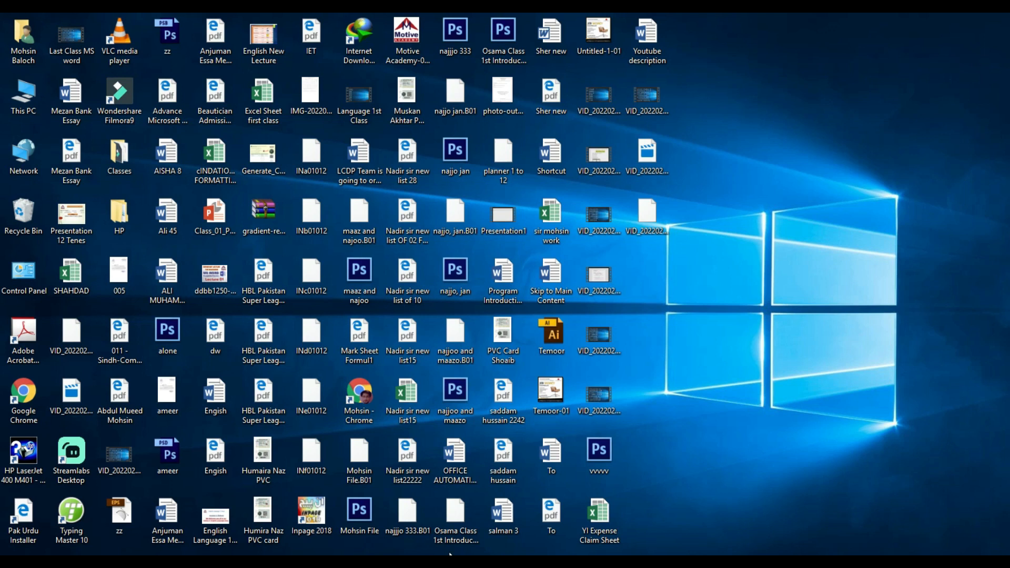
Open the Office Automation Course Introduction document and read its descriptions of MS Word and MS Excel
mouse_move(387, 562)
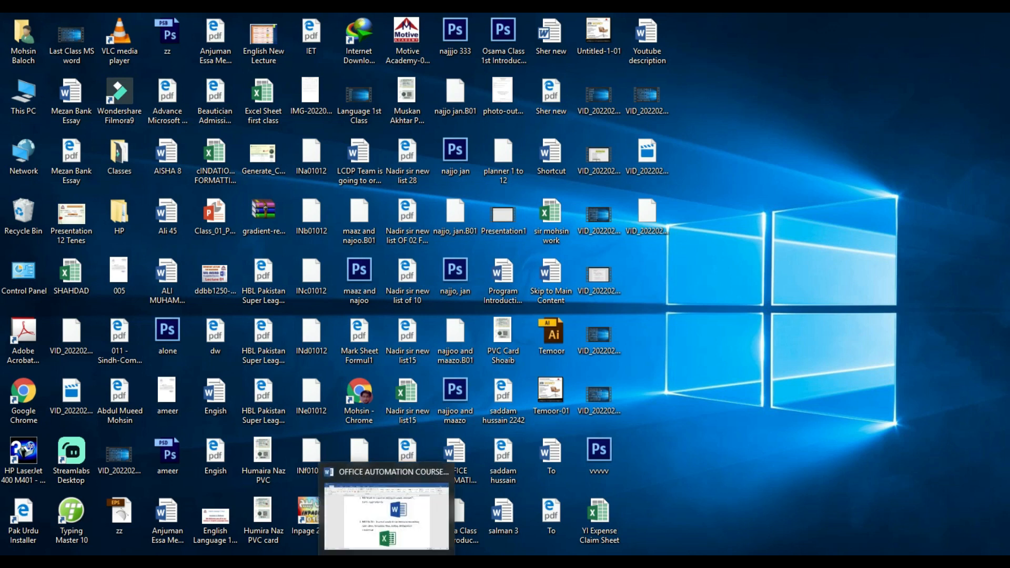
click(386, 516)
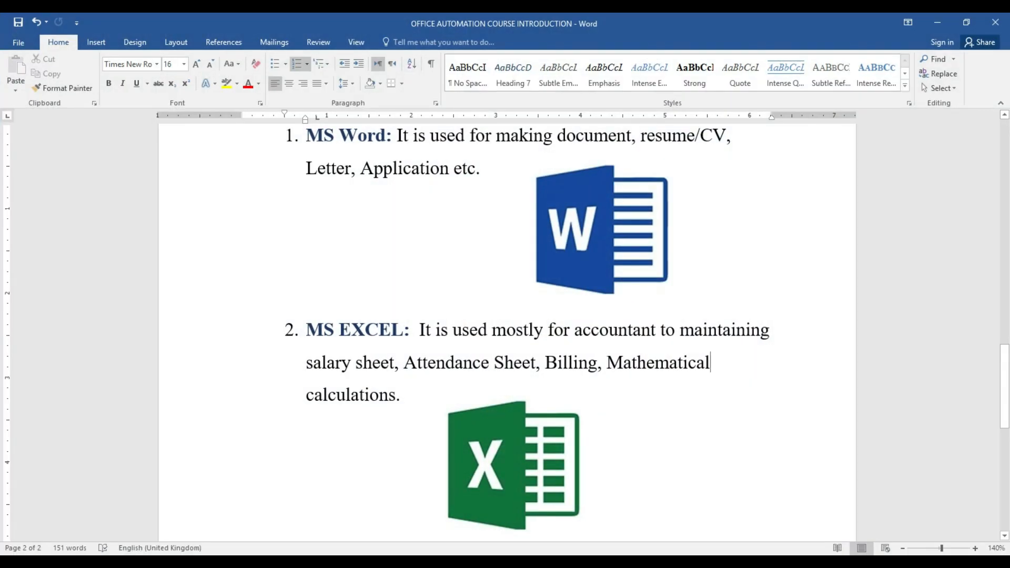
drag(1005, 380, 1006, 362)
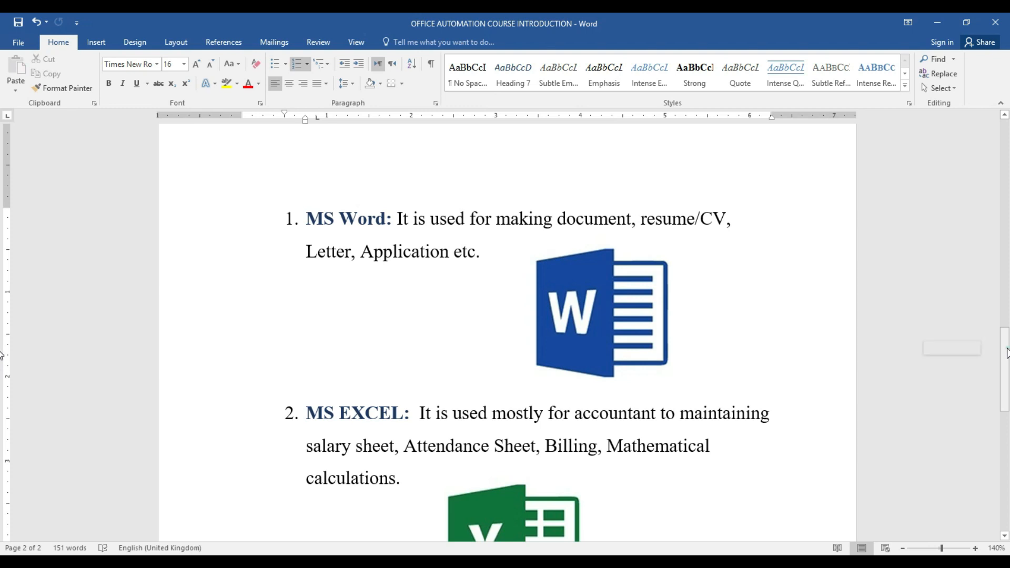
scroll(3, 378, down, 3)
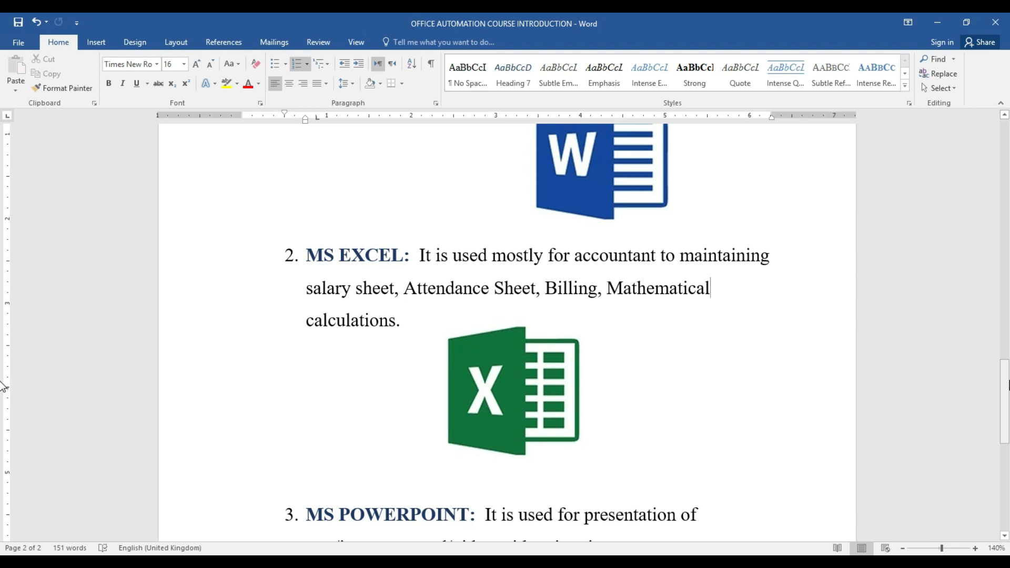
drag(1007, 386, 1008, 387)
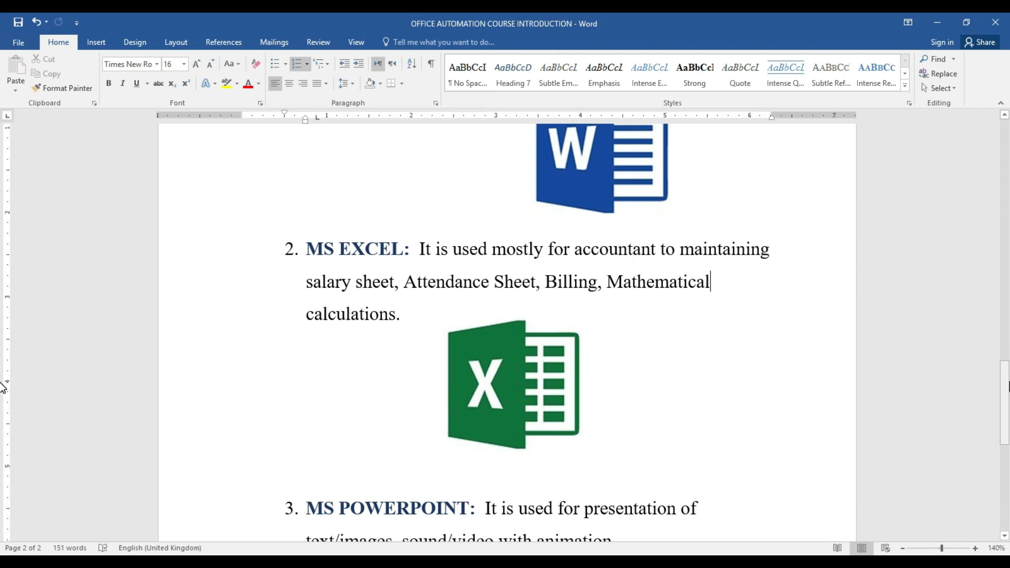
Switch to Excel, create a blank workbook in a maximized window, and enlarge the sheet view to 160%
click(934, 17)
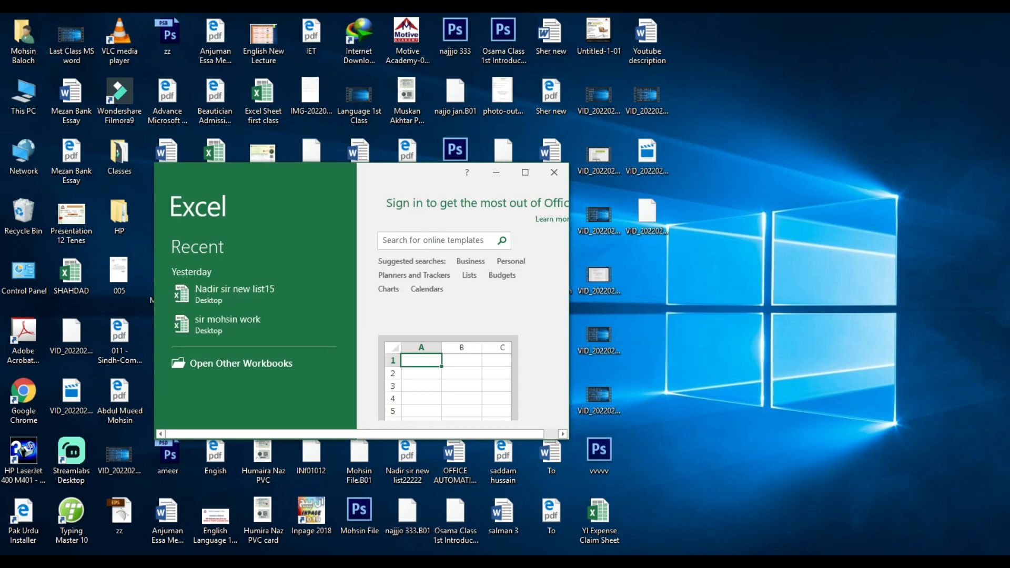
click(525, 175)
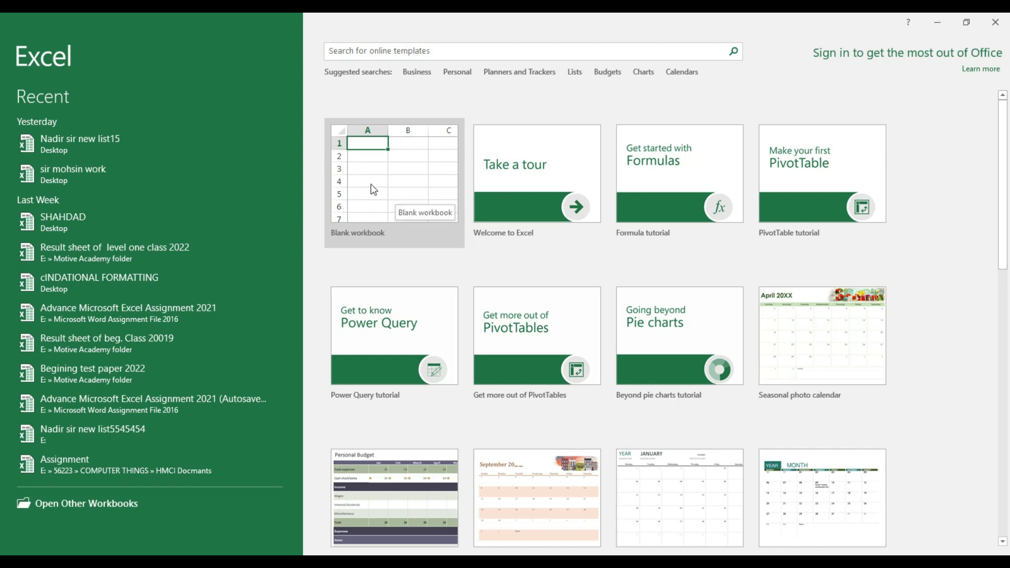
click(401, 176)
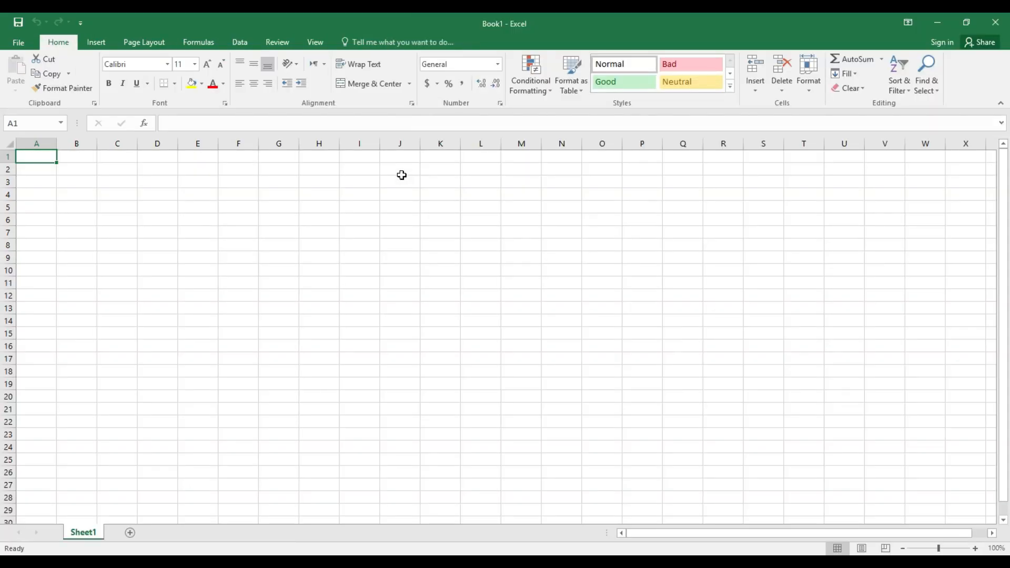
click(975, 549)
click(975, 549)
click(976, 549)
click(975, 549)
click(975, 548)
click(976, 549)
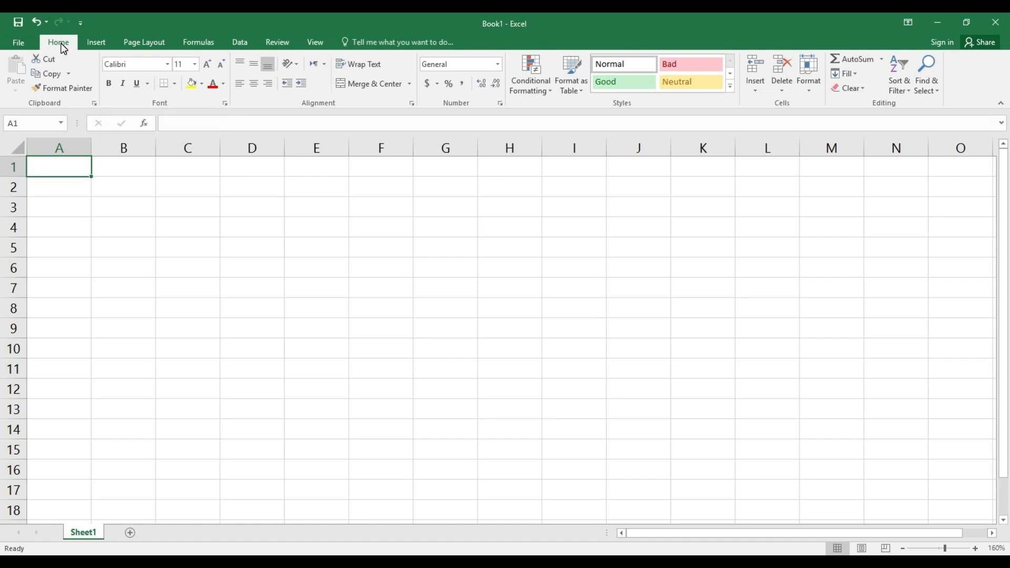
Look through the Insert, Page Layout, Formulas, Data, Review and View command sets, ending on the Home commands
click(94, 42)
click(138, 40)
click(196, 41)
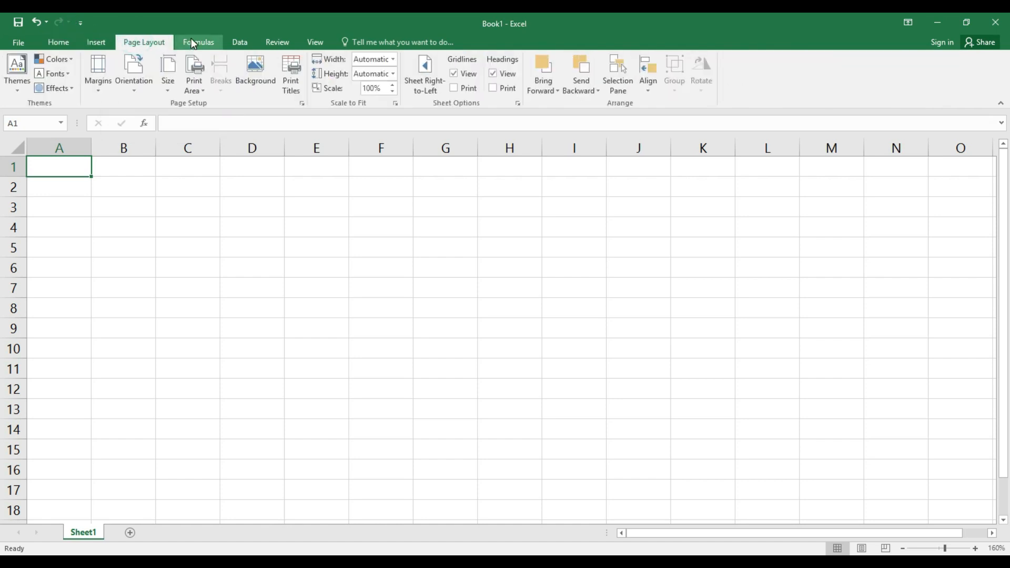
click(231, 41)
click(272, 41)
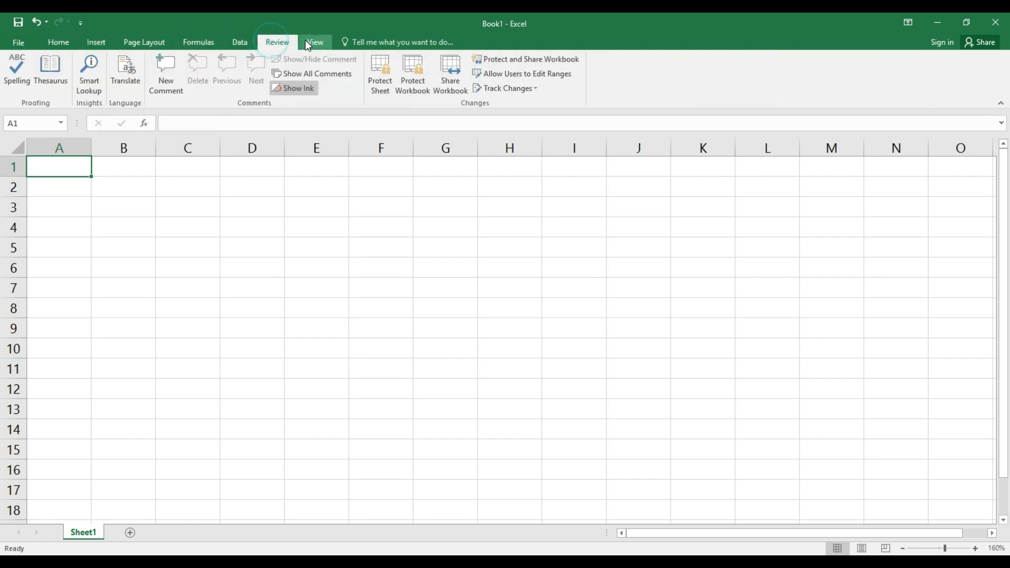
click(306, 41)
click(58, 42)
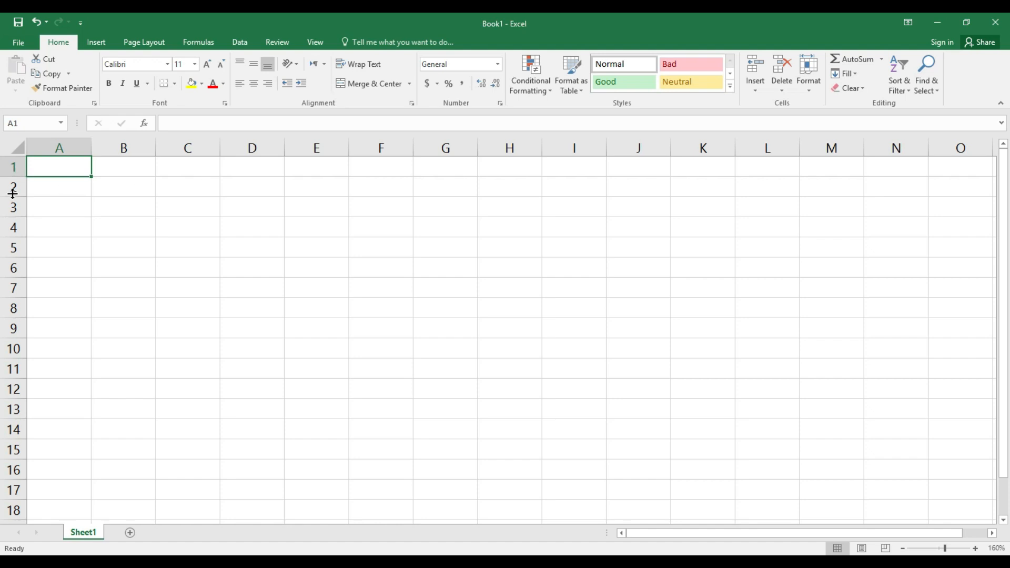
Highlight cell ranges across rows 1 to 3 to examine how rows run through the sheet
drag(61, 163, 262, 178)
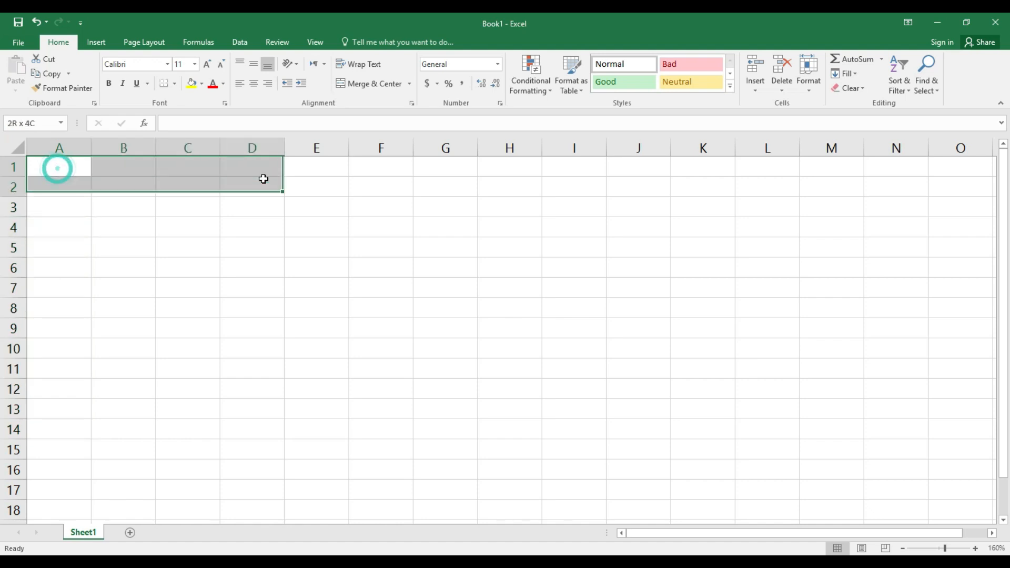
drag(82, 201, 179, 206)
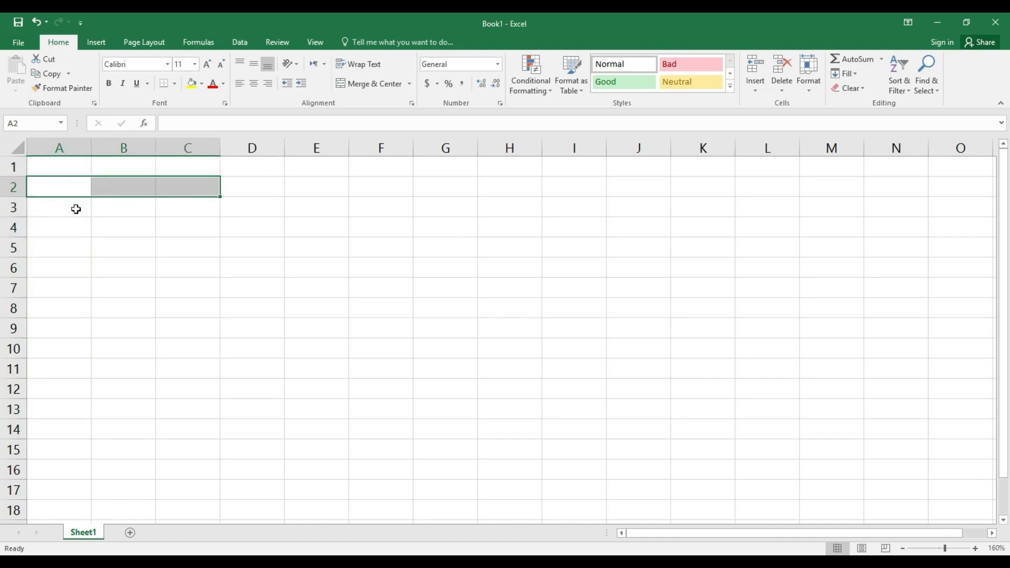
drag(76, 209, 292, 205)
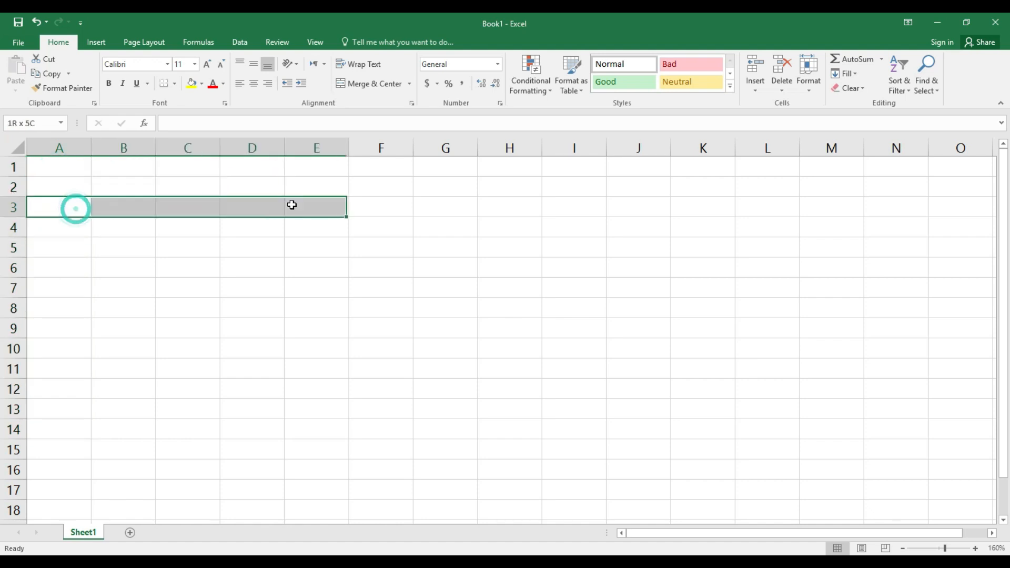
Highlight cell ranges down columns A to E and across one row to compare columns with rows
click(73, 173)
drag(73, 172, 61, 318)
drag(124, 203, 124, 349)
drag(209, 206, 208, 315)
drag(261, 199, 266, 307)
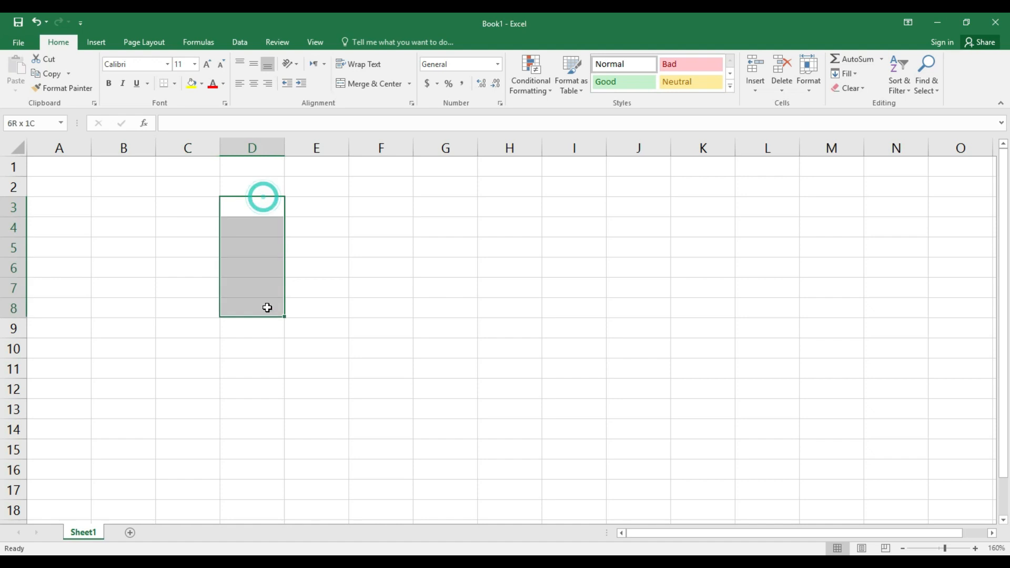
drag(325, 200, 329, 282)
drag(63, 259, 445, 273)
drag(326, 195, 334, 371)
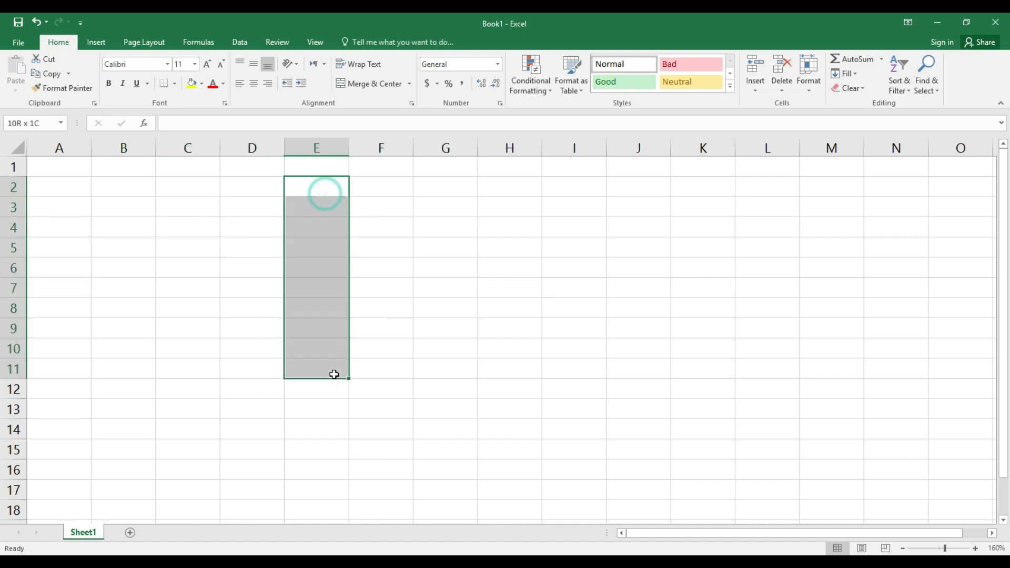
click(253, 297)
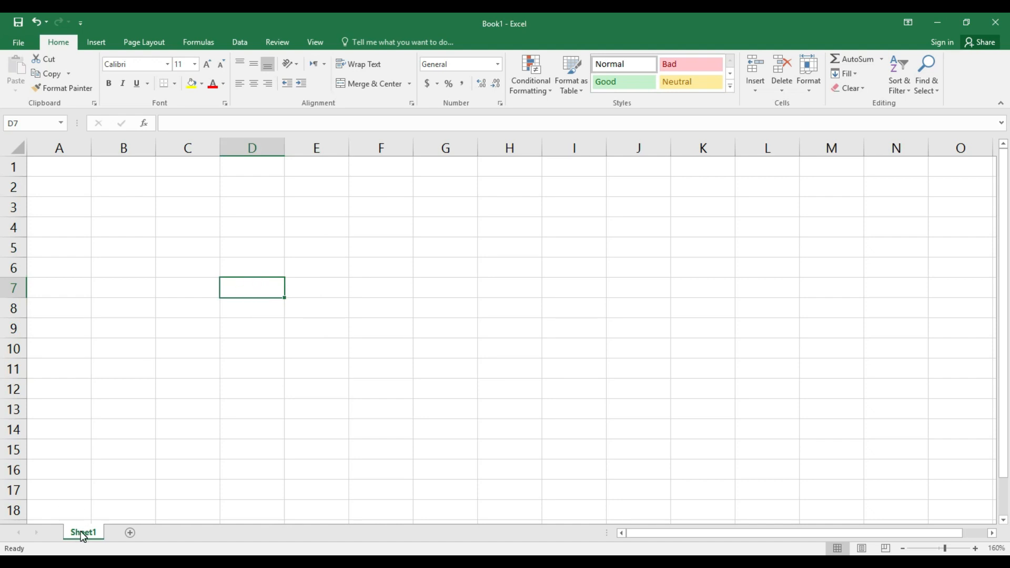
Add two new worksheets to the workbook and return to Sheet1
click(131, 533)
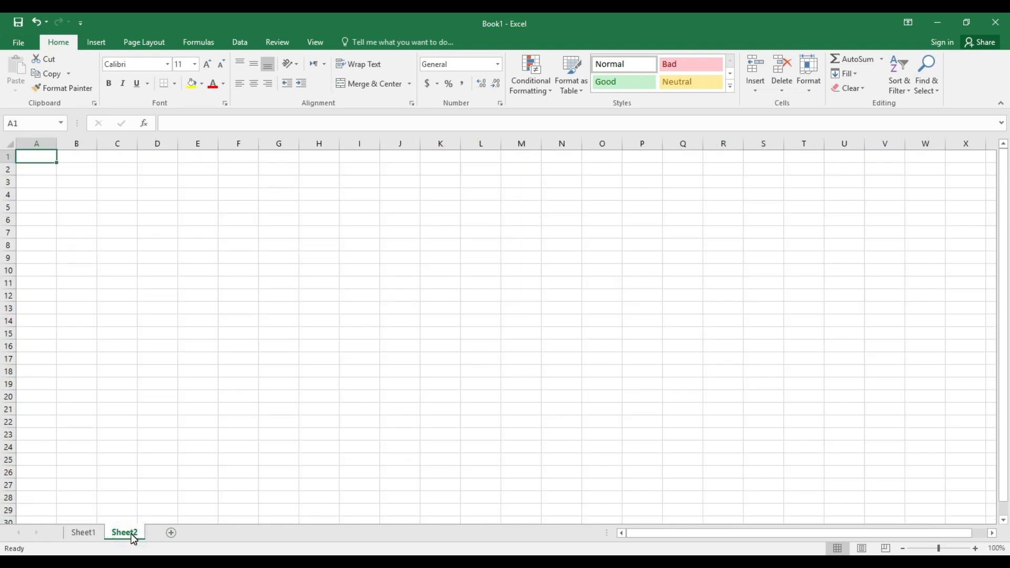
click(171, 533)
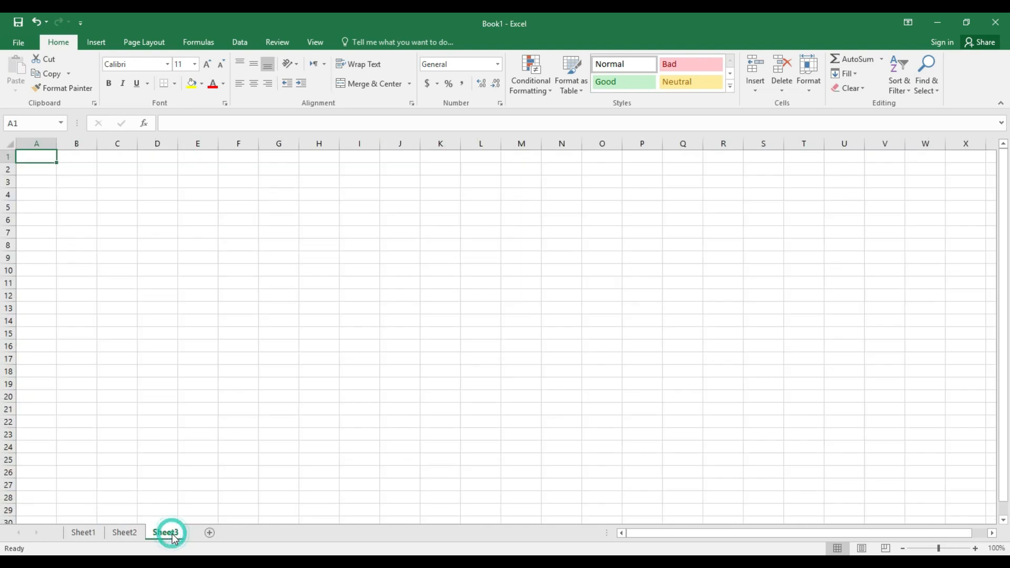
click(92, 534)
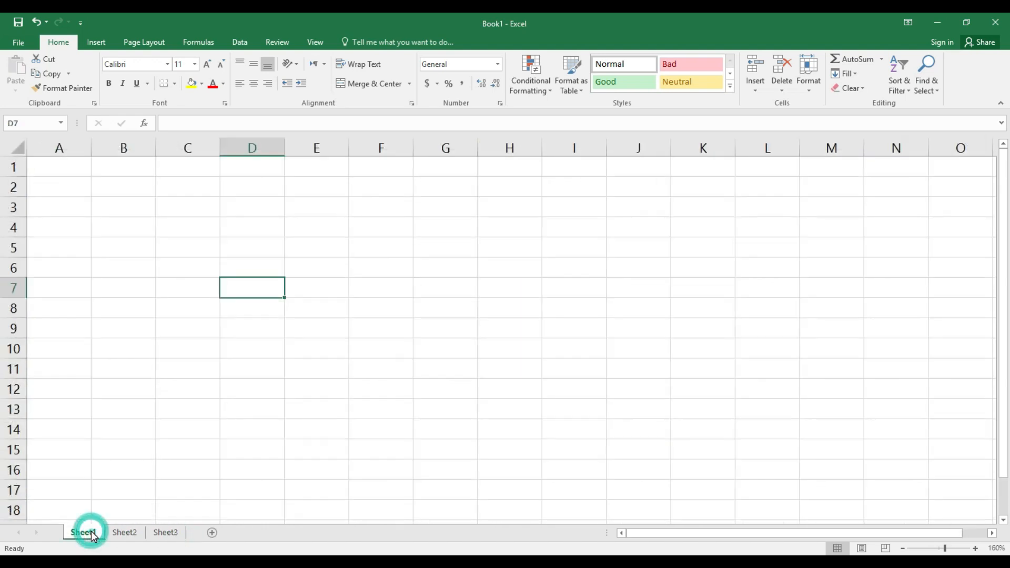
Zoom Sheet1 in to 190%, zoom back out, and settle the view at 160%
click(975, 549)
click(976, 549)
click(976, 549)
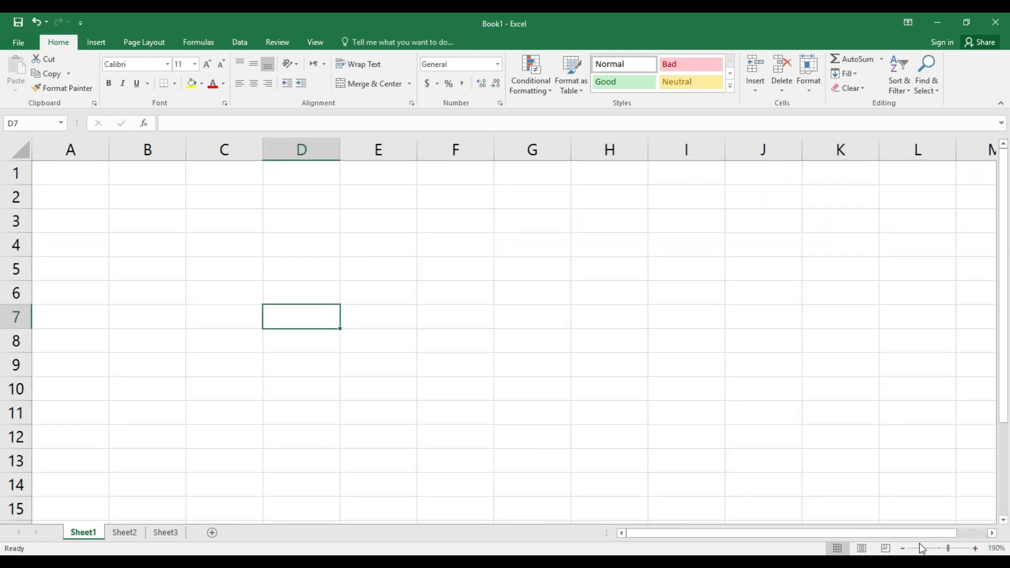
click(902, 549)
click(903, 549)
click(904, 549)
click(903, 549)
click(903, 549)
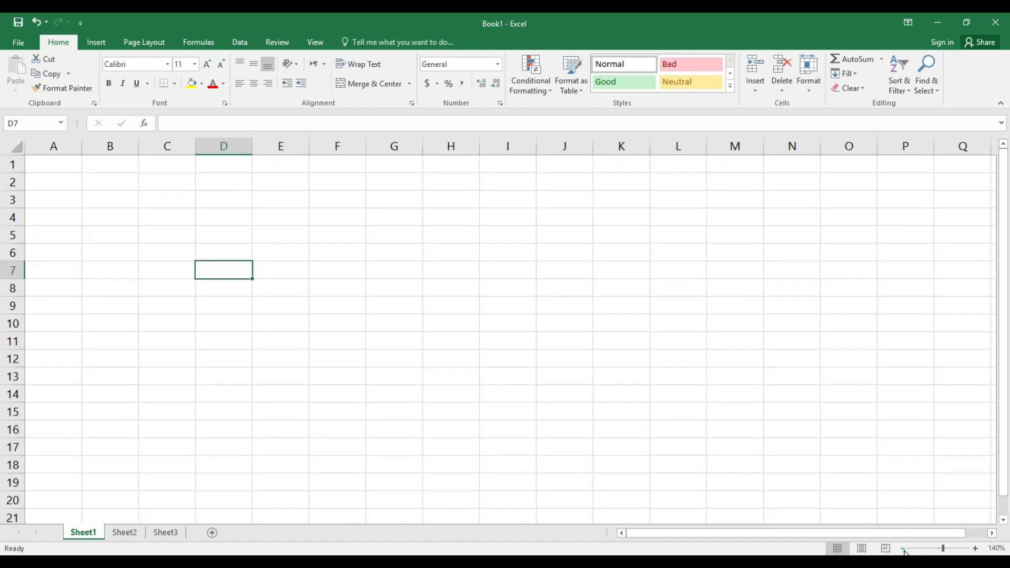
click(904, 548)
click(975, 549)
click(974, 549)
click(974, 549)
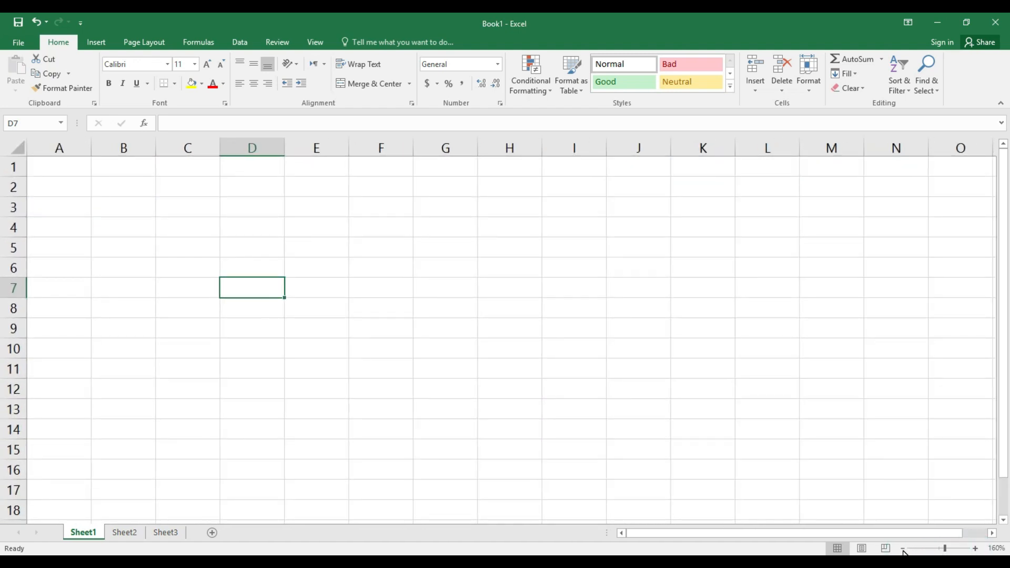
click(404, 261)
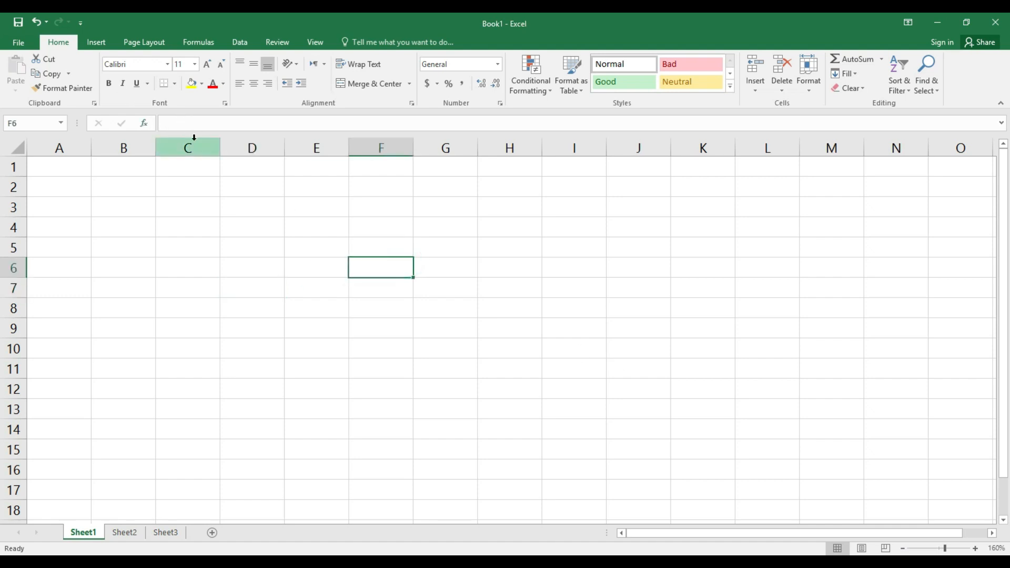
text(78)
key(BackSpace)
key(BackSpace)
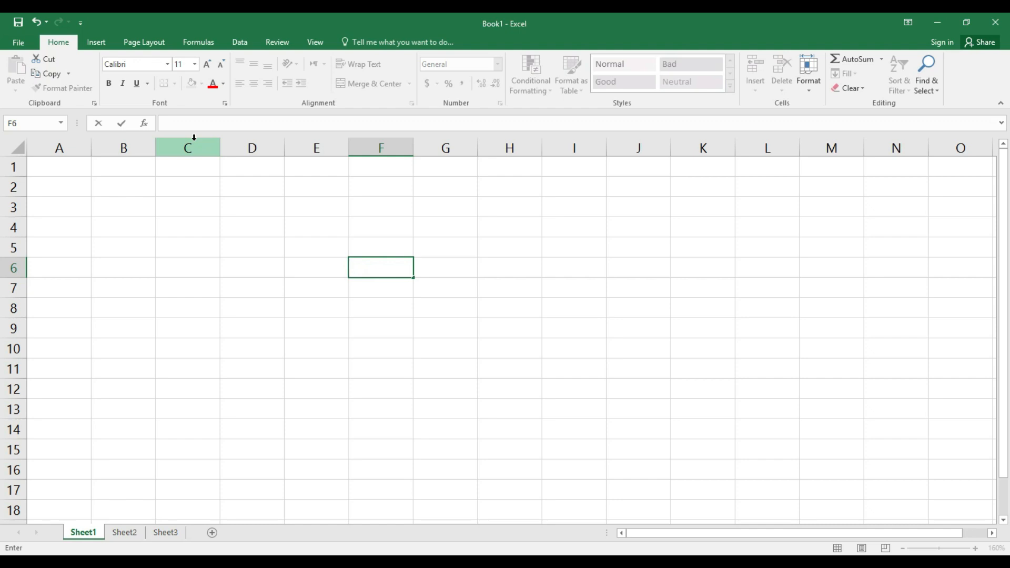
click(234, 270)
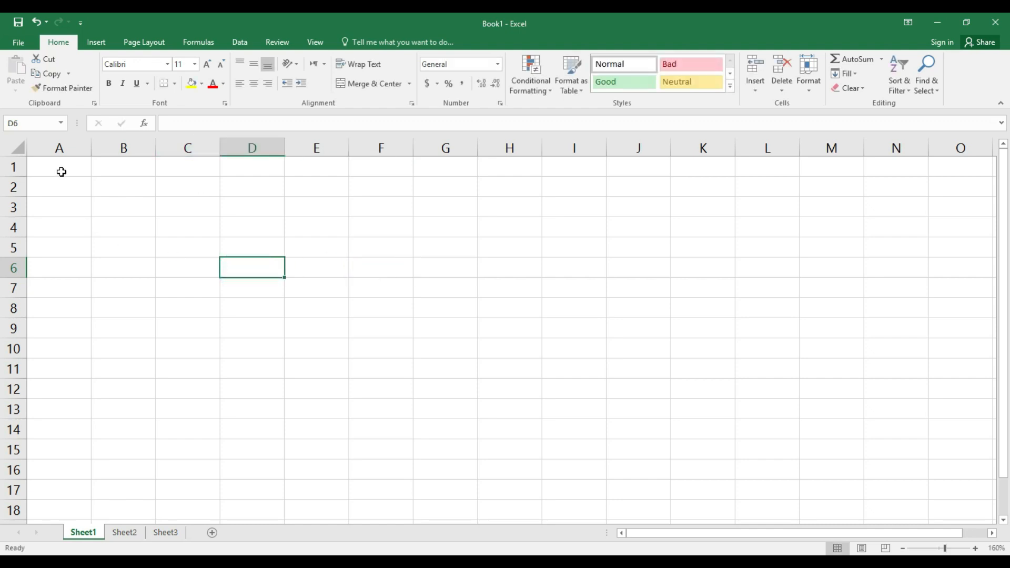
Select single cells, row and column ranges, and larger blocks on Sheet1 to examine how cells form the grid
drag(62, 172, 58, 317)
drag(70, 221, 259, 234)
click(259, 229)
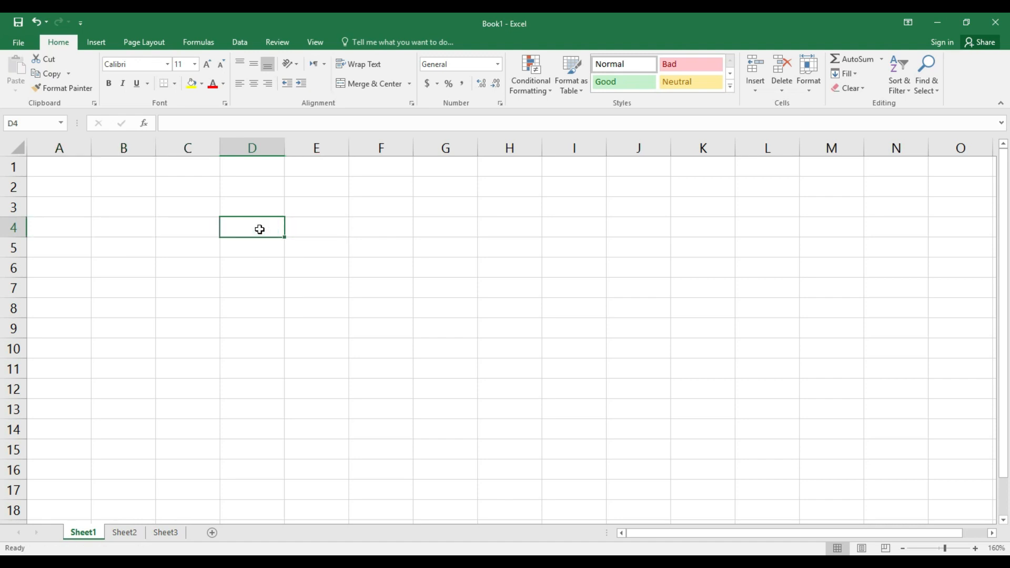
click(279, 290)
drag(469, 226, 798, 313)
drag(62, 207, 619, 332)
click(369, 260)
click(370, 260)
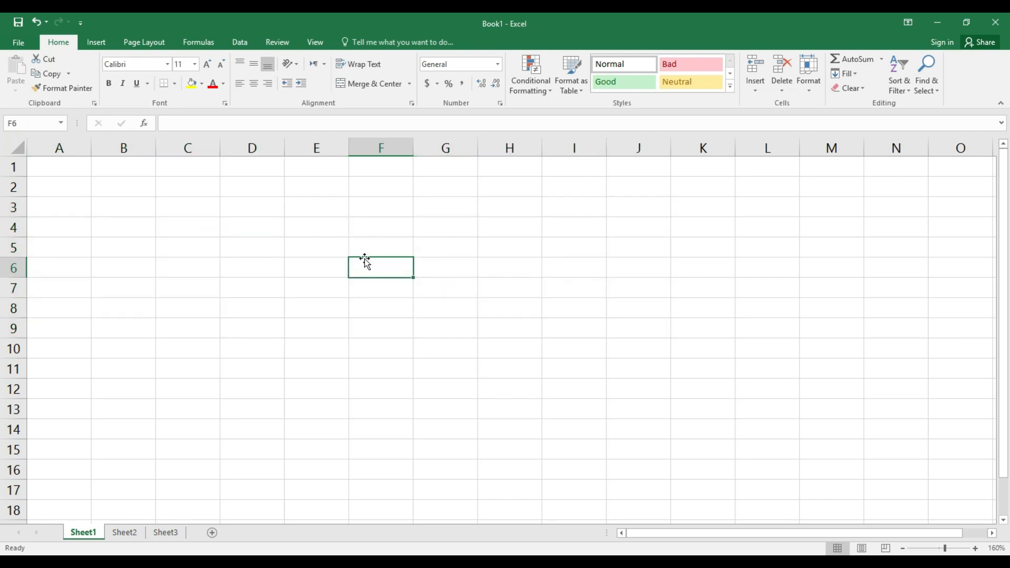
click(186, 210)
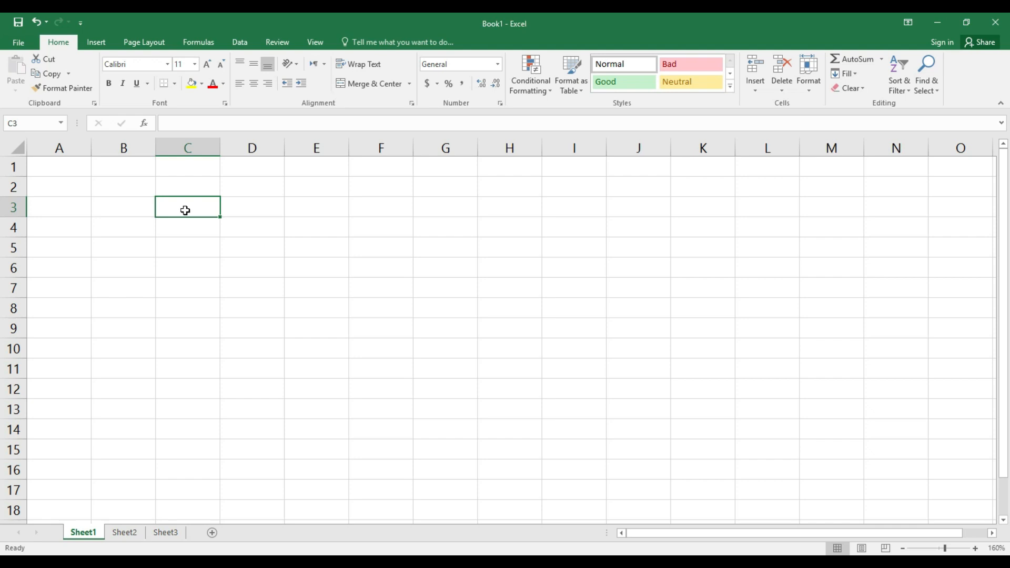
click(68, 186)
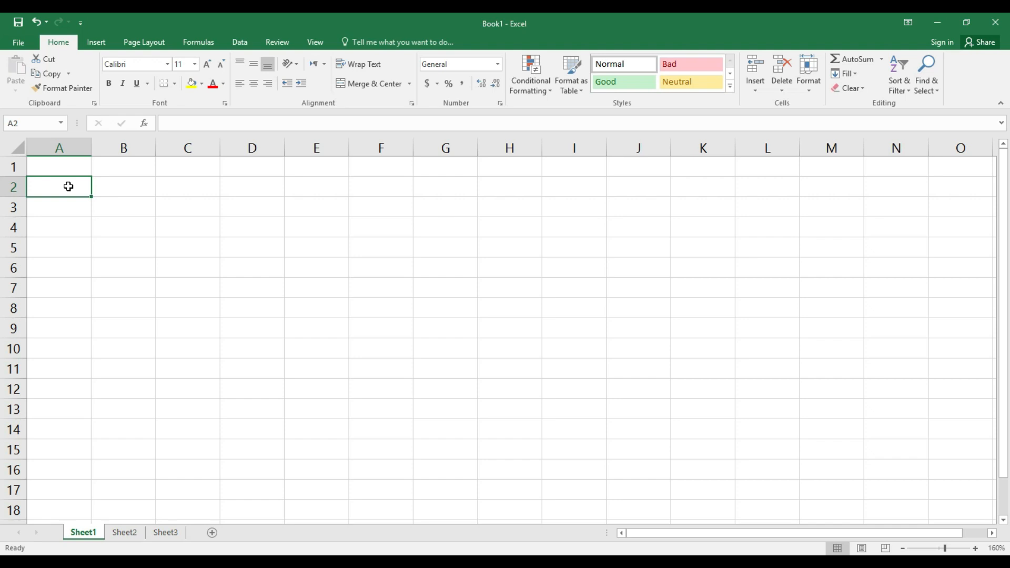
click(184, 219)
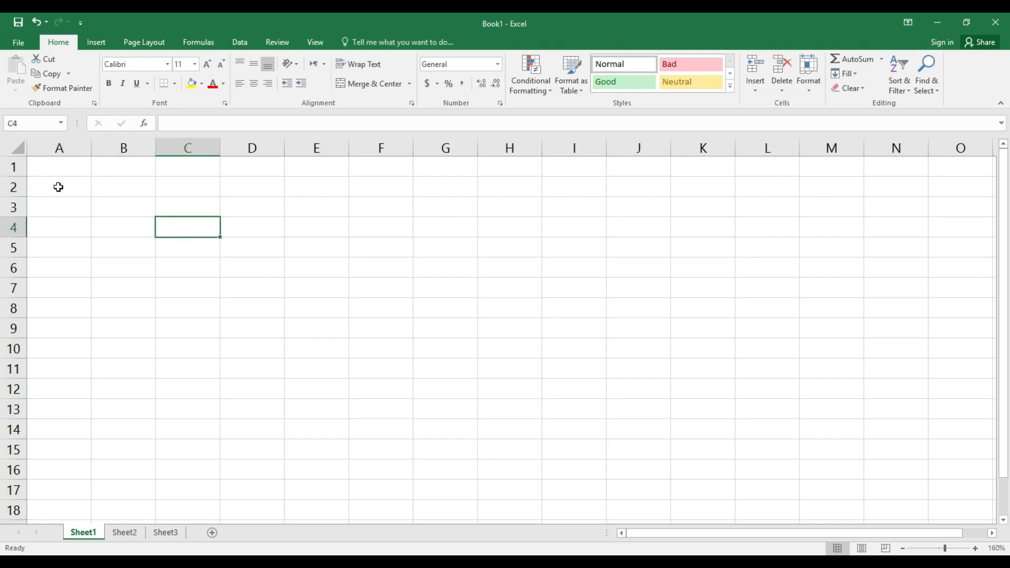
Merge and center cells A2 to L2 on Sheet1
drag(53, 185, 146, 188)
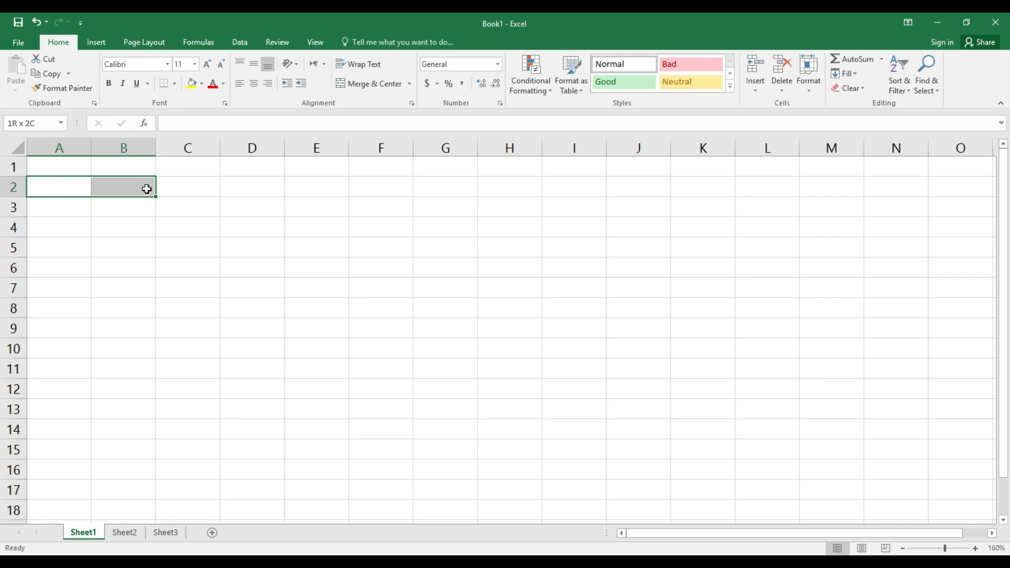
drag(147, 189, 754, 186)
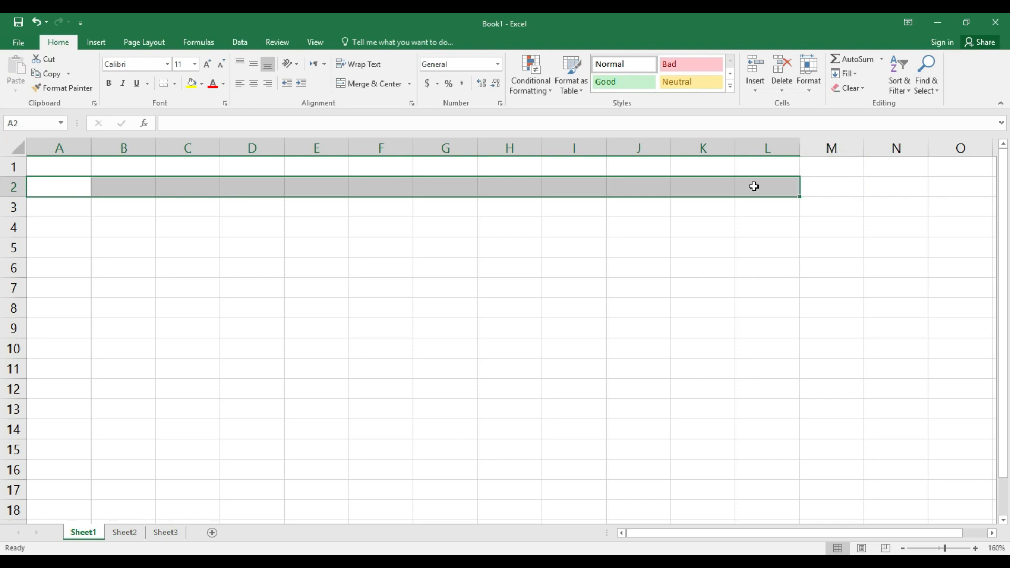
click(382, 87)
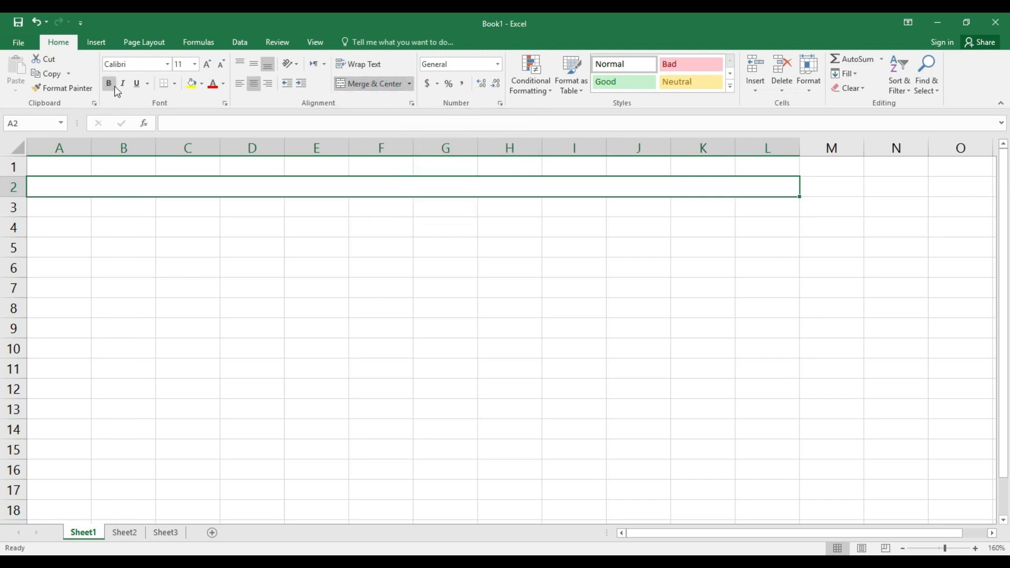
Underline the merged heading cell in row 2, increase its font size to 12, and enter the title MARK SHEET
click(136, 84)
click(208, 66)
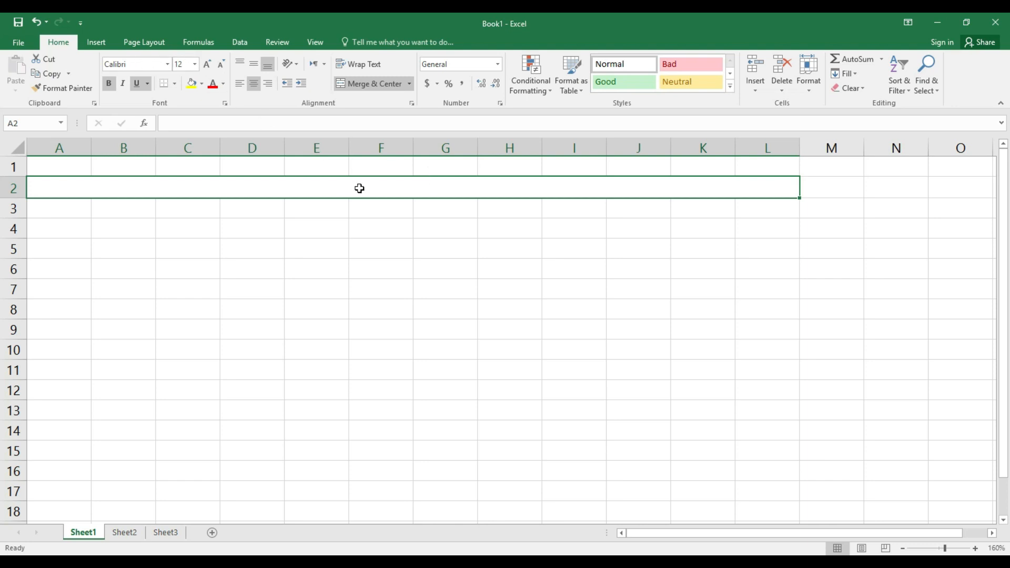
text(MARK)
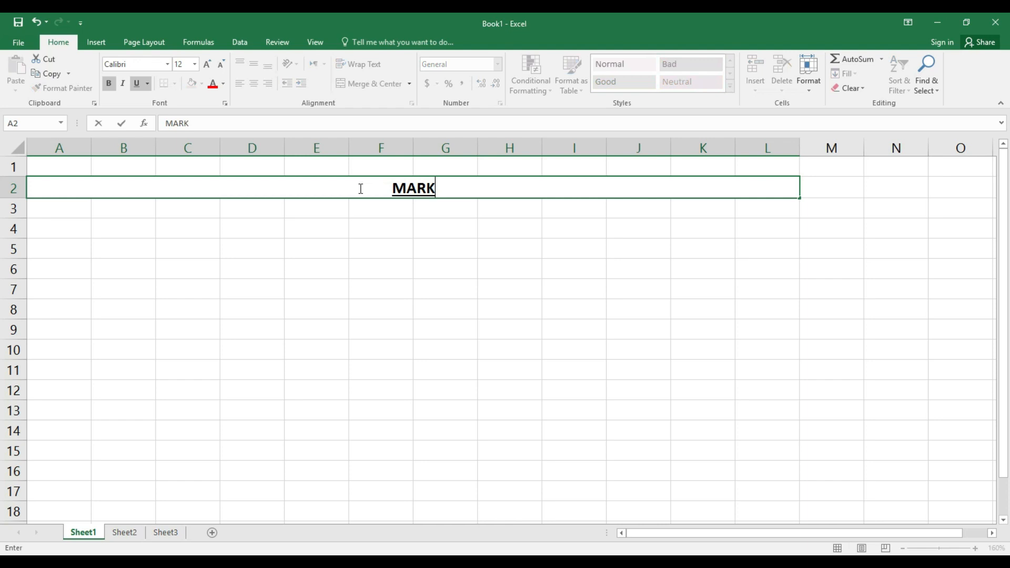
text( SHEET)
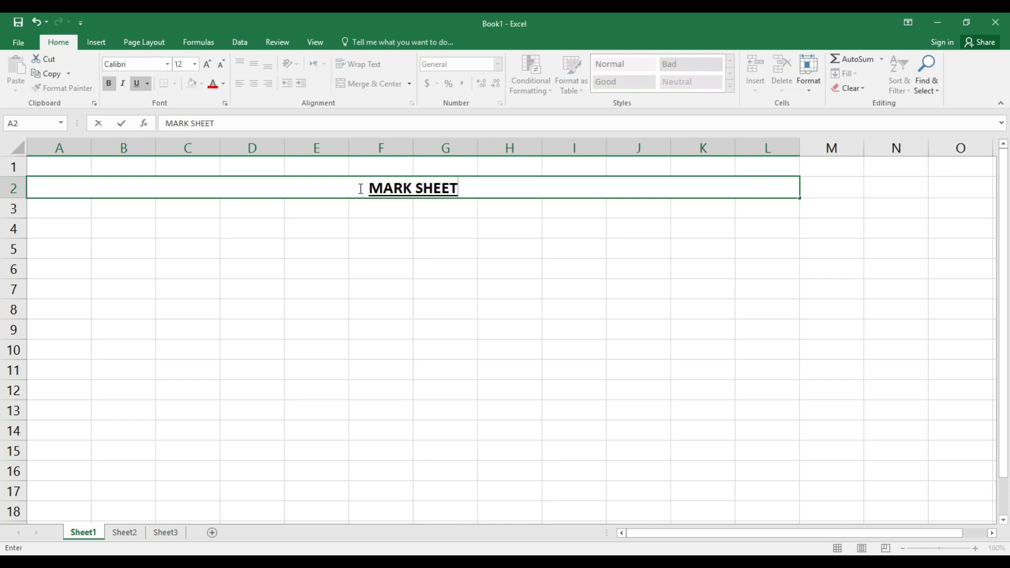
click(387, 230)
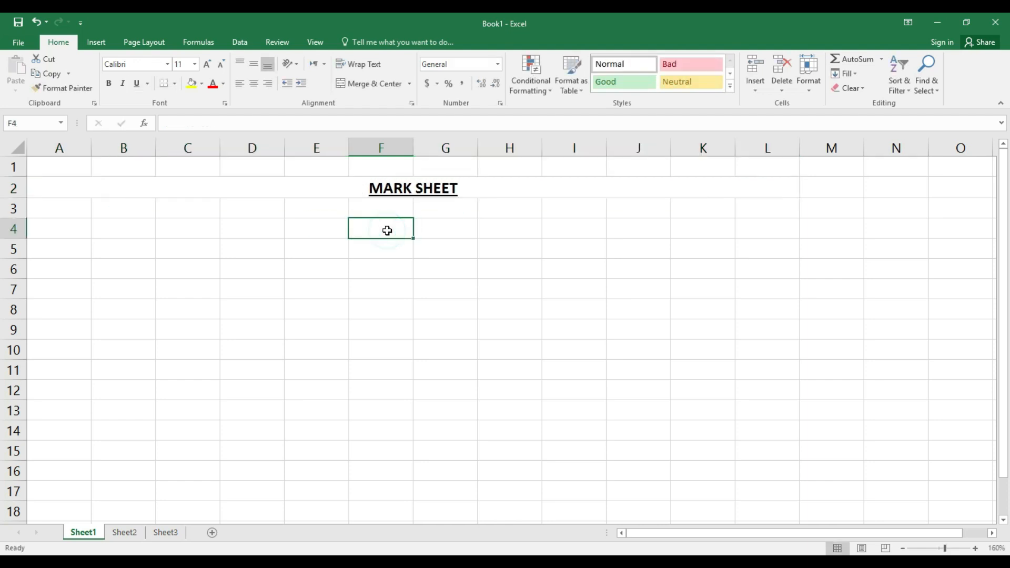
Give the MARK SHEET heading a thick outside border and a gray fill
click(384, 189)
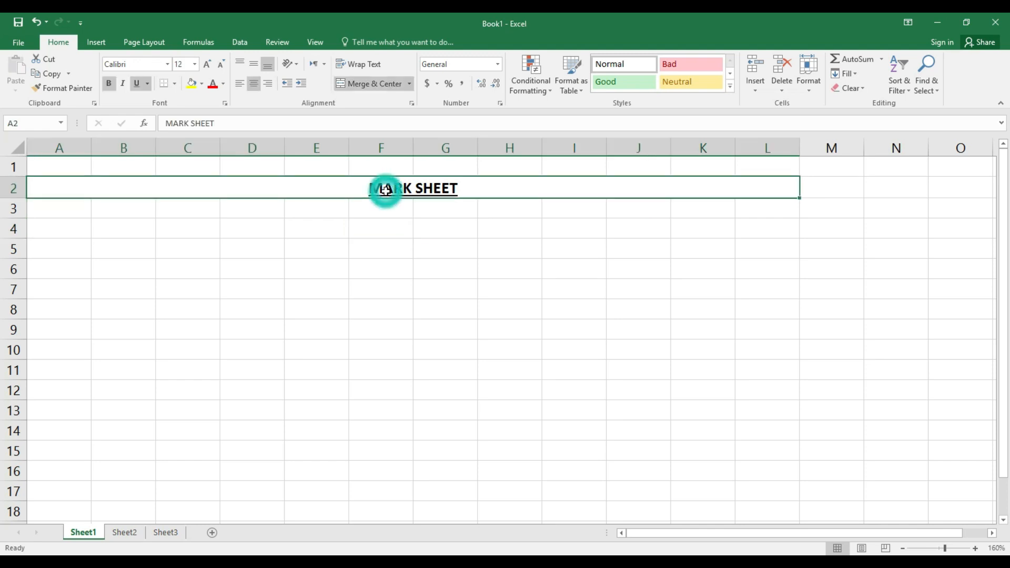
click(175, 84)
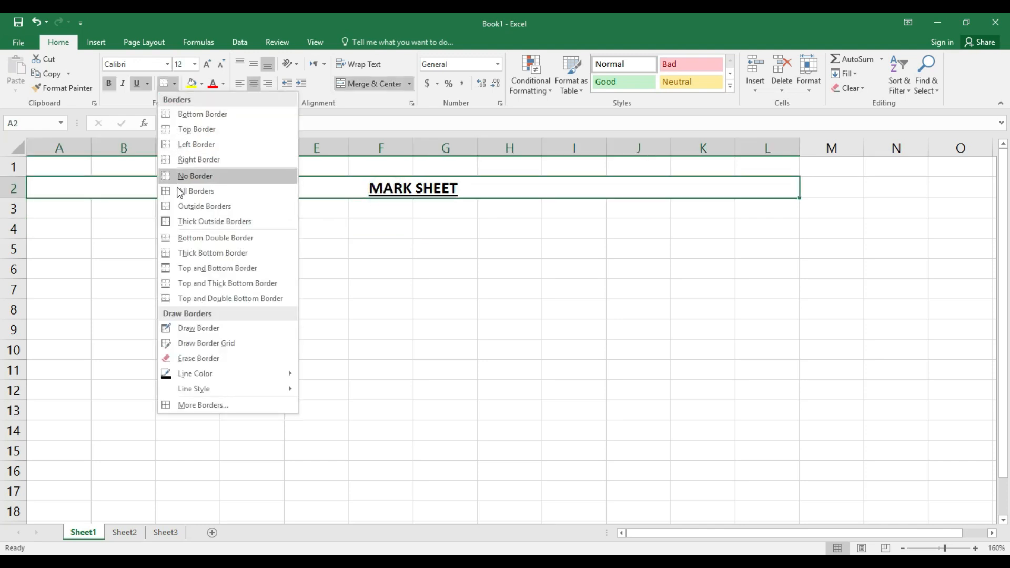
click(239, 221)
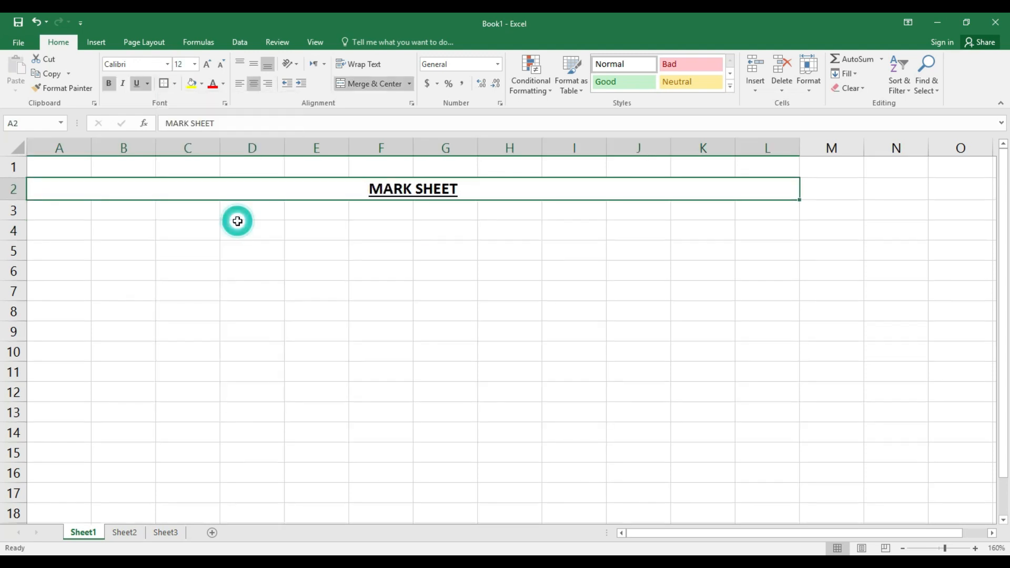
click(201, 84)
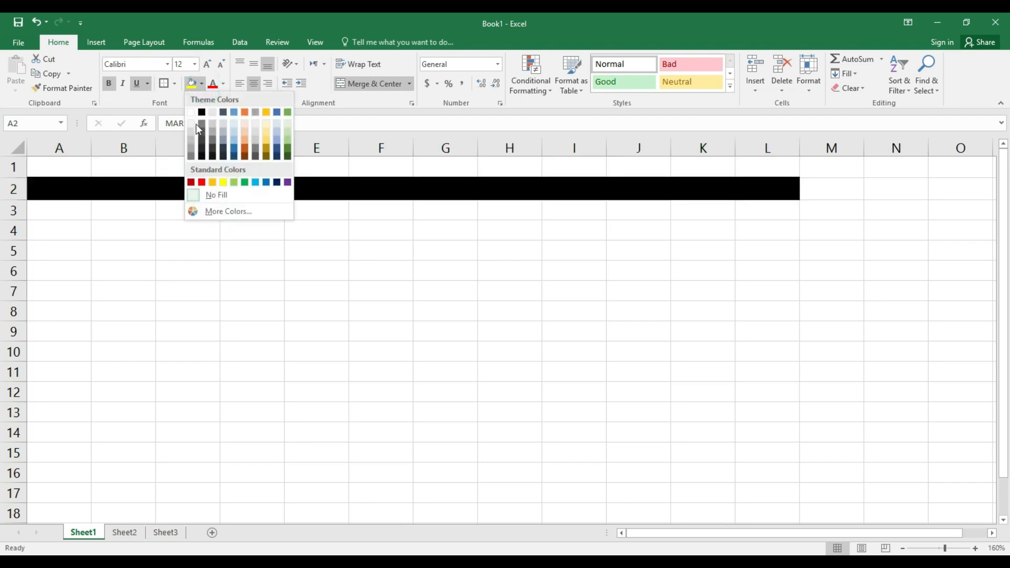
click(191, 150)
click(221, 235)
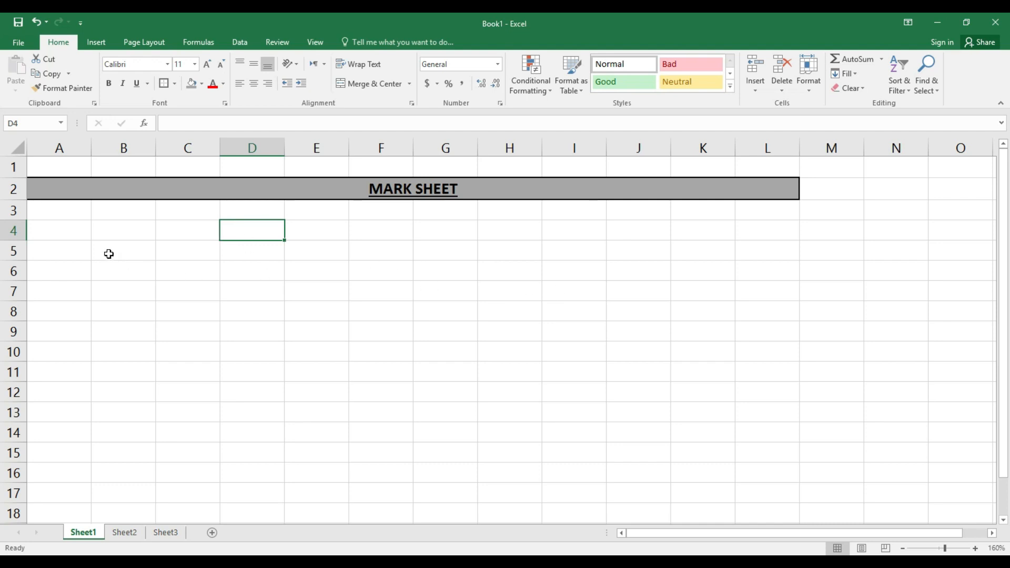
Merge and center cells A3 to B4 below the heading
drag(67, 217, 764, 473)
click(411, 362)
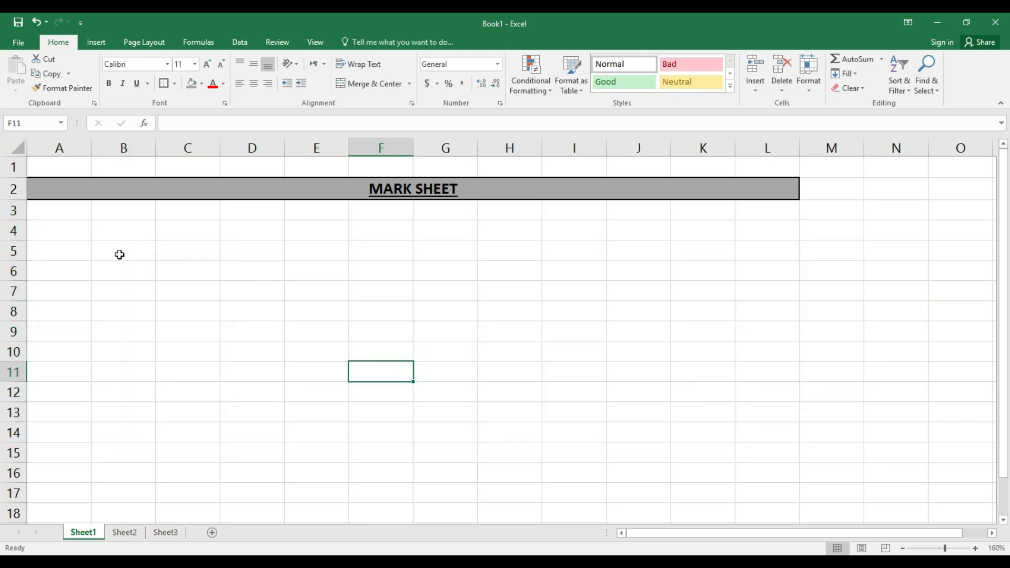
drag(67, 211, 117, 225)
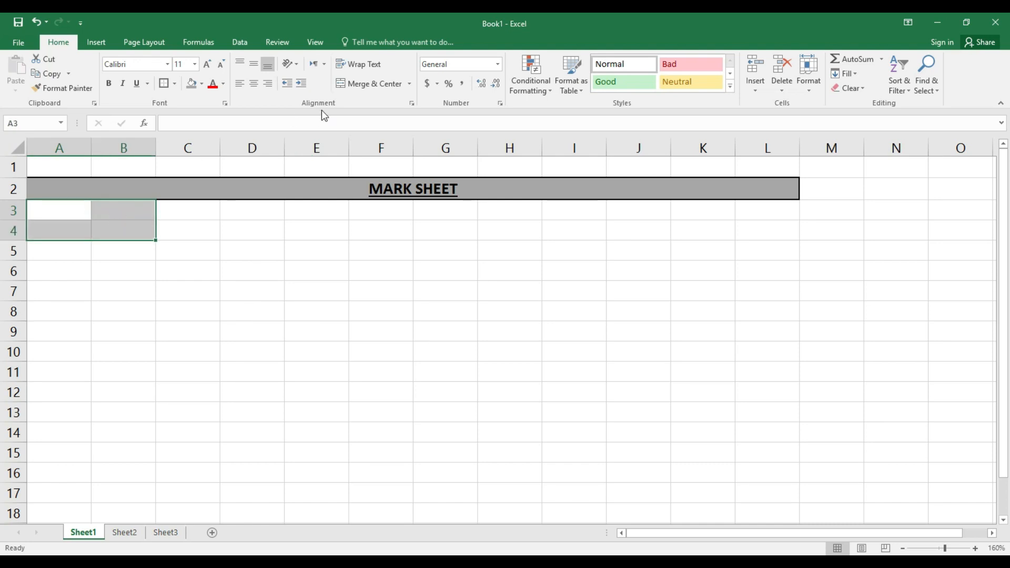
click(366, 84)
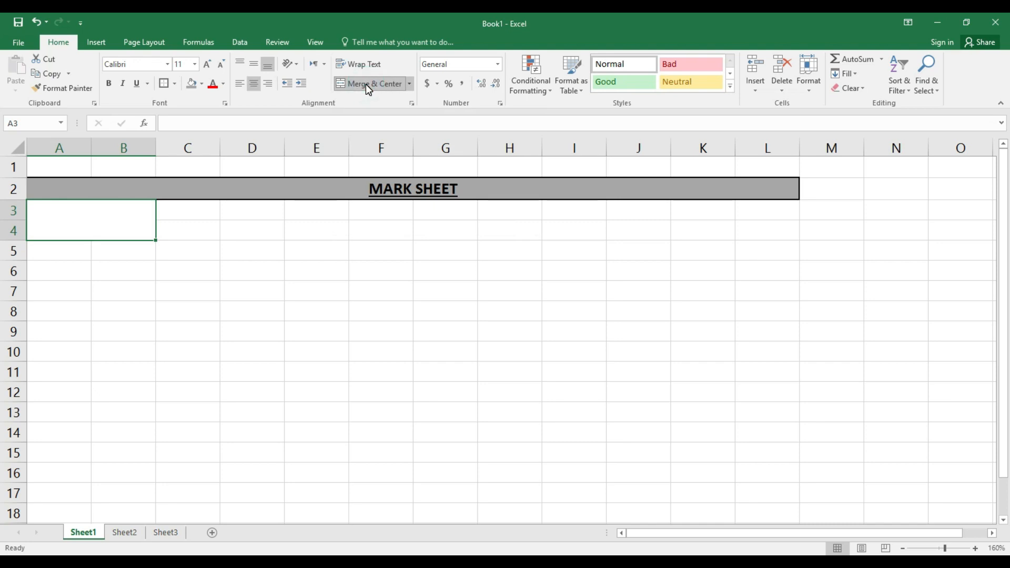
Enter MA in the merged cell A3:B4 and align it vertically to the middle
text(m)
key(BackSpace)
key(BackSpace)
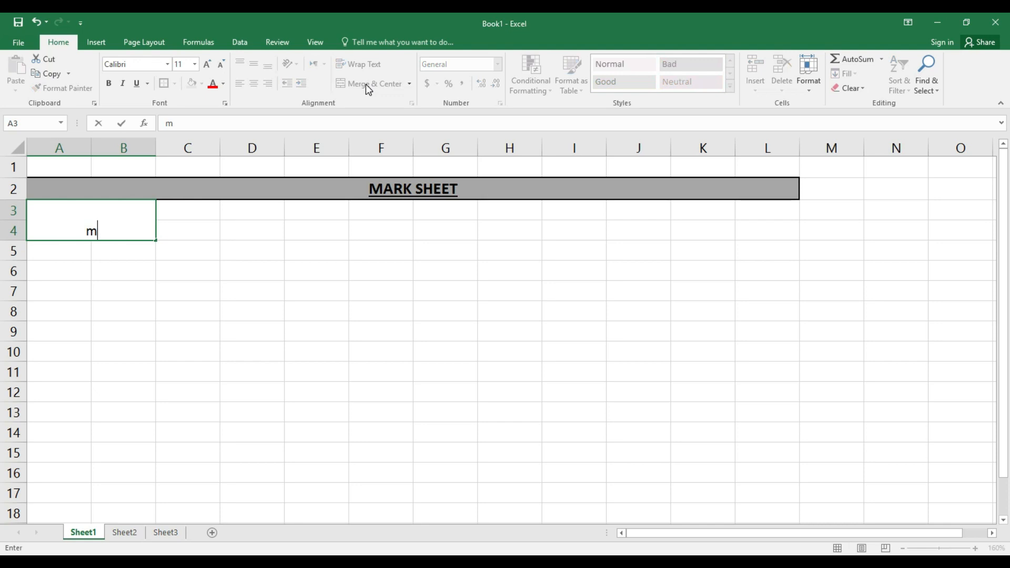
text(M)
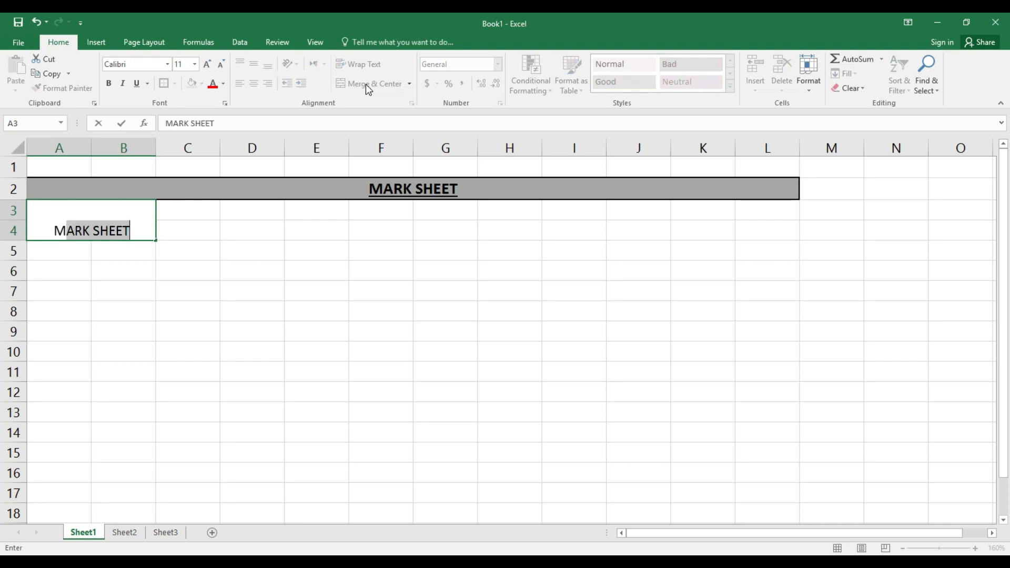
text(O)
key(BackSpace)
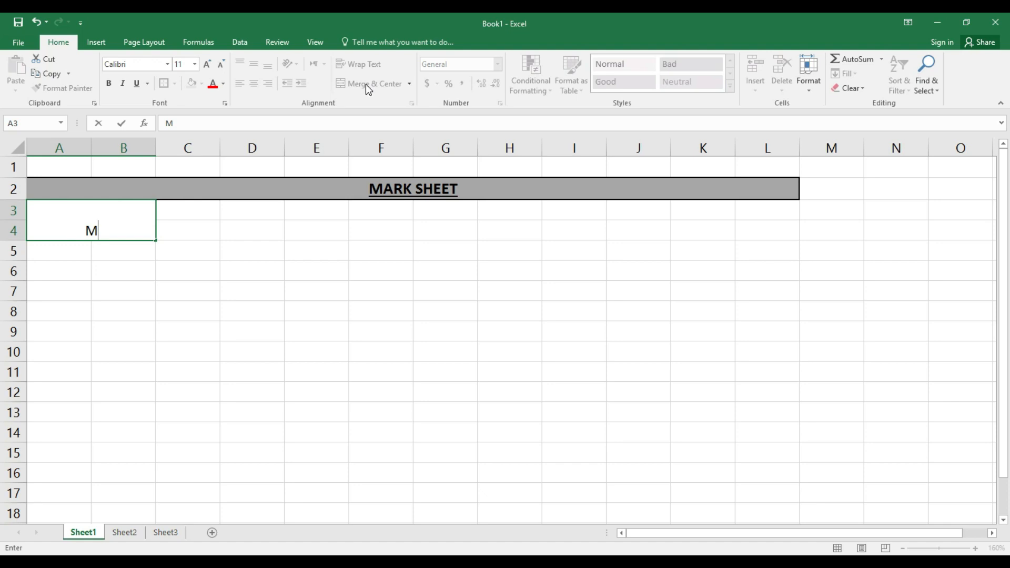
text(C)
key(BackSpace)
key(BackSpace)
text(M)
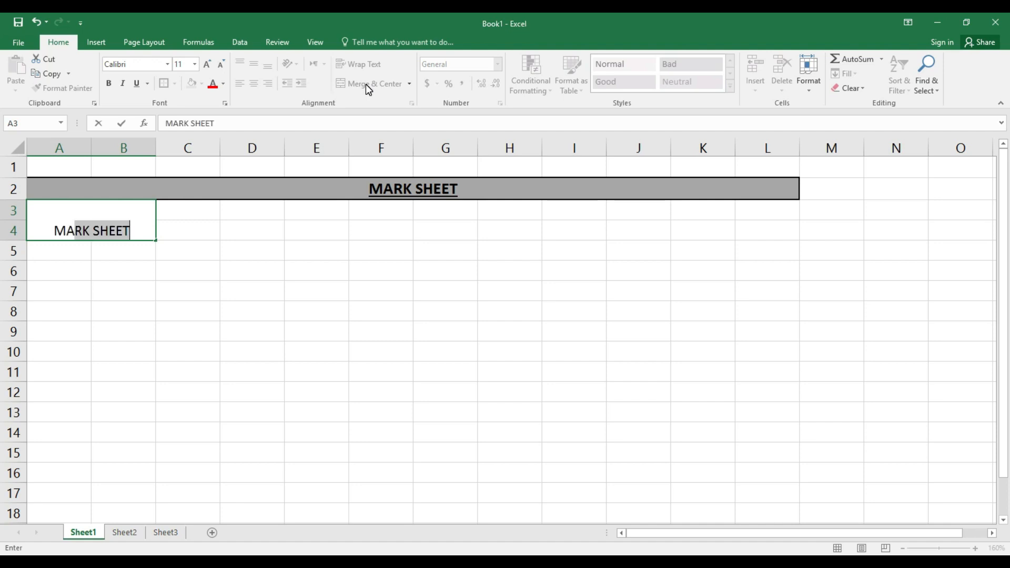
text(A)
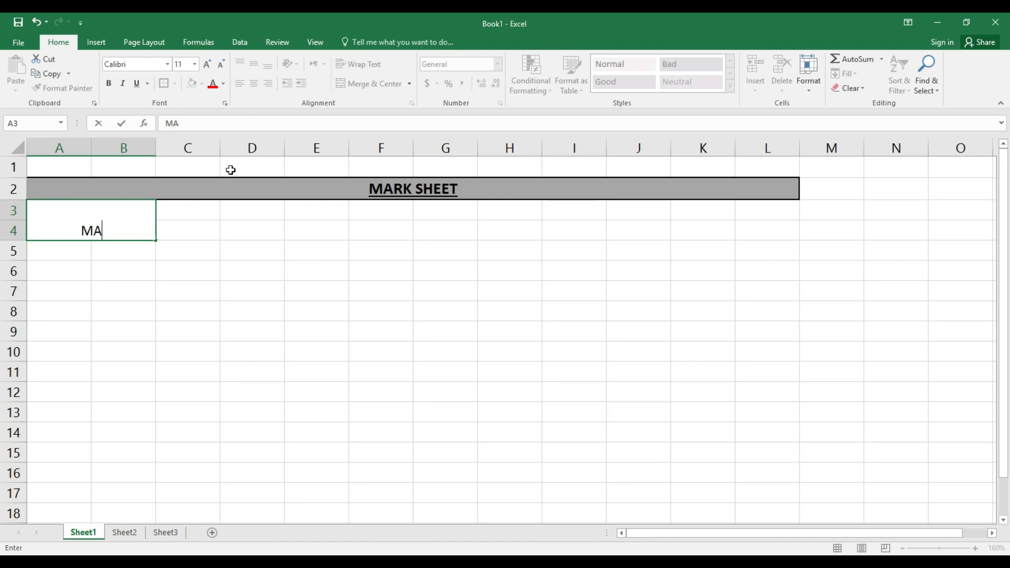
click(124, 304)
click(97, 213)
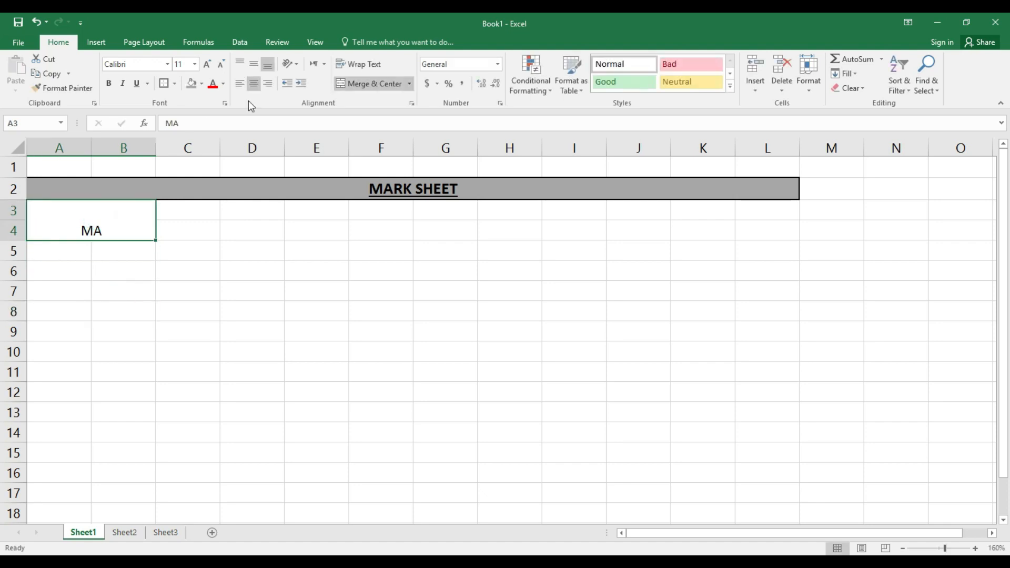
click(253, 63)
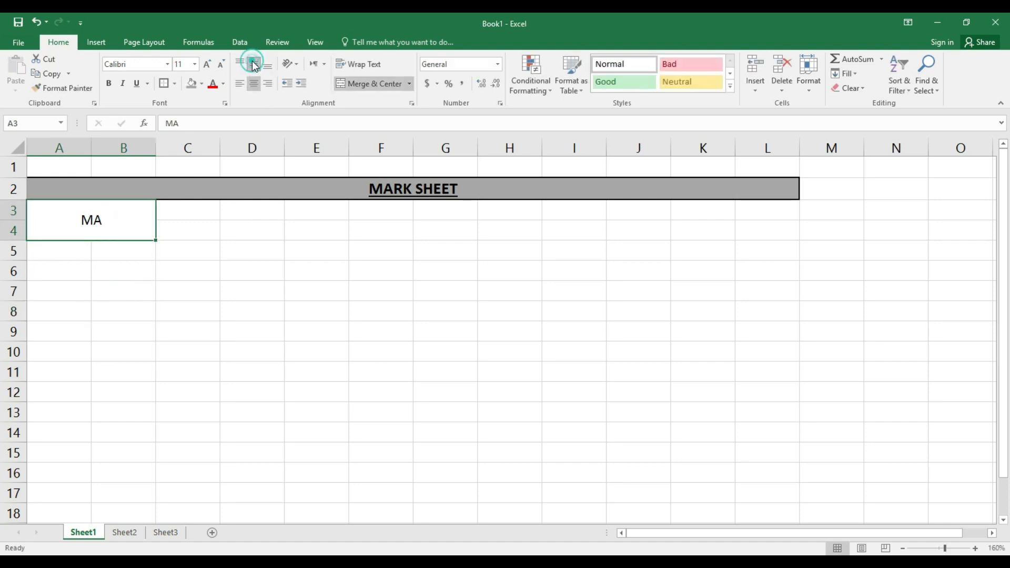
Merge and center cells C3 to H3 and enter SUBJECTS as their label
click(206, 228)
click(195, 217)
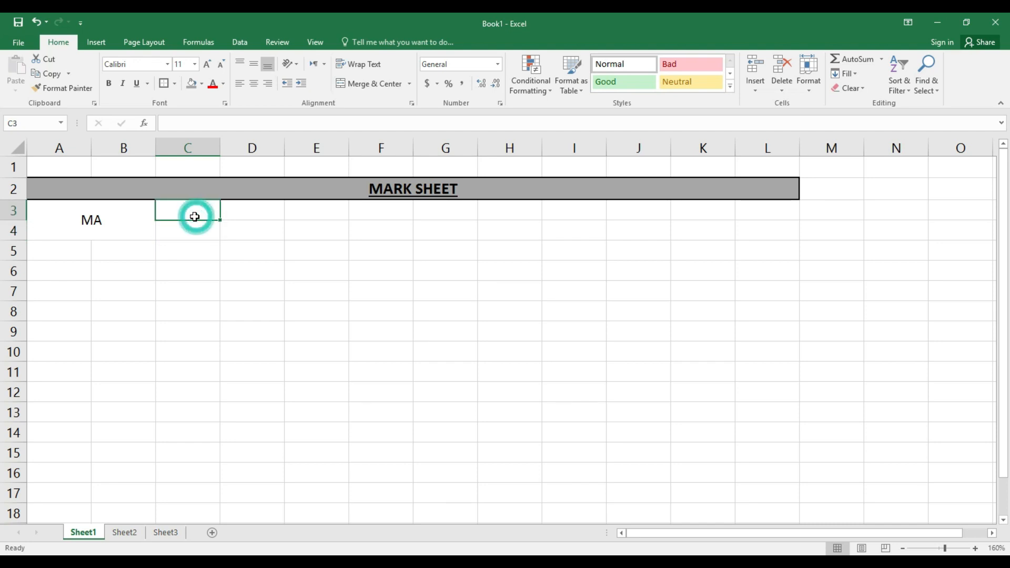
click(253, 261)
drag(188, 217, 532, 214)
click(380, 86)
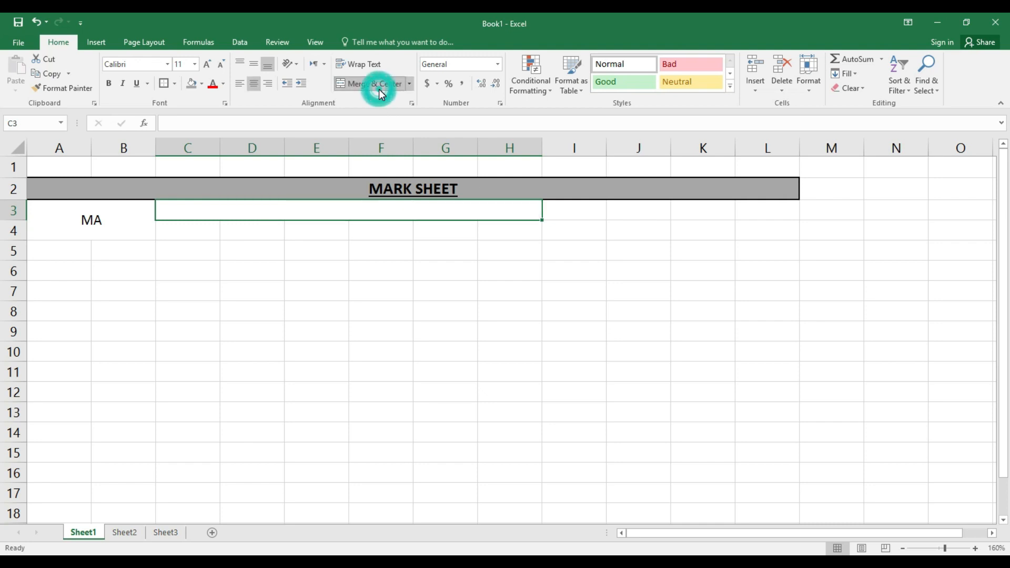
text(S)
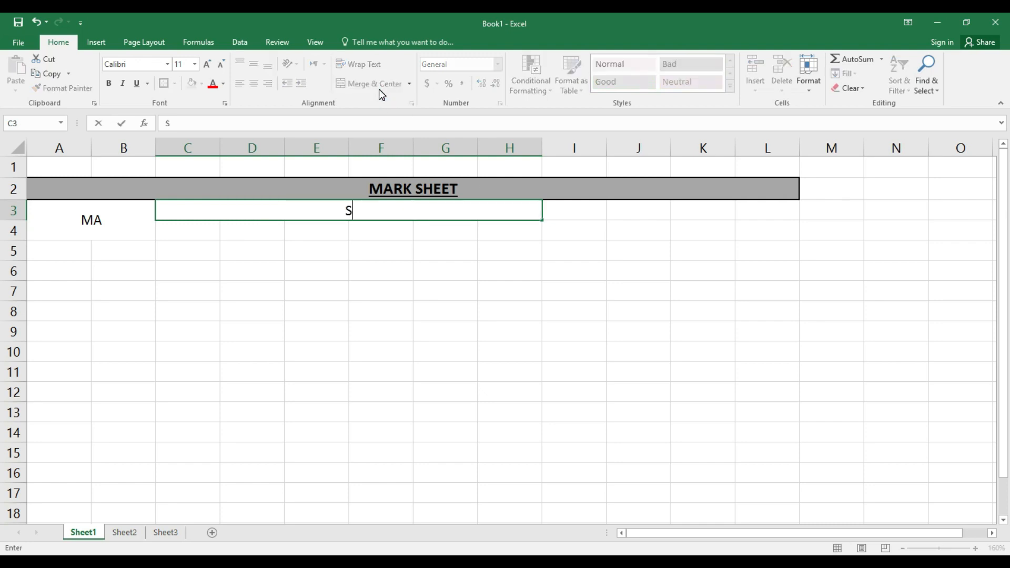
text(UBJECTS)
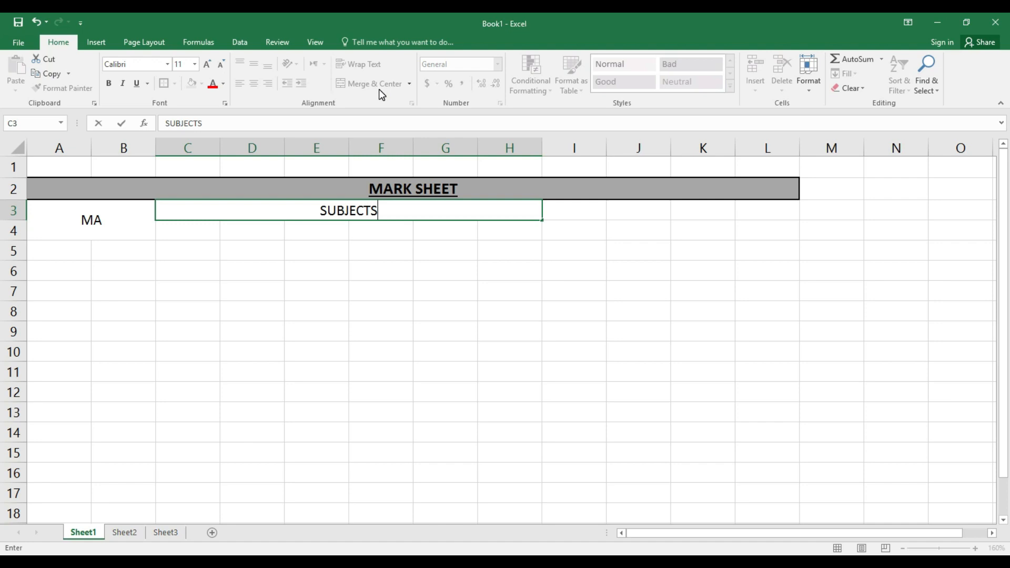
Fill cells C4 to H4 with the marks 100, 100, 100, 100, 75 and 100
click(180, 237)
text(100)
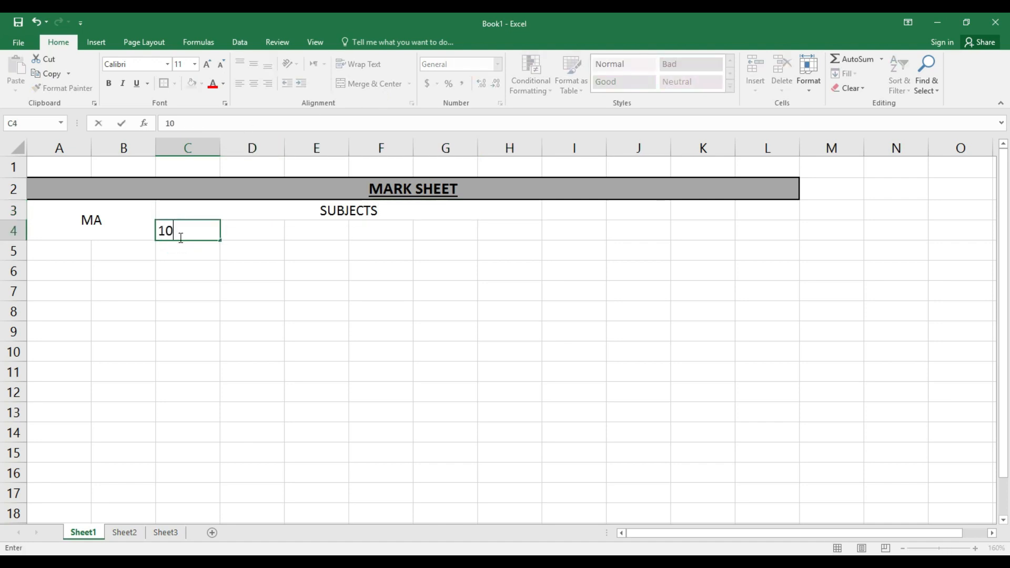
key(Tab)
text(100)
key(Tab)
text(100)
key(Tab)
text(100)
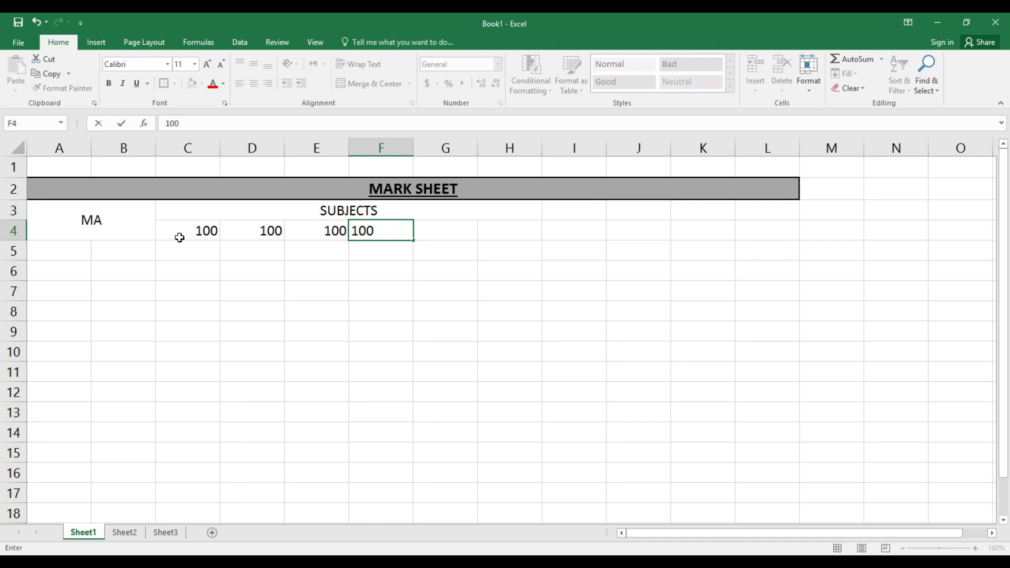
key(Tab)
text(754)
key(BackSpace)
key(Tab)
text(100)
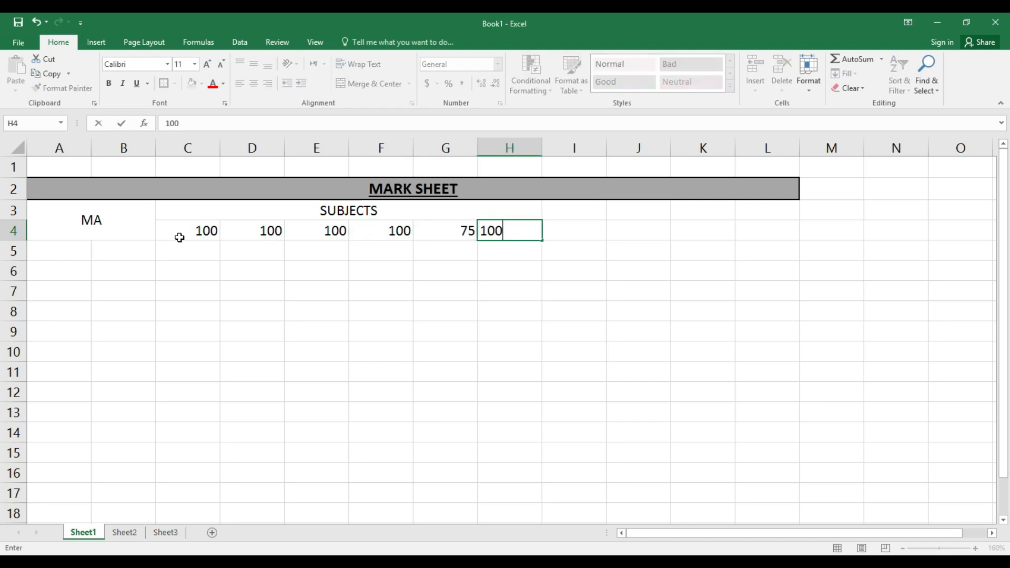
key(Tab)
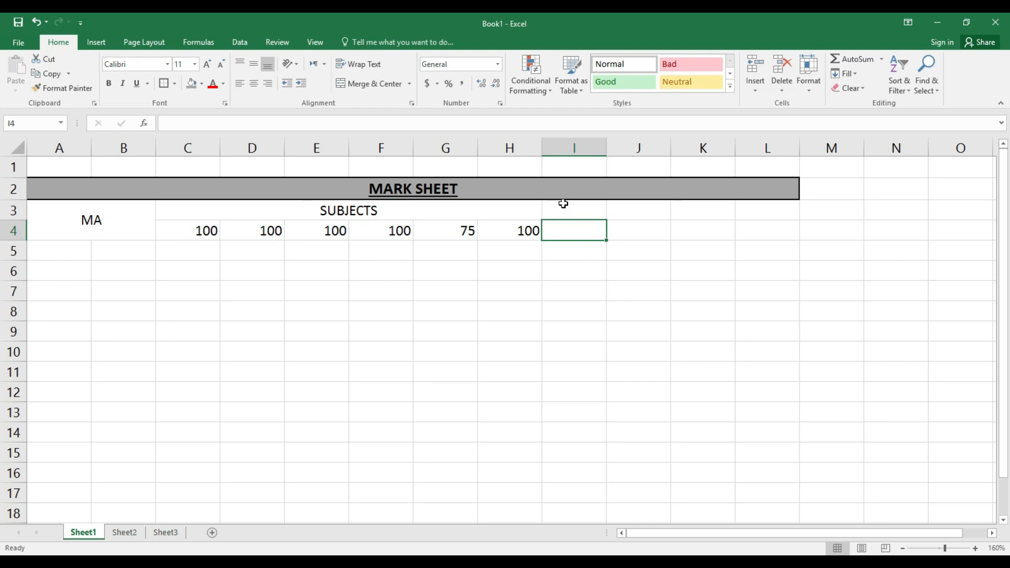
Merge and center cells I3 to L4 and enter OBTAIN MARKS 575 in them
drag(563, 207, 758, 233)
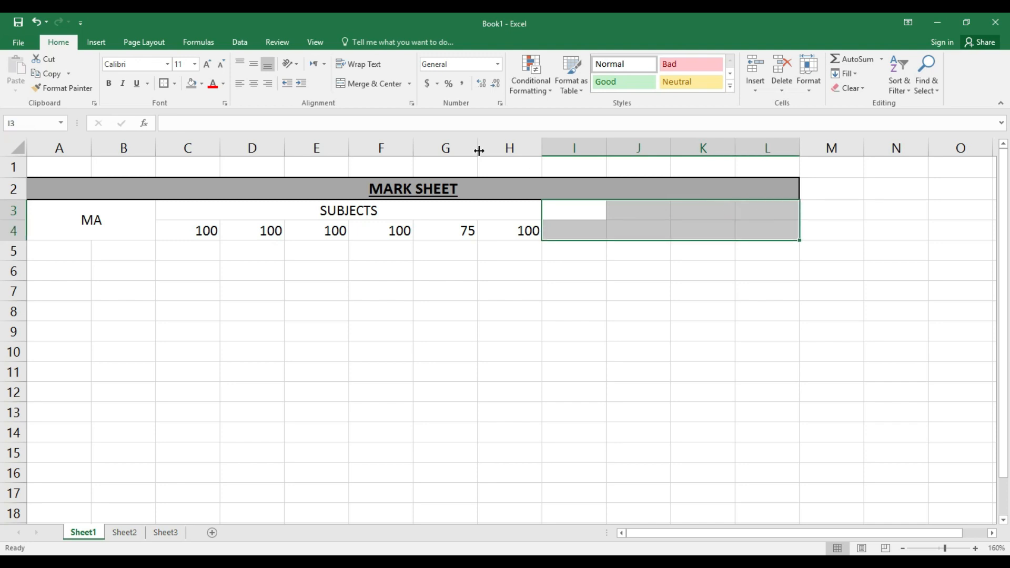
click(368, 84)
text(O)
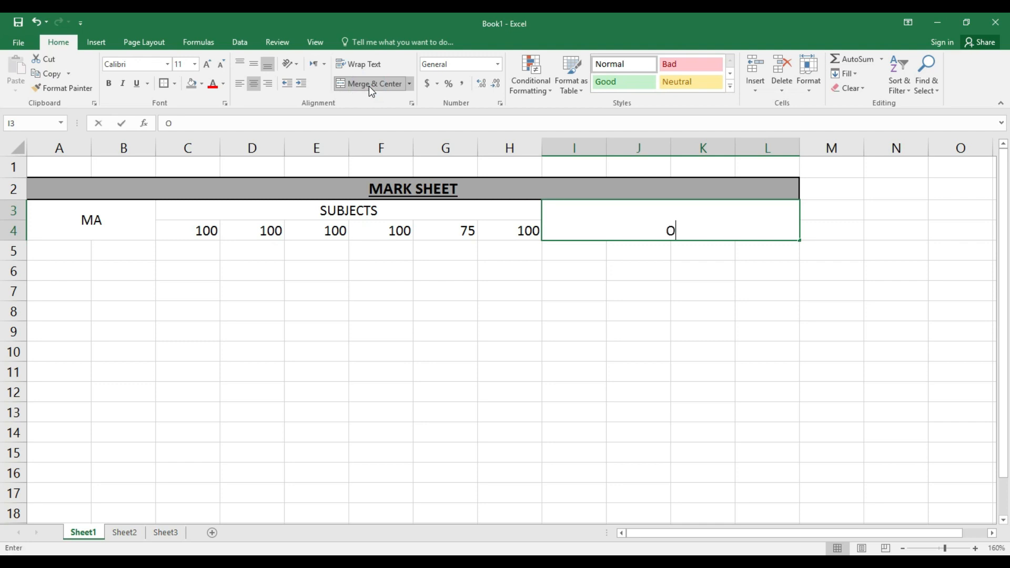
text(BTAIN MARKS)
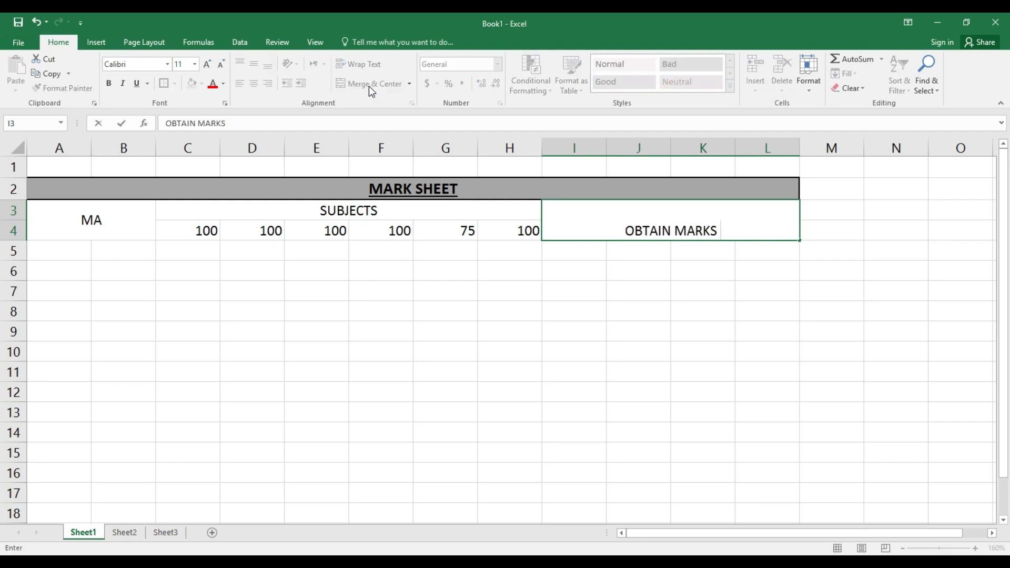
text( 5)
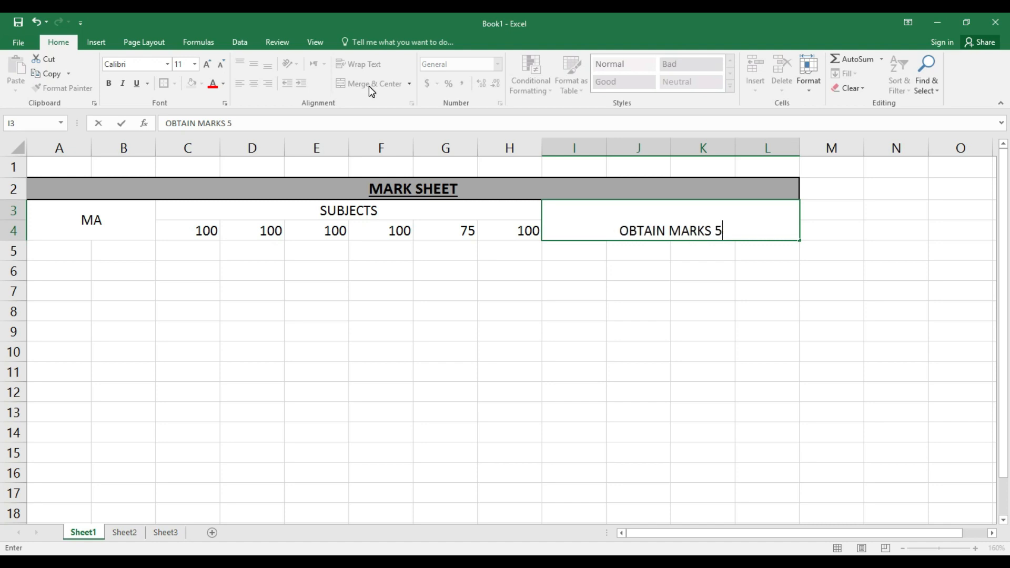
text(75)
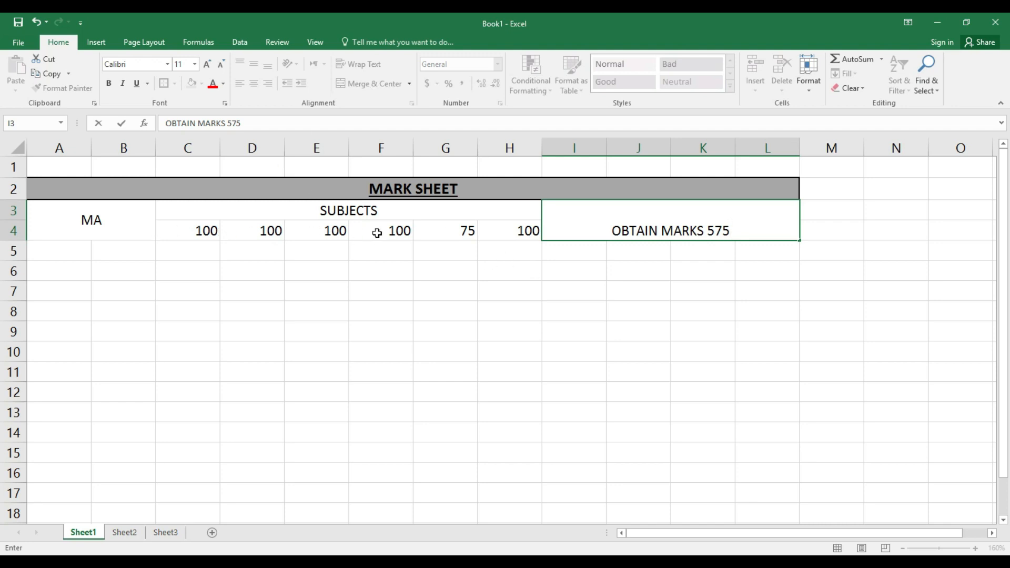
click(703, 293)
Make the header cells A3 to L4 bold and align their contents vertically to the middle
drag(680, 220, 127, 219)
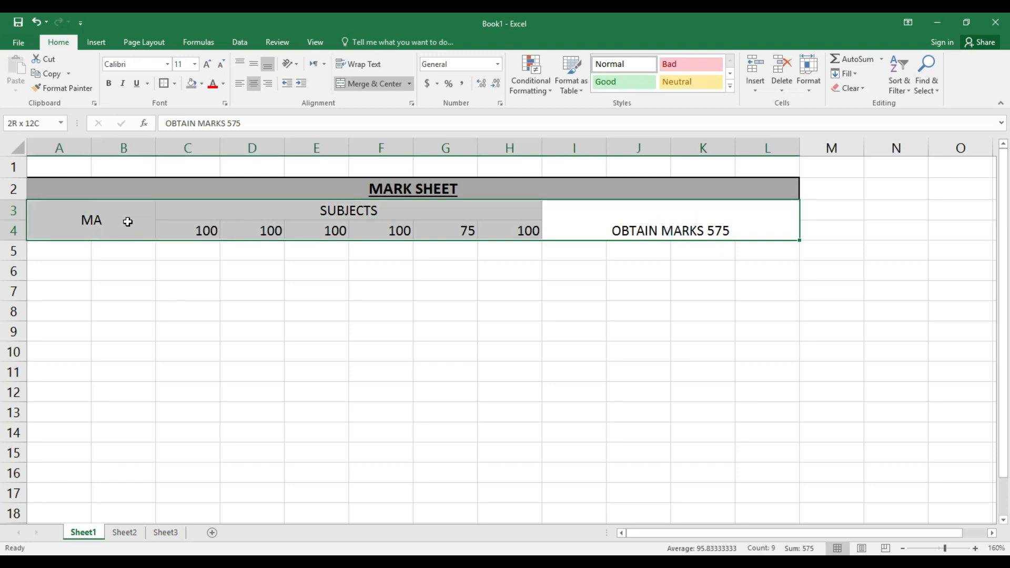
click(109, 84)
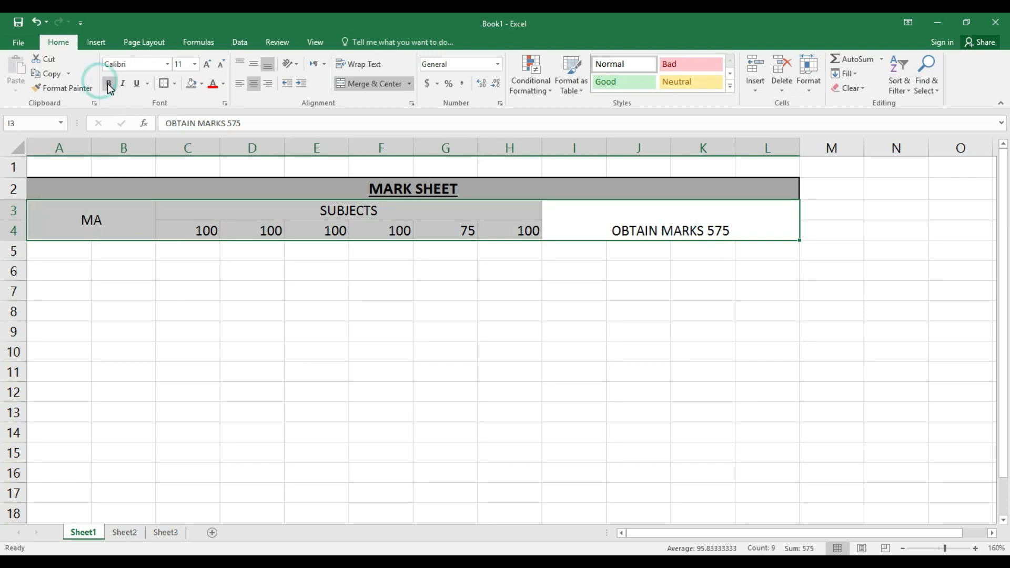
click(254, 66)
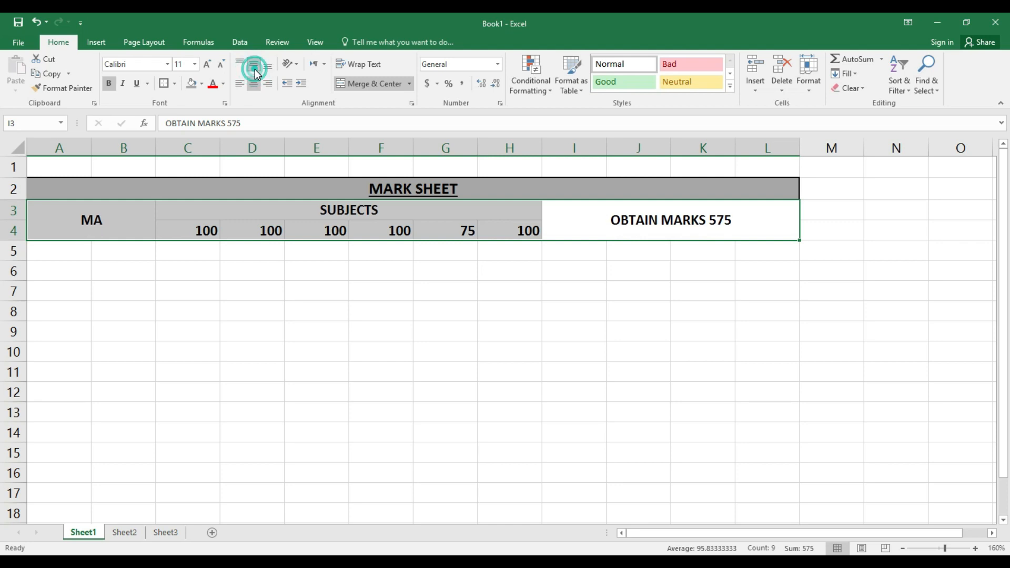
Center the maximum marks in cells C4 to H4 horizontally
click(447, 286)
drag(182, 230, 493, 229)
click(257, 89)
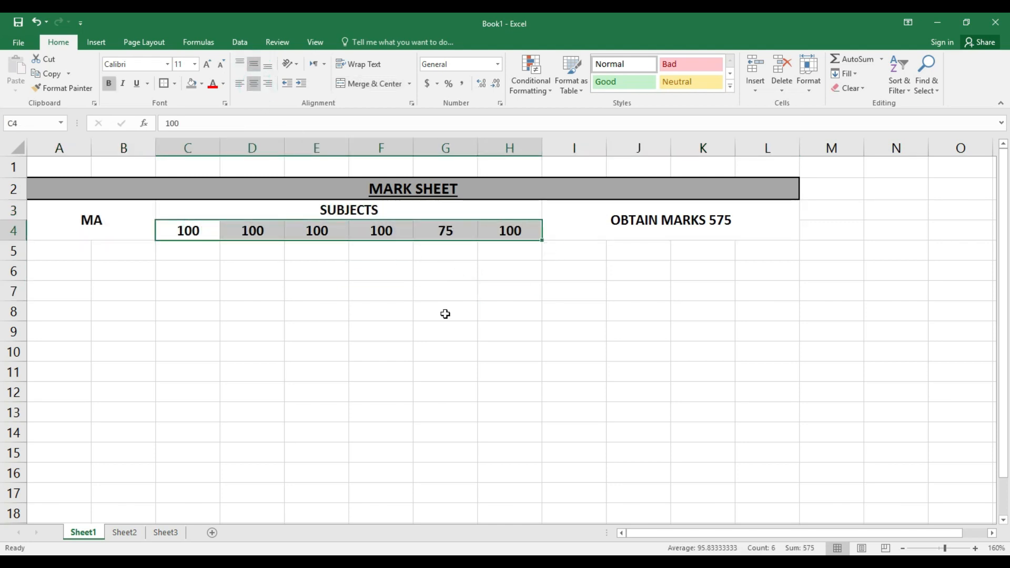
click(444, 313)
Enter the column headings S.NO in cell A5 and STUDENTS NAME in cell B5
click(66, 252)
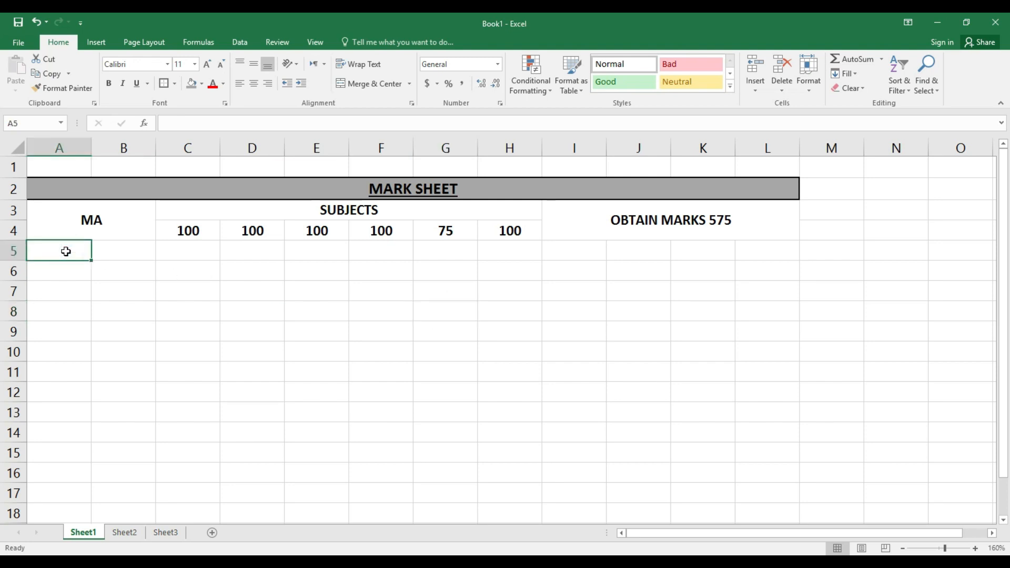
text(S.NO)
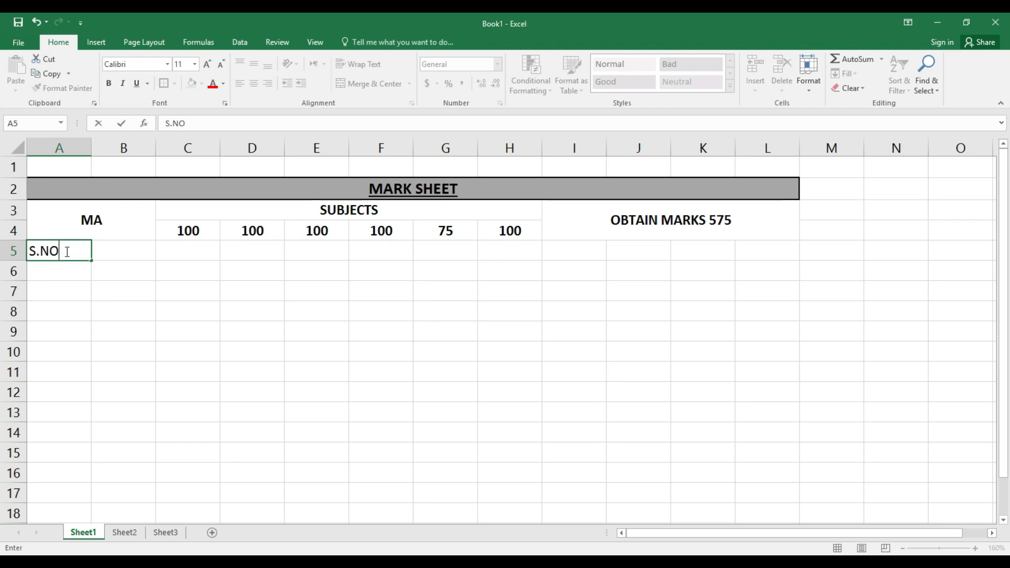
key(Tab)
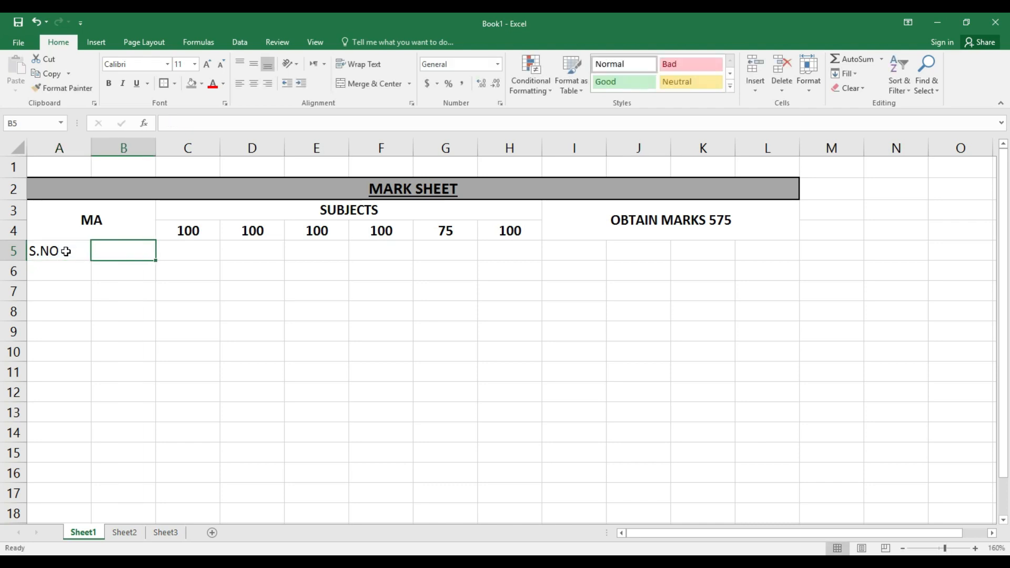
text(STUDENTS NAME)
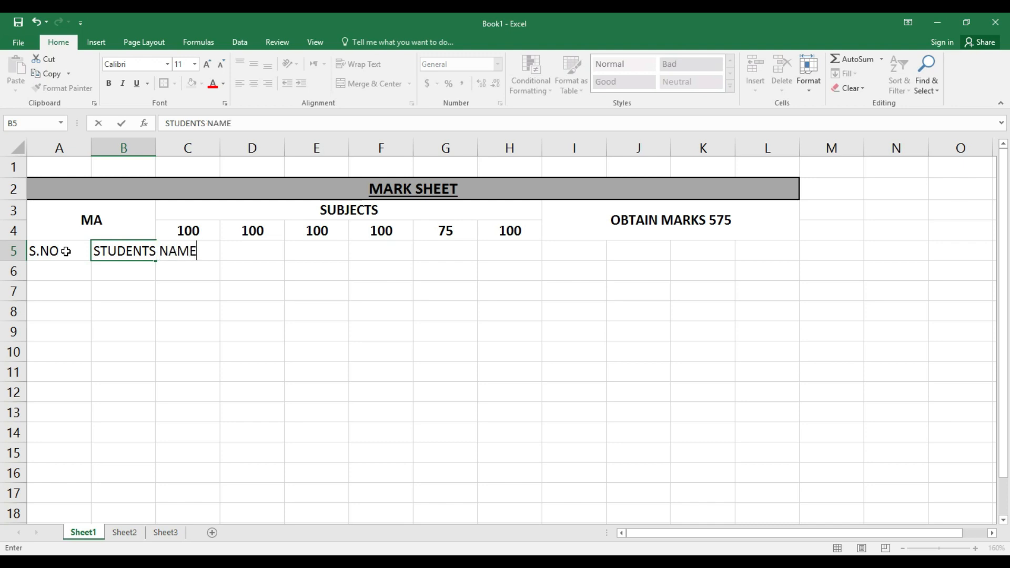
key(Tab)
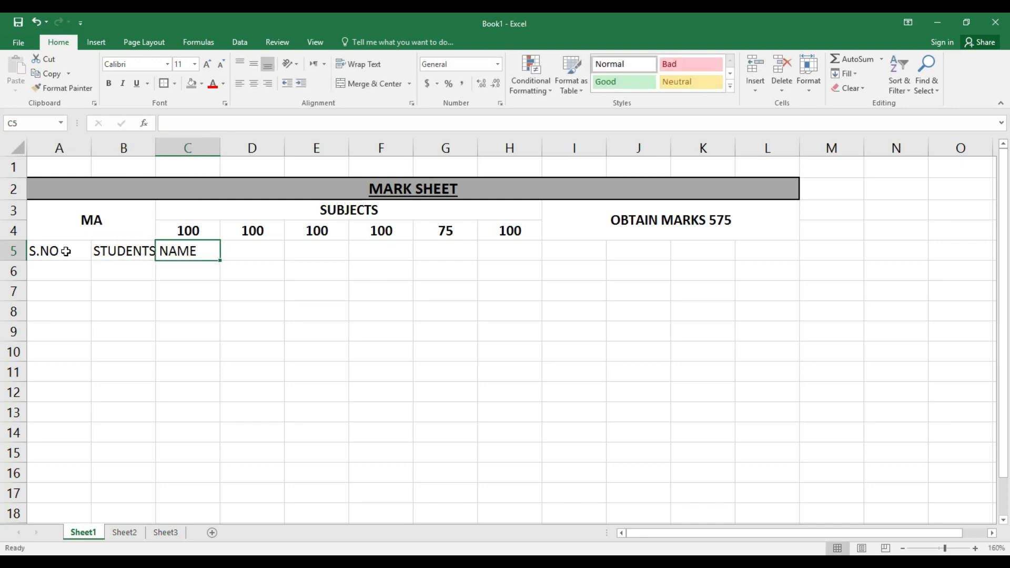
Enter the subject headings ENGLISH, URDU and MATH in cells C5 to E5
text(ENGLISH)
key(BackSpace)
key(BackSpace)
key(BackSpace)
key(BackSpace)
text(LISH)
key(Tab)
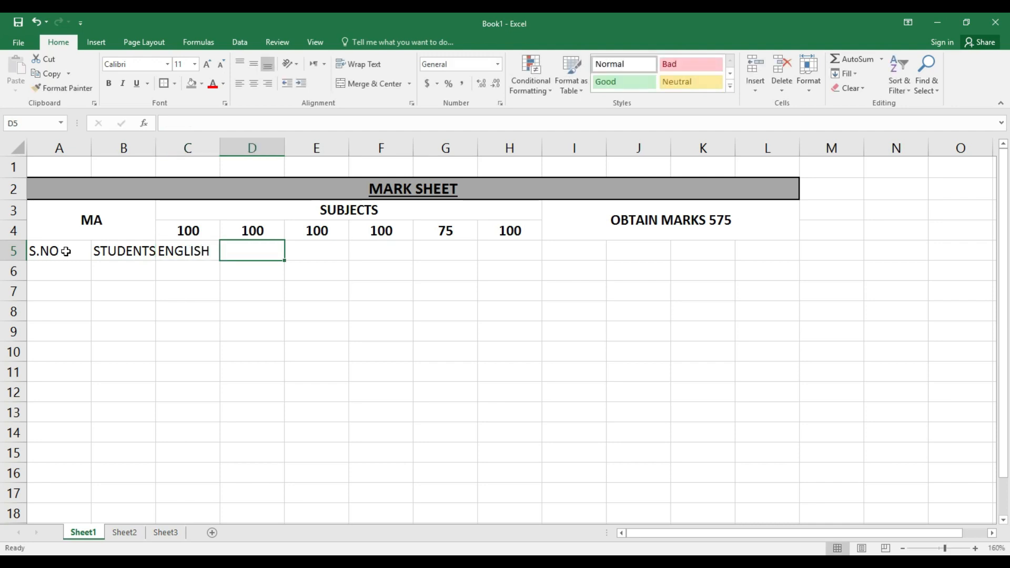
text(URDU)
key(Tab)
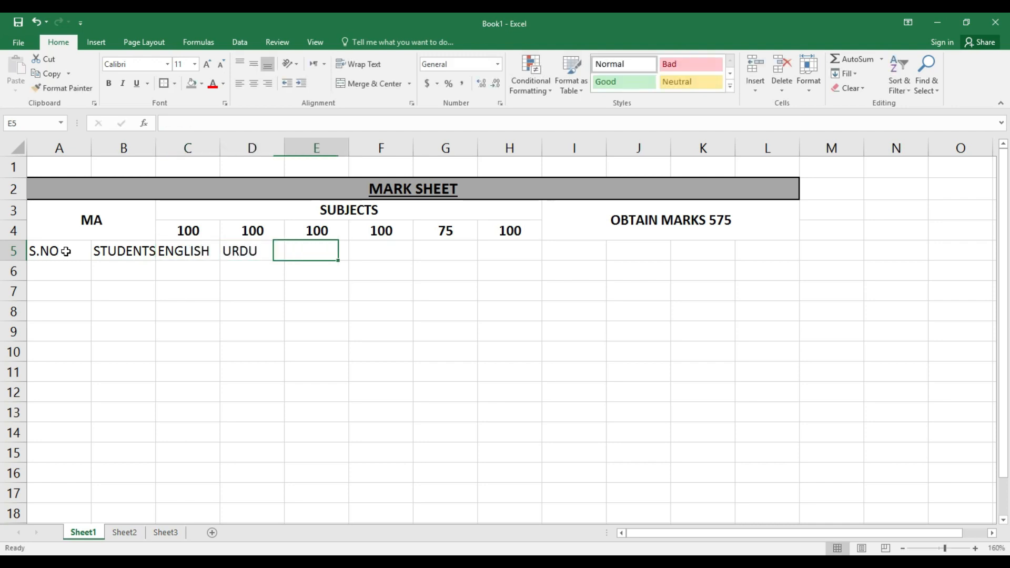
text(MATH)
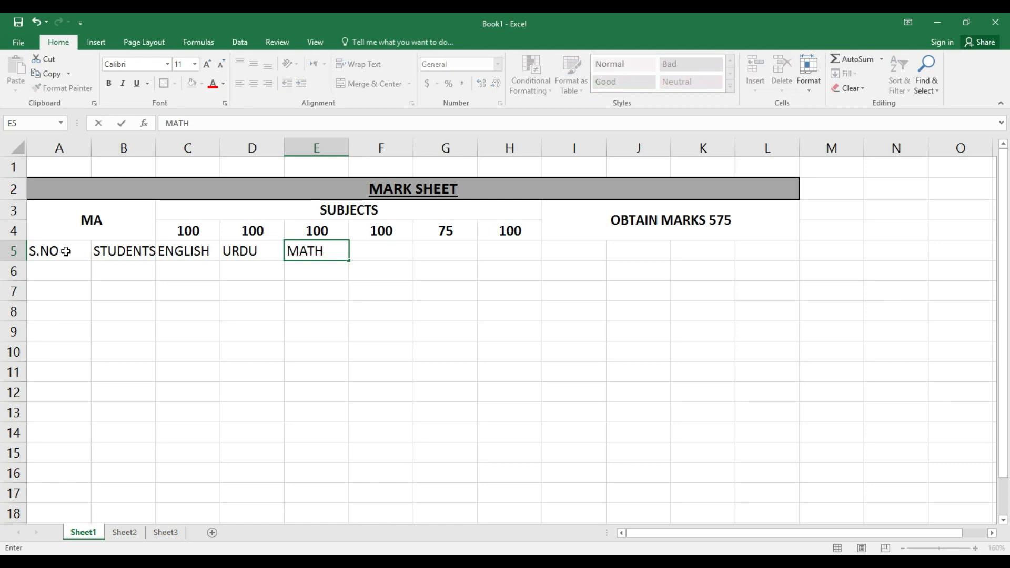
key(Tab)
Enter the subject headings SCIENCE, S.S.T and ISLAMIAT in cells F5 to H5
text(SCIENCE)
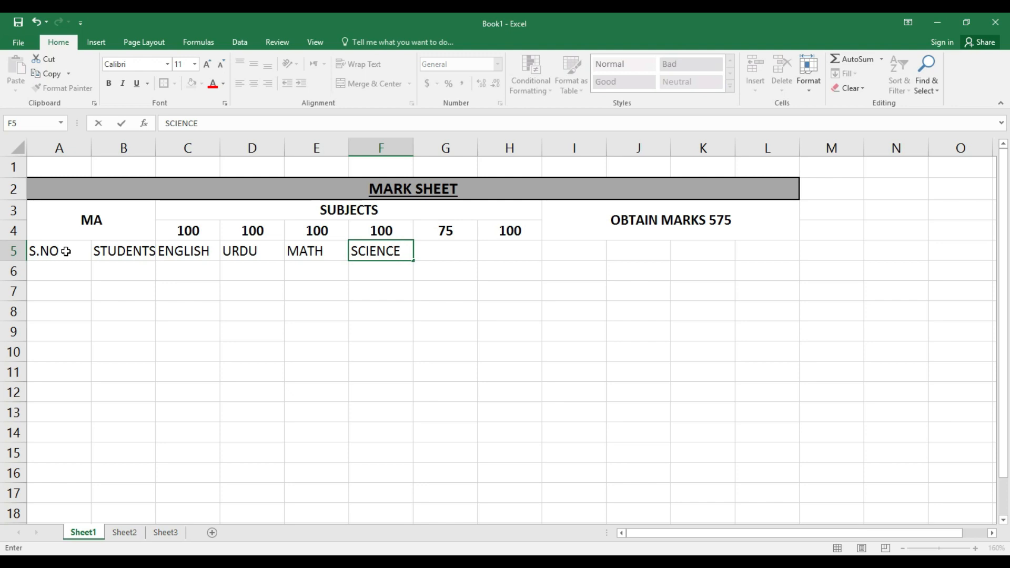
key(Tab)
text(S.S.T)
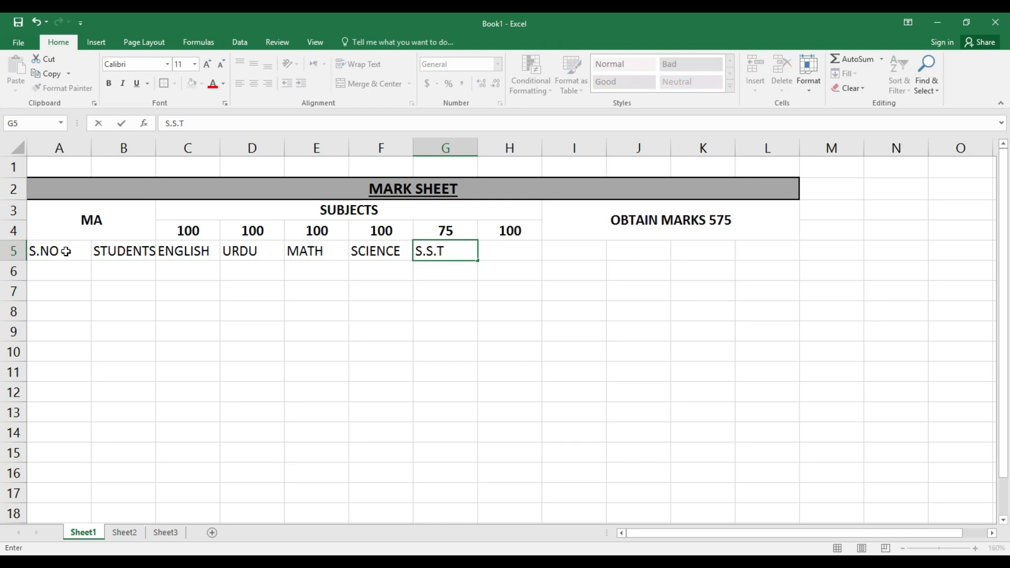
key(Tab)
text(ISLAM)
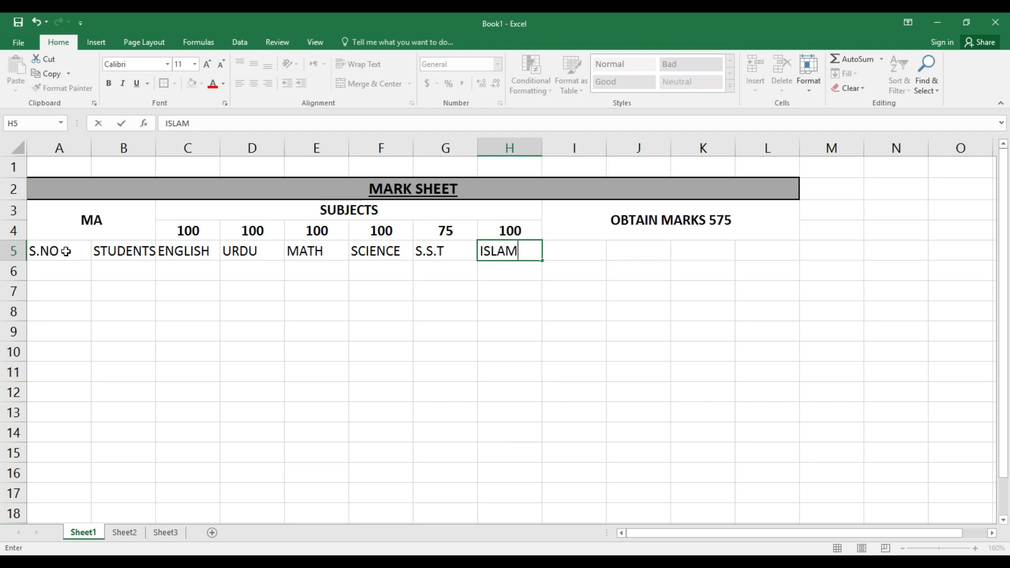
text(IAT)
key(Tab)
Enter the result headings TOTAL, AVG, PER% and GRADE in cells I5 to L5
text(TOTAL)
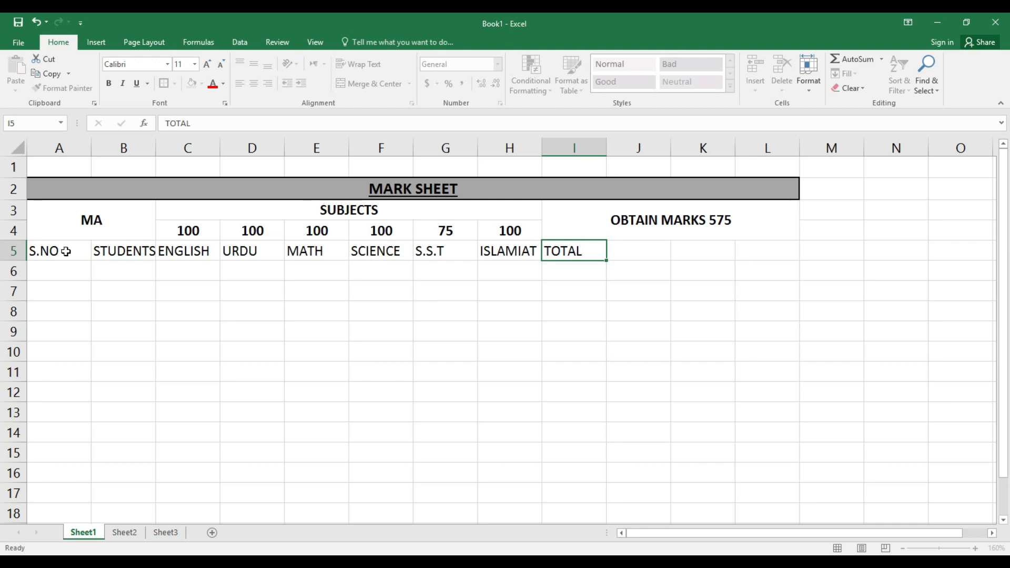
key(Tab)
text(AVG)
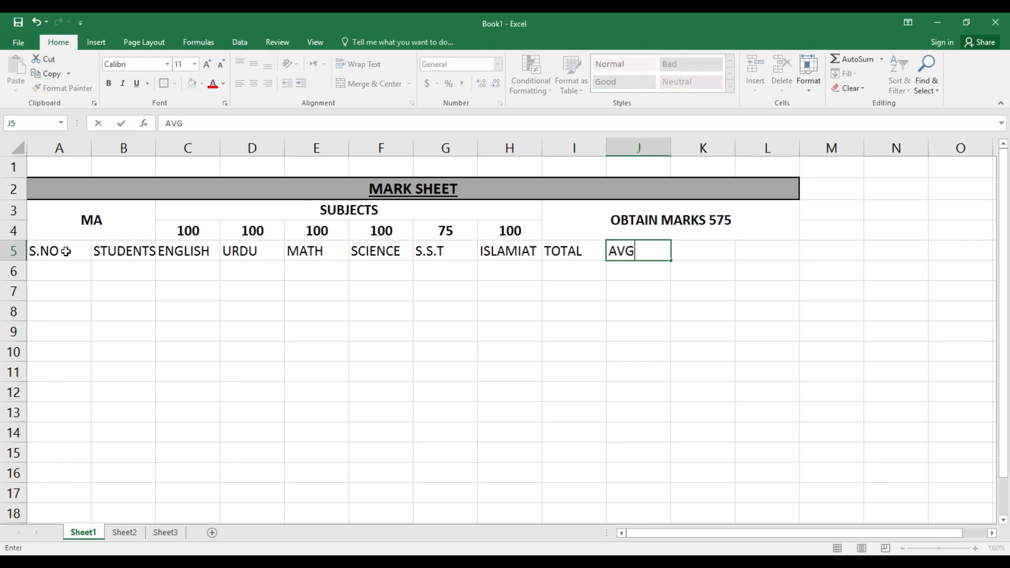
key(Tab)
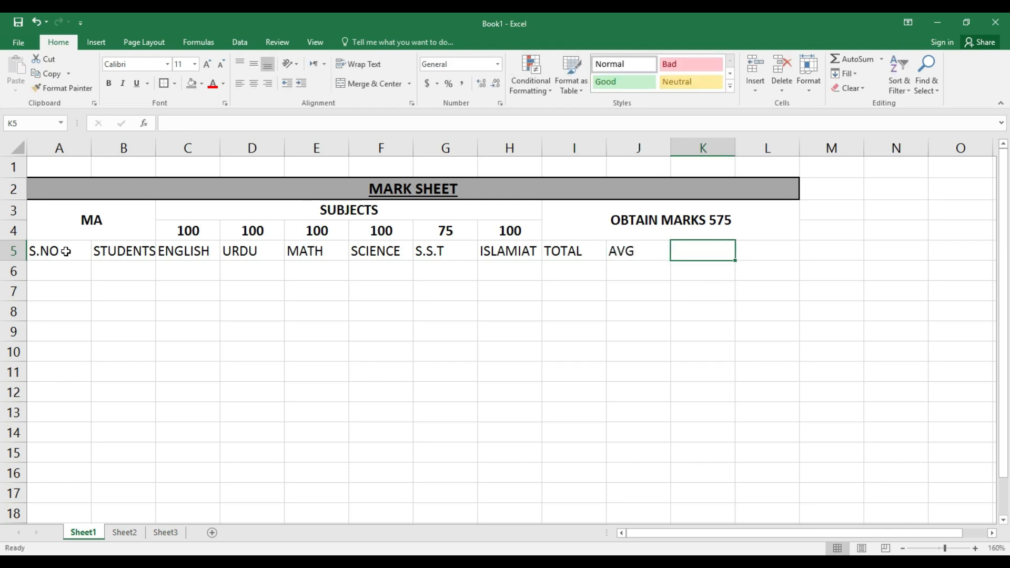
text(PER)
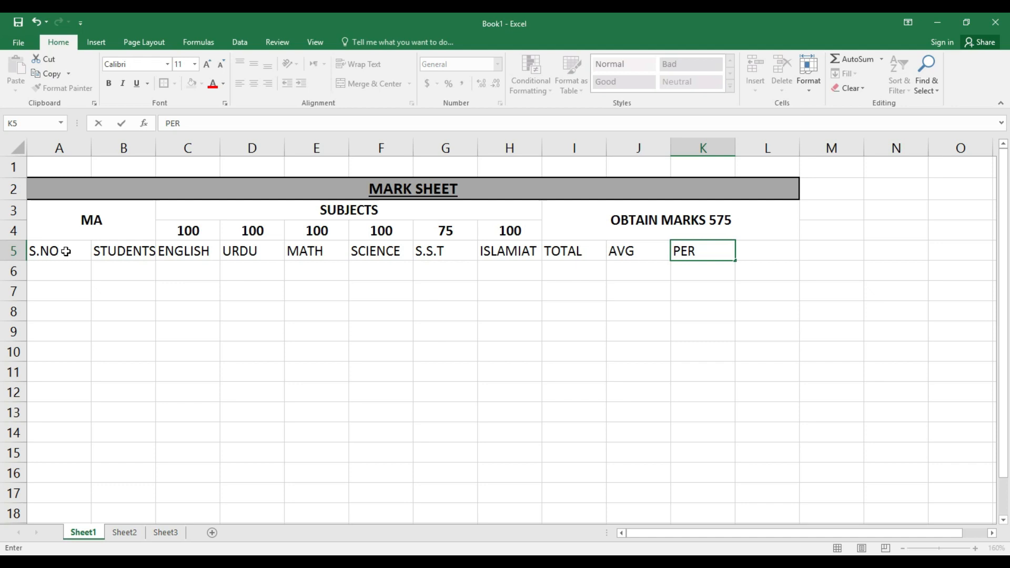
text(%$)
key(BackSpace)
key(Tab)
text(GRADE)
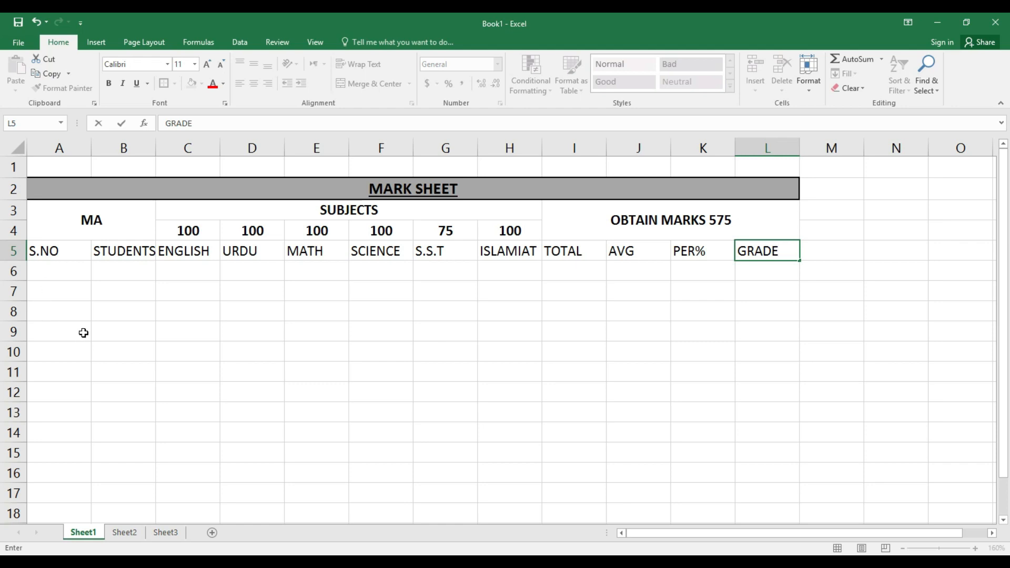
click(393, 313)
Center and bold the headings in A5 to L5, and widen column B to fit STUDENTS NAME
drag(45, 251, 758, 251)
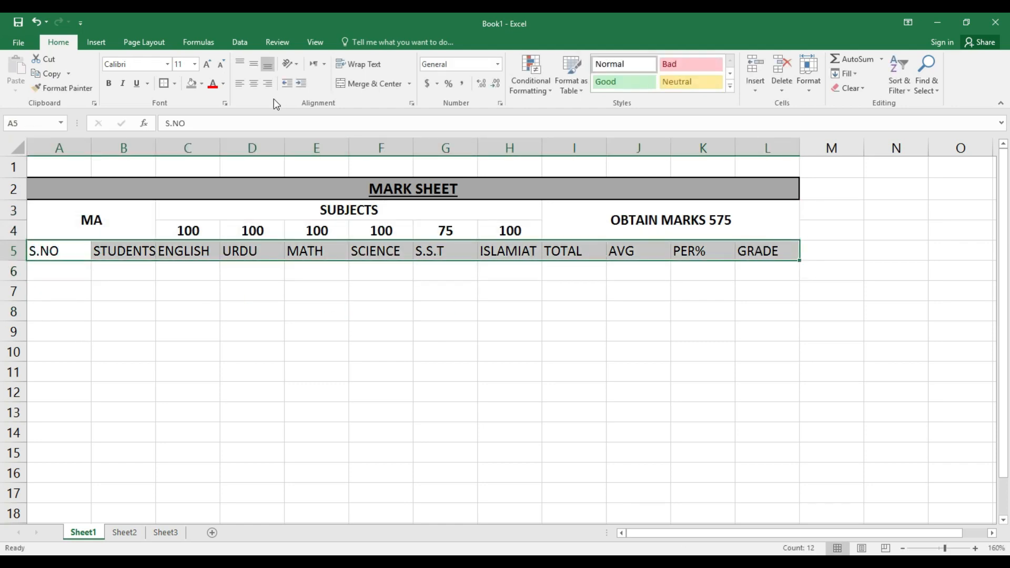
click(255, 89)
click(108, 84)
click(178, 371)
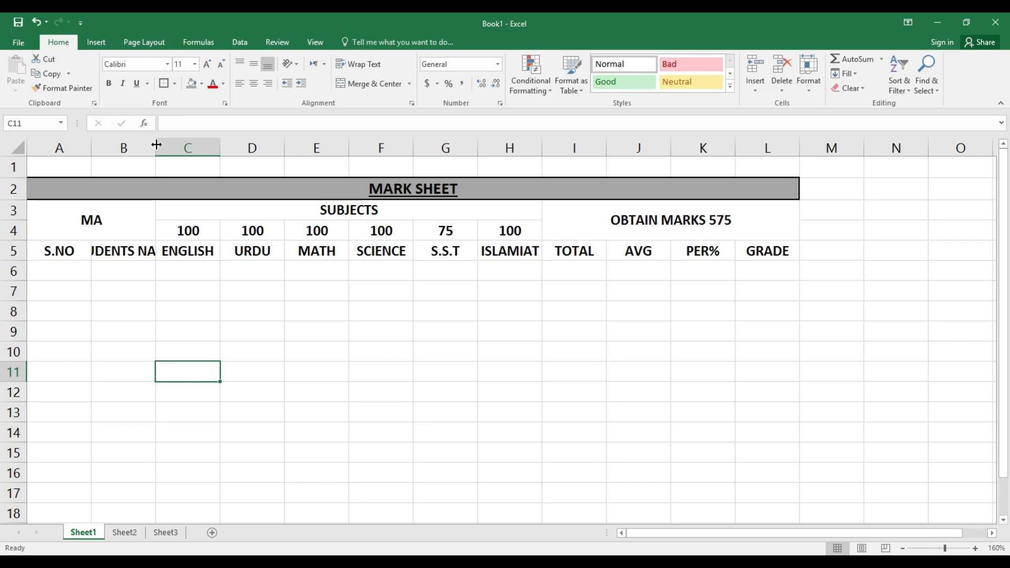
drag(155, 145, 244, 145)
click(387, 367)
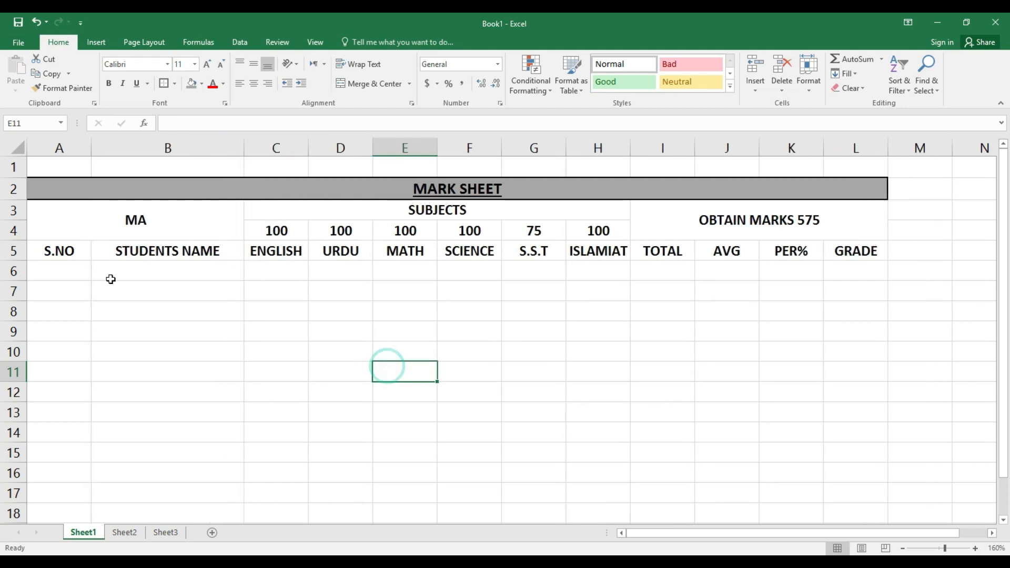
Try numbering the S.NO column by hand with 1, 2, 34 and 44444 in cells A6 to A9
click(69, 272)
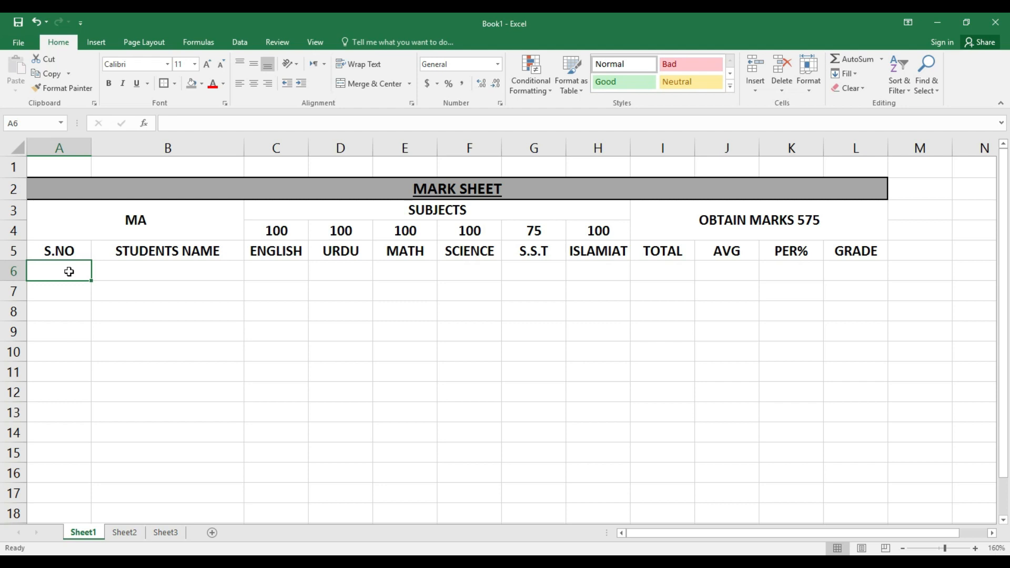
text(1)
key(Return)
text(2)
key(Return)
text(34)
key(Return)
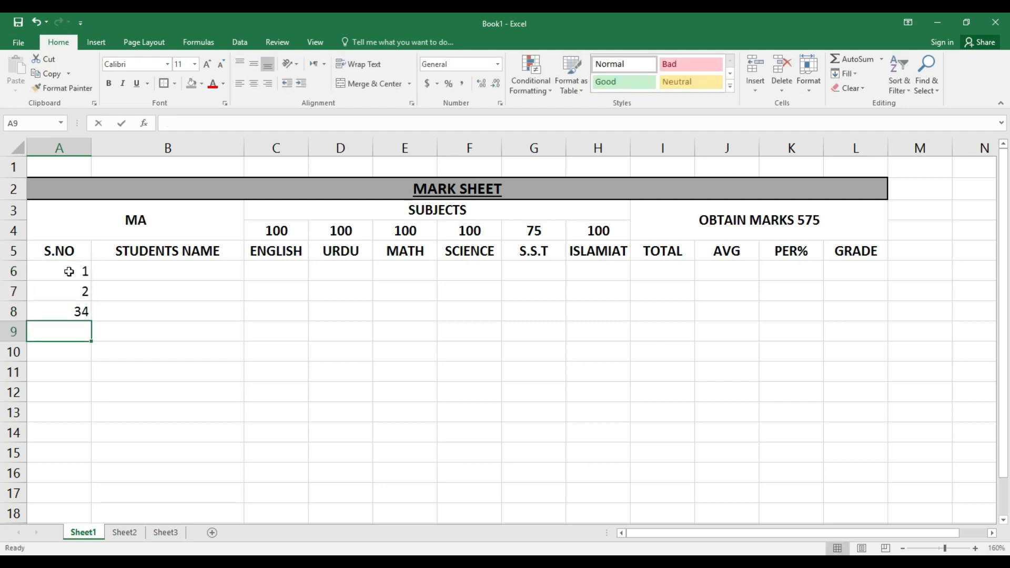
text(44444)
key(Return)
Clear the trial serial numbers from cells A6 to A10
key(shift+Up)
key(shift+Up)
key(shift+Up)
key(shift+Up)
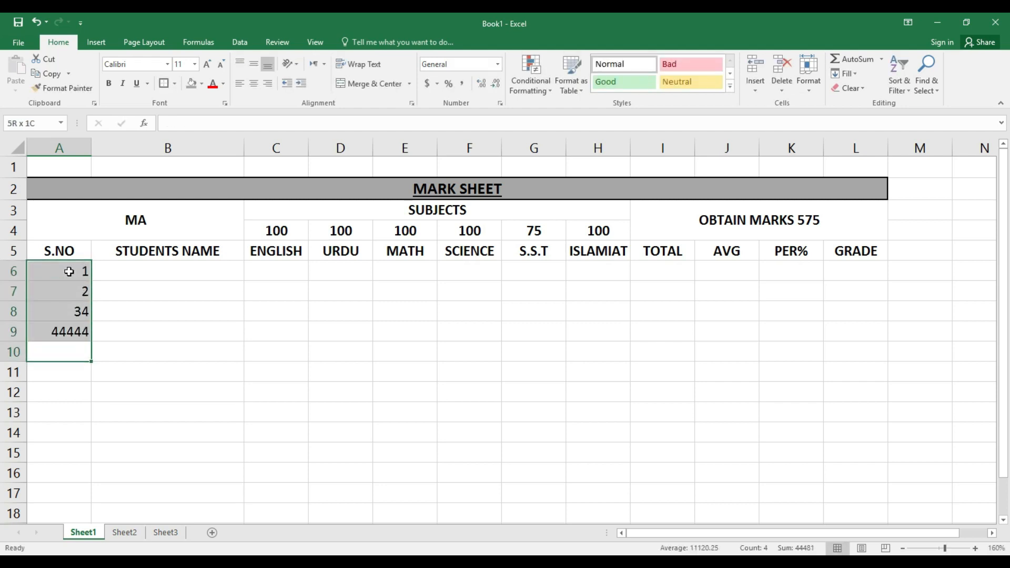
key(Delete)
click(148, 309)
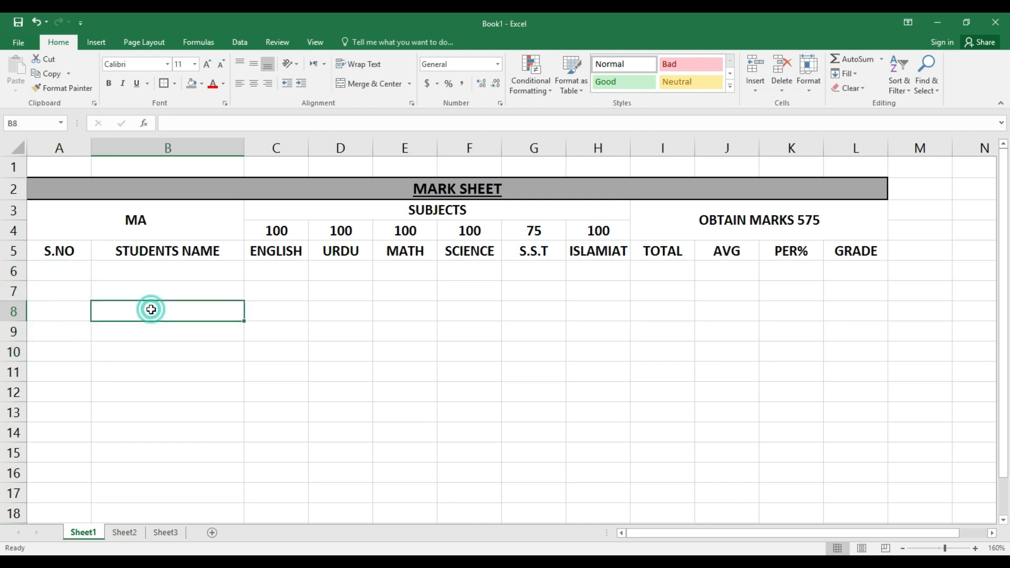
Enter 1 as the first serial number in cell A6
click(60, 270)
text(1)
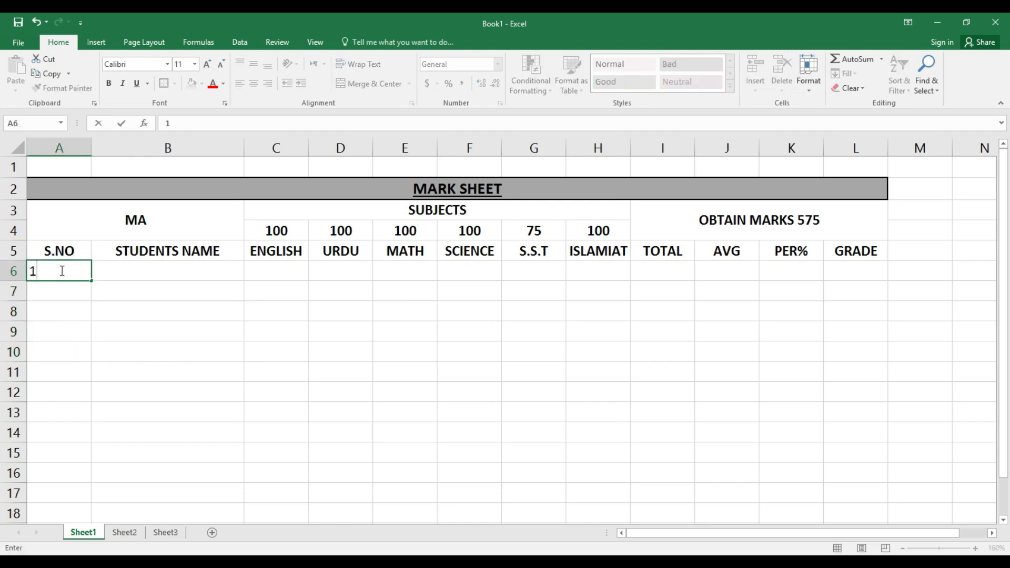
key(Return)
Fill a linear series down the column from A6 with step value 1 and stop value 10, and undo it
click(87, 269)
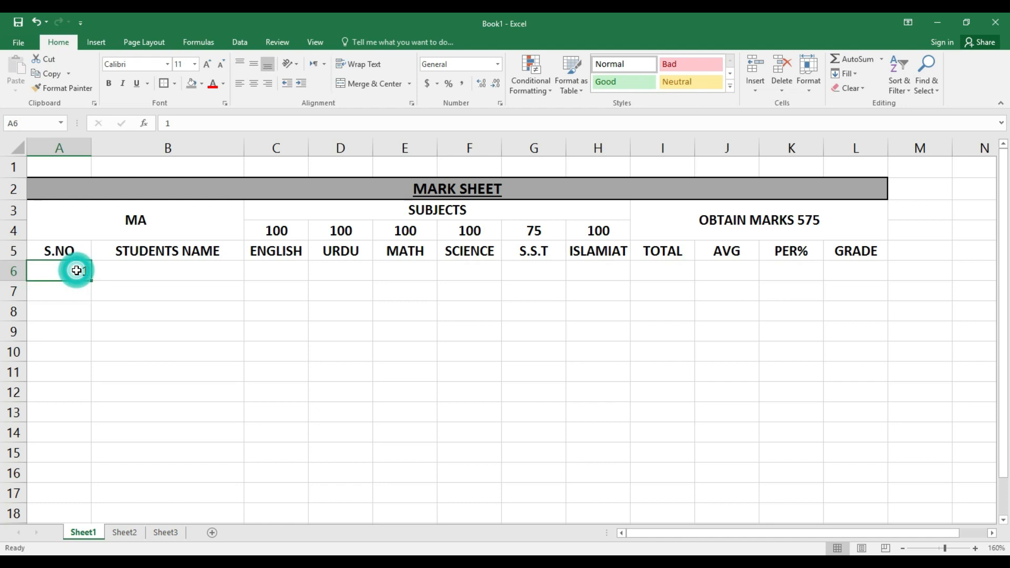
click(858, 73)
click(861, 166)
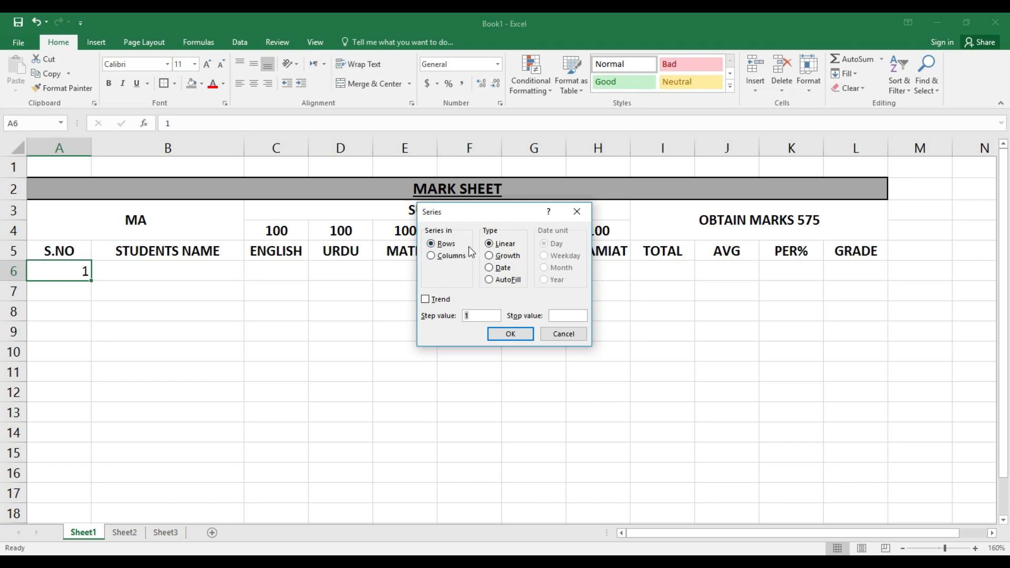
click(453, 256)
click(564, 318)
click(520, 334)
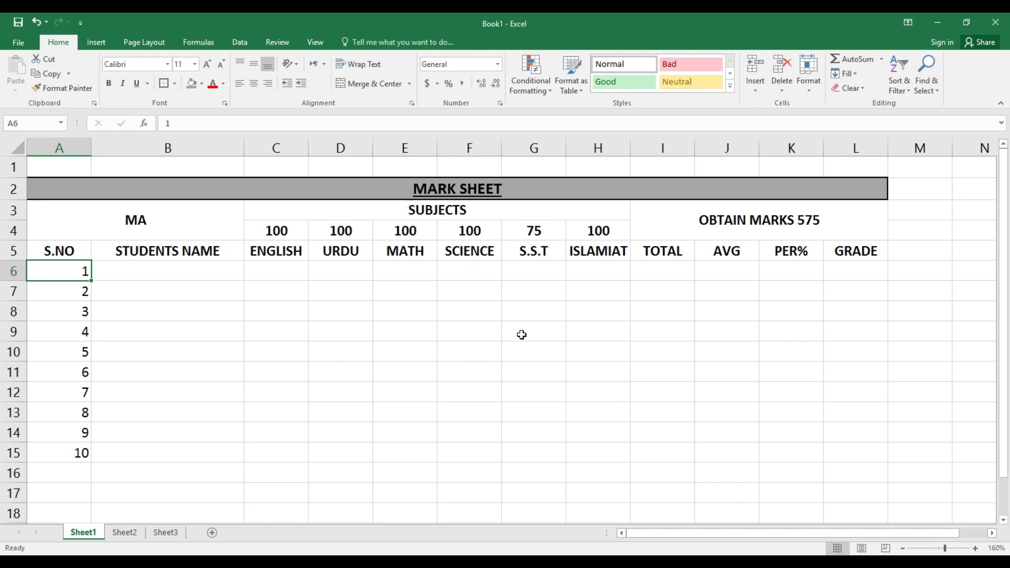
key(ctrl+z)
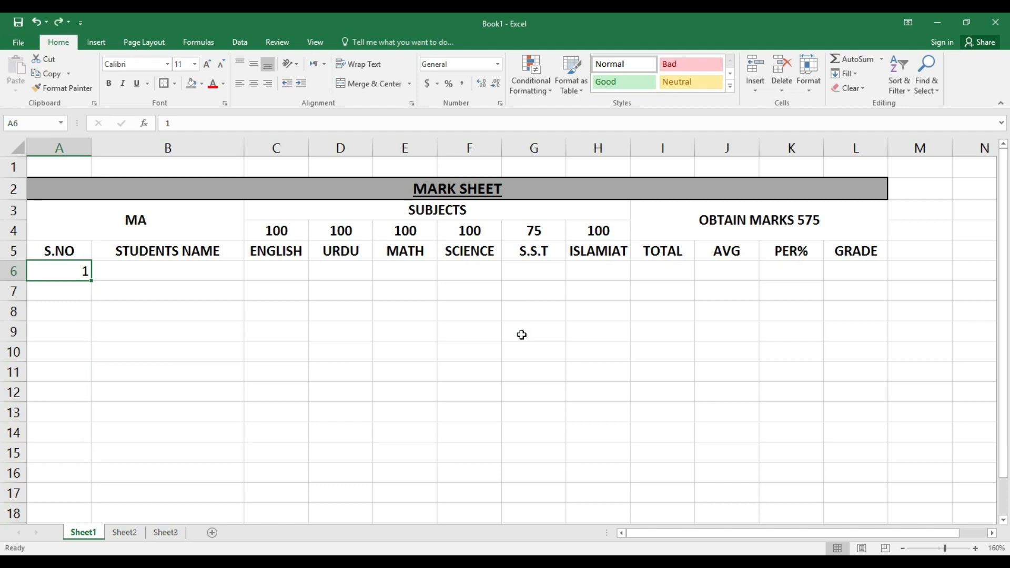
Enter 2 as the second serial number in cell A7
click(73, 288)
text(24444444444)
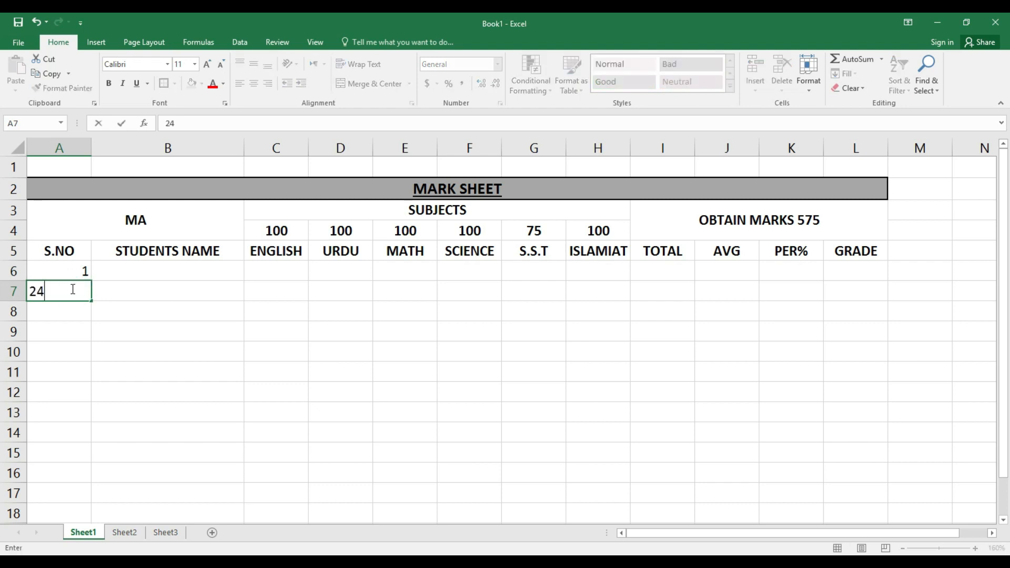
key(BackSpace)
key(BackSpace)
key(BackSpace)
key(BackSpace)
key(BackSpace)
key(BackSpace)
key(BackSpace)
key(BackSpace)
key(BackSpace)
key(BackSpace)
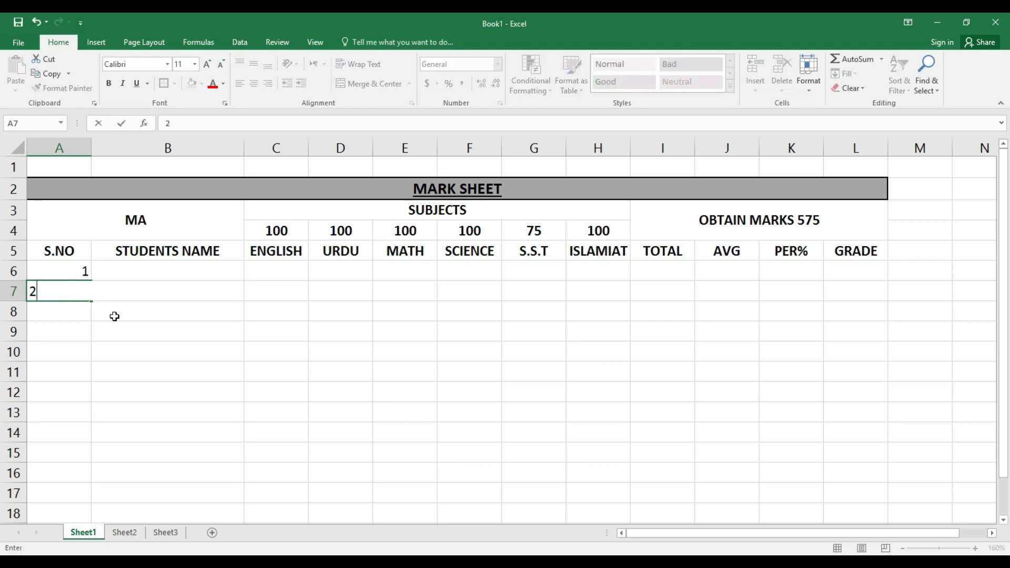
click(139, 335)
Extend the serial numbers in A6 and A7 down to A15 with AutoFill, and undo the fill
click(74, 278)
mouse_move(75, 280)
mouse_down()
mouse_move(62, 275)
mouse_move(81, 288)
mouse_up()
click(153, 295)
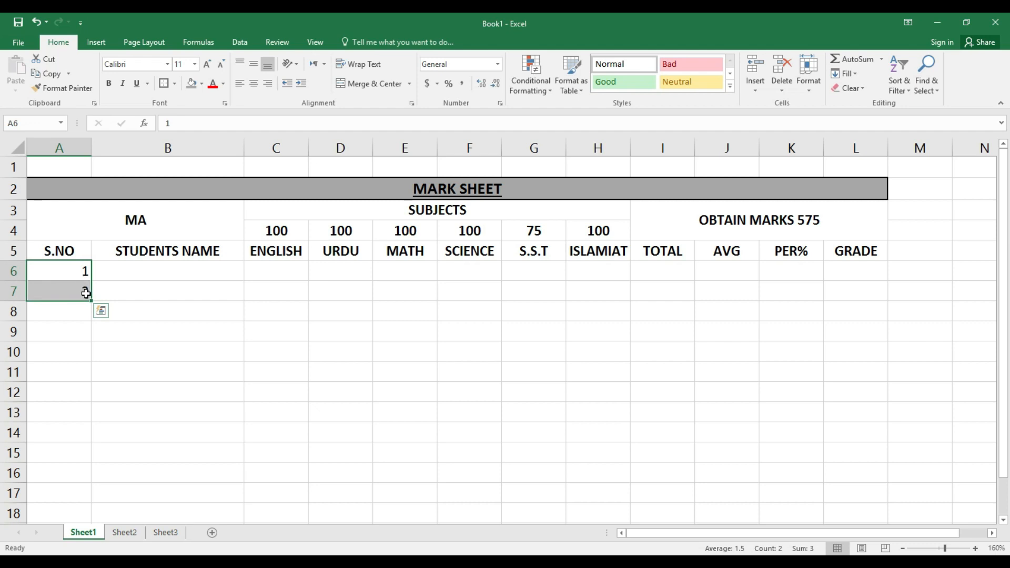
drag(92, 303, 89, 461)
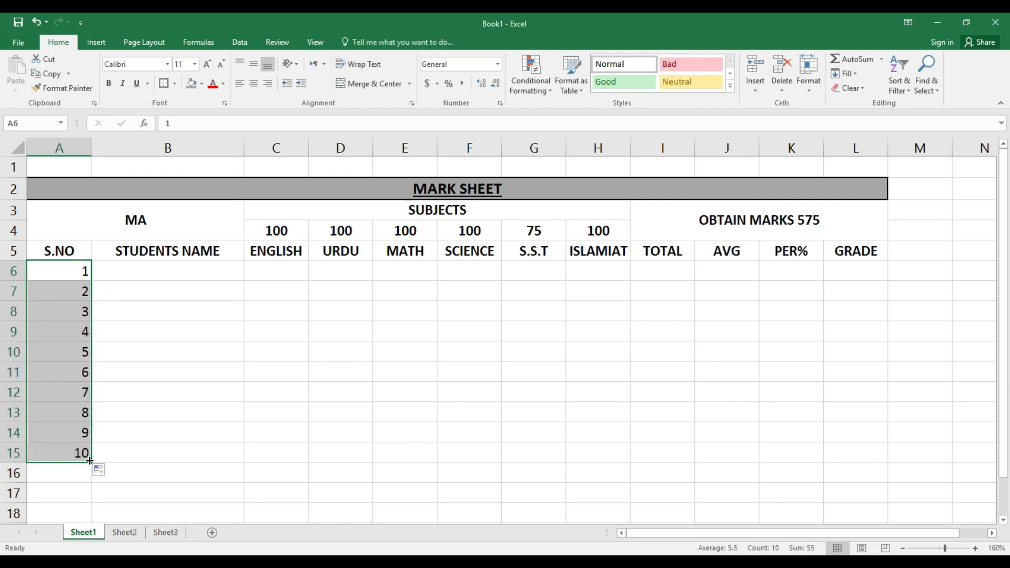
key(ctrl+z)
click(183, 311)
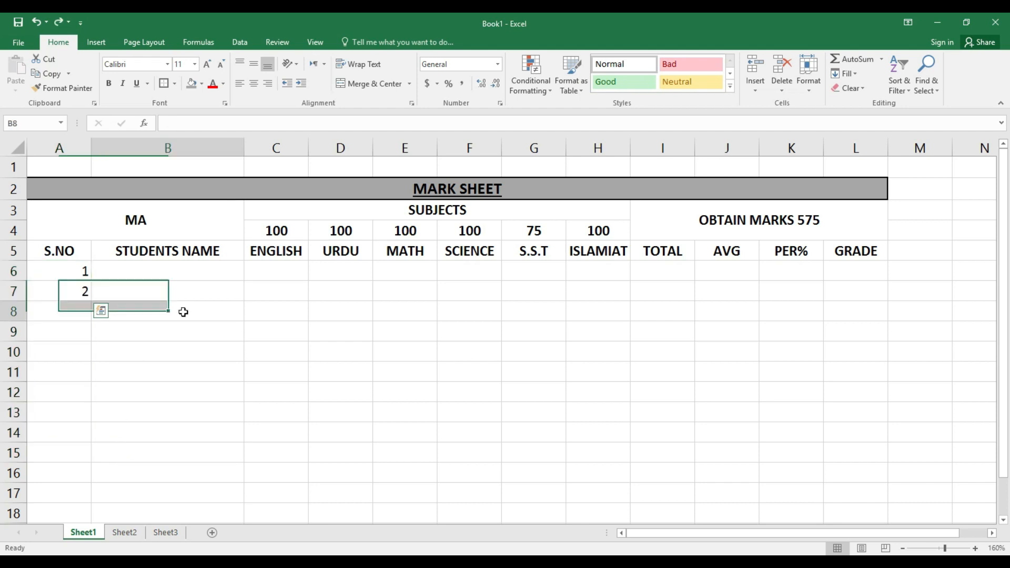
AutoFill the serial numbers from A6 and A7 down to cell A15, giving 1 to 10
click(68, 268)
drag(68, 268, 93, 458)
click(205, 382)
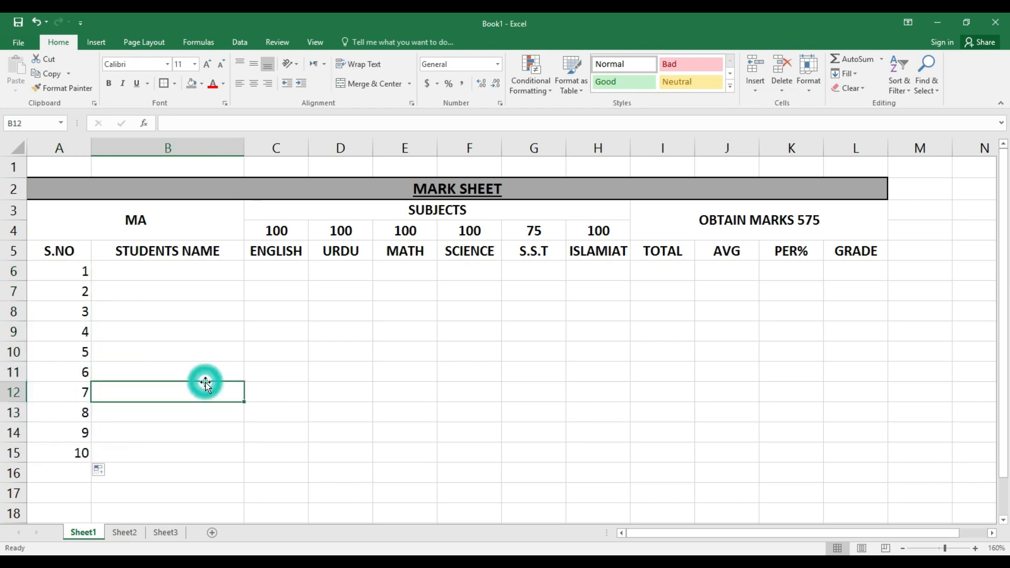
Undo the serial number fill in column A and clear the 2 from cell A7
key(ctrl+z)
click(149, 293)
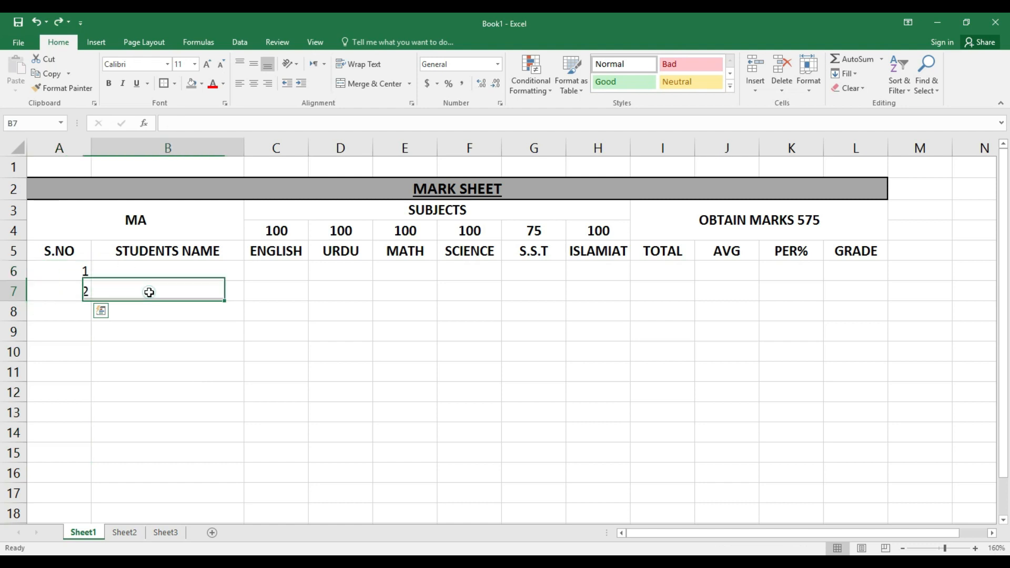
click(80, 294)
key(Delete)
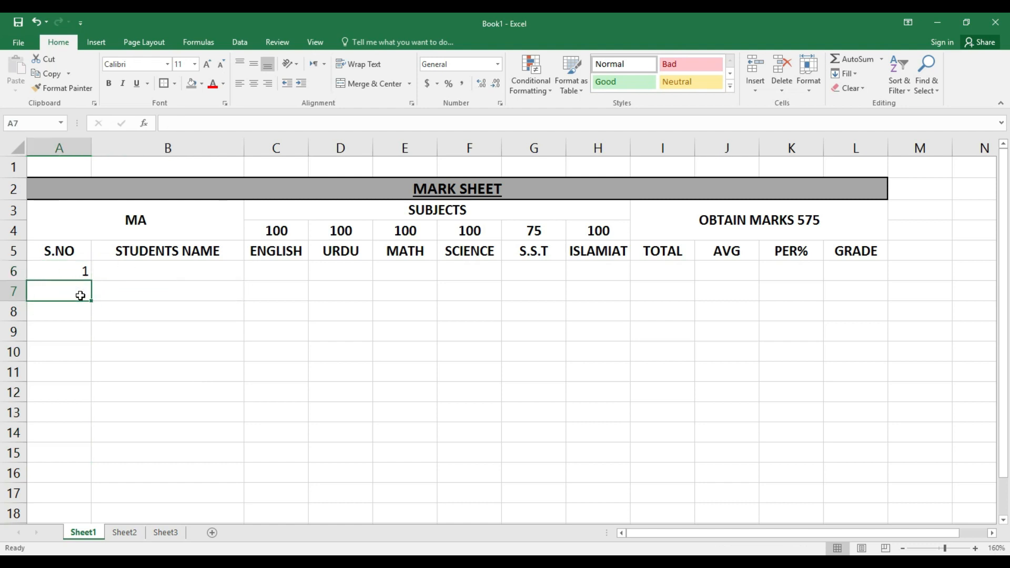
Fill the serial numbers 1 to 10 from A6 alone down to A15 as a series and centre them horizontally
click(79, 271)
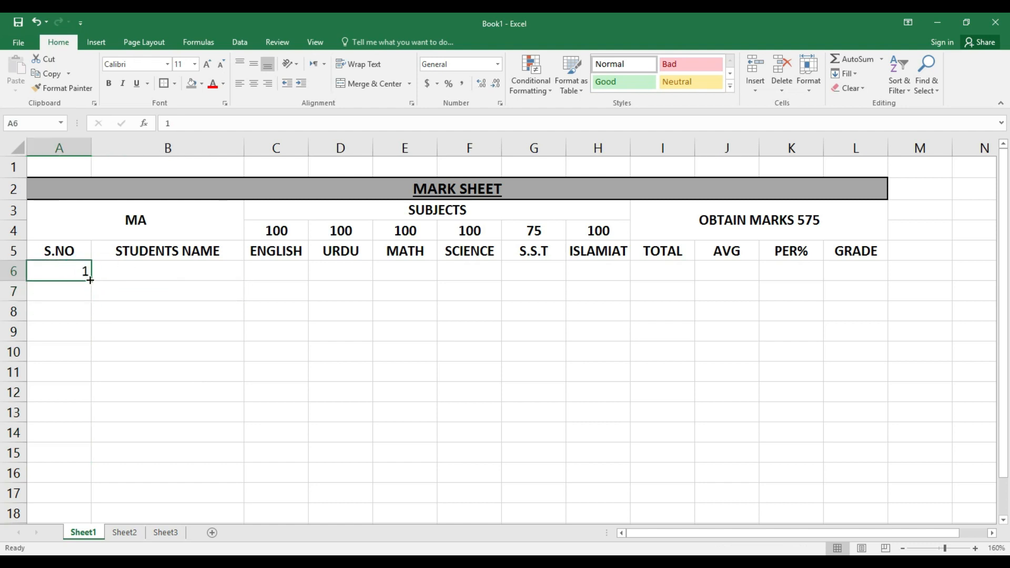
drag(93, 281, 95, 457)
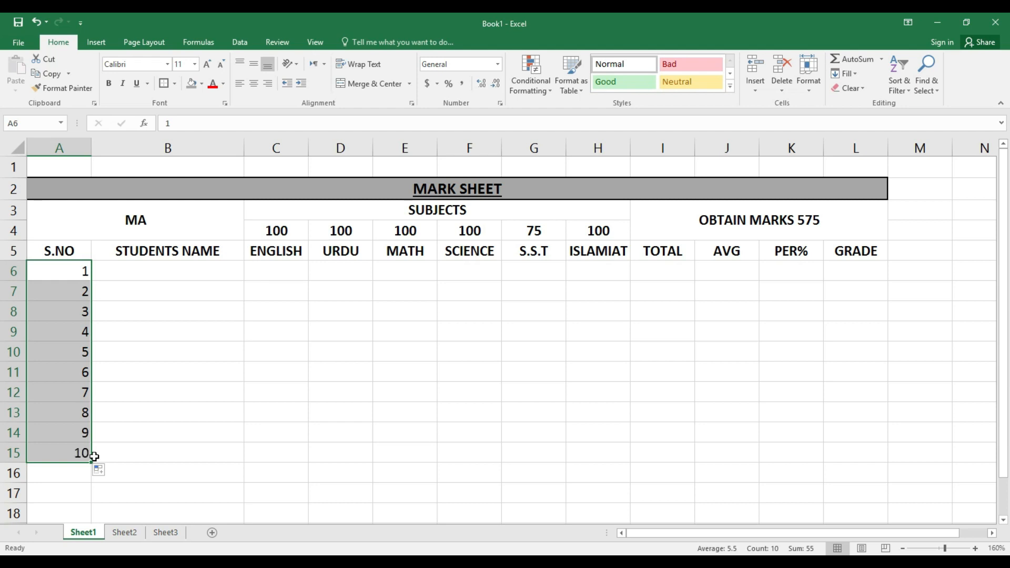
click(253, 84)
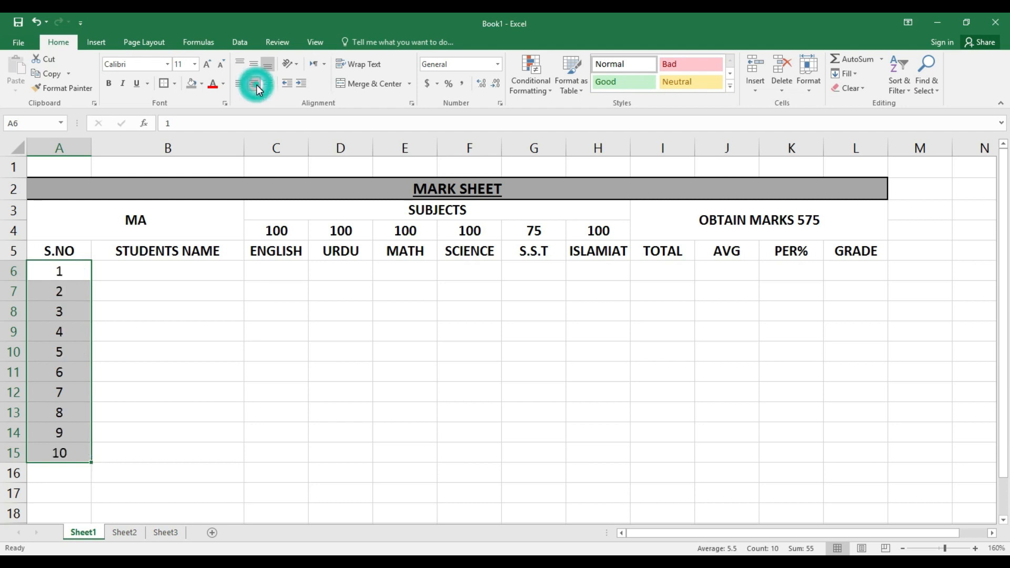
click(221, 374)
Enter the first four students' names in capitals in cells B6 to B9 of the STUDENTS NAME column
click(191, 269)
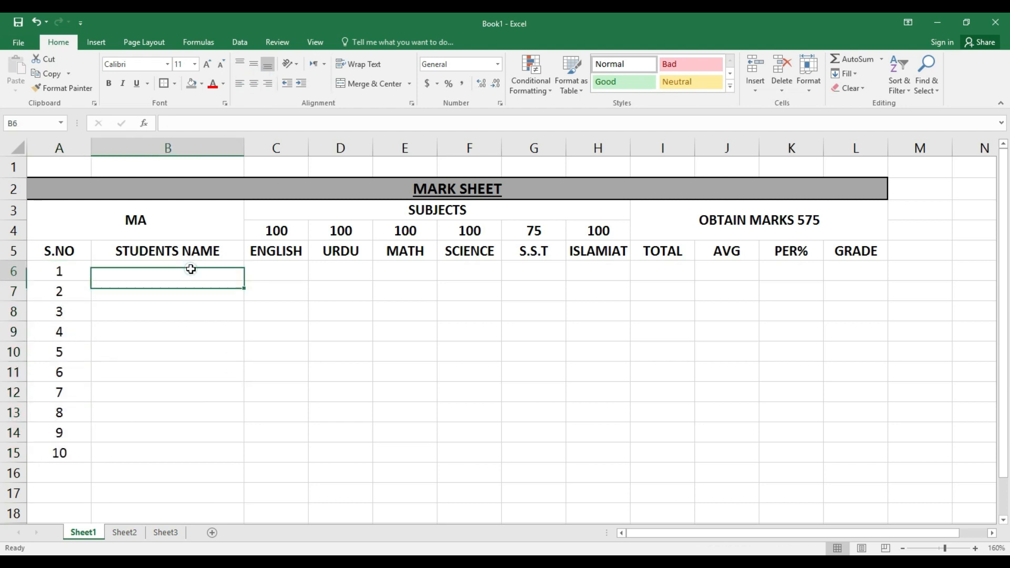
text(ASLAM)
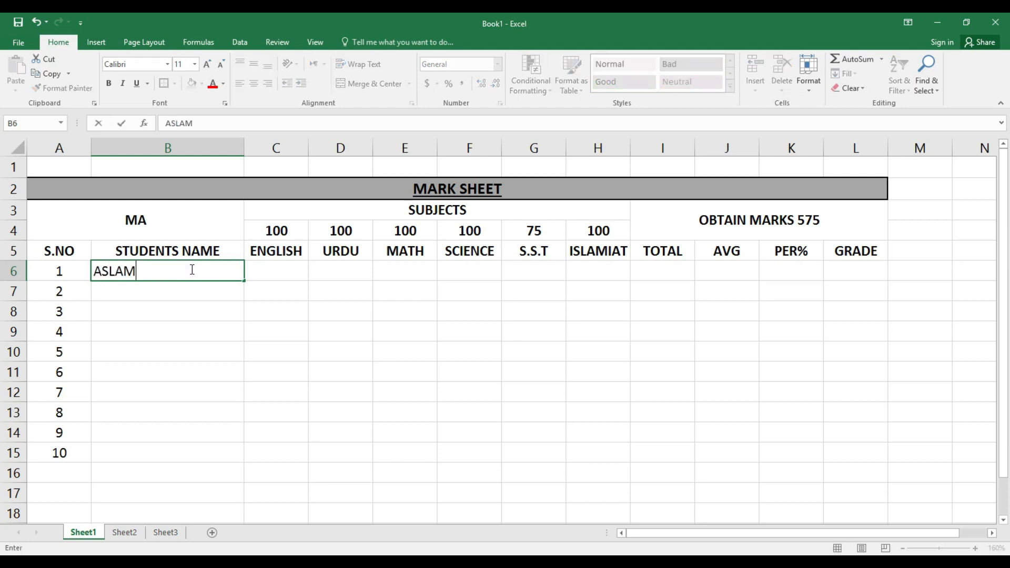
key(Return)
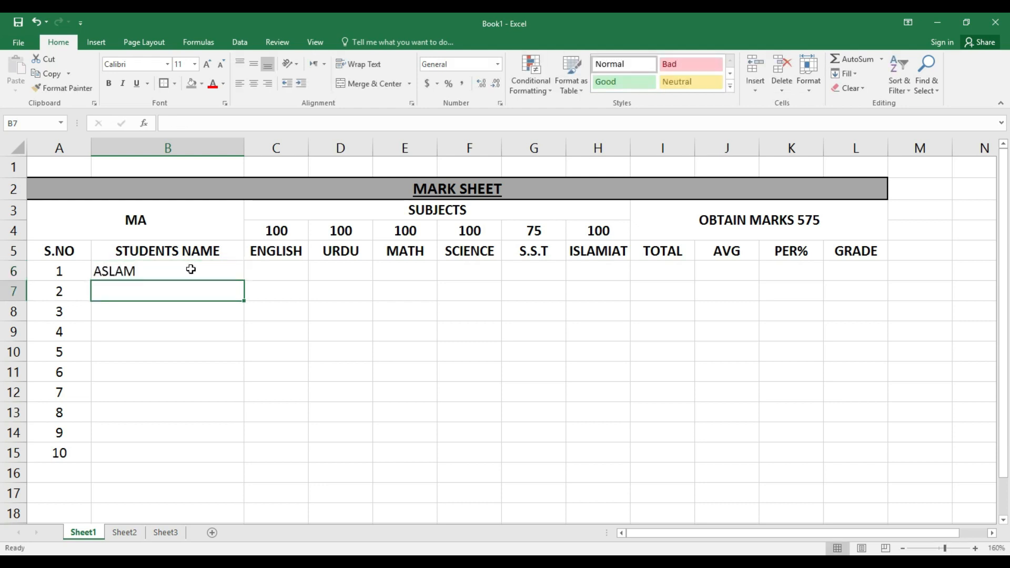
text(FAISAL)
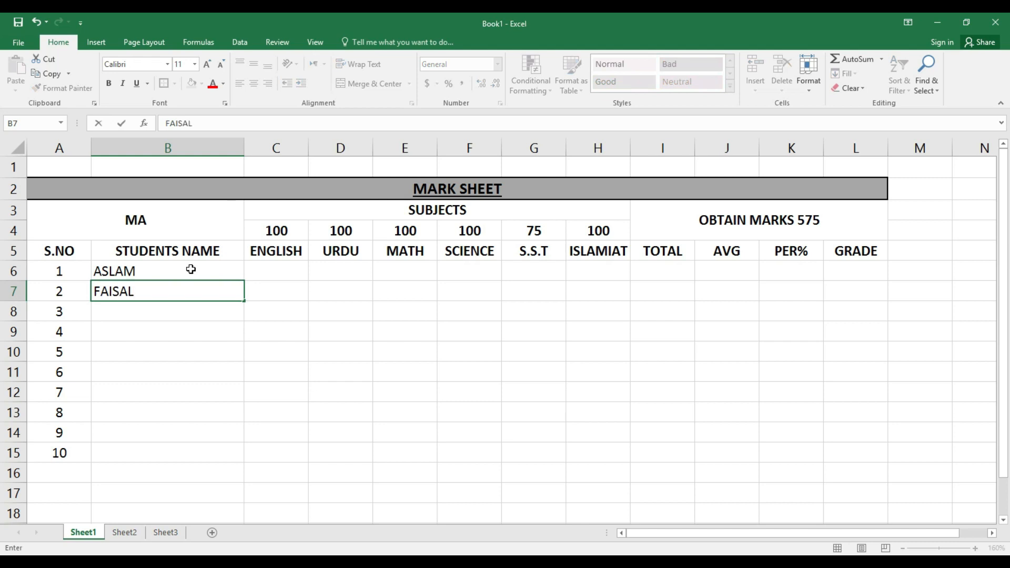
key(Return)
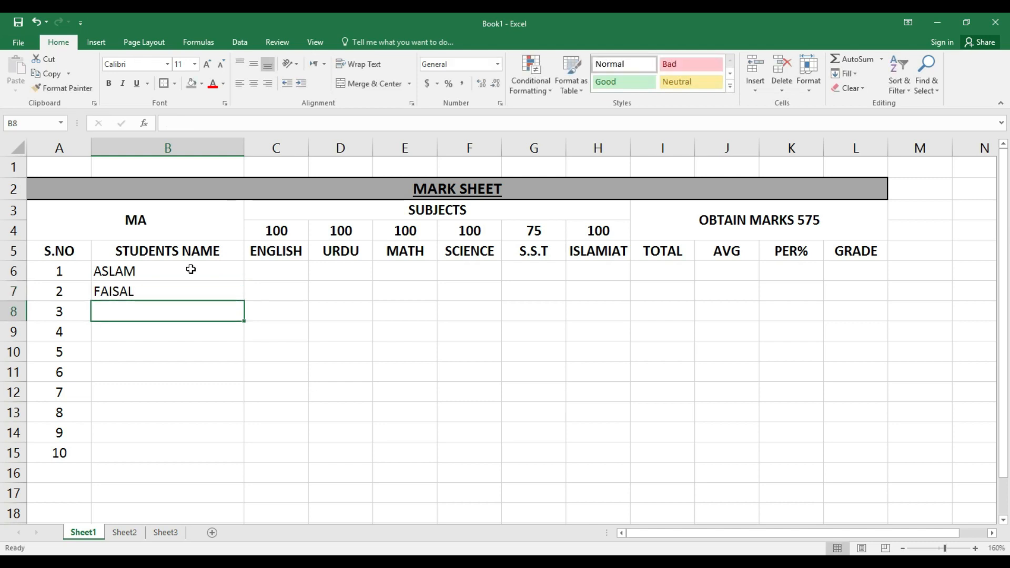
text(MAJID)
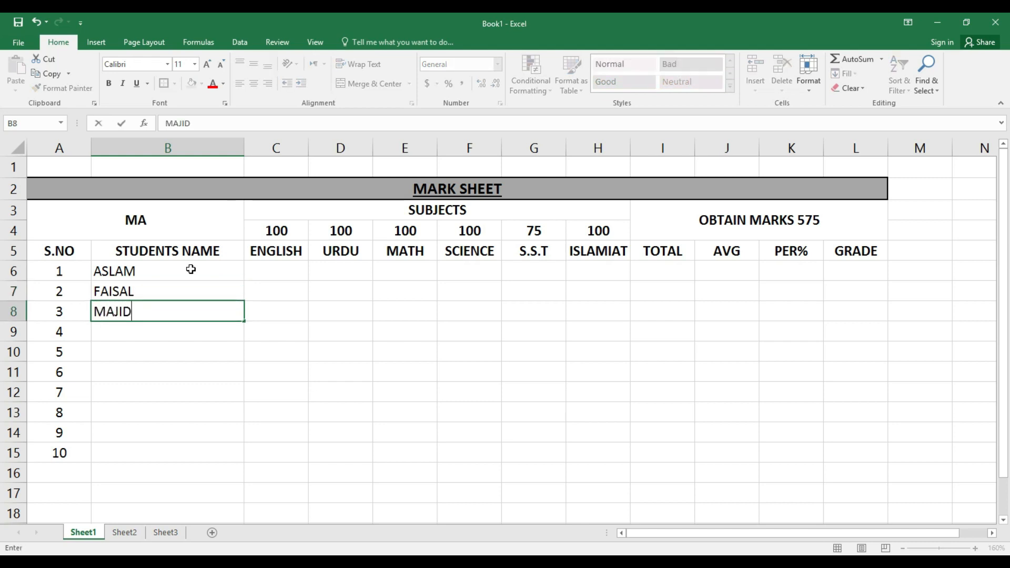
key(Return)
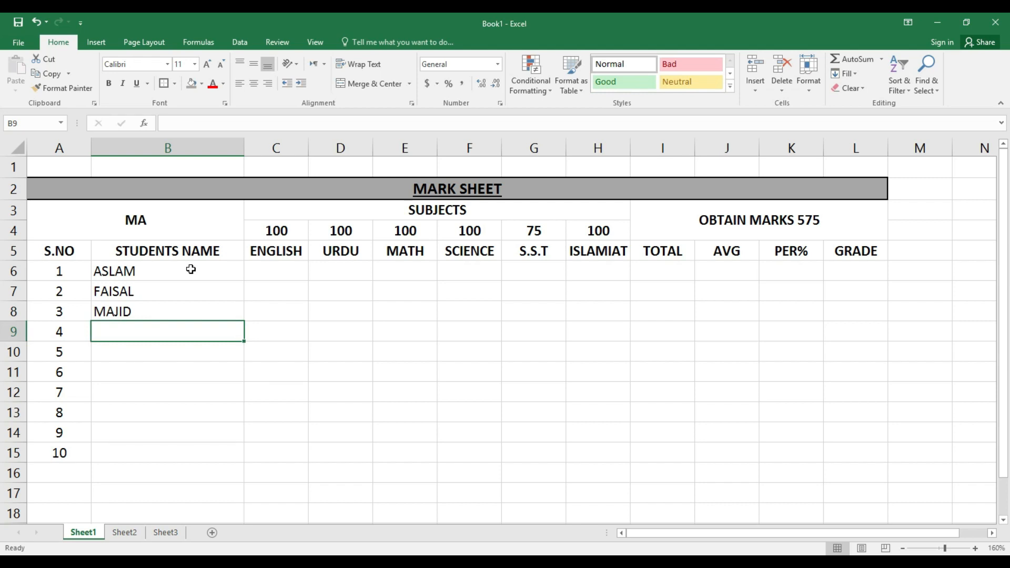
text(AMEER)
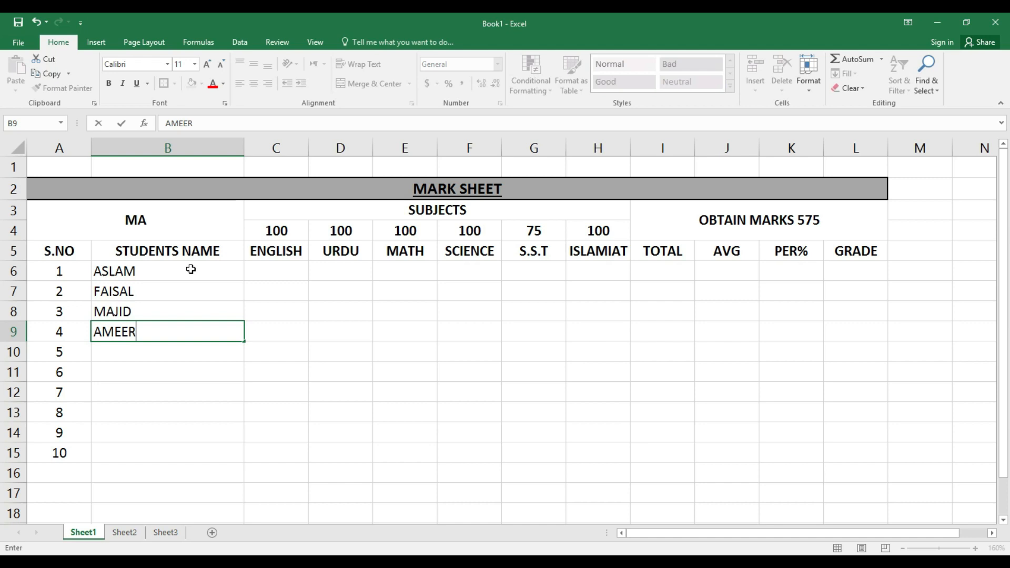
key(Return)
text(44444444444444)
key(BackSpace)
key(BackSpace)
key(BackSpace)
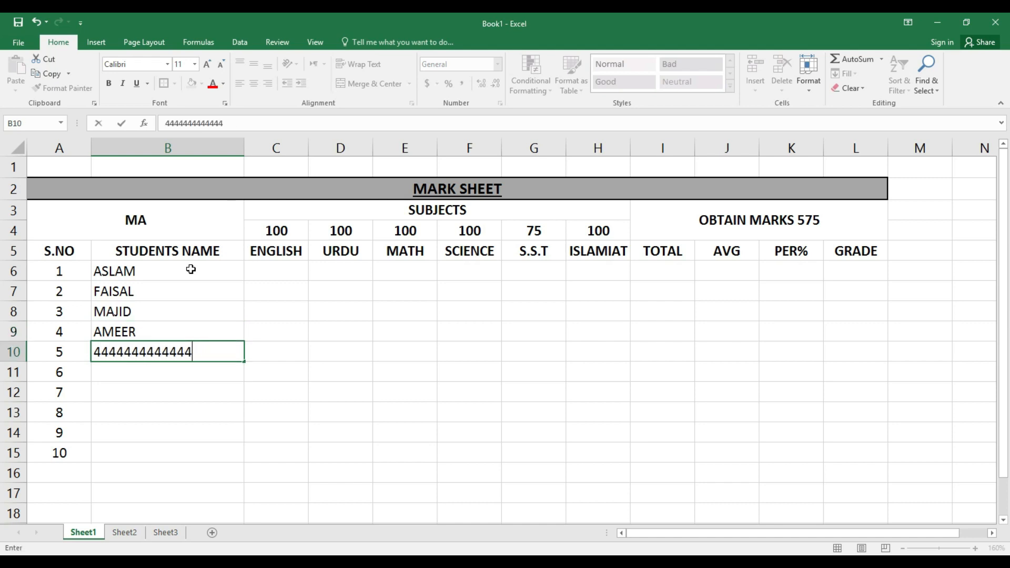
key(BackSpace)
key(BackSpace)
key(BackSpace)
key(BackSpace)
key(BackSpace)
key(BackSpace)
key(BackSpace)
key(BackSpace)
key(BackSpace)
key(BackSpace)
key(BackSpace)
text(444444444444444444B4A)
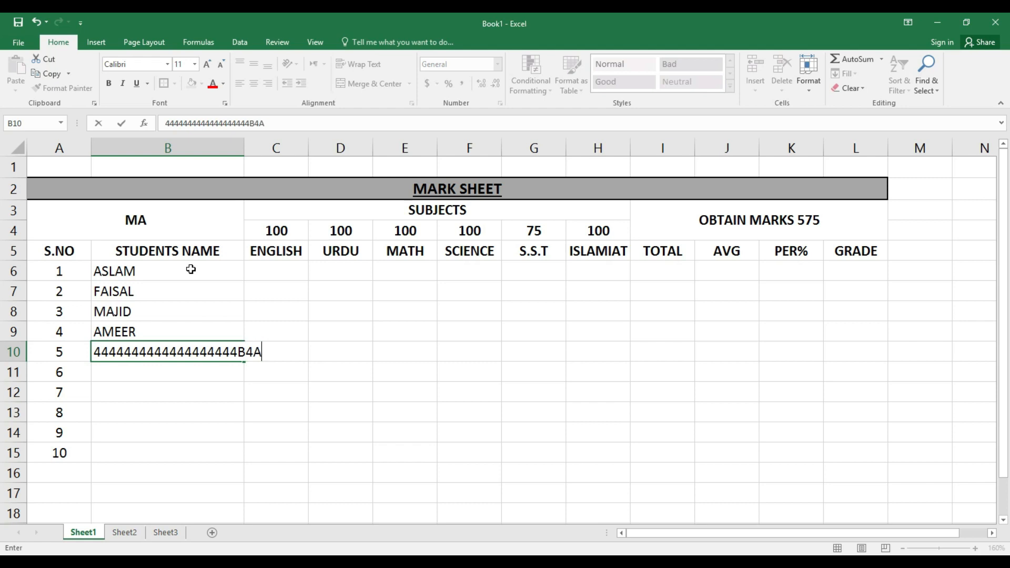
key(BackSpace)
key(BackSpace)
key(BackSpace)
key(BackSpace)
key(BackSpace)
key(BackSpace)
key(BackSpace)
key(BackSpace)
key(BackSpace)
key(BackSpace)
key(BackSpace)
key(BackSpace)
key(BackSpace)
key(BackSpace)
key(BackSpace)
key(BackSpace)
key(BackSpace)
key(BackSpace)
key(BackSpace)
key(BackSpace)
text(4$b)
key(BackSpace)
key(BackSpace)
key(BackSpace)
Enter the fifth, sixth and seventh students' names in cells B10 to B12
text(BASIT4)
key(BackSpace)
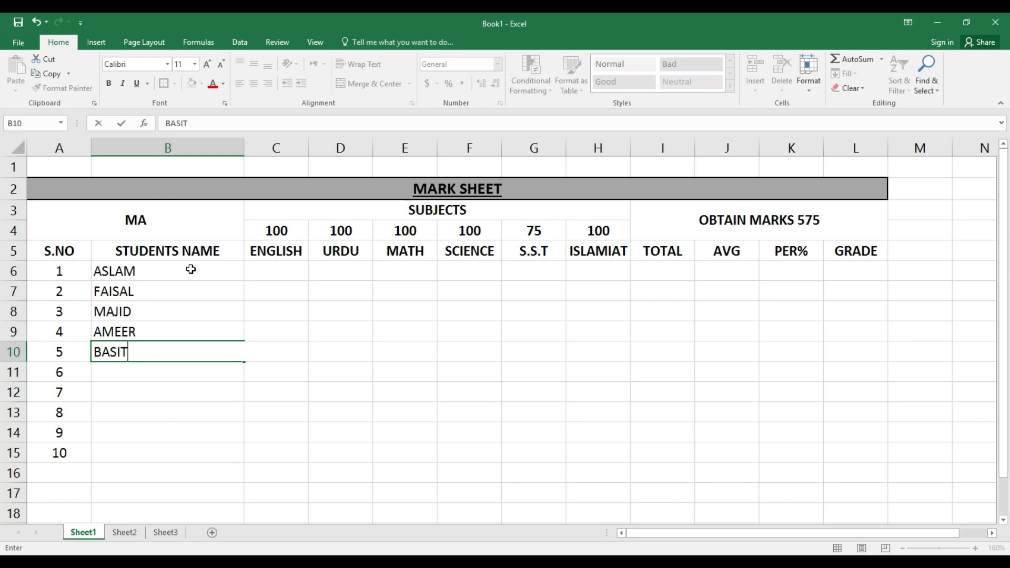
key(Return)
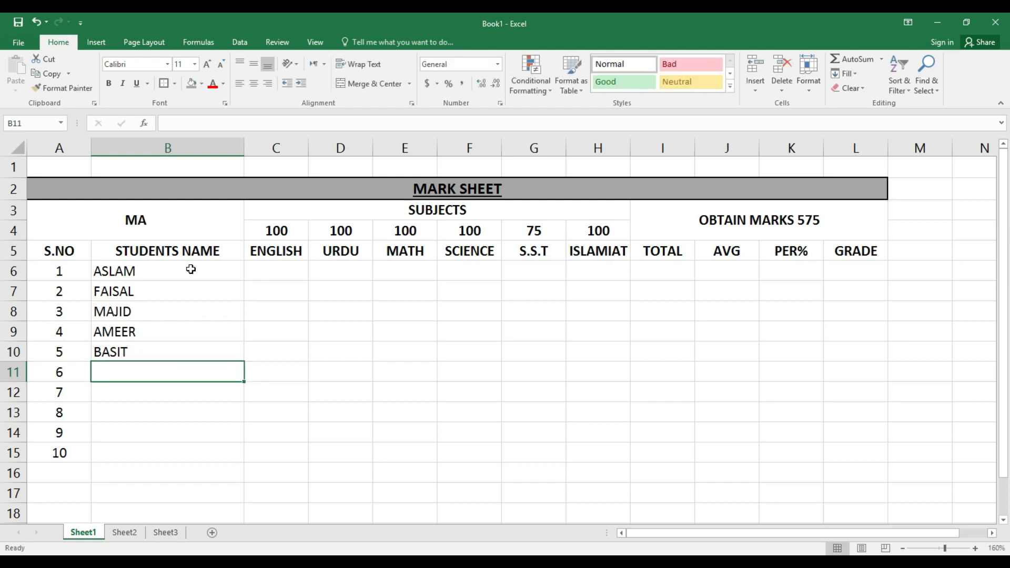
text(WAQAS)
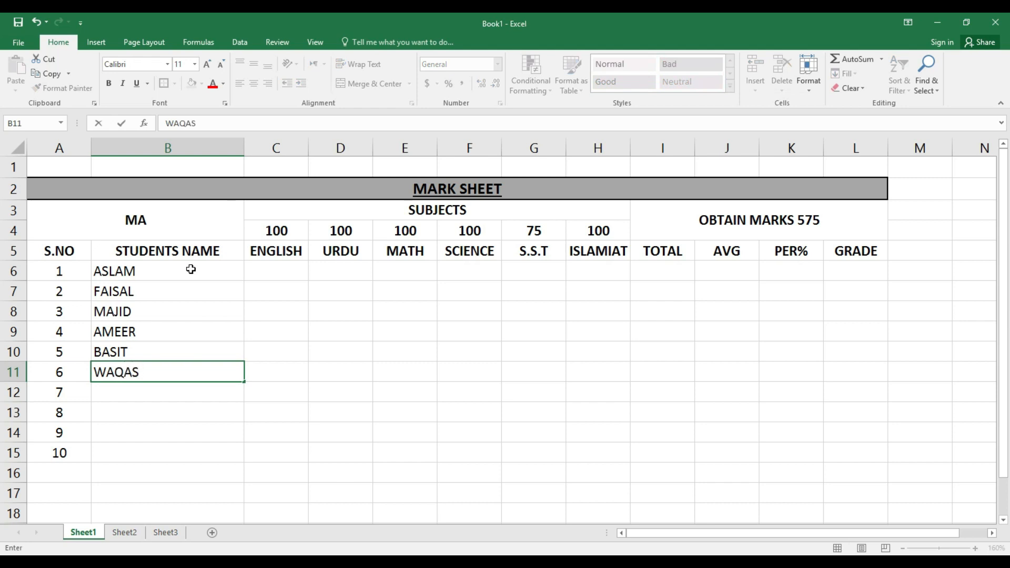
key(Return)
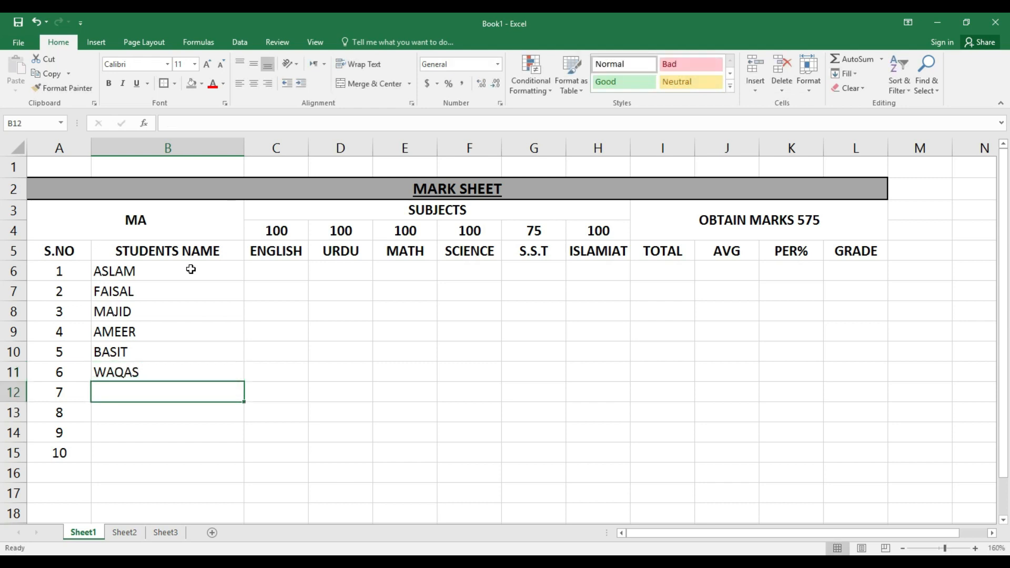
text(NAVEED)
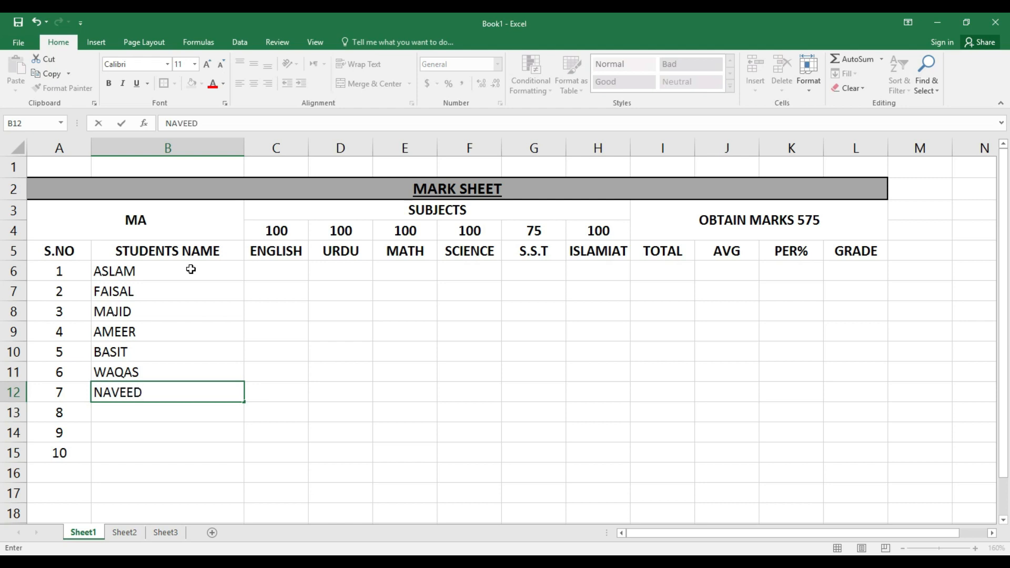
key(Return)
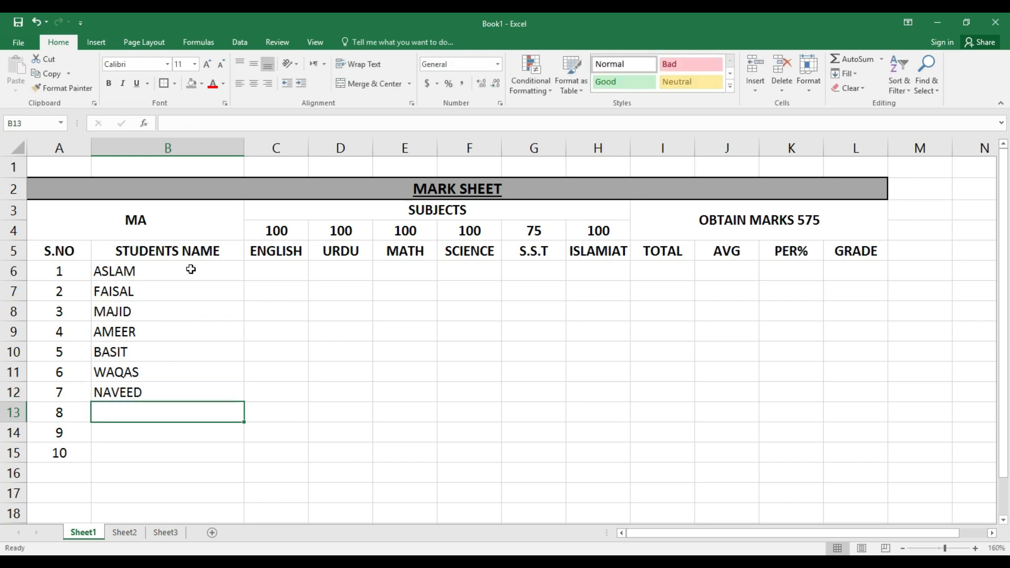
Enter the last three students' names in cells B13 to B15 and move to cell C6 under ENGLISH
text(R4ASHID)
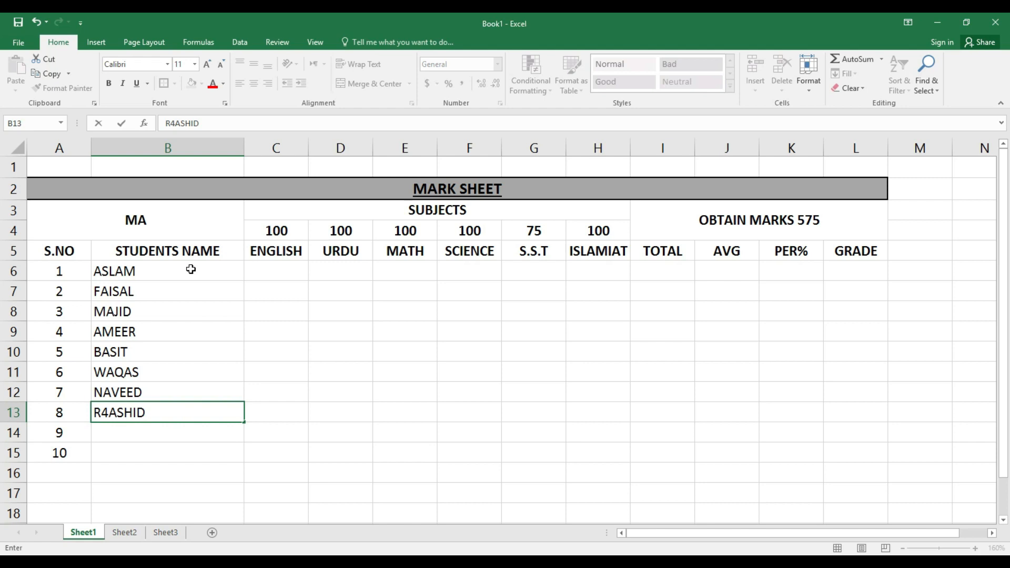
key(Return)
text(ALI)
key(Return)
text(MOHSIN)
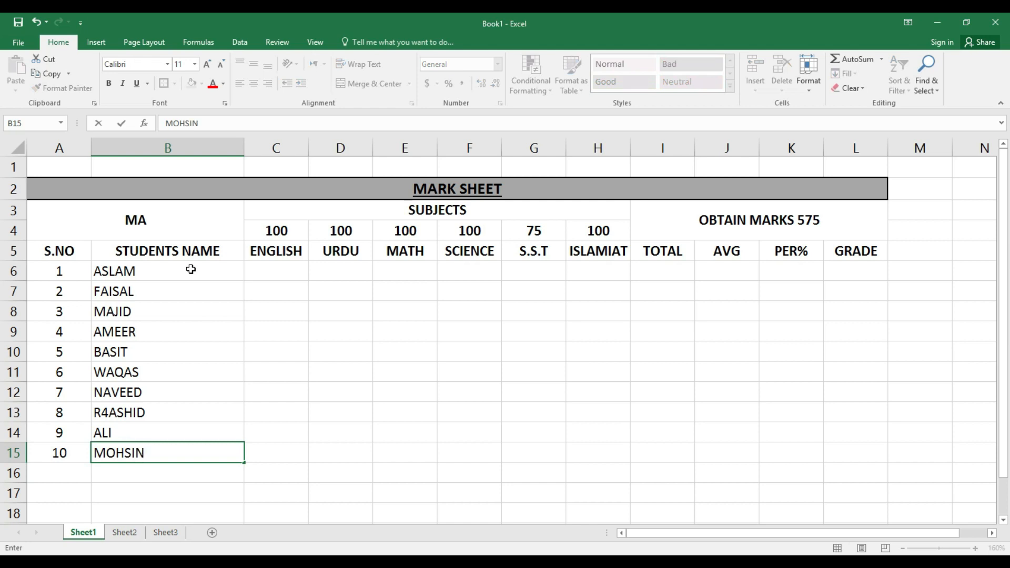
key(Right)
key(Up)
key(Up)
key(Up)
key(Up)
key(Up)
key(Up)
key(Up)
key(Up)
key(Up)
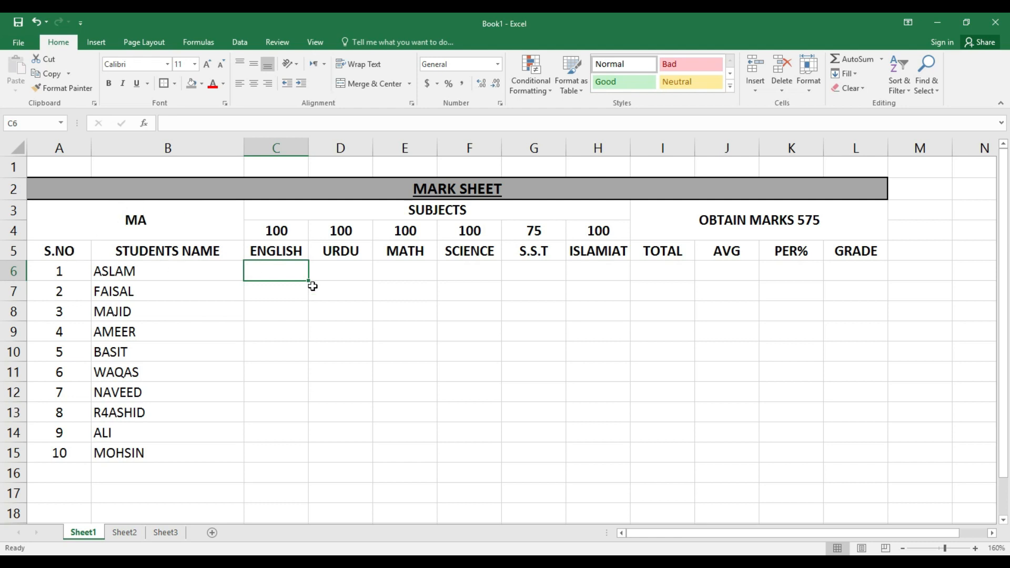
Check the print preview of the mark sheet without borders, and return to the worksheet
key(ctrl+p)
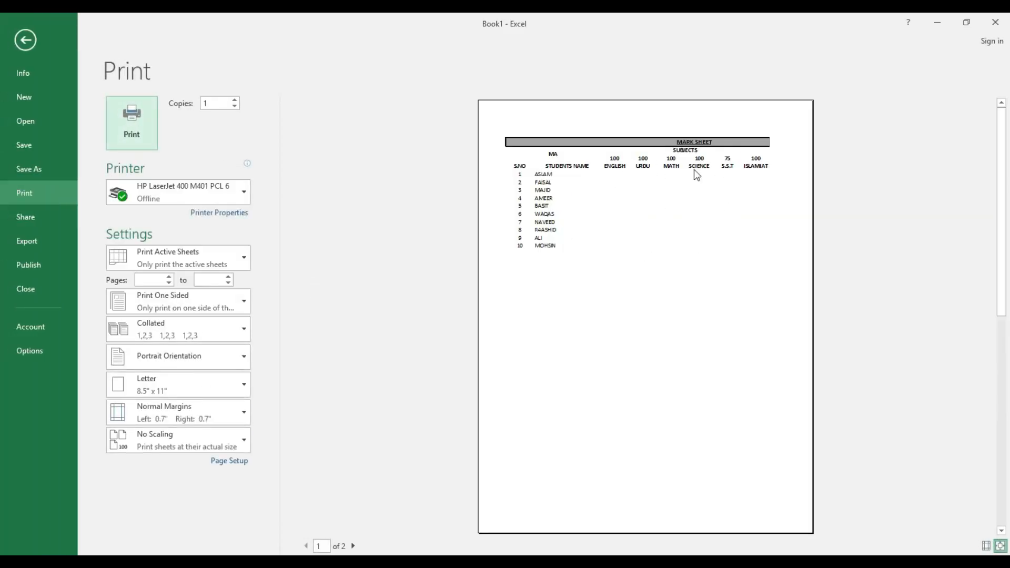
click(24, 43)
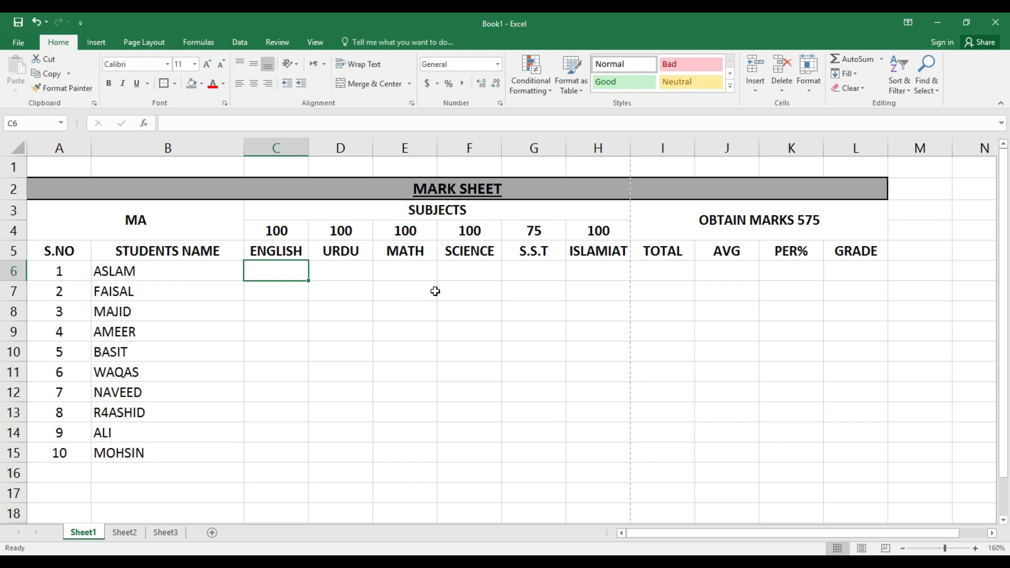
Apply All Borders to the table range A3:L15, from below the title to the last student row
drag(100, 235, 716, 453)
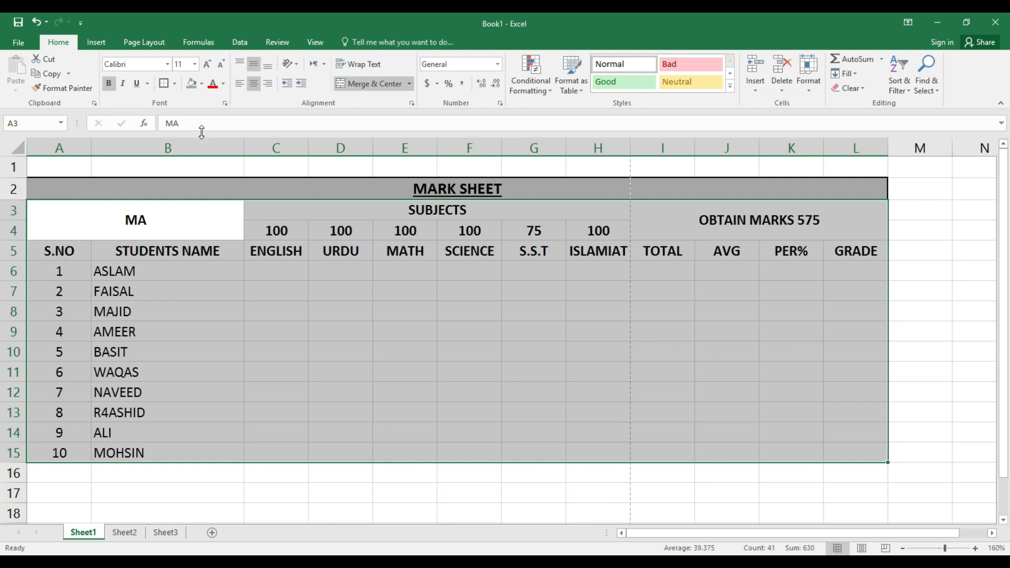
click(174, 83)
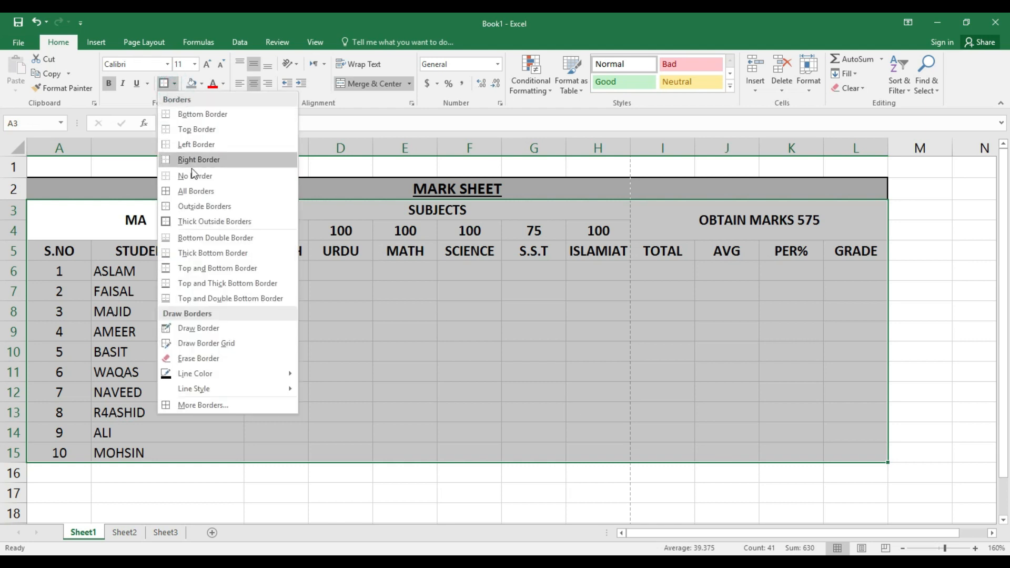
click(195, 191)
click(515, 304)
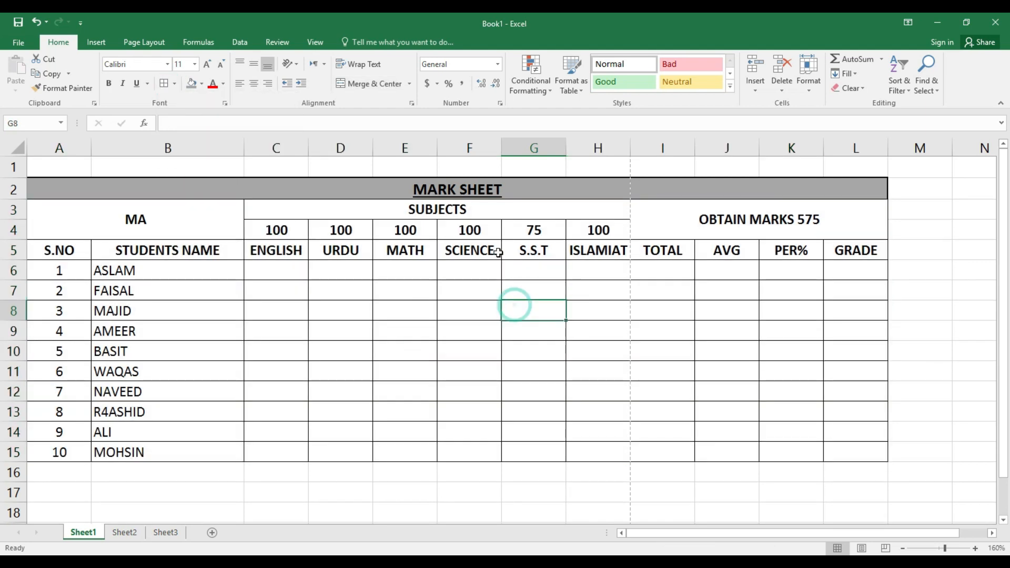
Remove the borders from the SUBJECTS heading and maximum marks in C3:H4, and apply Outside Borders to that range
drag(482, 210, 482, 230)
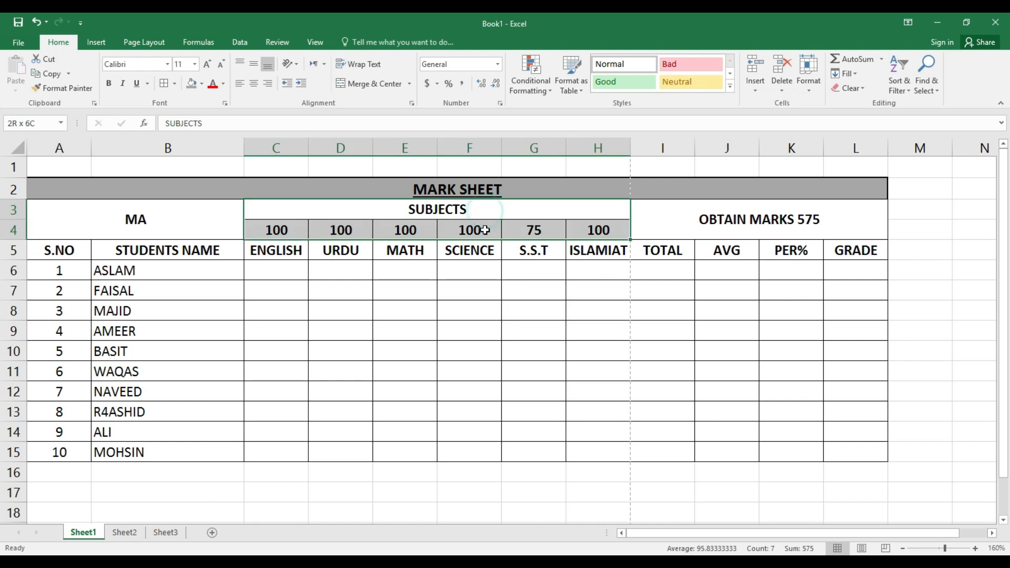
click(174, 83)
click(198, 175)
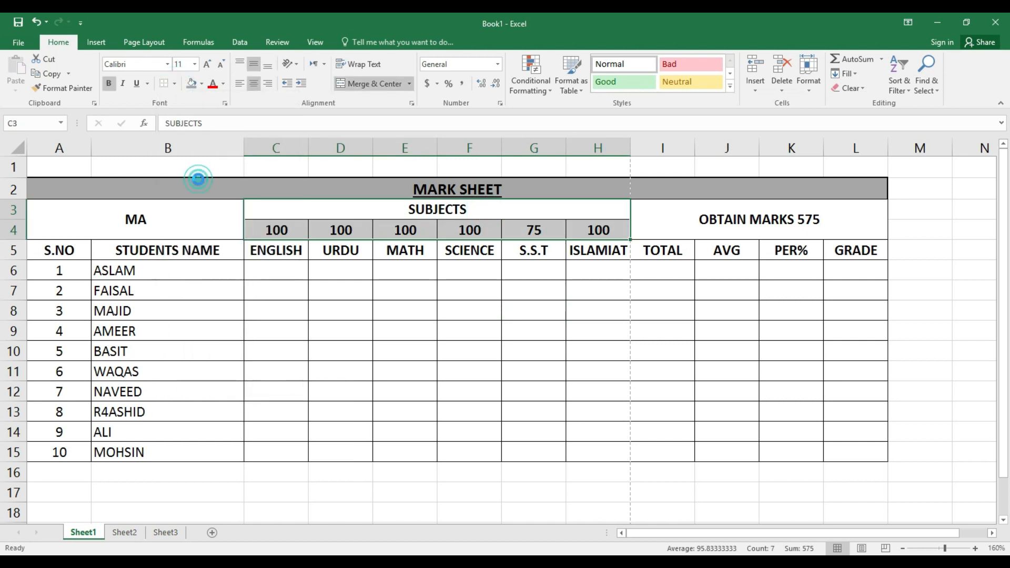
click(176, 86)
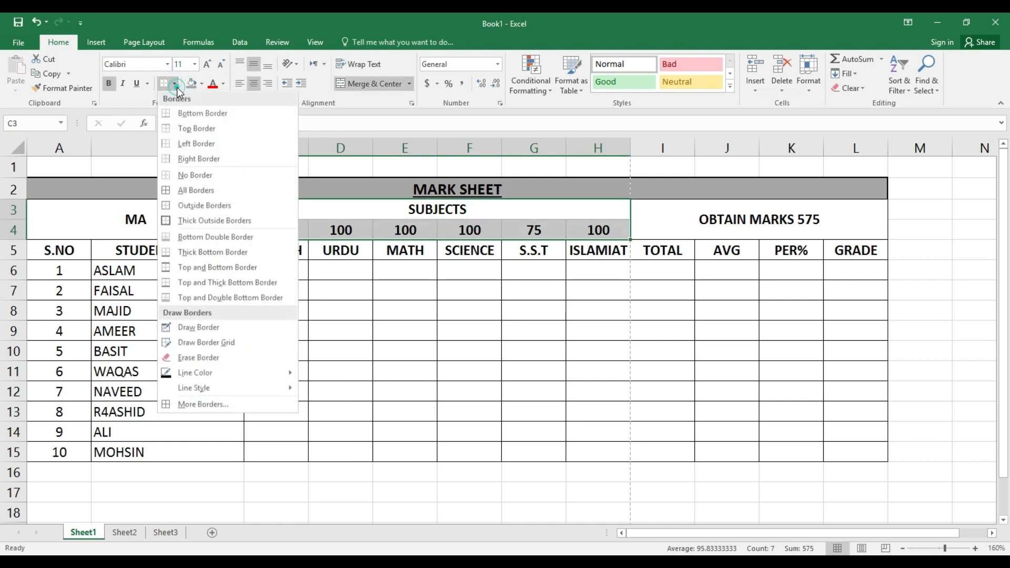
click(195, 206)
click(517, 372)
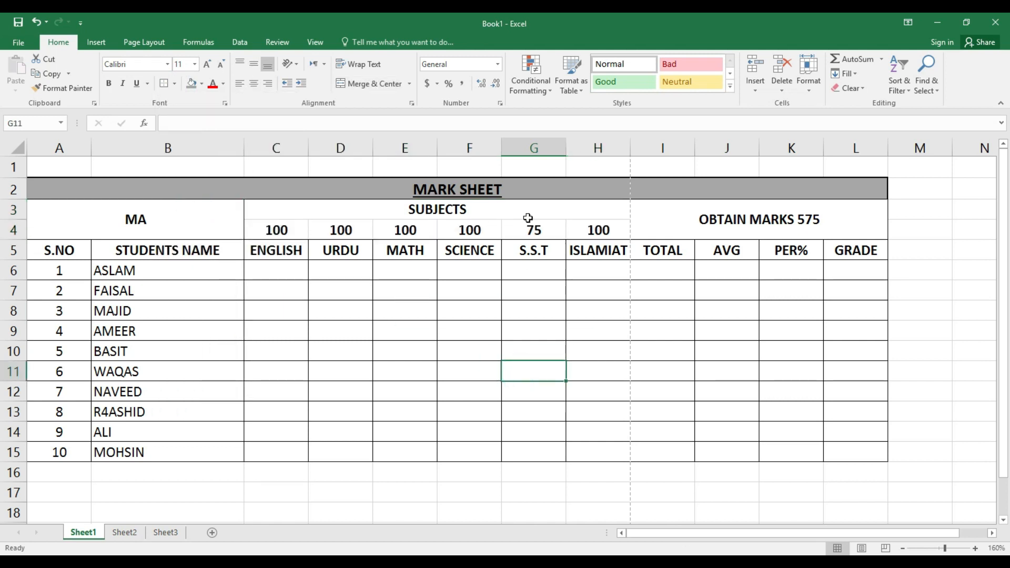
Check how the bordered mark sheet looks in the print preview, and return to the worksheet
key(ctrl+p)
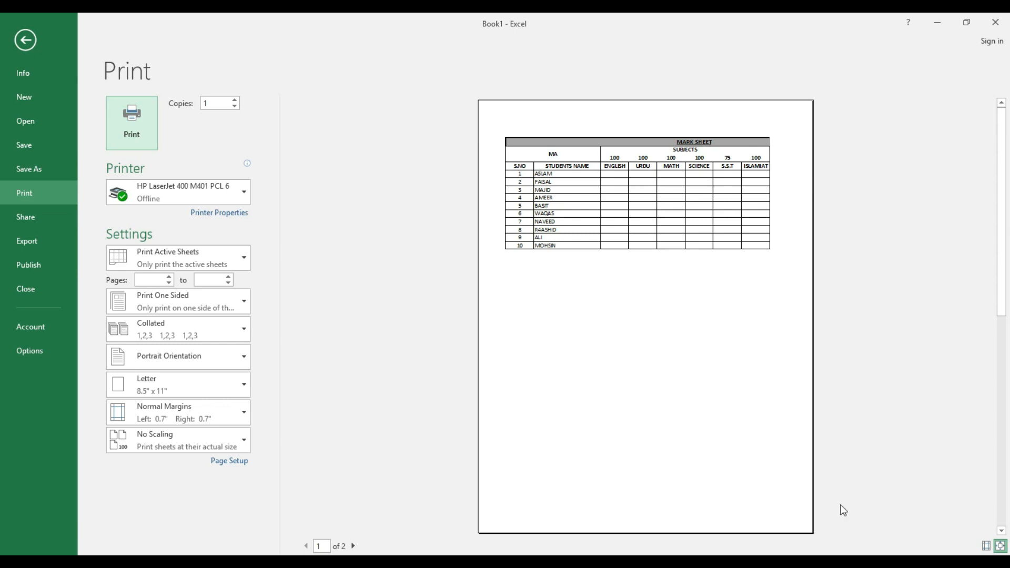
click(27, 41)
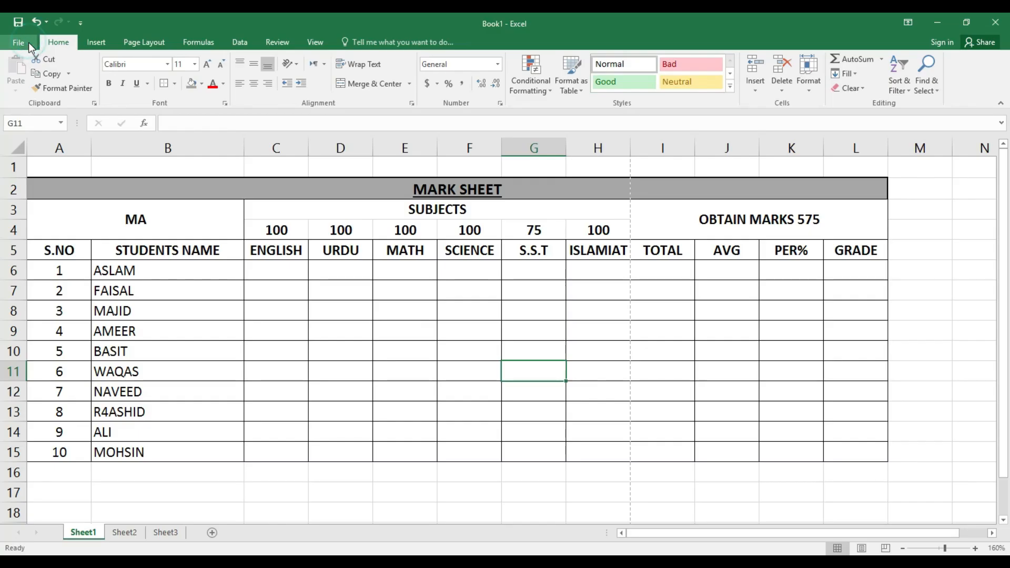
Narrow the STUDENTS NAME column slightly, and enter 75, 88 and 90 as student 1's English, Urdu and Math marks in C6:E6
click(271, 278)
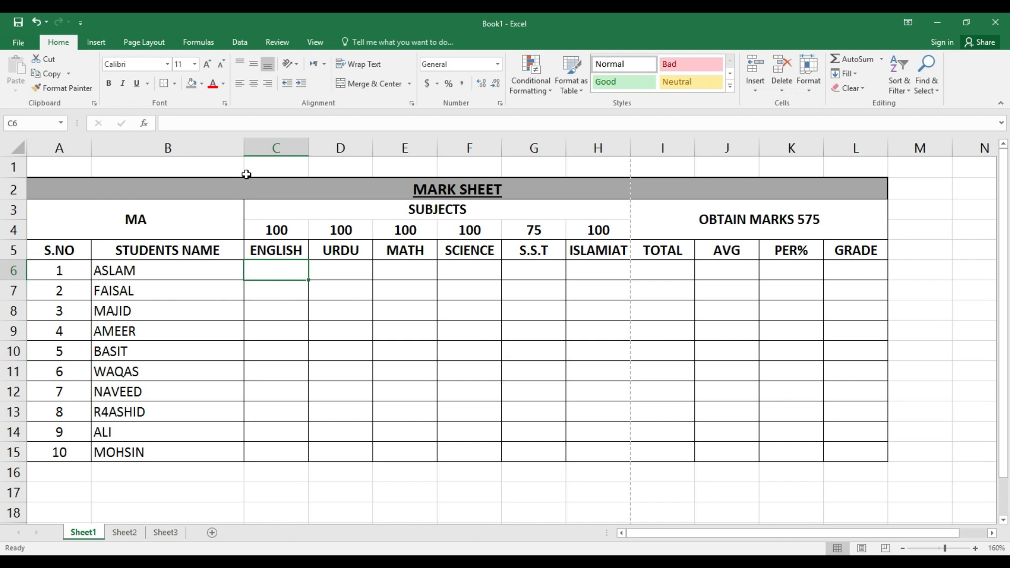
drag(245, 138, 231, 138)
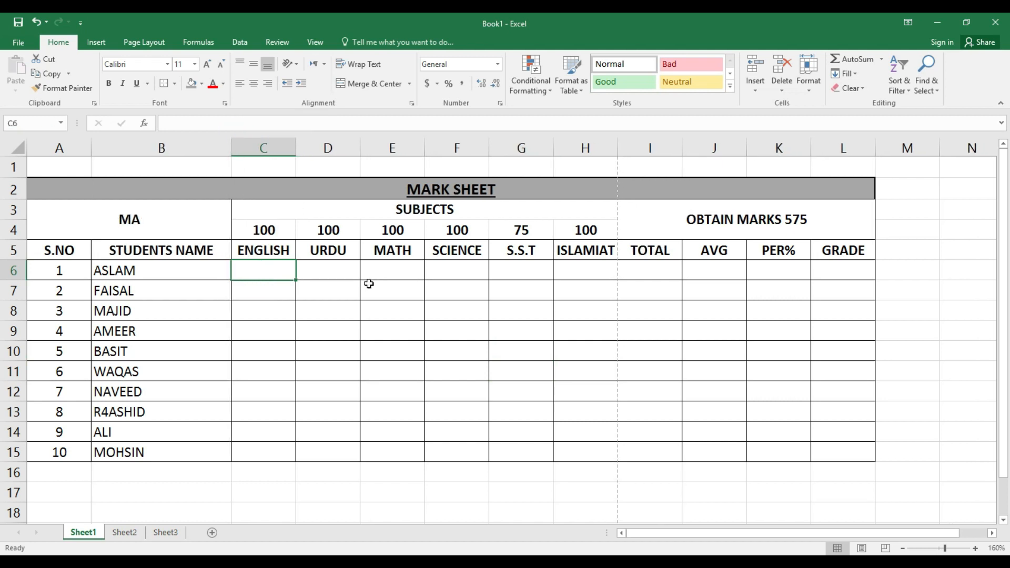
text(754)
key(BackSpace)
key(Tab)
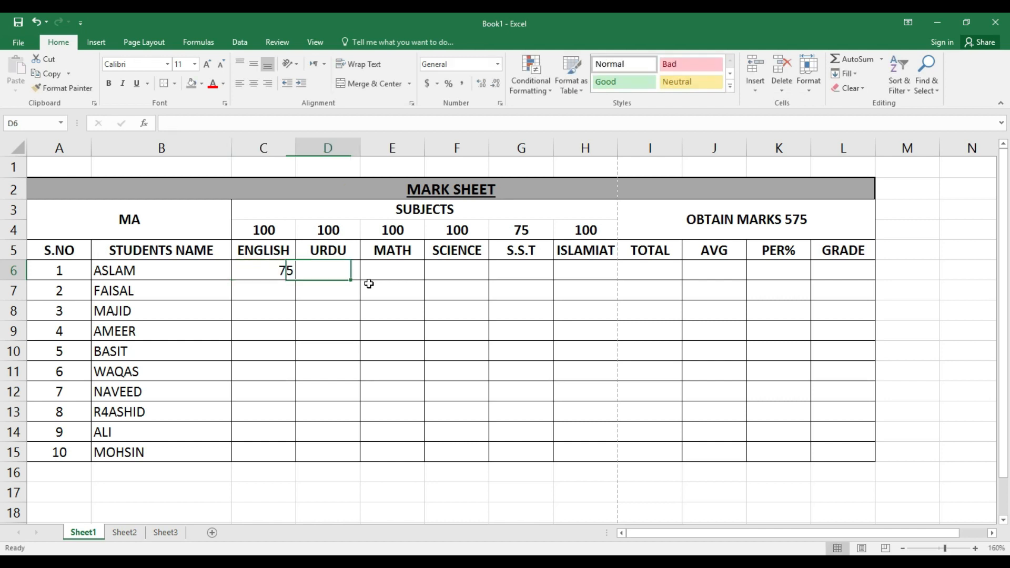
text(88)
key(Tab)
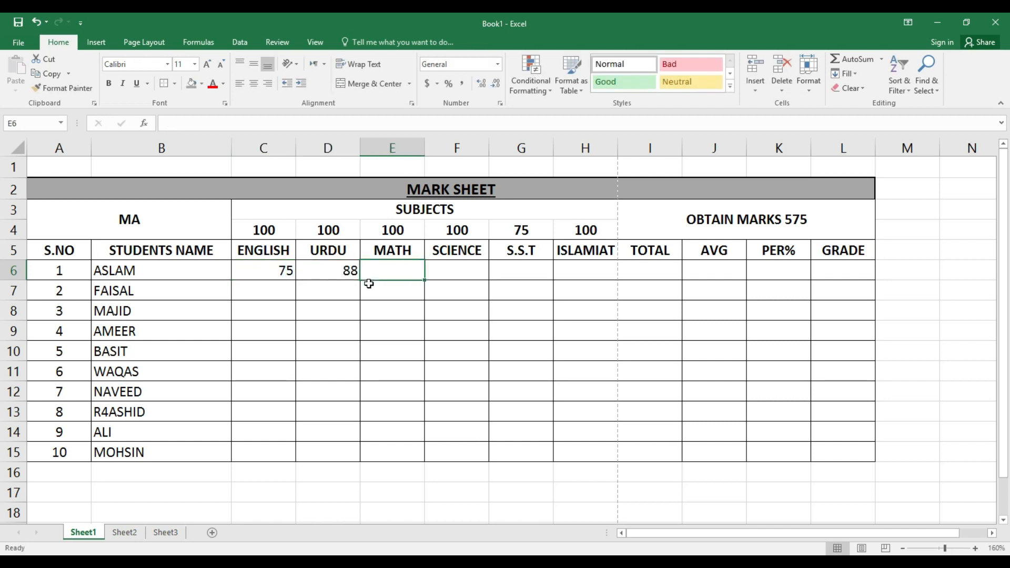
text(90)
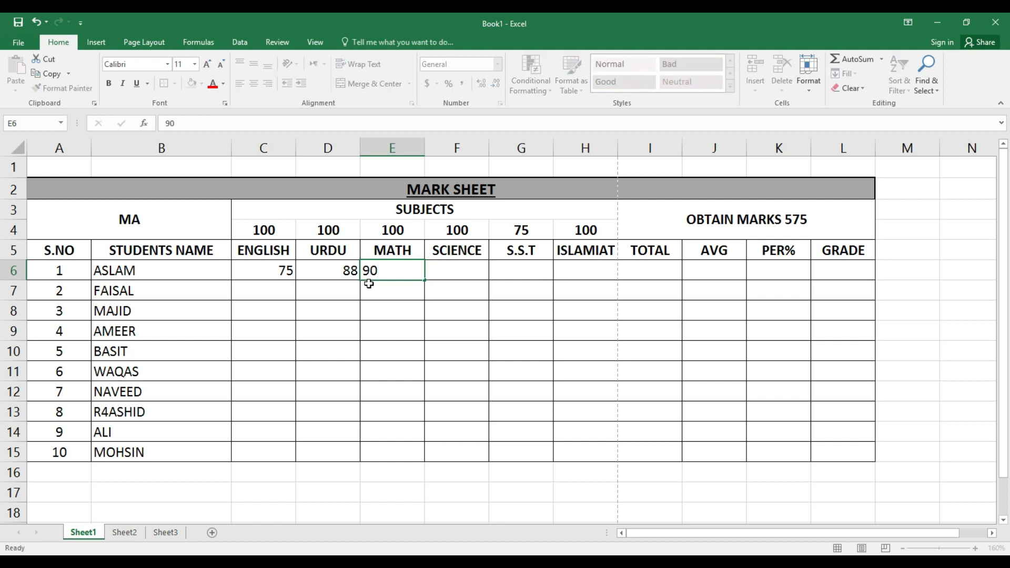
key(Tab)
Enter student 1's Science, S.S.T and Islamiat marks as 39, 77 and 87 in F6:H6
text(343)
key(BackSpace)
key(BackSpace)
key(BackSpace)
text(34)
key(BackSpace)
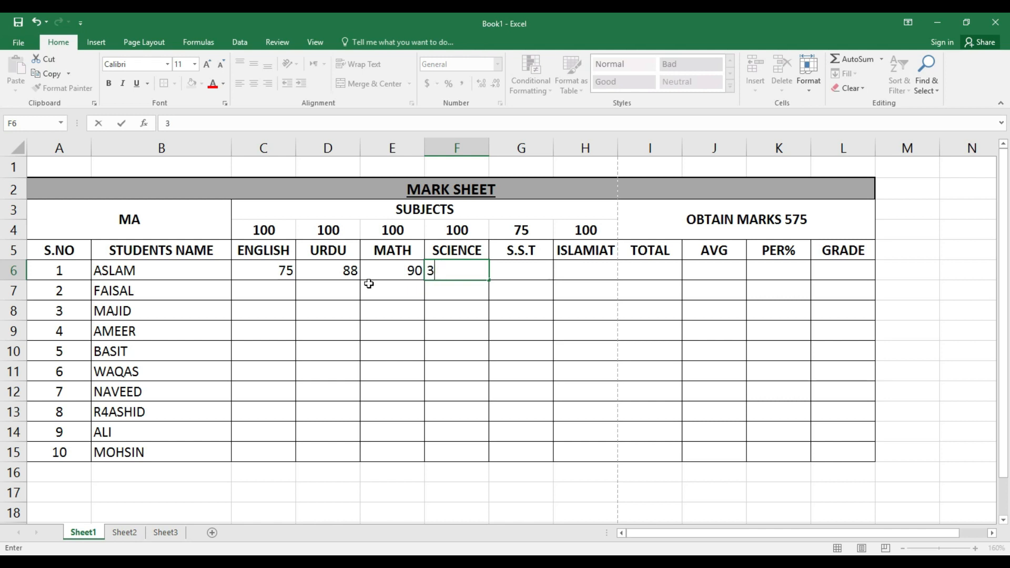
text(9)
key(Tab)
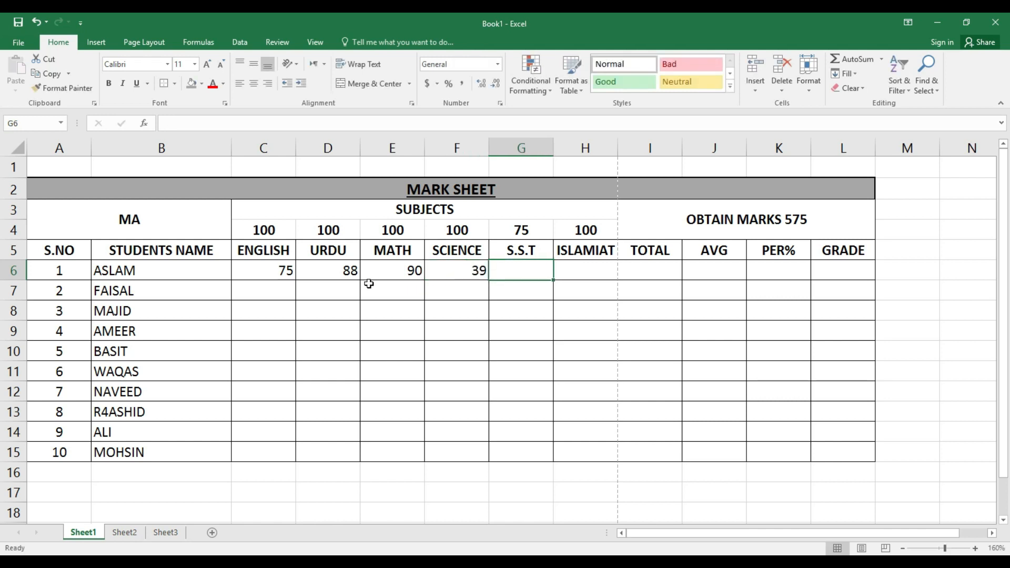
text(77)
key(Tab)
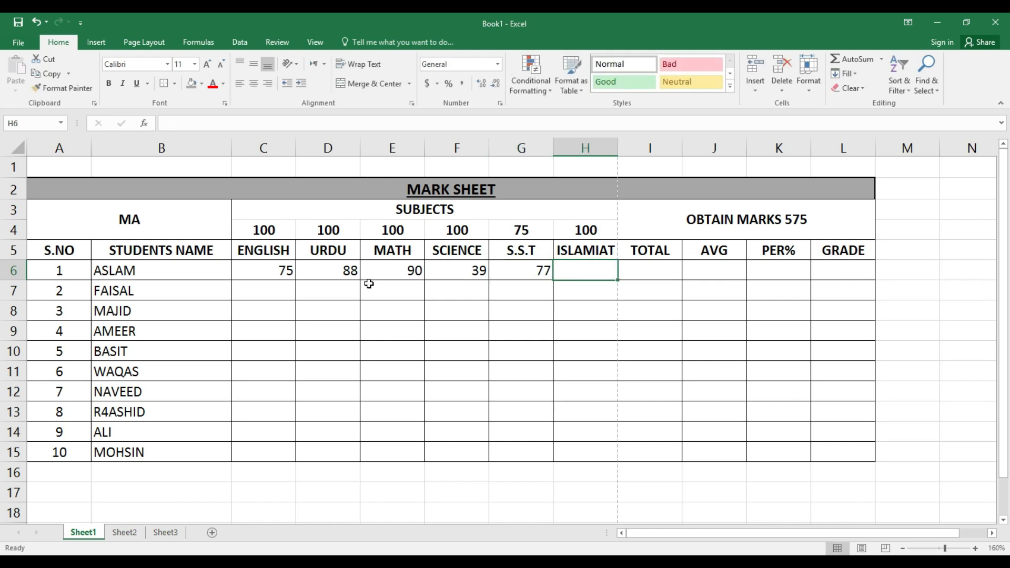
text(87)
key(Return)
Enter student 2's English, Urdu and Math marks as 87, 92 and 75 in C7:E7
click(369, 283)
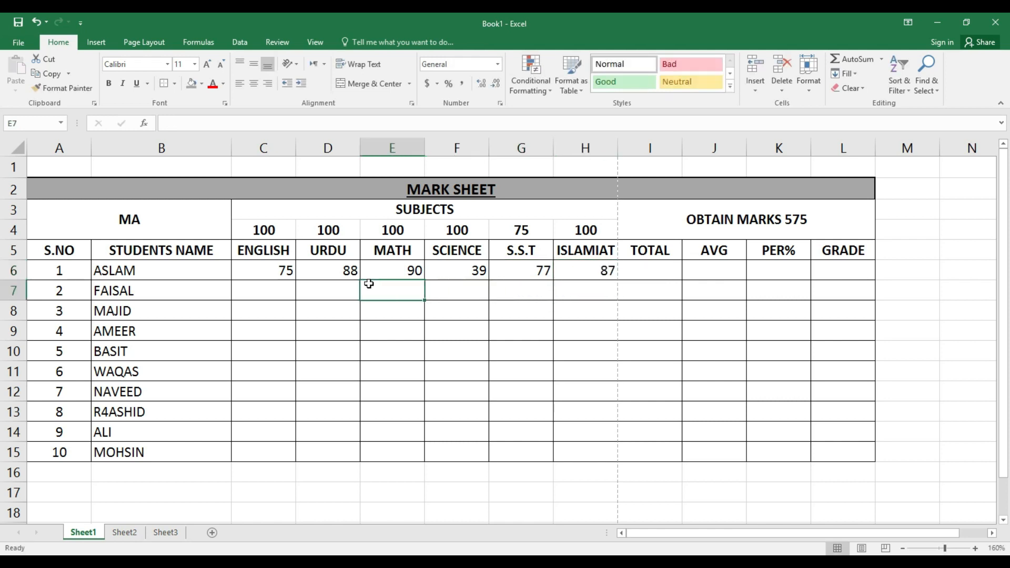
key(Left)
key(Left)
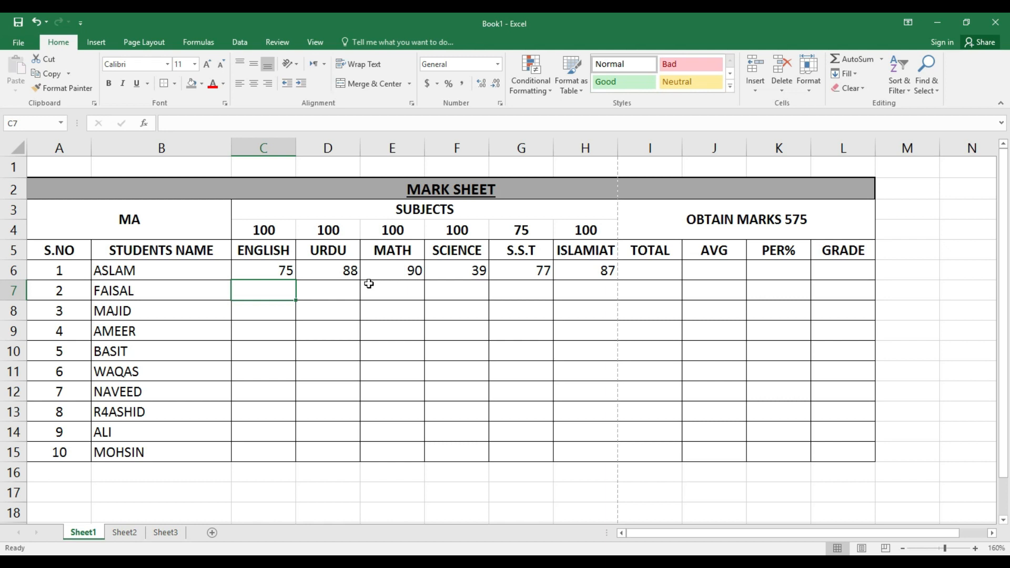
text(87)
key(Right)
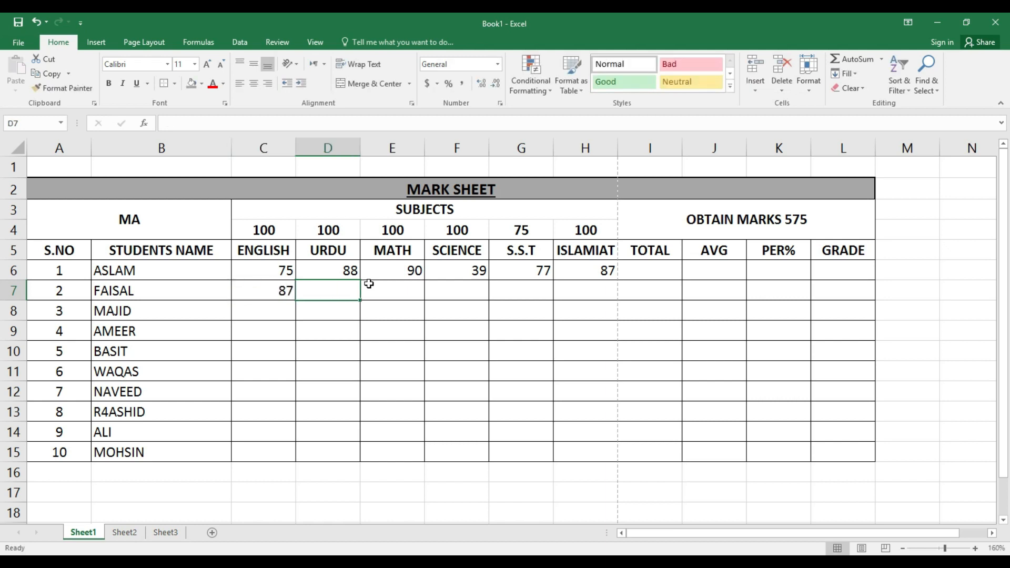
text(92)
key(Right)
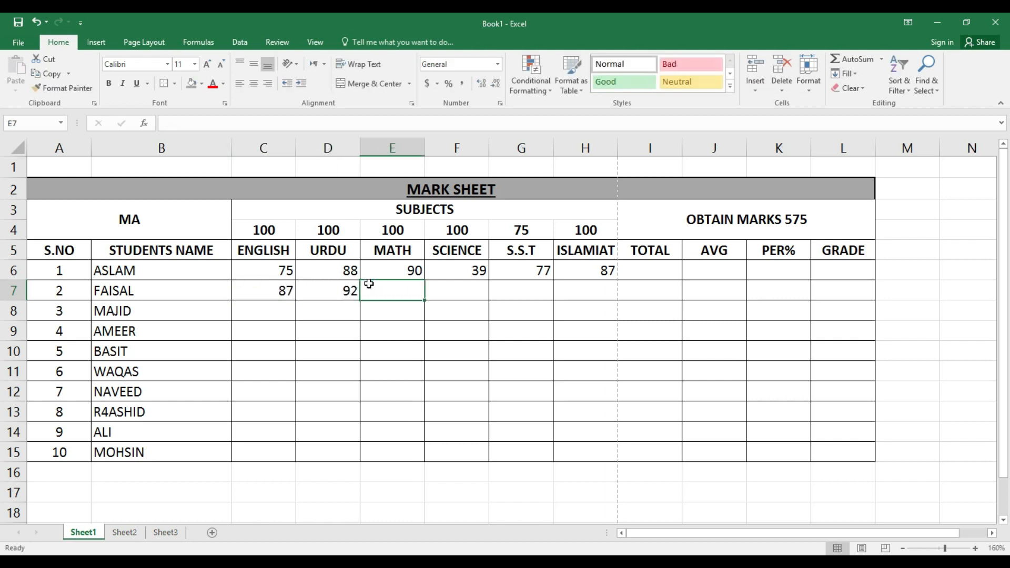
text(754)
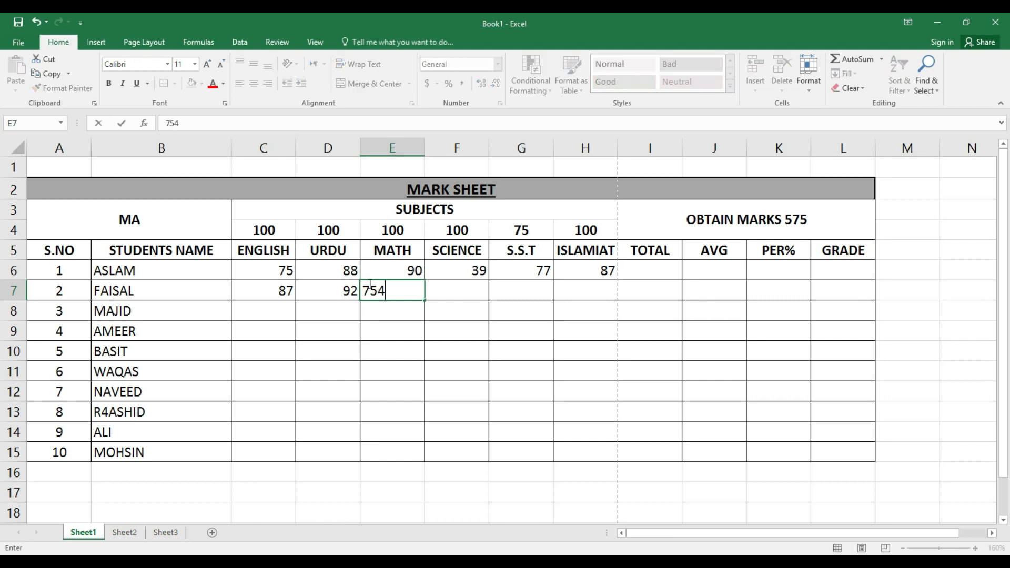
key(BackSpace)
key(Right)
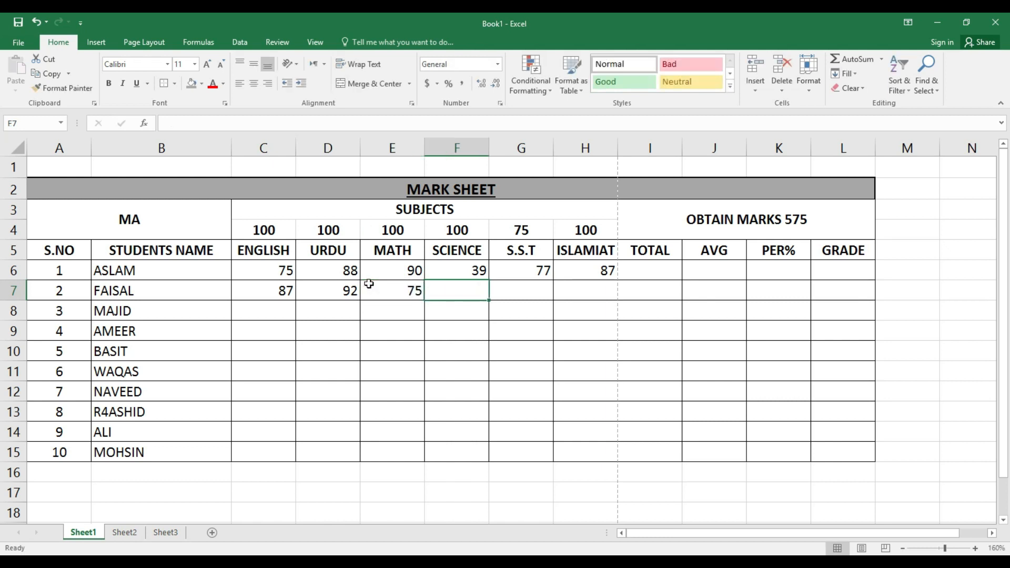
Enter student 2's Science, S.S.T and Islamiat marks as 87, 44 and 66 in F7:H7
text(87)
key(Right)
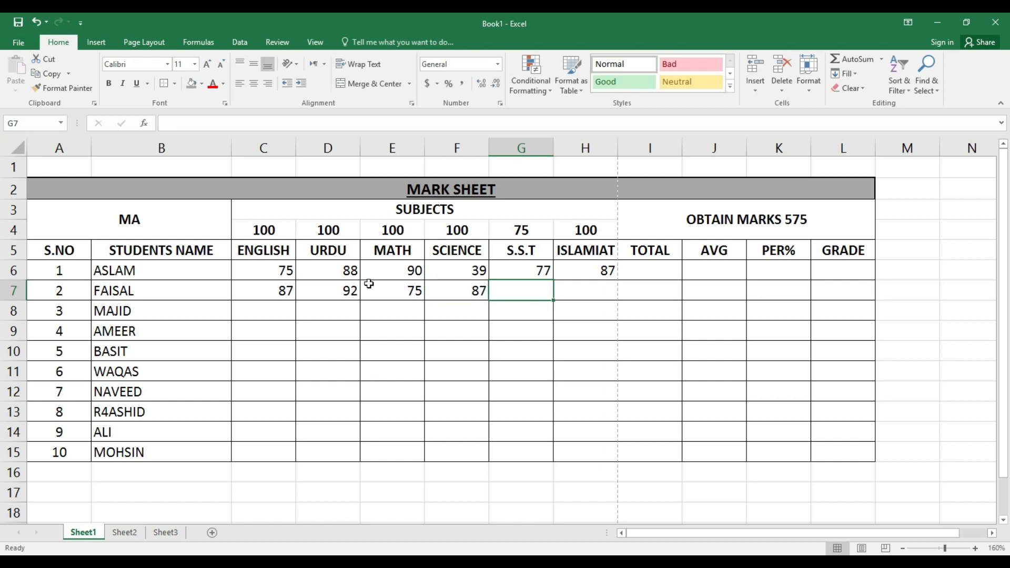
text(4444444)
key(BackSpace)
key(BackSpace)
key(BackSpace)
key(BackSpace)
key(BackSpace)
key(Right)
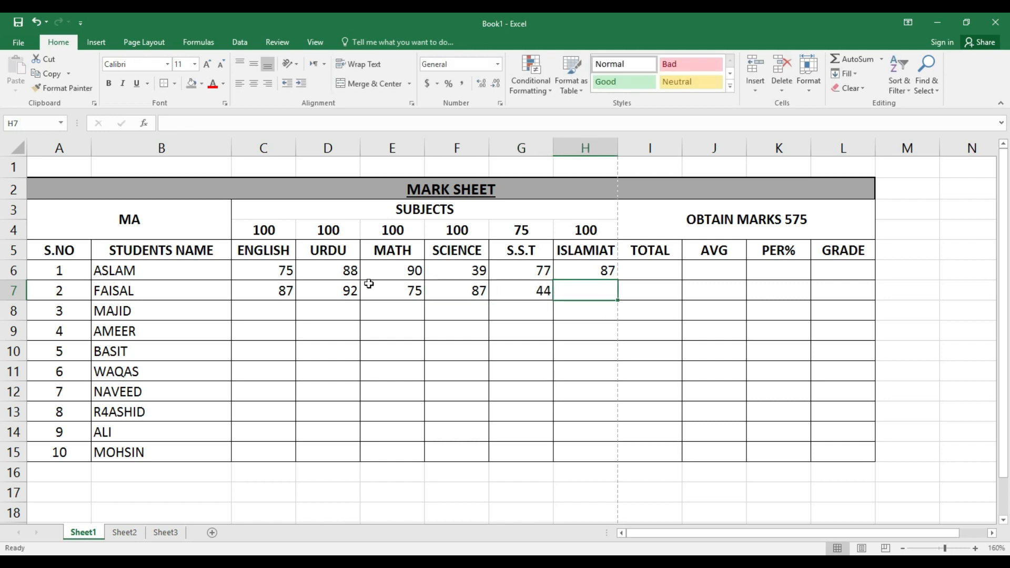
text(66)
key(Return)
Enter student 3's English, Urdu and Math marks as 67, 75 and 45 in C8:E8
key(Left)
key(Left)
key(Left)
text(67)
key(Right)
text(75)
key(BackSpace)
text(54)
key(BackSpace)
key(Right)
text(454)
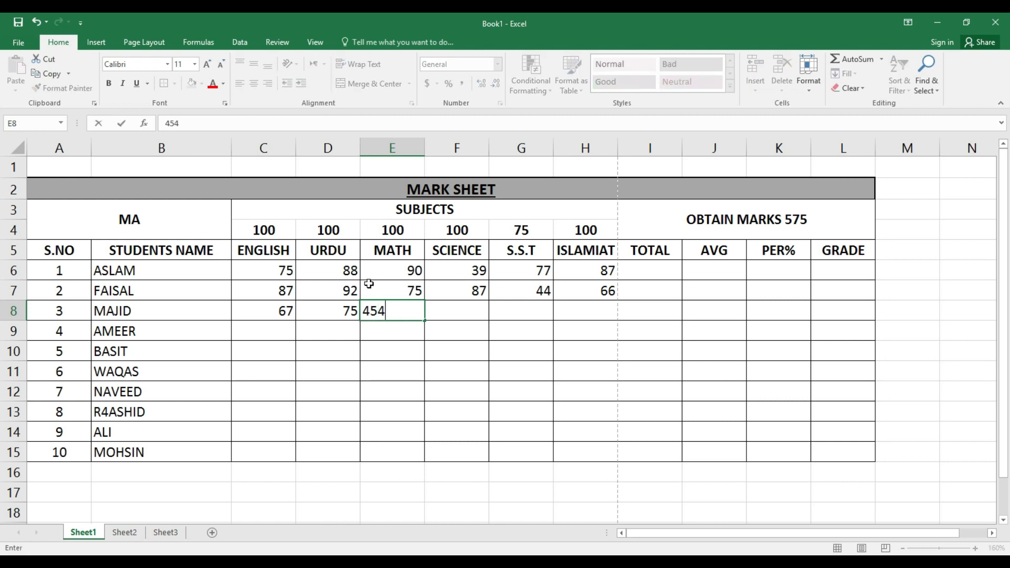
key(BackSpace)
key(Right)
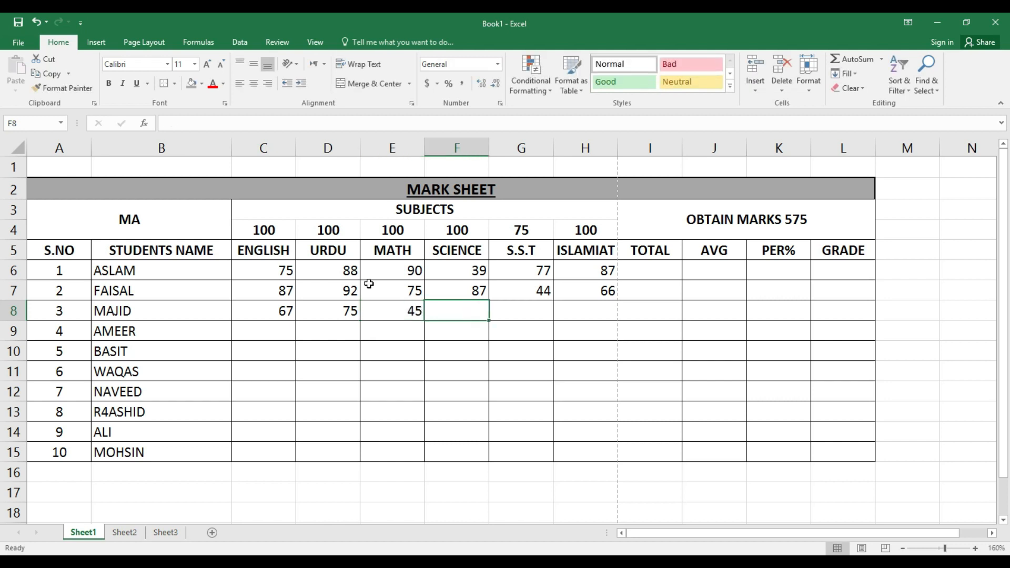
Enter student 3's Science, S.S.T and Islamiat marks as 66, 89 and 80 in F8:H8
text(66)
key(Right)
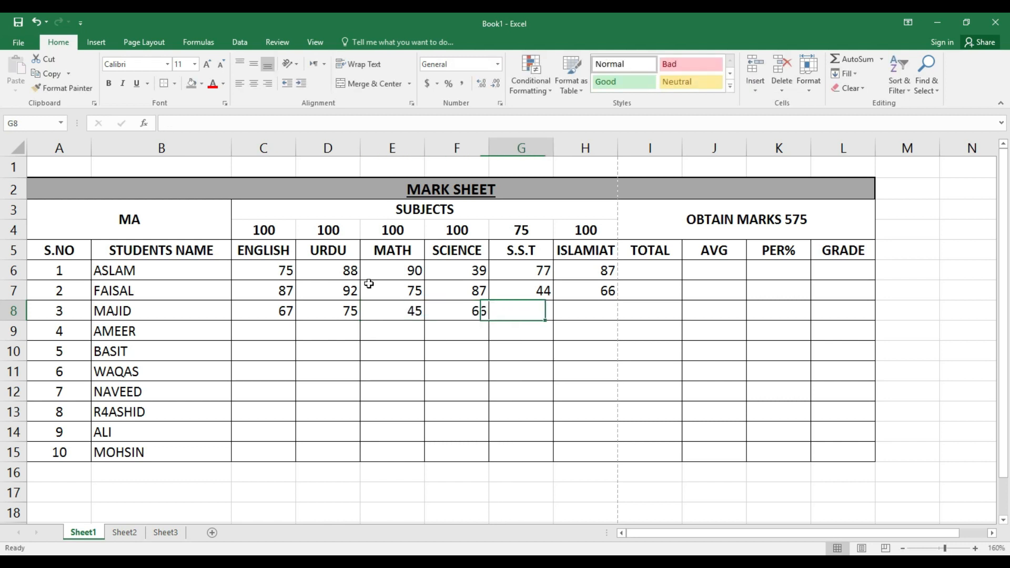
text(89)
key(Tab)
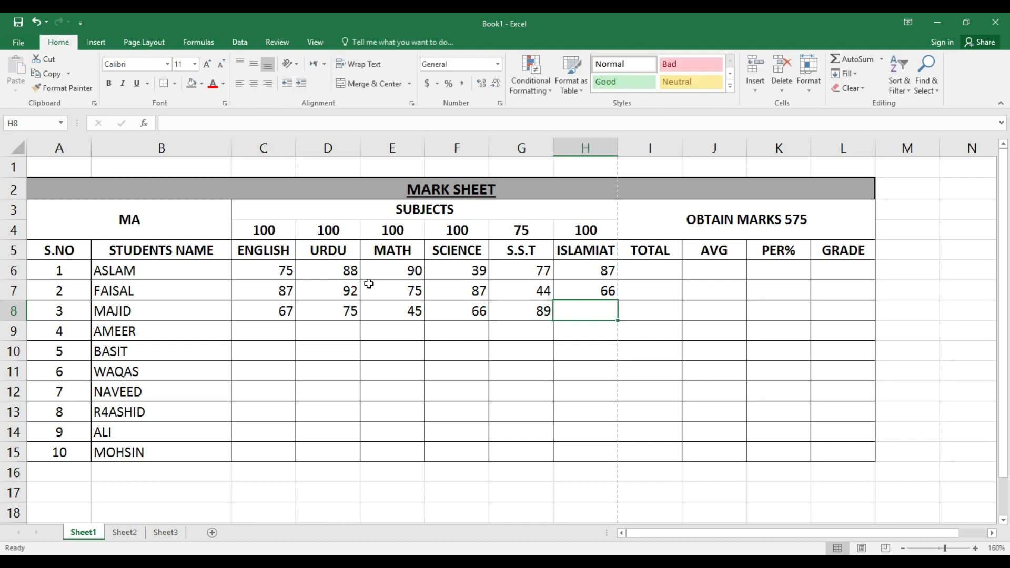
text(89)
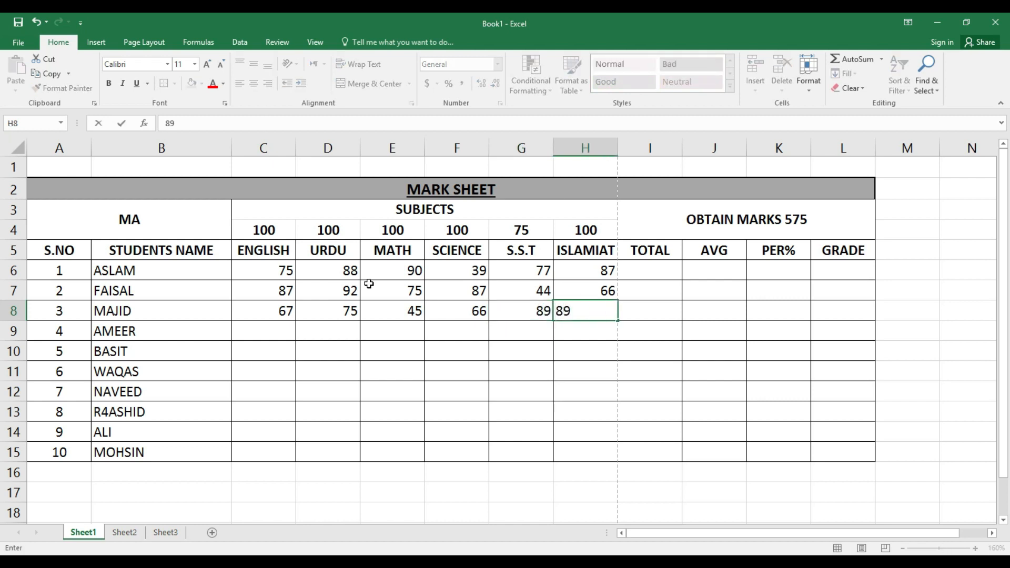
key(BackSpace)
text(0)
key(Return)
Enter student 4's English, Urdu and Math marks as 78, 90 and 45 in C9:E9
key(Left)
key(Left)
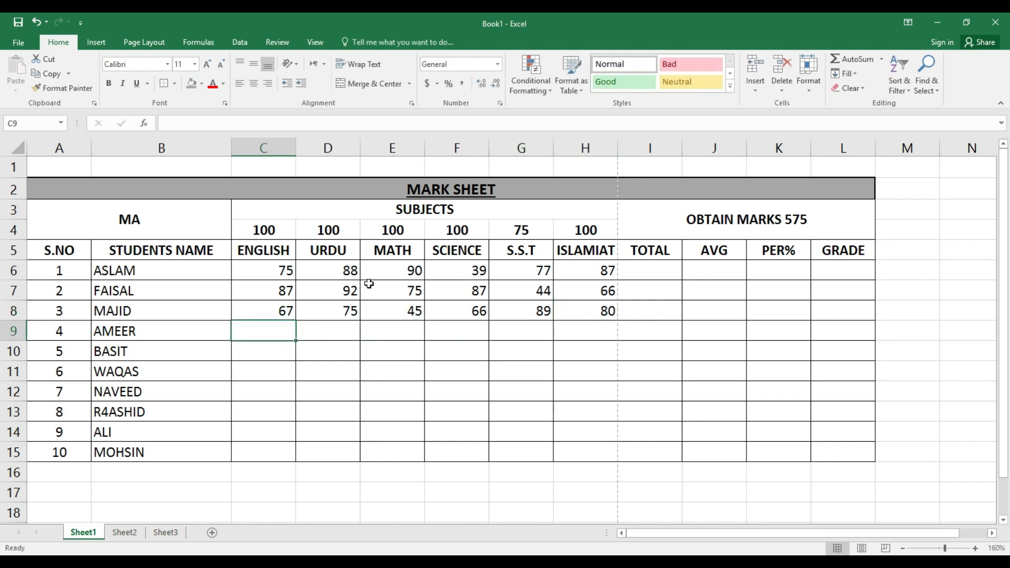
text(78)
key(Tab)
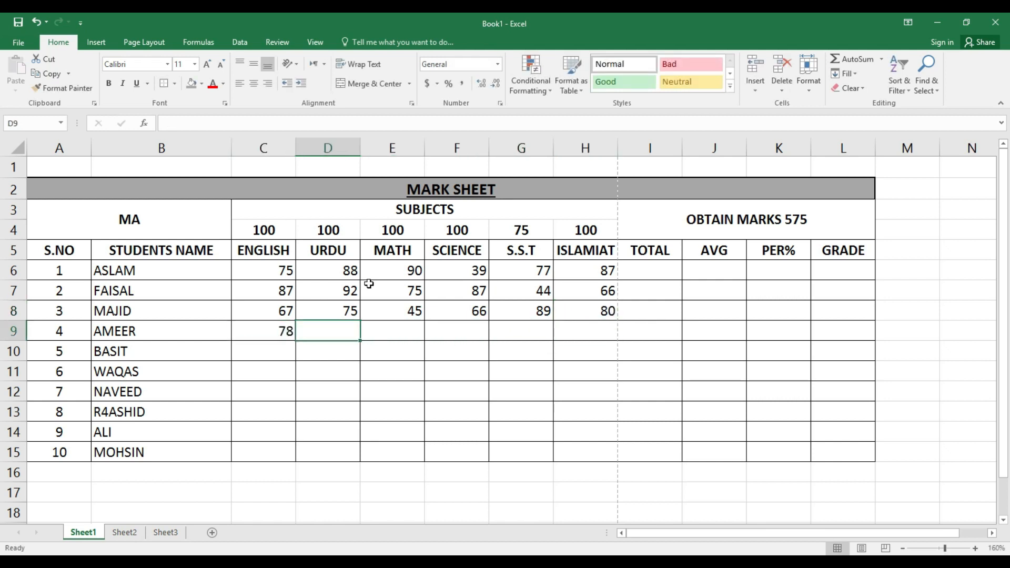
text(90)
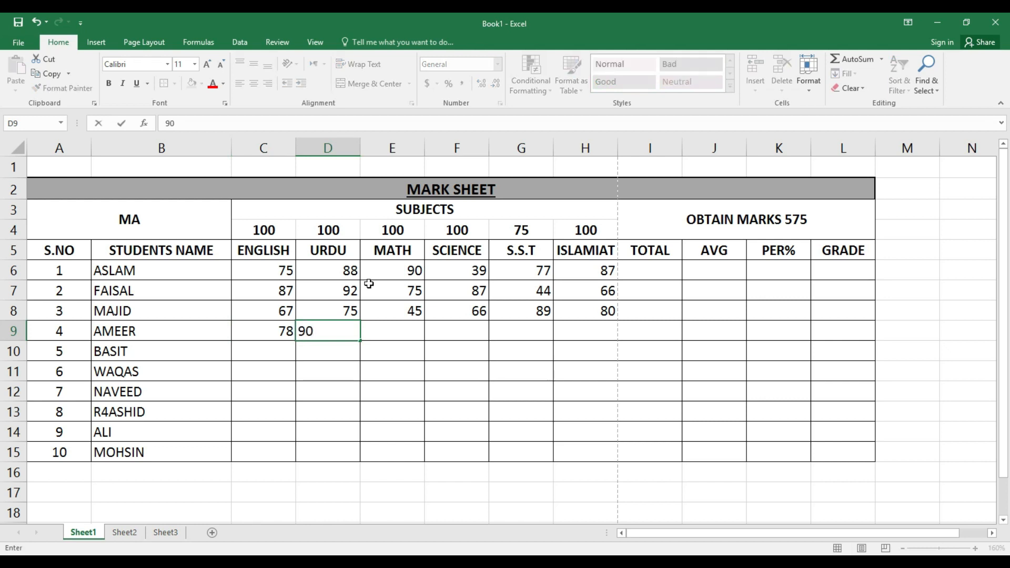
key(Tab)
text(45)
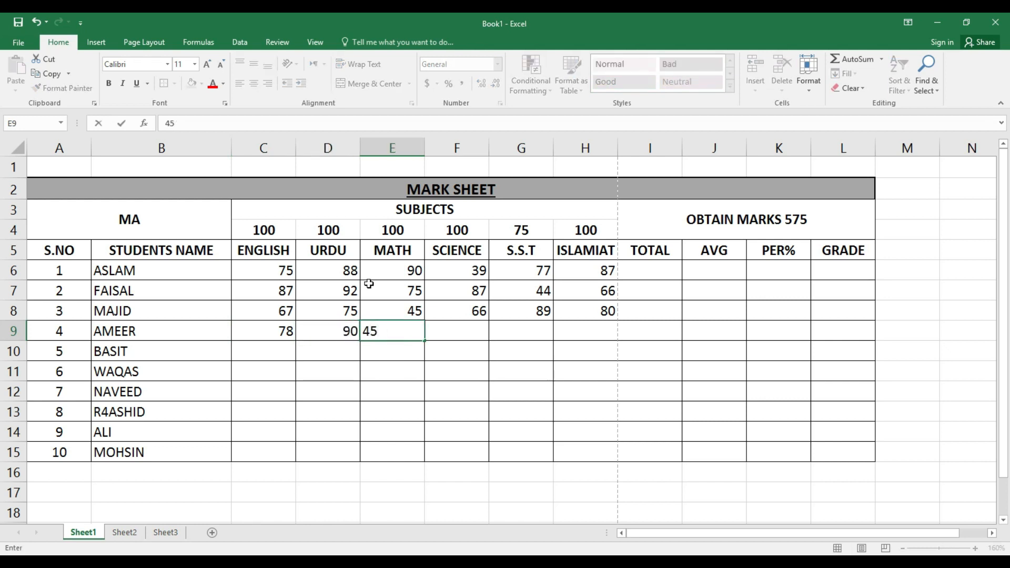
key(Tab)
Enter student 4's Science, S.S.T and Islamiat marks as 43, 42 and 77 in F9:H9
text(434)
key(BackSpace)
key(Tab)
text(424444)
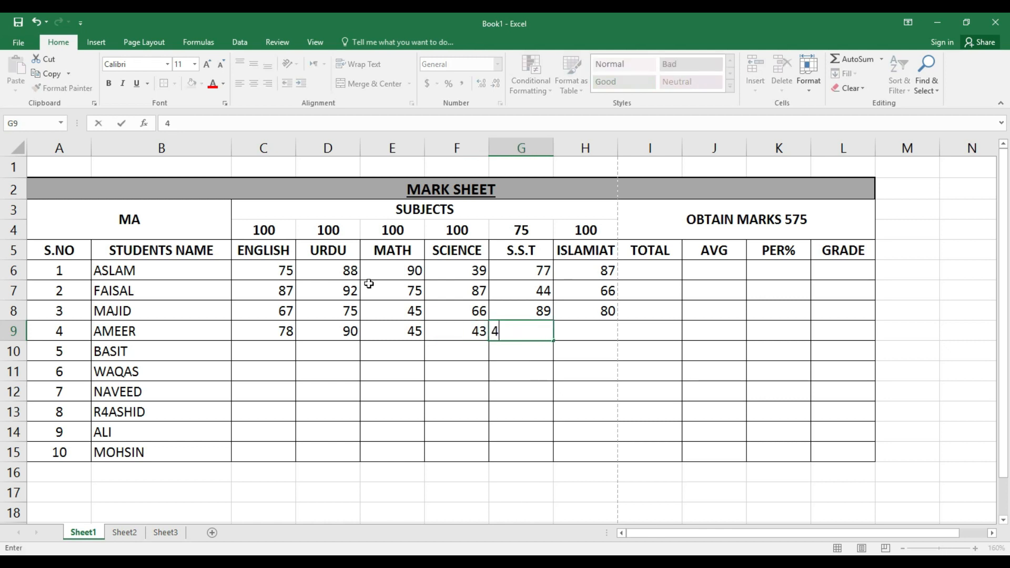
key(BackSpace)
key(BackSpace)
key(BackSpace)
key(BackSpace)
key(Tab)
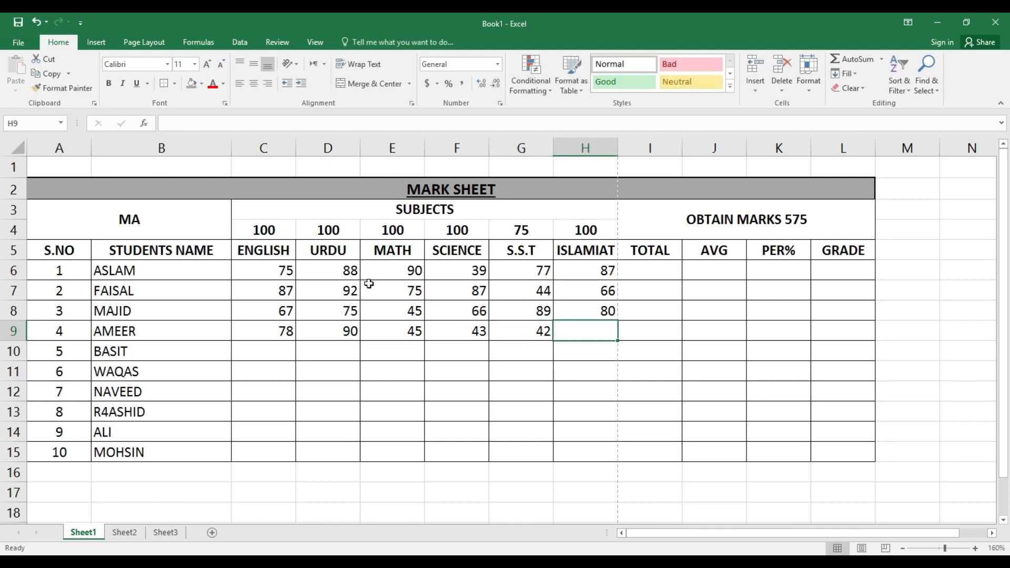
text(747)
key(BackSpace)
key(BackSpace)
text(744444)
key(BackSpace)
key(BackSpace)
key(BackSpace)
key(BackSpace)
key(BackSpace)
key(Return)
Enter student 5's English, Urdu and Math marks as 74, 89 and 78 in C10:E10
key(Left)
key(Left)
key(Left)
key(Left)
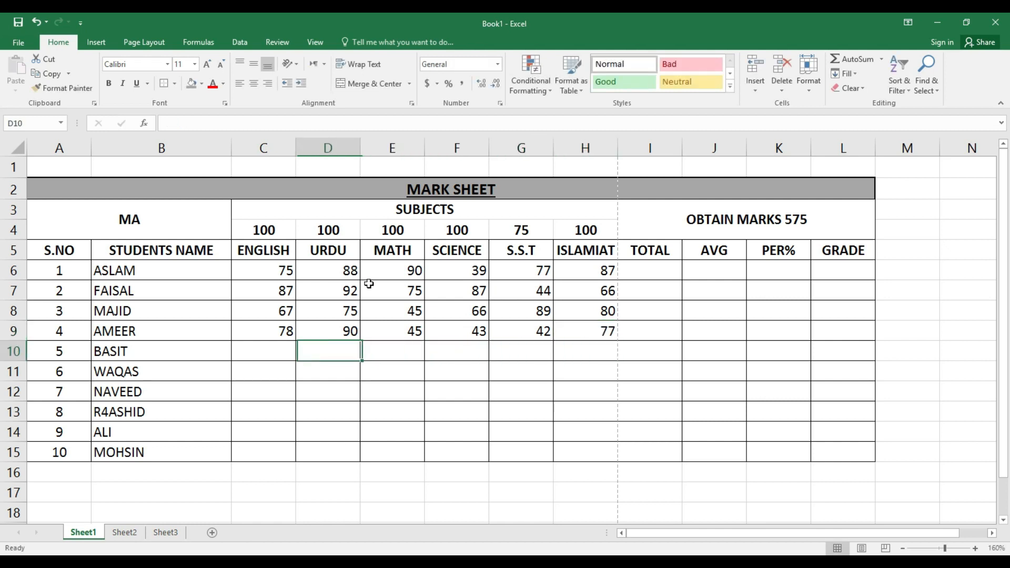
key(Left)
text(7484)
key(BackSpace)
key(BackSpace)
key(Tab)
text(89)
key(Tab)
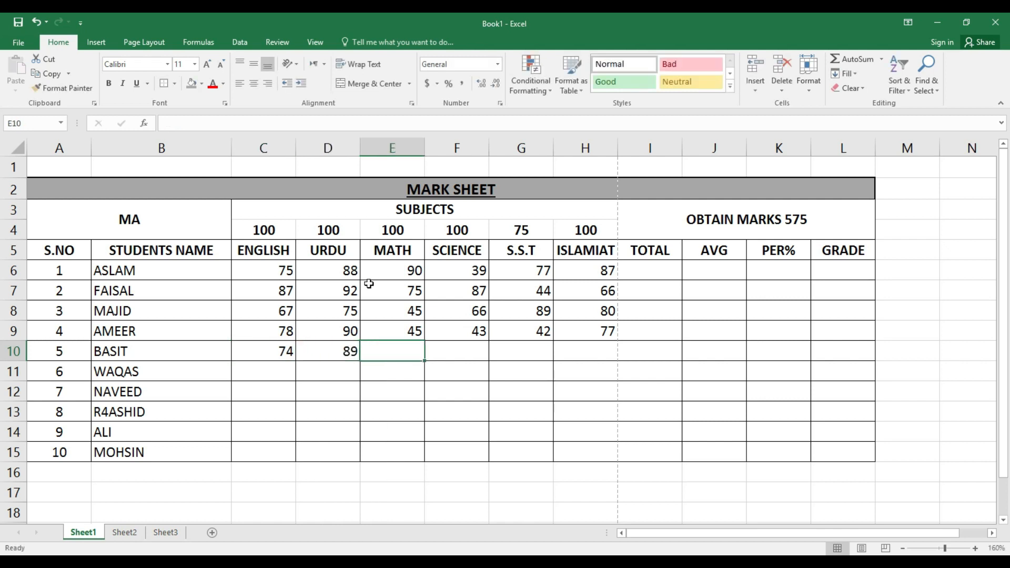
text(78)
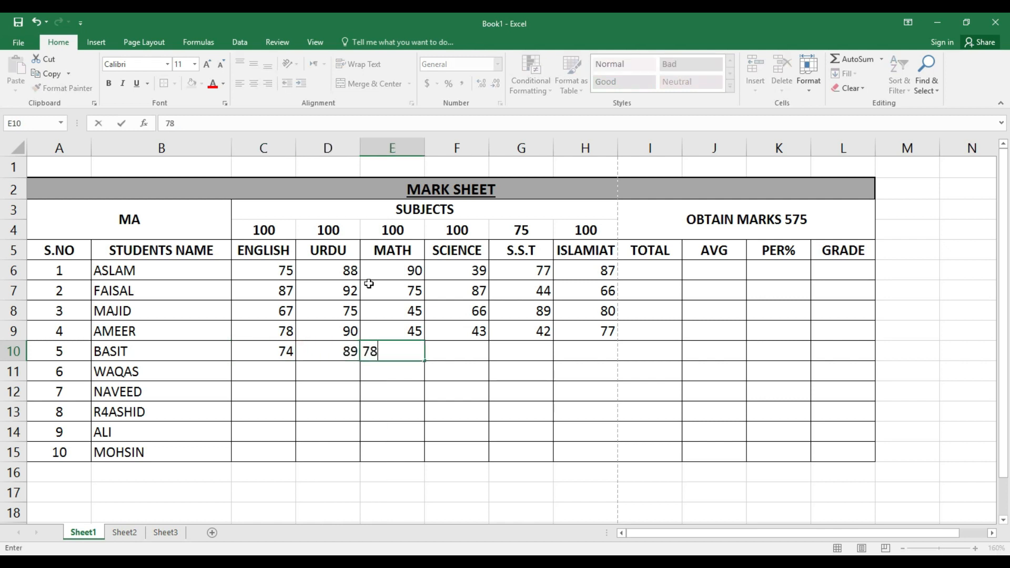
key(Tab)
Enter student 5's Science, S.S.T and Islamiat marks as 66, 45 and 33 in F10:H10
text(6464)
key(BackSpace)
key(BackSpace)
key(BackSpace)
text(64)
key(BackSpace)
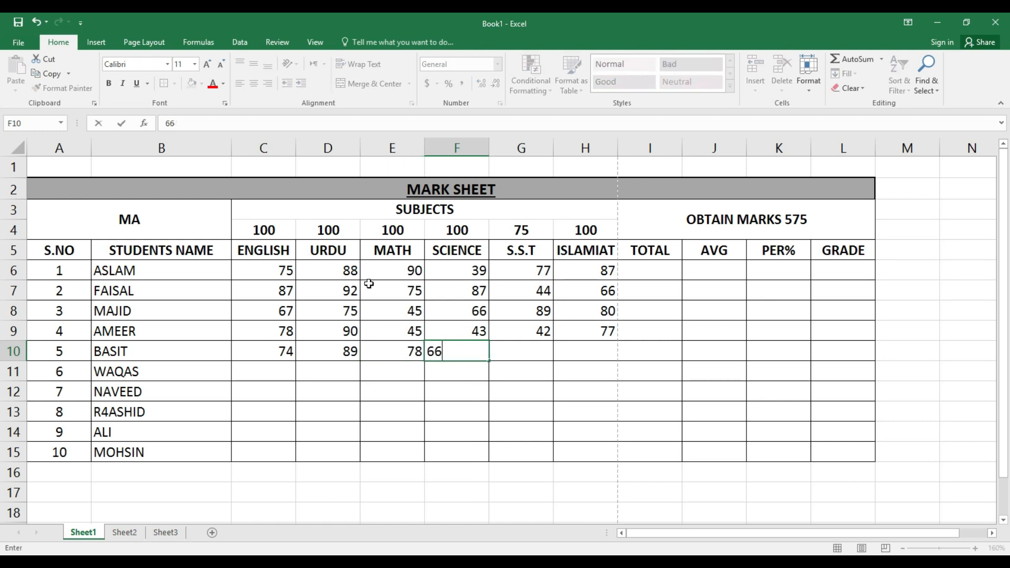
key(Tab)
text(45)
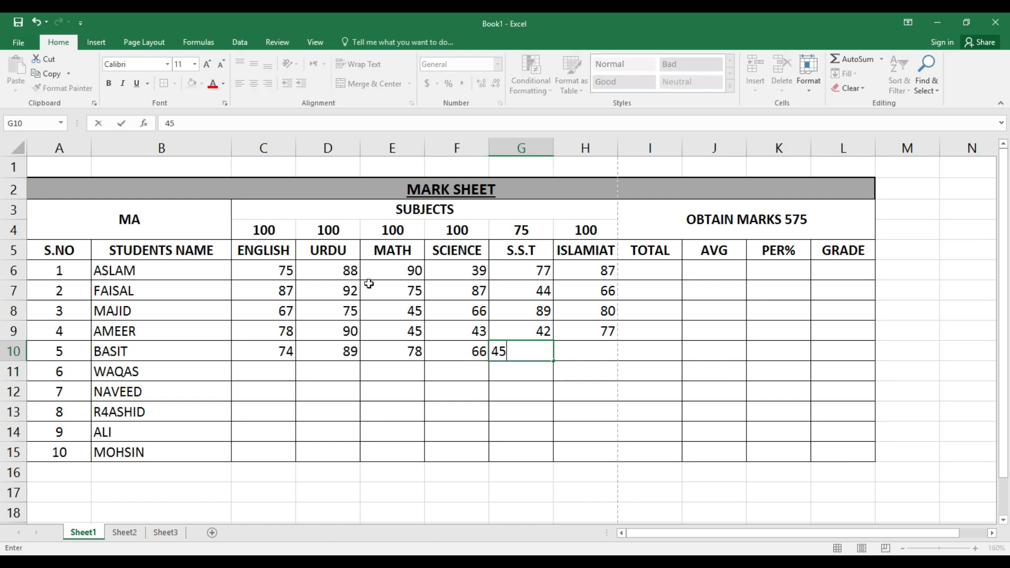
key(Tab)
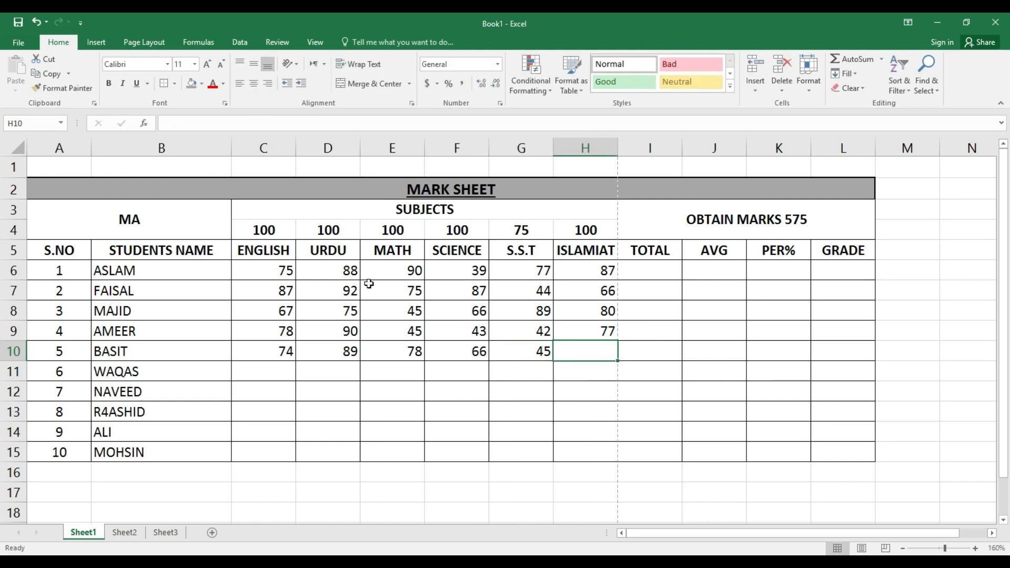
text(33)
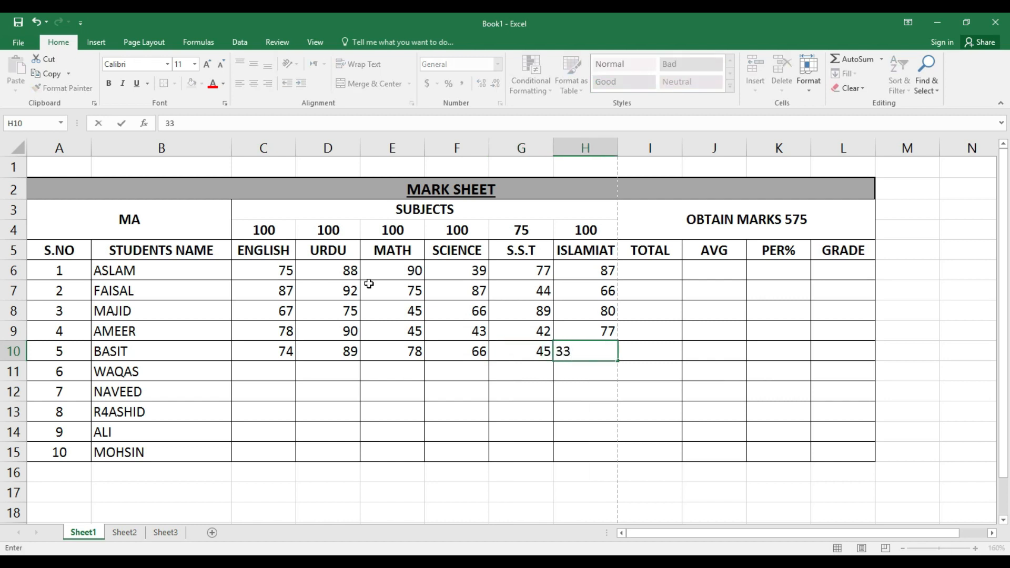
key(Tab)
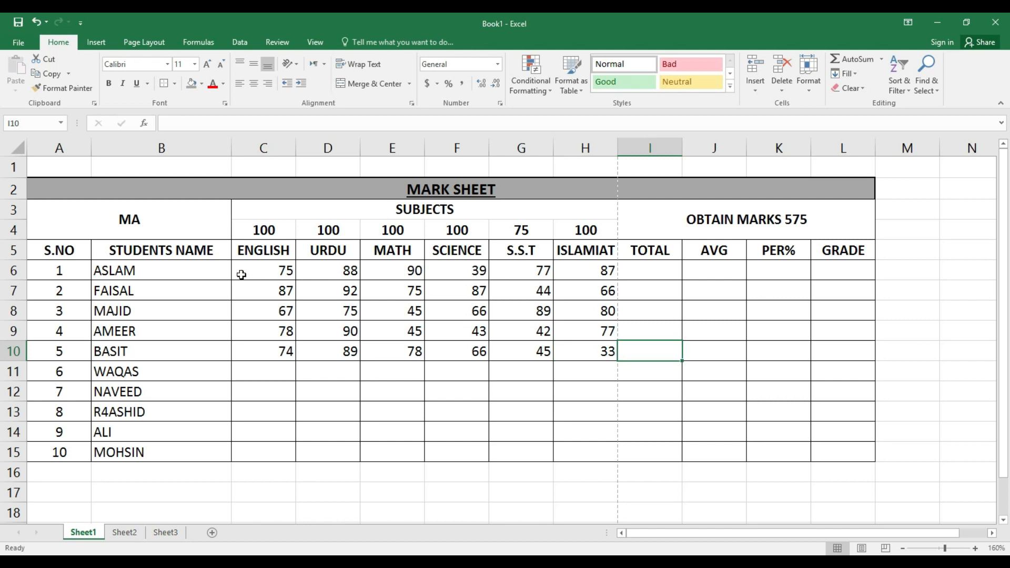
Center the subject marks of students 1 to 5 in C6:H10 horizontally
drag(259, 268, 593, 349)
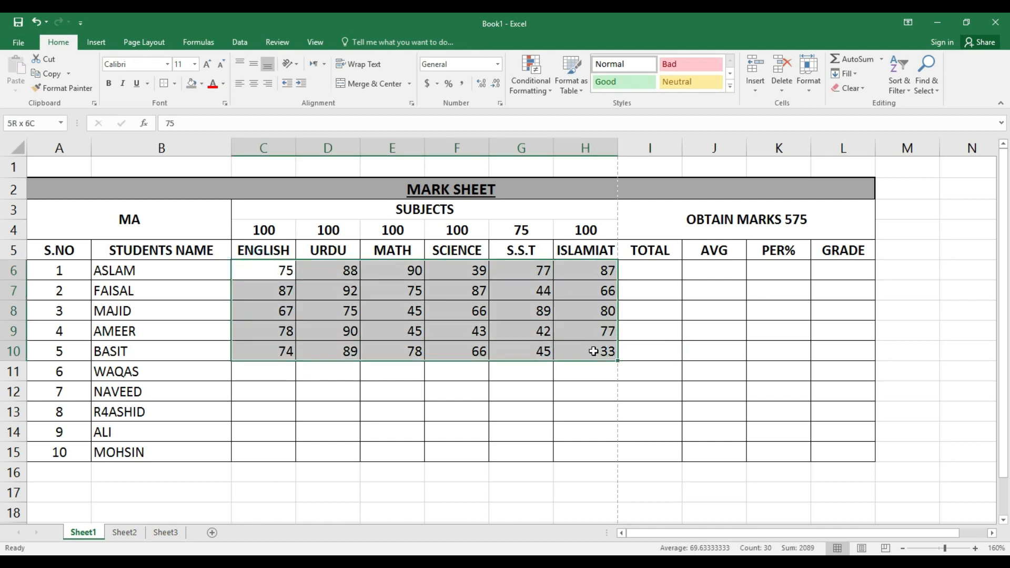
click(254, 84)
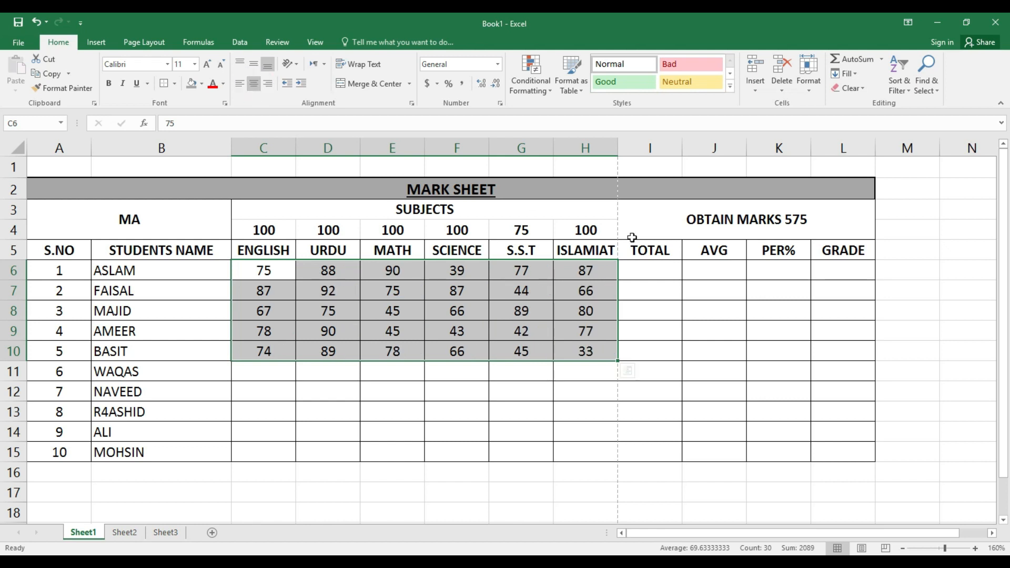
Total student 1's marks in I6 with the formula =SUM(C6:H6)
click(660, 280)
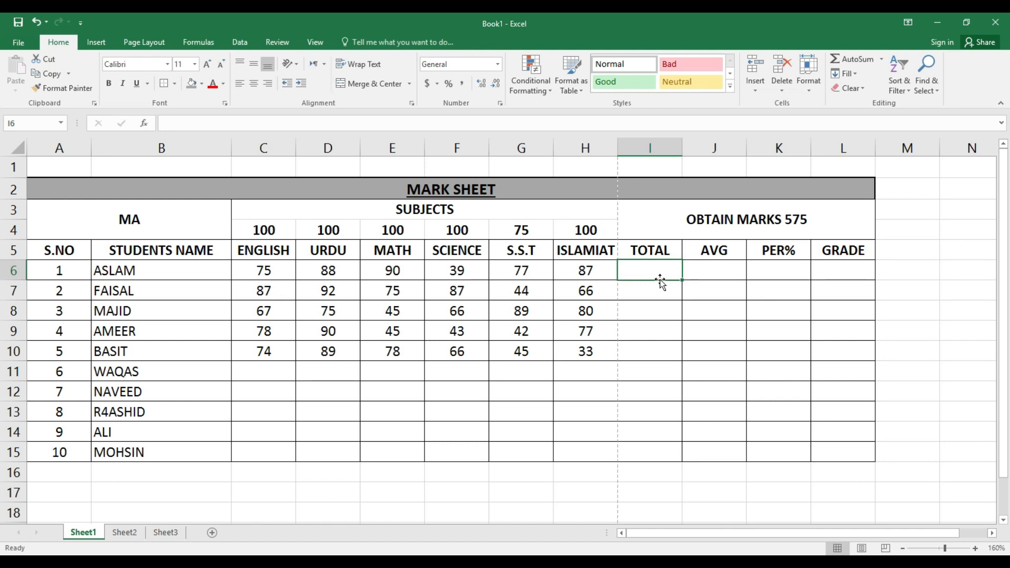
text(=)
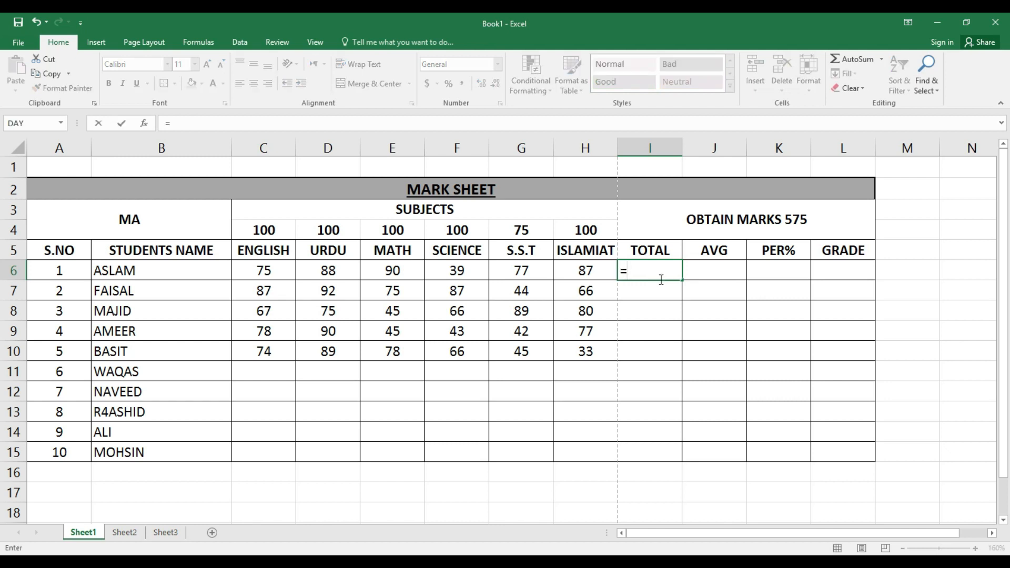
text(SUM)
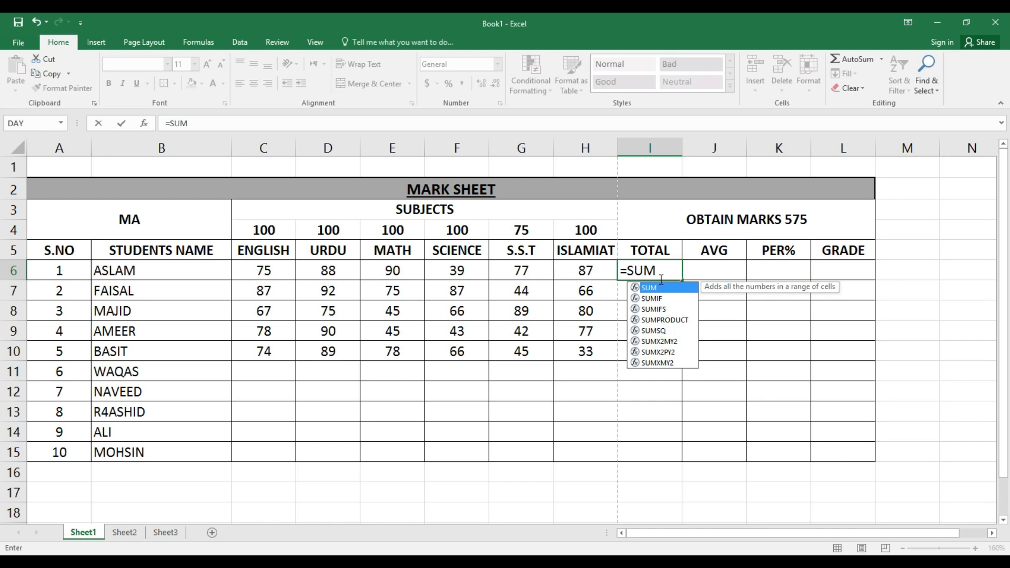
text(()
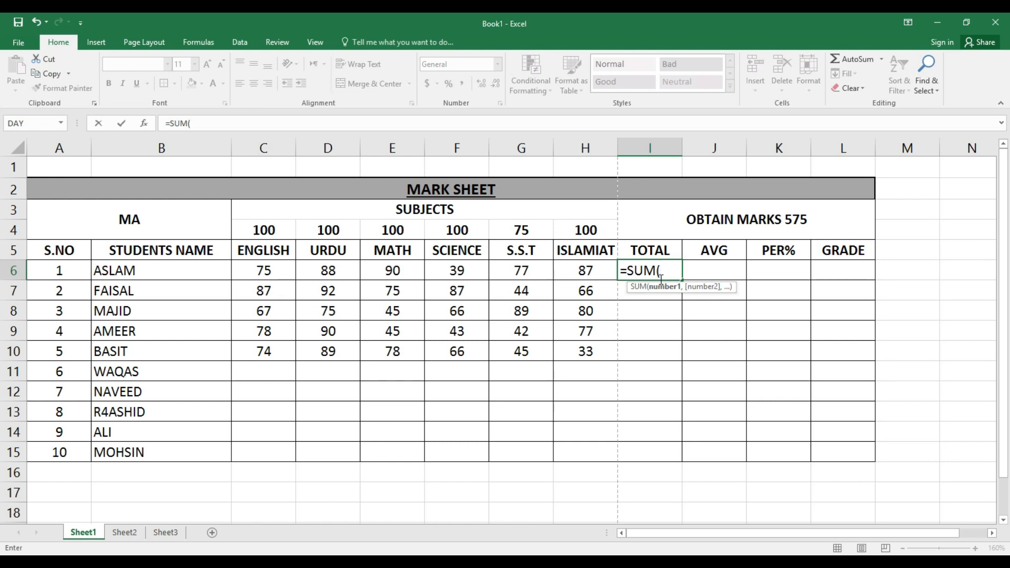
key(Left)
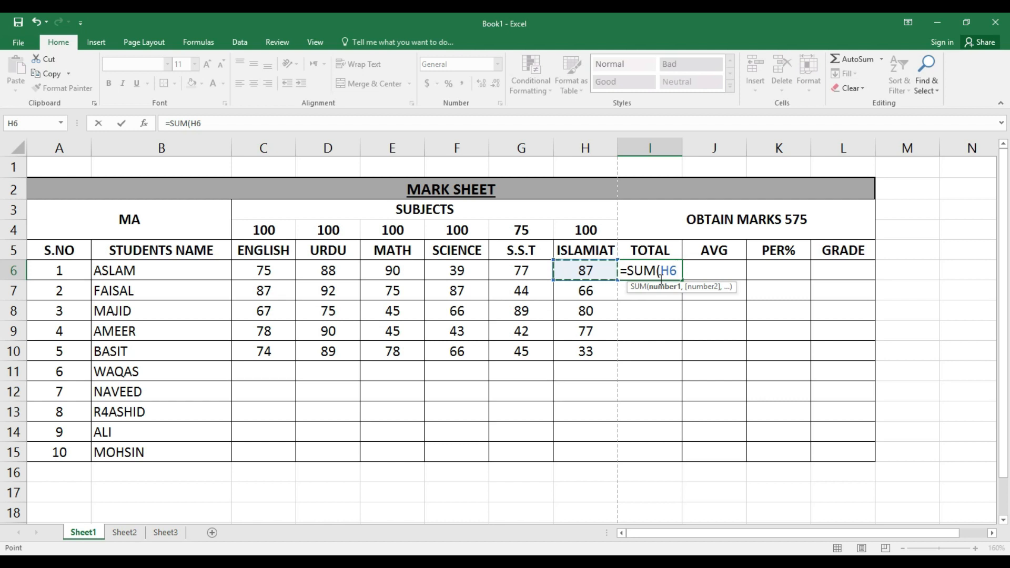
key(shift+Left)
key(shift+Left)
key(shift+Left)
key(shift+Left)
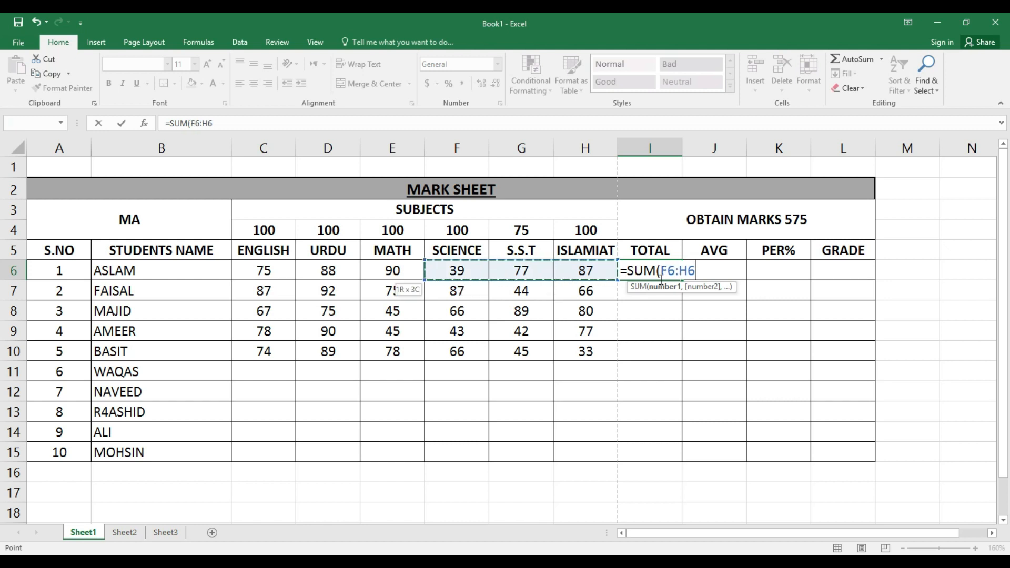
key(shift+Left)
key(Return)
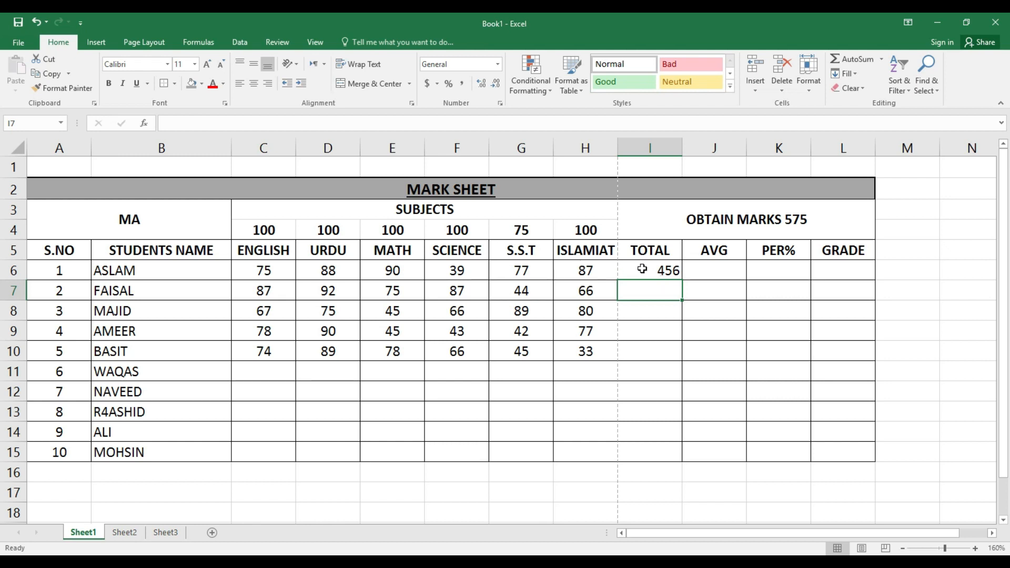
click(648, 270)
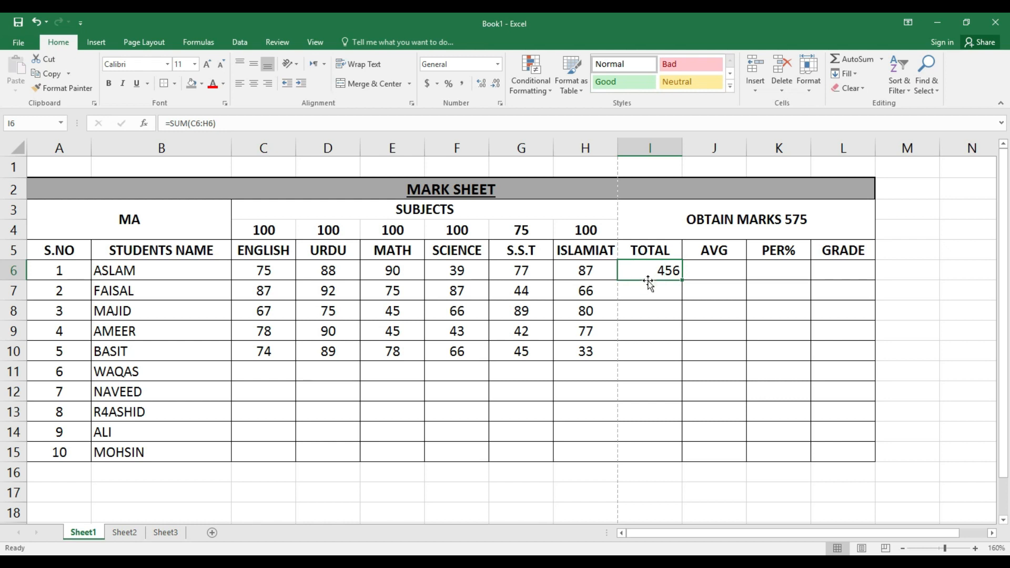
Total student 2's marks in I7 with the formula =SUM(C7:H7)
click(648, 294)
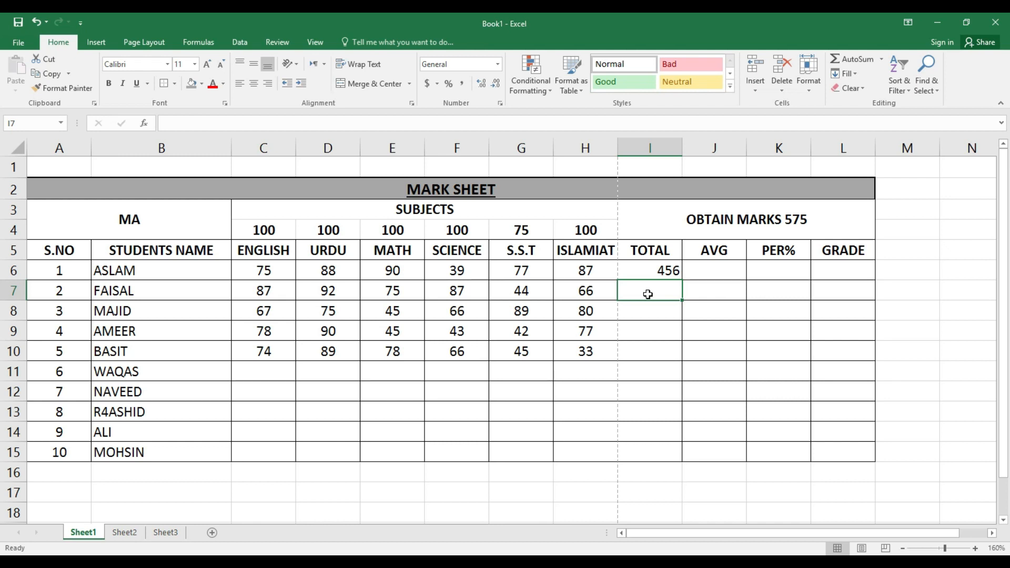
text(=SUM)
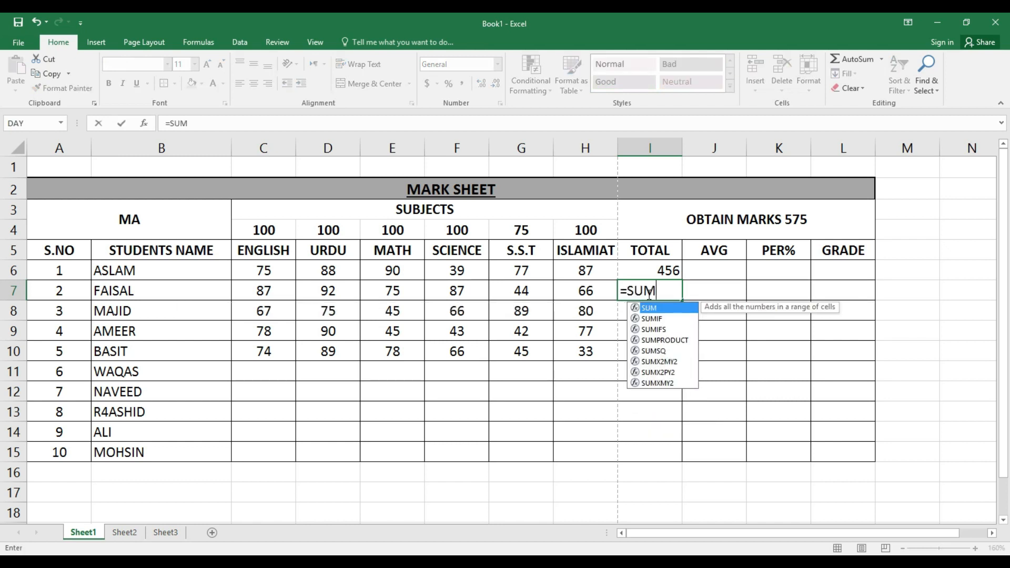
text(()
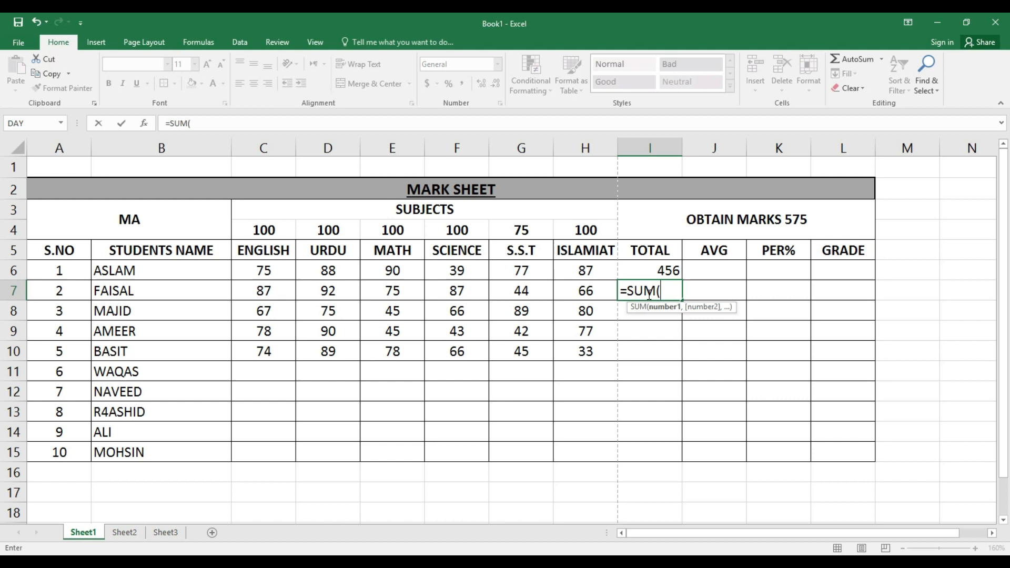
text(C)
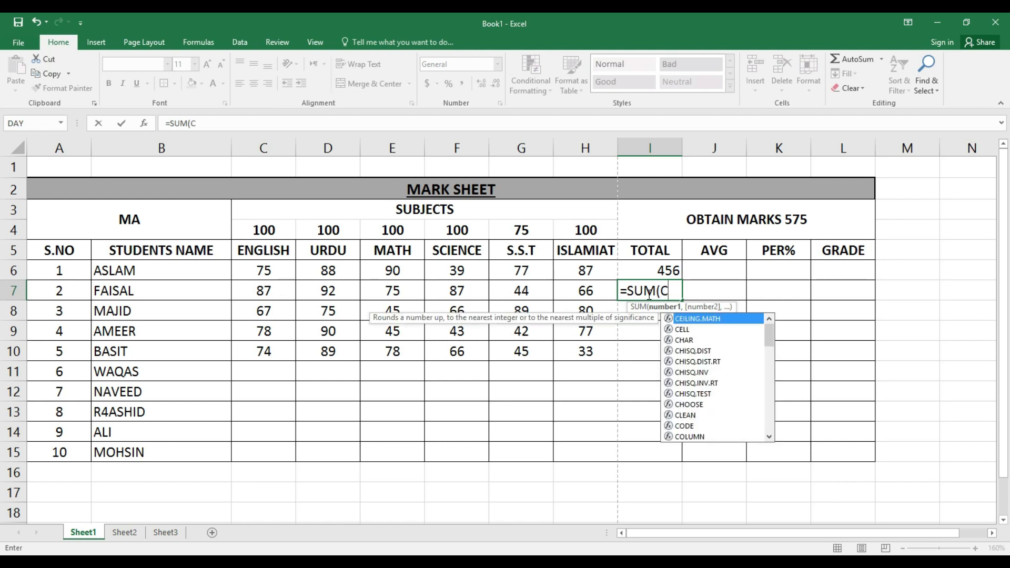
text(7)
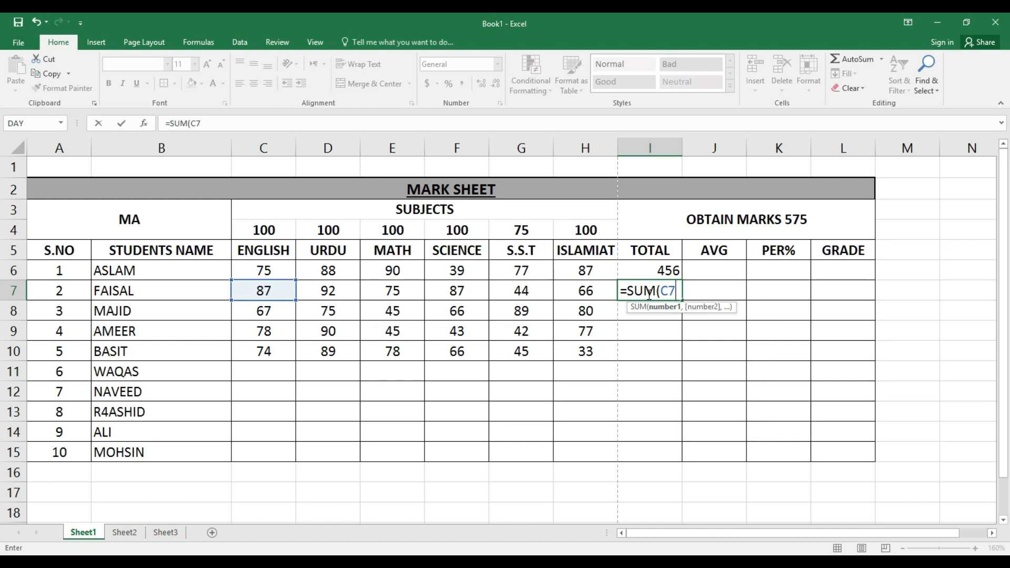
text(:H7)
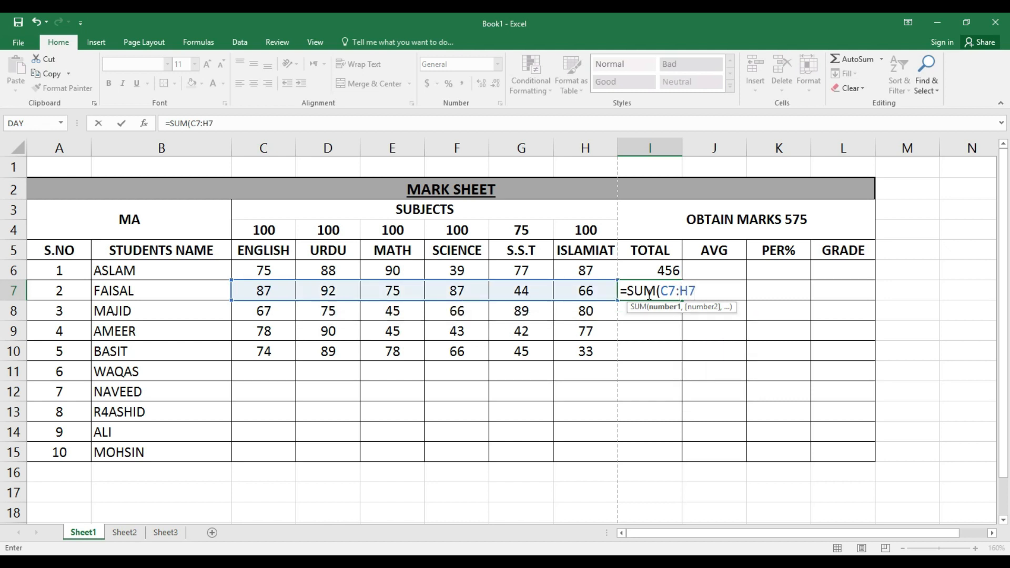
text())
key(Return)
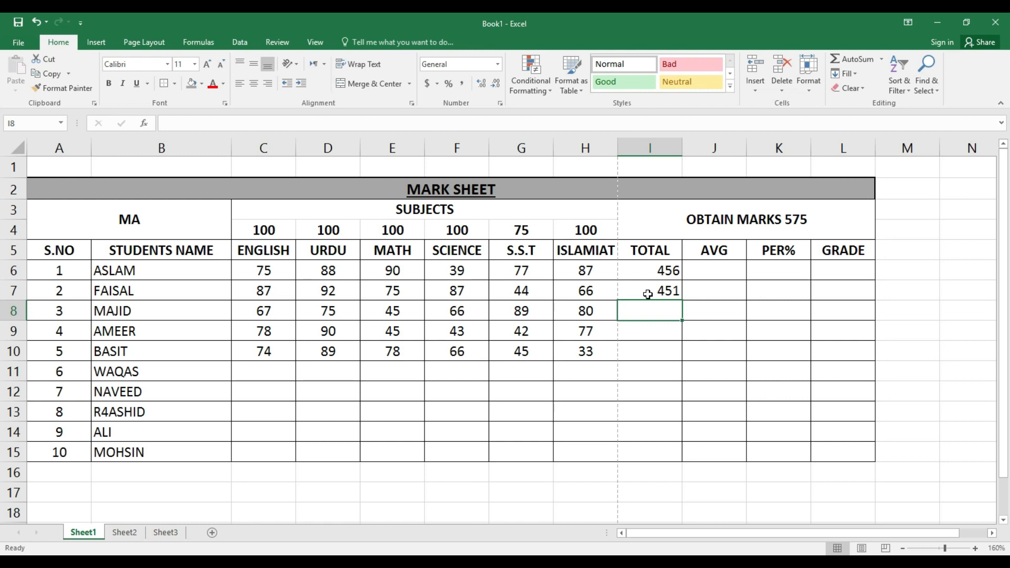
Total student 3's marks in I8 by adding the cells individually with =SUM(H8+G8+F8+E8+D8+C8)
text(=SUM()
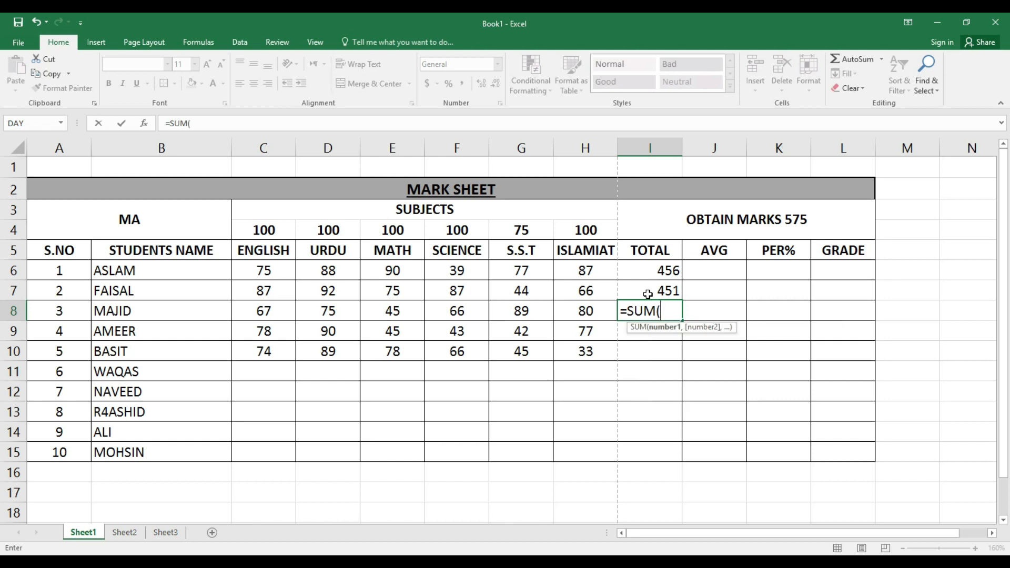
key(Left)
text(+)
key(Left)
key(Left)
text(+)
key(Left)
key(Left)
key(Left)
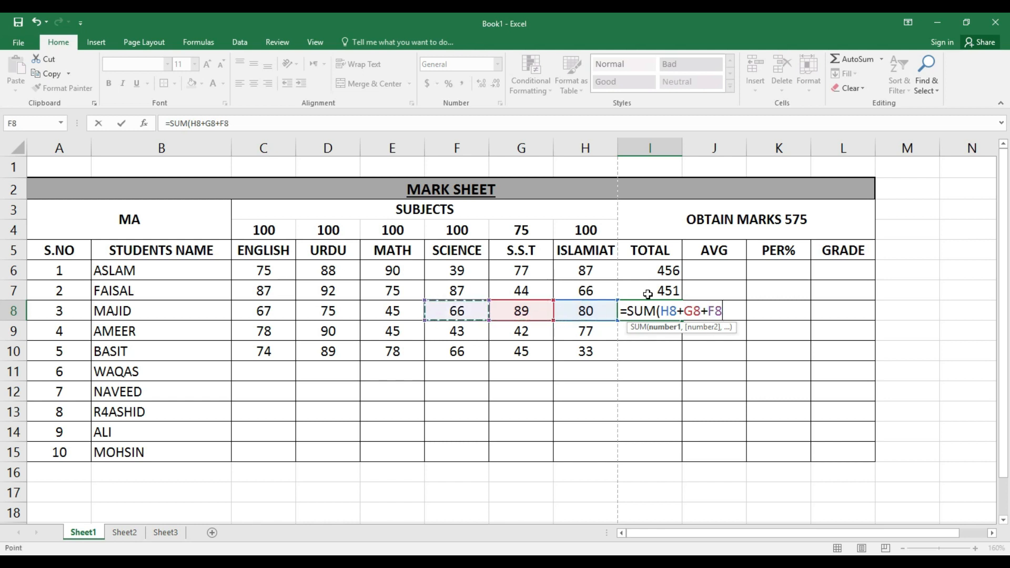
text(+)
key(Left)
key(Left)
key(Left)
key(Left)
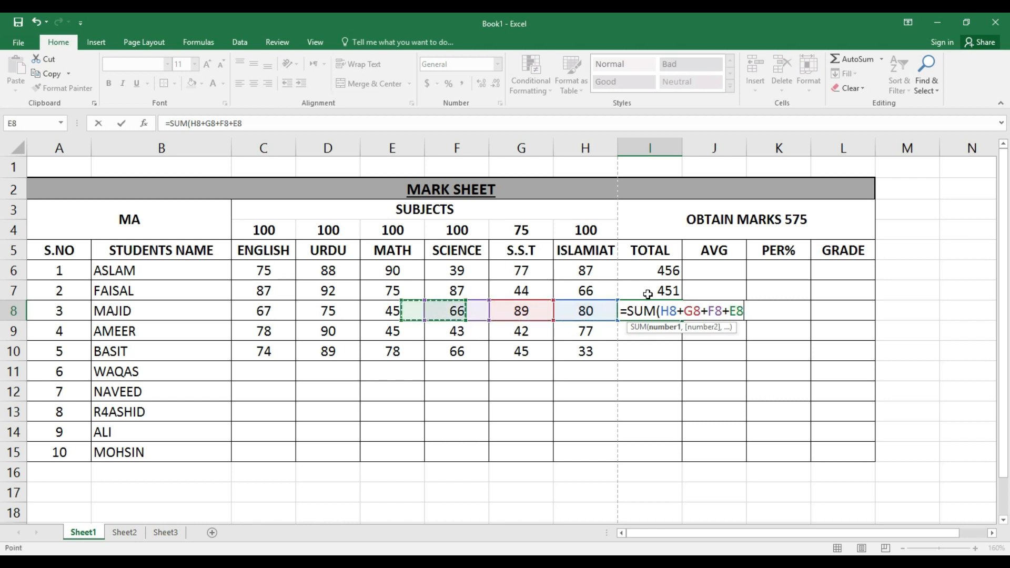
text(+)
key(Left)
key(Left)
key(Left)
key(Left)
key(Left)
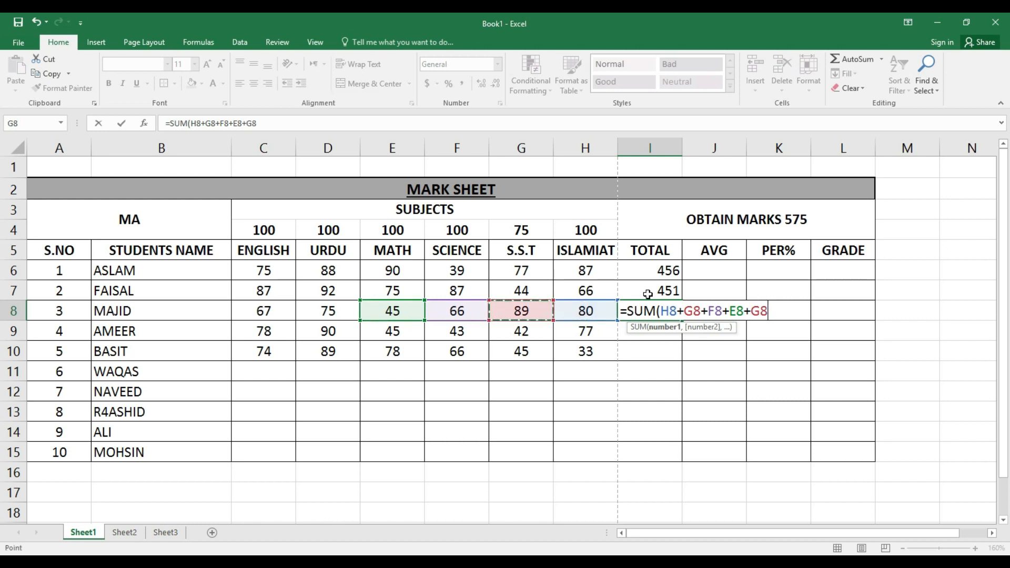
text(+)
key(Left)
key(Left)
key(Left)
key(Left)
key(Left)
key(Left)
text(+)
key(Return)
key(Return)
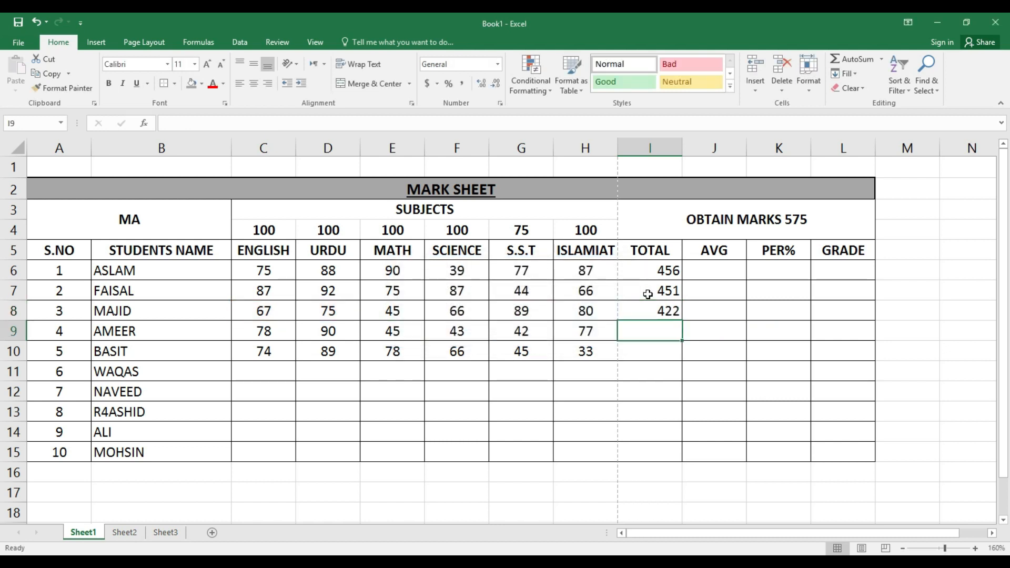
Review the three total formulas in I6, I7 and I8 to compare how each one is written
key(Up)
key(Up)
key(Up)
key(Down)
key(Down)
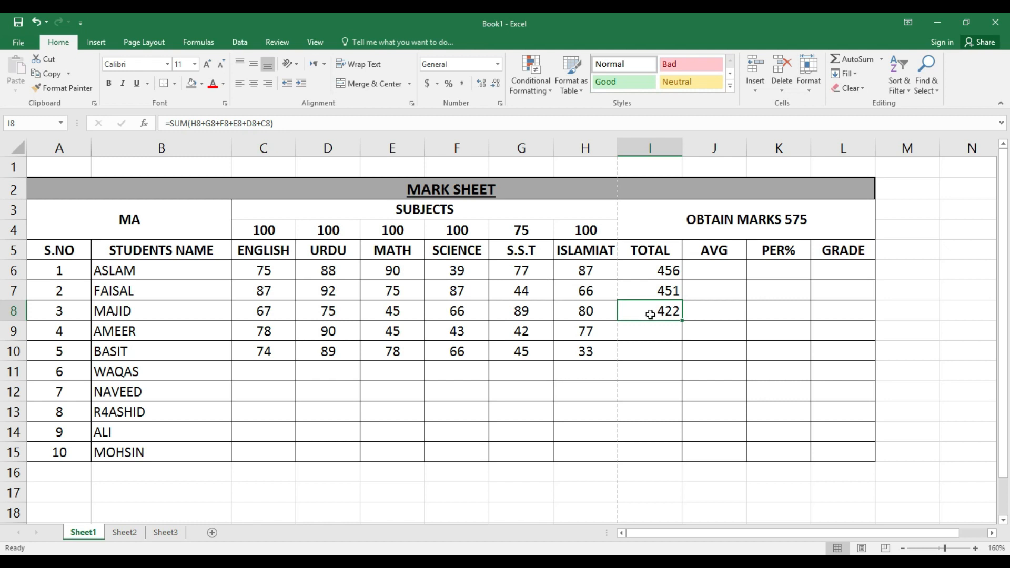
click(650, 331)
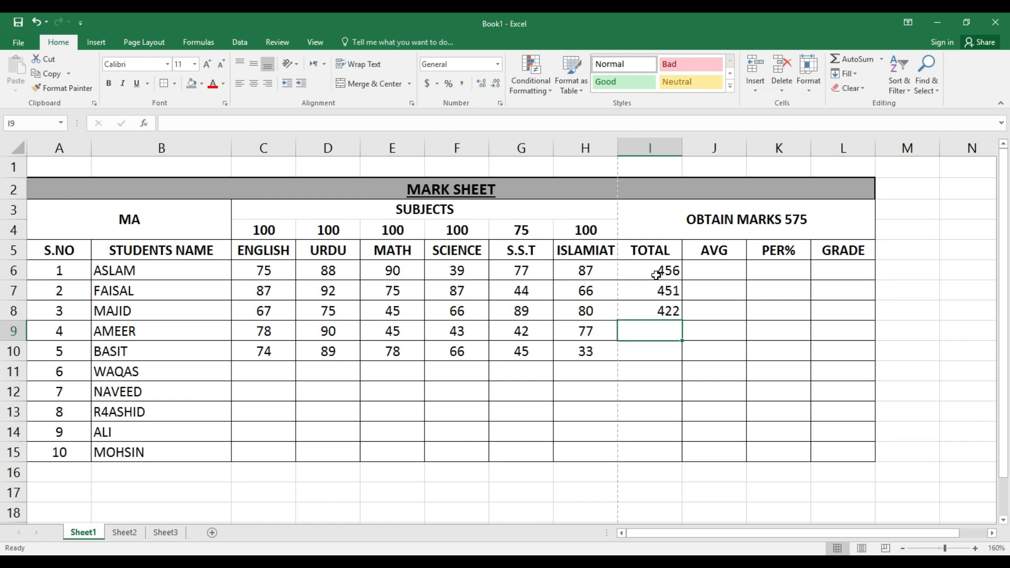
Center the TOTAL cells I6:I10 horizontally
drag(656, 274, 654, 352)
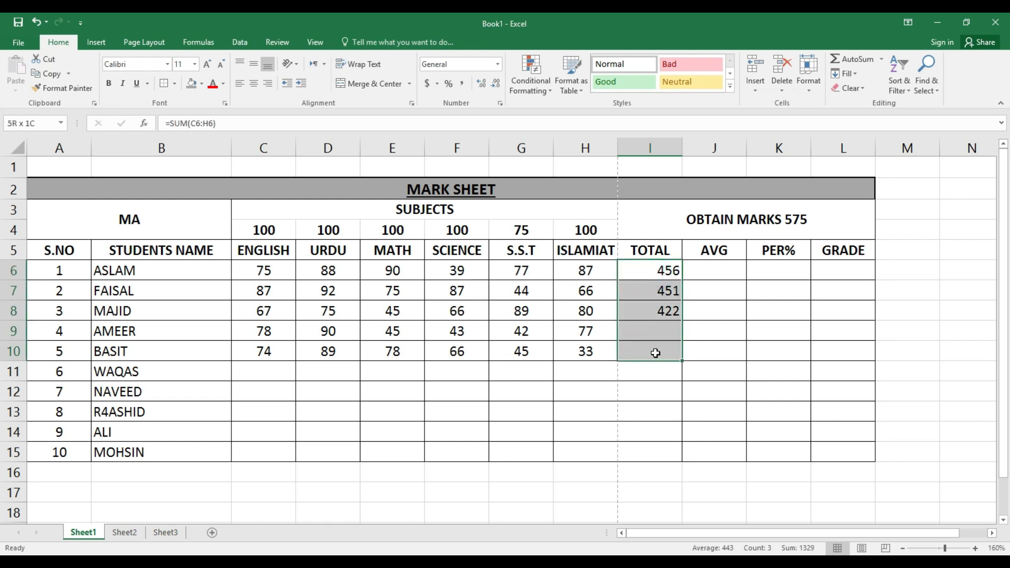
click(255, 84)
click(758, 318)
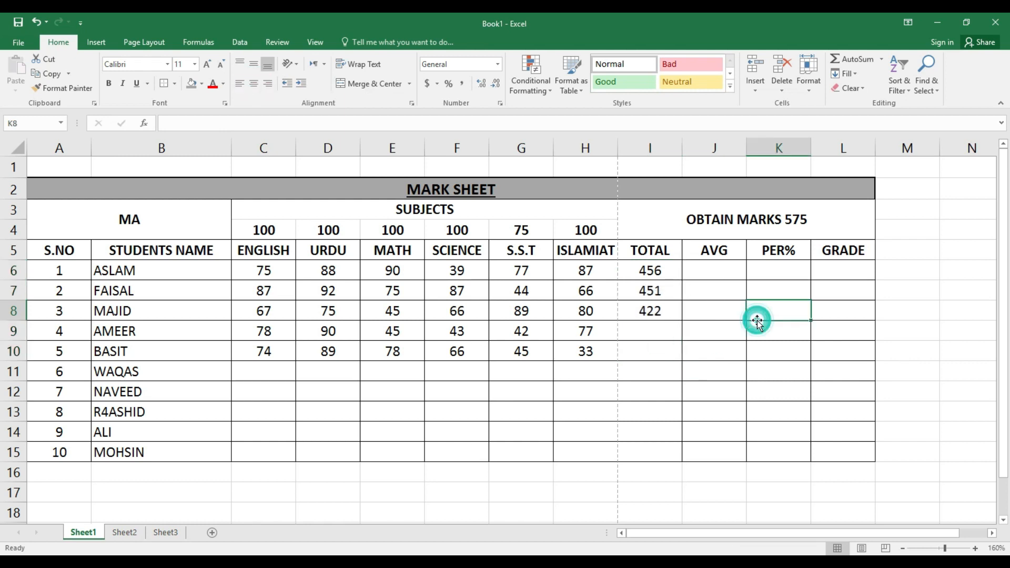
click(718, 273)
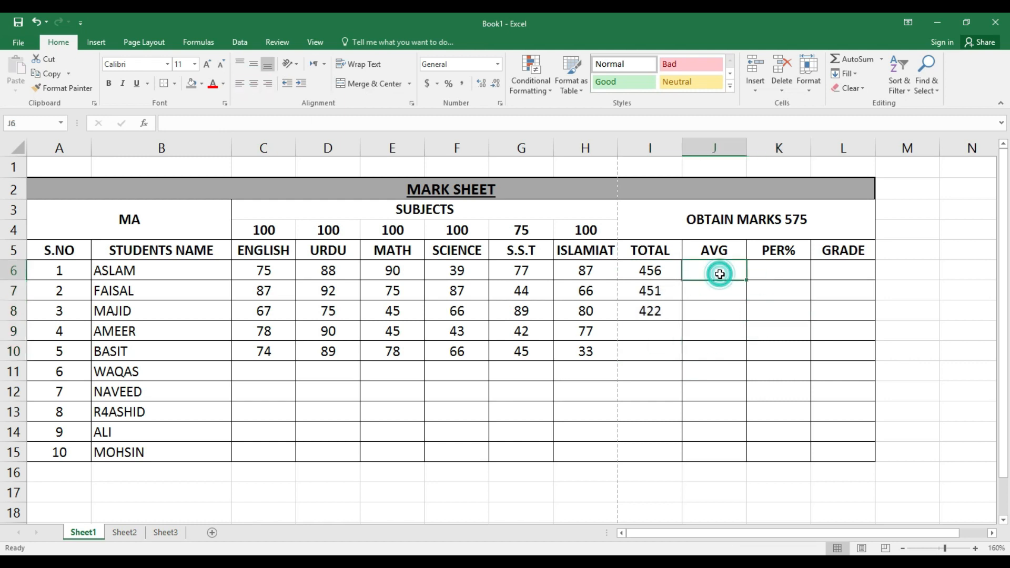
Total student 4's marks in I9 with a SUM formula over C9:H9
click(655, 335)
text(=)
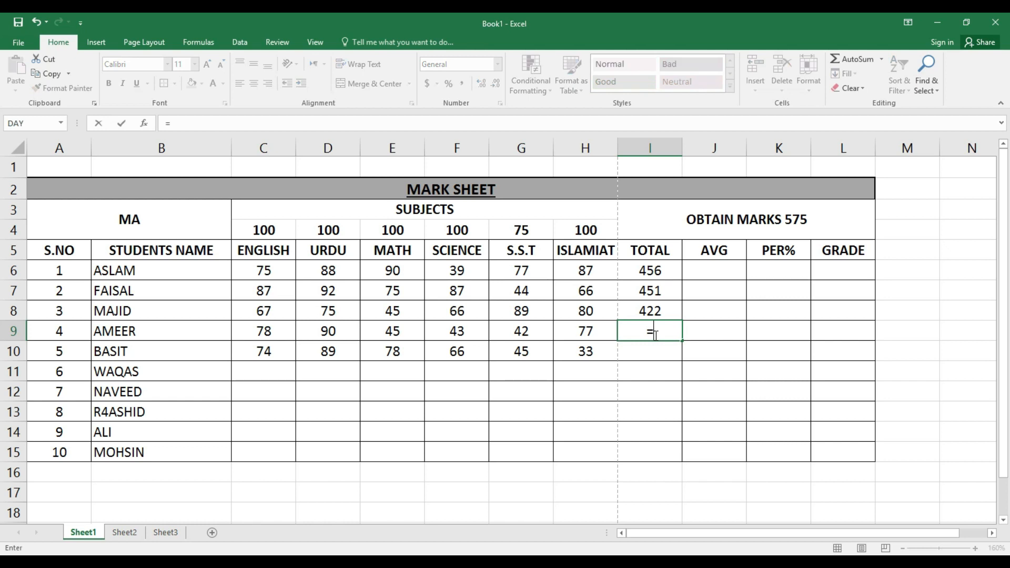
text(SUM()
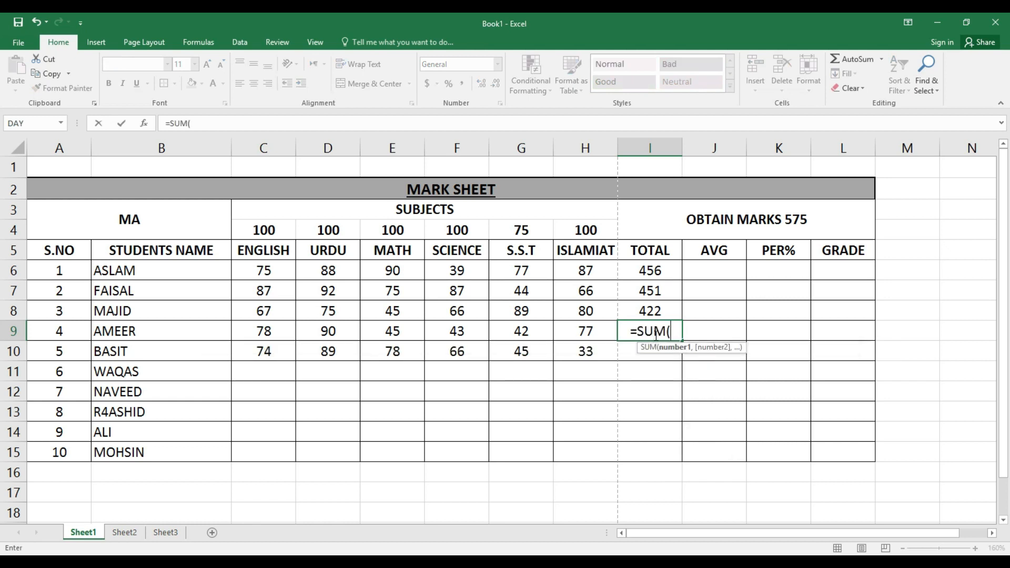
key(Left)
key(shift+Left)
key(shift+Left)
key(shift+Left)
key(shift+Left)
key(shift+Left)
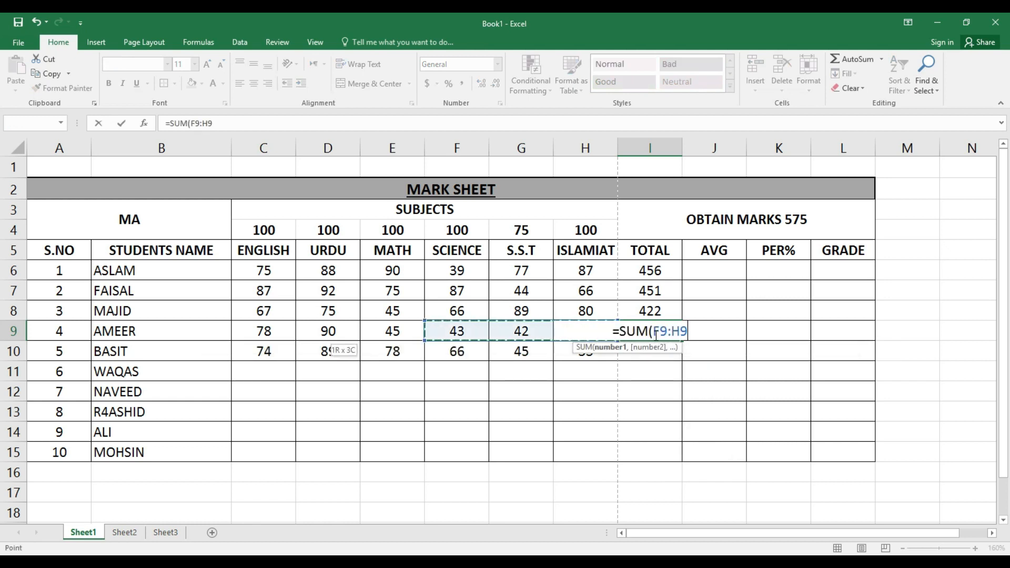
key(Return)
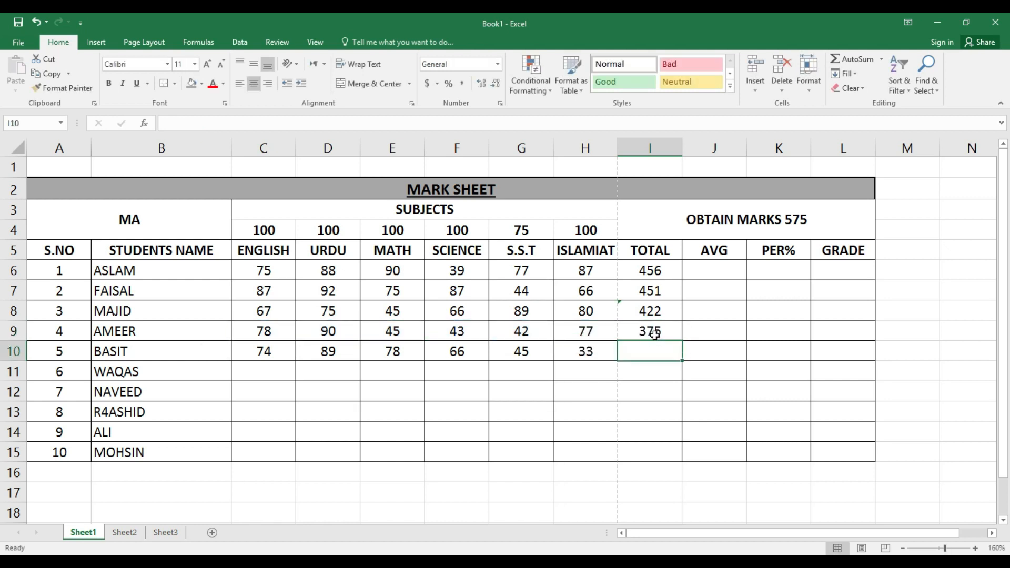
Total student 5's marks in I10 with a SUM formula over C10:H10
text(=SUM)
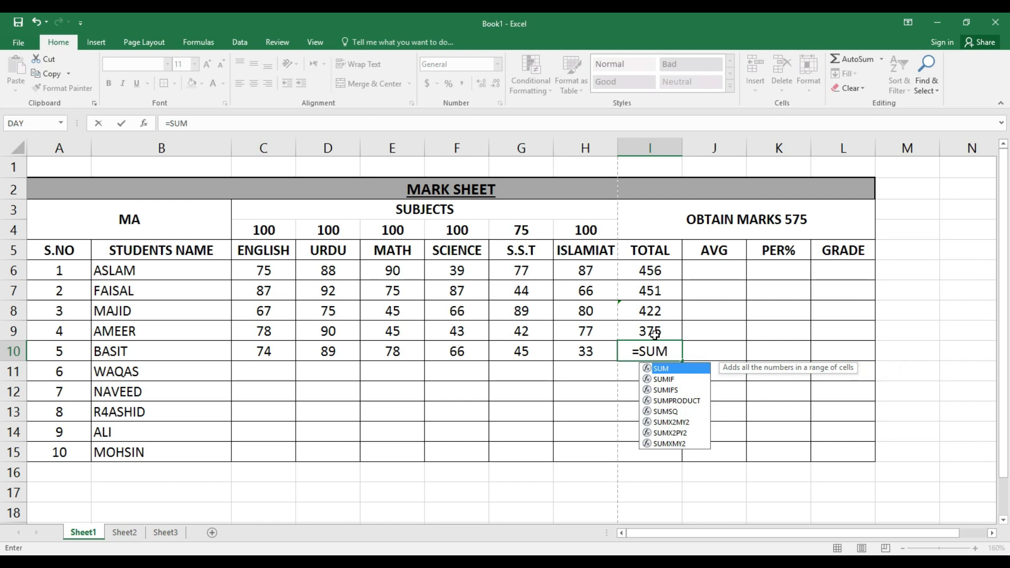
text(()
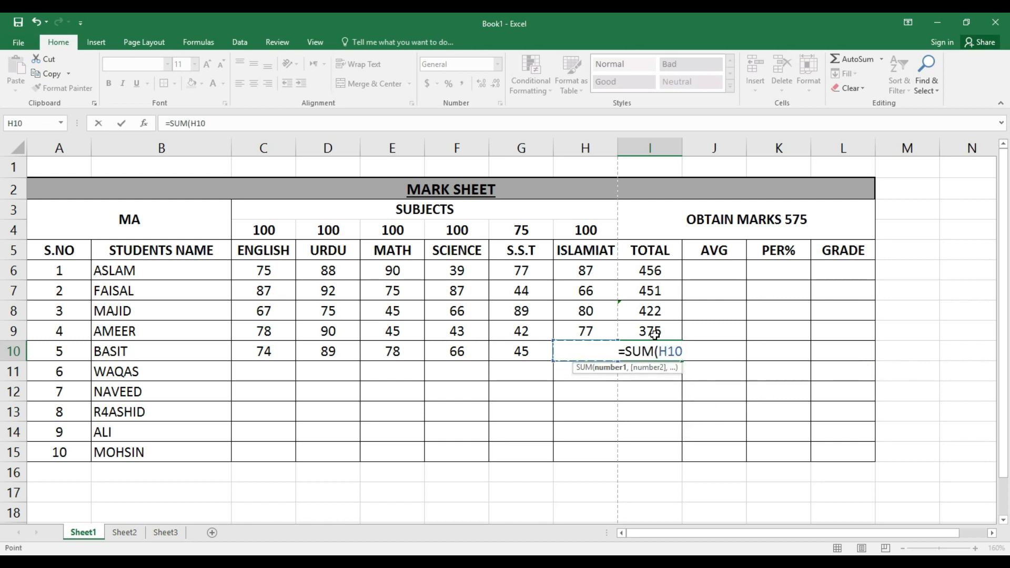
key(shift+Left)
key(shift+Left)
key(shift+Left)
key(shift+Left)
key(shift+Left)
key(Return)
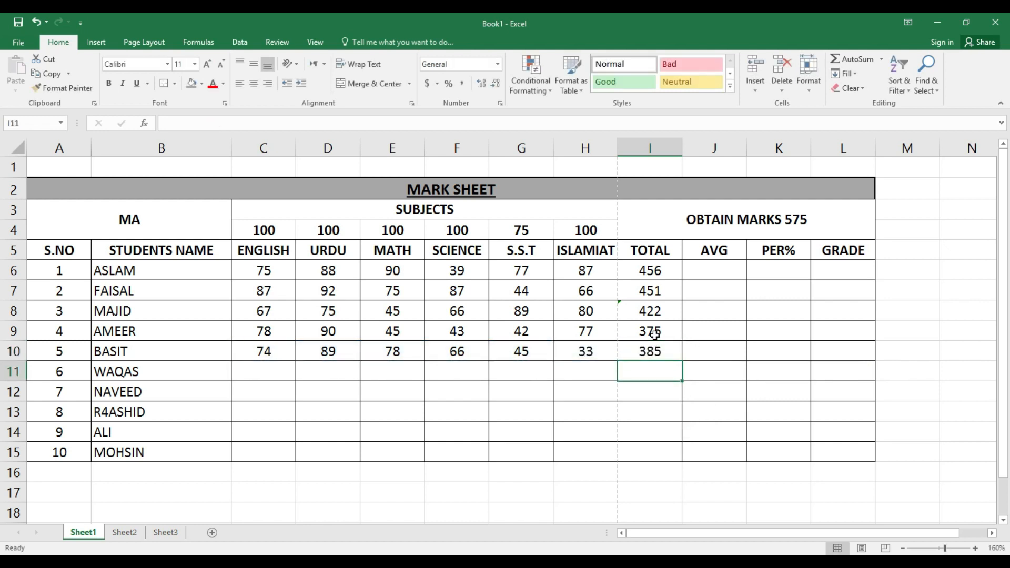
key(Right)
key(Up)
key(Up)
key(Up)
key(Up)
key(Up)
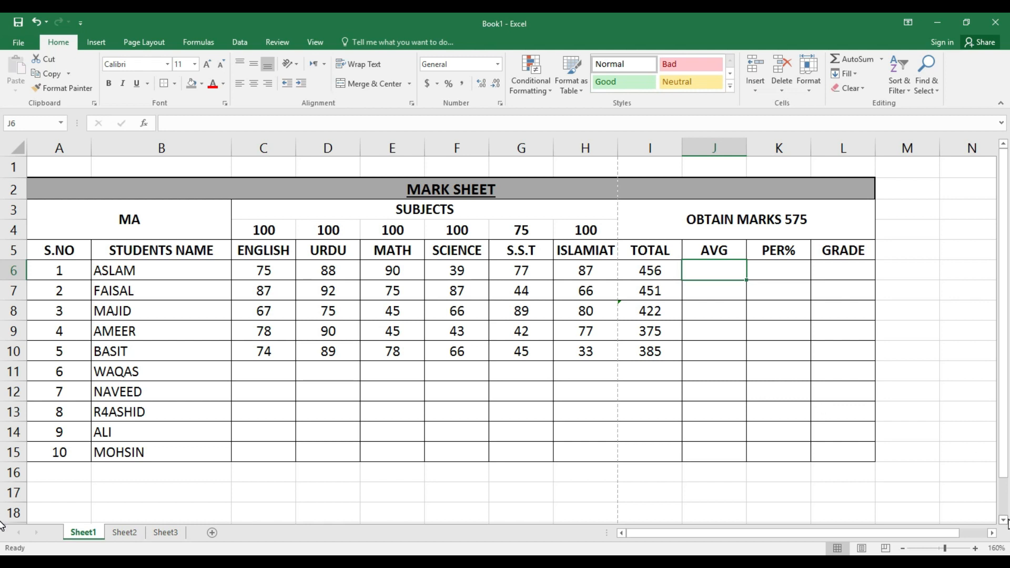
scroll(1005, 520, down, 2)
scroll(1004, 520, down, 1)
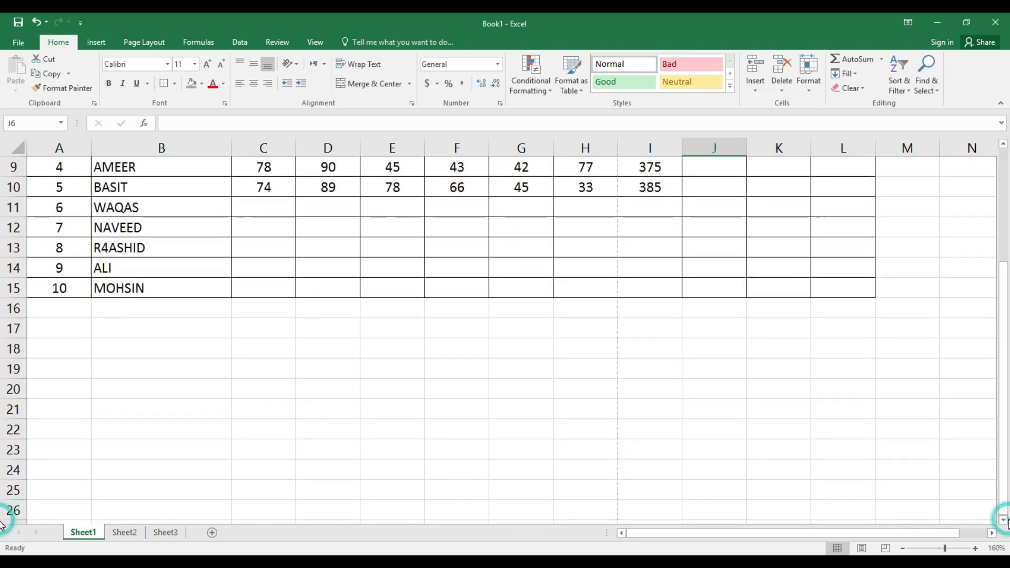
Start an example in the blank area beside the mark sheet, with "Teams" in O7 and 2 in P7
click(978, 550)
click(977, 550)
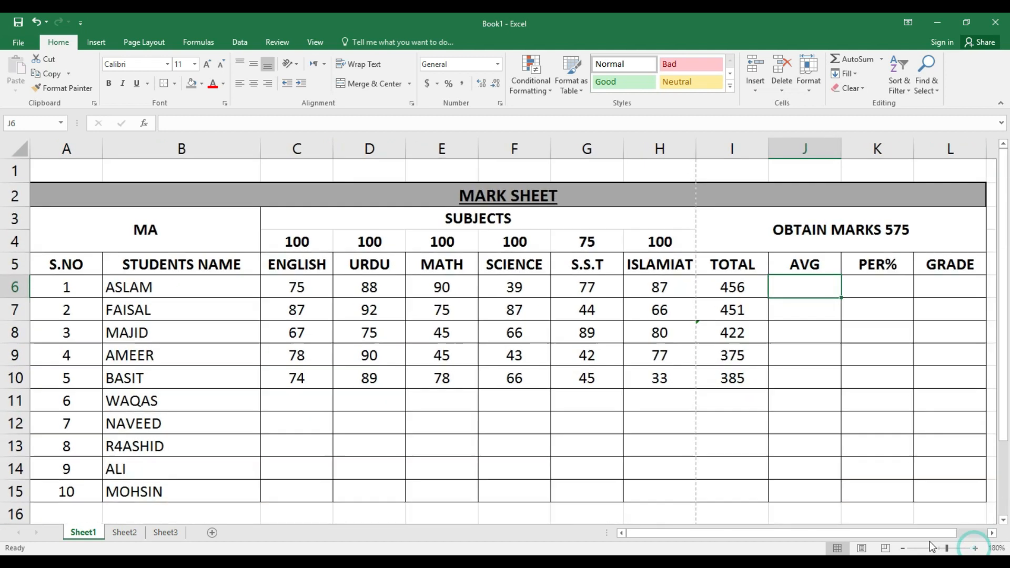
click(908, 535)
drag(907, 535, 975, 534)
click(992, 533)
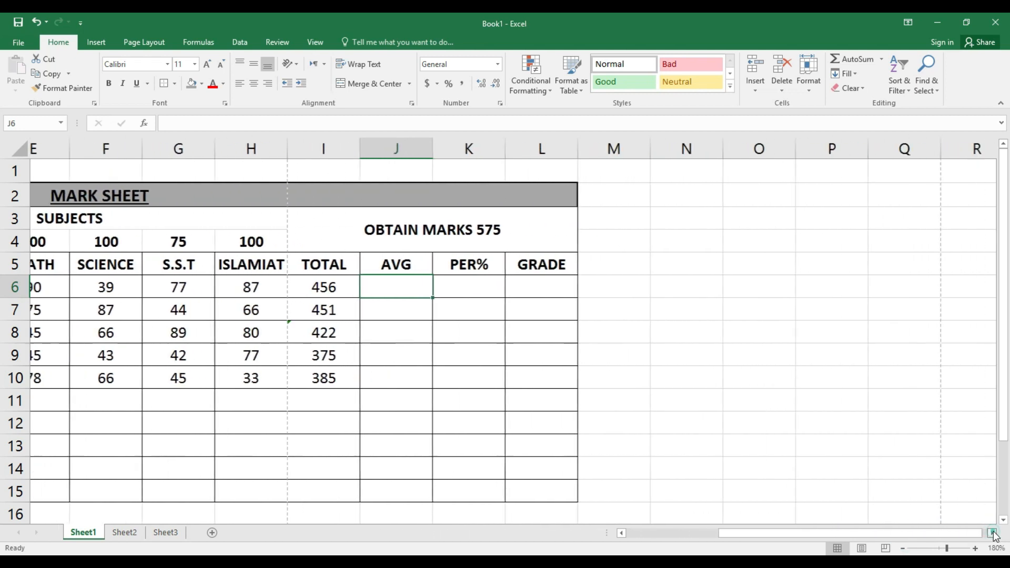
click(702, 323)
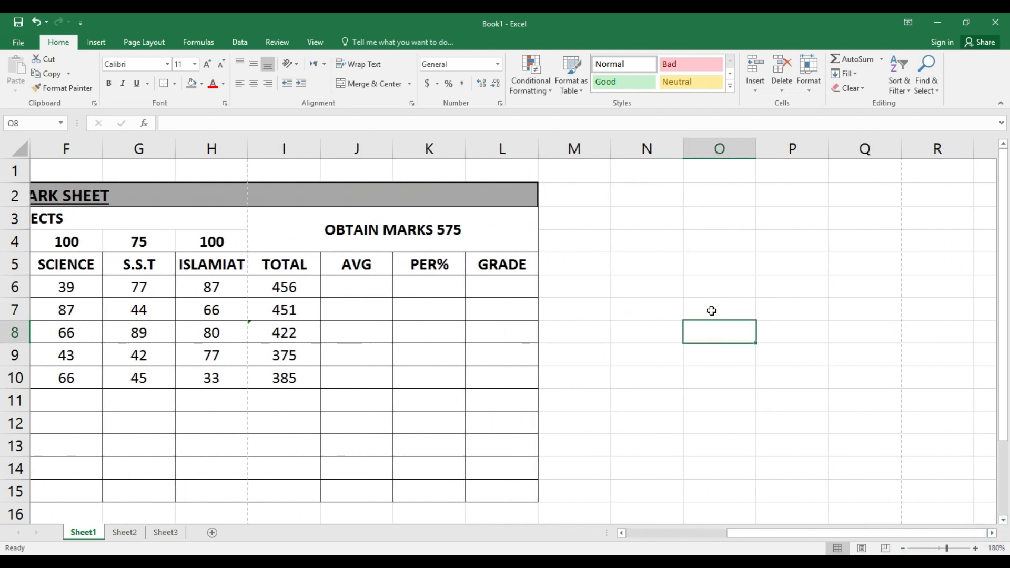
click(711, 311)
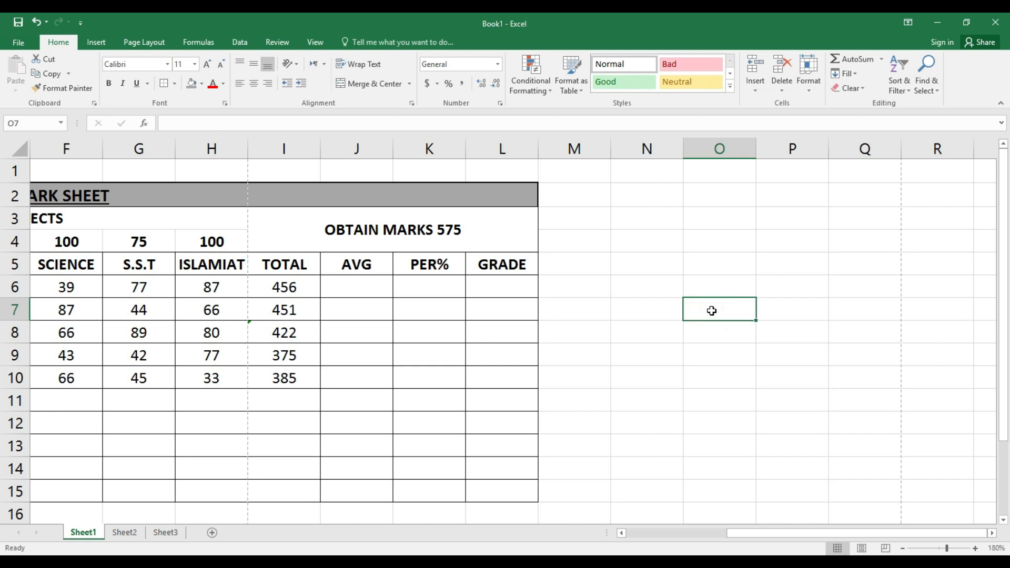
text(tEAM)
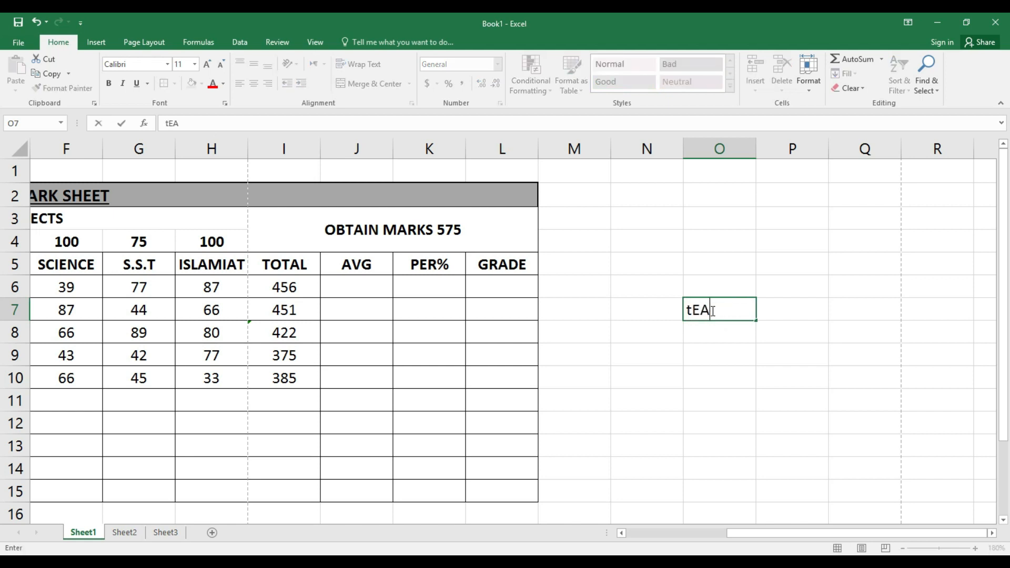
key(BackSpace)
key(BackSpace)
key(BackSpace)
key(BackSpace)
text(Teams)
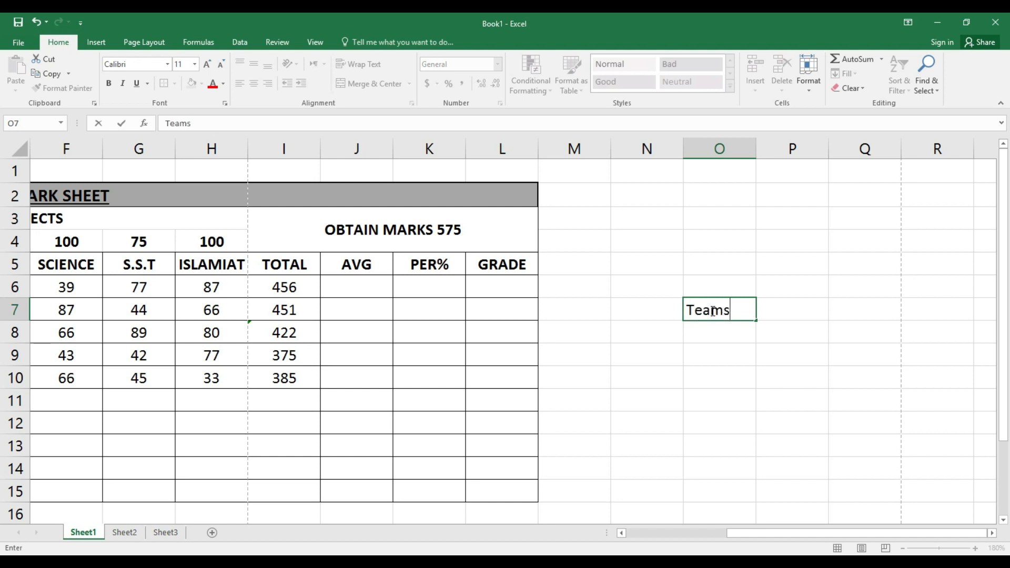
key(Tab)
text(2)
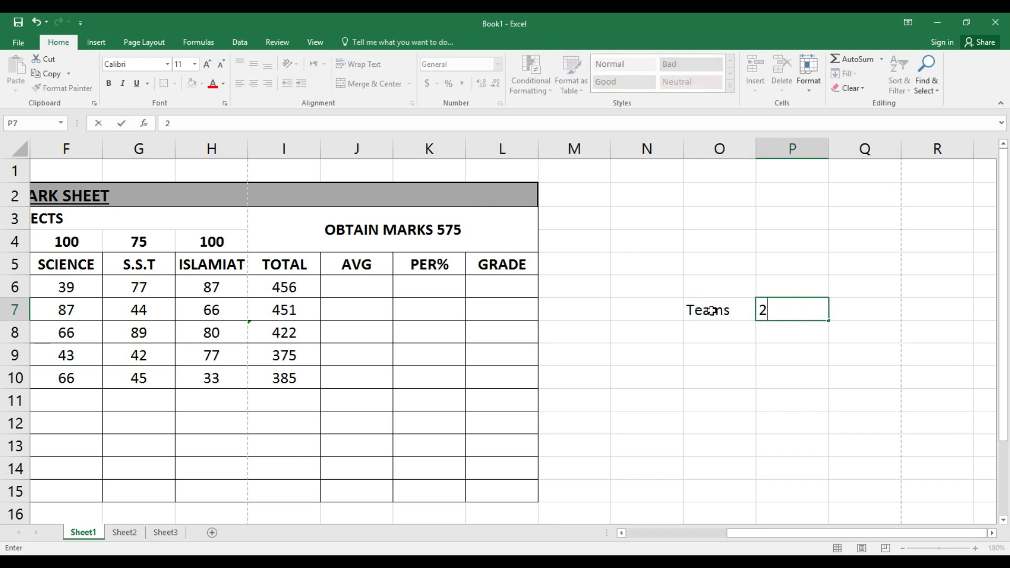
key(Return)
Number the example's team rows by entering 1 in N7 and 2 in N8
key(Left)
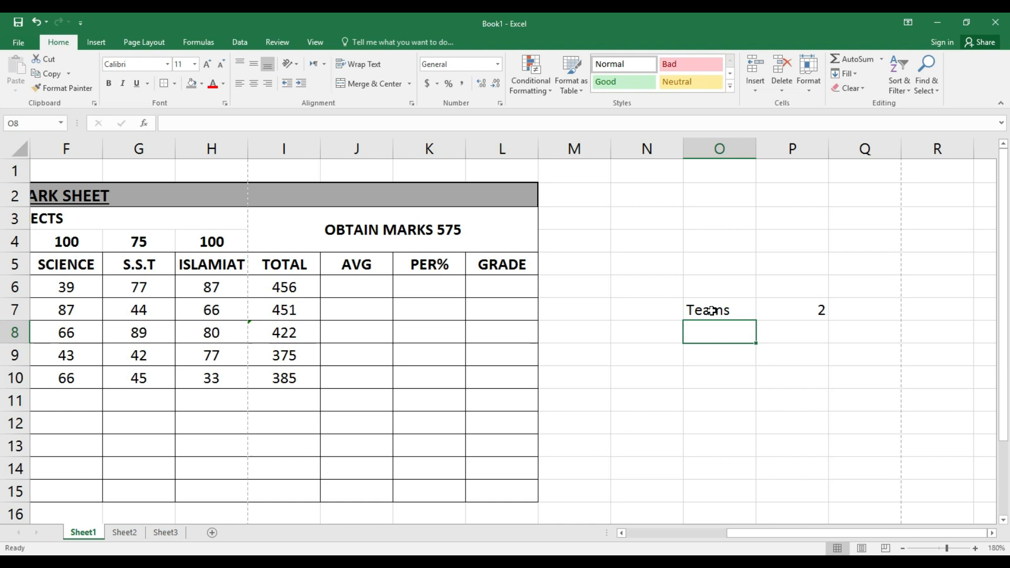
key(Left)
key(Up)
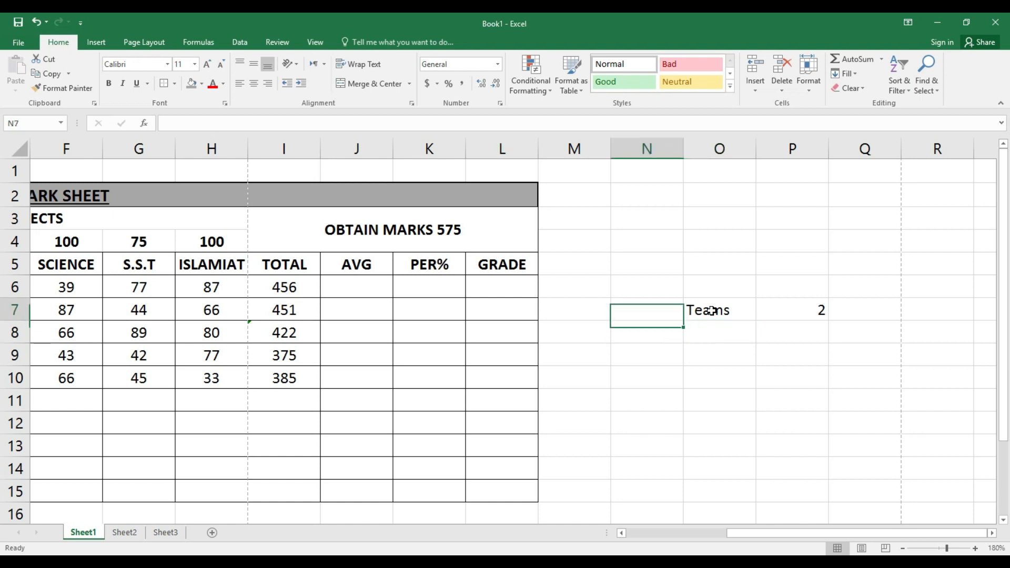
text(1)
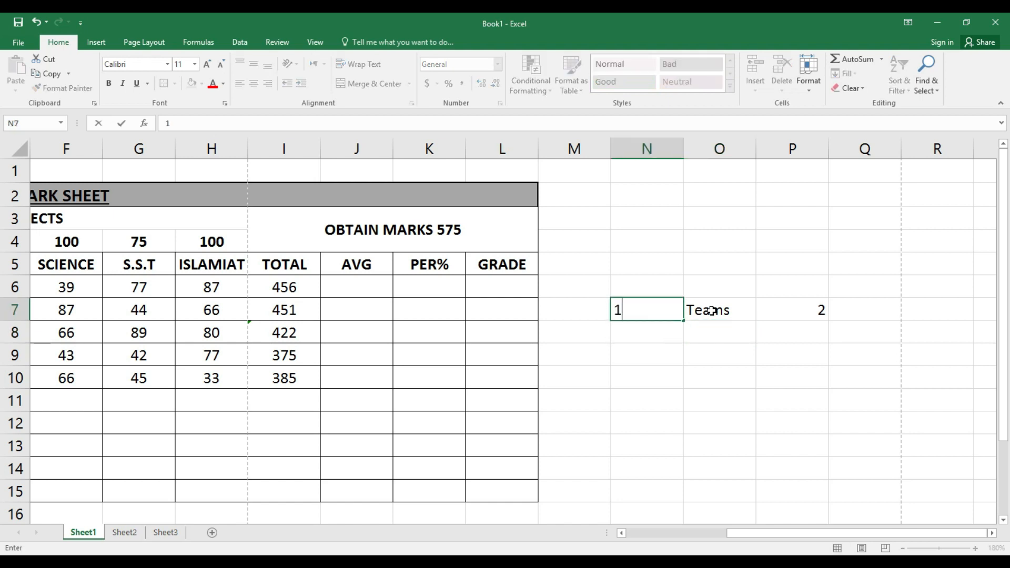
key(Return)
text(2)
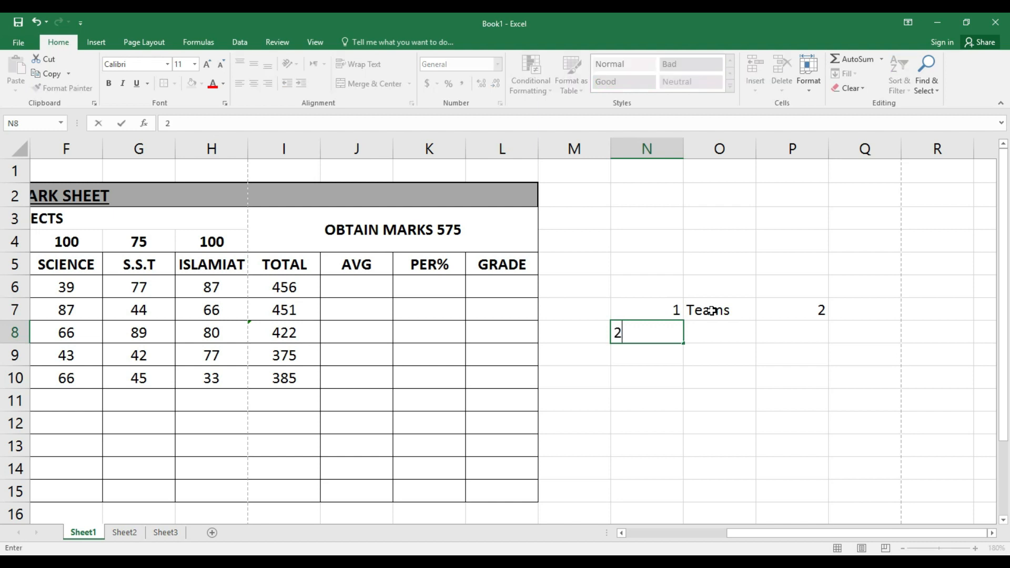
key(Tab)
Copy the "Teams" label from O7 into O8
key(Up)
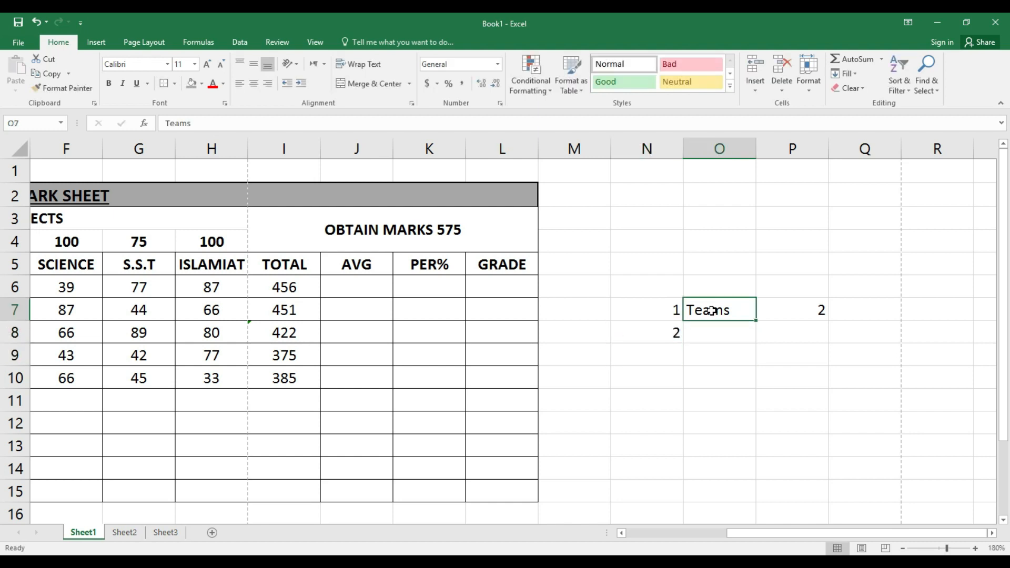
key(ctrl+c)
key(Down)
key(ctrl+v)
key(Right)
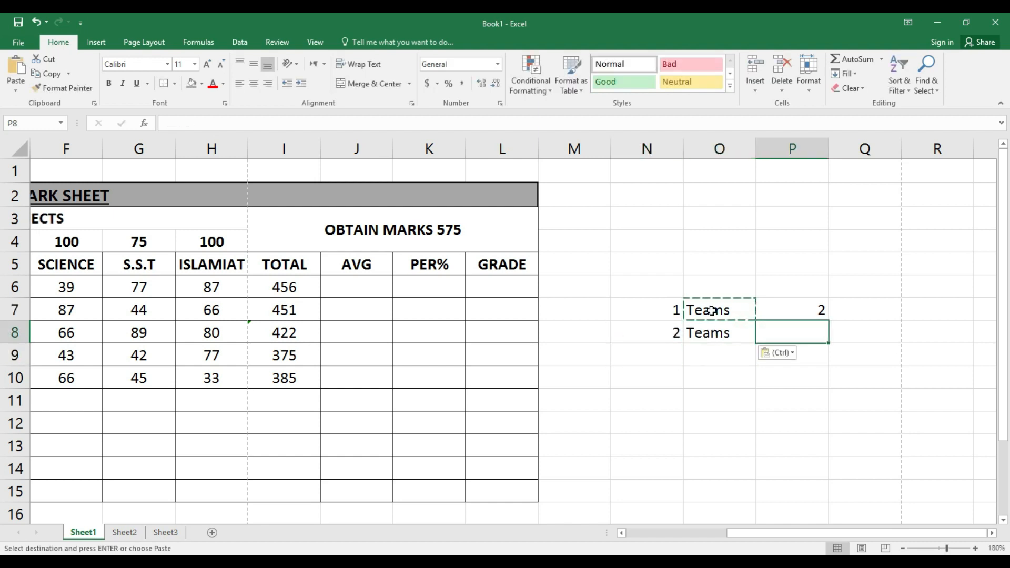
Shorten the labels in O7 and O8 to "Team"
key(Left)
key(Up)
key(Up)
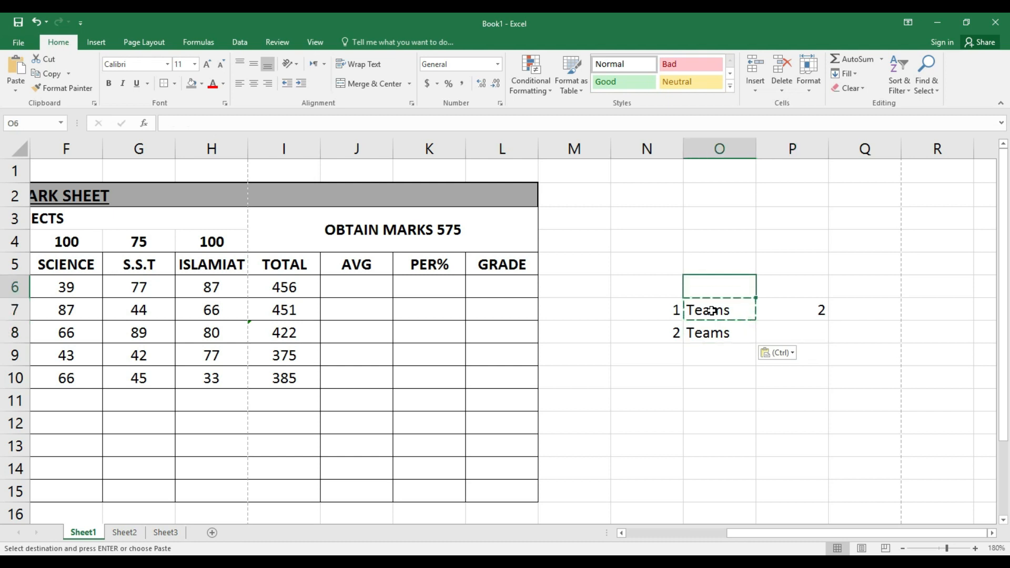
key(Down)
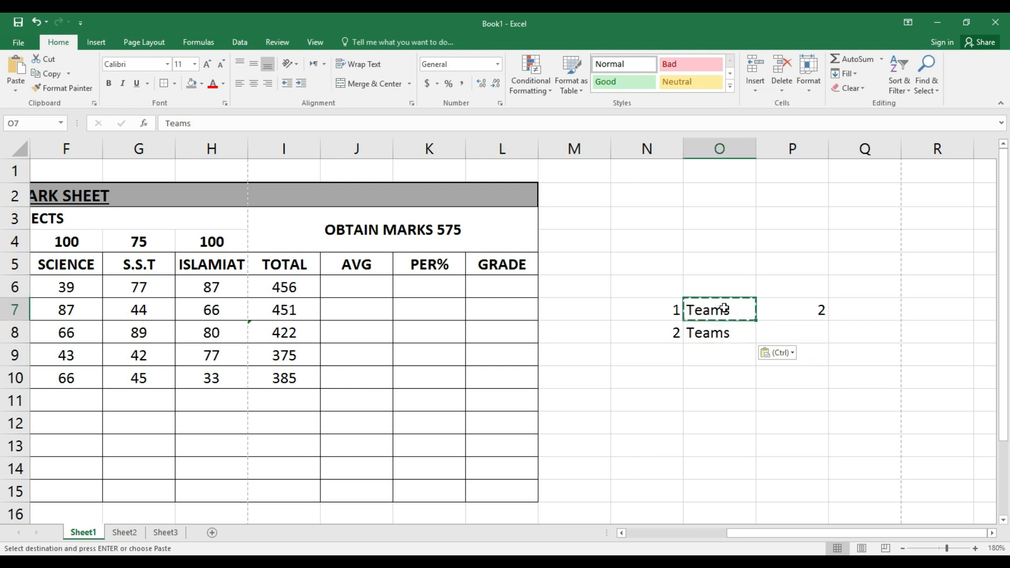
double_click(735, 313)
key(BackSpace)
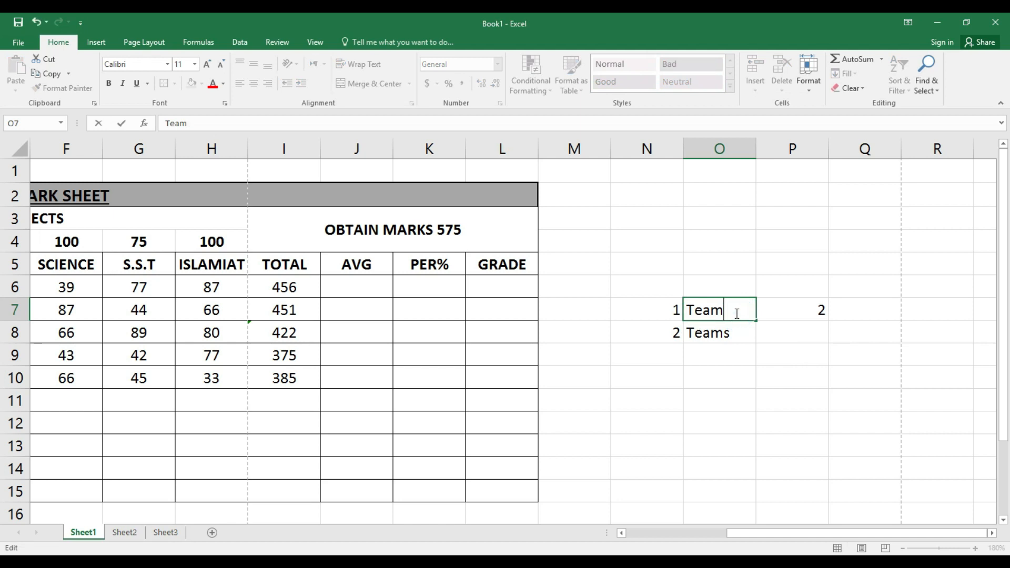
double_click(732, 335)
key(BackSpace)
click(729, 377)
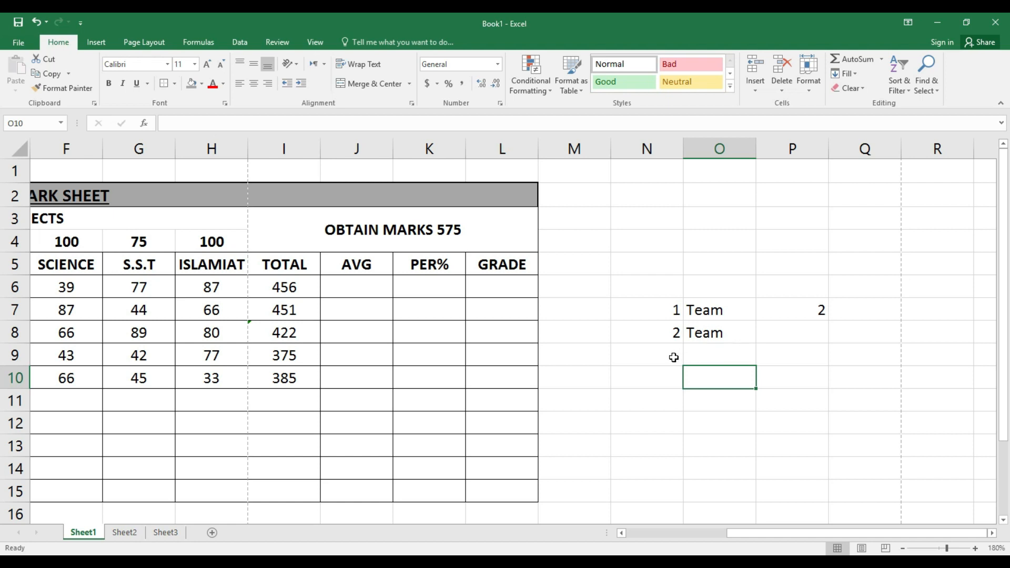
Enter "Players" in N10 and the player count 11 in O10
click(660, 380)
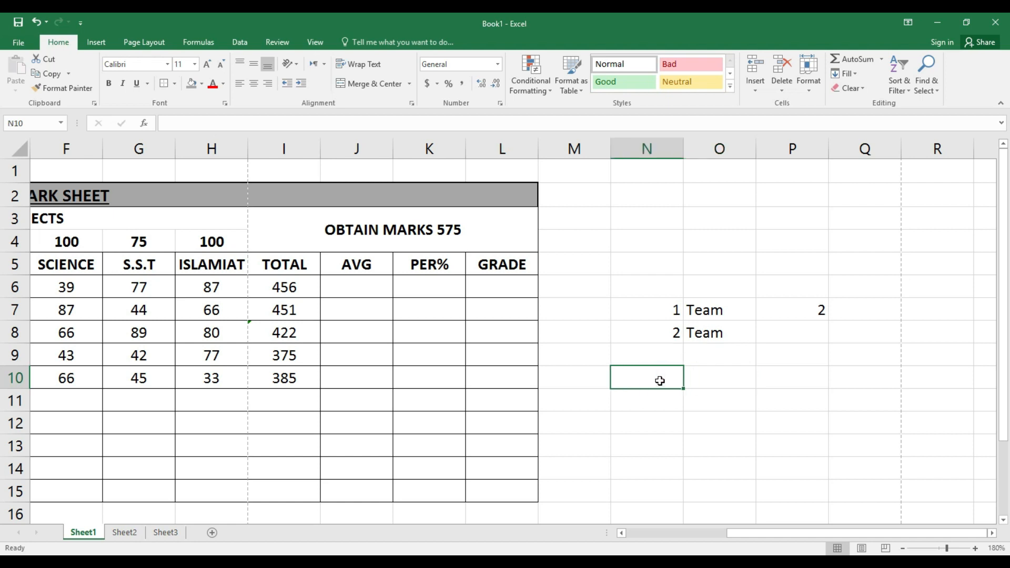
text(Players)
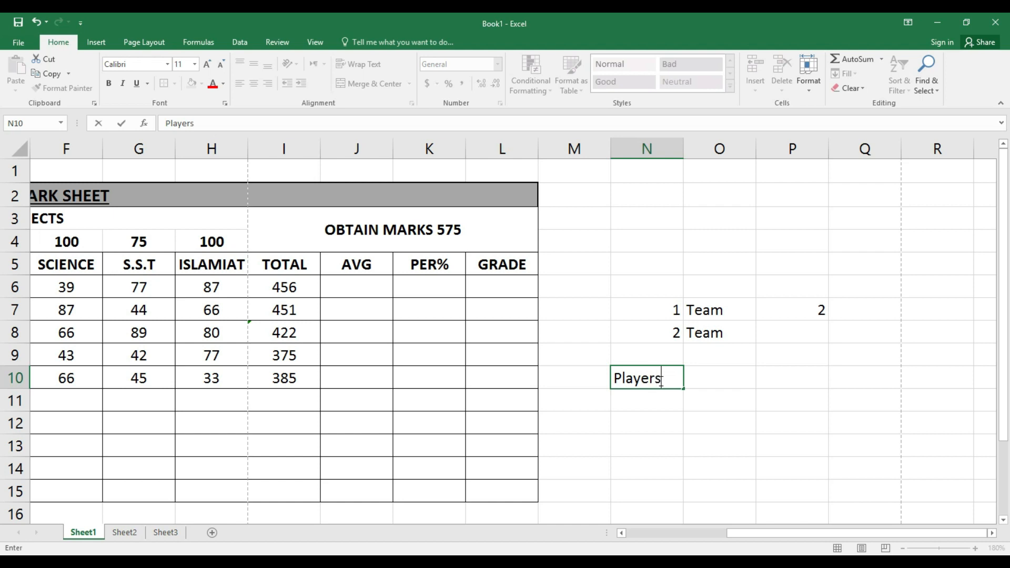
key(ctrl+Return)
key(Tab)
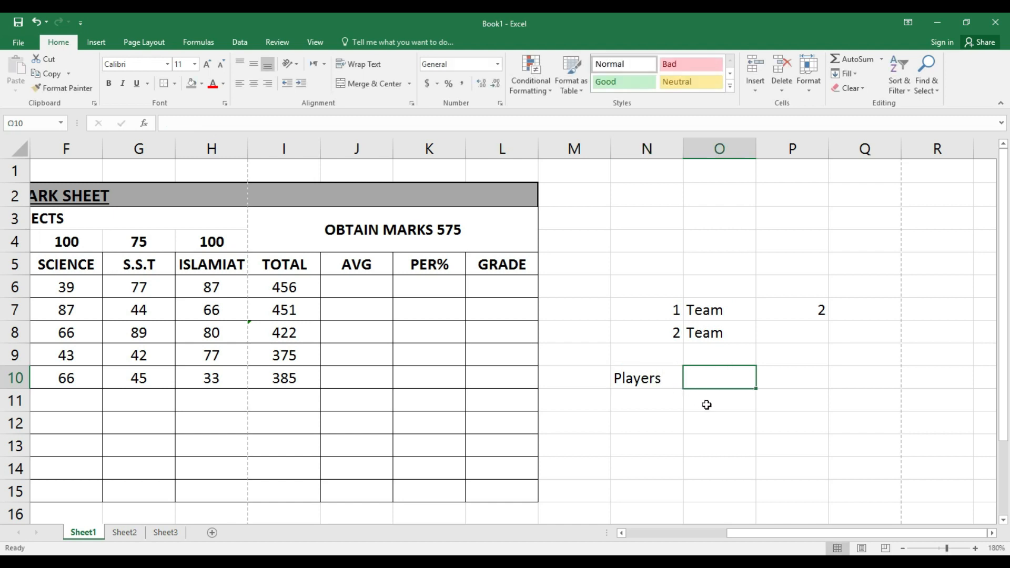
text(11)
key(Return)
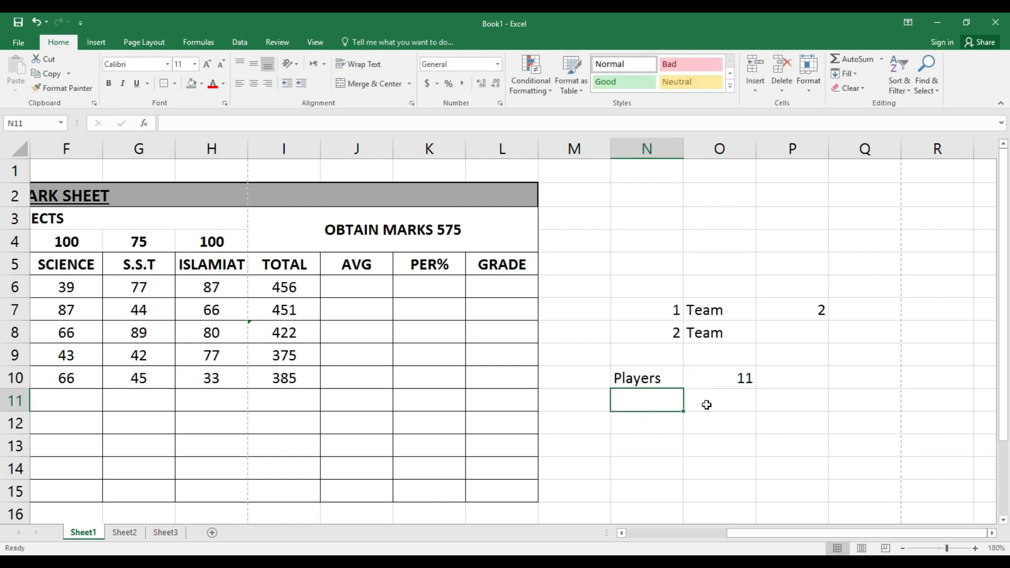
Copy the "Players" label from N10 into N11 and enter 11 in O11
key(Up)
key(ctrl+c)
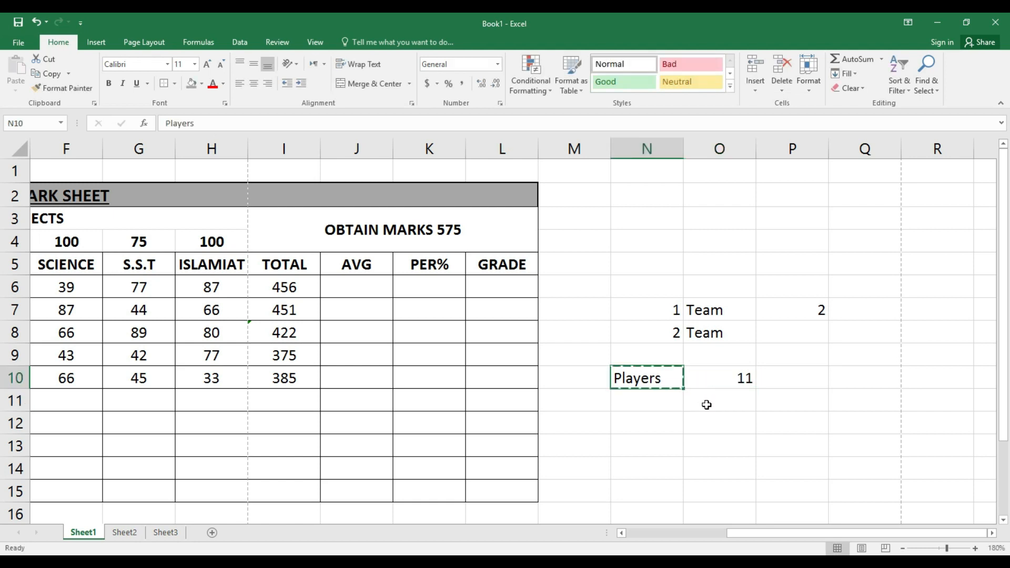
key(Down)
key(ctrl+v)
key(Tab)
text(11)
key(Tab)
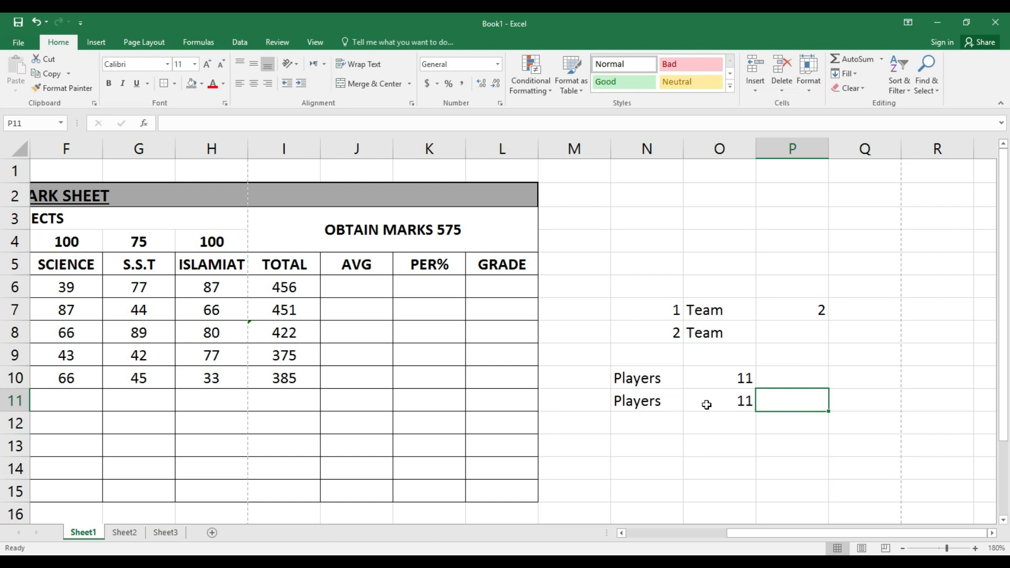
Name the two player rows by entering "Aus" in M10 and "Bag" in M11
click(771, 375)
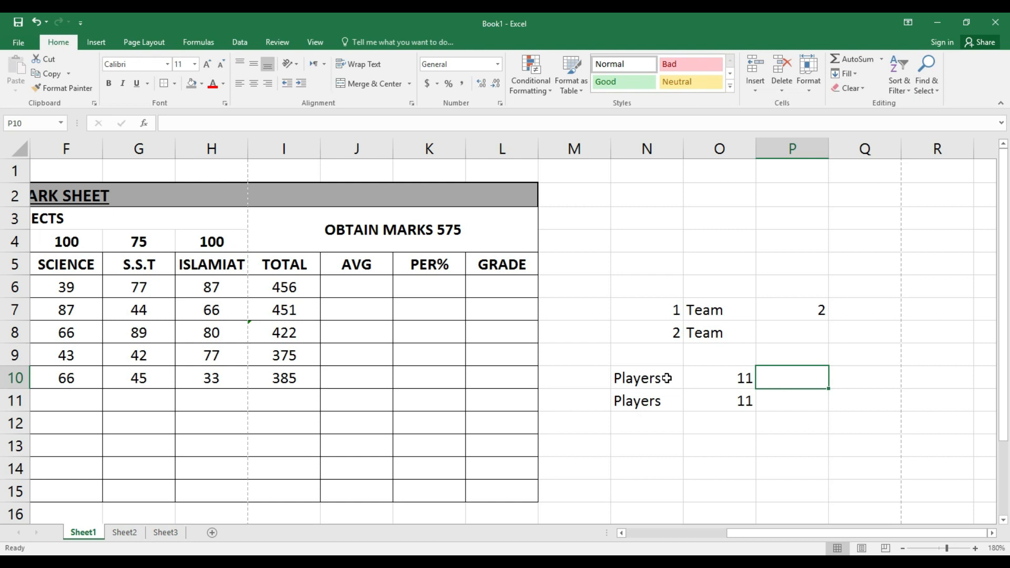
click(591, 377)
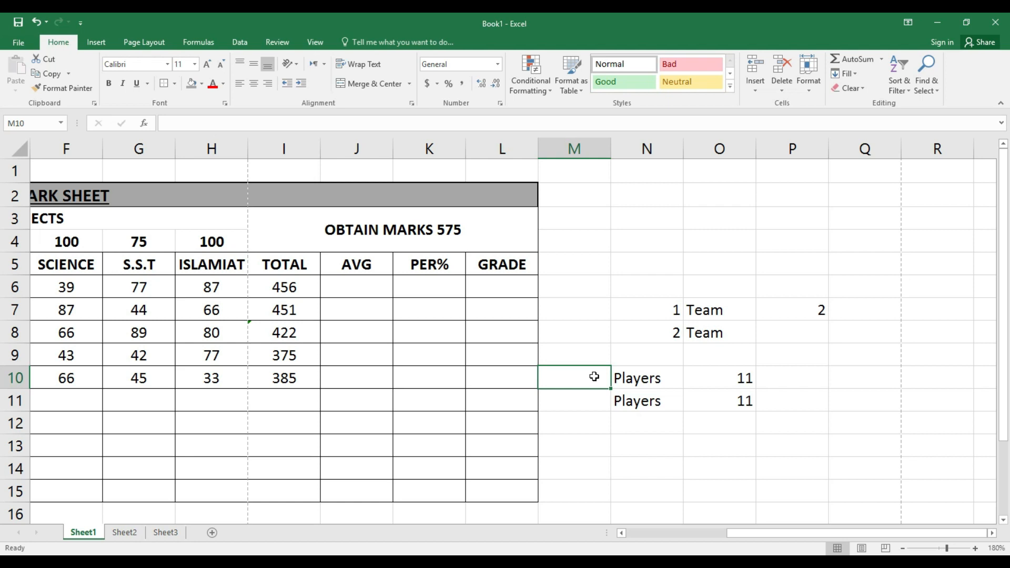
text(Aus)
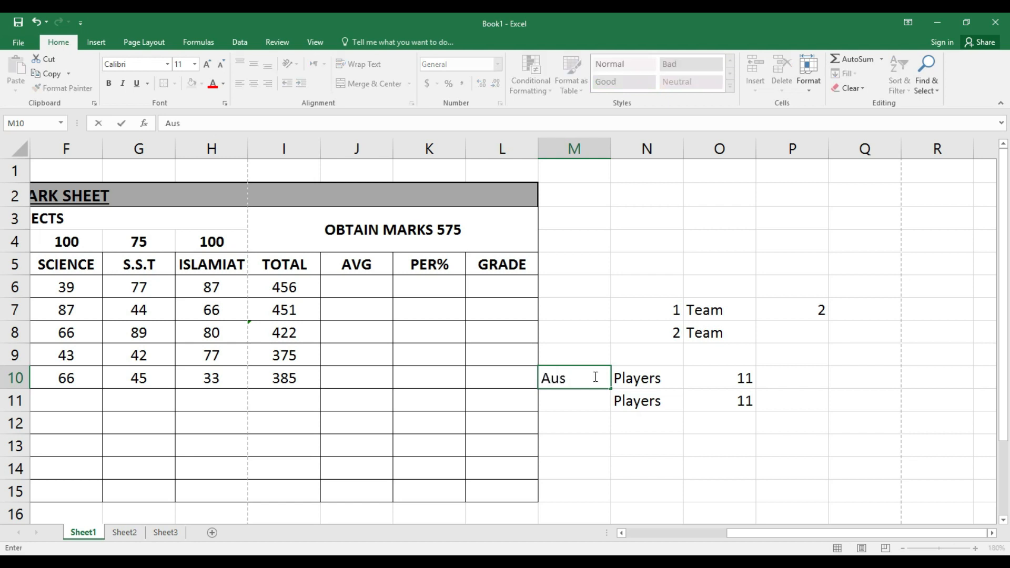
key(Return)
text(Bag)
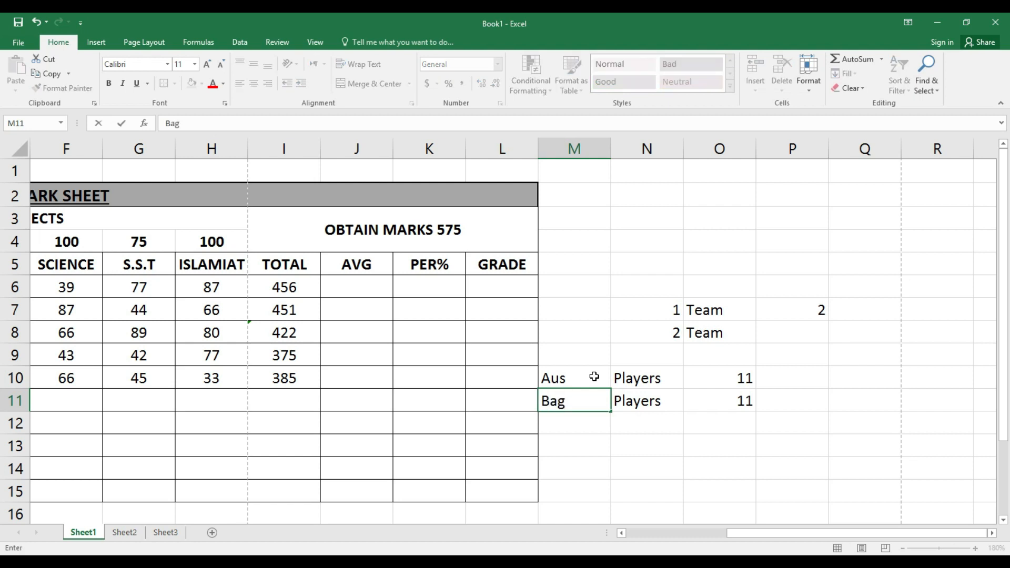
Enter "10 over" in P10 and the score 189 in Q10 for the Aus row
click(793, 375)
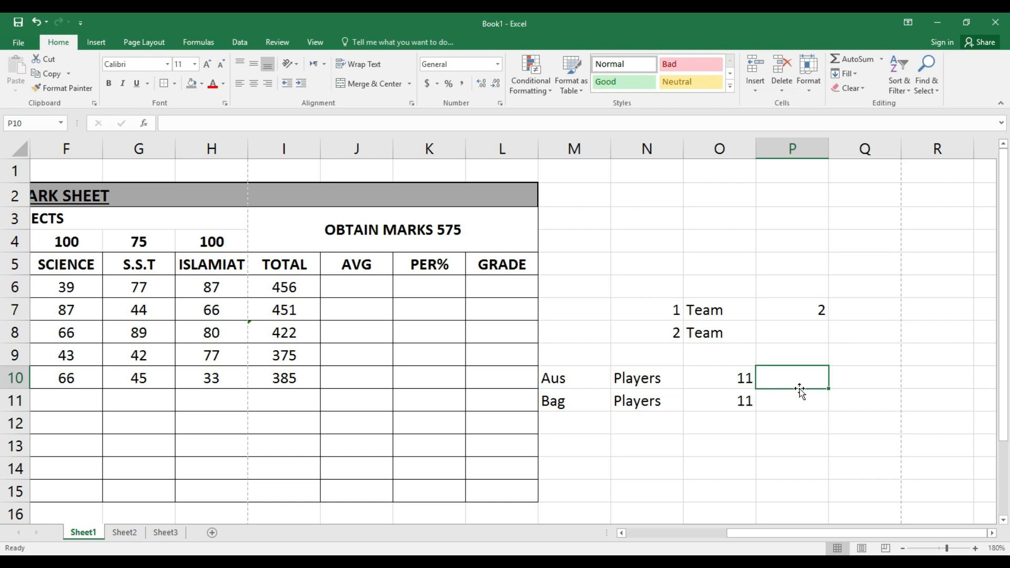
text(10)
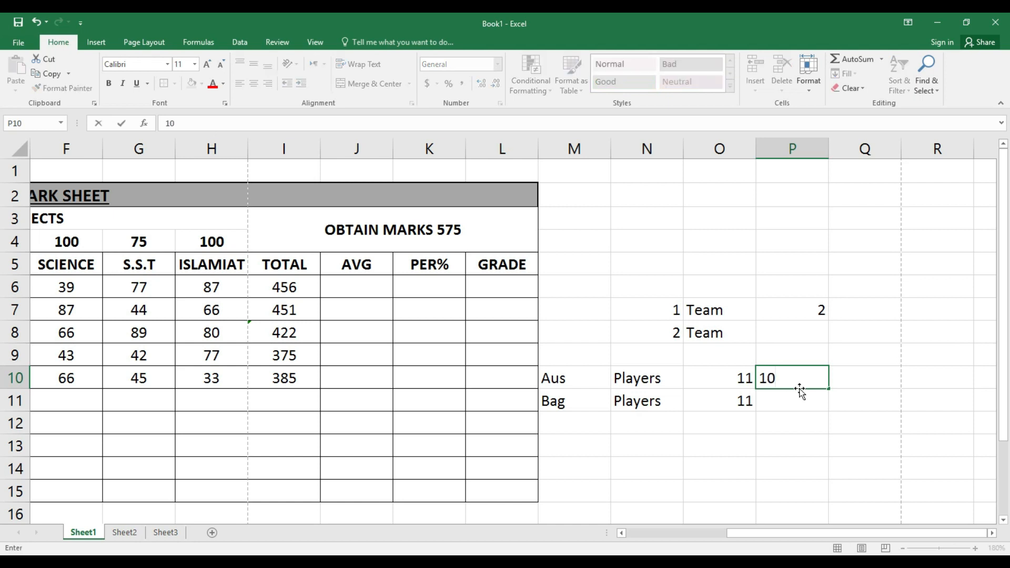
text( over)
key(Tab)
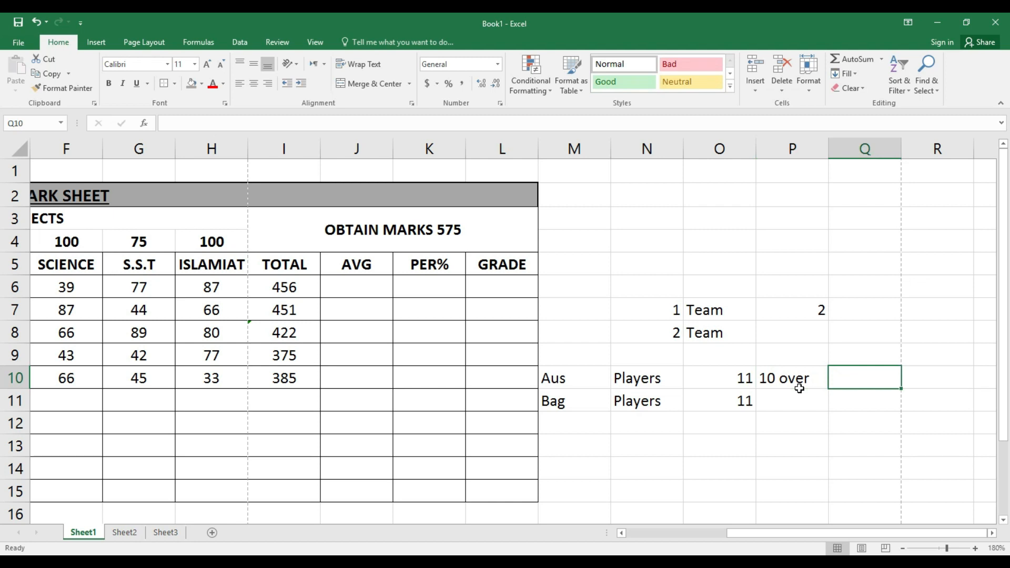
text(189)
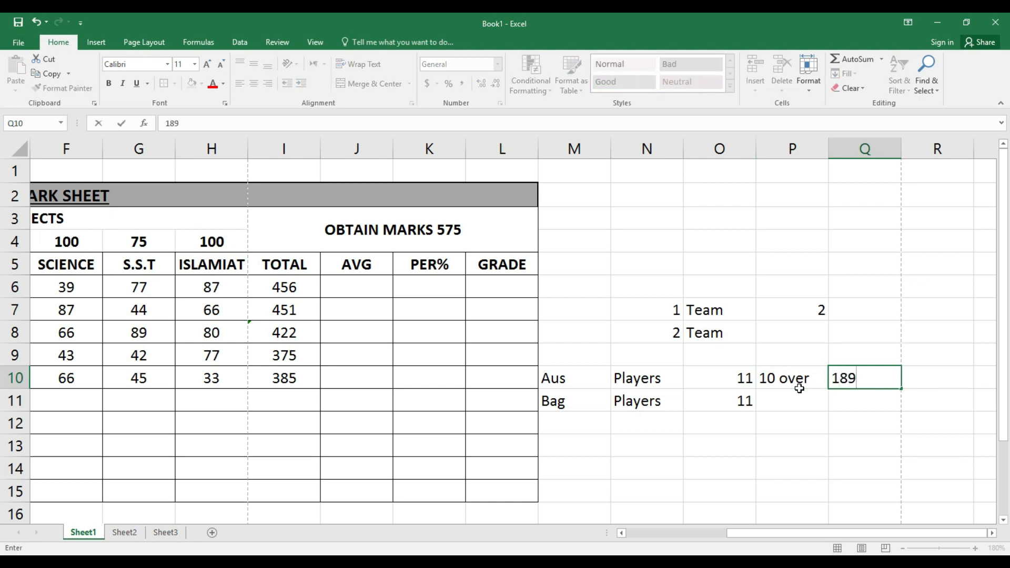
key(Tab)
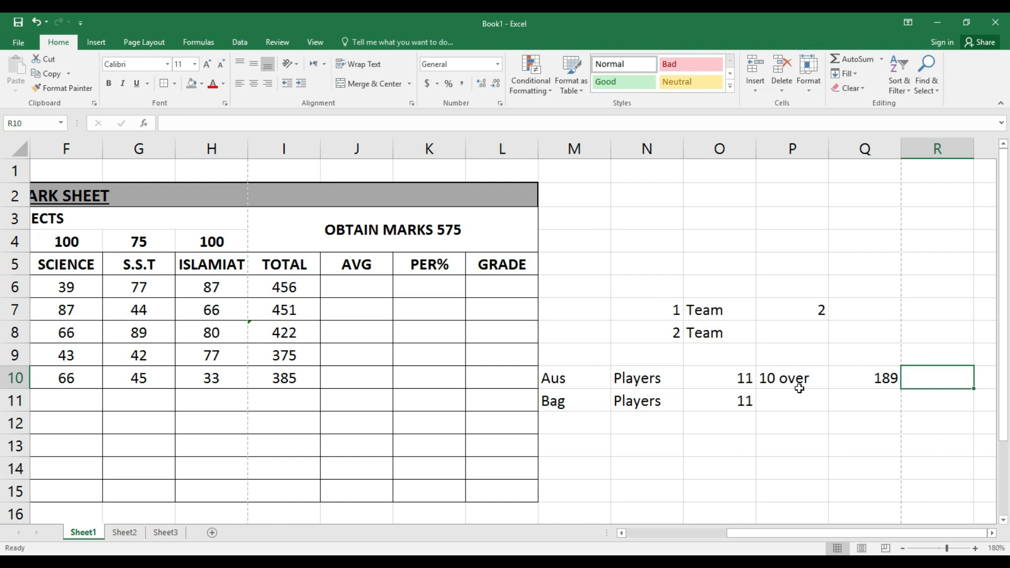
key(Down)
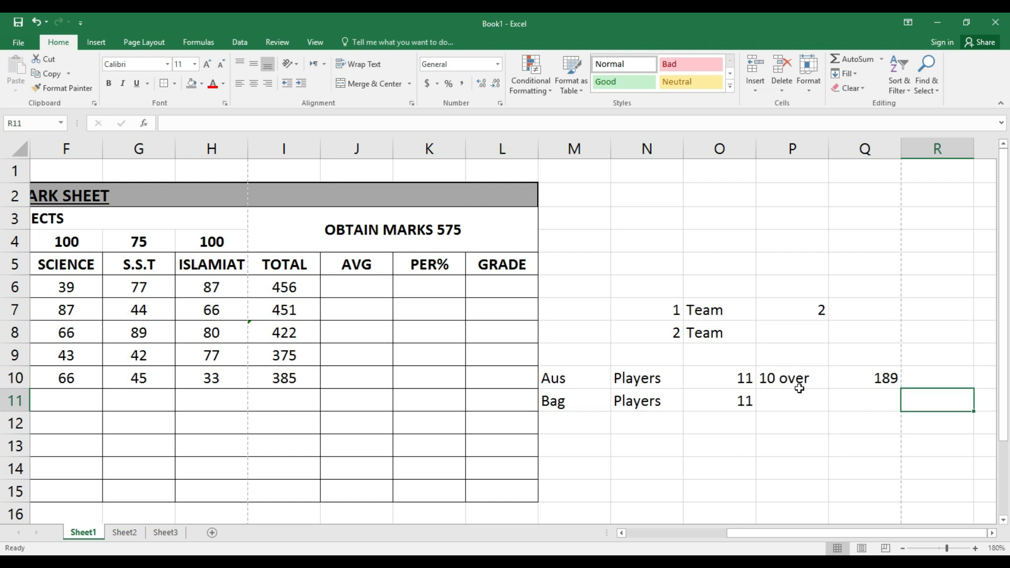
Enter "10 over" in P11 and the score 70 in Q11 for the Bag row
click(799, 390)
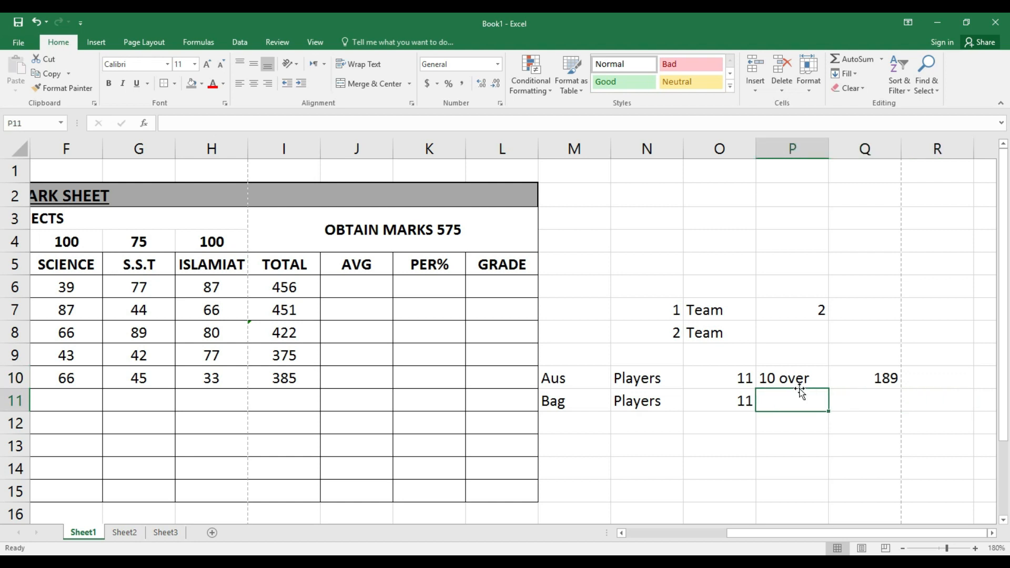
text(10 )
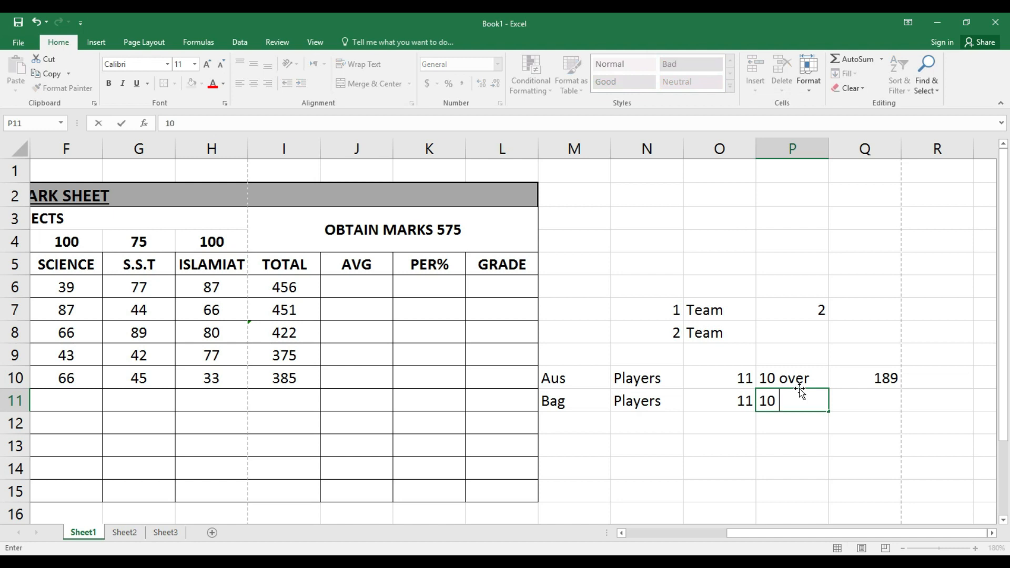
text(over)
key(Tab)
text(70)
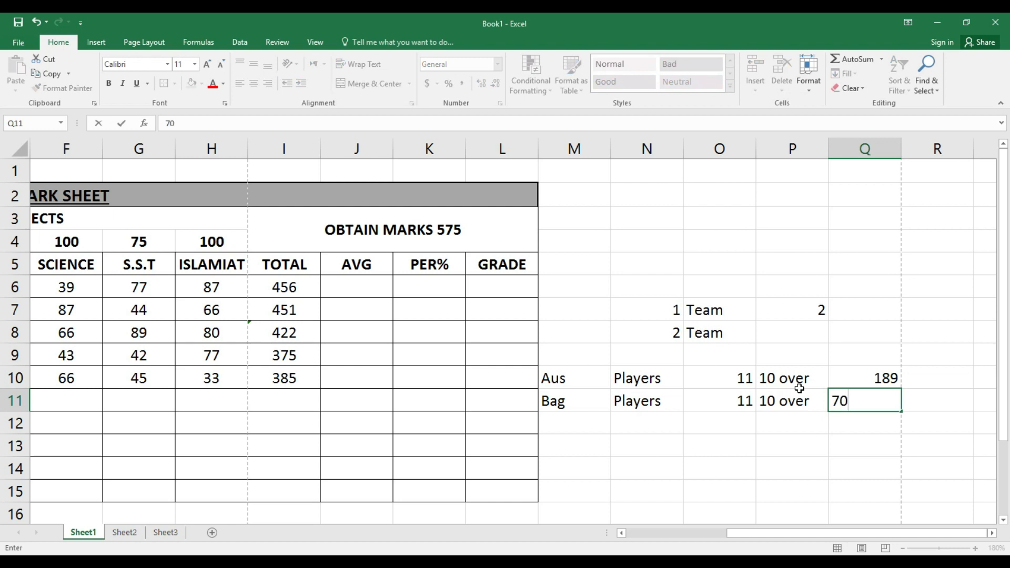
key(Tab)
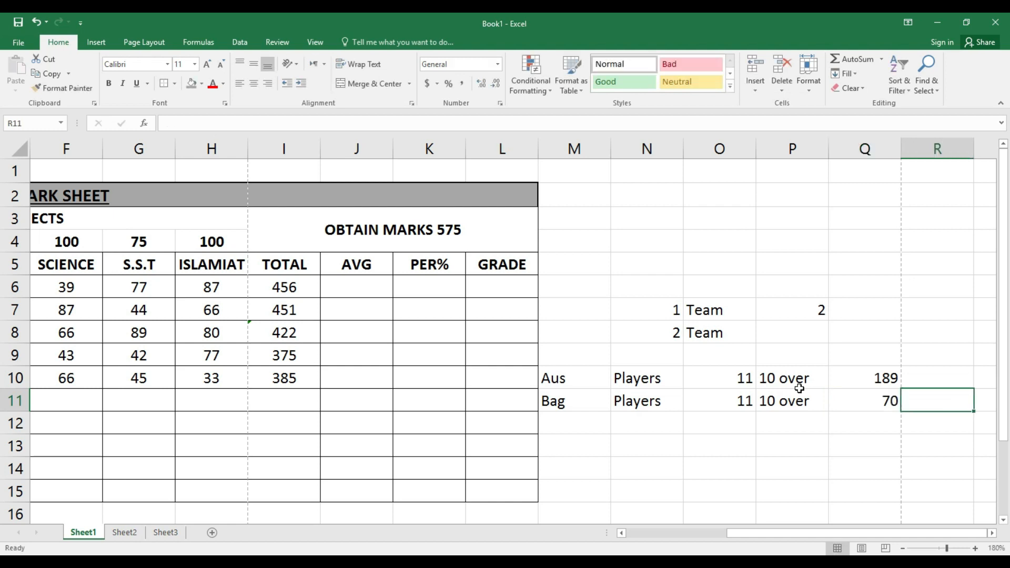
text(5)
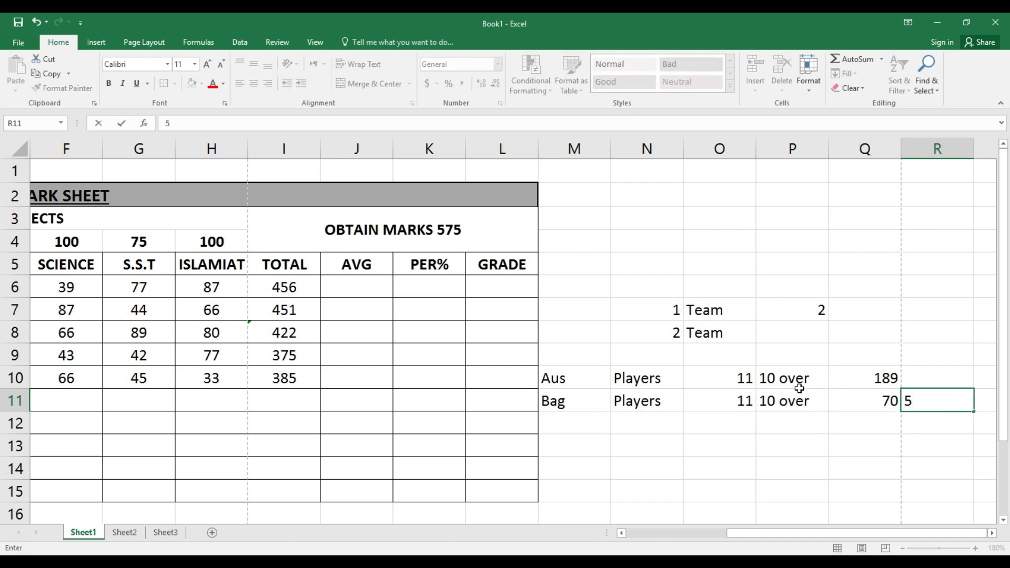
key(Return)
key(Up)
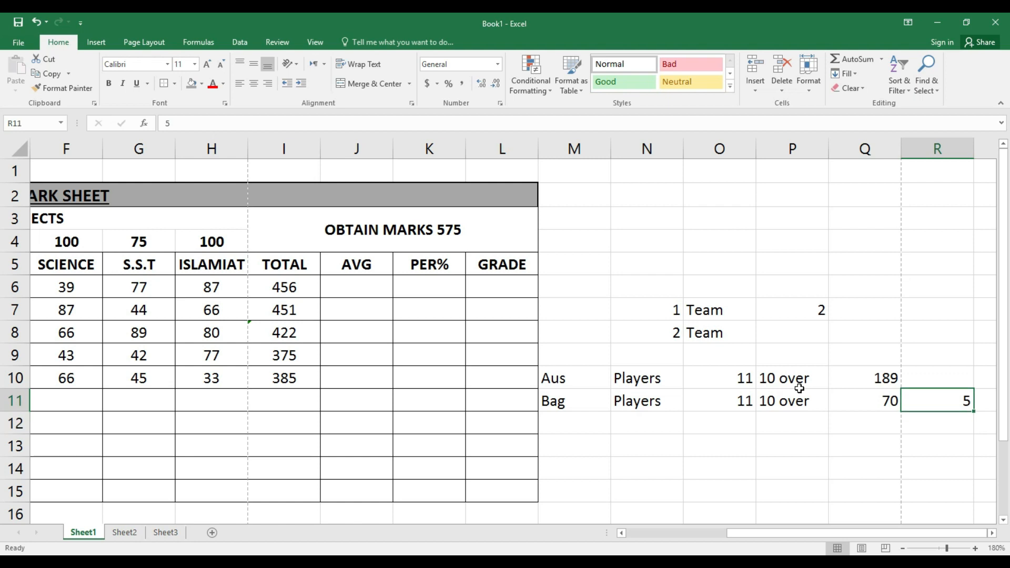
key(Right)
key(Left)
Enter the note "out 5 players" in R11 for the Bag row
text(ou)
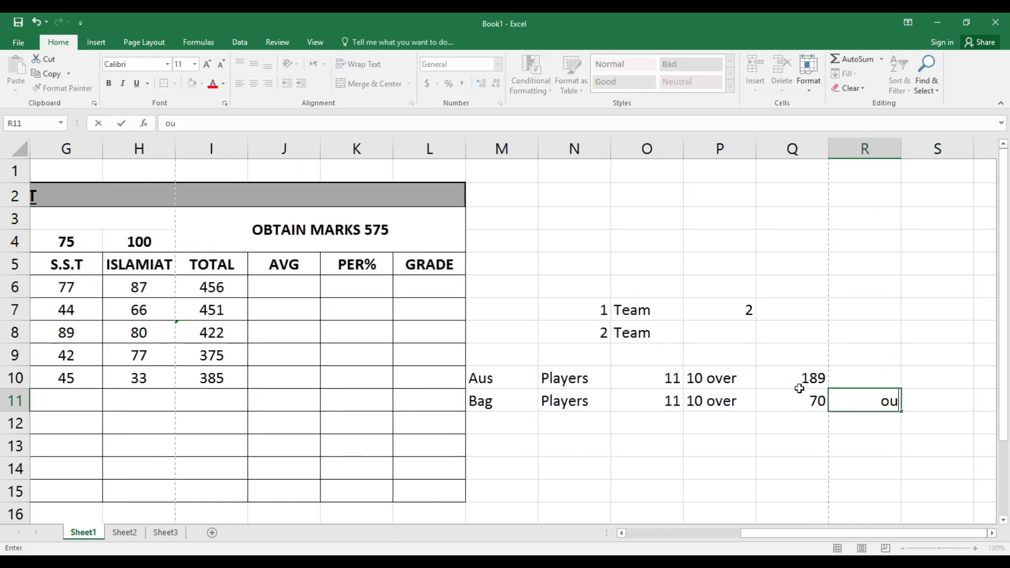
text(t 5 playe)
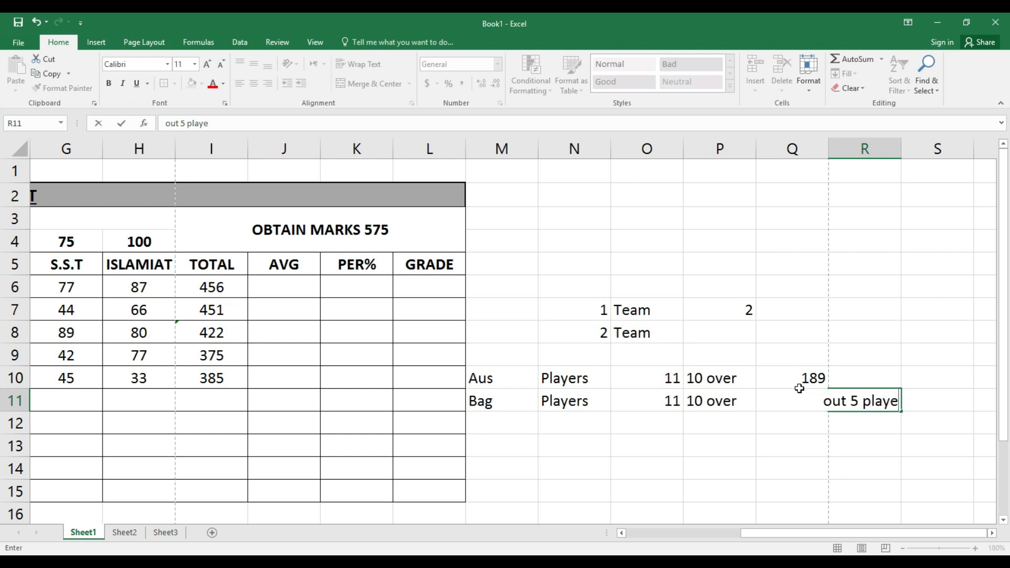
text(rs)
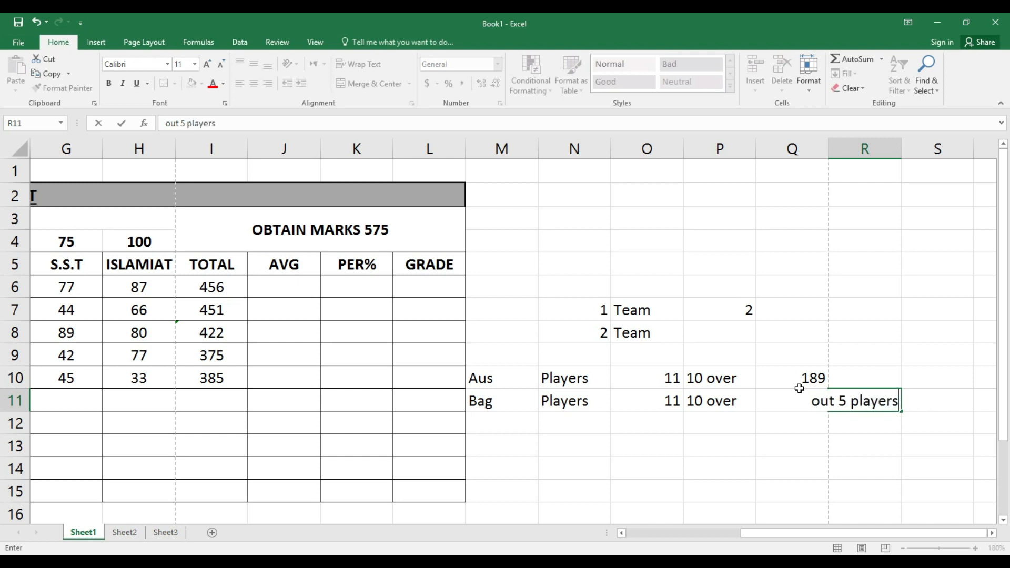
click(868, 481)
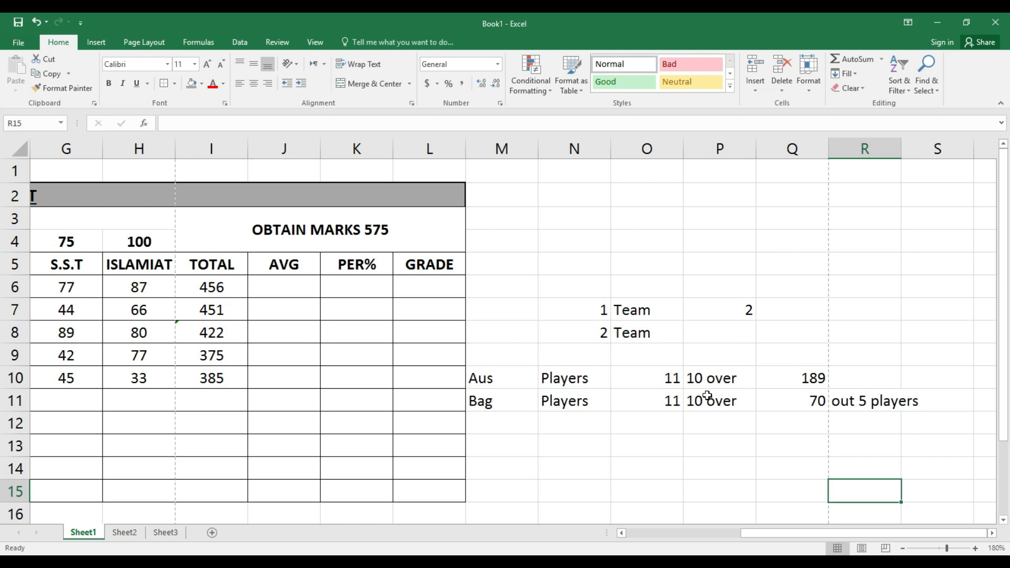
Compare the overs, player counts and scores of the Aus and Bag rows
click(717, 411)
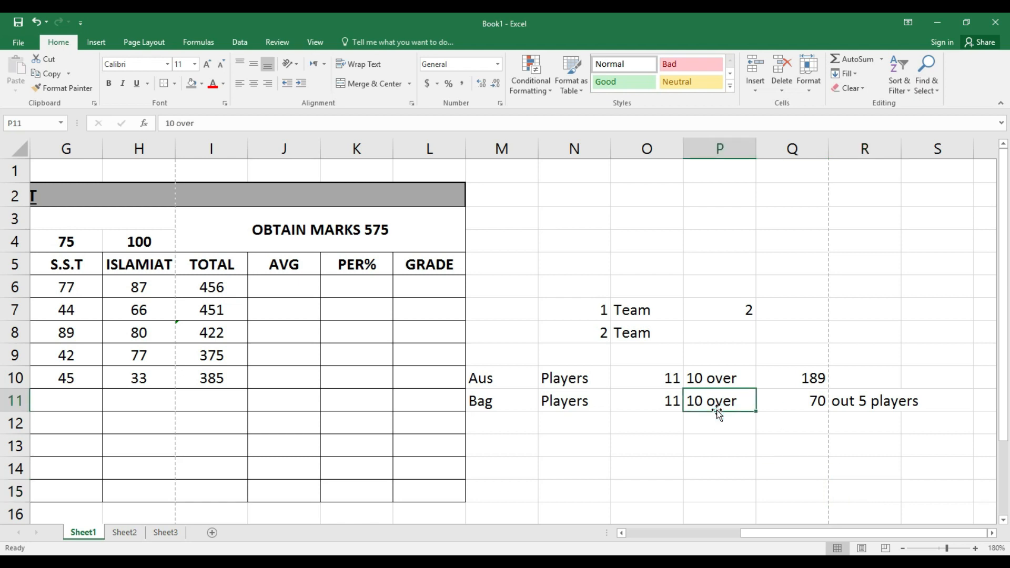
click(719, 380)
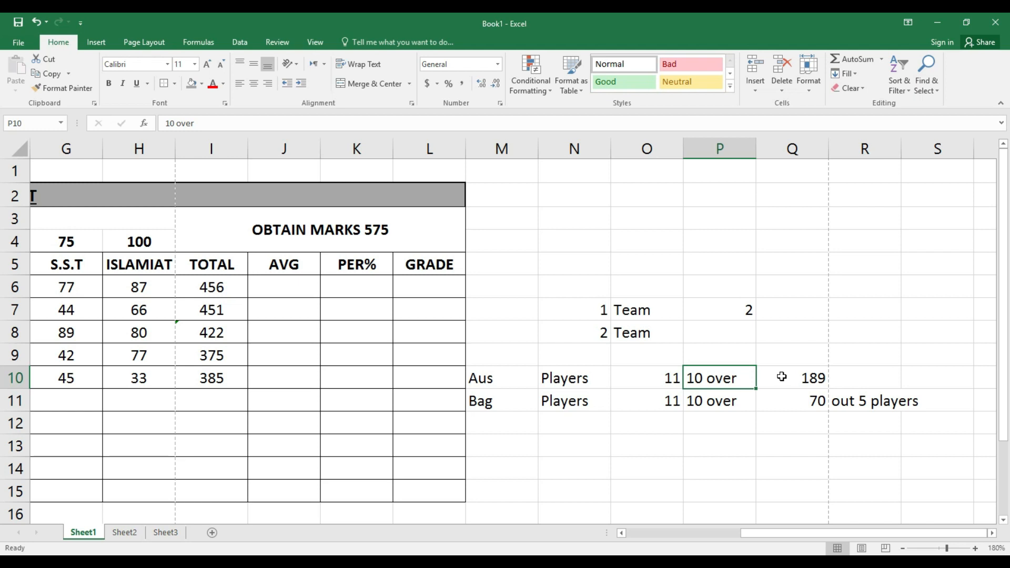
click(775, 402)
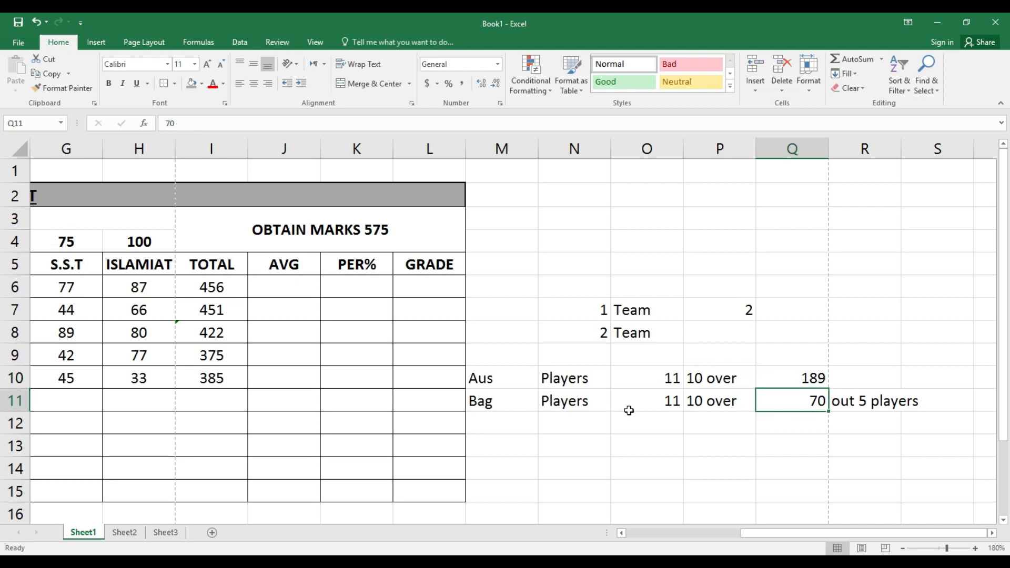
click(596, 409)
click(661, 402)
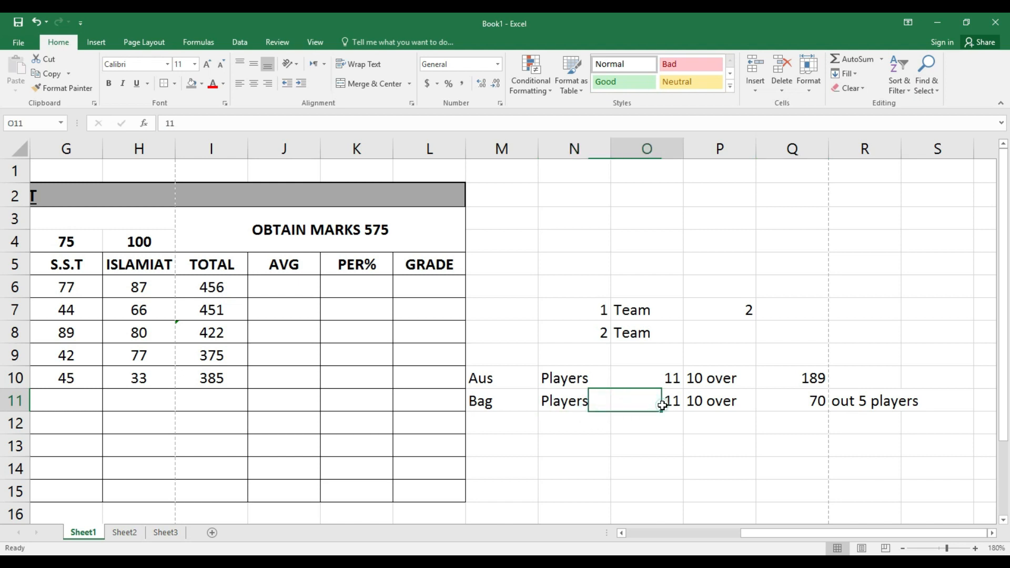
click(710, 403)
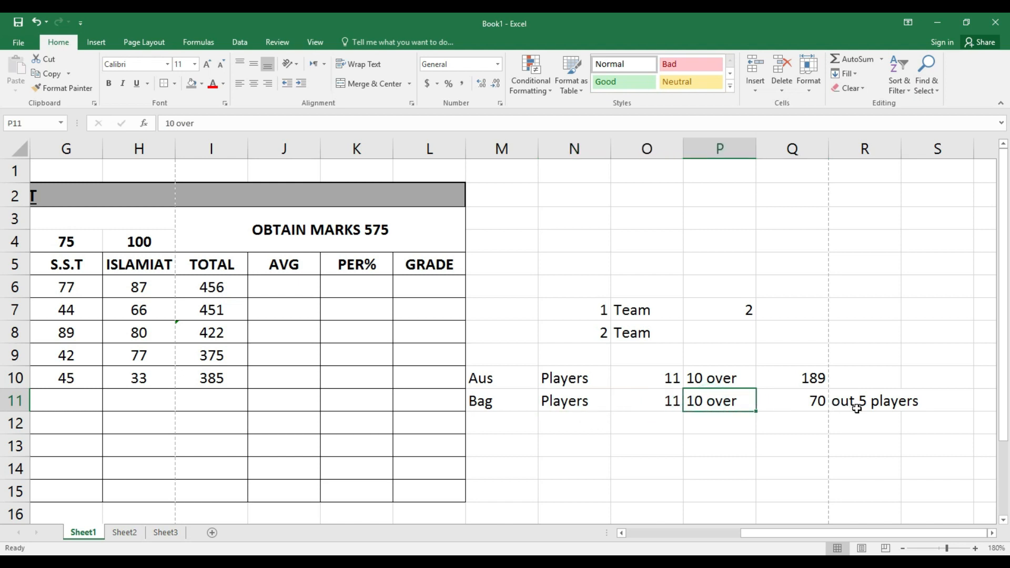
click(806, 377)
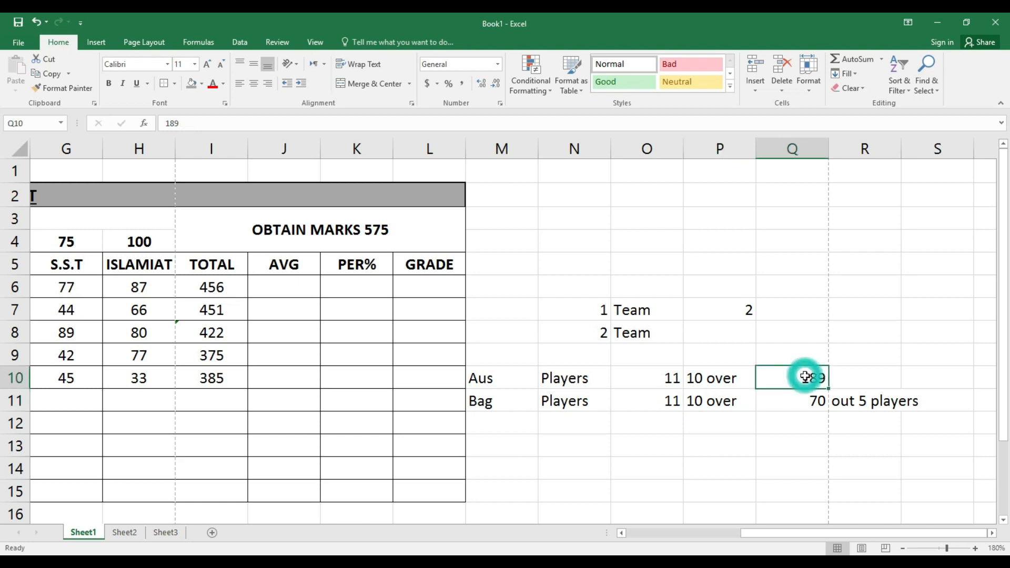
click(815, 400)
click(809, 378)
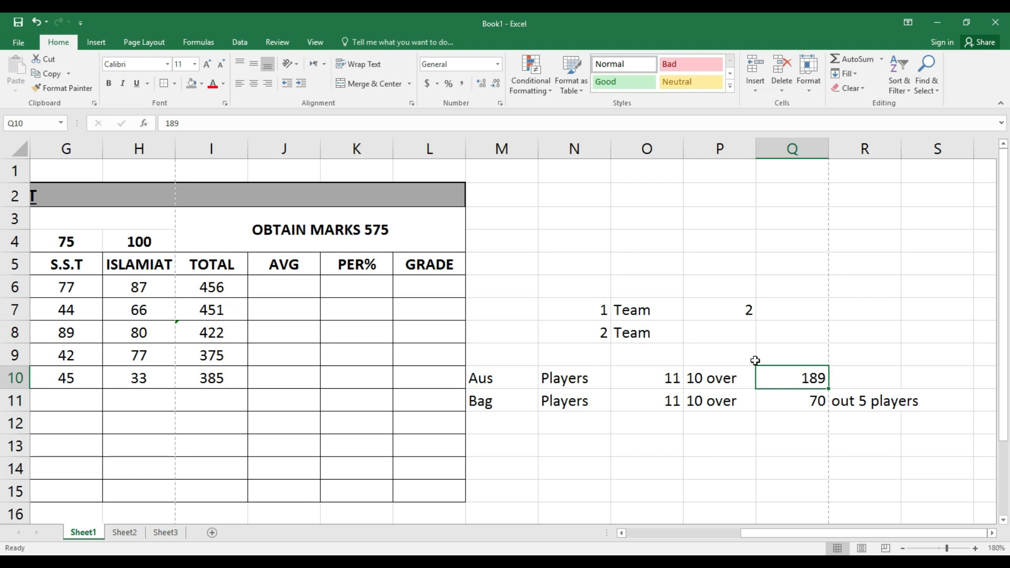
Clear the cricket team example from the range M6:S12
drag(509, 282, 924, 433)
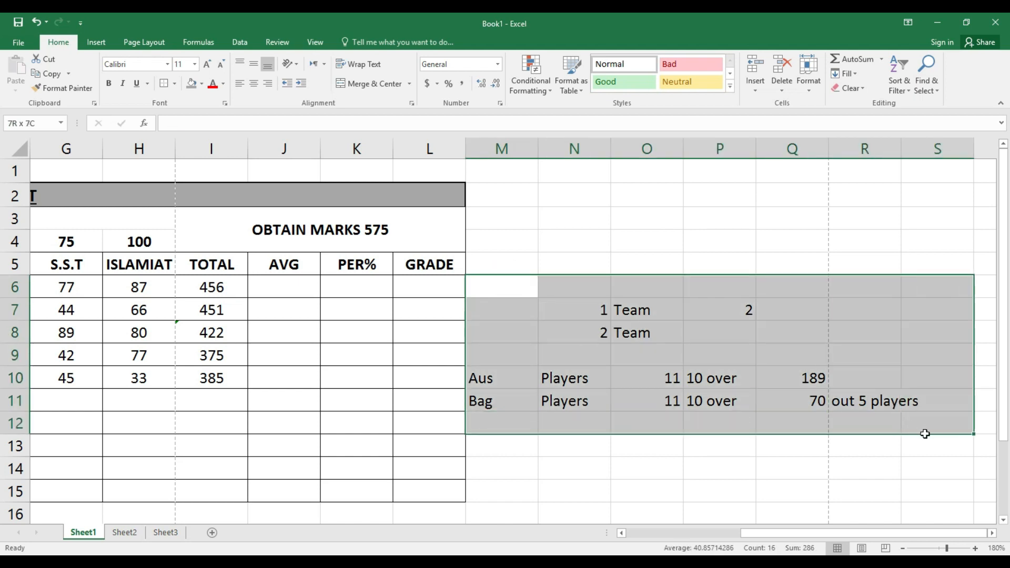
key(Delete)
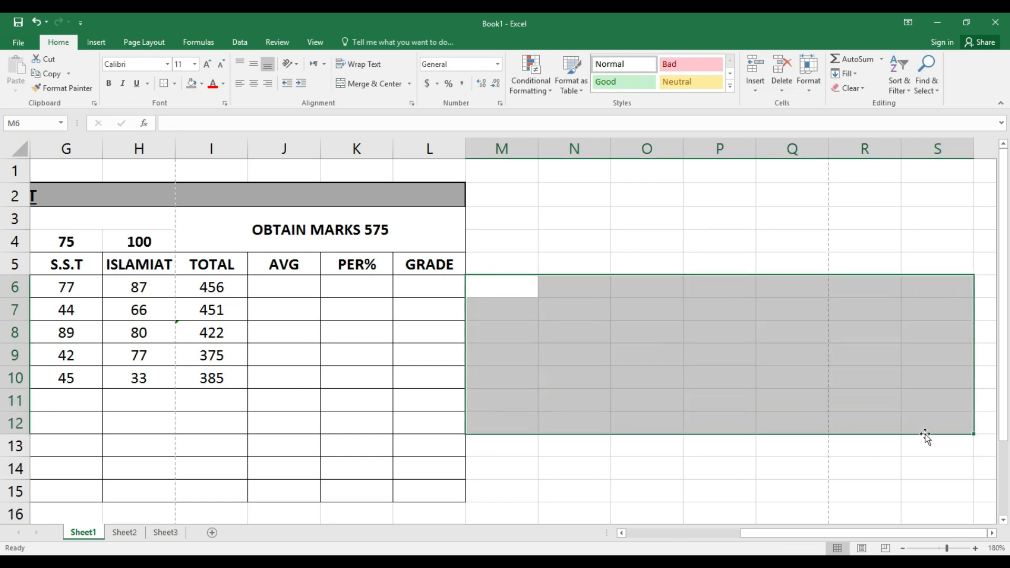
click(667, 401)
Calculate the first student's average in J6 with the formula =I6/6
click(769, 528)
drag(760, 531, 676, 530)
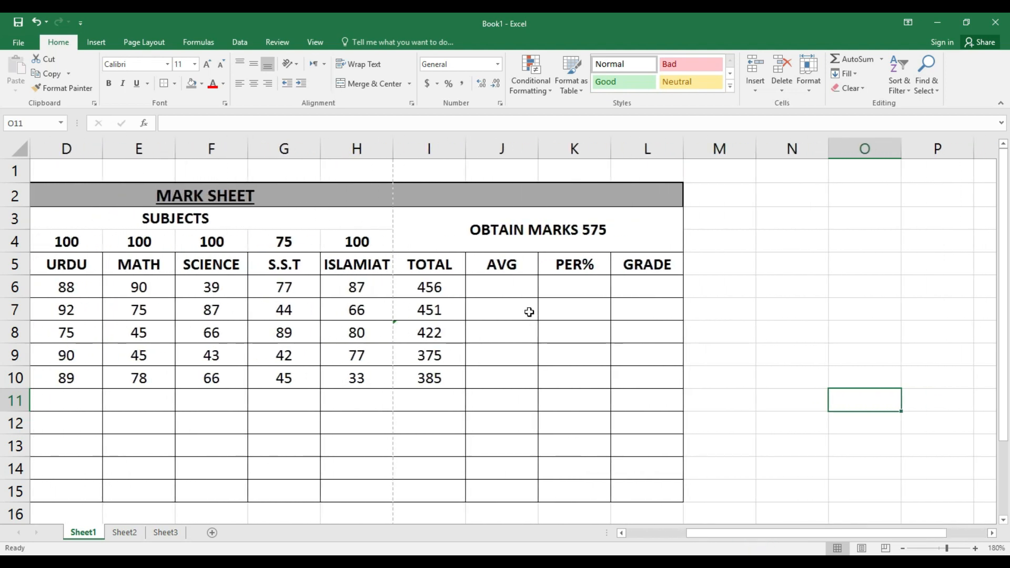
click(516, 298)
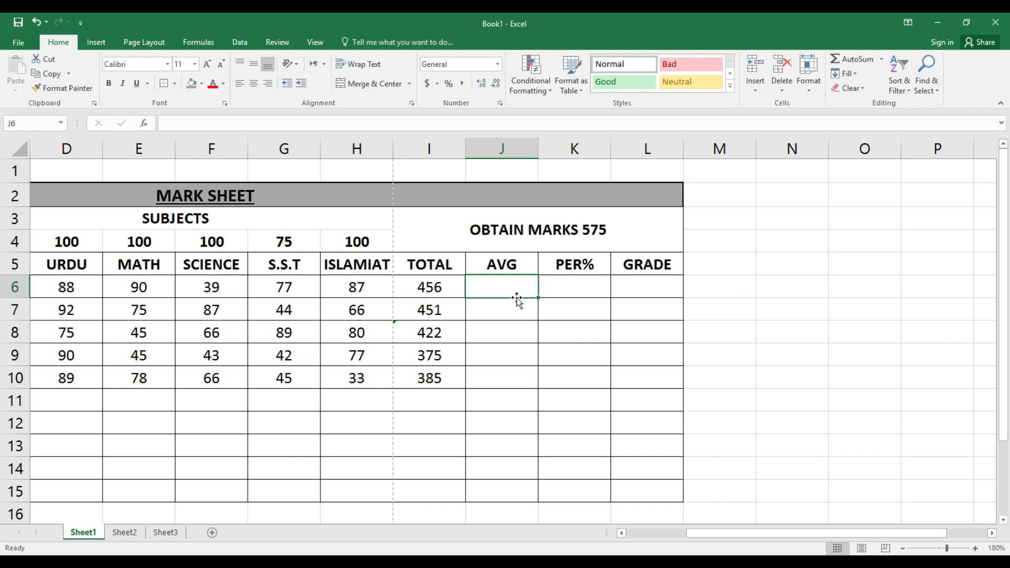
text(=)
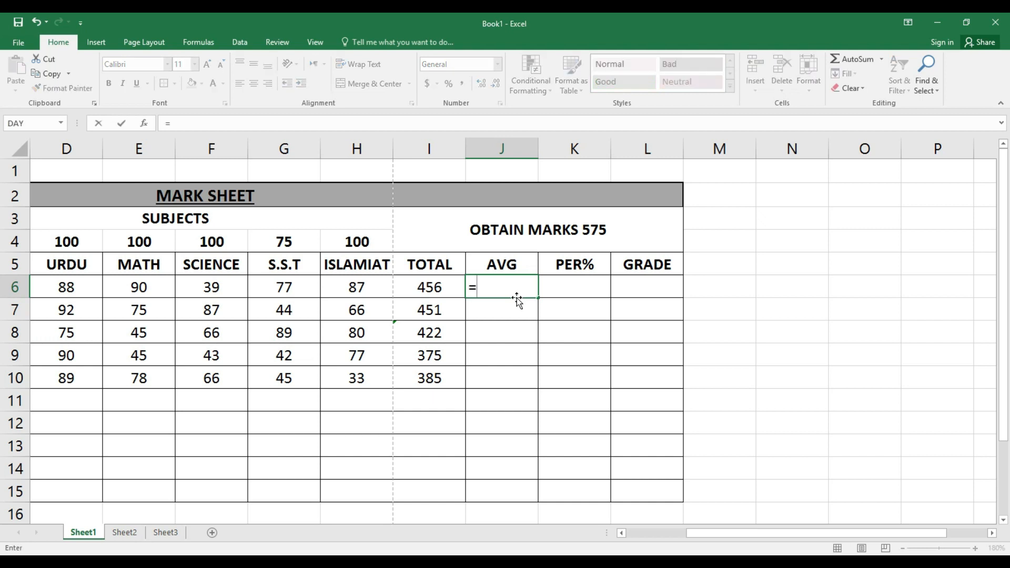
key(Left)
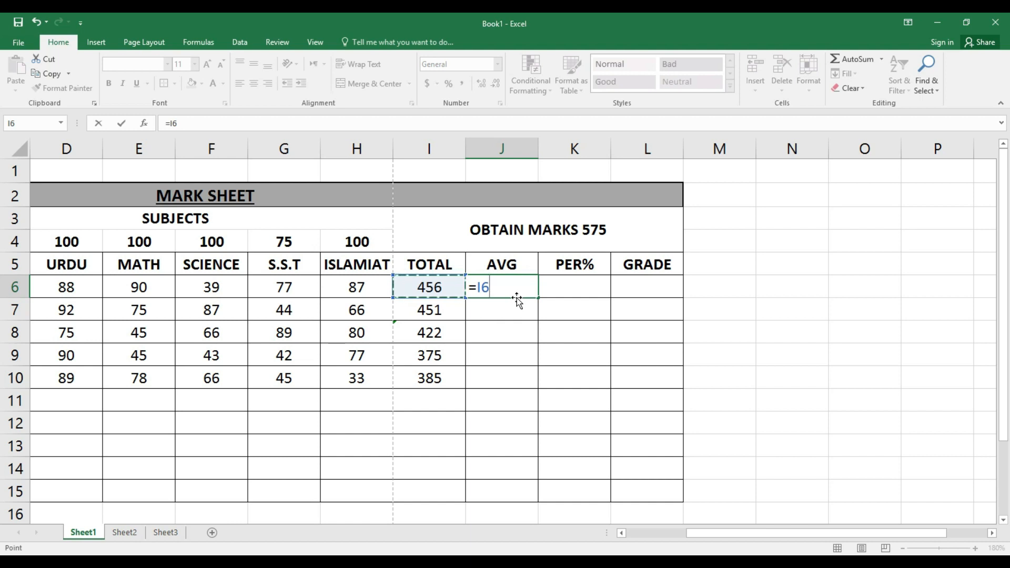
text(/6)
key(Return)
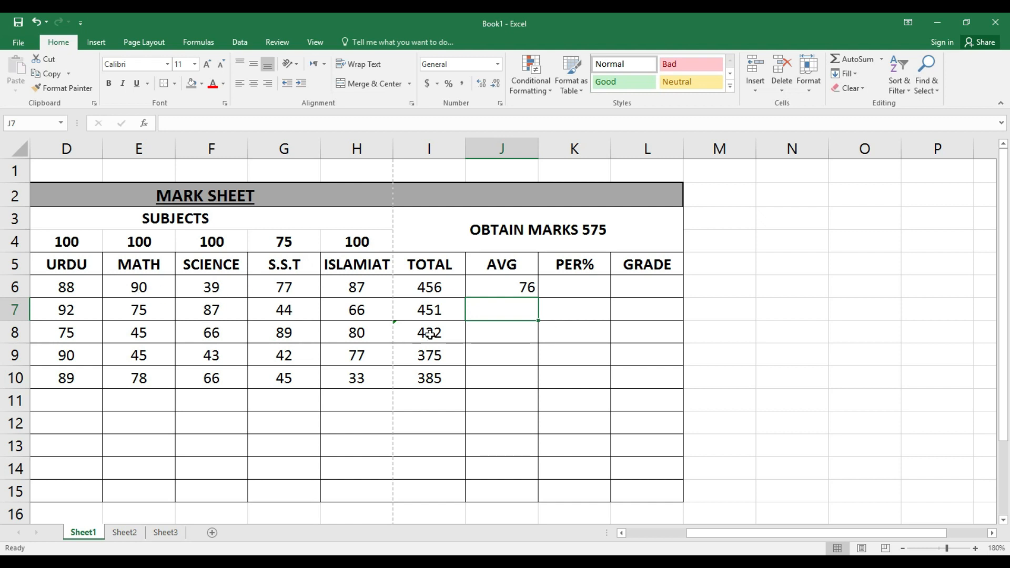
Calculate the second student's average in J7 with the formula =I7/6
text(=)
key(Left)
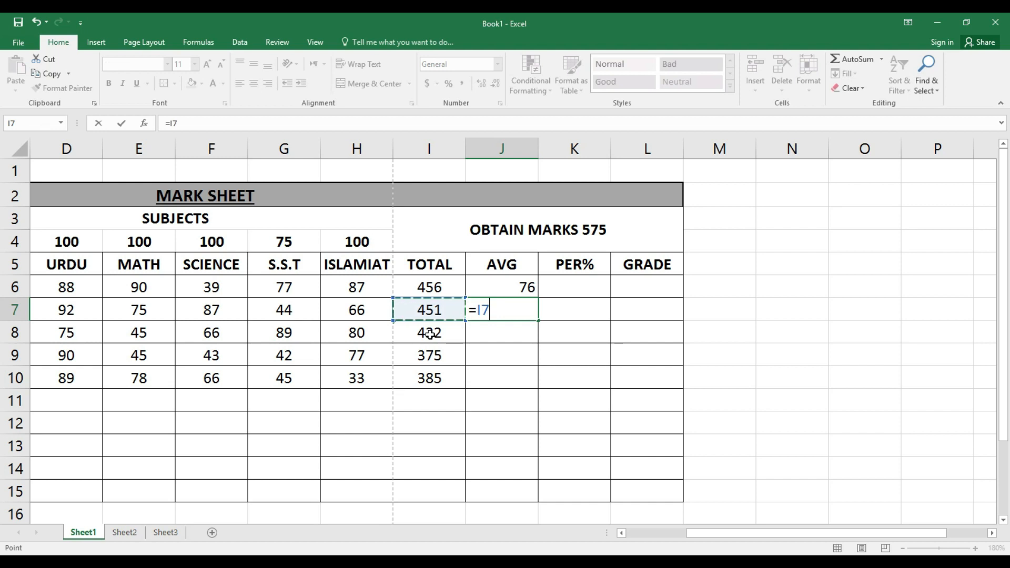
text(/6)
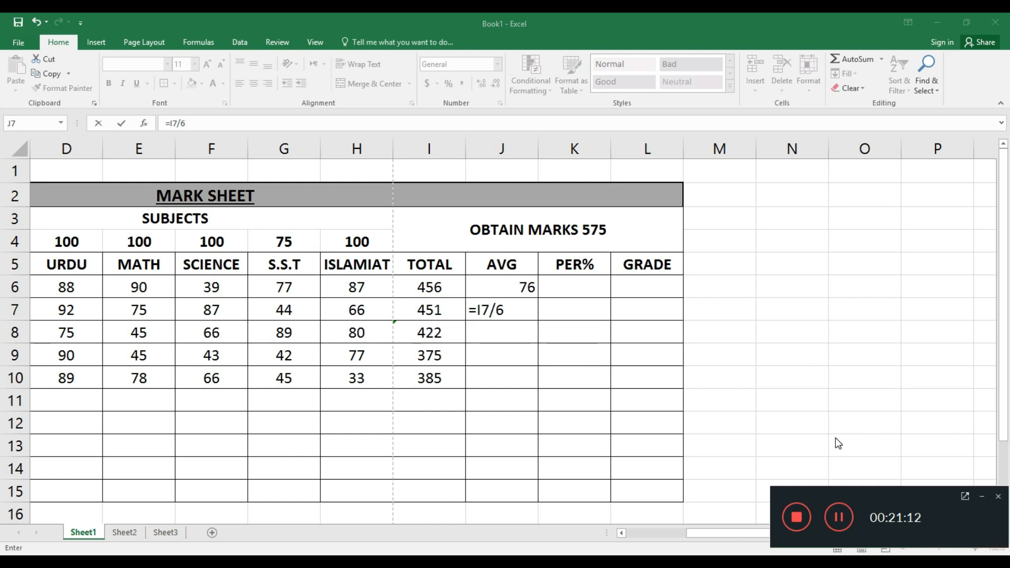
click(982, 497)
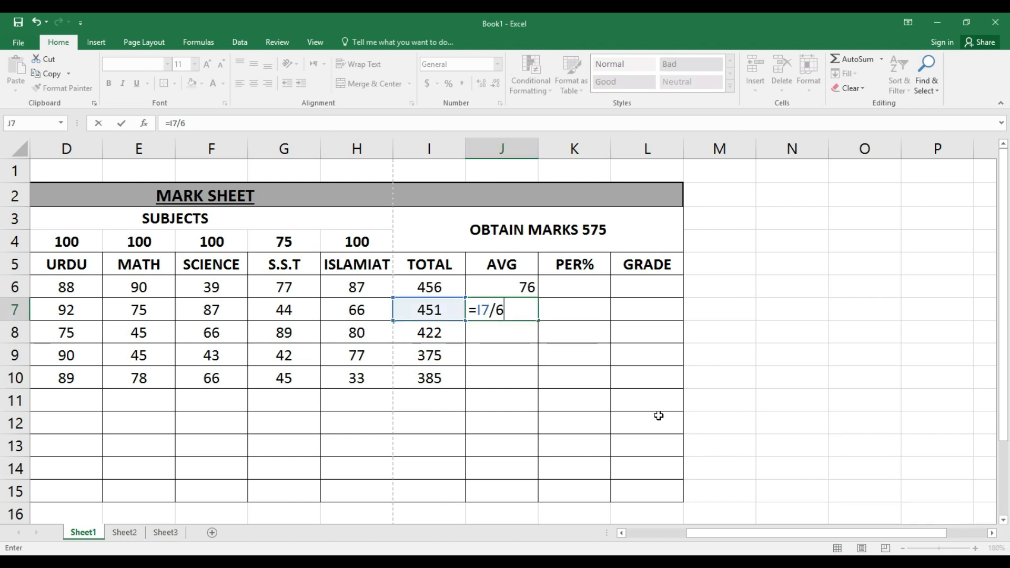
key(Return)
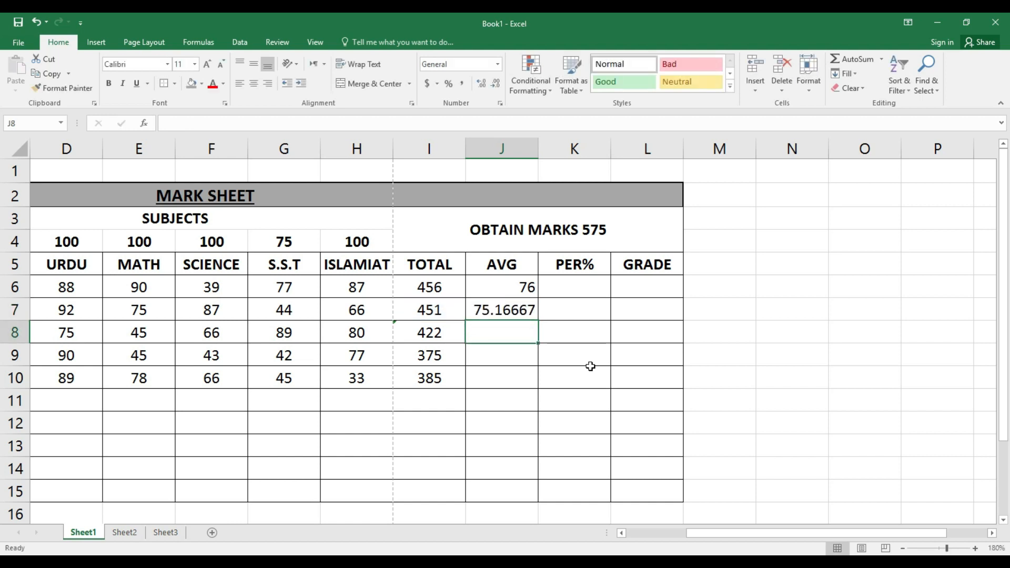
Calculate the third and fourth students' averages with =I8/6 in J8 and =I9/6 in J9
text(=)
key(Left)
text(/6)
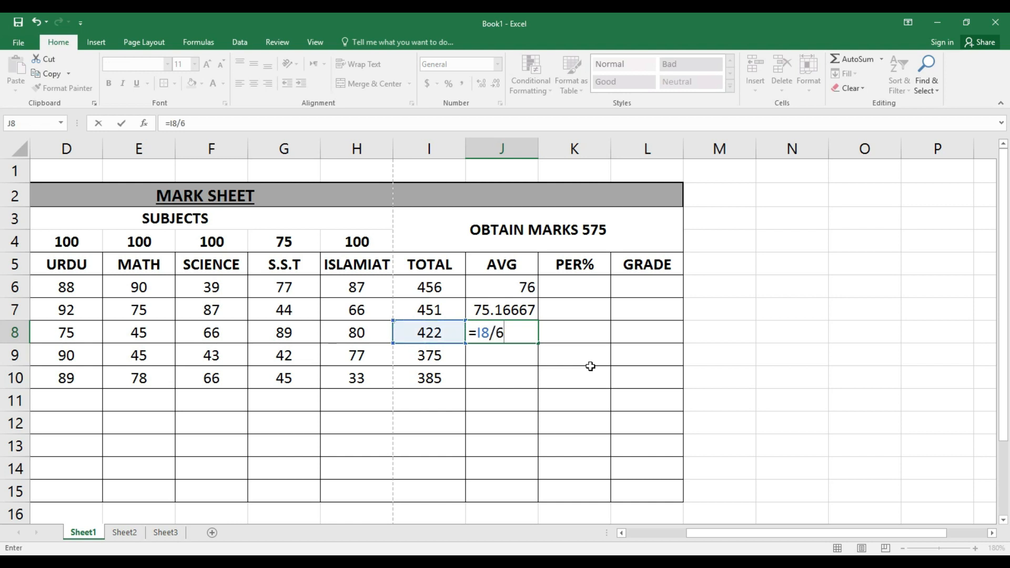
key(Return)
text(=)
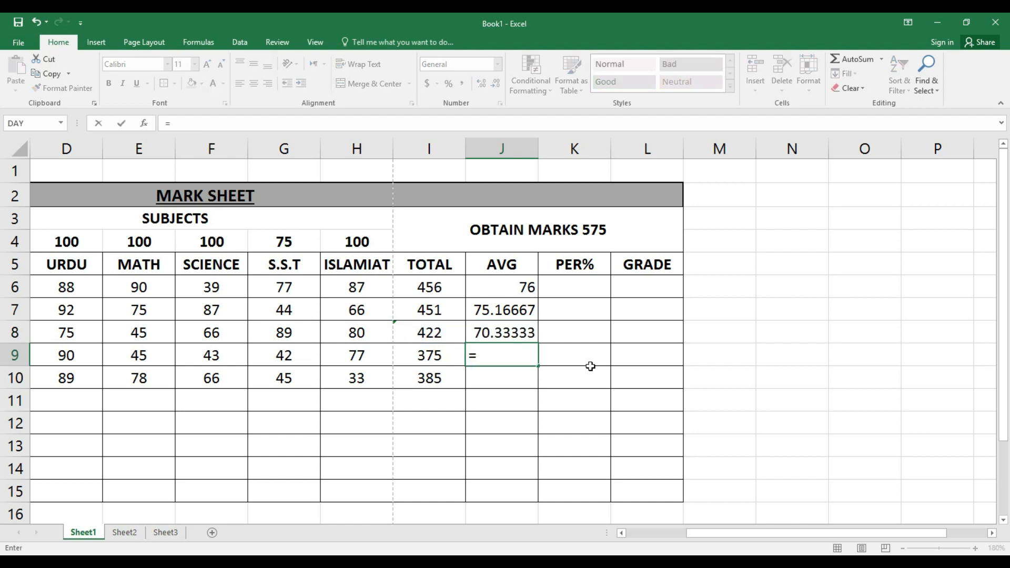
key(Left)
text(/6)
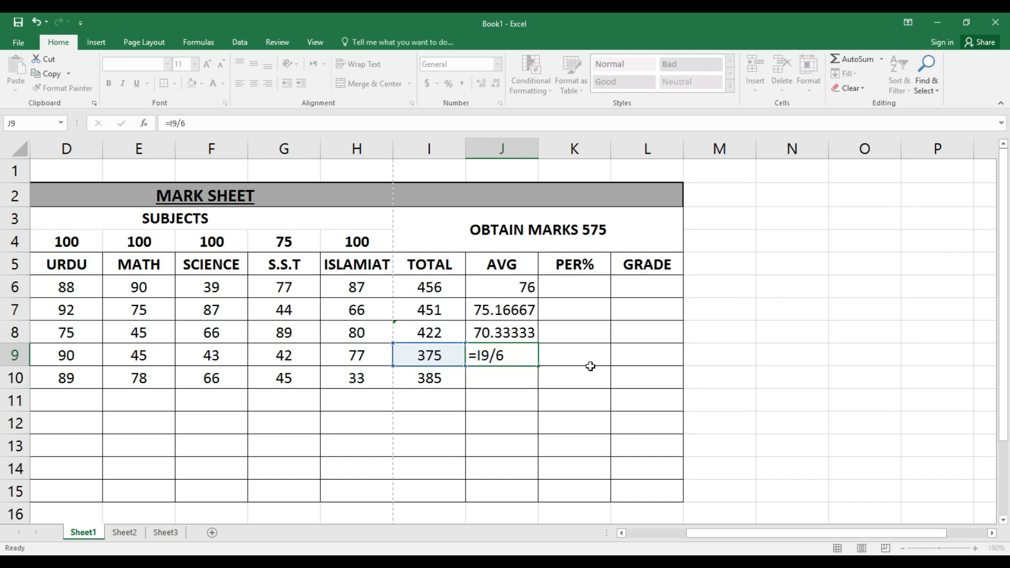
key(Return)
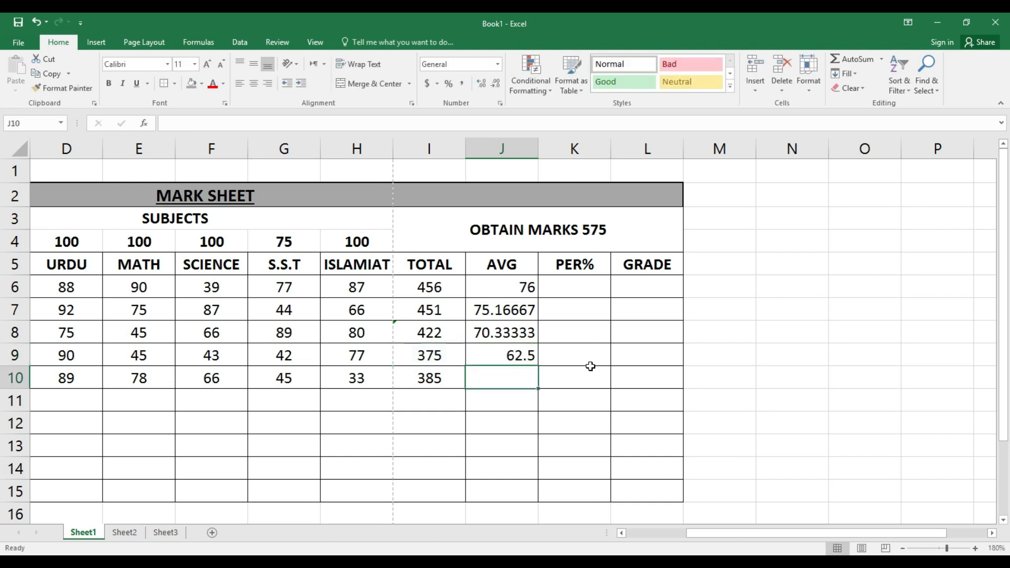
Calculate the fifth student's average in J10 with the formula =I10/6
text(=)
key(Left)
text(/6)
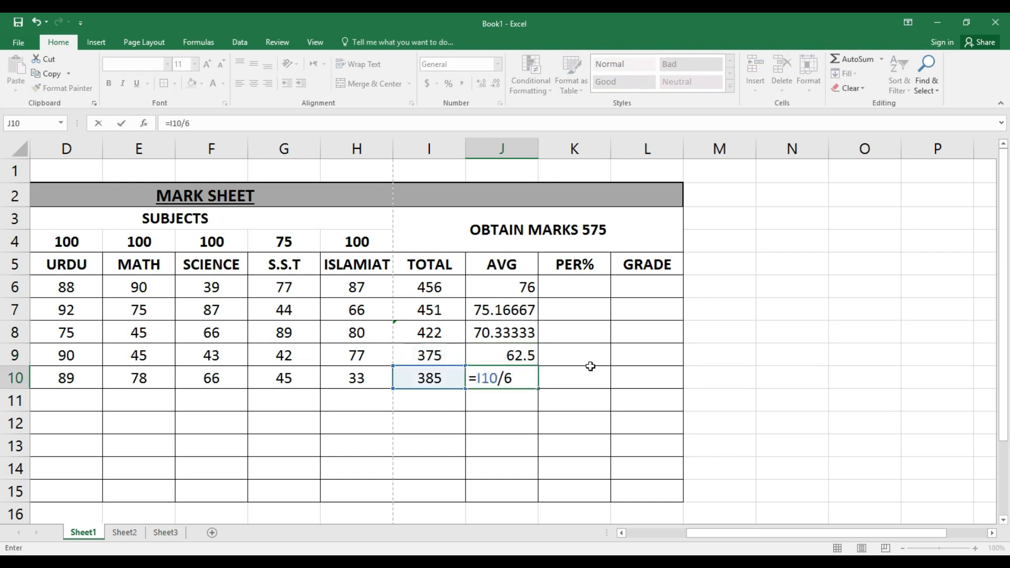
Finish entering the average formula =I10/6 in cell J10
key(Return)
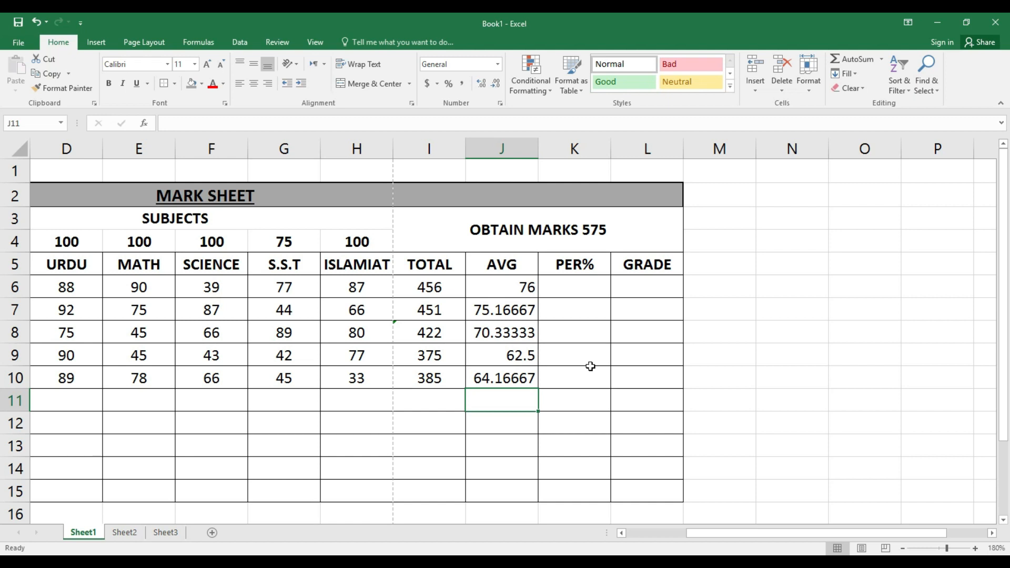
Format the averages in J6:J10 with two decimal places and centre them horizontally
drag(496, 289, 505, 380)
click(504, 377)
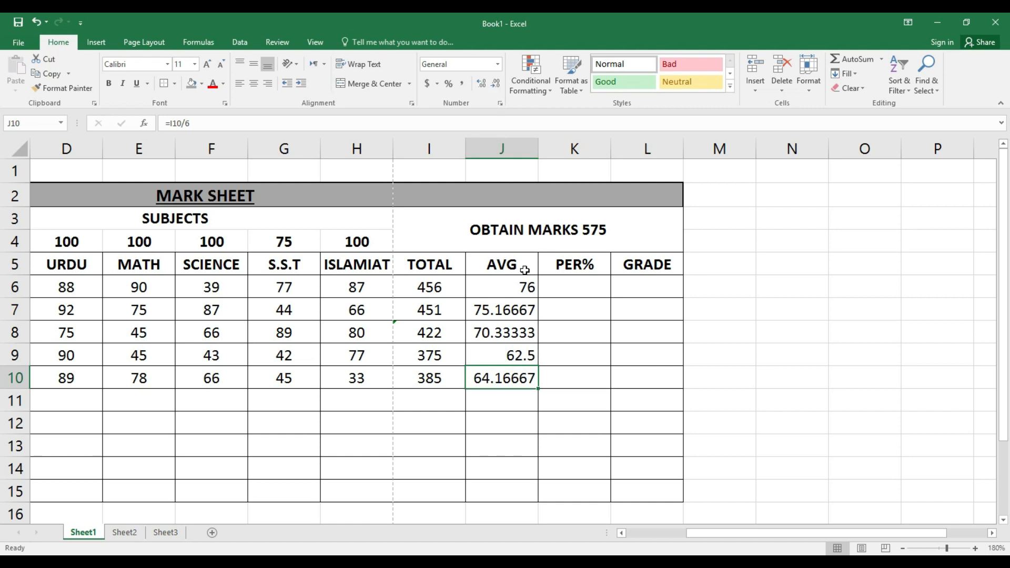
drag(526, 288, 523, 378)
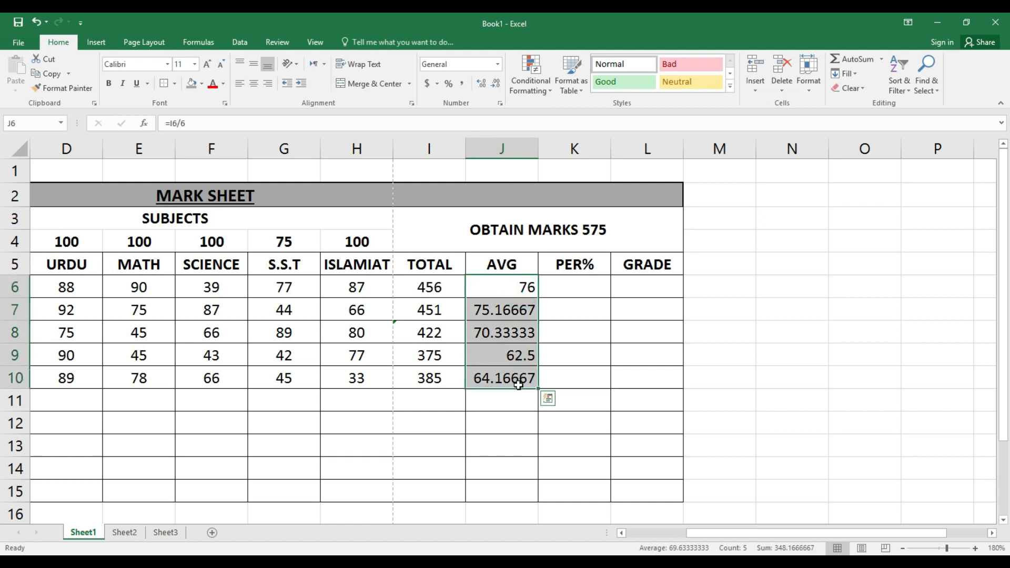
click(497, 84)
click(497, 84)
click(497, 84)
click(497, 85)
click(497, 84)
click(483, 83)
click(483, 83)
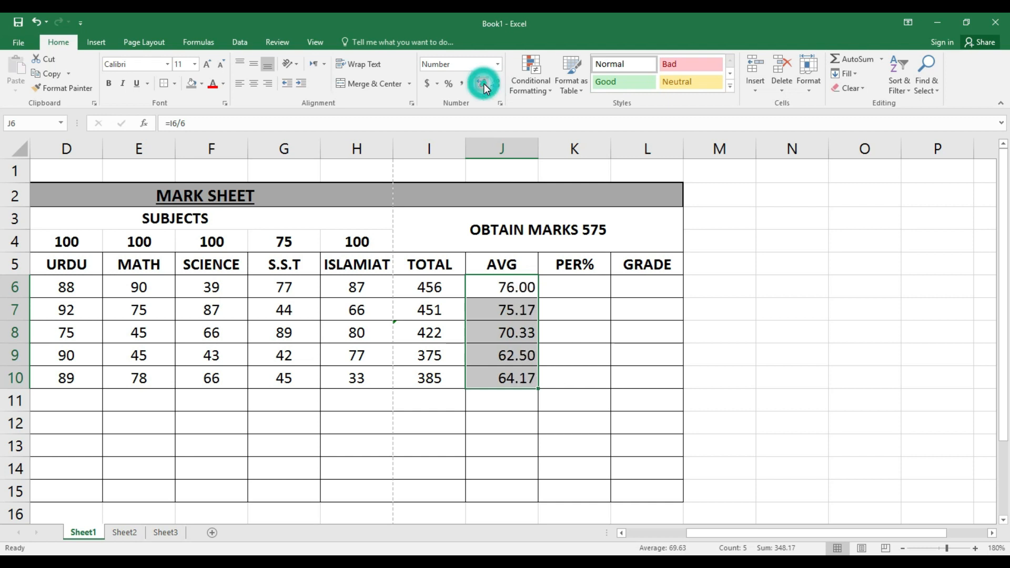
click(253, 83)
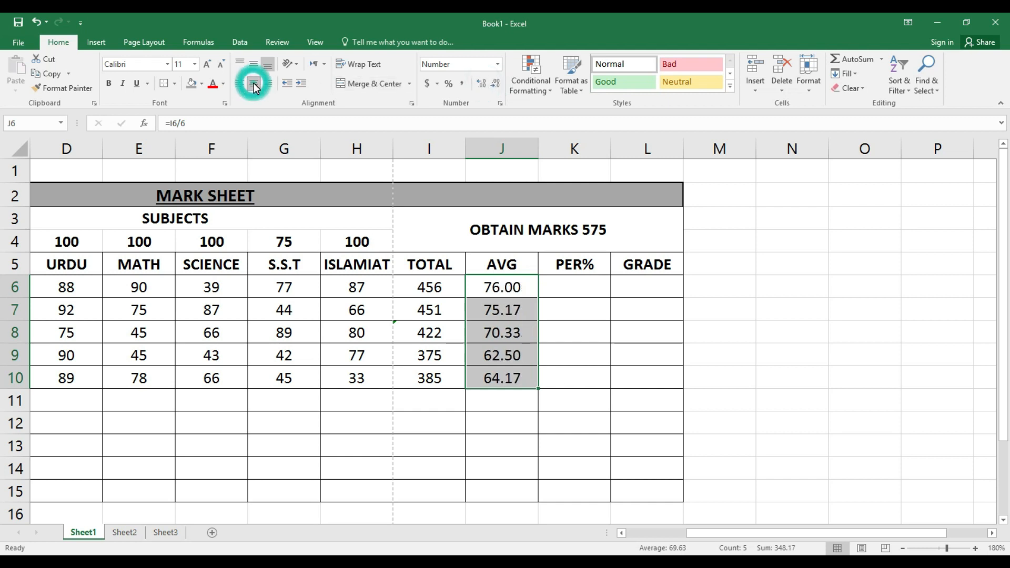
Enter the percentage formula =I6/575*100 in the first student's PER% cell, K6
click(567, 289)
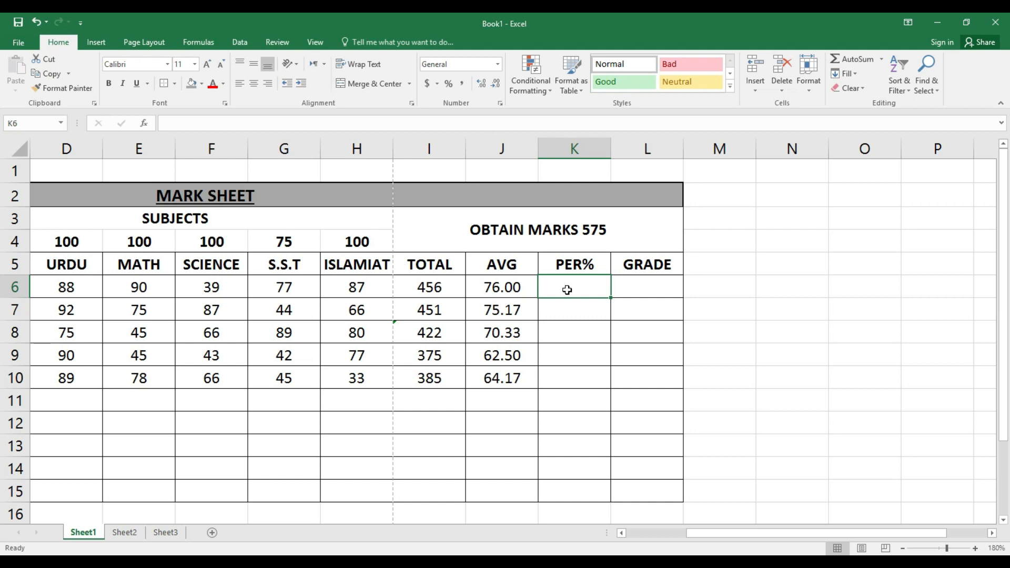
text(=)
key(Left)
key(Left)
text(/)
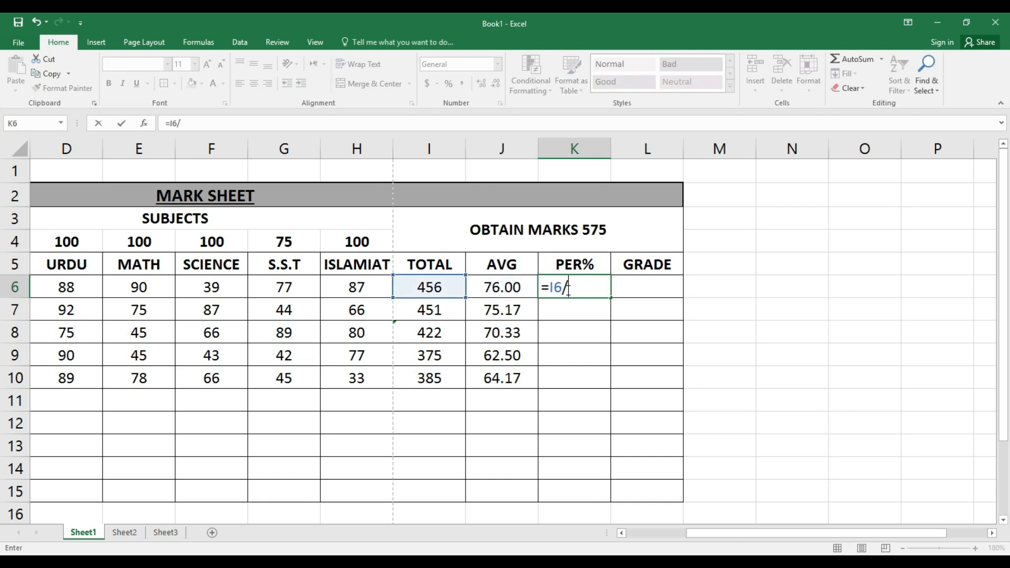
text(575*100)
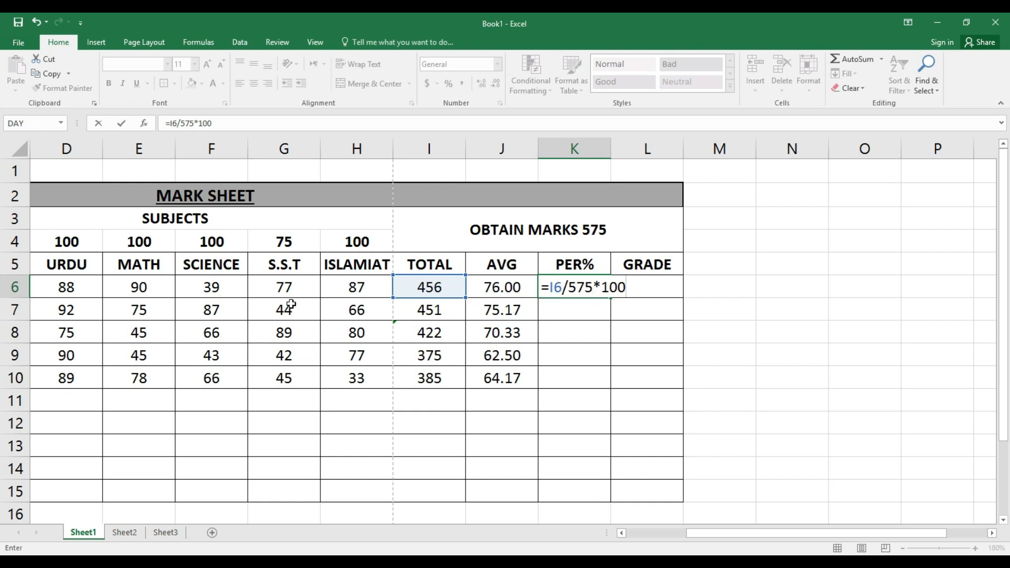
key(Return)
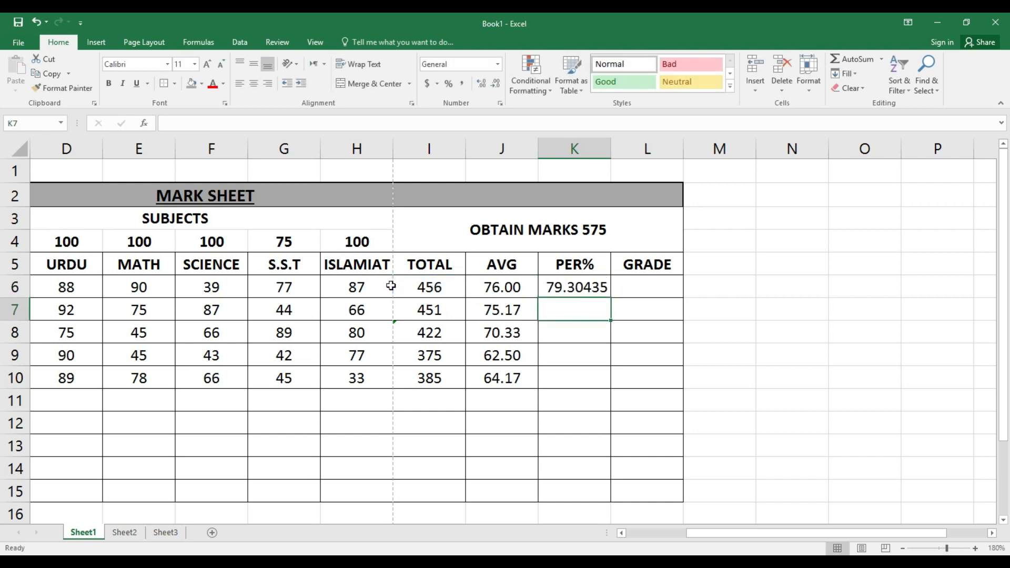
Enter the percentage formula =I7/575*100 in cell K7
text(=)
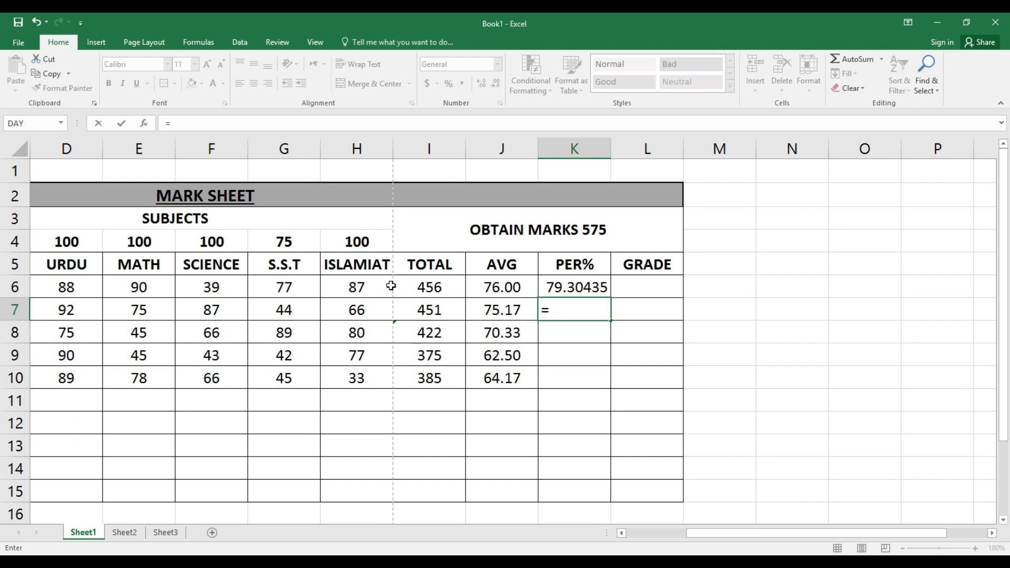
key(Left)
key(Left)
text(/)
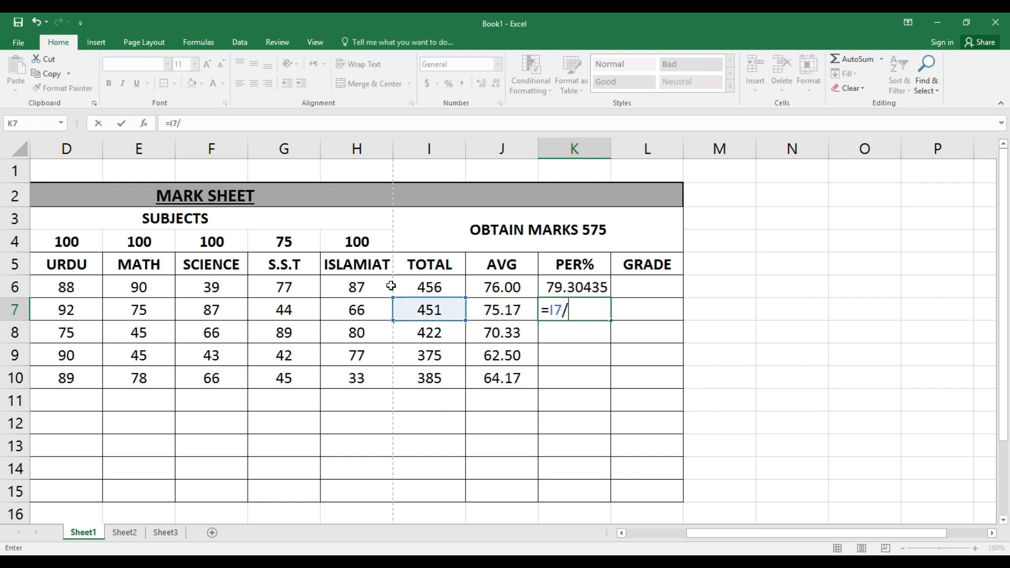
text(575*100)
key(Return)
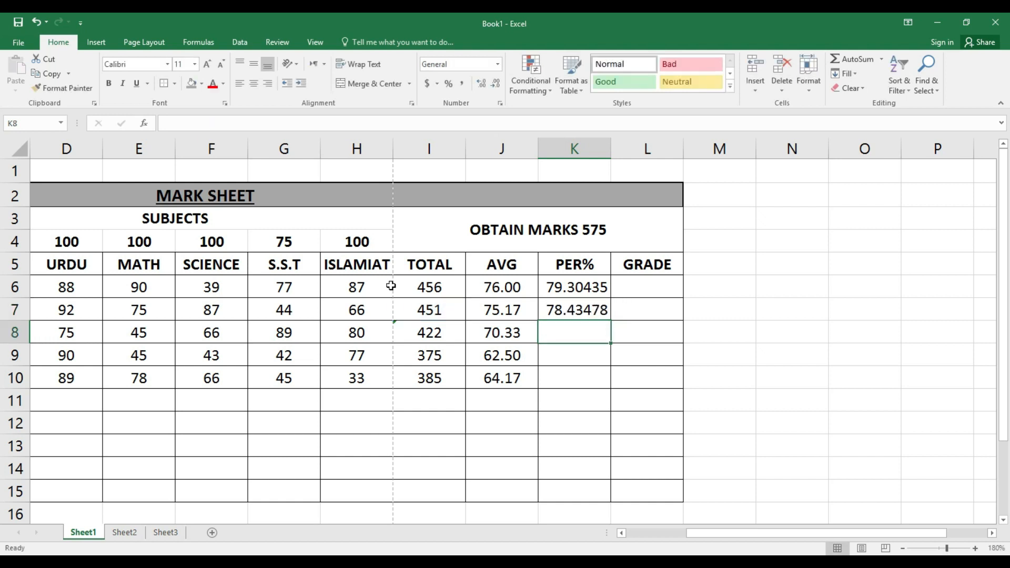
Enter the percentage formula =I8/575*100 in cell K8
text(=)
key(Left)
key(Left)
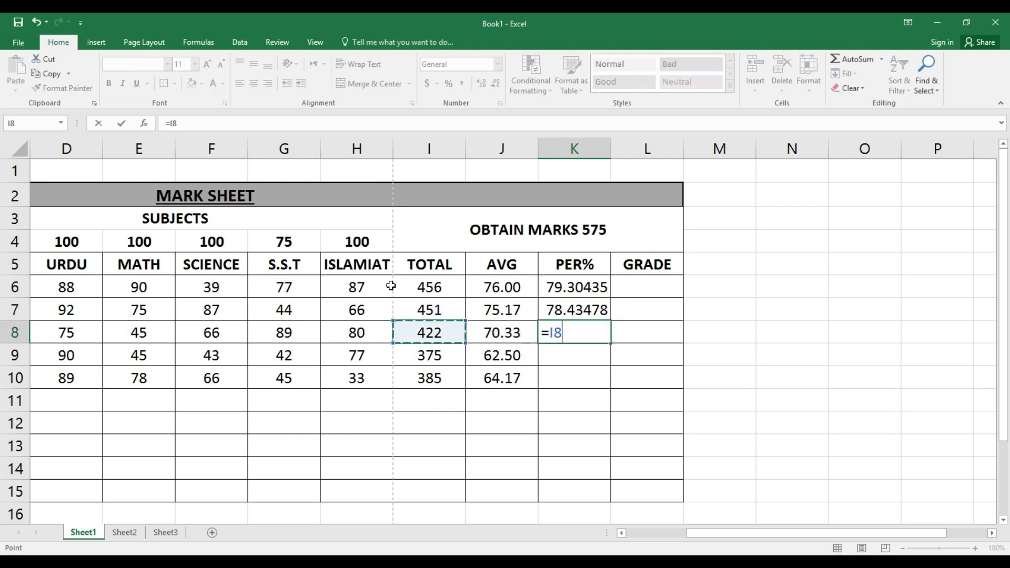
text(/)
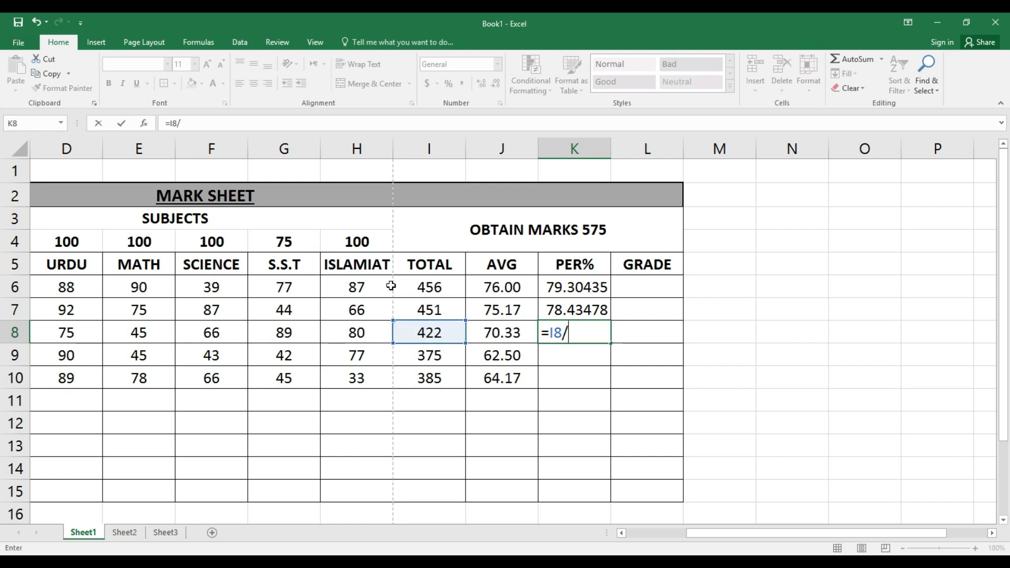
text(575*100)
key(Return)
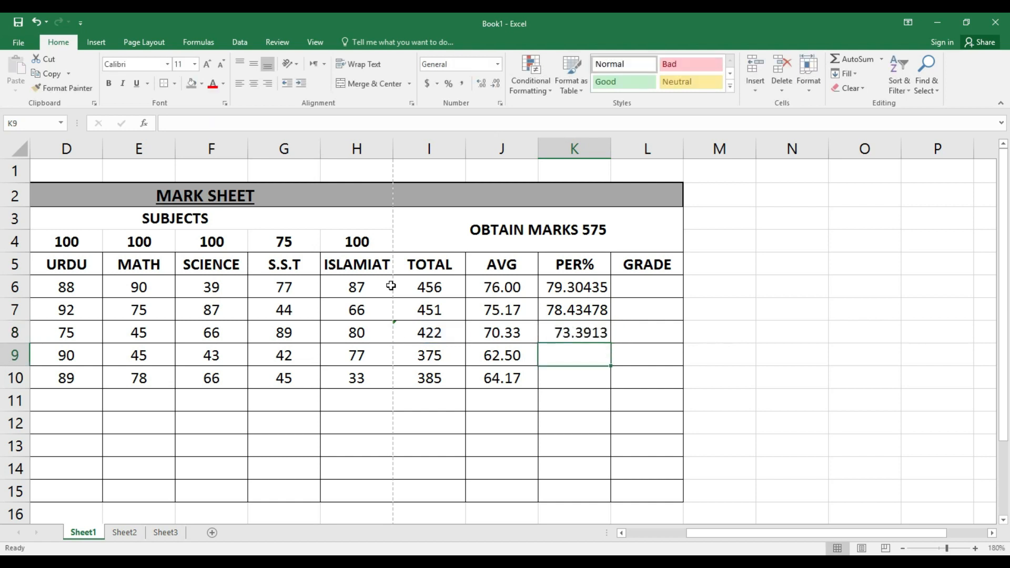
Enter the percentage formula =I9/575*100 in cell K9
text(=)
key(Left)
key(Left)
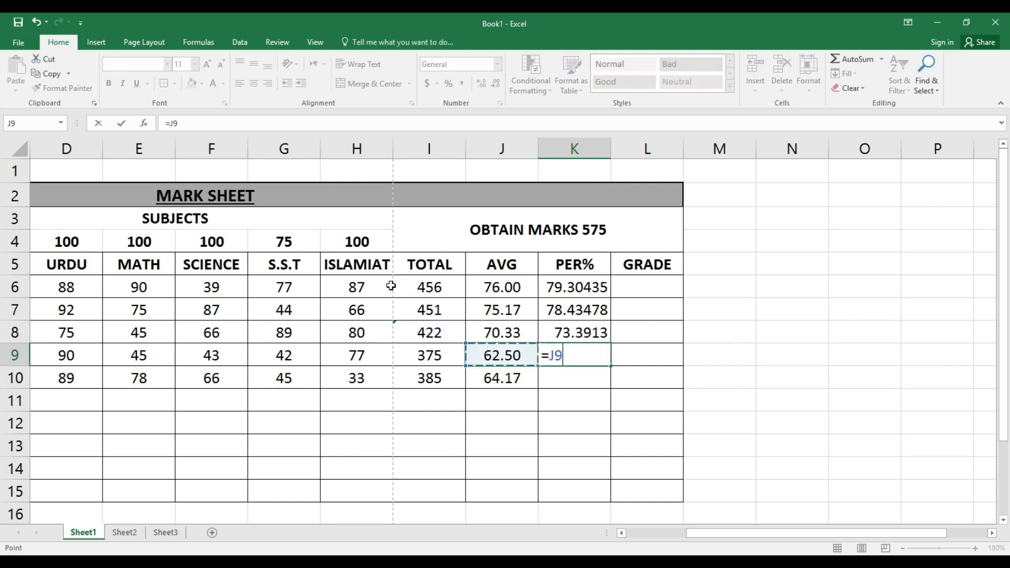
text(/)
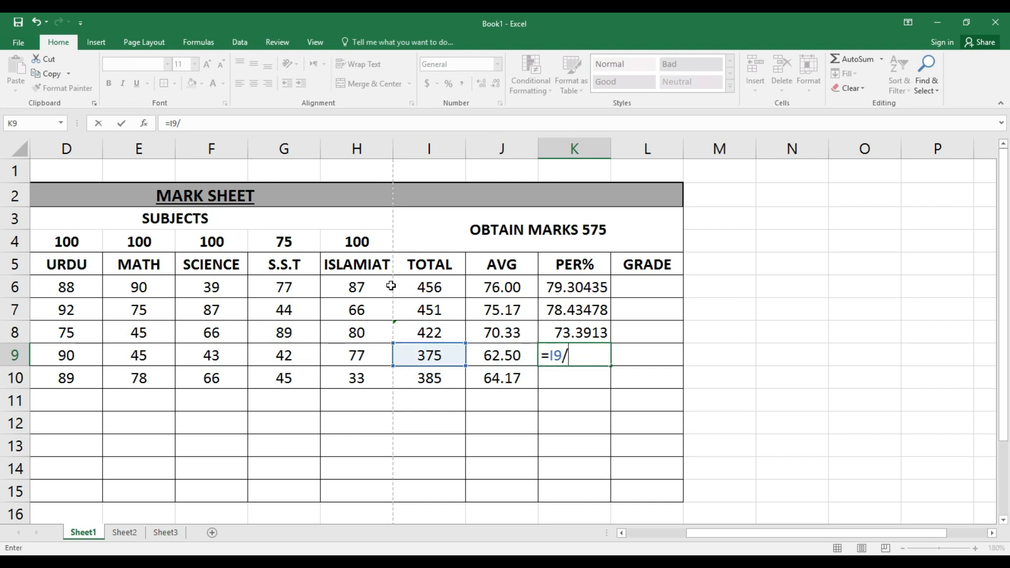
text(575*100)
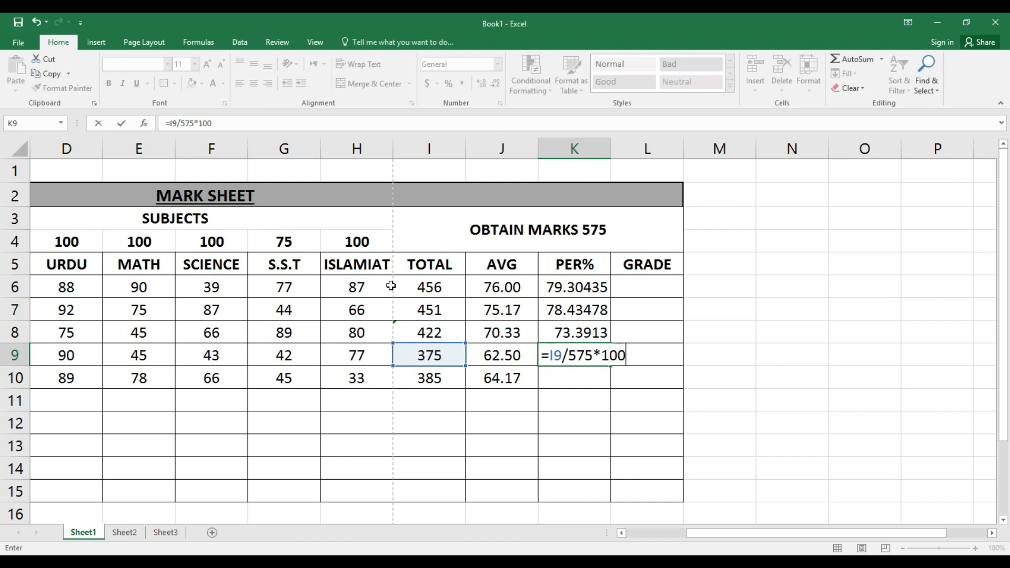
key(Return)
Enter the percentage formula =I10/575*100 in cell K10
text(=)
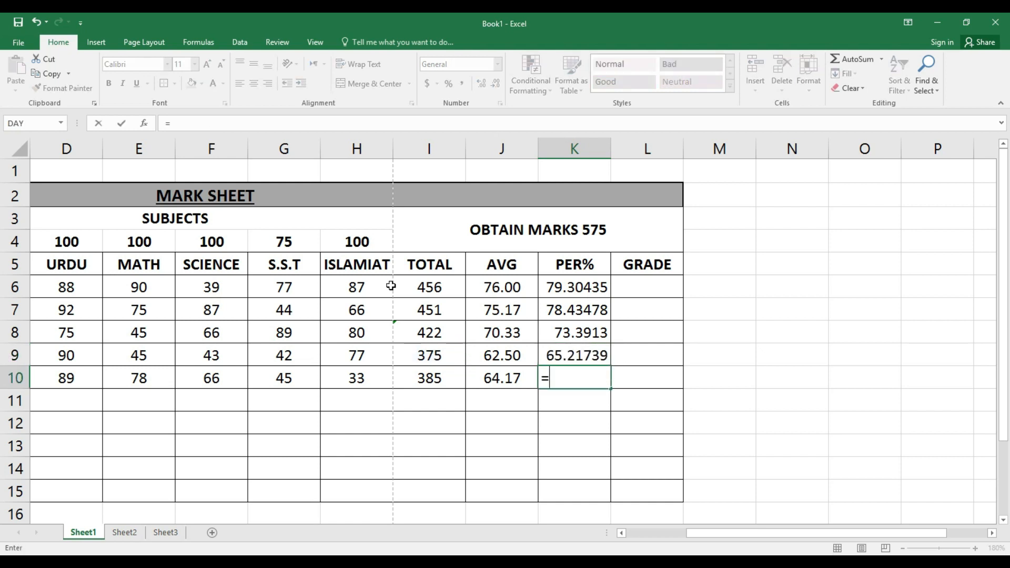
key(Left)
key(Left)
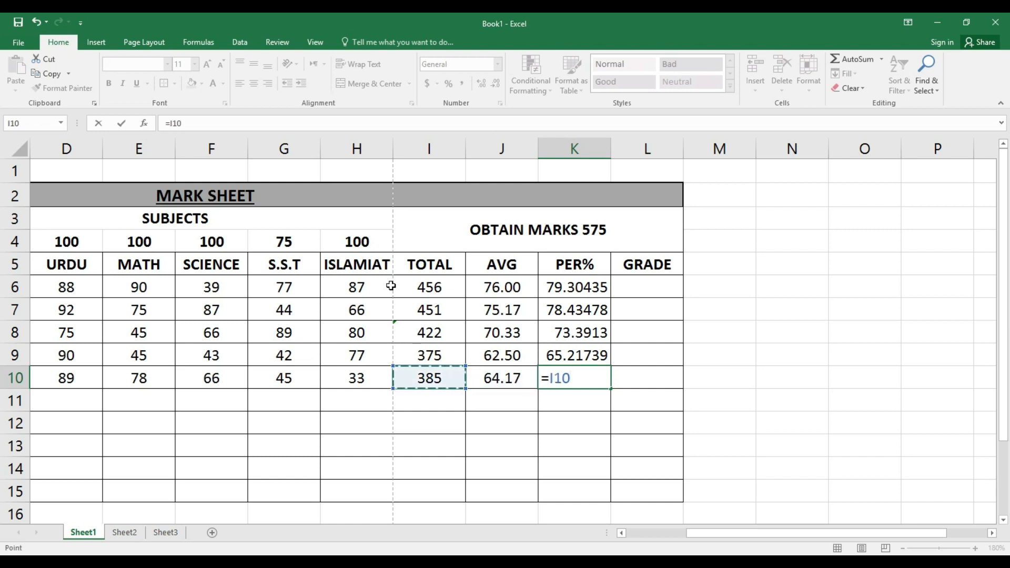
text(/575)
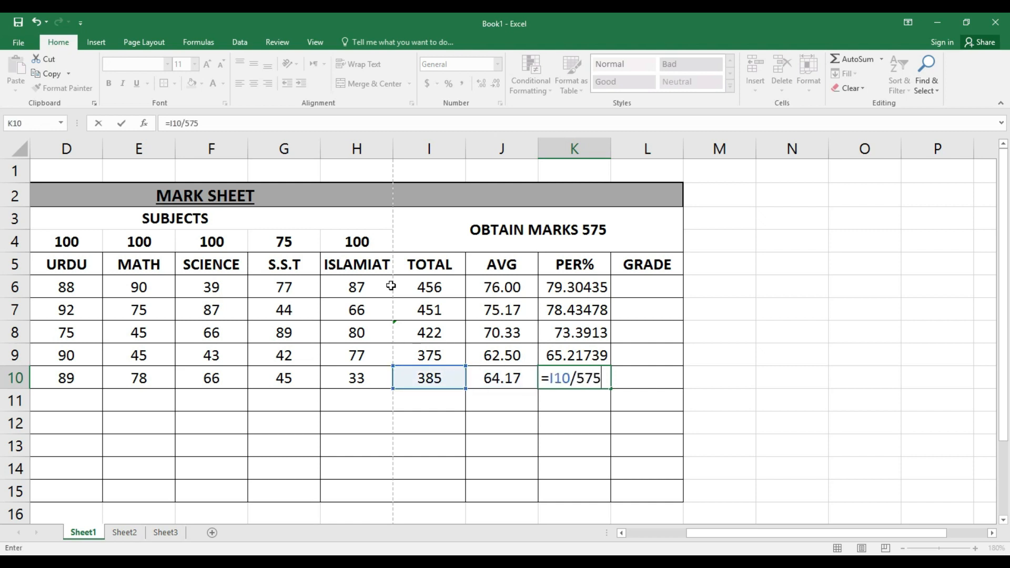
text(*100)
key(Return)
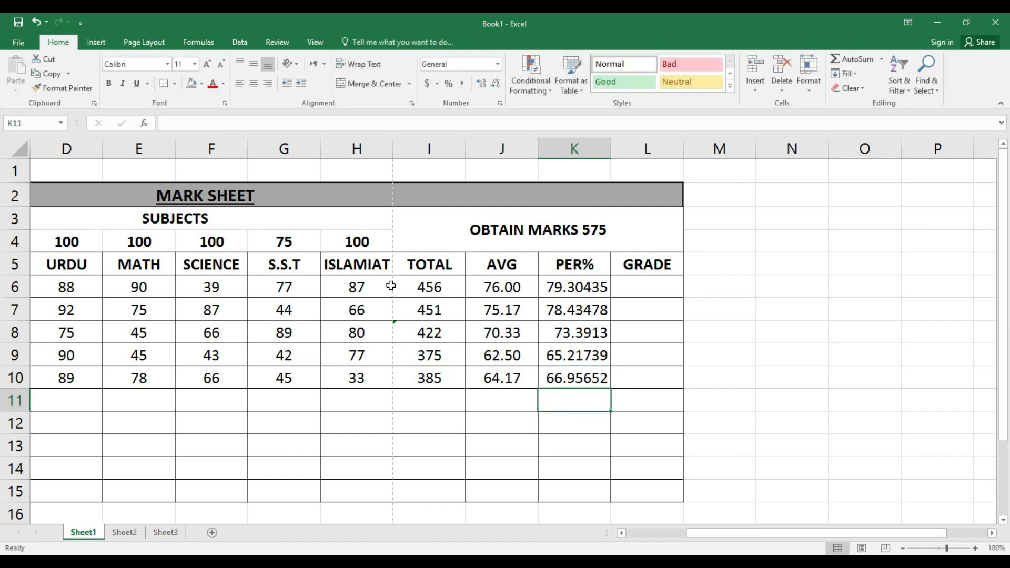
key(Up)
key(Up)
key(Up)
key(Up)
key(Up)
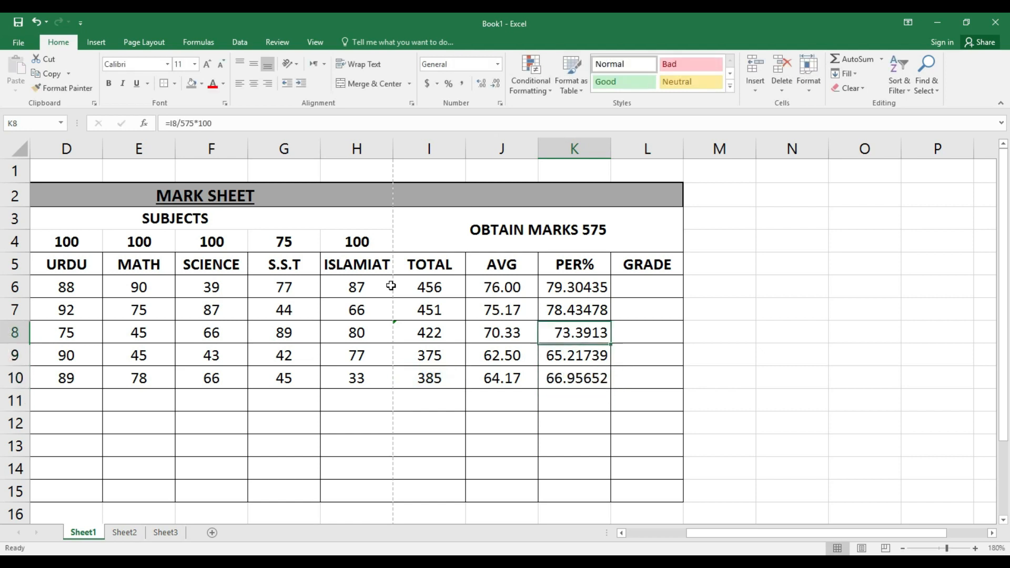
key(Down)
key(Down)
key(Down)
Select the first GRADE cell, L6, and enlarge the sheet view around it to 210%
key(Right)
key(Up)
key(Up)
key(Up)
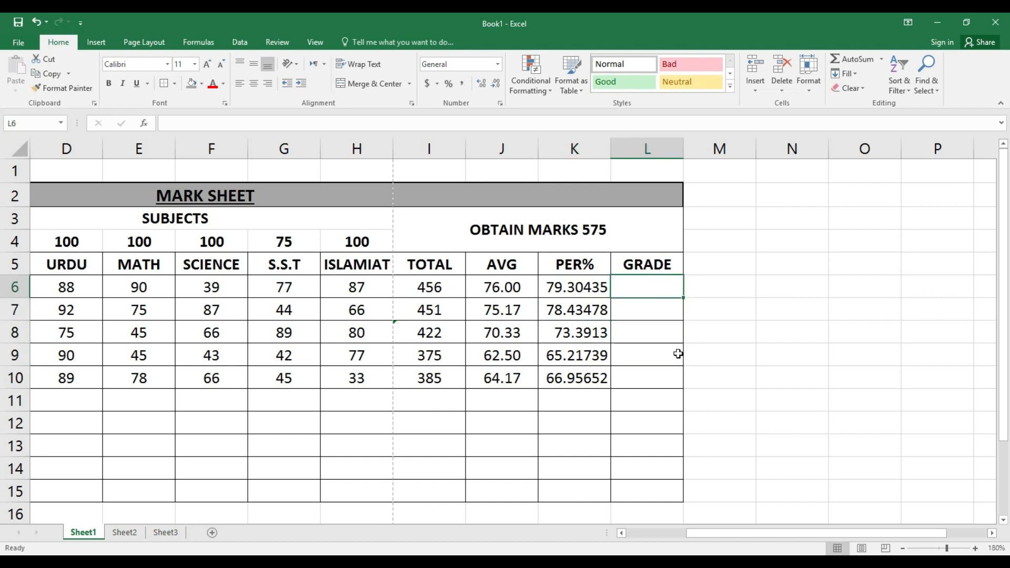
click(992, 533)
click(992, 533)
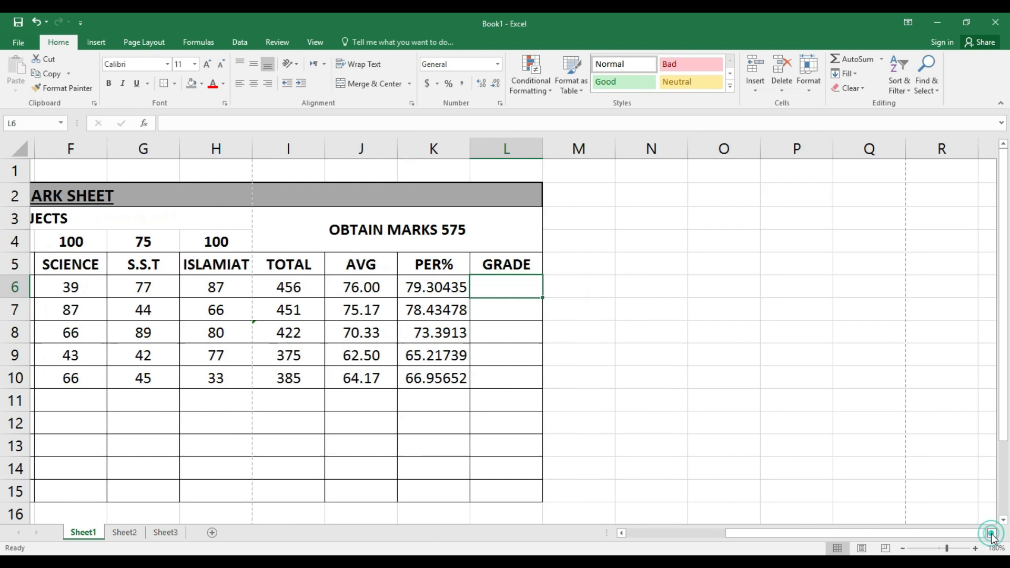
click(992, 533)
click(992, 533)
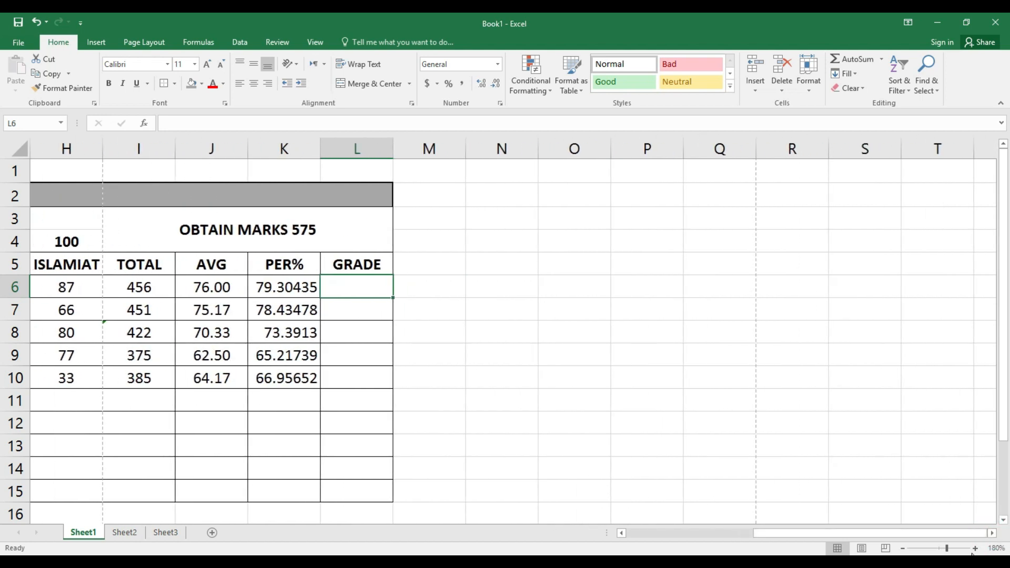
click(974, 550)
click(974, 550)
click(974, 549)
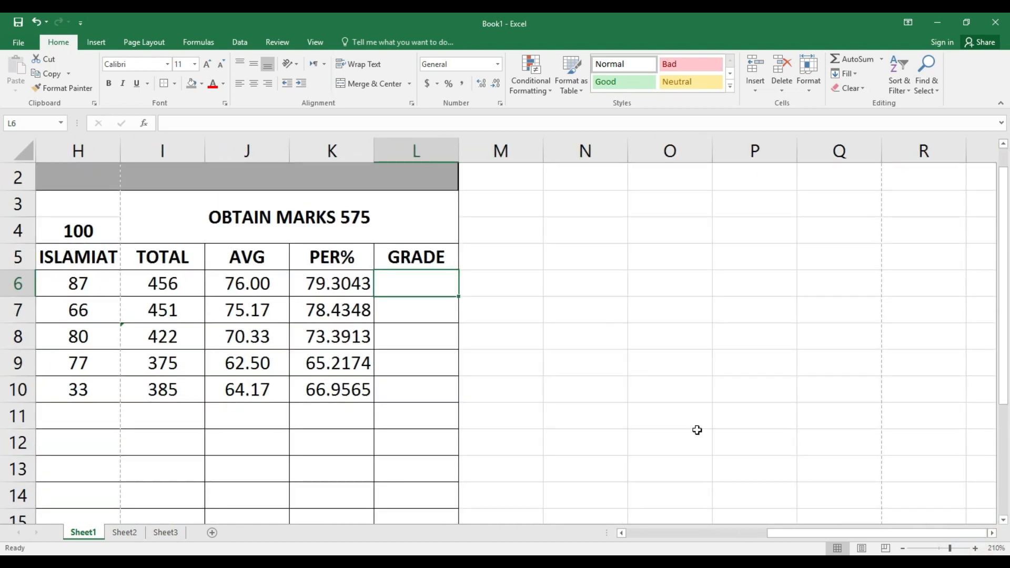
text(=if)
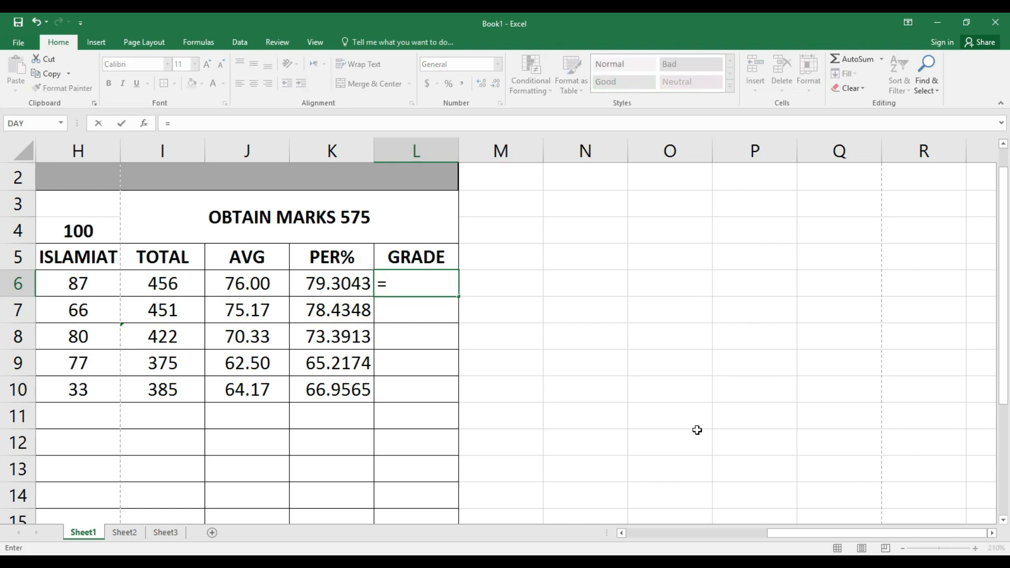
key(BackSpace)
key(BackSpace)
text(IF)
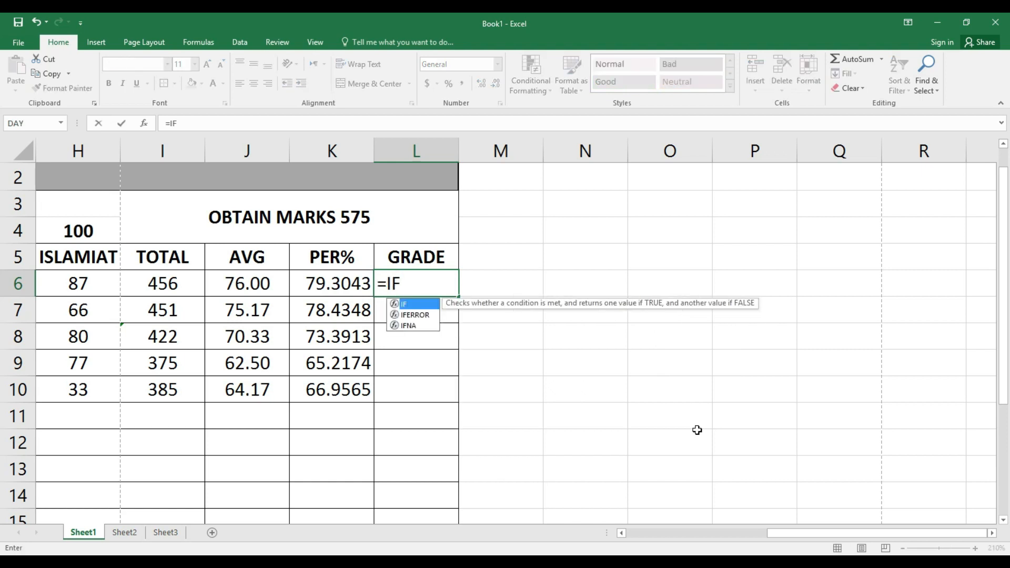
text(()
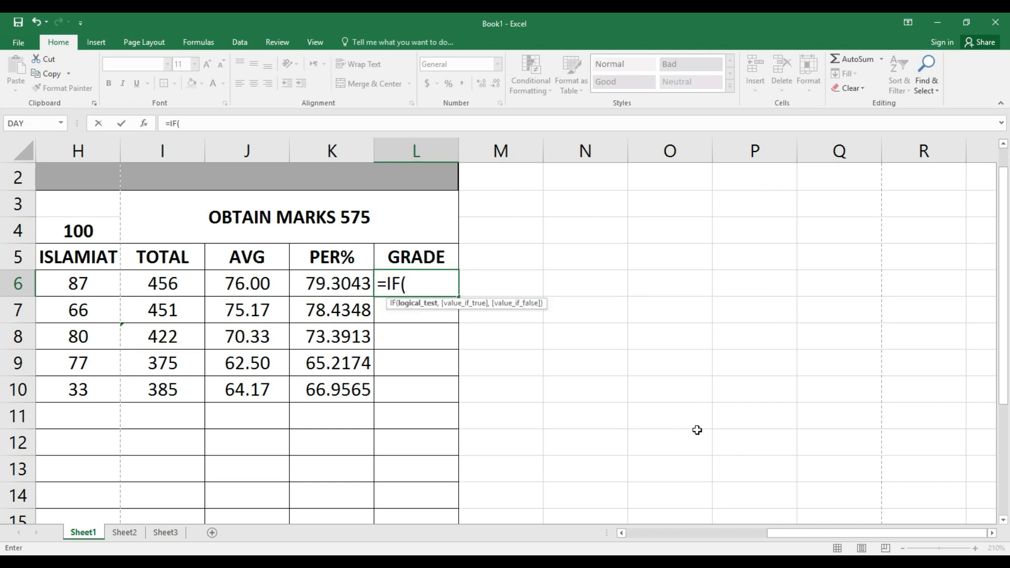
key(Left)
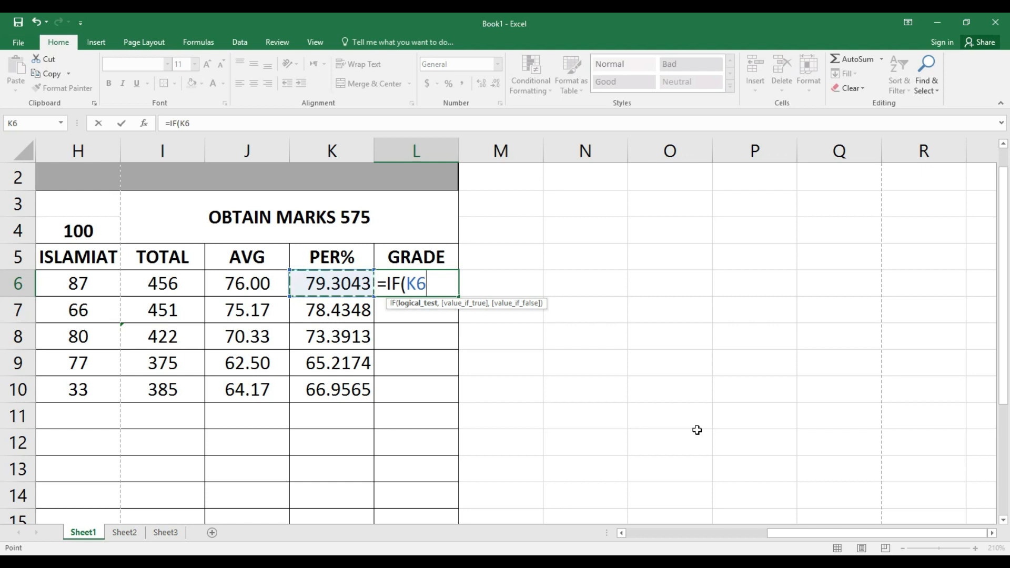
text(>)
text(80)
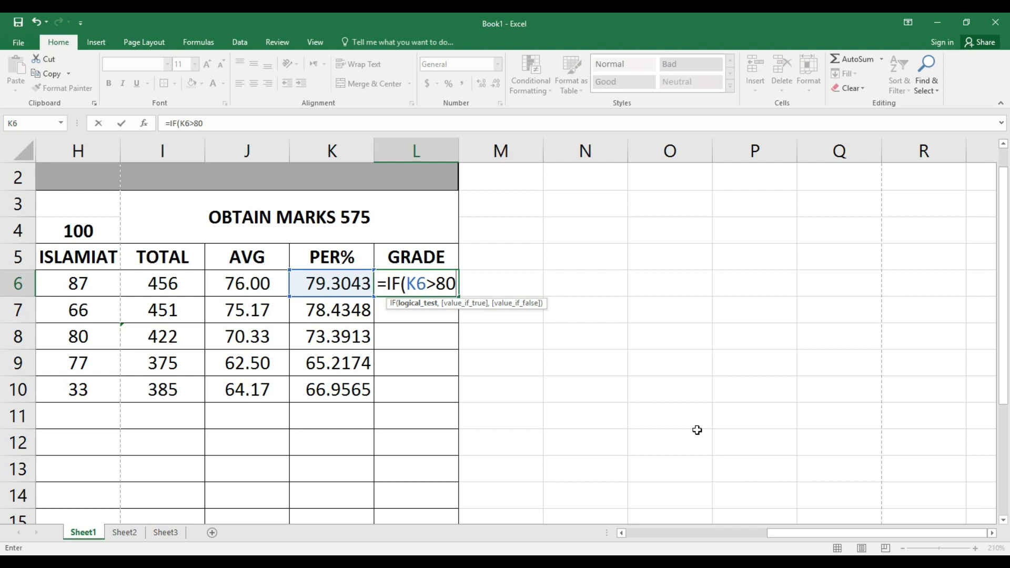
text(,")
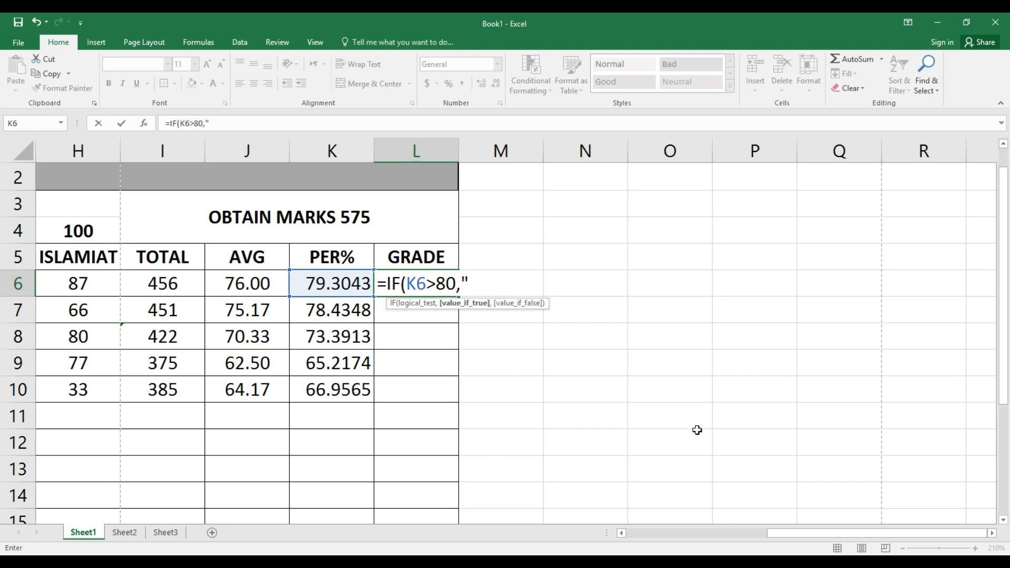
text(A1)
key(Escape)
click(584, 389)
Begin the grade formula in cell L6 with an IF that returns "A1" when K6>80
click(433, 288)
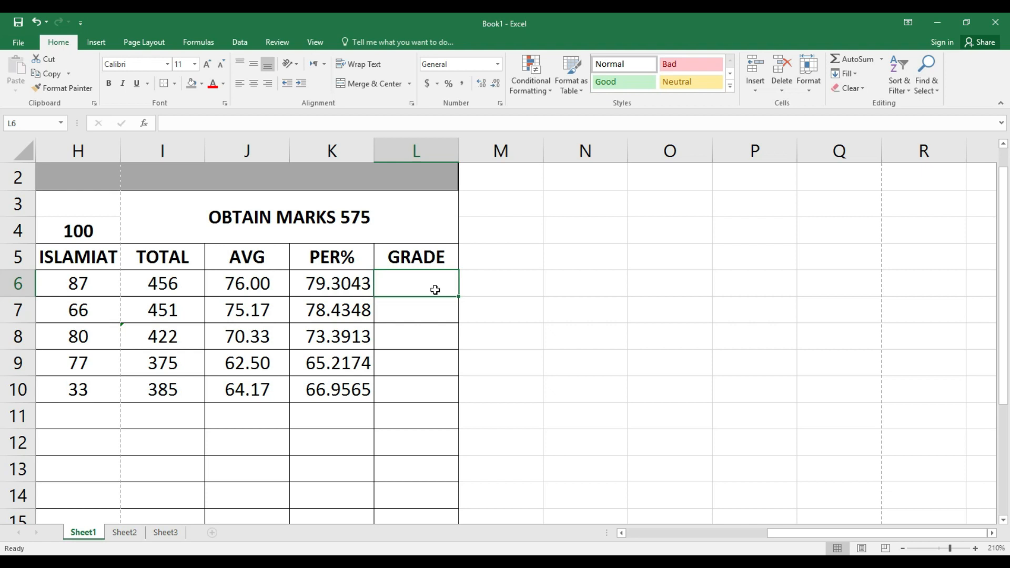
text(=IF)
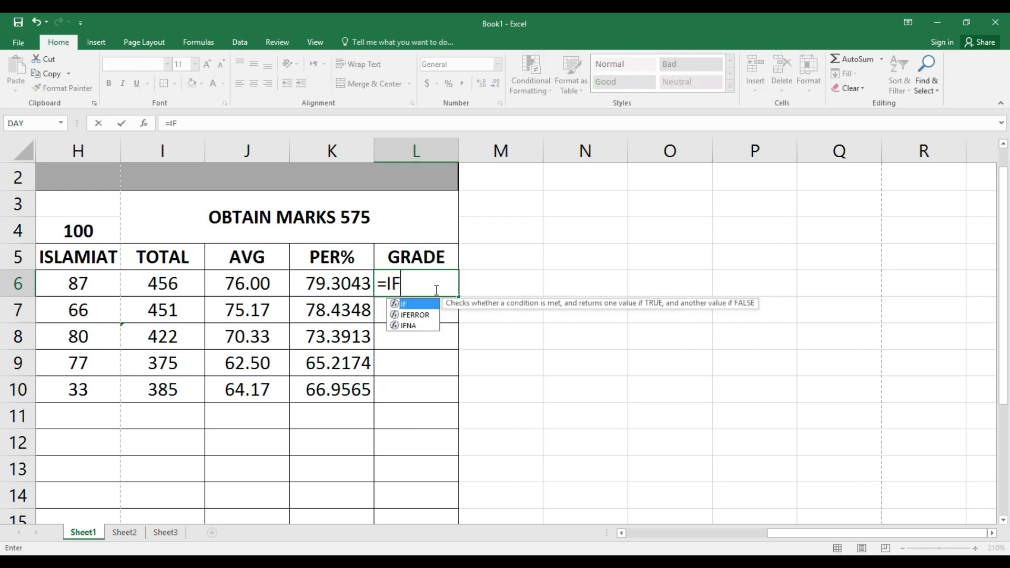
text(()
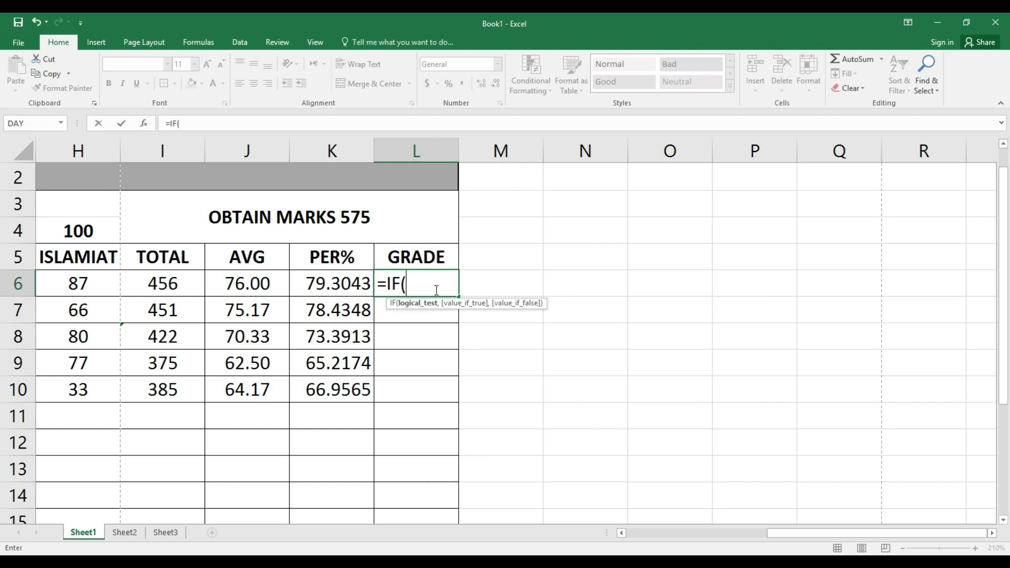
key(Left)
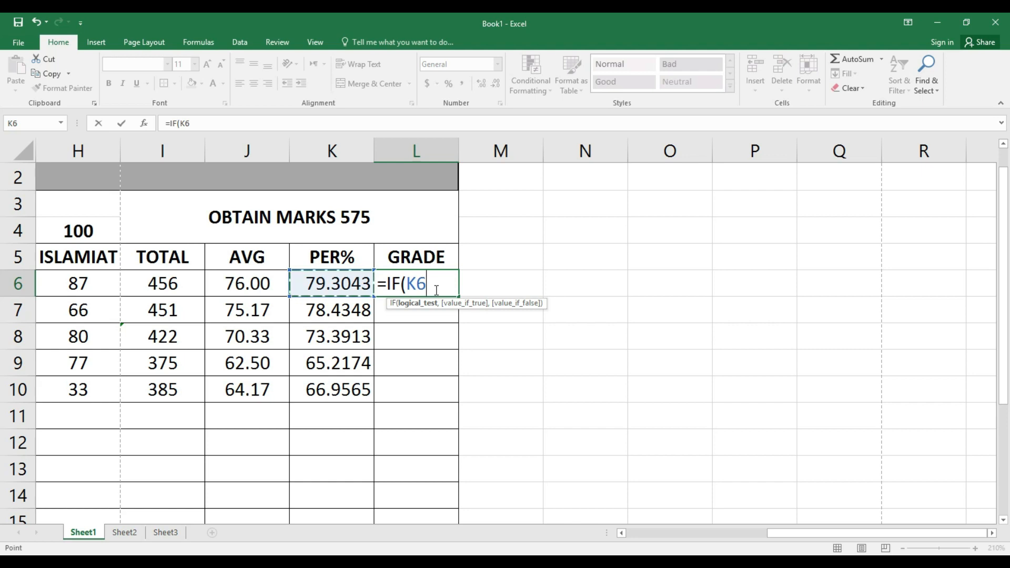
text(>)
text(80)
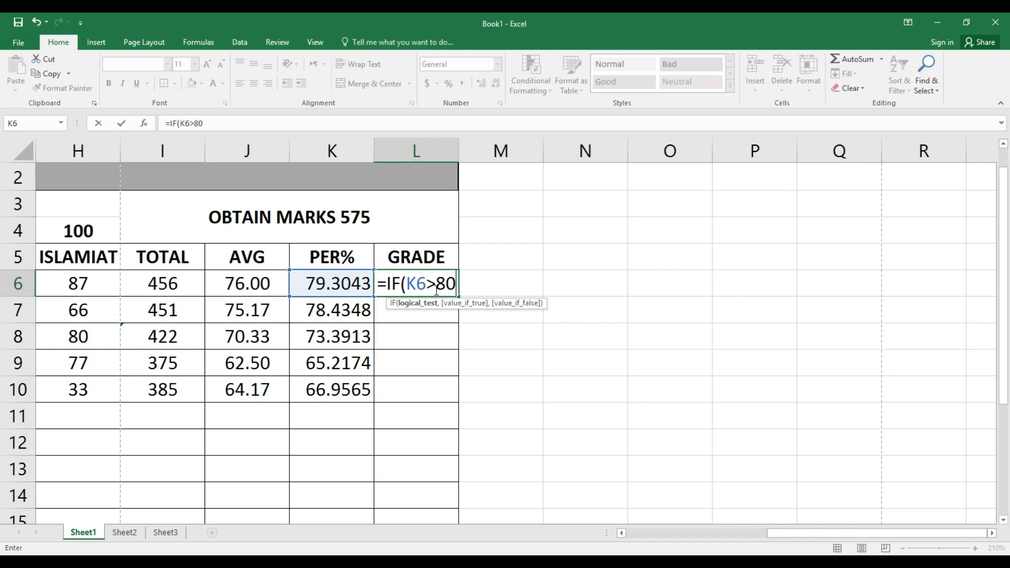
text(,"A1",)
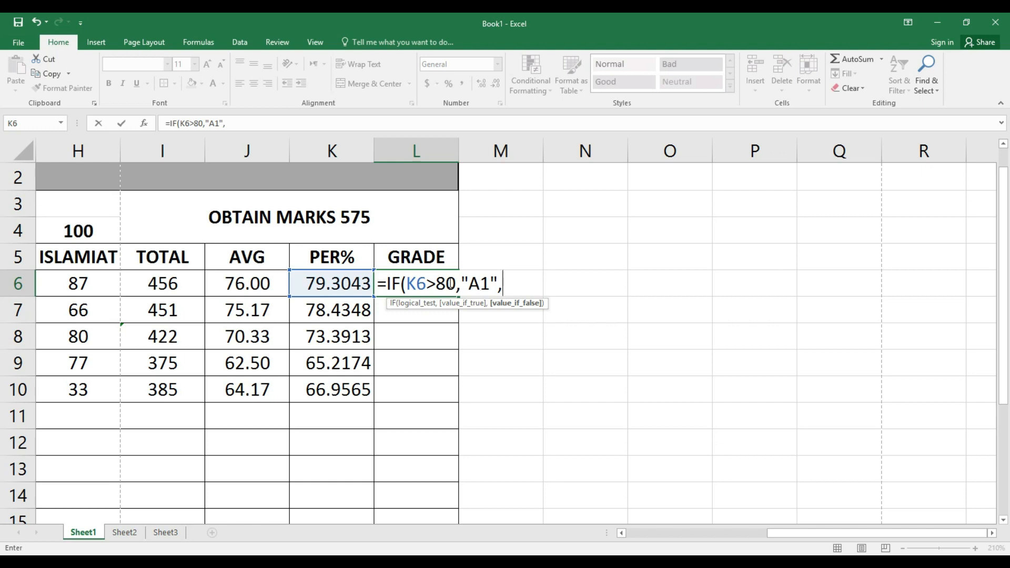
Nest a second IF in the L6 formula that returns "A" when K6>70
text(IF)
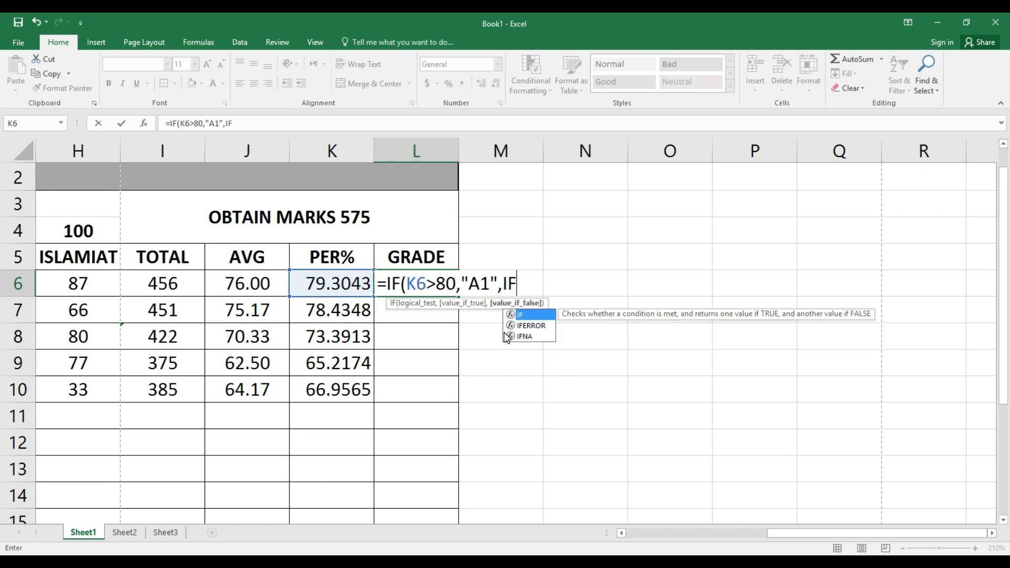
text(()
key(Left)
text(>)
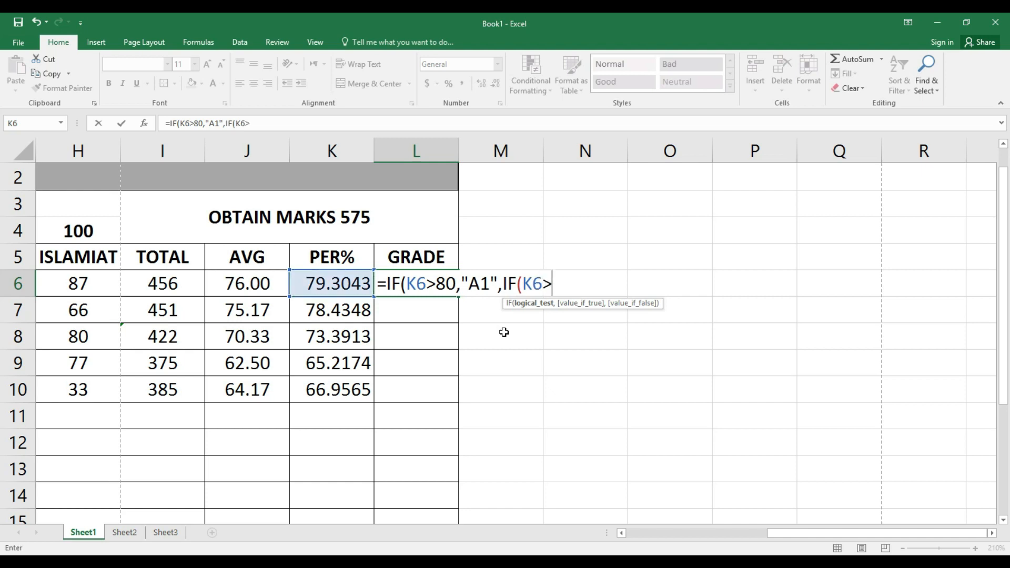
text(70)
text(,")
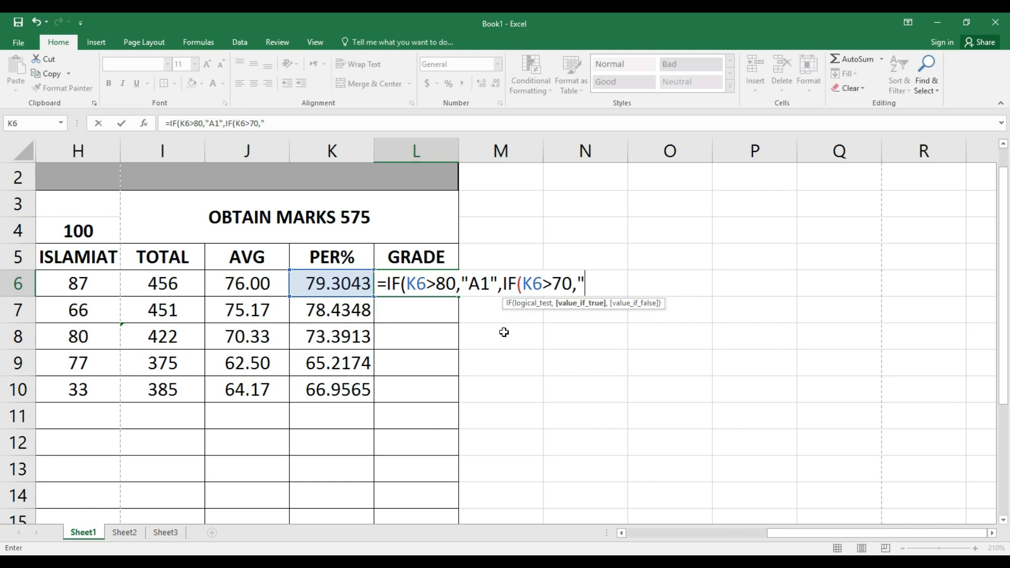
text(A",IF)
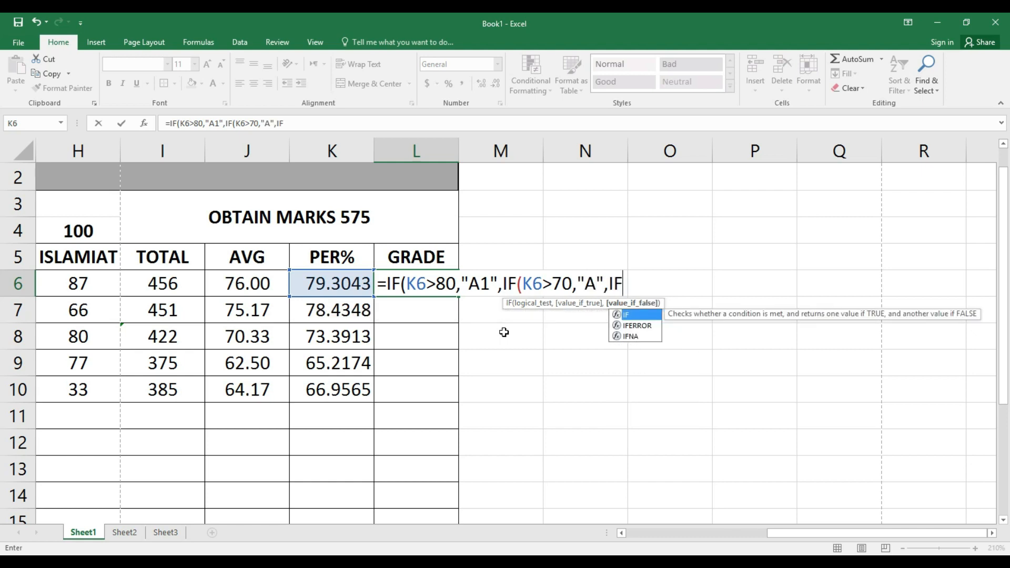
Extend the L6 formula with a nested IF condition K6>60 that returns "B"
text((K6>)
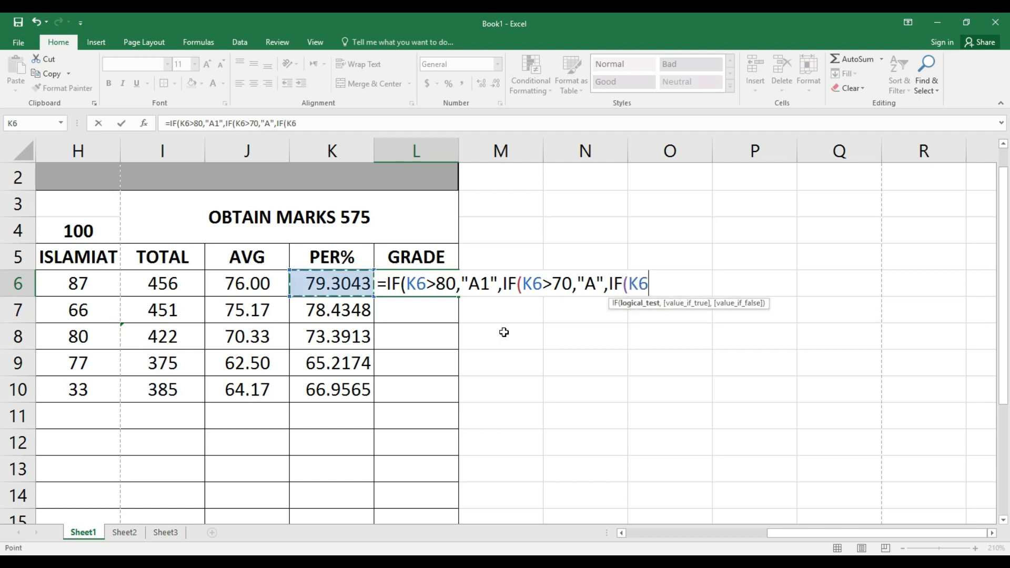
text(60)
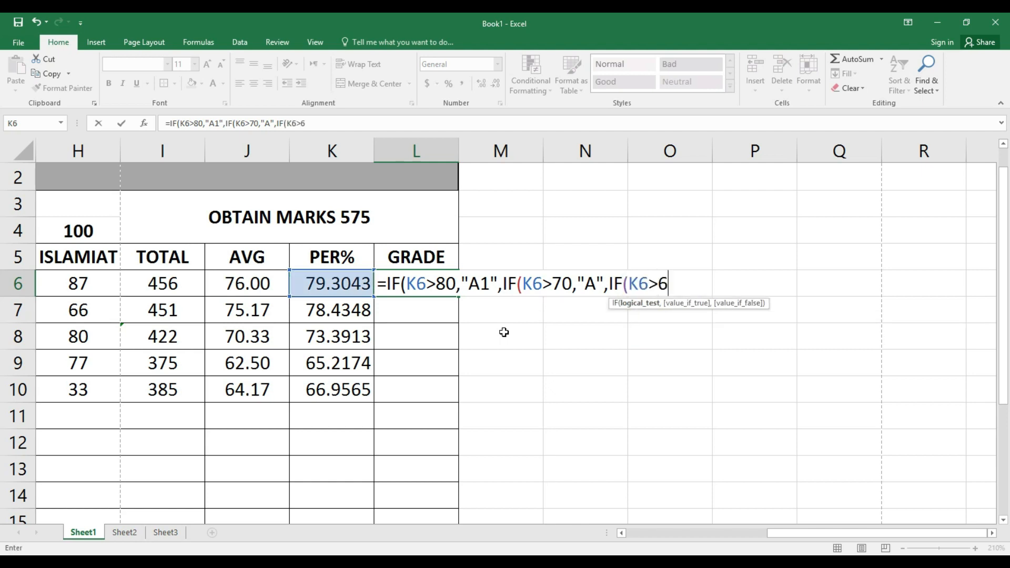
text(,")
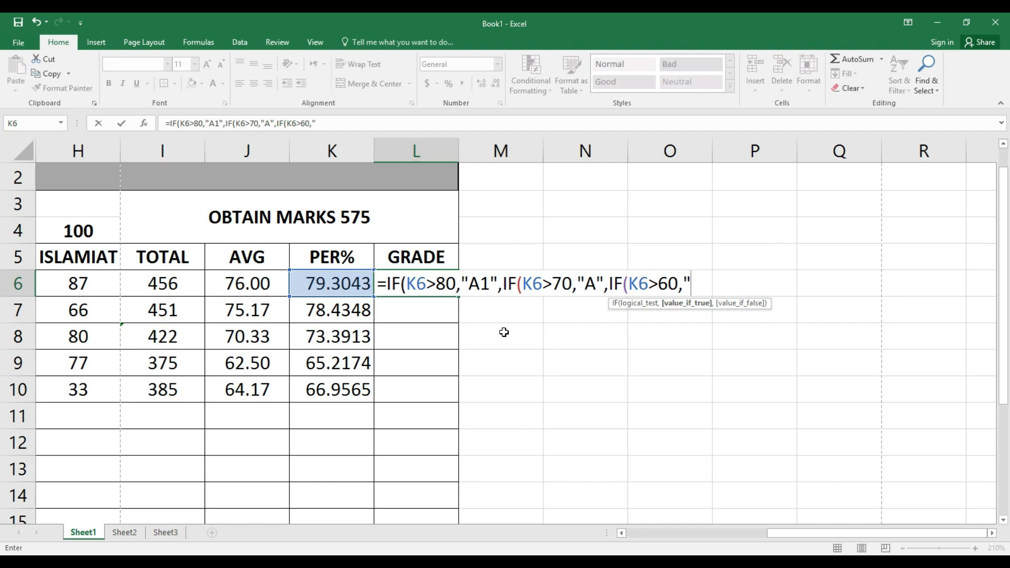
text(B",IF)
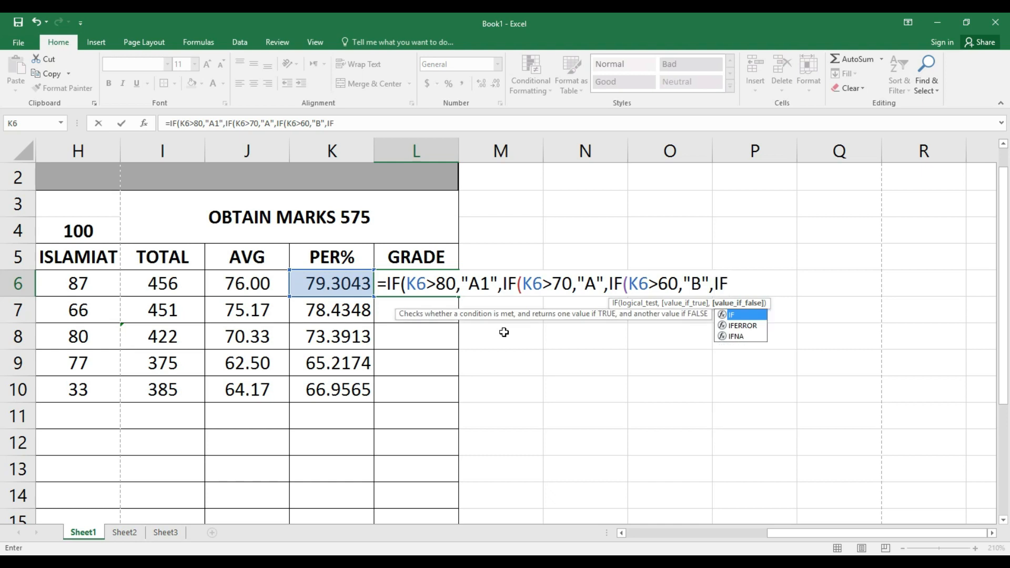
Extend the L6 formula with a nested IF condition K6>50 that returns "C"
text(()
key(Left)
text(>)
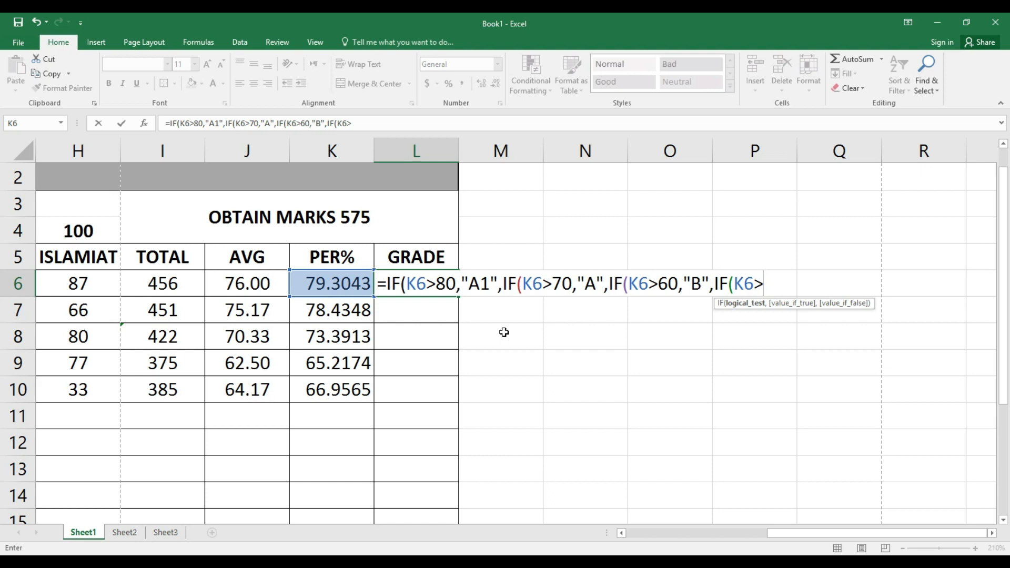
text(50,")
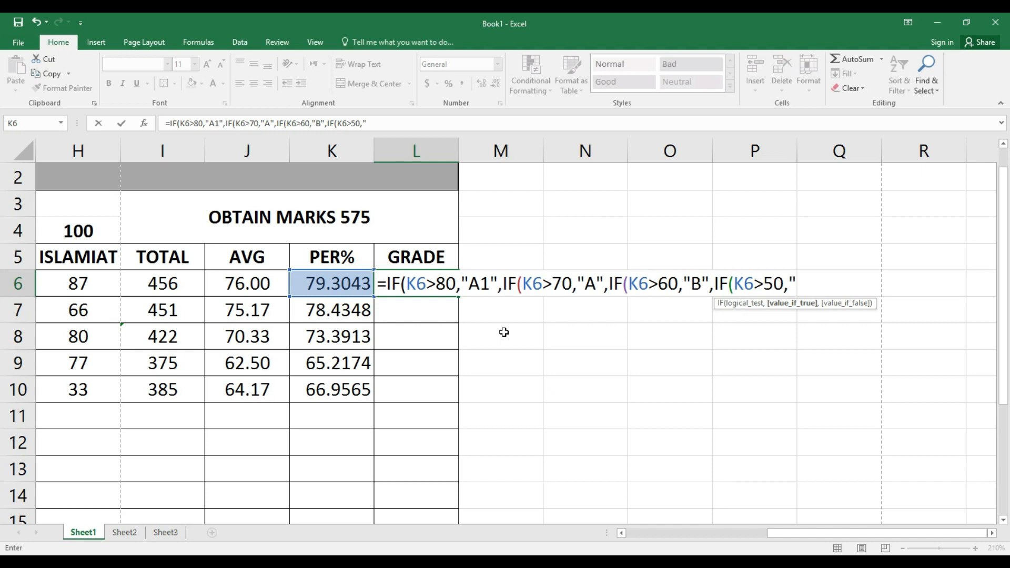
text(C",)
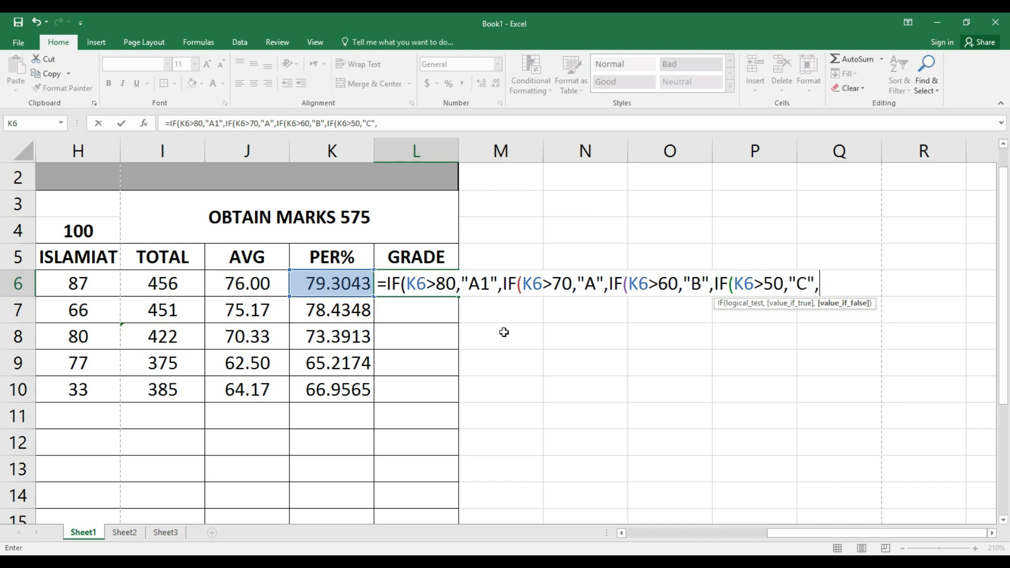
Add a nested IF to the L6 formula that returns "D" when K6>40
text(IF)
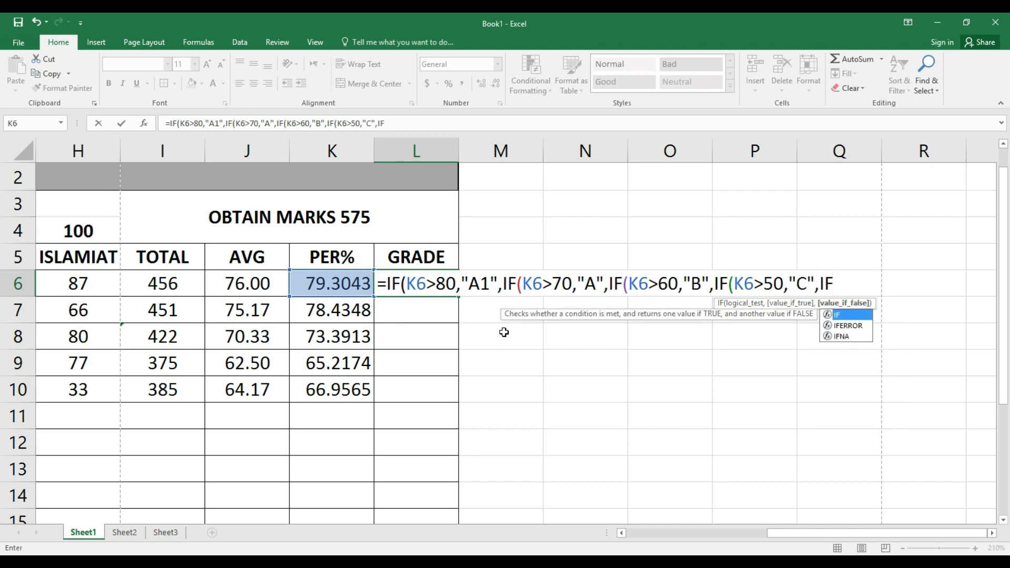
text((K6>)
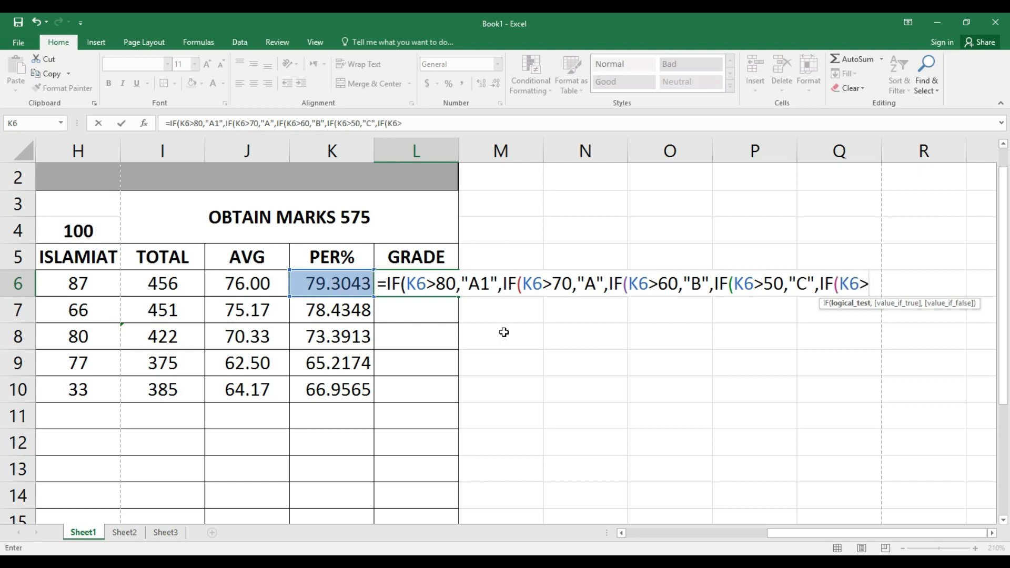
text(40,")
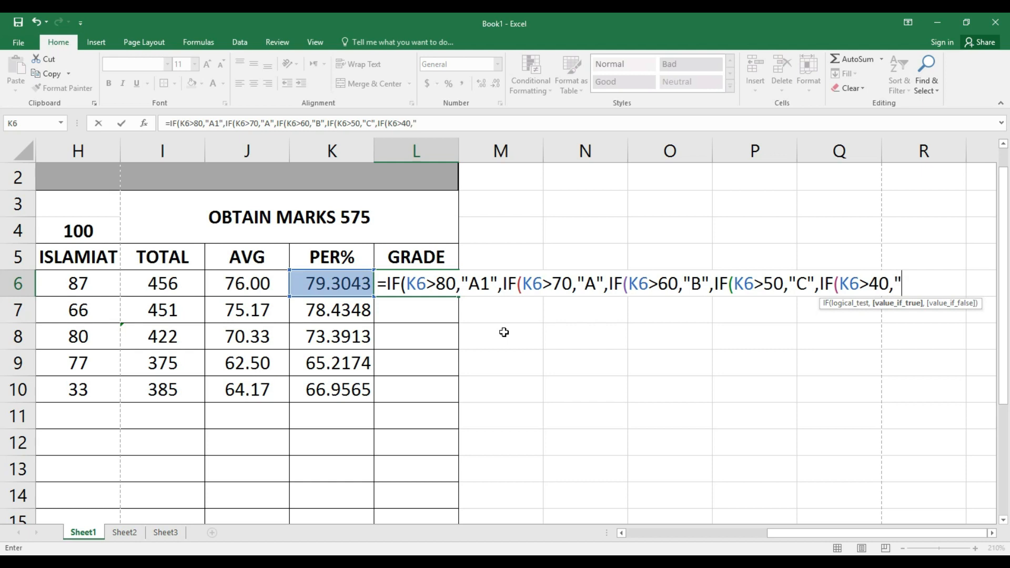
text(D",)
Add a nested IF to the L6 formula that returns "E" when K6>33
text(IF()
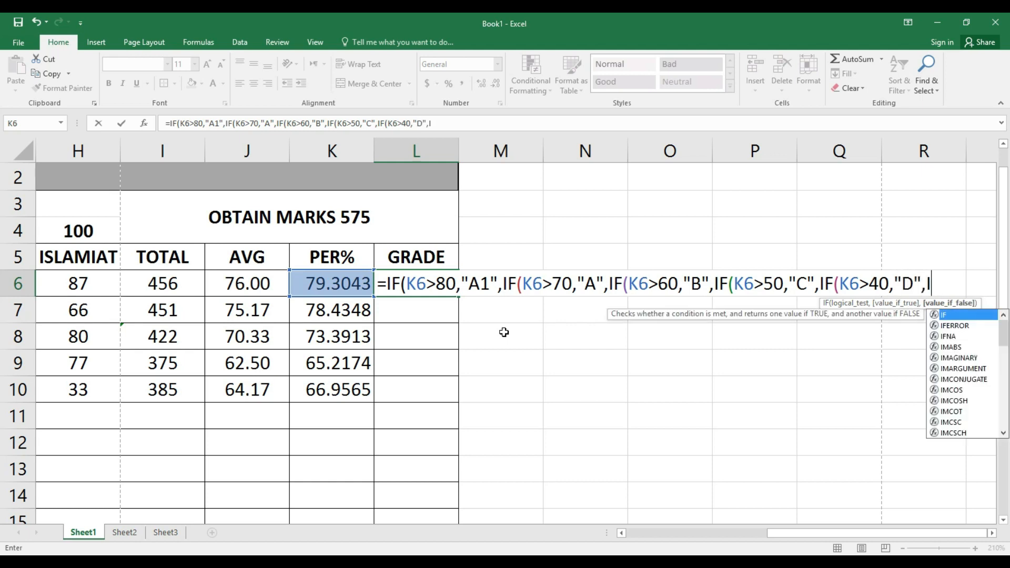
key(Left)
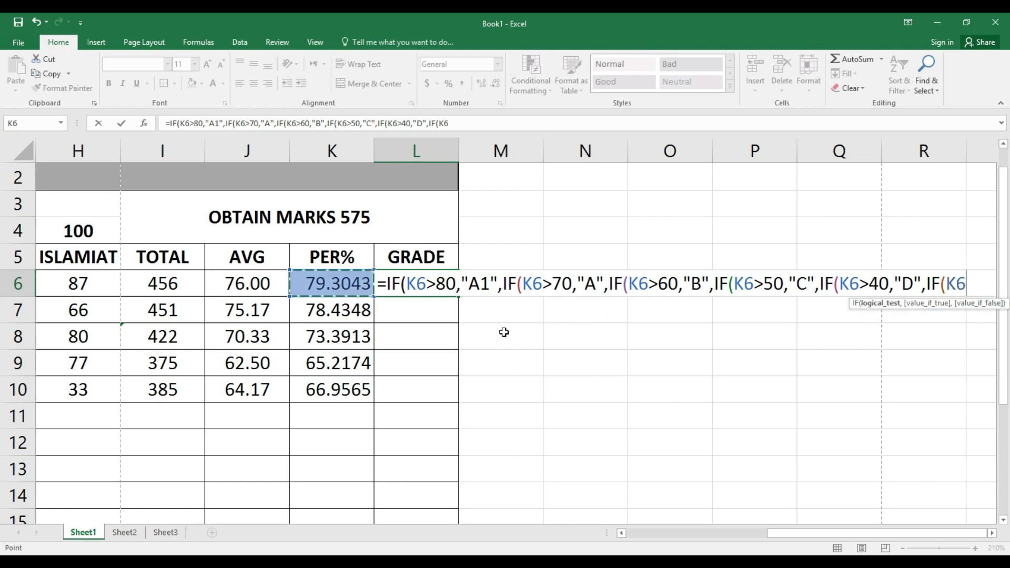
text(>)
click(991, 533)
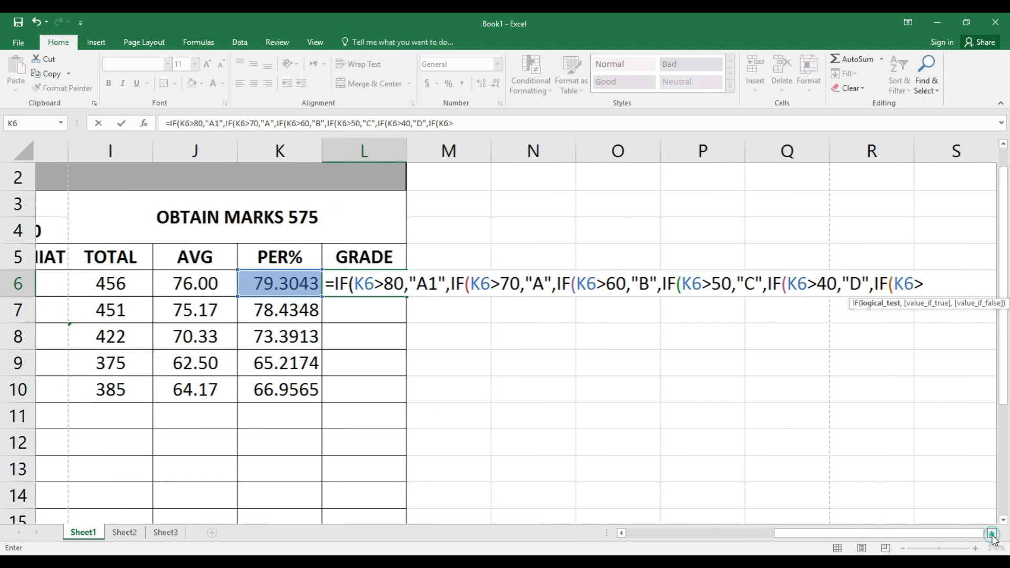
click(992, 533)
click(992, 532)
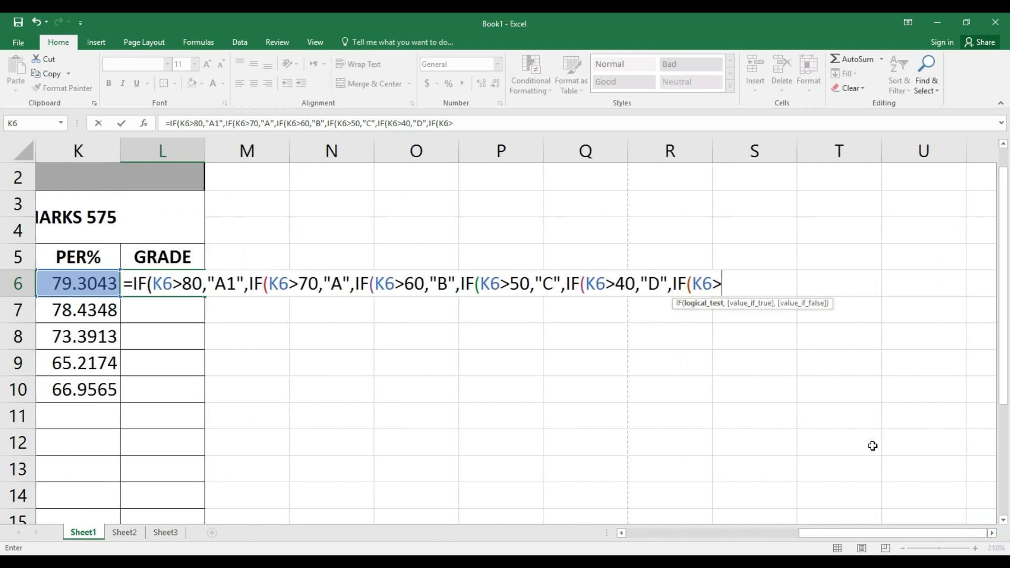
text(33)
text(,")
text(E)
text(",IF)
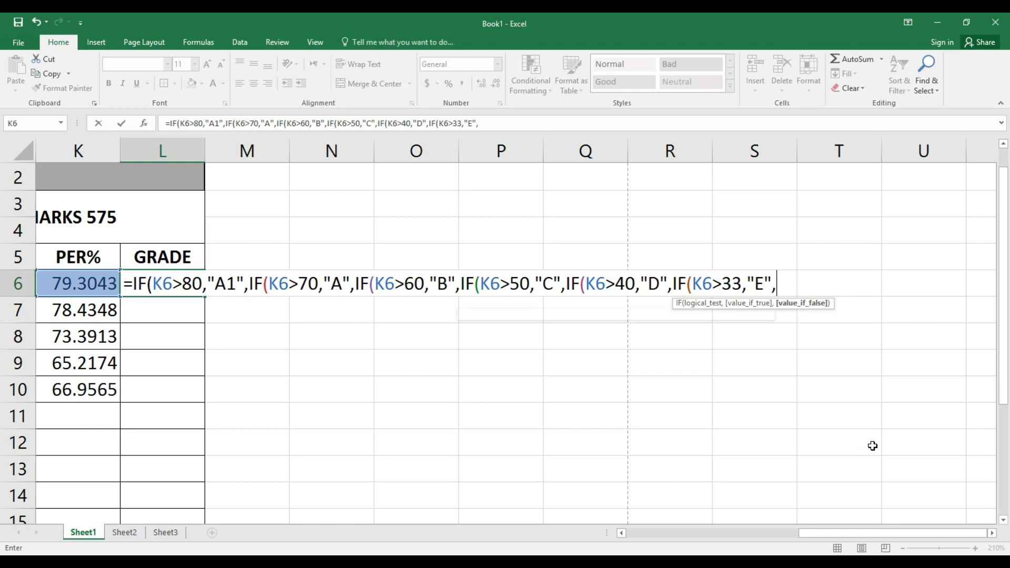
Complete the L6 formula with a last nested IF returning "FAIL" when K6<33, an empty false value and seven closing parentheses, and enter it
text(()
key(Left)
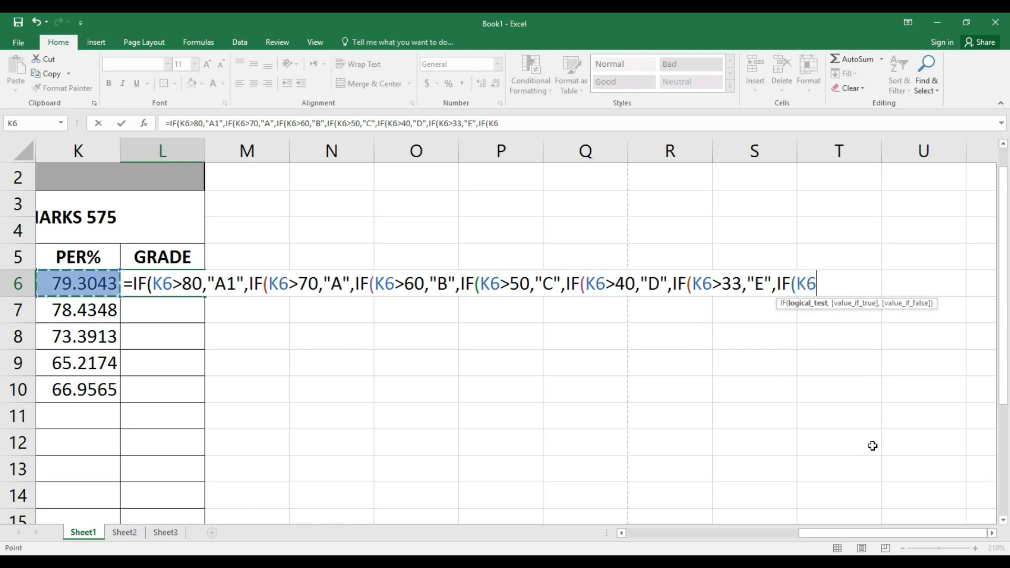
text(<33)
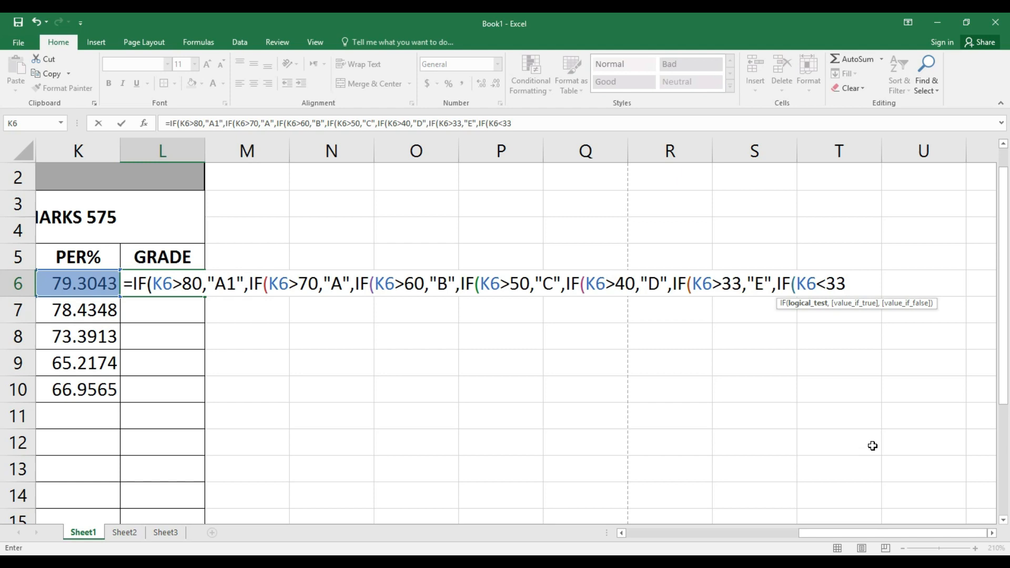
text(,"FAIL",)
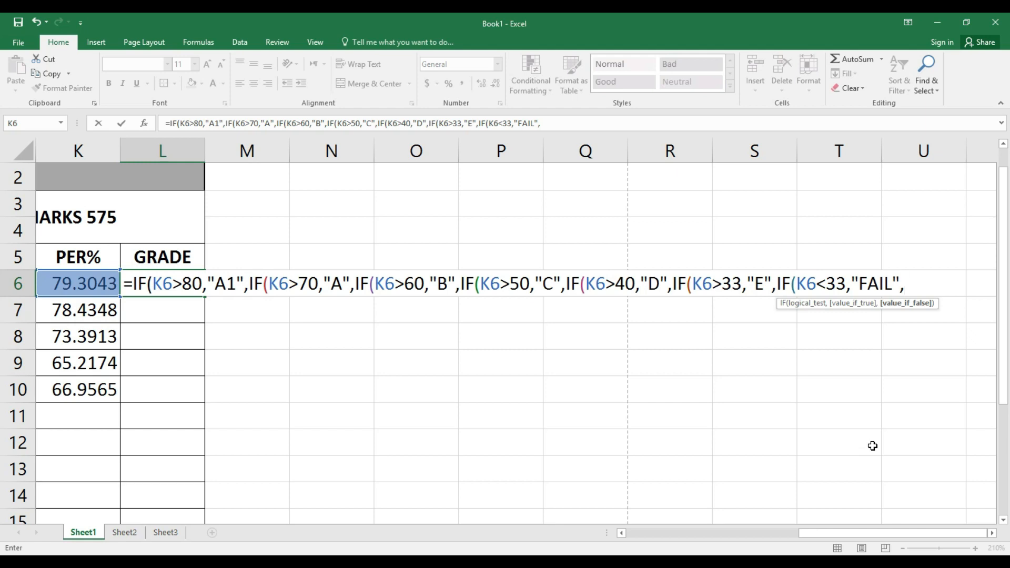
text())))))))
key(Return)
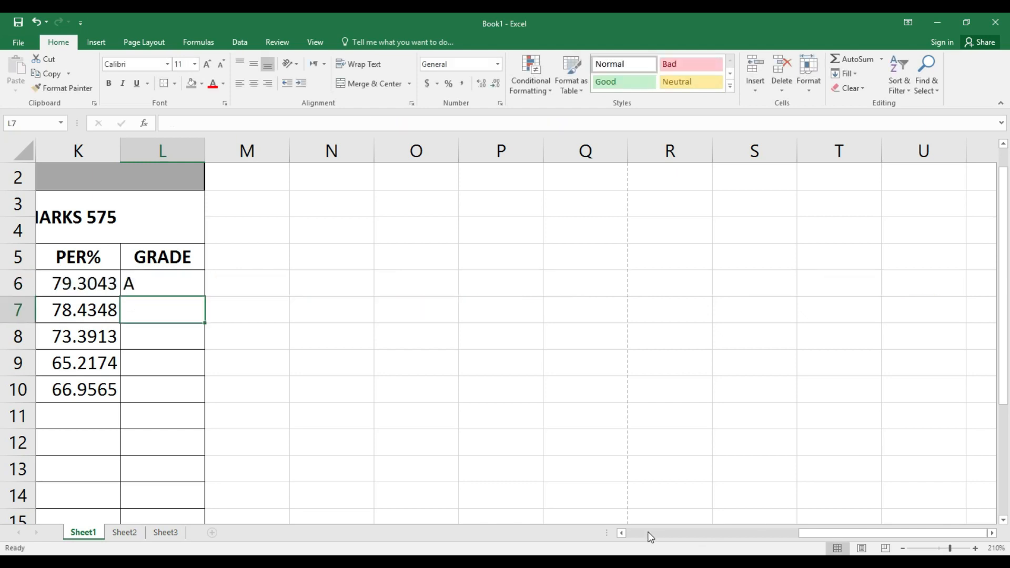
Start a grade formula in L7 with an IF condition K7>80 that returns "A1"
click(621, 532)
click(622, 532)
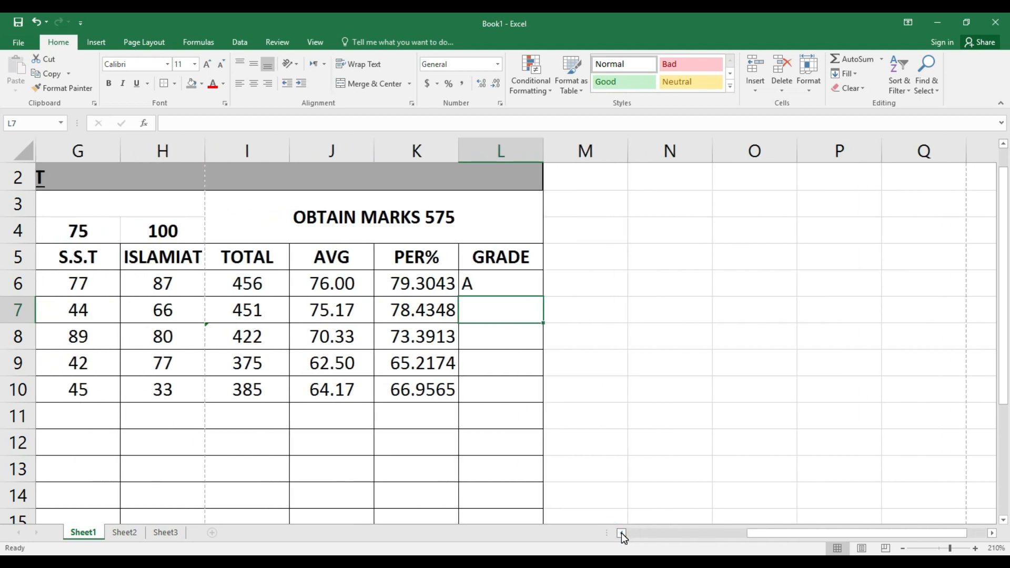
key(Up)
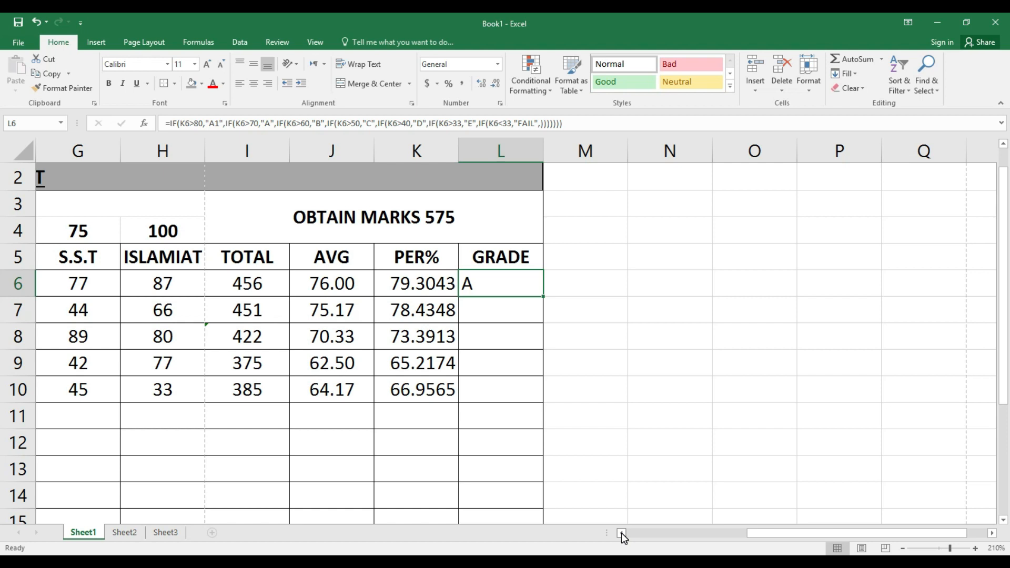
key(Down)
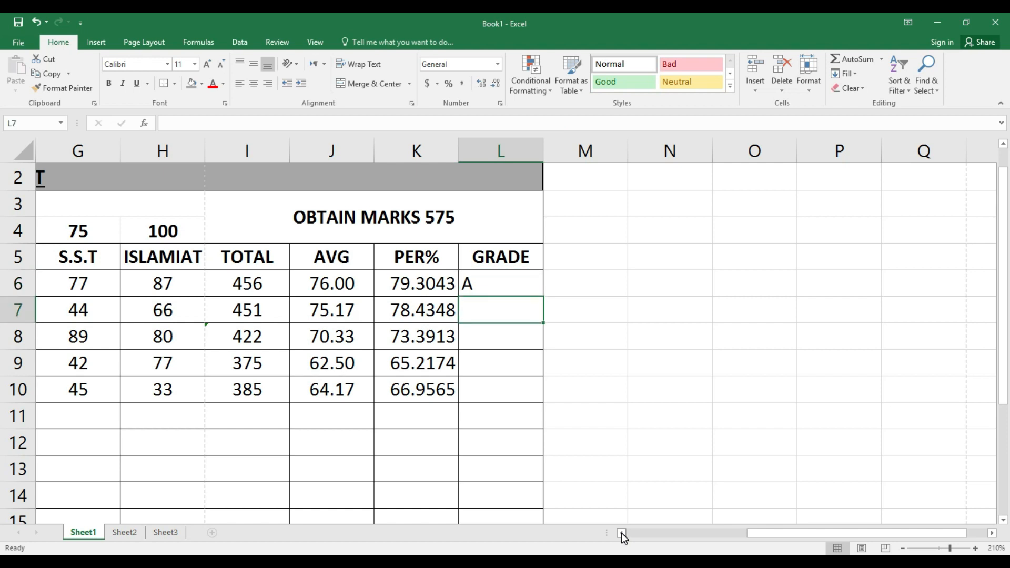
key(Up)
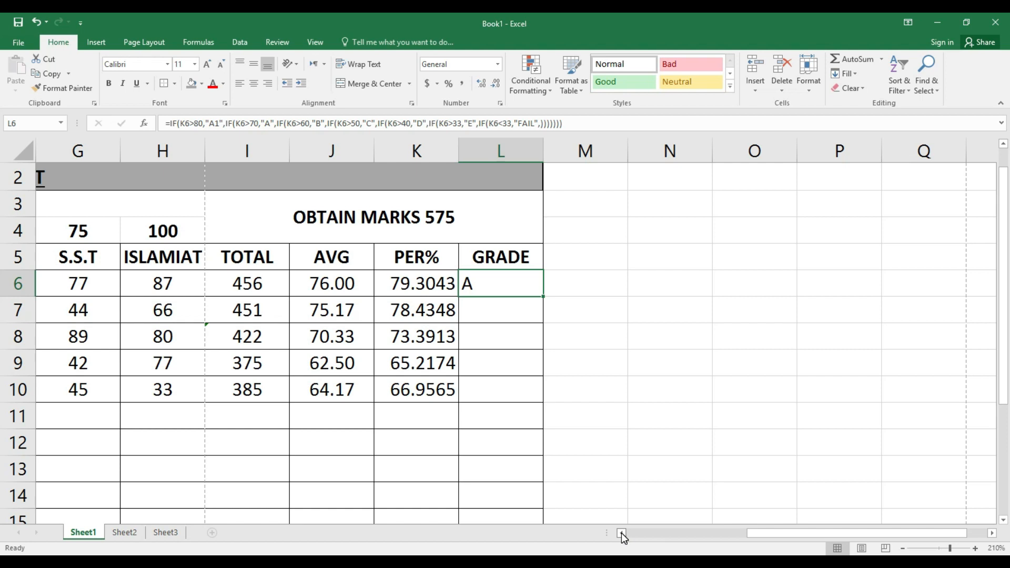
key(Down)
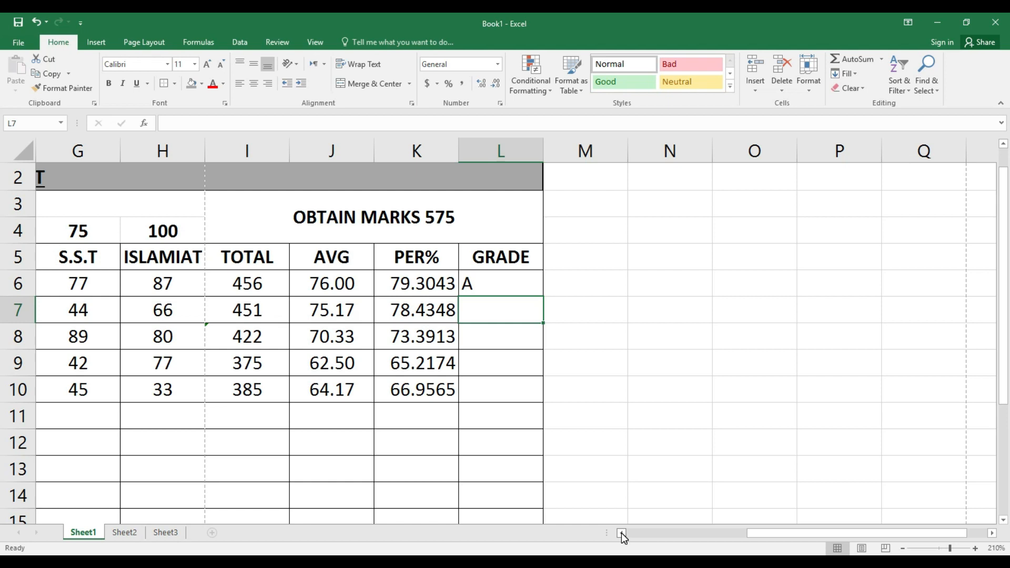
text(=IF)
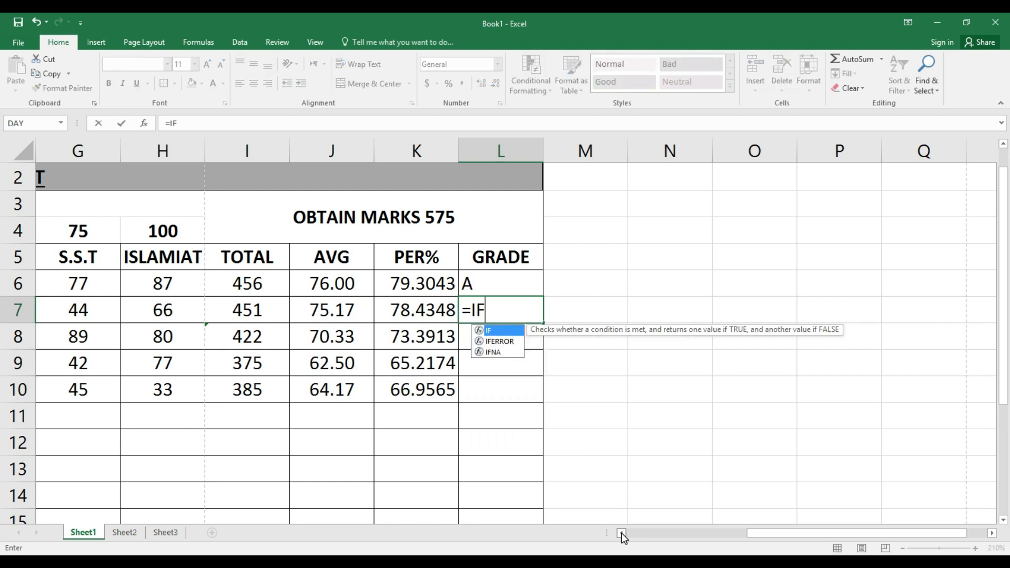
text(()
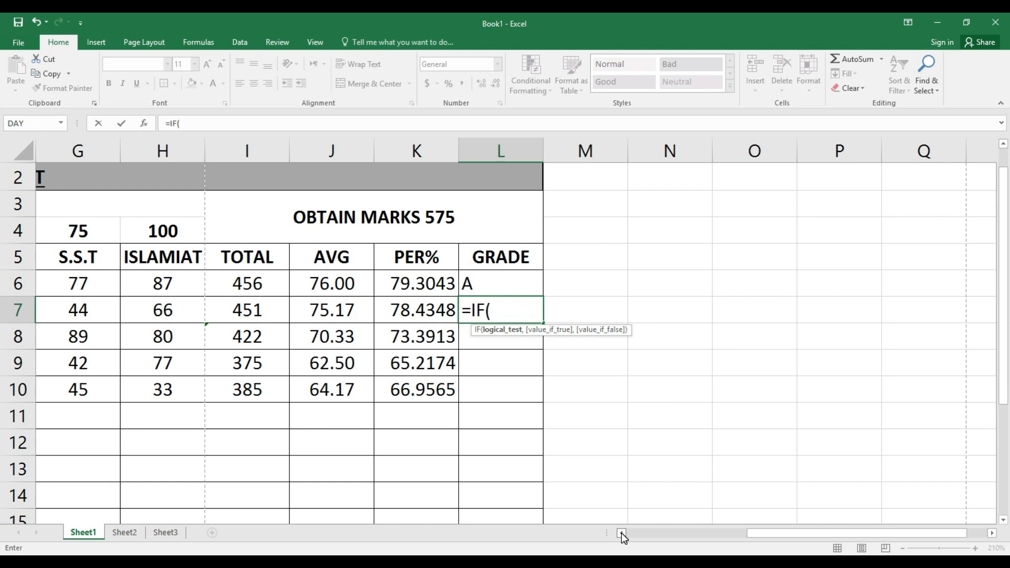
key(Left)
text(>)
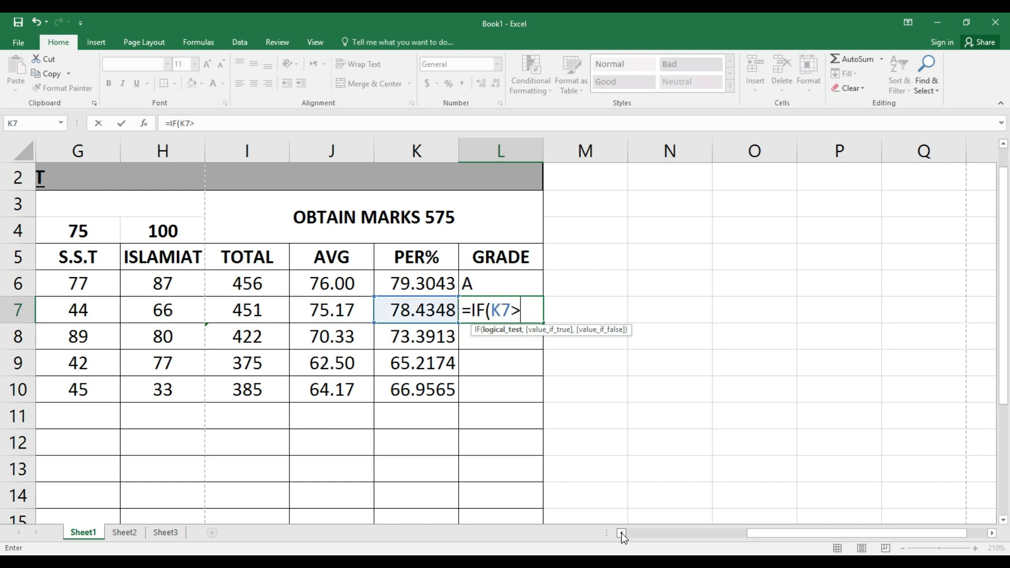
text(80,)
text(A)
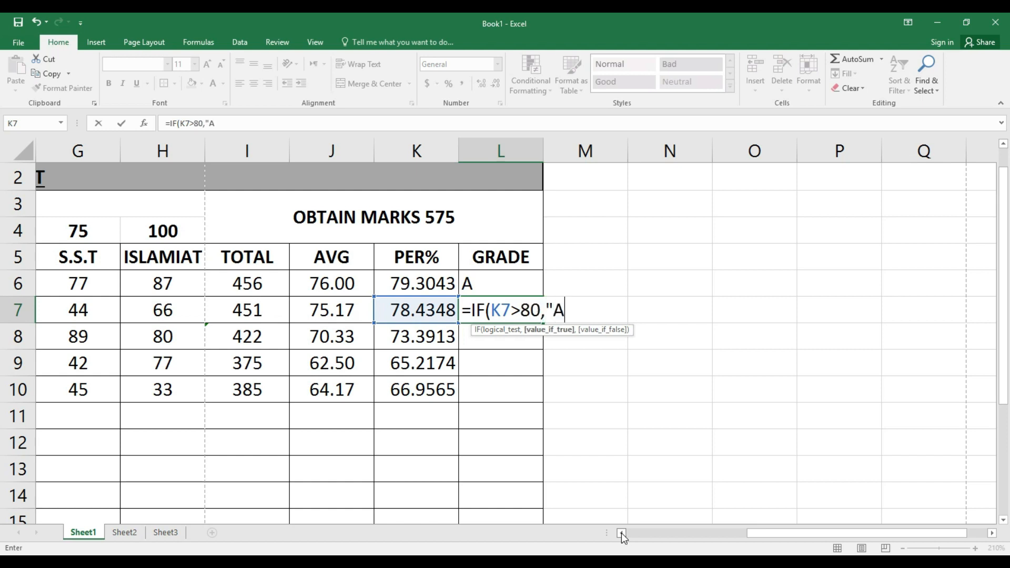
text(1",I)
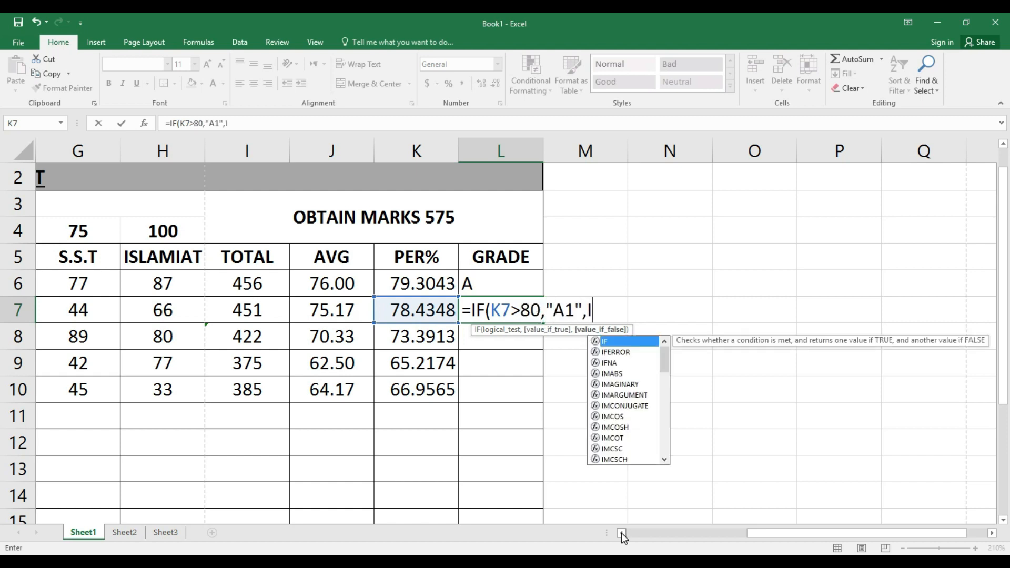
Extend the L7 formula with a nested IF condition K7>70 that returns "A"
text(F()
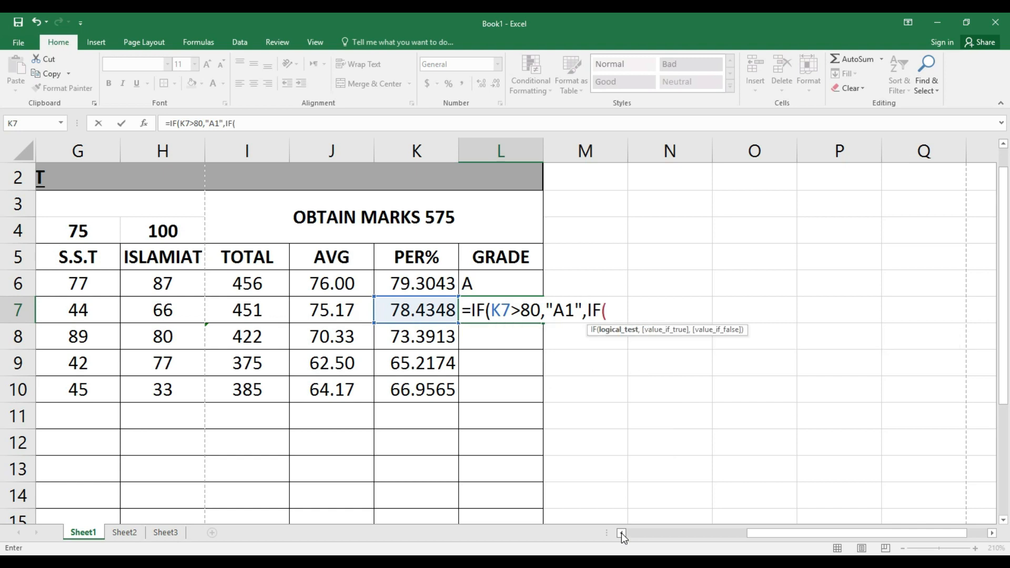
key(Left)
text(>)
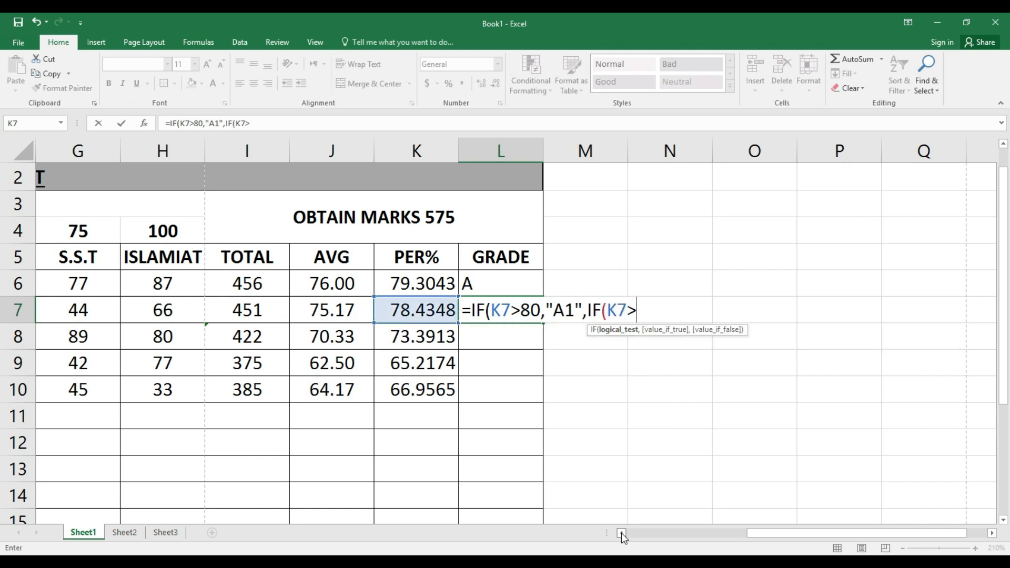
text(70,"A",I)
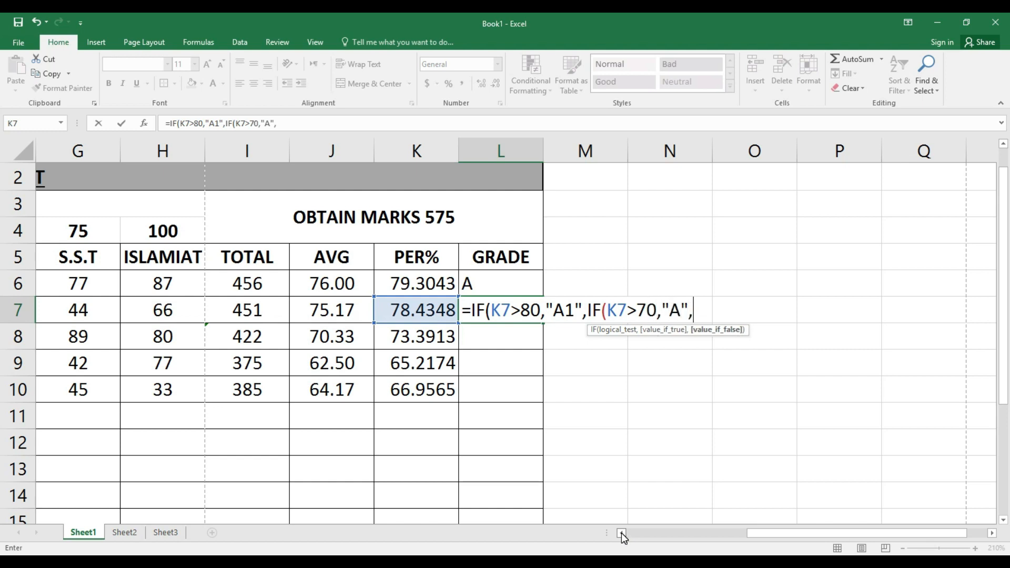
Add a nested IF to the L7 formula that returns "B" when K7>60
text(F()
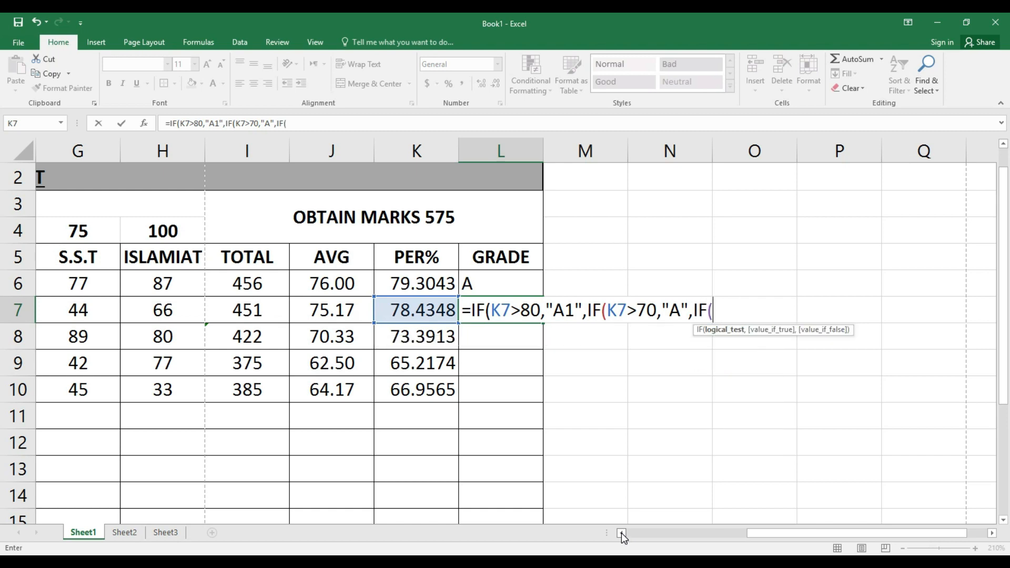
key(Left)
text(>)
text(6)
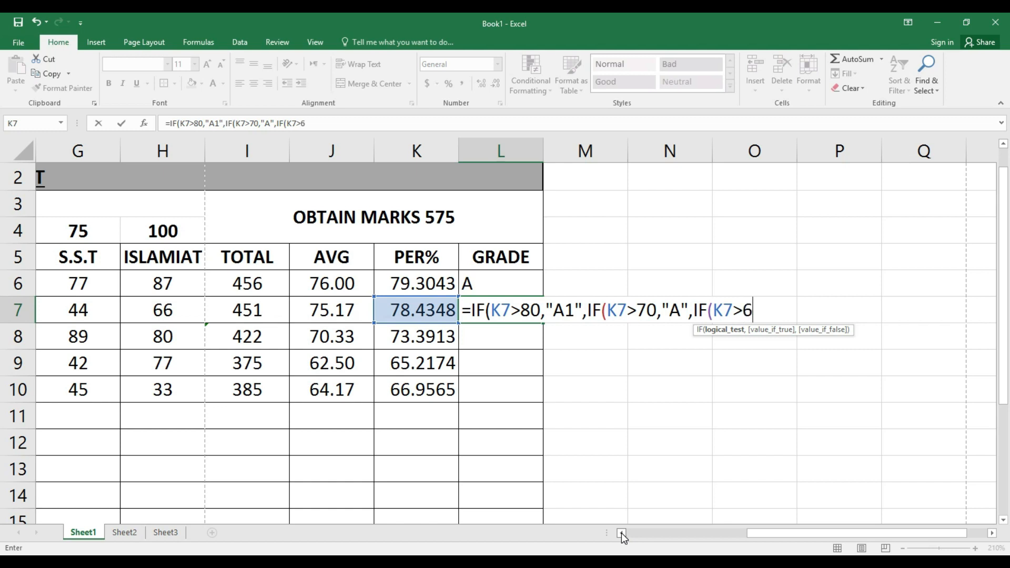
text(0,")
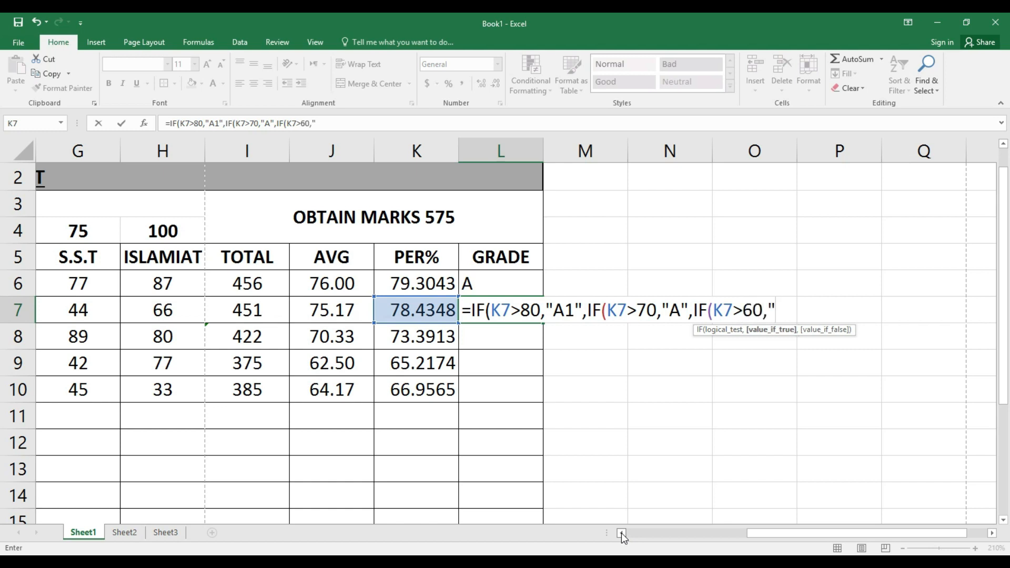
text(B",IF(K7>)
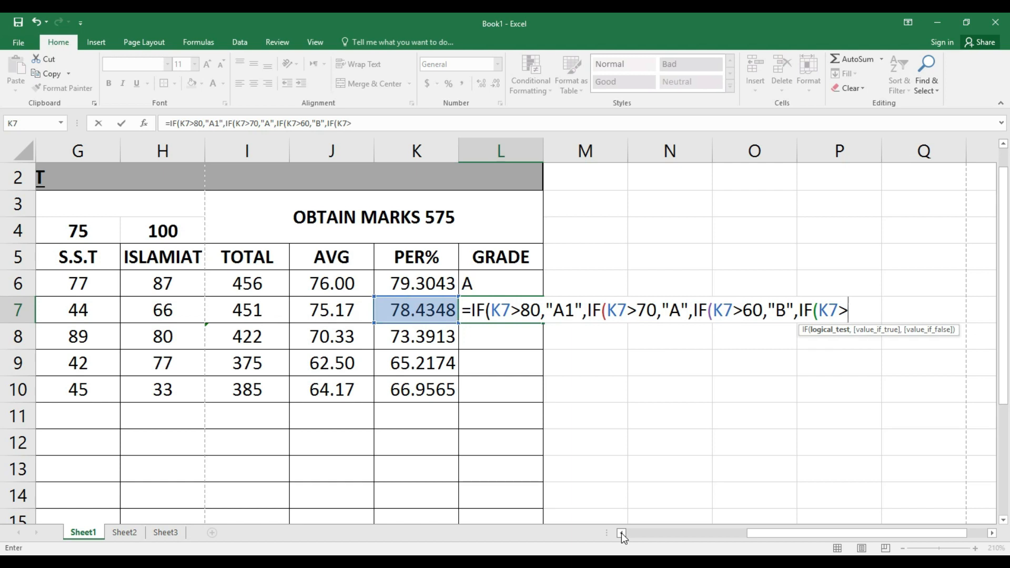
Continue the L7 formula with nested IFs returning "C" when K7>50 and "D" when K7>40
text(50,"C)
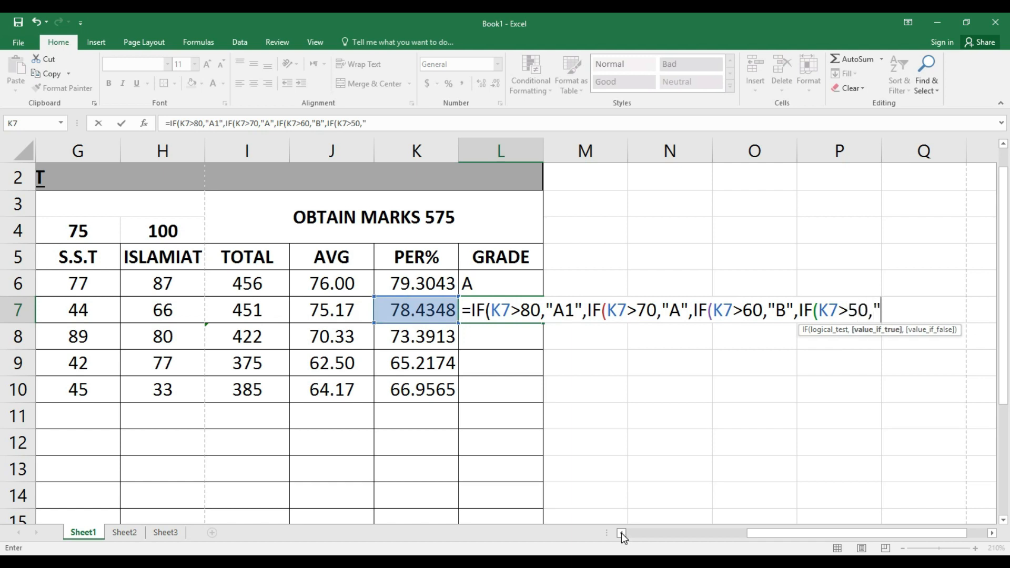
text(",IF)
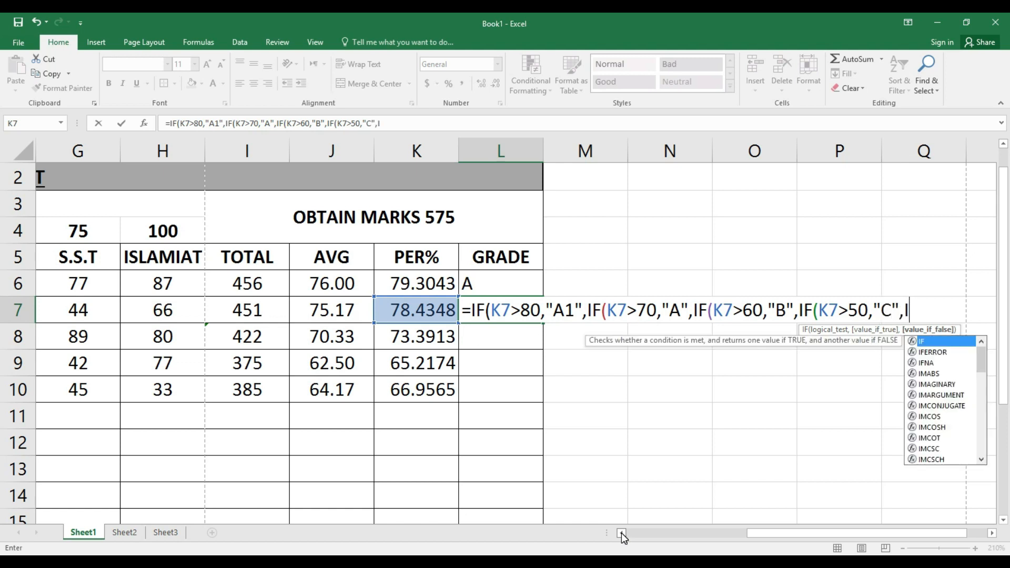
text((K7>40,")
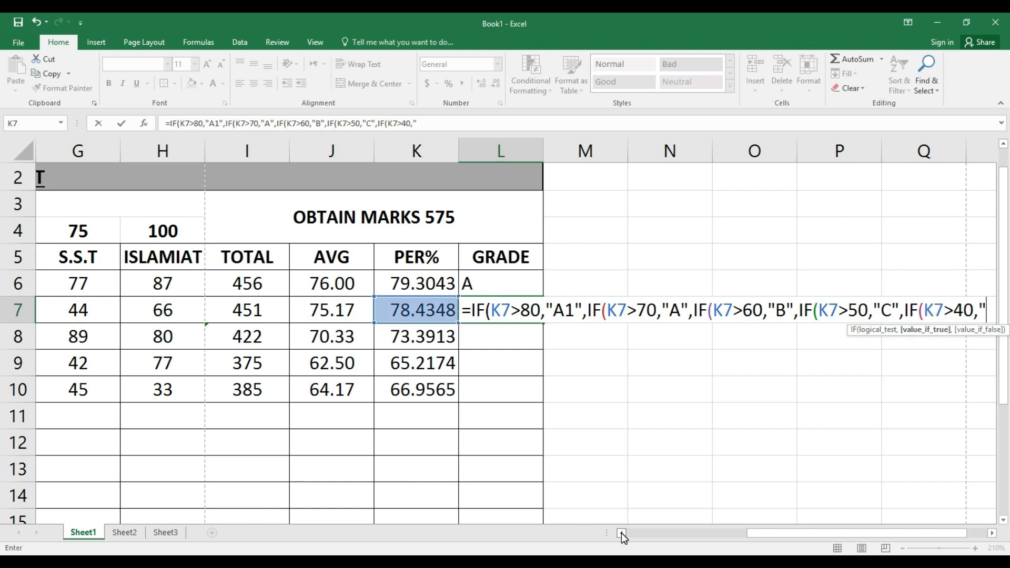
click(992, 533)
click(992, 534)
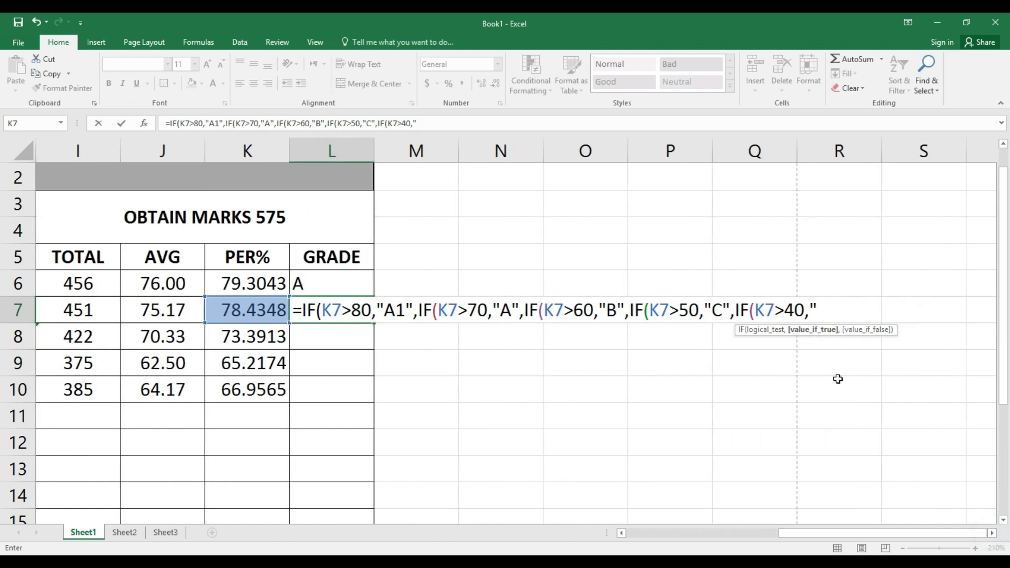
text(D",IF)
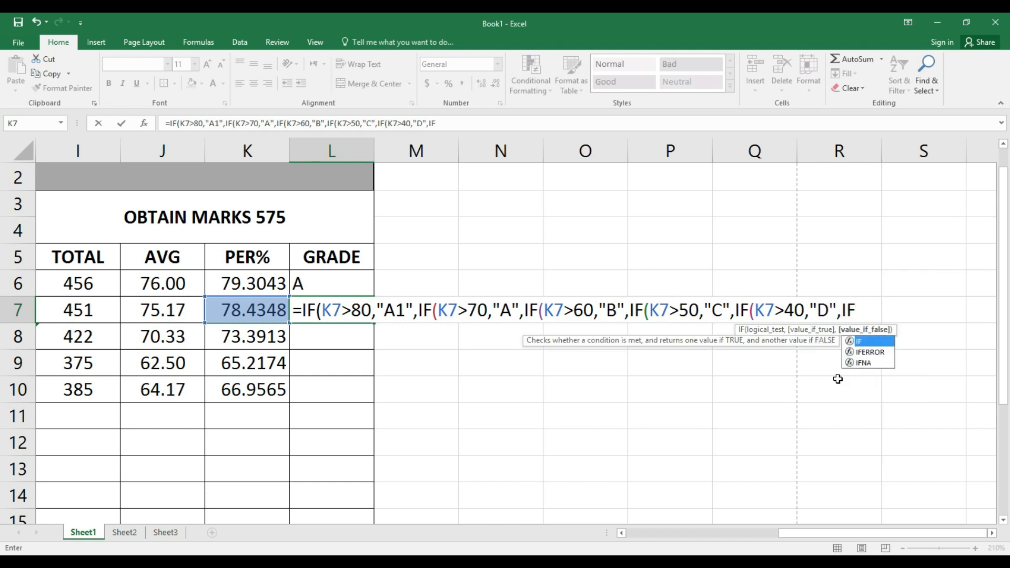
Add a nested IF to the L7 formula that returns "E" when K7>33
text((K7>)
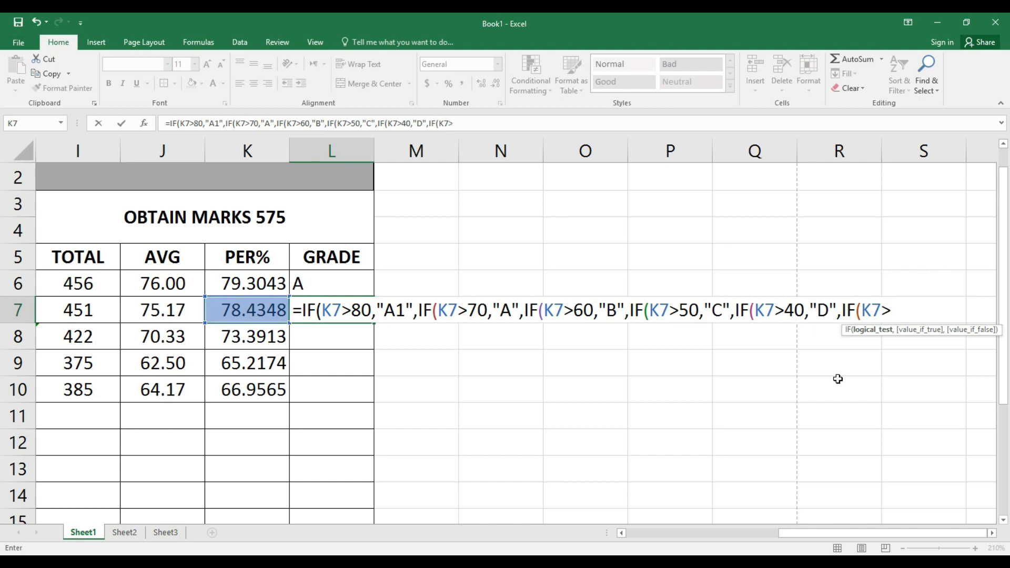
text(33,")
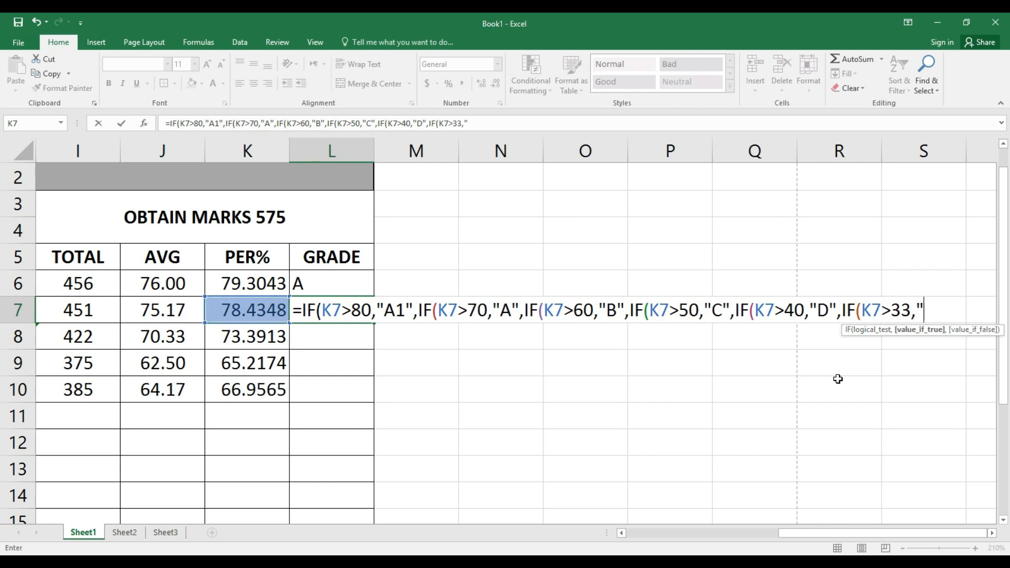
text(E)
text(",IF)
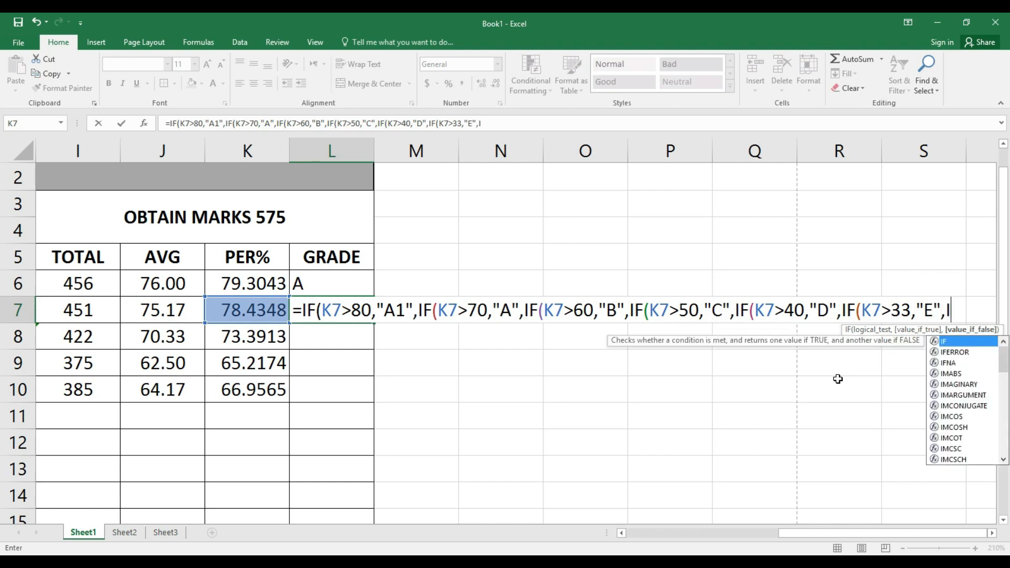
Complete the L7 formula with a last nested IF returning "FAIL" when K7<33, an empty false value and seven closing parentheses, and enter it
text(()
key(Left)
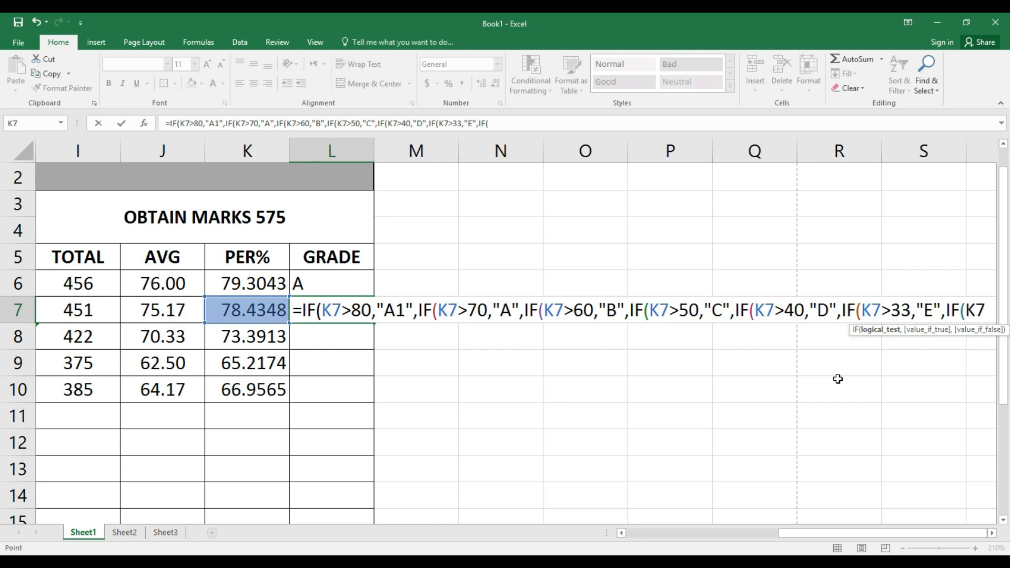
text(<)
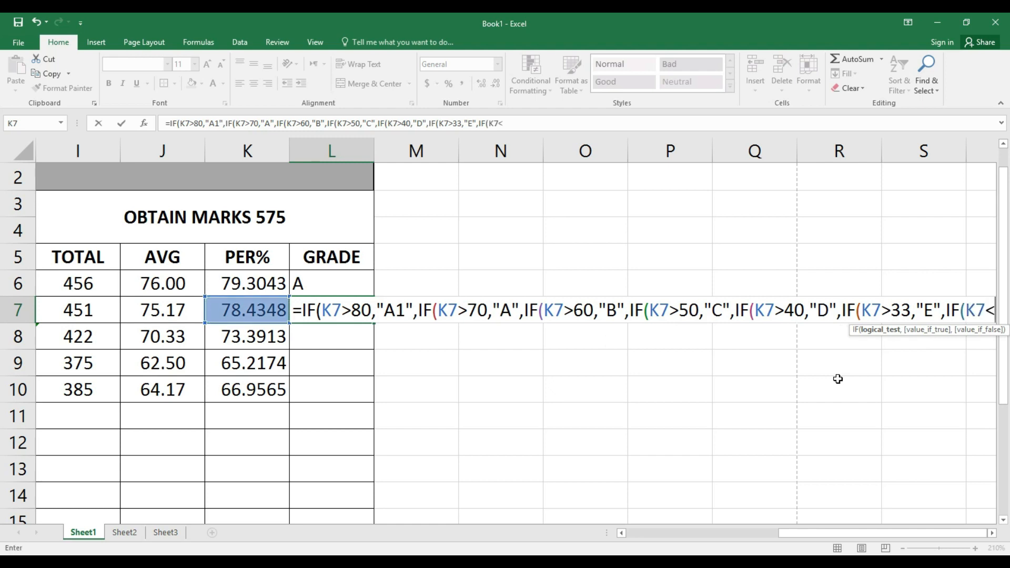
click(991, 533)
click(991, 532)
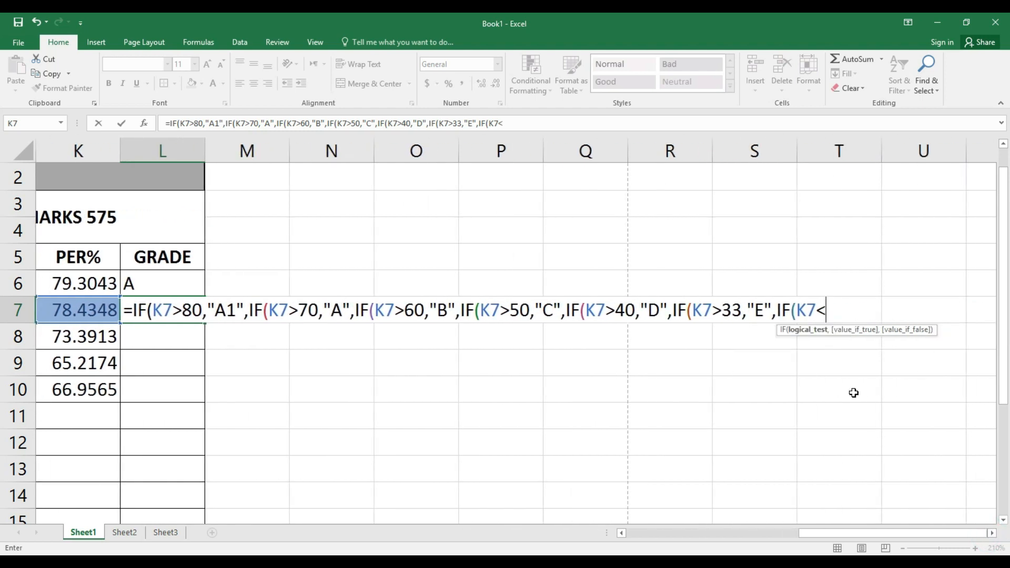
text(33,")
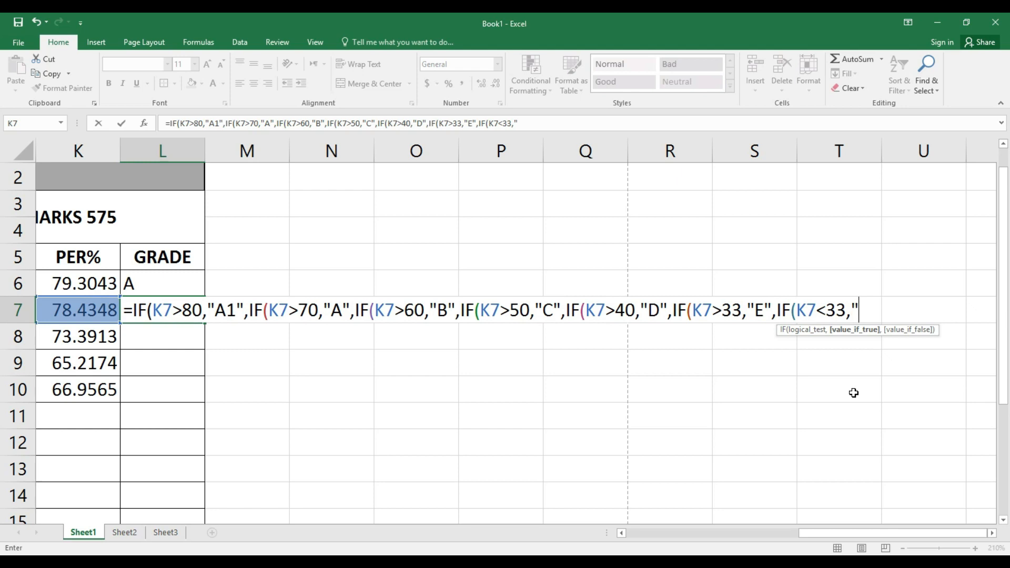
text(FAIL",))))))))
key(Return)
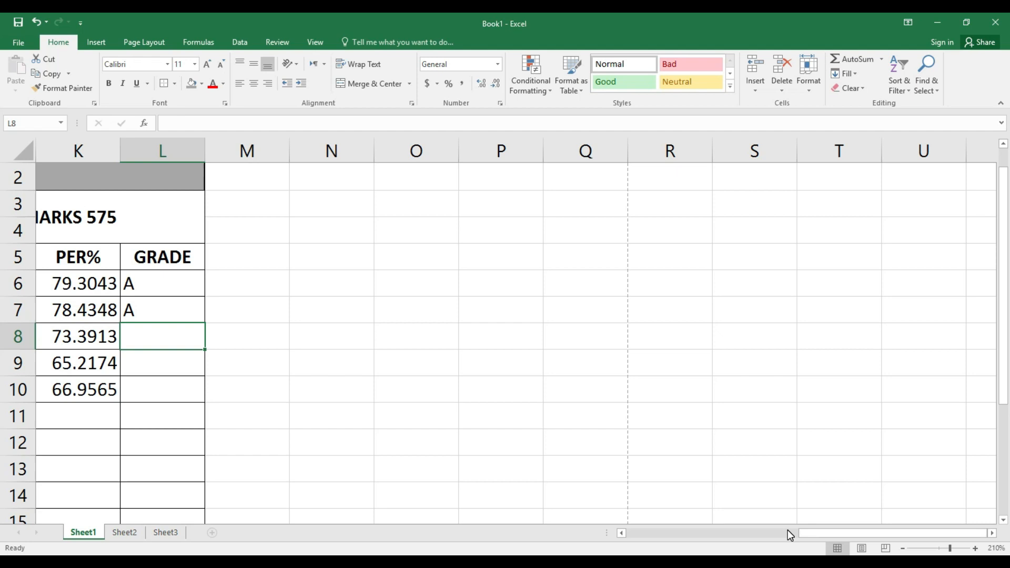
Change the Science mark in F6 to 80 and go to the row's percentage in K6
click(623, 533)
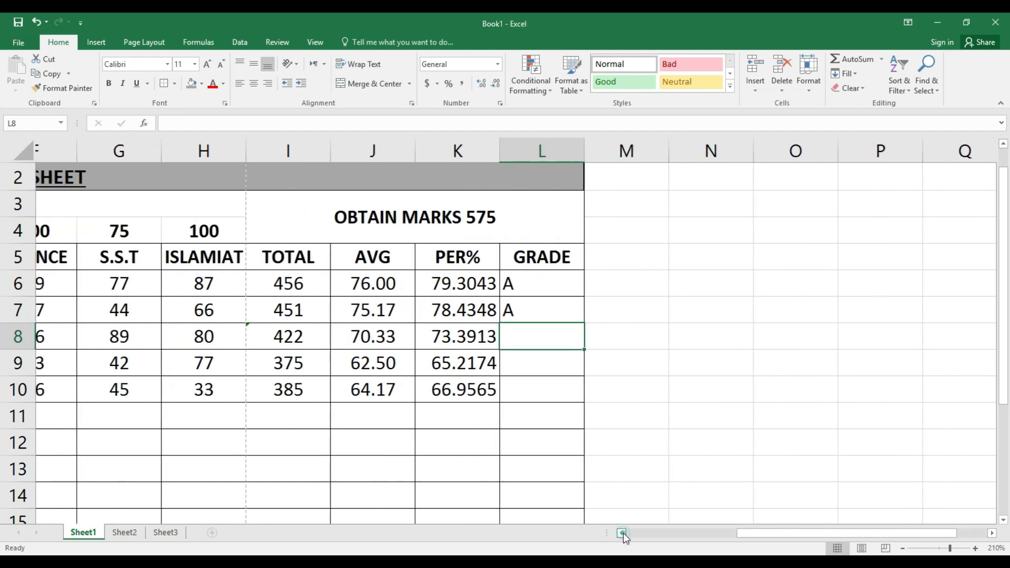
click(623, 533)
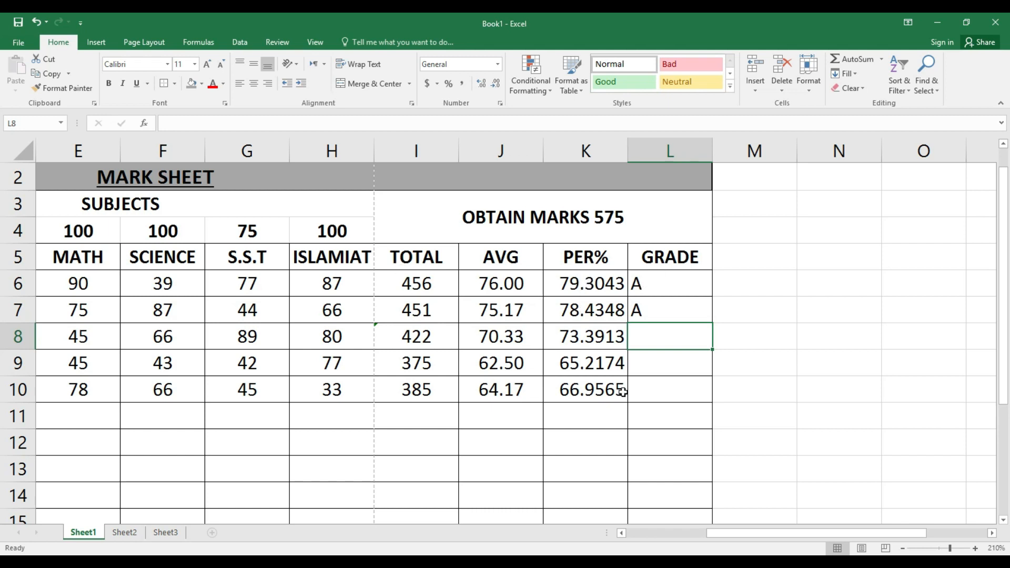
click(623, 533)
click(623, 533)
click(324, 289)
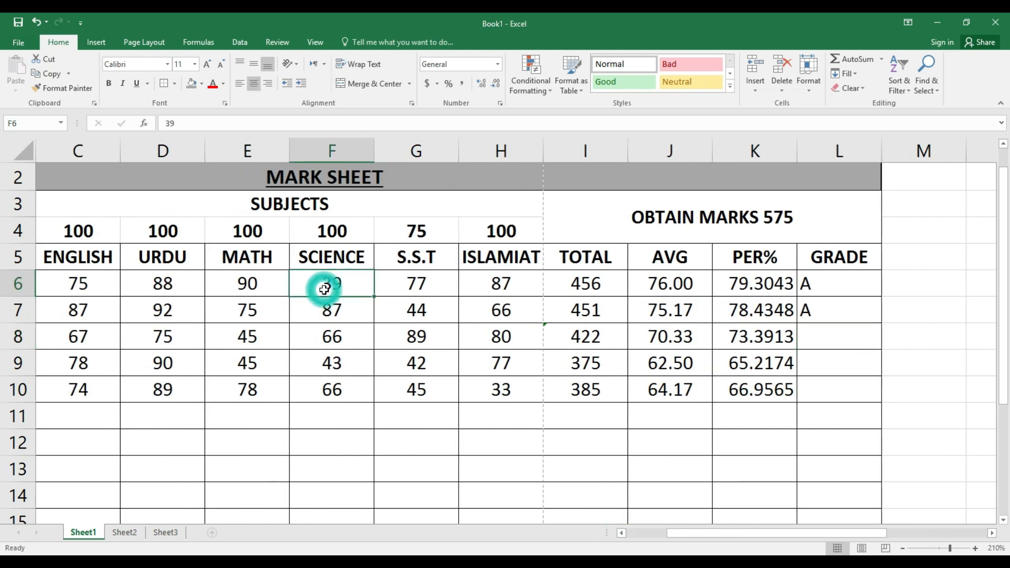
text(80)
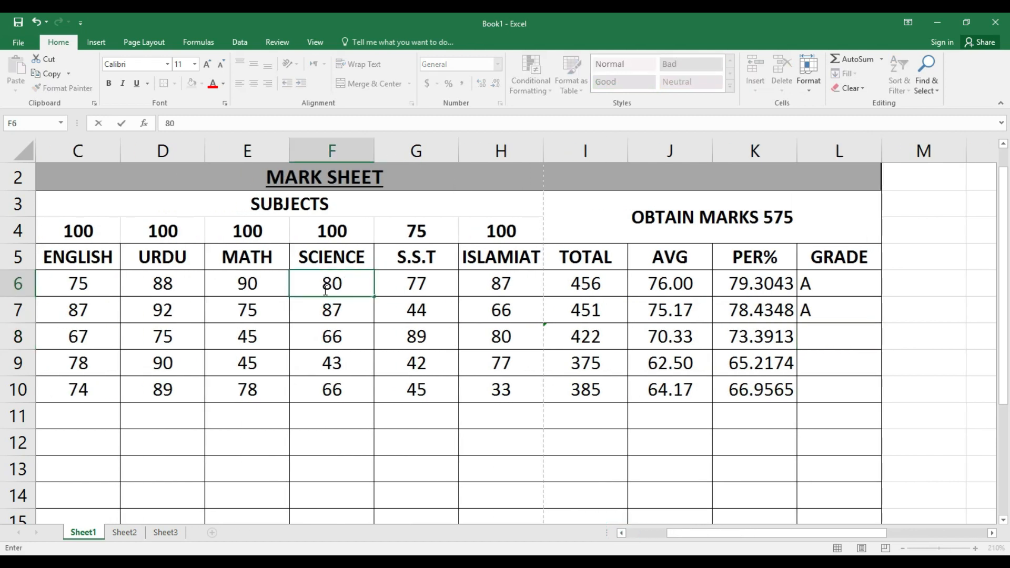
key(Right)
key(Right)
key(Right)
key(Right)
key(Right)
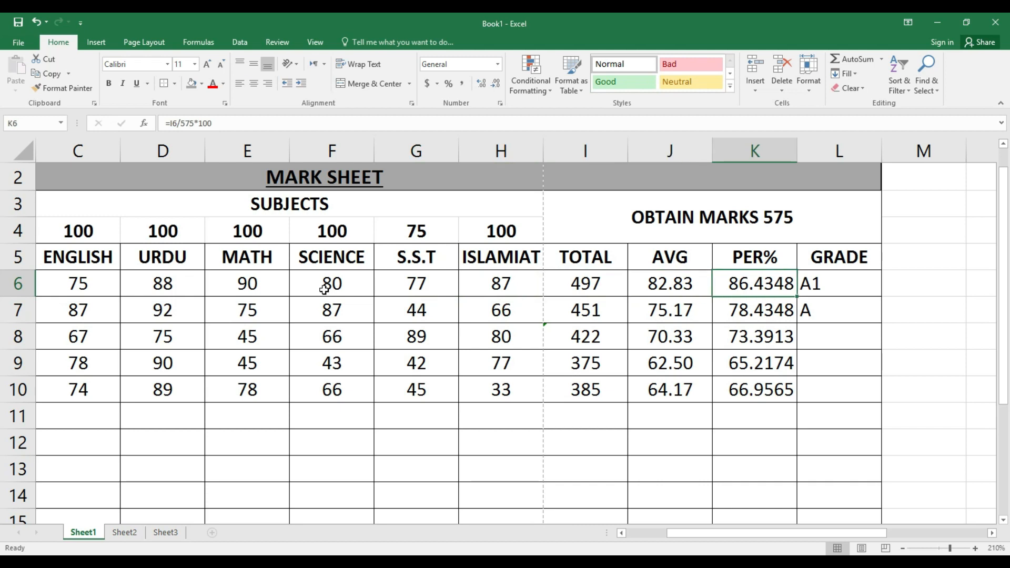
Examine the marks, total, average and percentage in row 6 and the grades in L6 and L7
key(Right)
key(Left)
key(Left)
key(Left)
key(Right)
key(Left)
key(Right)
key(Left)
key(Left)
key(Left)
key(Left)
key(Left)
key(Left)
key(Right)
key(Right)
key(Right)
key(Right)
key(Right)
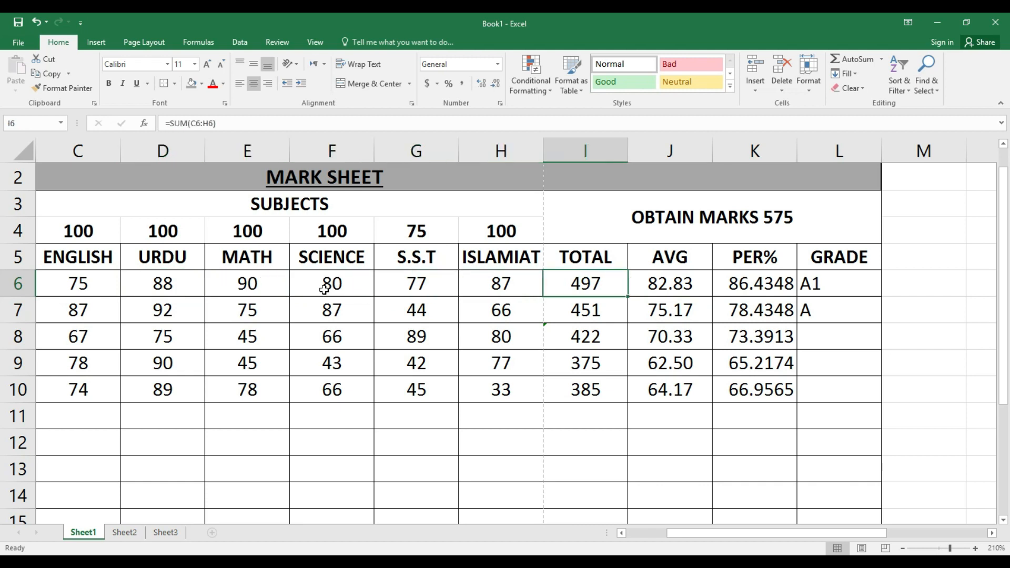
key(Right)
key(Right)
key(Right)
key(Left)
key(Right)
key(Down)
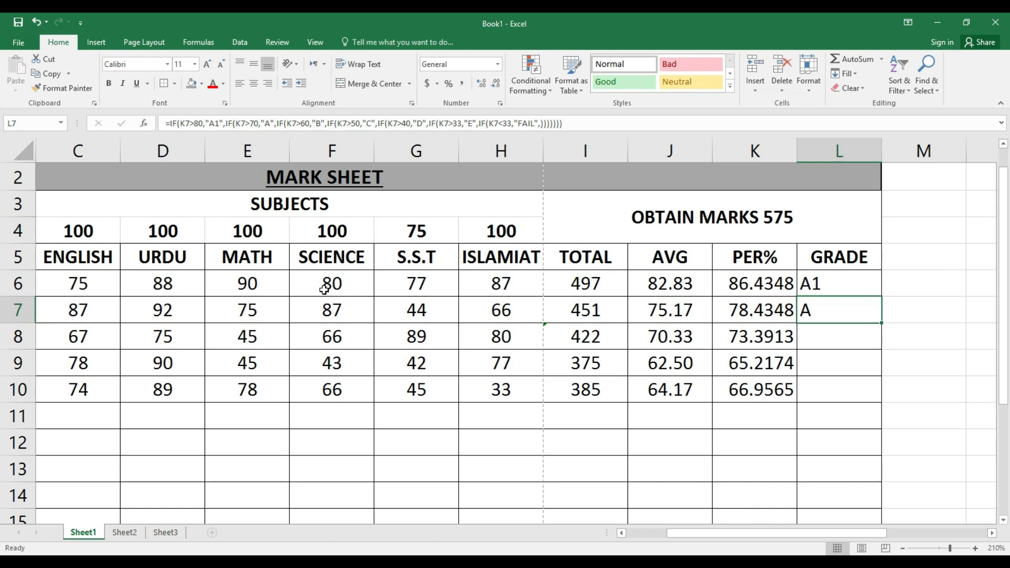
Format the percentages in K6:K10 to two decimal places and centre them
drag(726, 291, 739, 400)
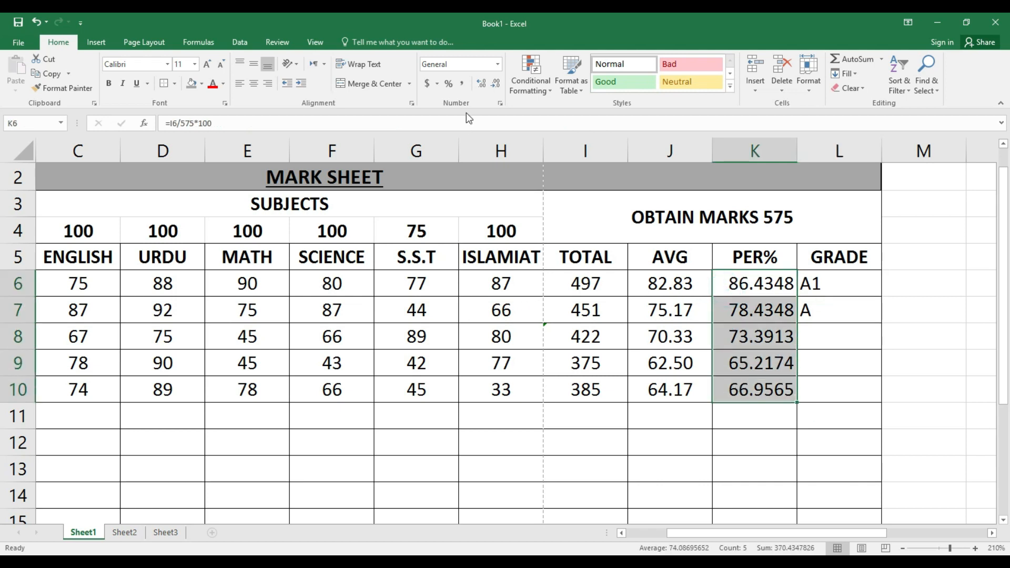
click(484, 90)
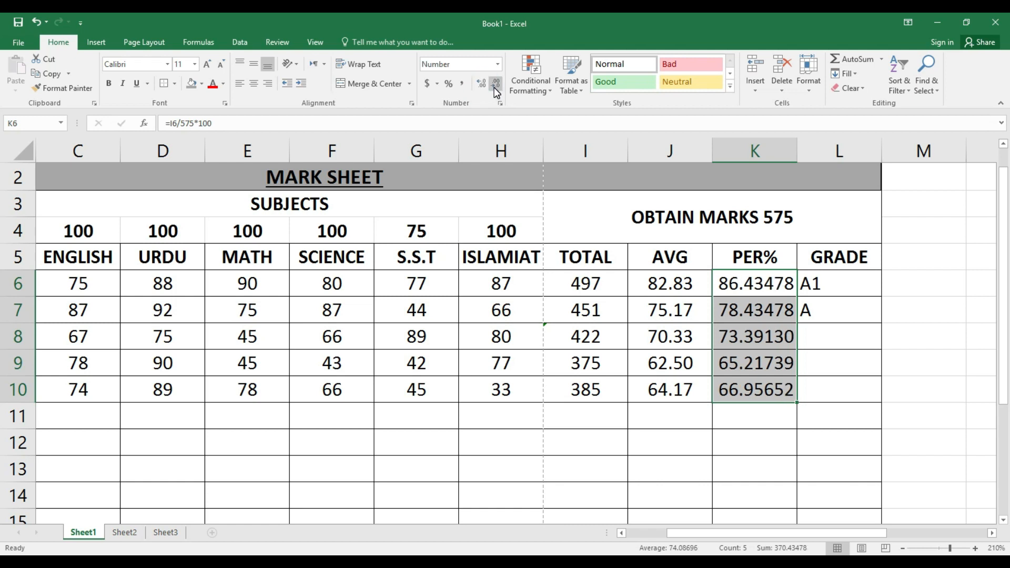
click(496, 90)
click(496, 89)
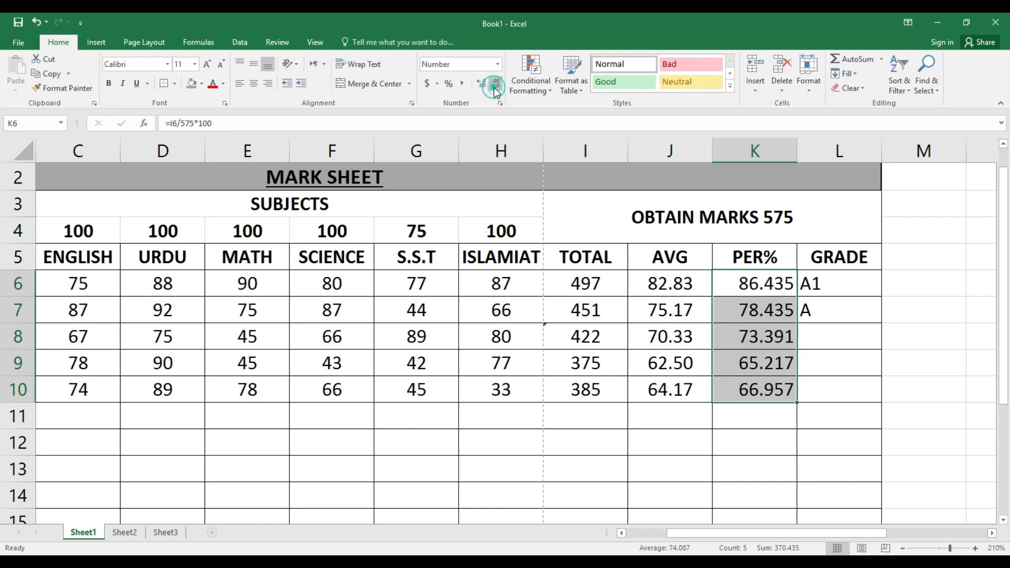
click(496, 90)
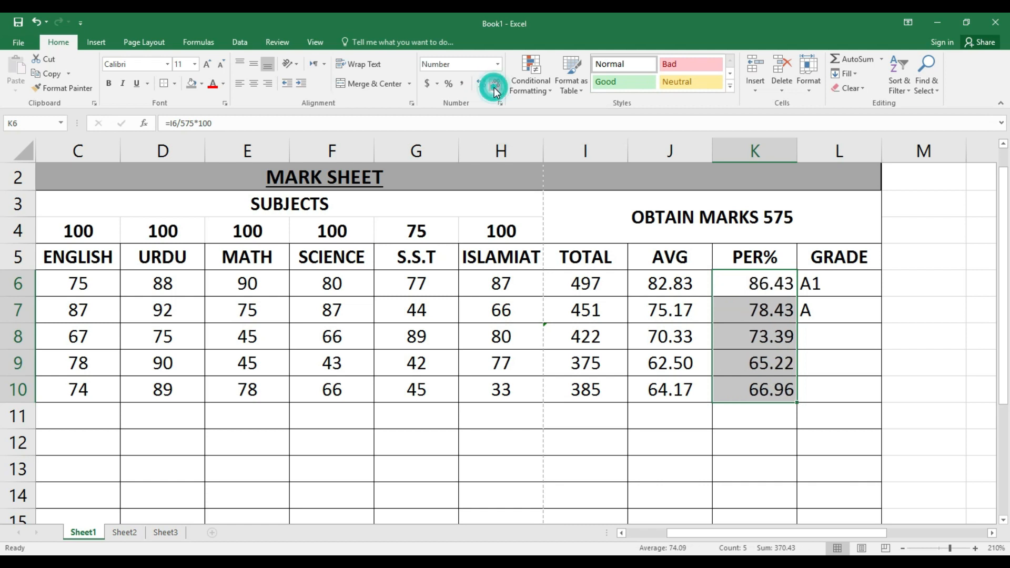
click(254, 85)
Centre the contents of the grade cells L6:L10
drag(857, 292, 854, 396)
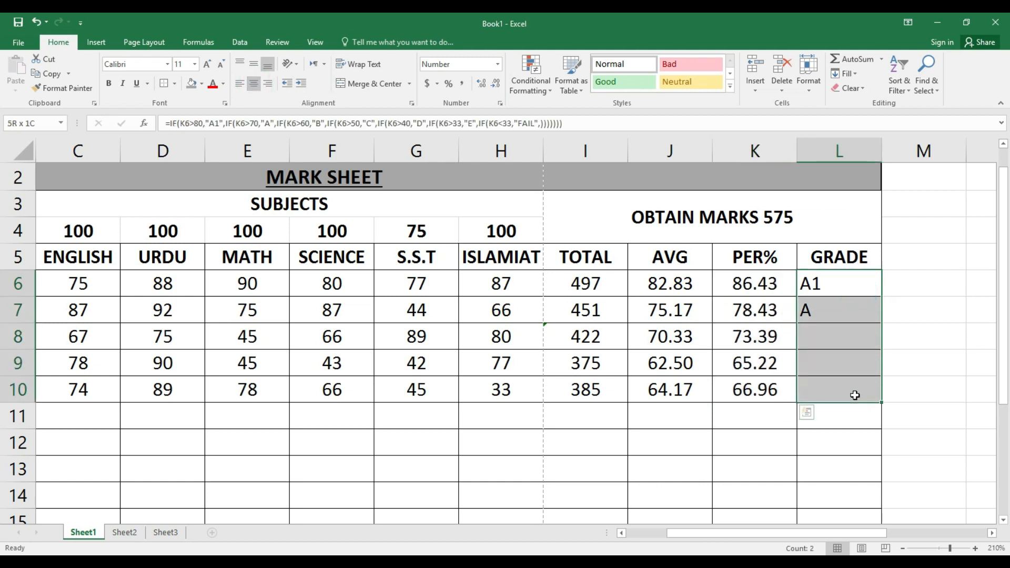
click(257, 88)
click(671, 444)
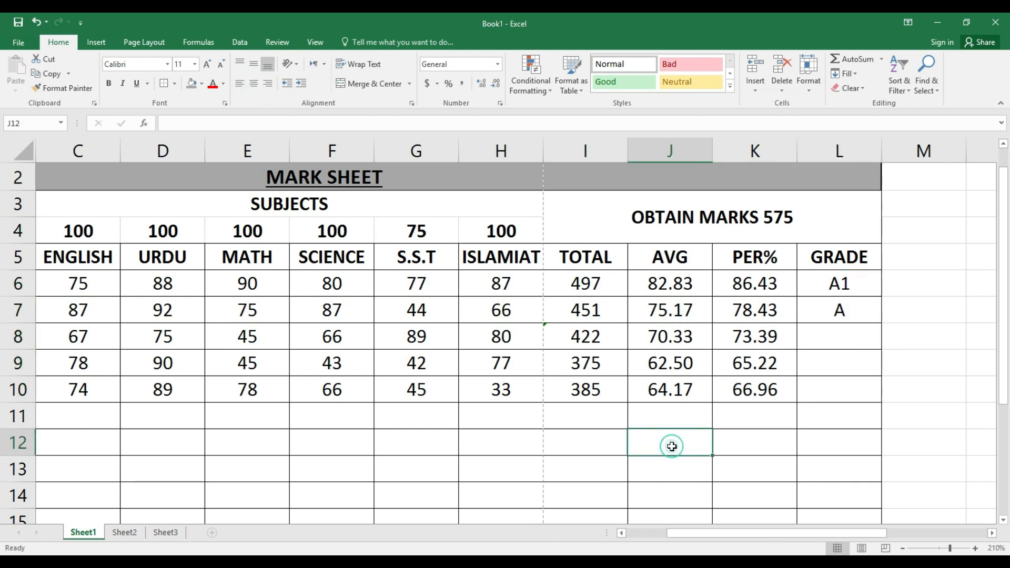
Delete the five student rows without marks, A11:L15, from the mark sheet
click(902, 548)
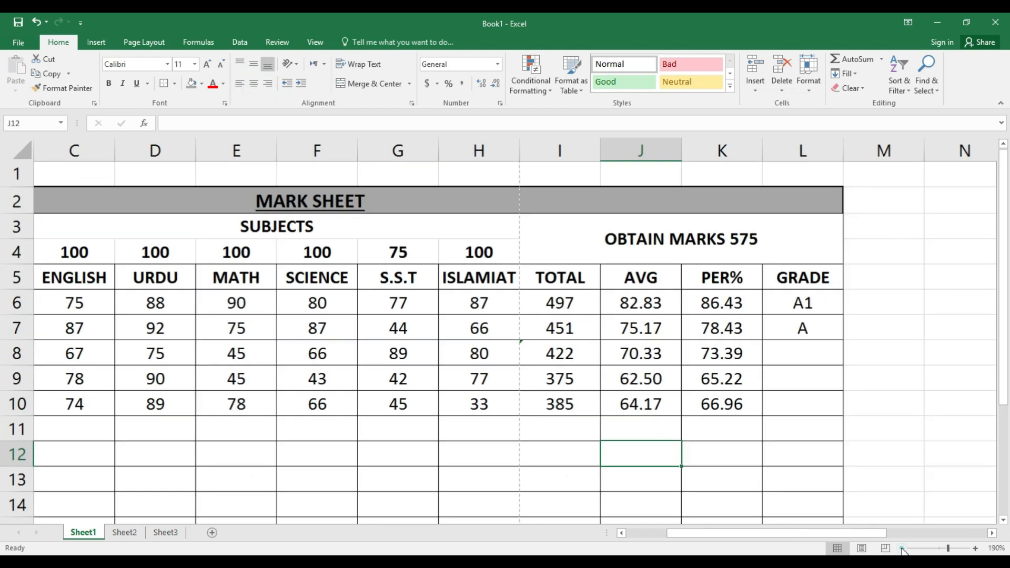
click(903, 548)
drag(878, 535, 795, 535)
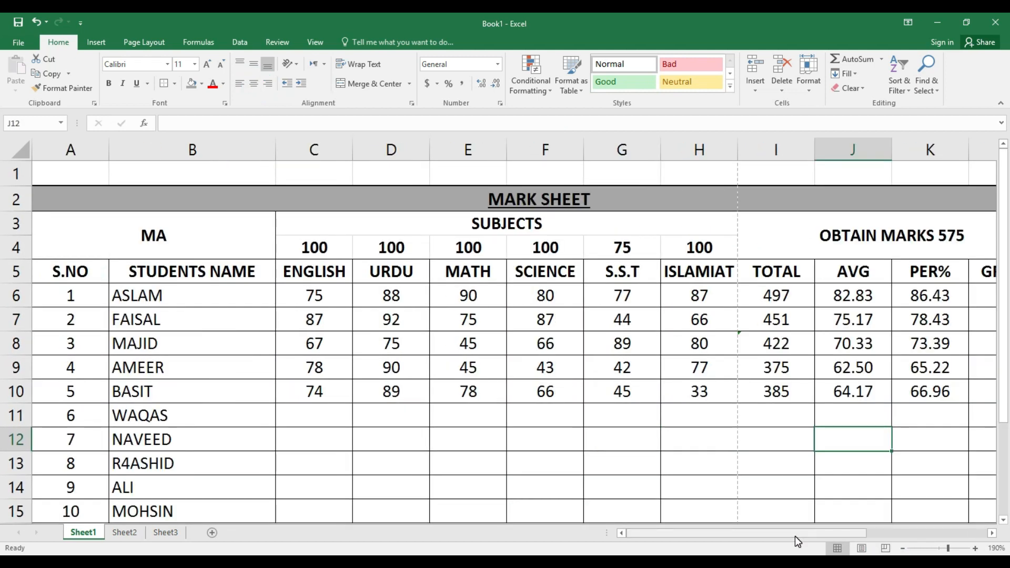
scroll(968, 249, down, 2)
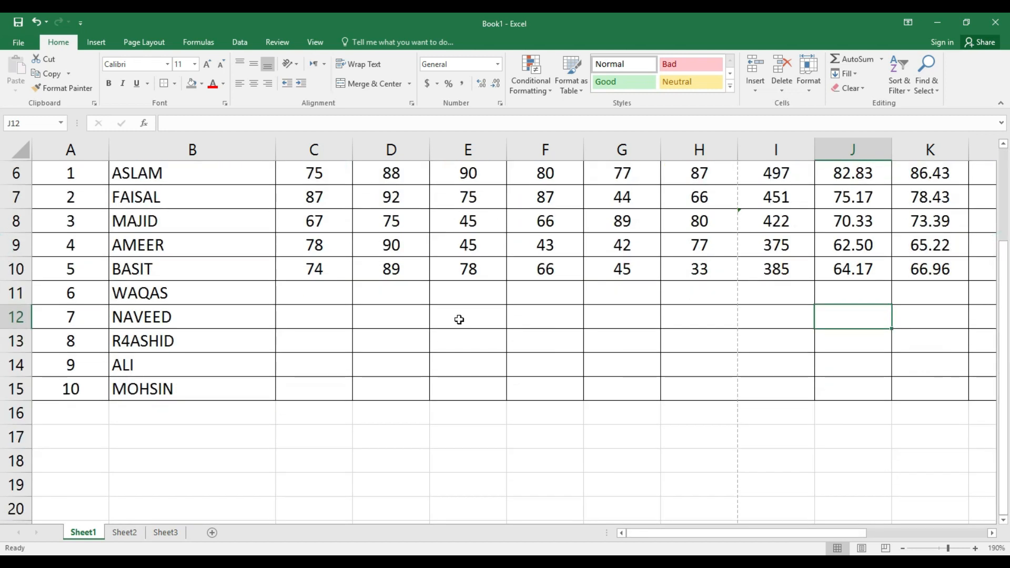
drag(37, 304, 757, 377)
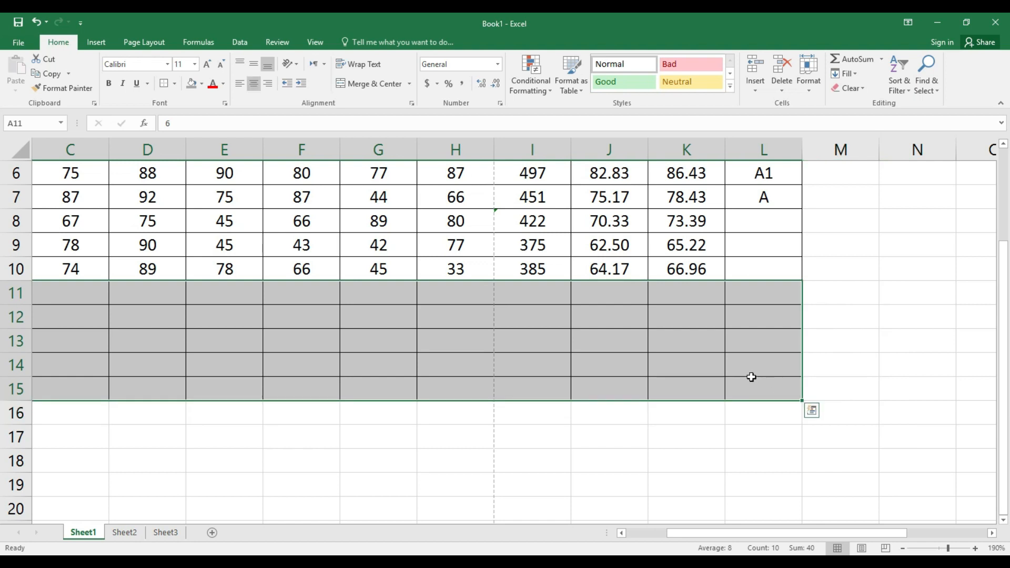
click(175, 86)
click(175, 86)
click(788, 88)
click(807, 120)
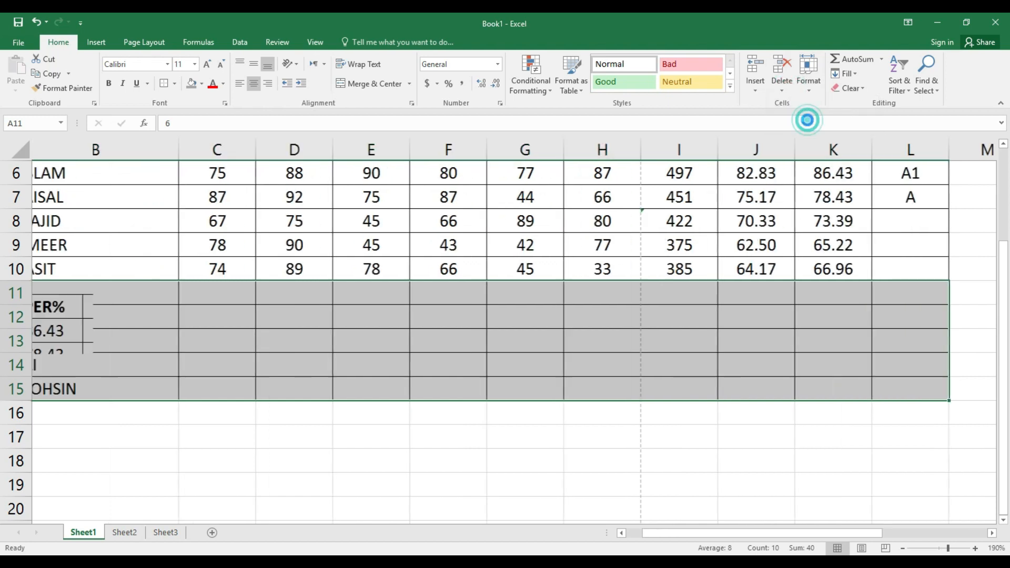
click(809, 315)
Narrow the students' name column B slightly
drag(1005, 374, 642, 532)
drag(275, 157, 271, 157)
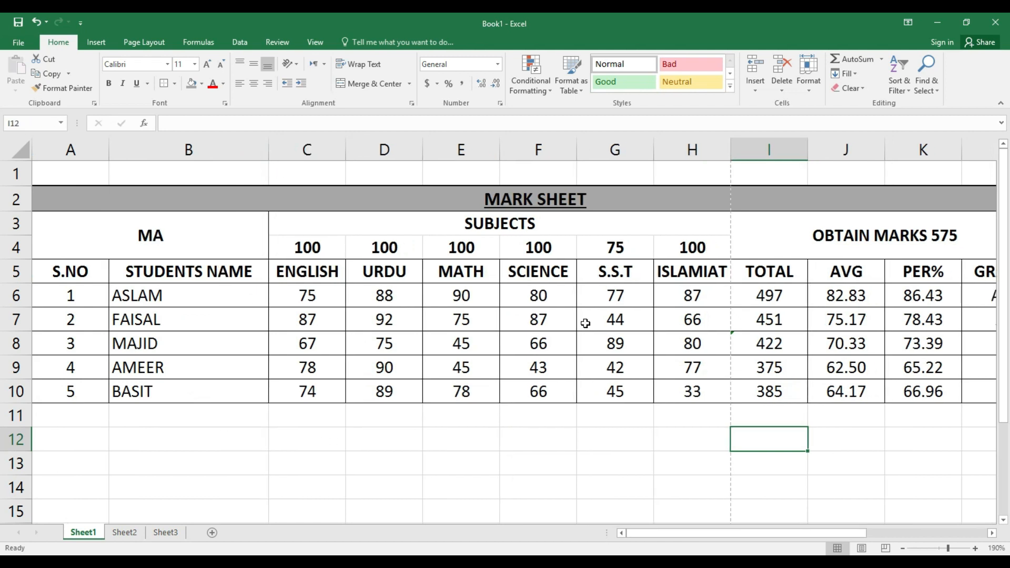
drag(797, 530, 759, 534)
Switch to Sheet2 and enlarge its view to 190%
click(133, 531)
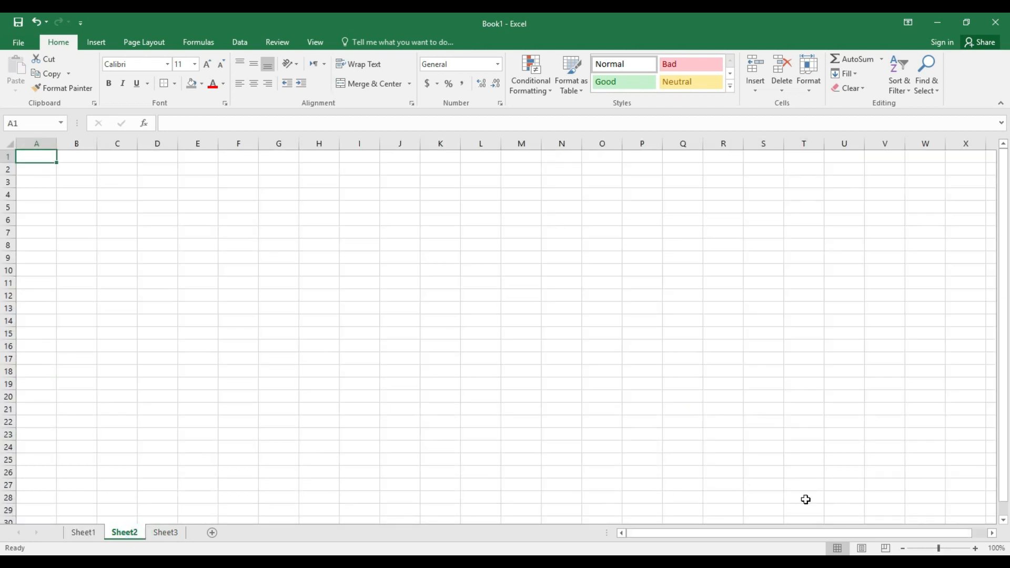
click(976, 549)
click(976, 549)
click(975, 549)
click(976, 548)
click(976, 549)
click(976, 548)
click(976, 549)
click(976, 549)
click(976, 549)
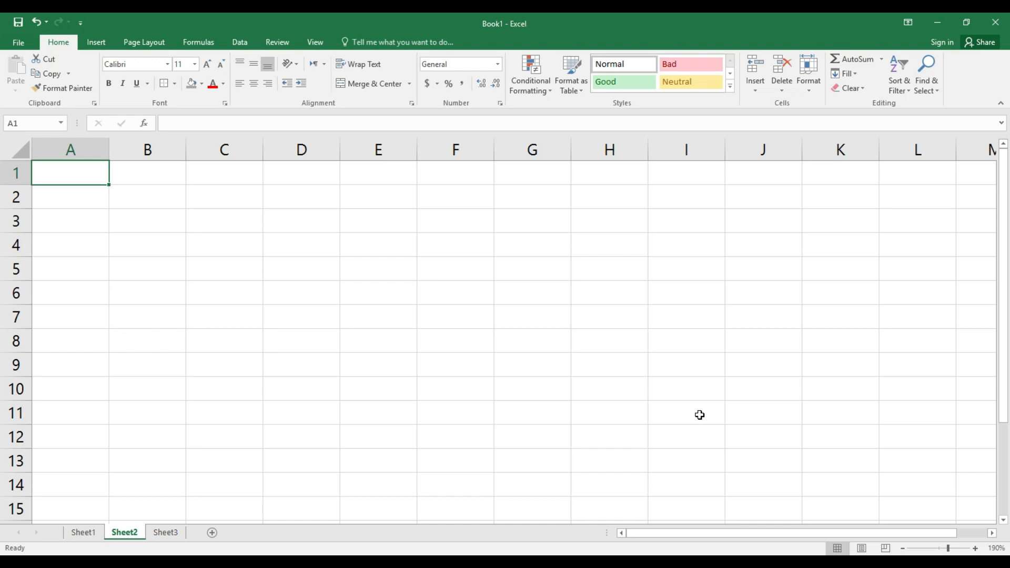
Merge and centre A2:G2 and enter the title "SALES SHEET" in it
drag(81, 197, 537, 188)
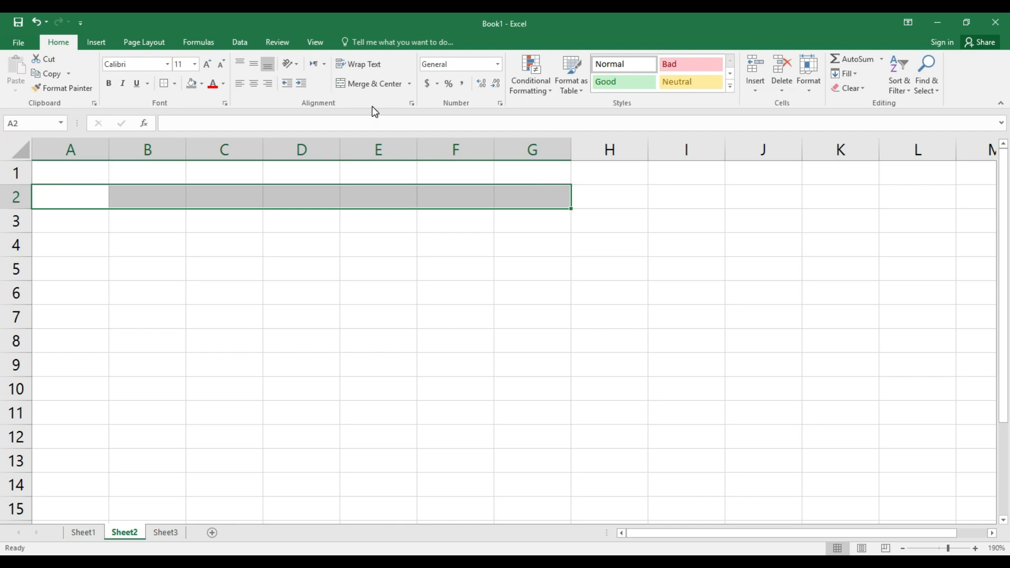
click(359, 88)
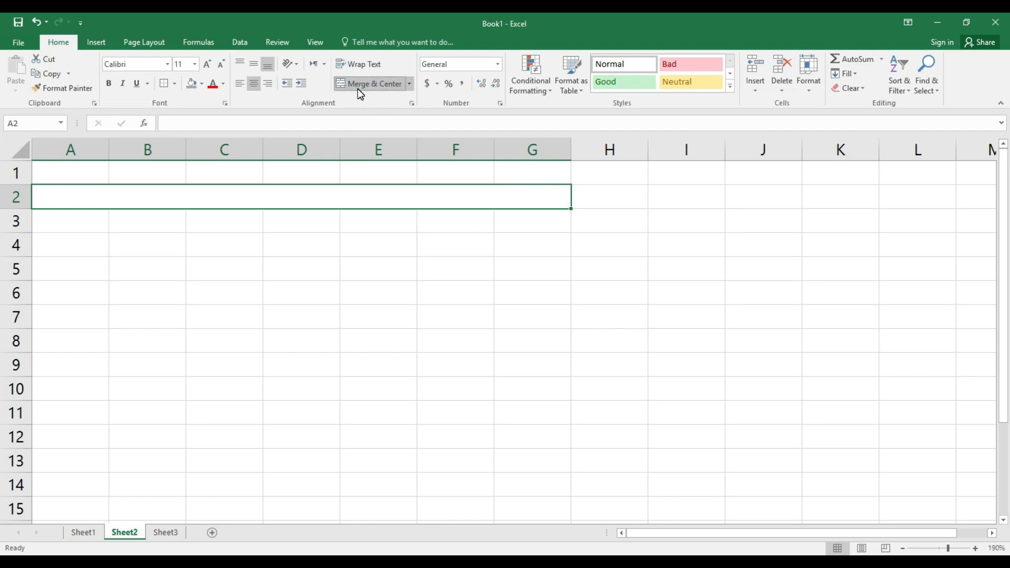
text(SALES )
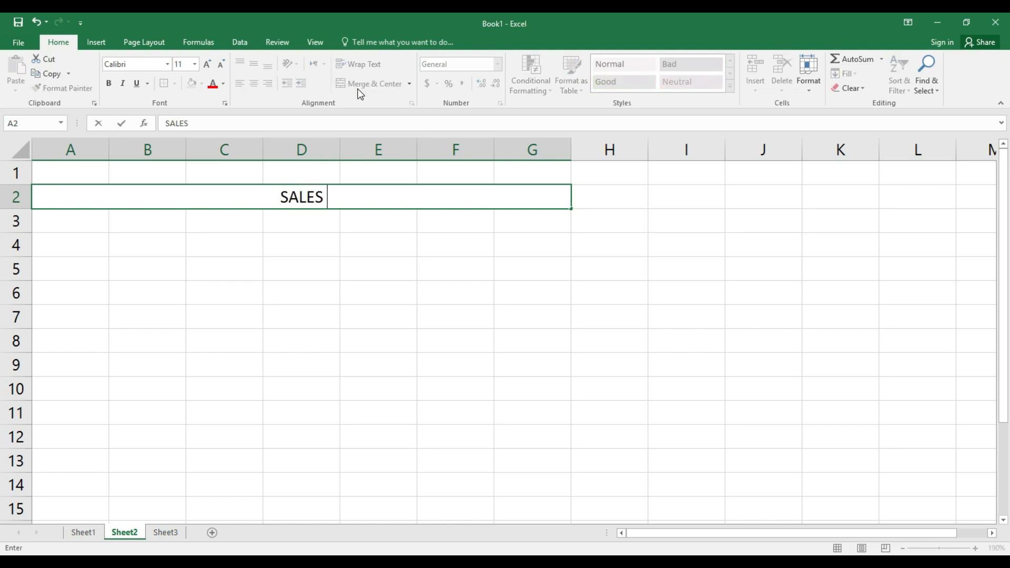
text(SHEET)
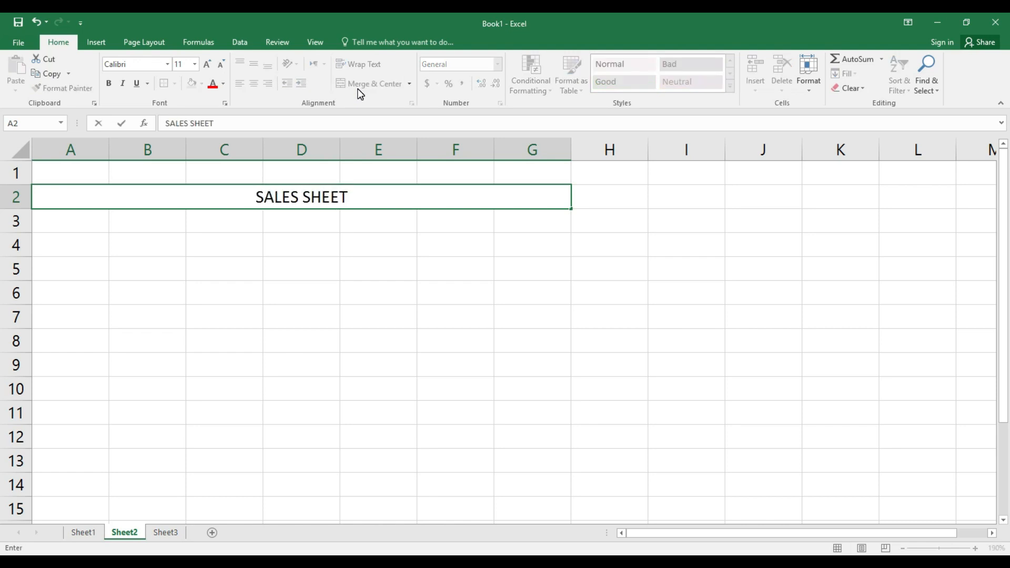
click(437, 254)
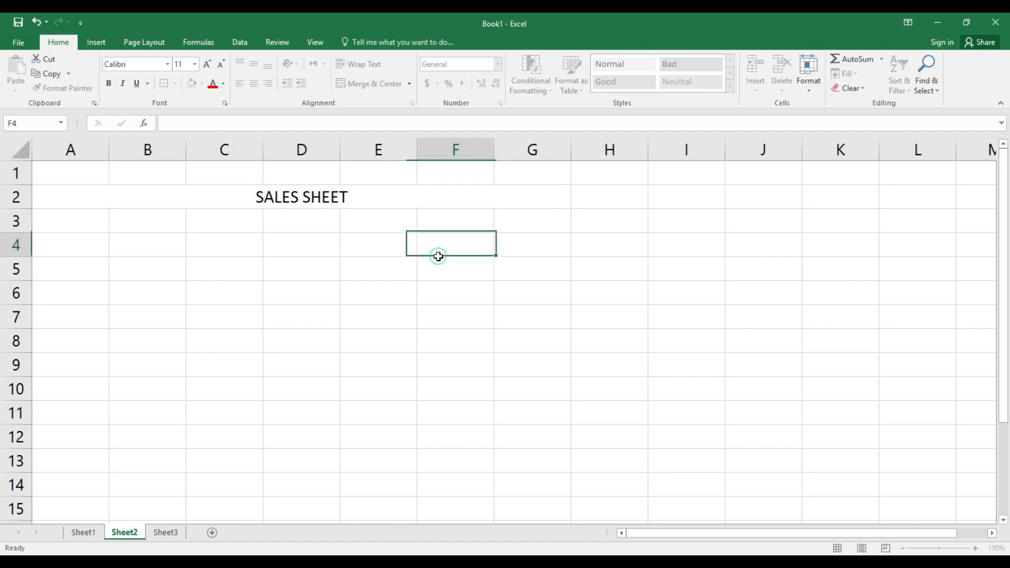
Format the SALES SHEET title as bold and underlined, with thick outside borders and a grey fill
click(369, 200)
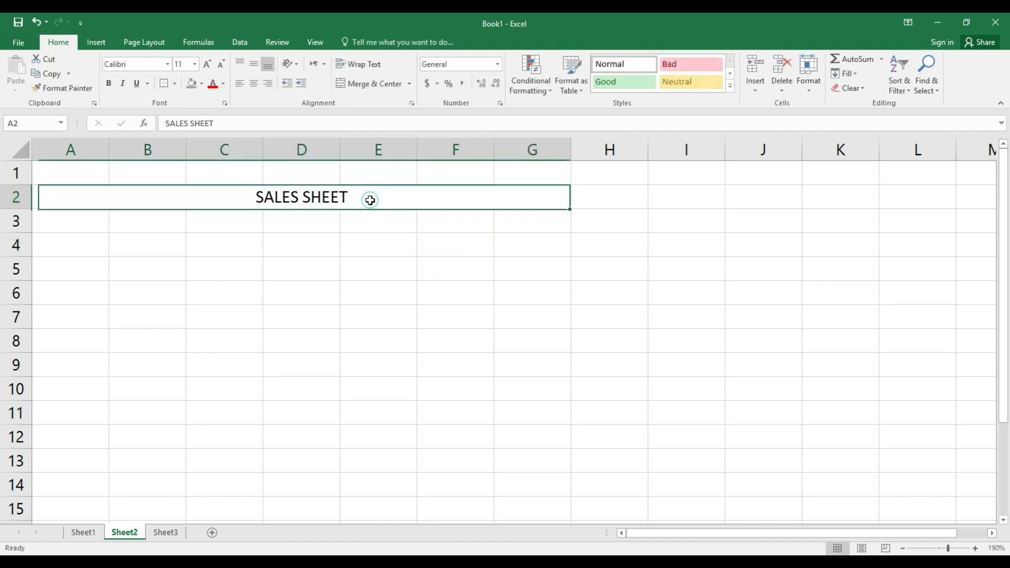
click(107, 83)
click(136, 83)
click(163, 84)
click(175, 84)
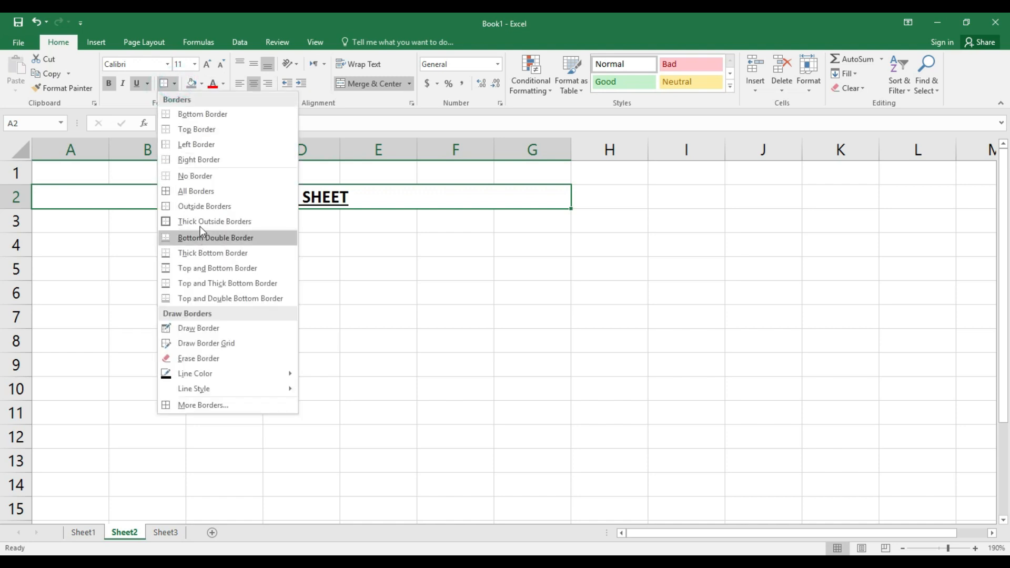
click(200, 231)
click(202, 84)
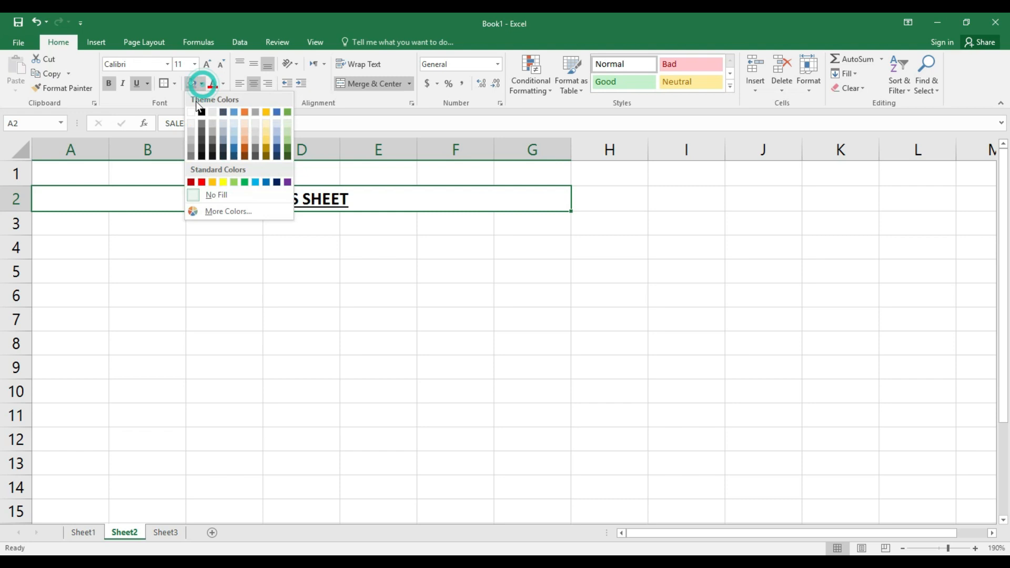
click(191, 152)
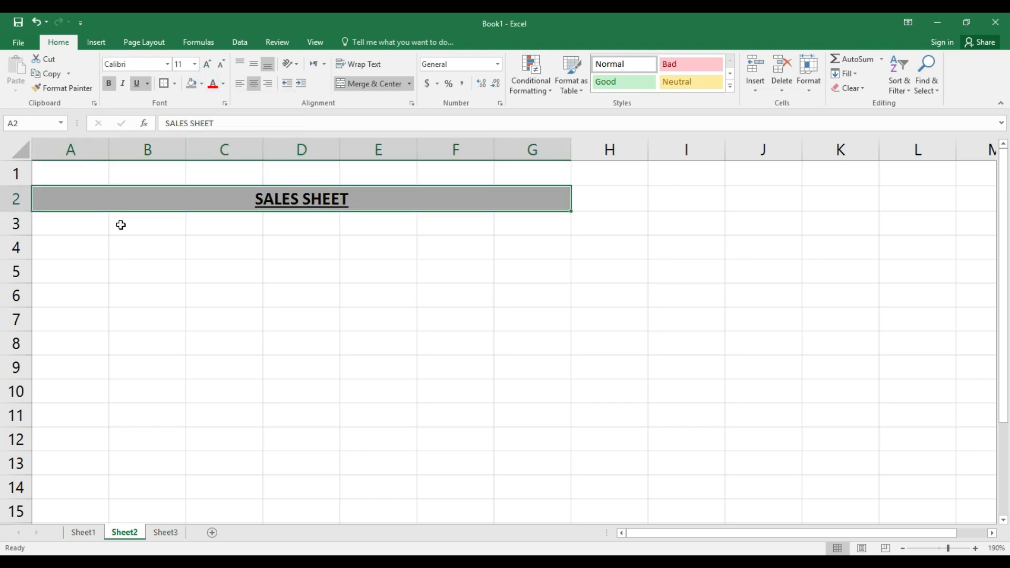
Enter the column headings "S.NO", "ITEM NAME" and "RATE" in A3:C3
click(89, 226)
text(S.NO)
key(Tab)
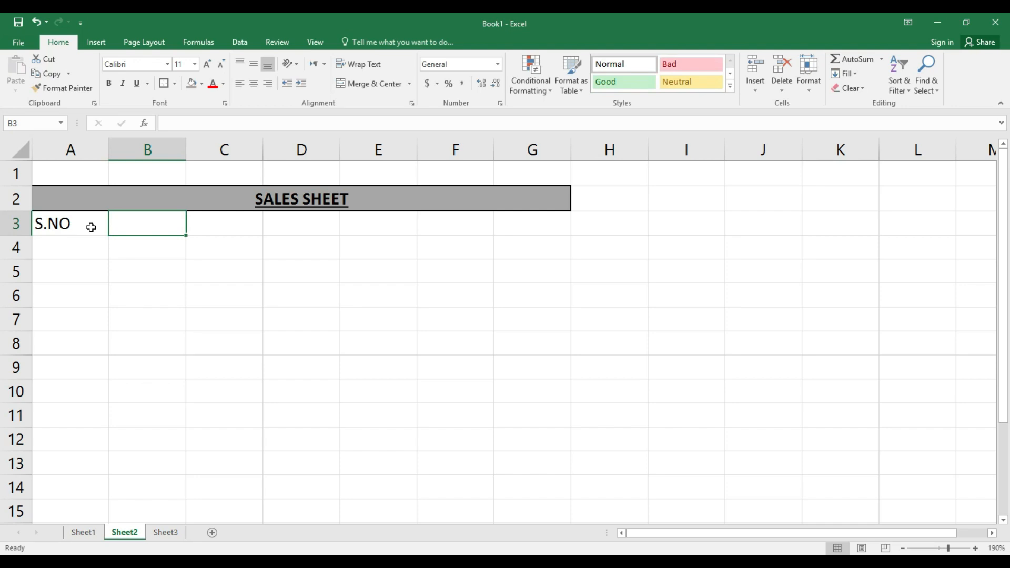
text(ITEM )
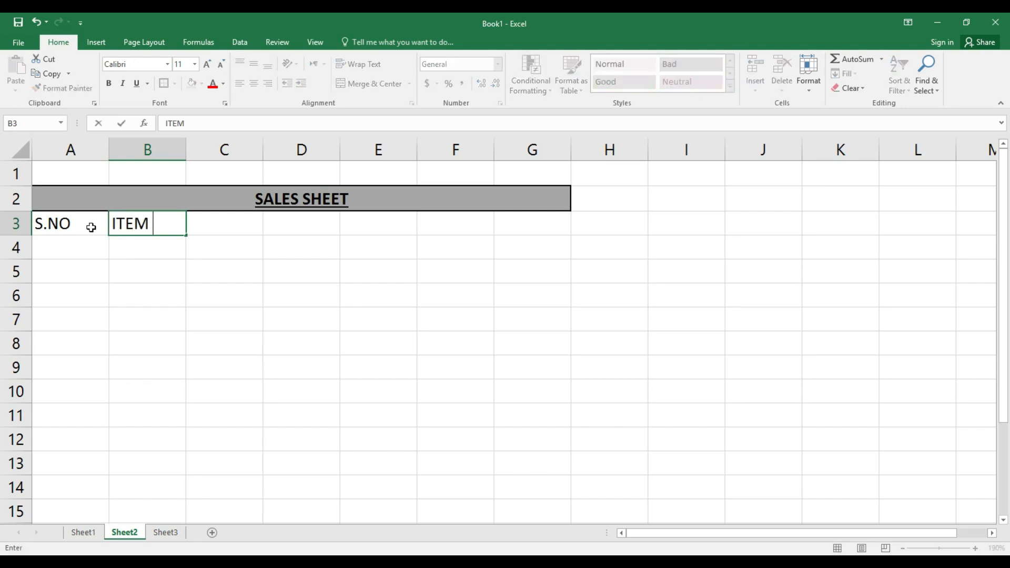
text(NAME)
key(Tab)
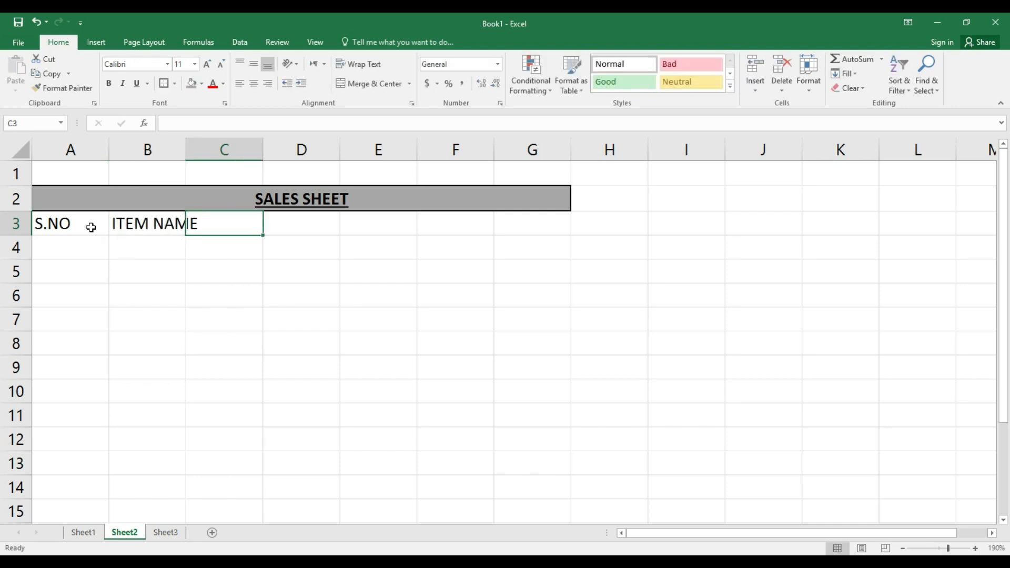
text(RATE)
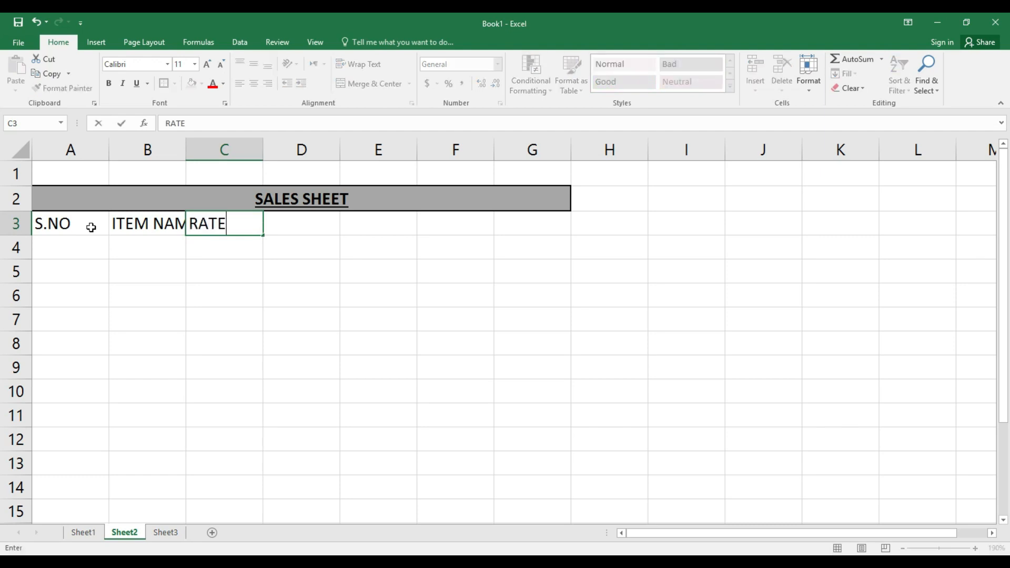
key(Tab)
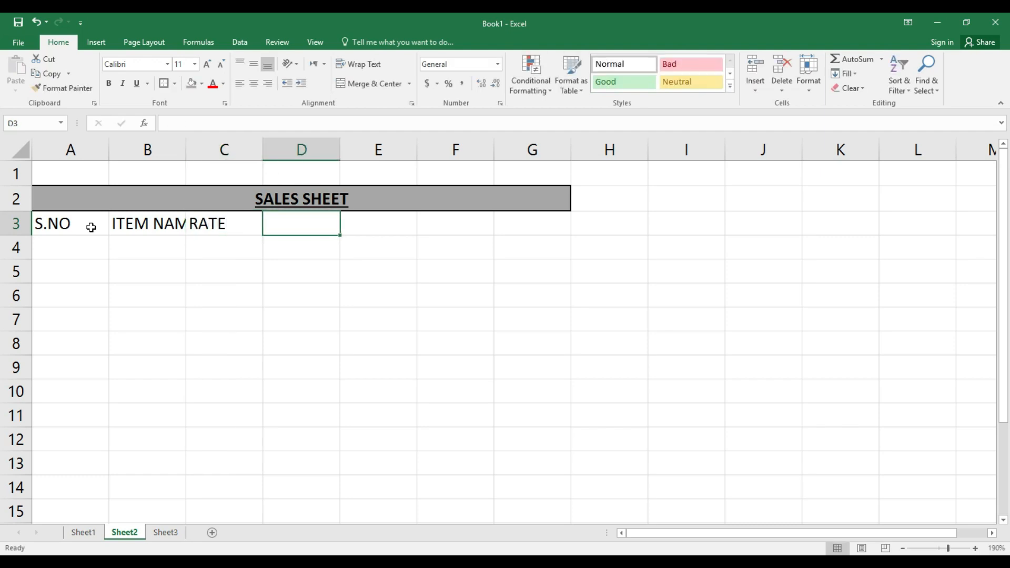
Add the headings "QUANTITY" in D3 and "TOTAL" in E3, widening column D to fit its heading
text(QYNTU)
key(BackSpace)
text(ITY)
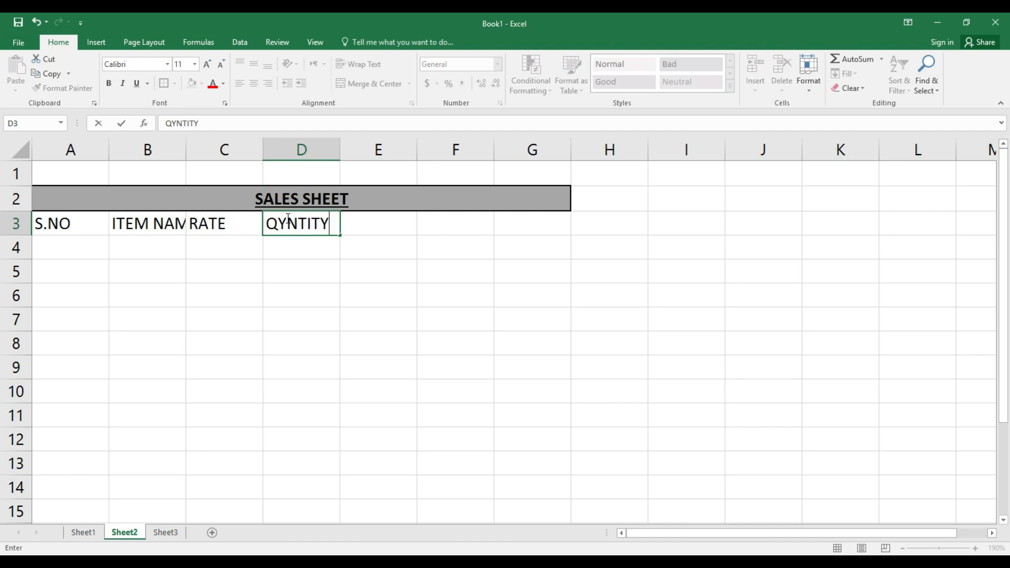
click(287, 224)
key(BackSpace)
text(U)
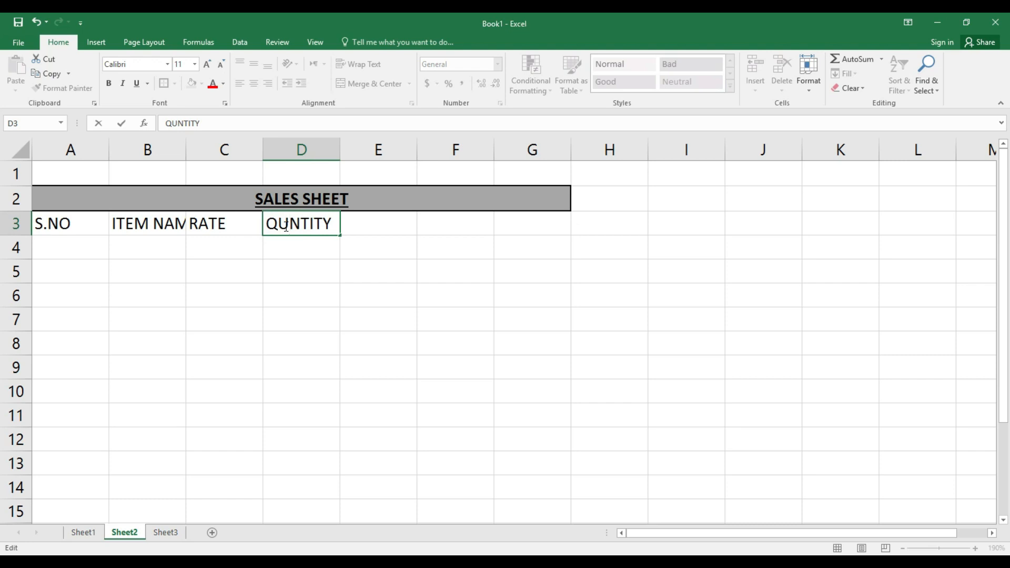
text(A)
click(367, 282)
click(370, 230)
drag(340, 144, 350, 144)
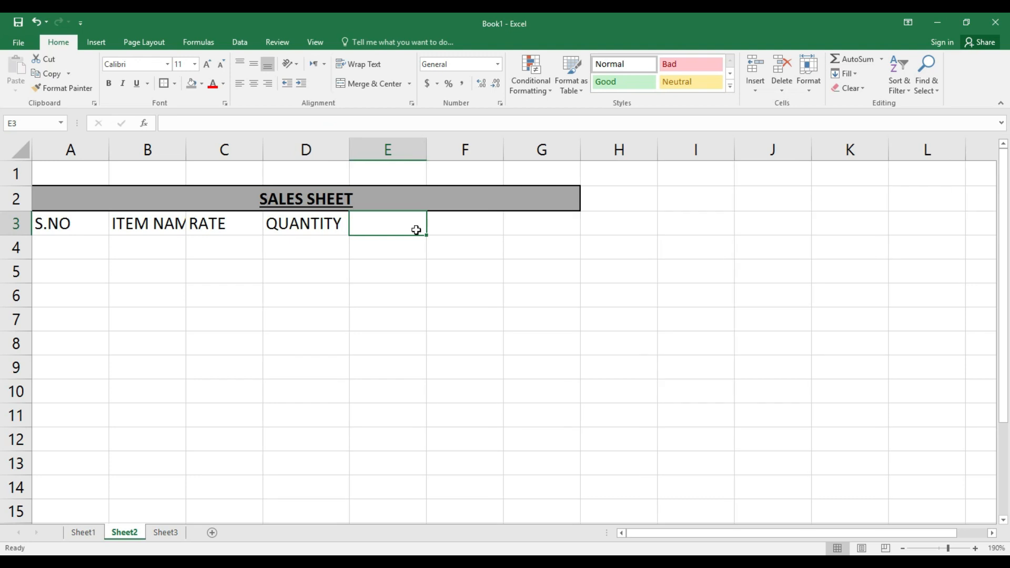
text(TOTAL)
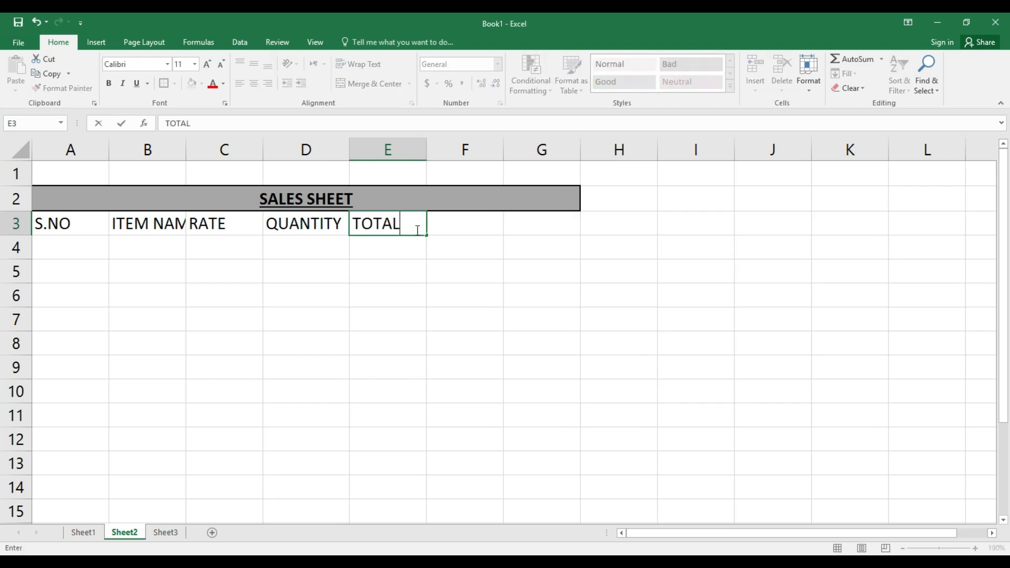
key(Tab)
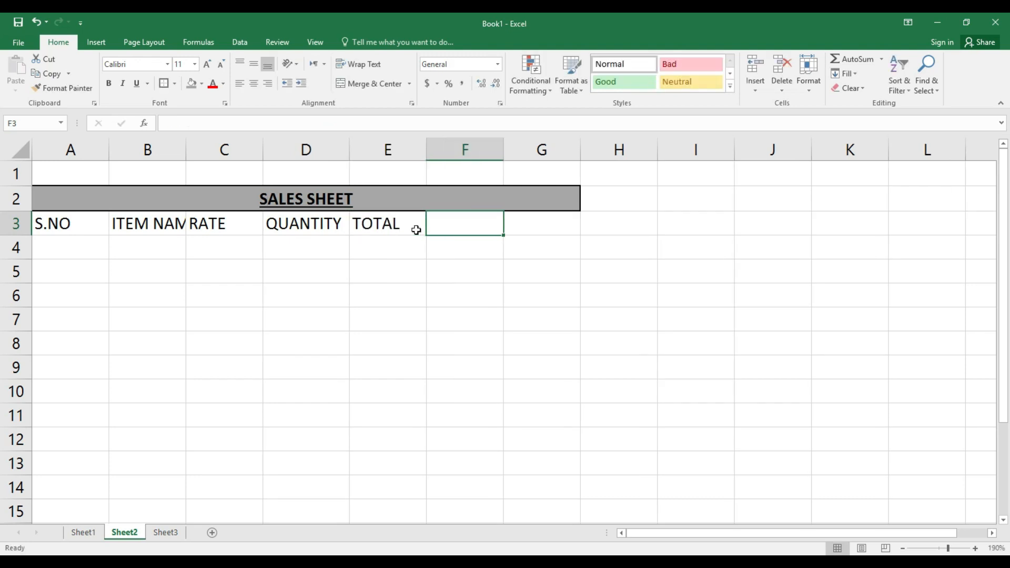
Enter the column headings "DISCOUNT 8%" in F3 and "TOTAL Amount" in G3
text(DISCOUNT)
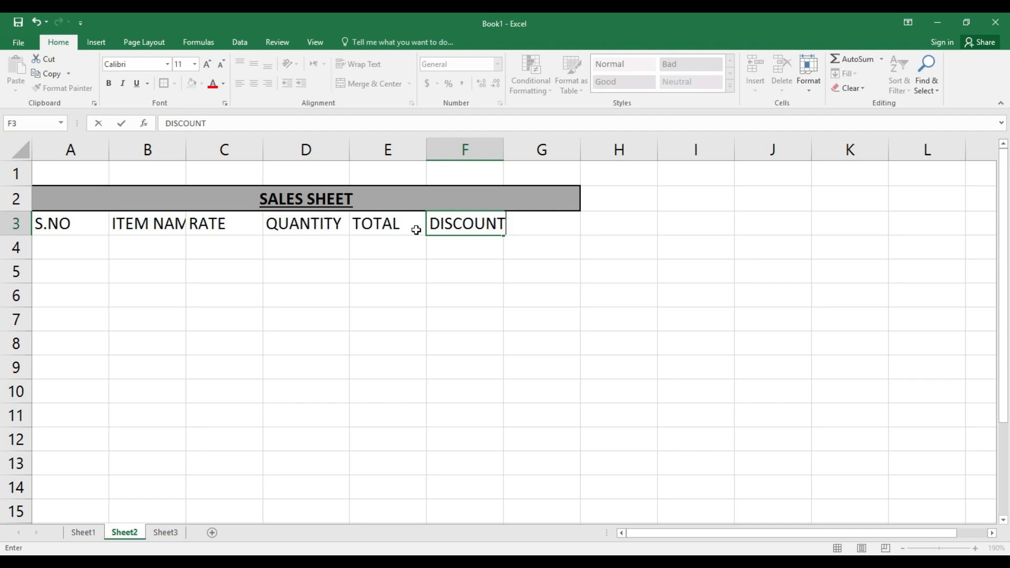
text( 8%)
key(Tab)
text(TOTAL aMOUNT)
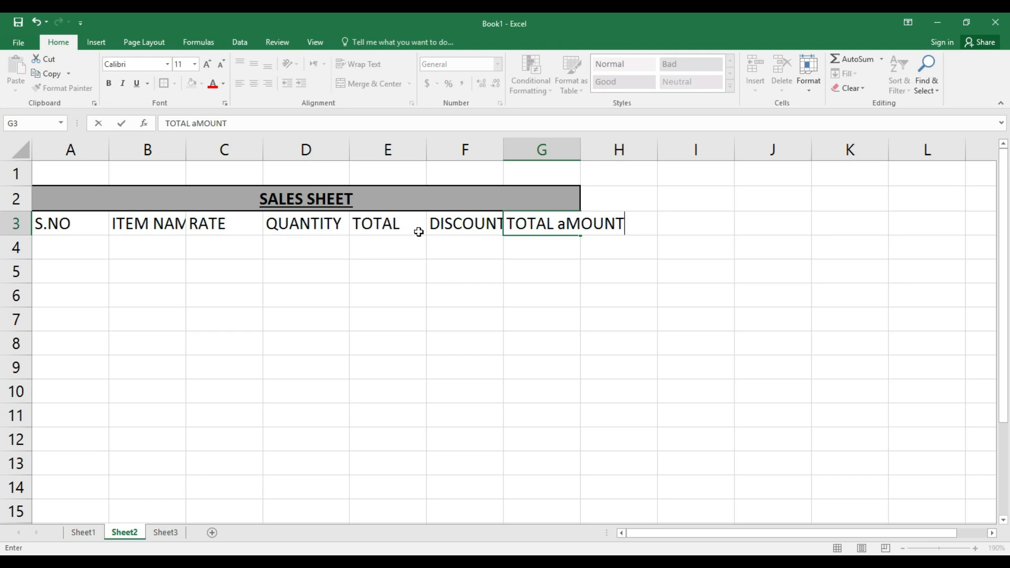
click(559, 322)
Adjust the widths of the sales sheet columns so that every heading in row 3 fits
drag(186, 151, 211, 151)
drag(115, 149, 90, 149)
drag(357, 147, 362, 147)
drag(268, 148, 254, 149)
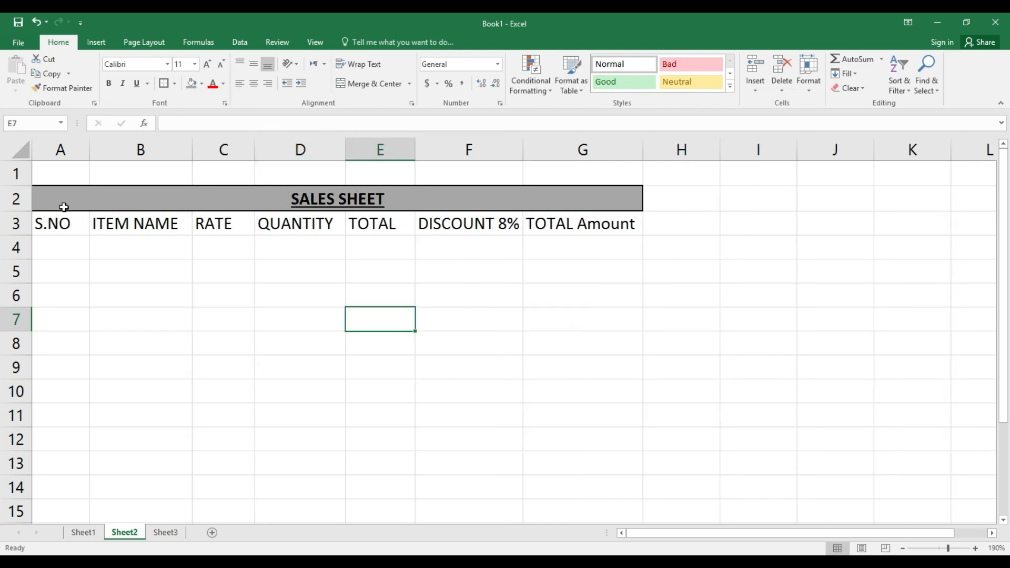
Centre the column headings in A3:G3 and make them bold
drag(62, 222, 594, 223)
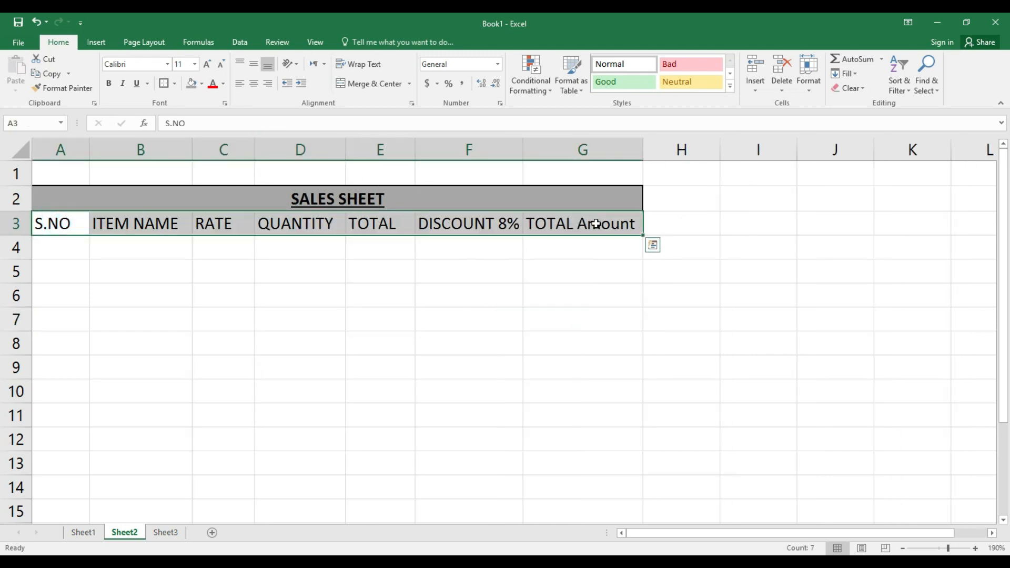
click(254, 82)
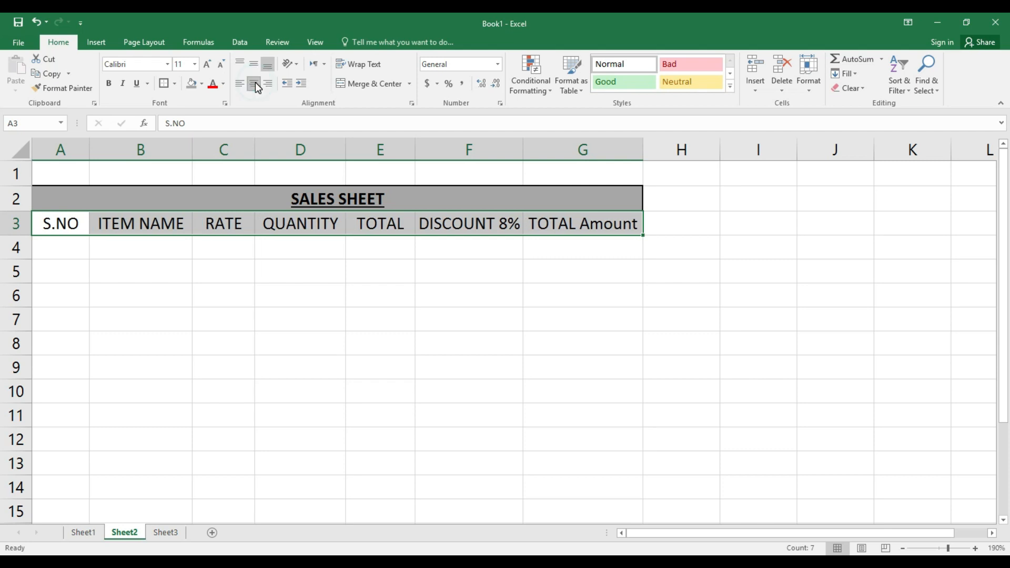
click(109, 84)
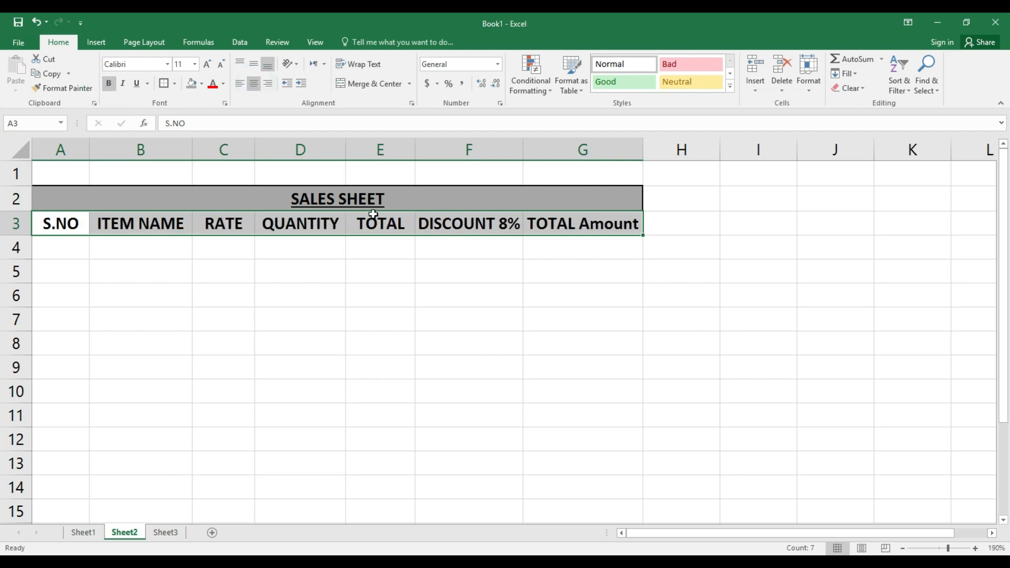
click(419, 296)
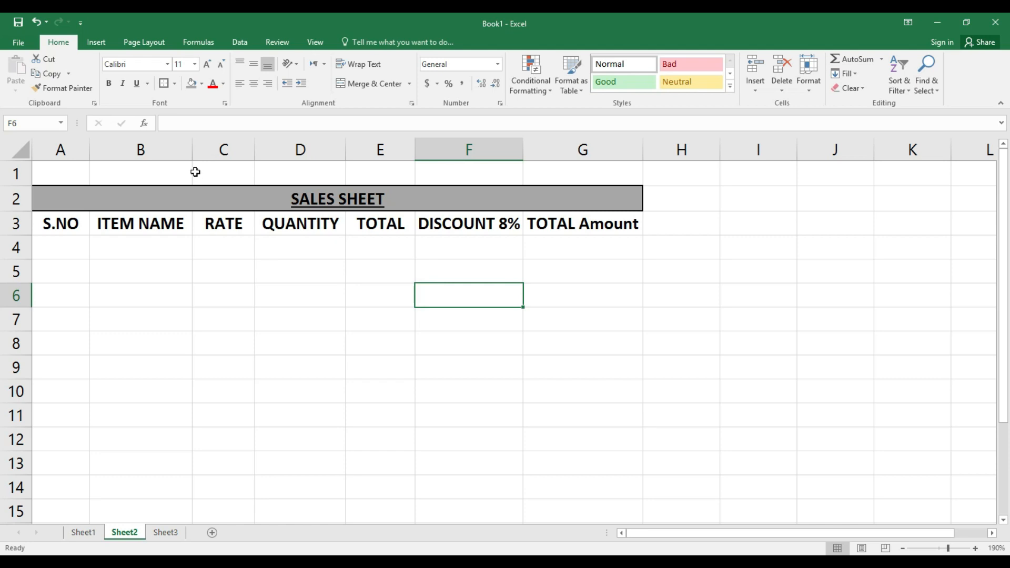
Correct the heading in G3 to "TOTAL AMOUNT" in capitals and widen column G to fit it
click(640, 226)
double_click(641, 227)
key(BackSpace)
key(BackSpace)
key(BackSpace)
key(BackSpace)
key(BackSpace)
key(BackSpace)
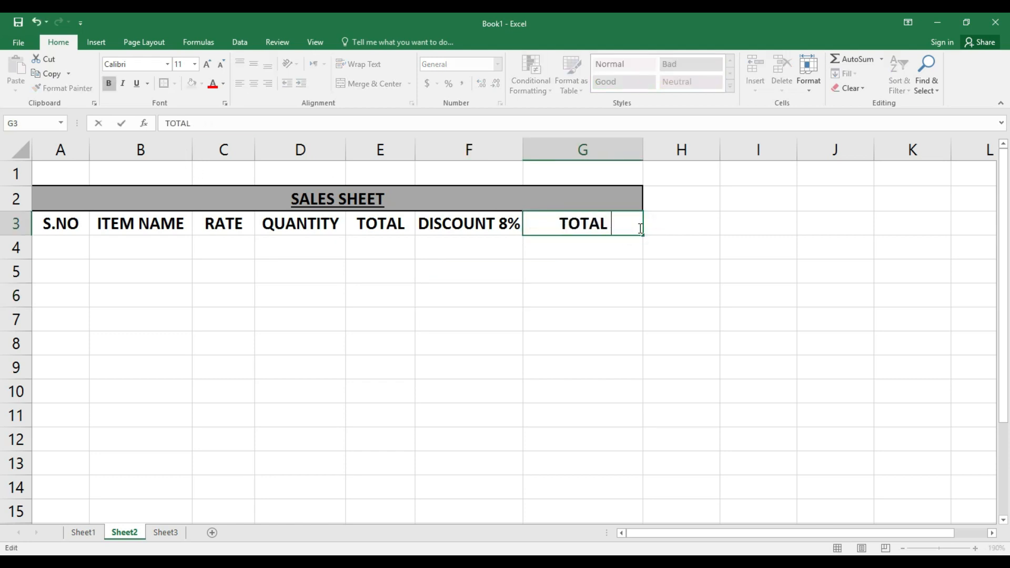
text(AMOUNT)
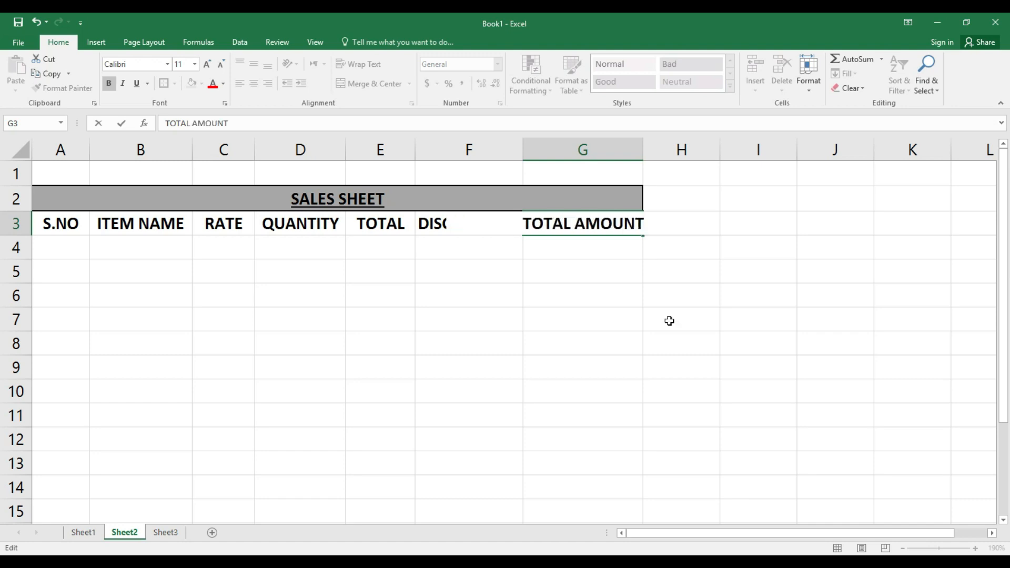
click(680, 366)
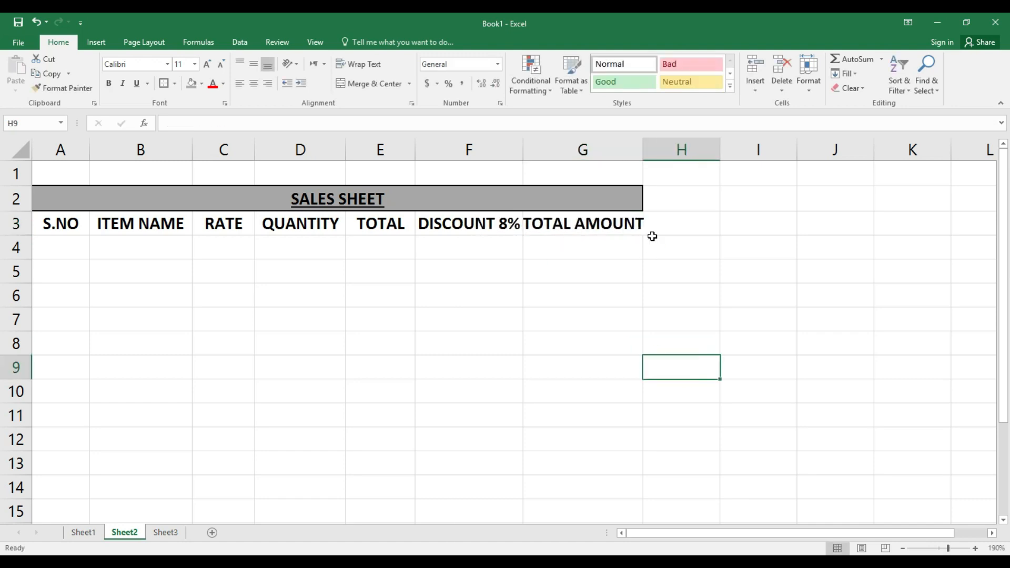
drag(645, 150, 652, 150)
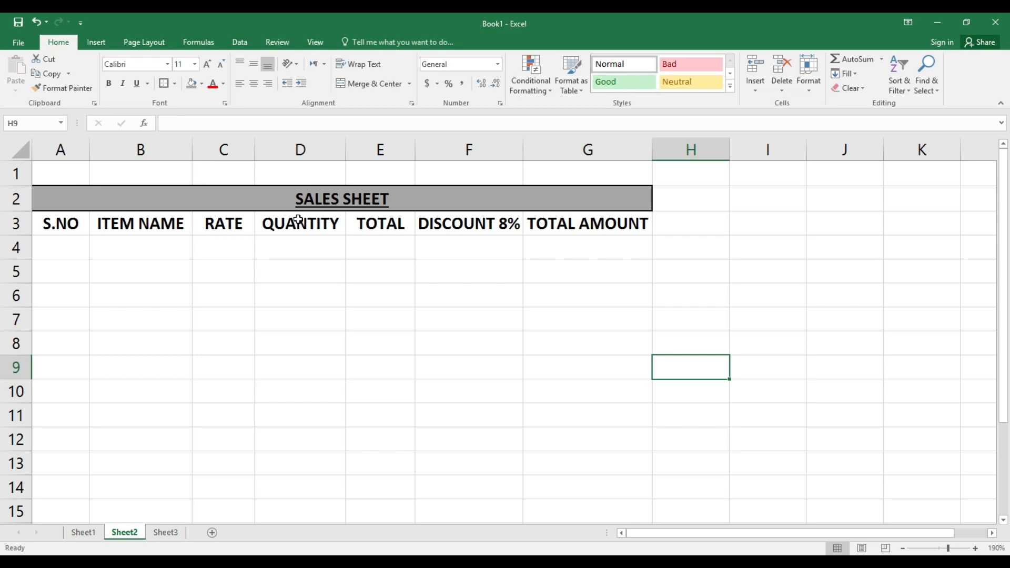
drag(60, 222, 611, 223)
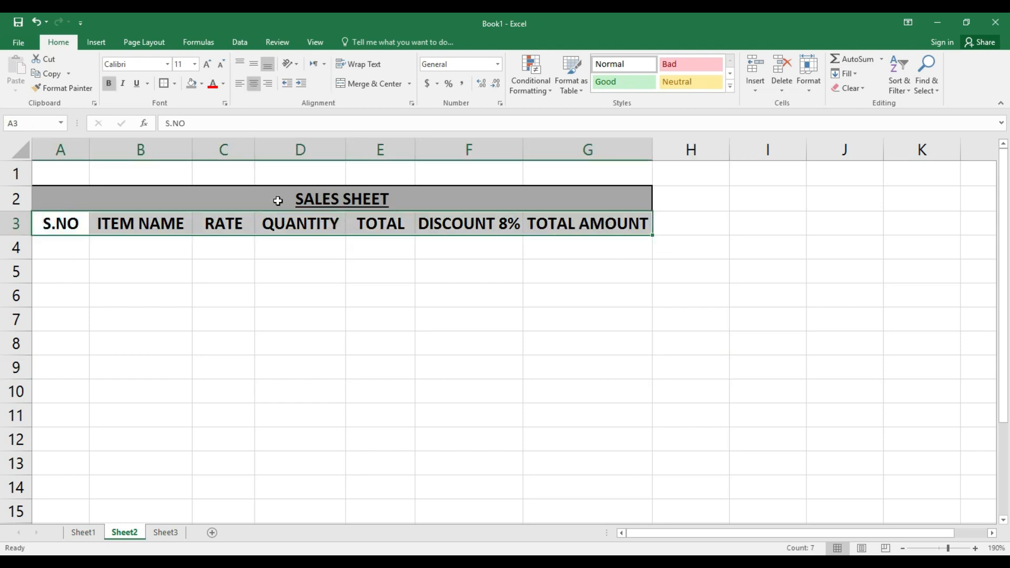
Enter 1 and 2 in A4:A5, extend the serial numbers to 5 in A8, and centre them
click(169, 269)
click(53, 252)
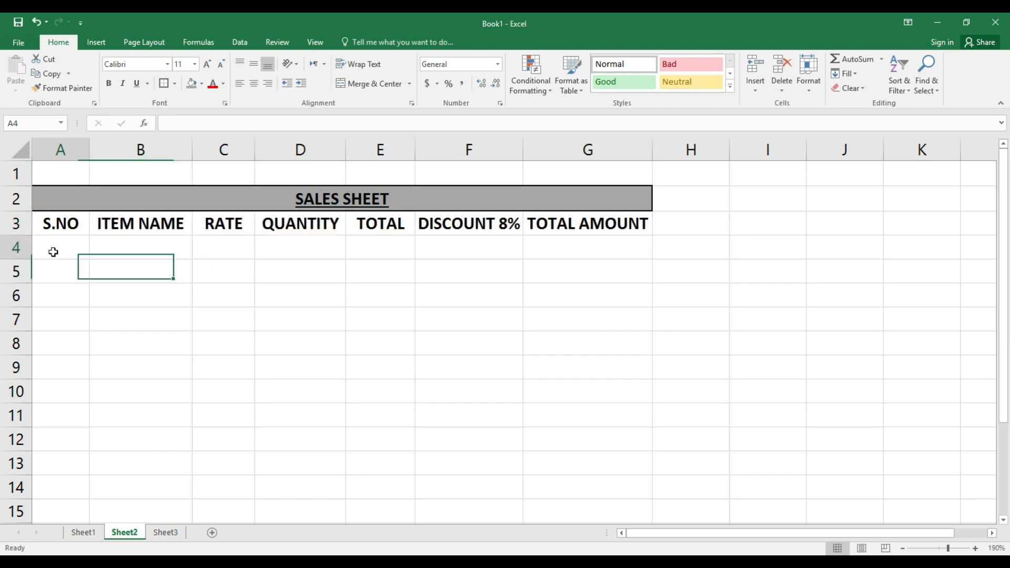
text(1)
key(Return)
text(2)
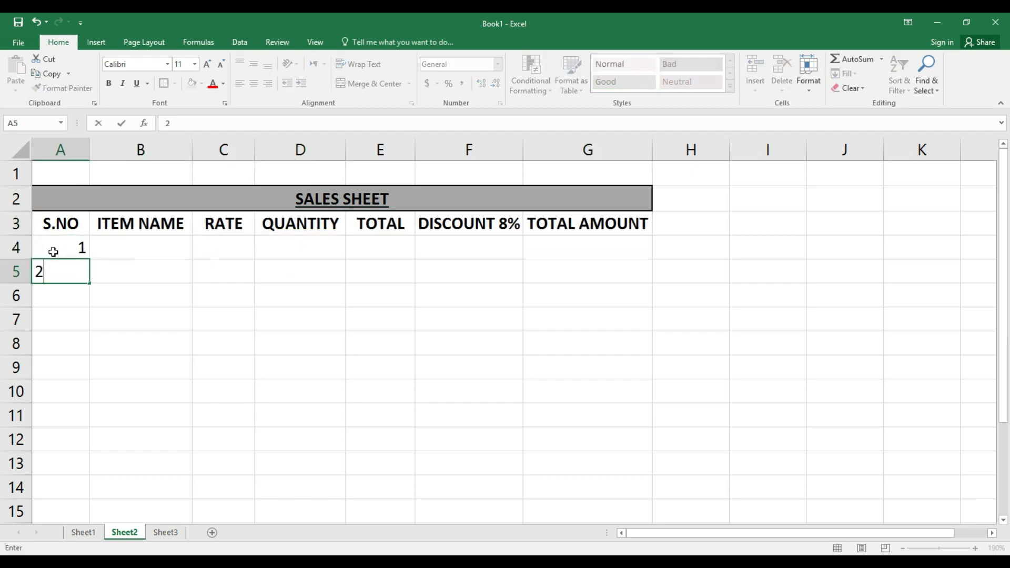
click(135, 270)
drag(66, 246, 88, 366)
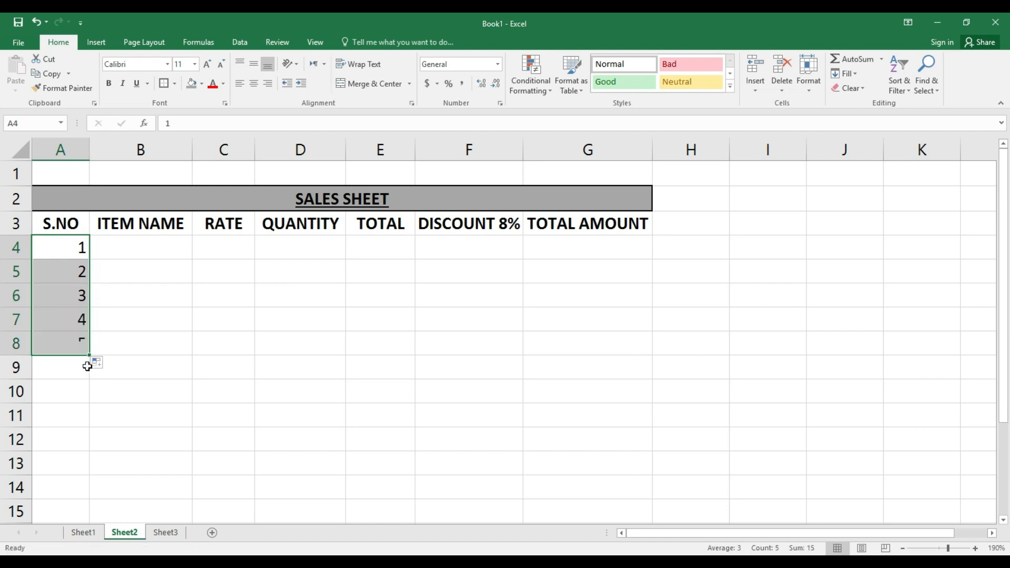
click(255, 90)
click(243, 316)
Enter the item names "DVD ROM", "HARD DISK", "RAM", "USB" and "CASING" in B4:B8
click(145, 246)
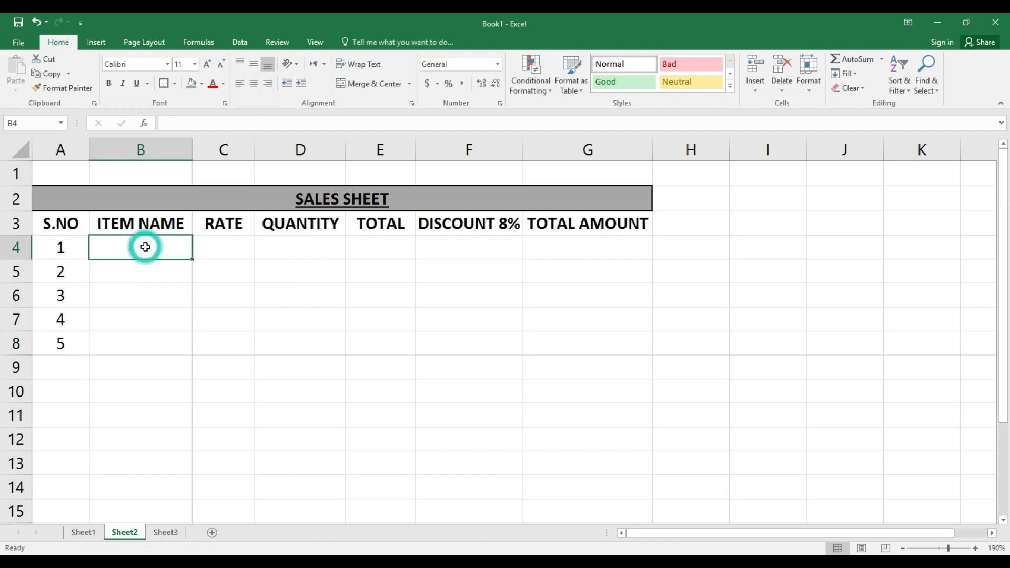
text(DVD)
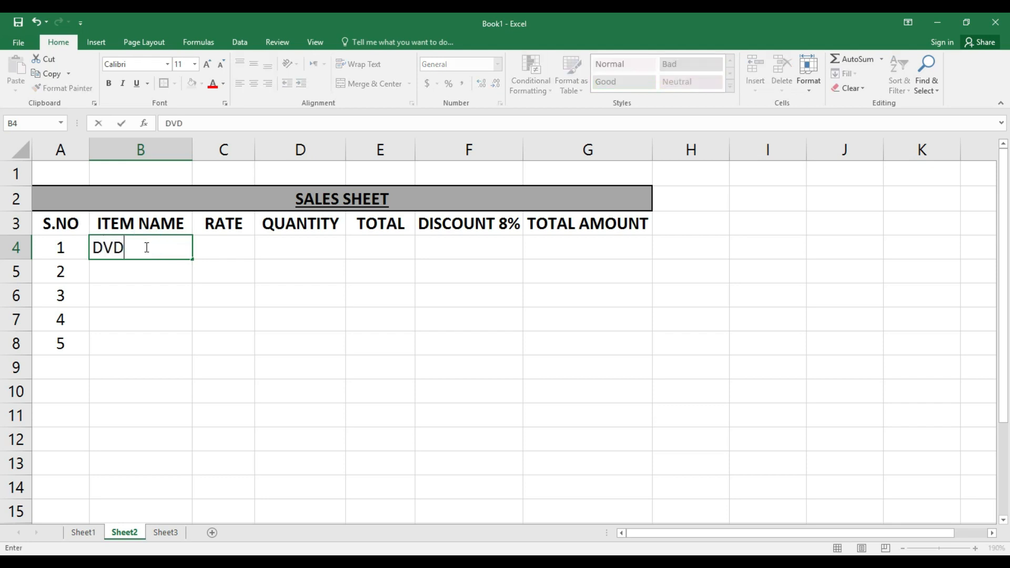
text( ROM)
key(Return)
text(HAR)
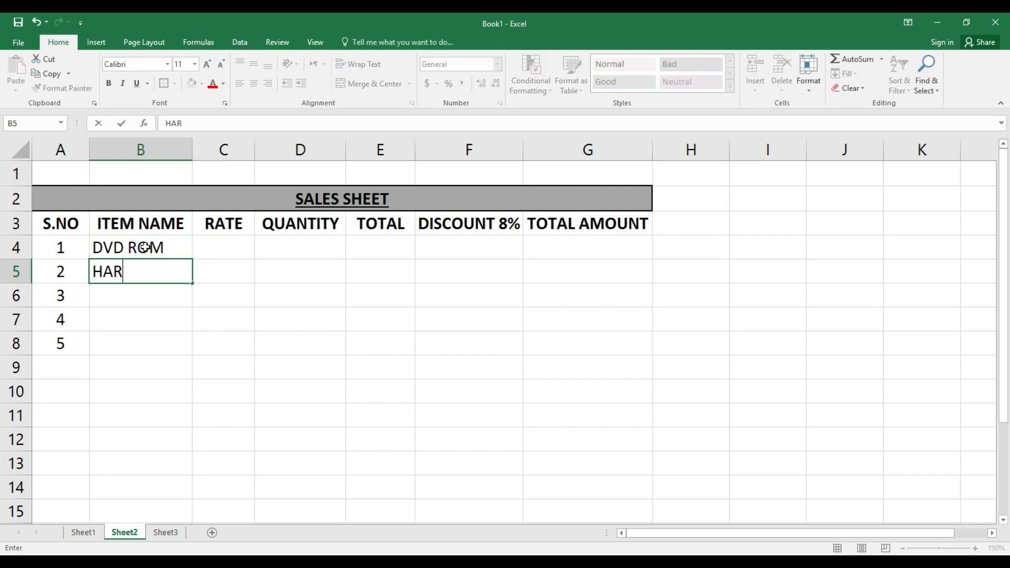
text(D DISK)
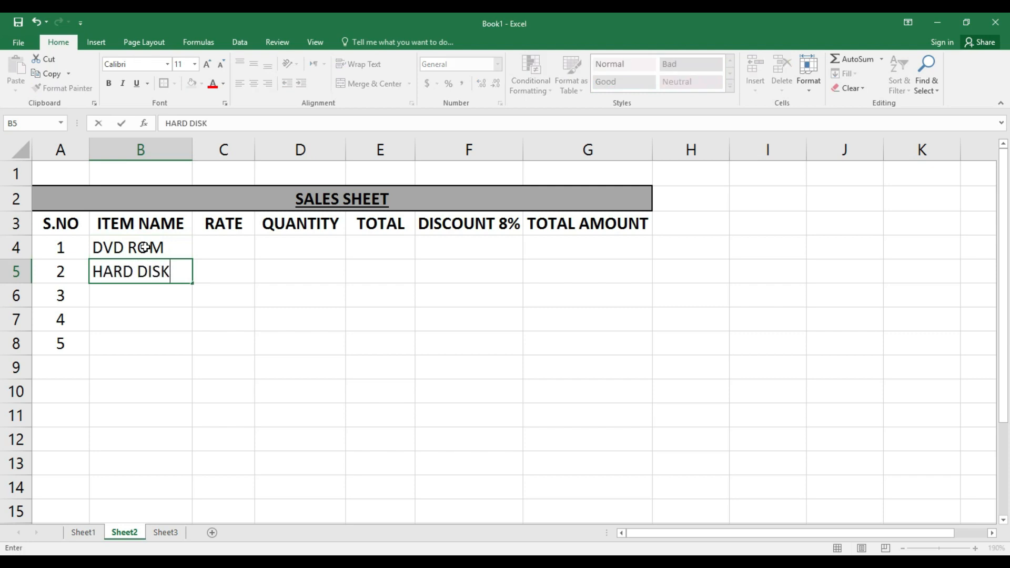
key(Return)
text(RAM)
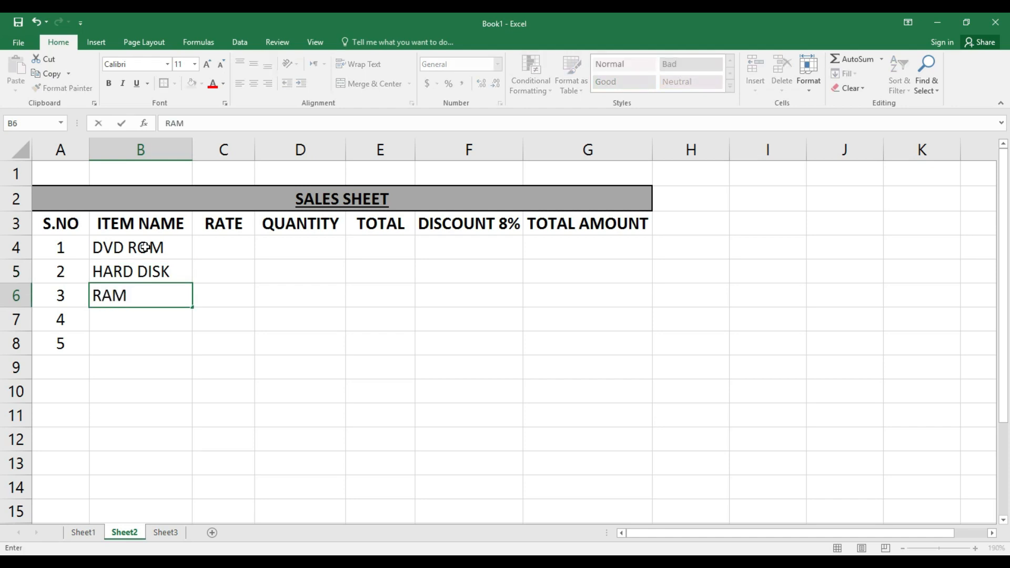
key(Return)
text(USB)
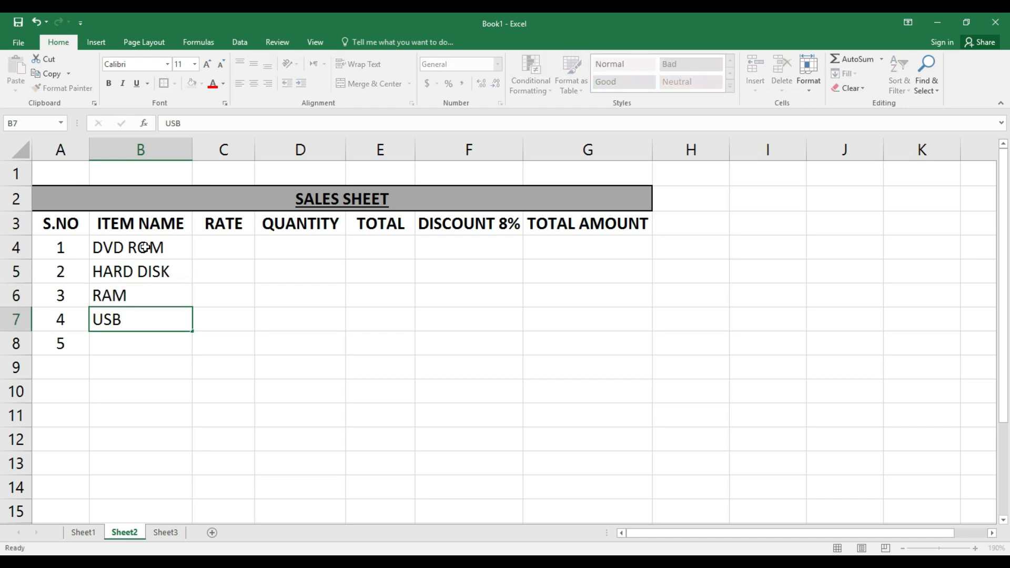
key(Return)
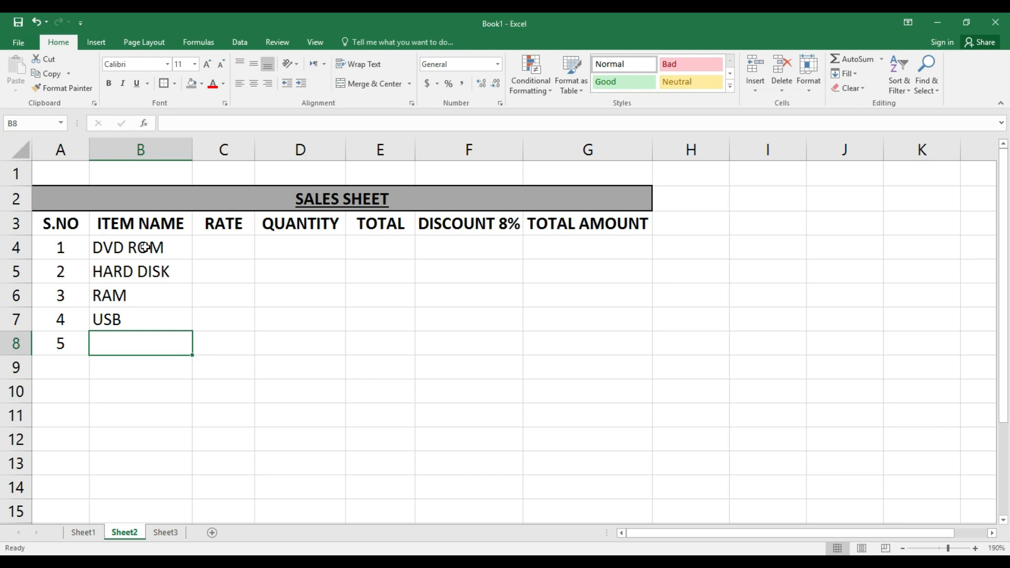
text(CAS)
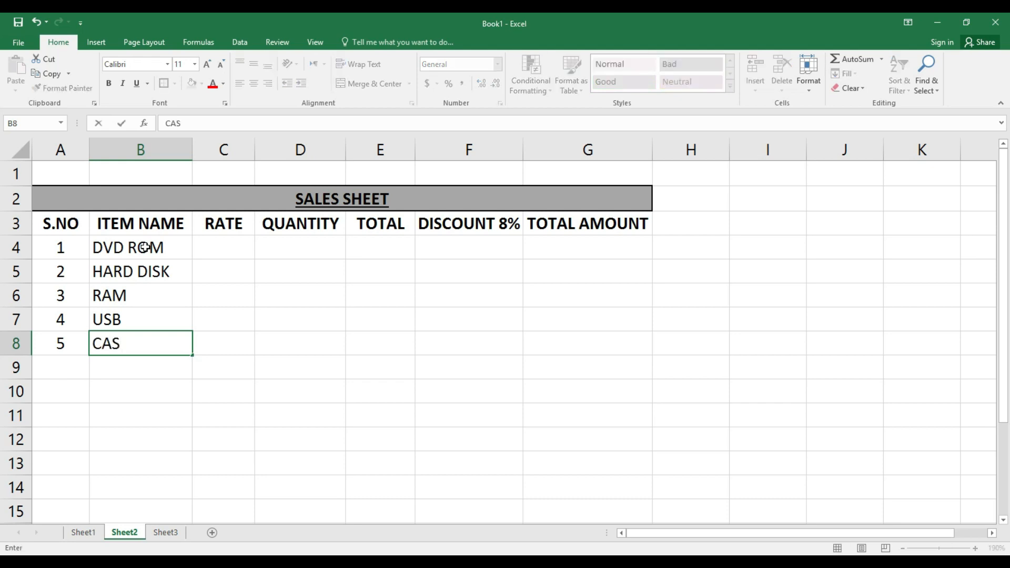
text(ING)
Widen the RATE column slightly and enter rate 600 and quantity 50 for DVD ROM in C4:D4
key(Right)
key(Up)
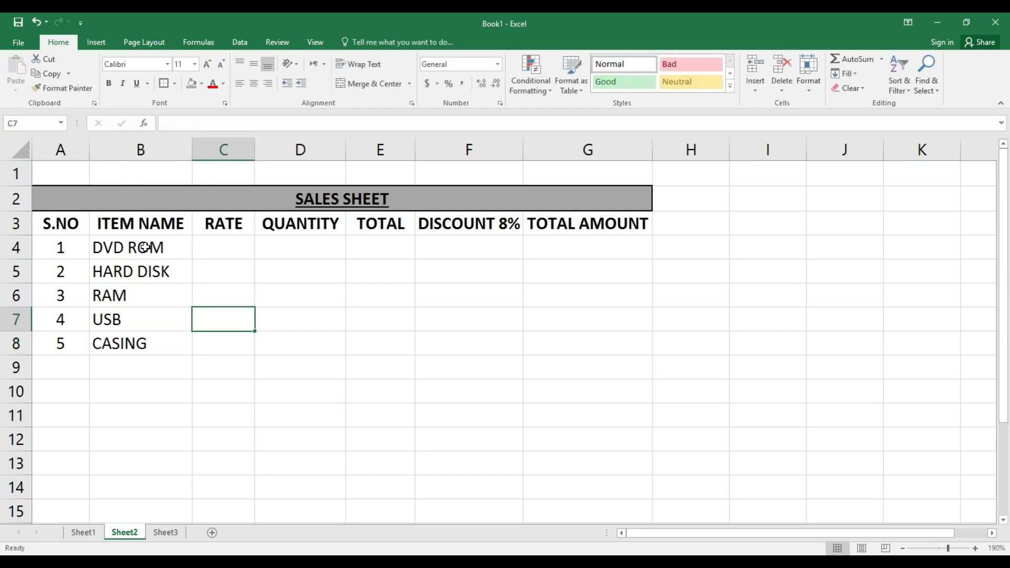
key(Up)
key(Up)
key(Up)
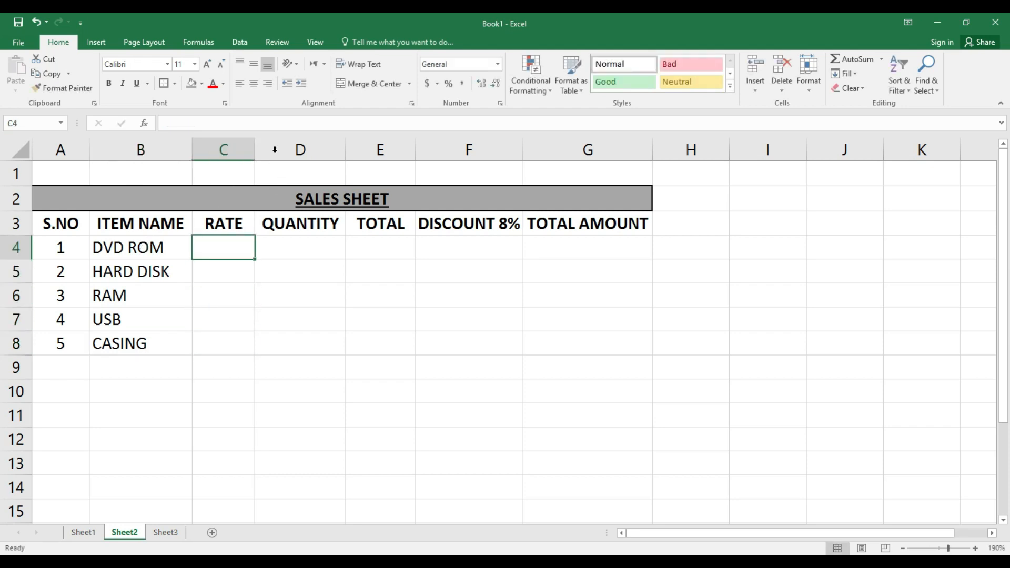
drag(255, 149, 258, 149)
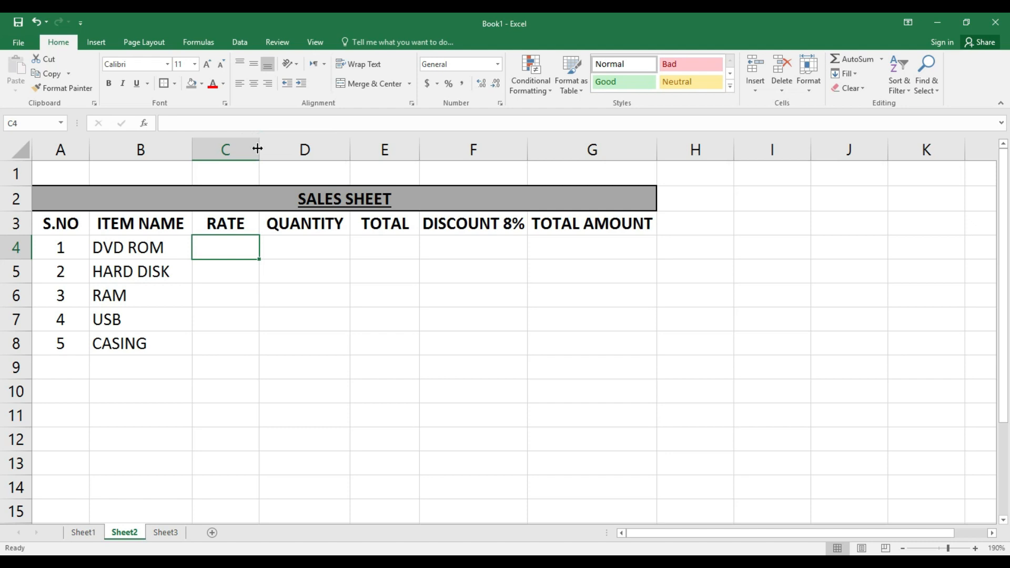
text(600)
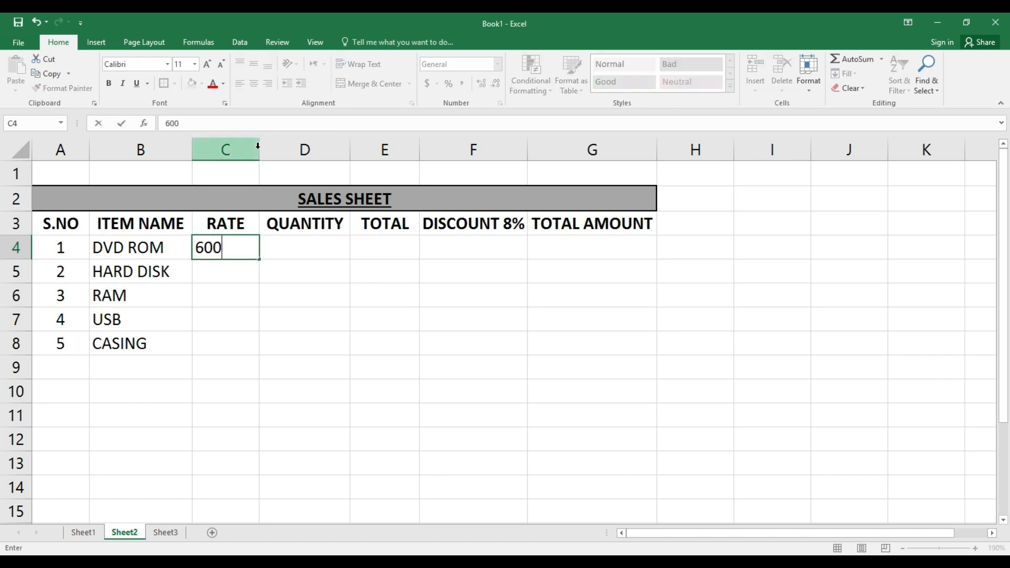
key(Tab)
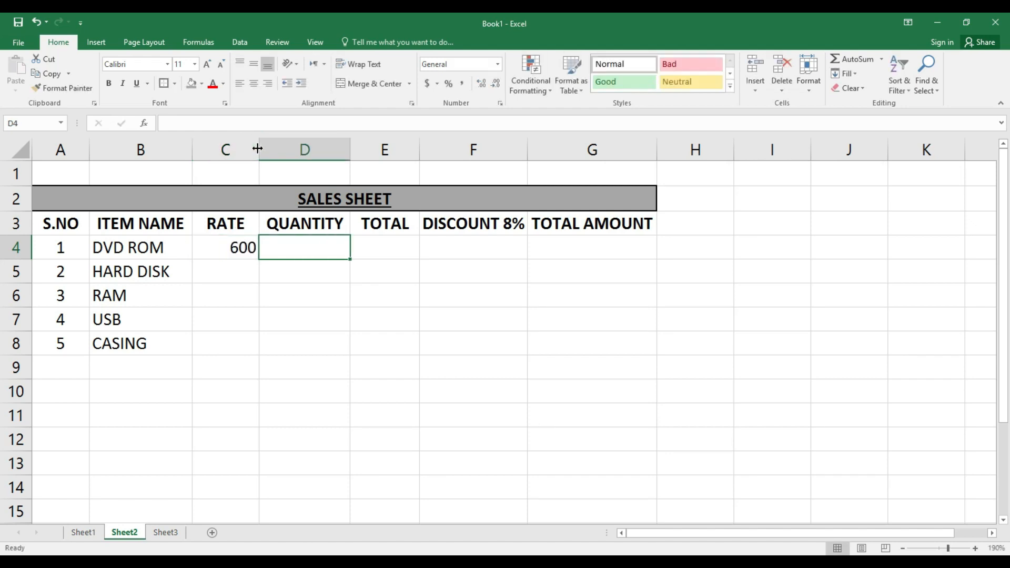
text(50)
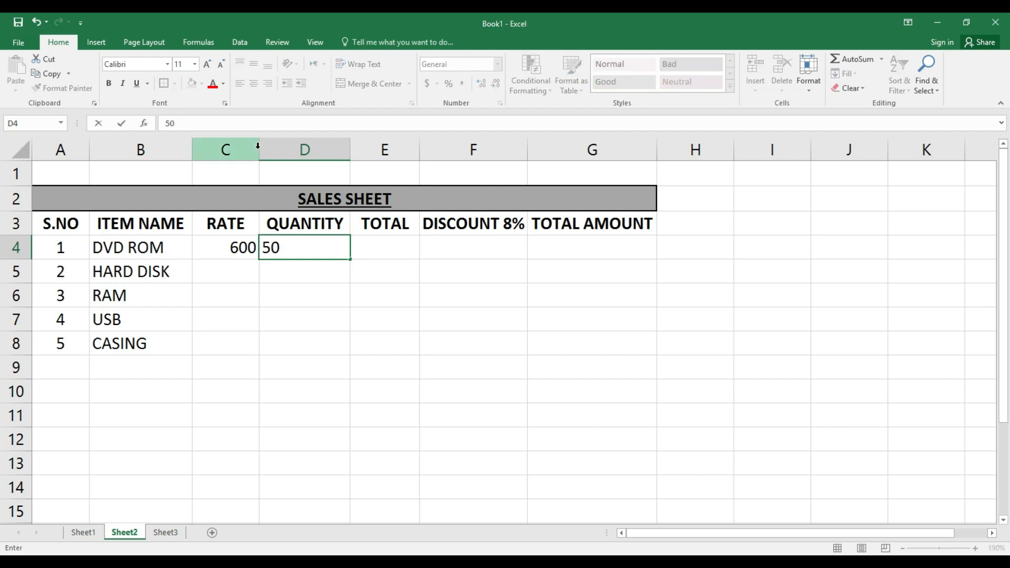
key(Tab)
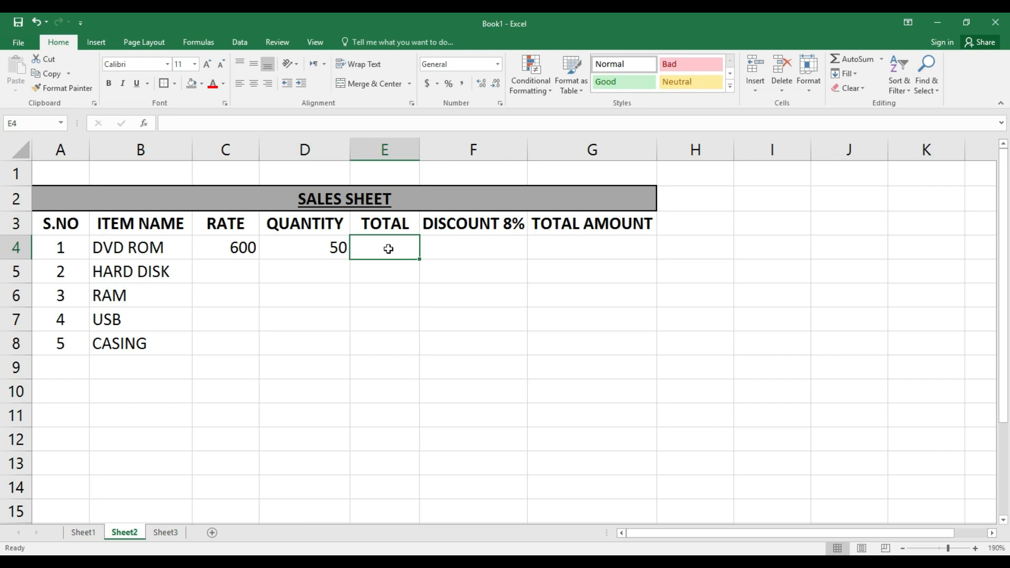
Widen the TOTAL column slightly and calculate the DVD ROM total in E4 with the formula =C4*D4
drag(419, 150, 424, 150)
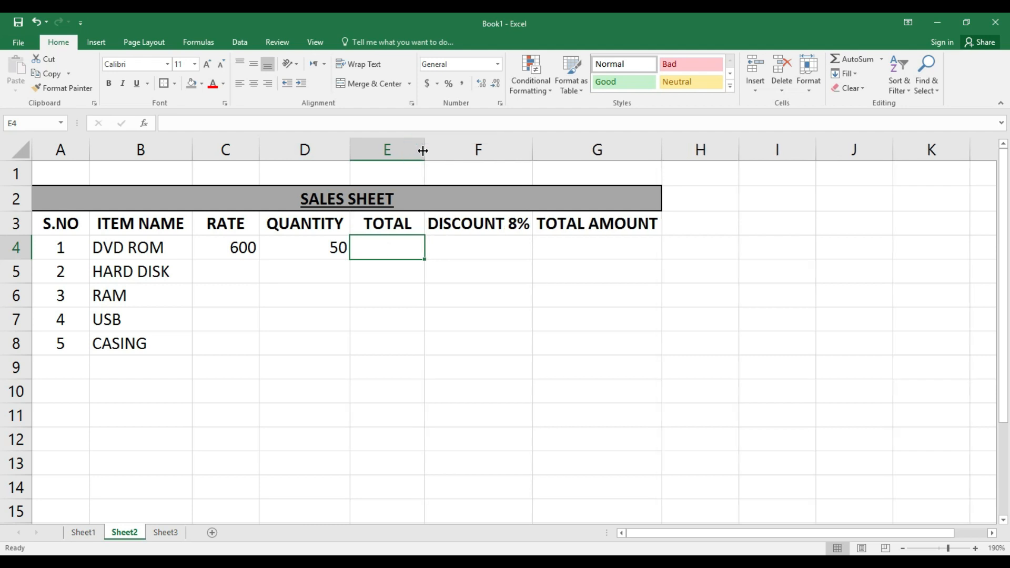
click(334, 298)
click(215, 258)
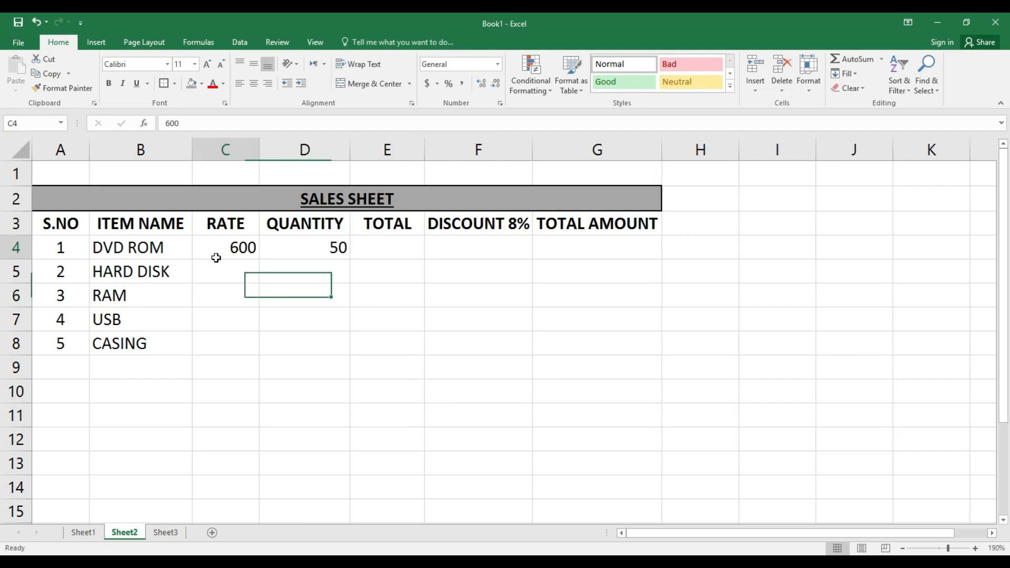
click(364, 246)
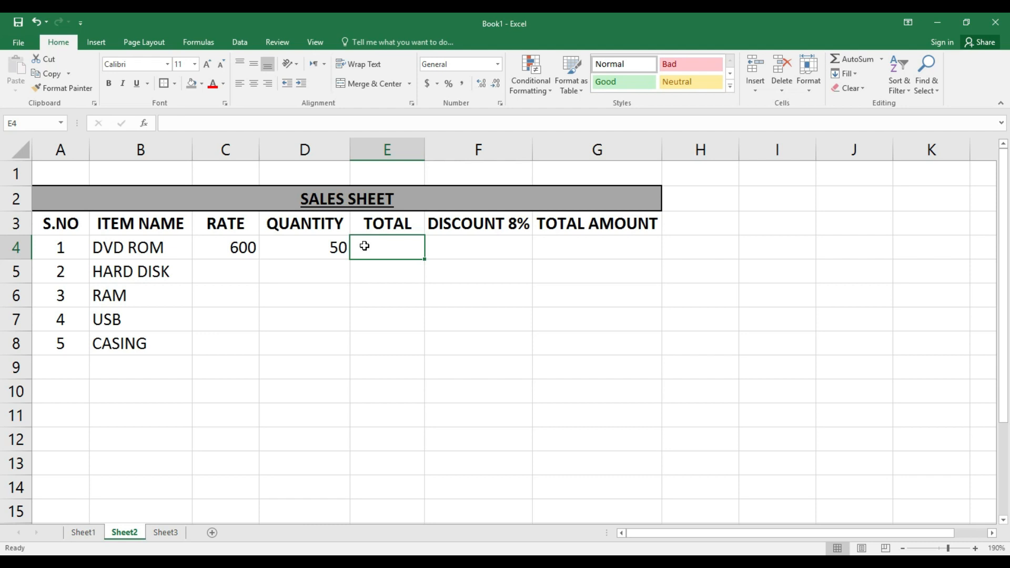
text(=)
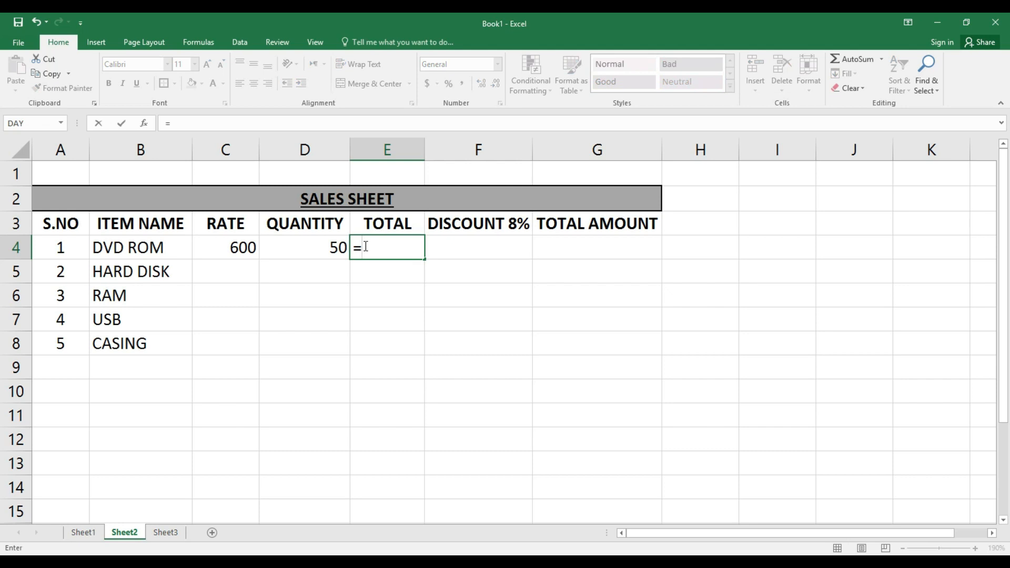
key(Left)
key(Left)
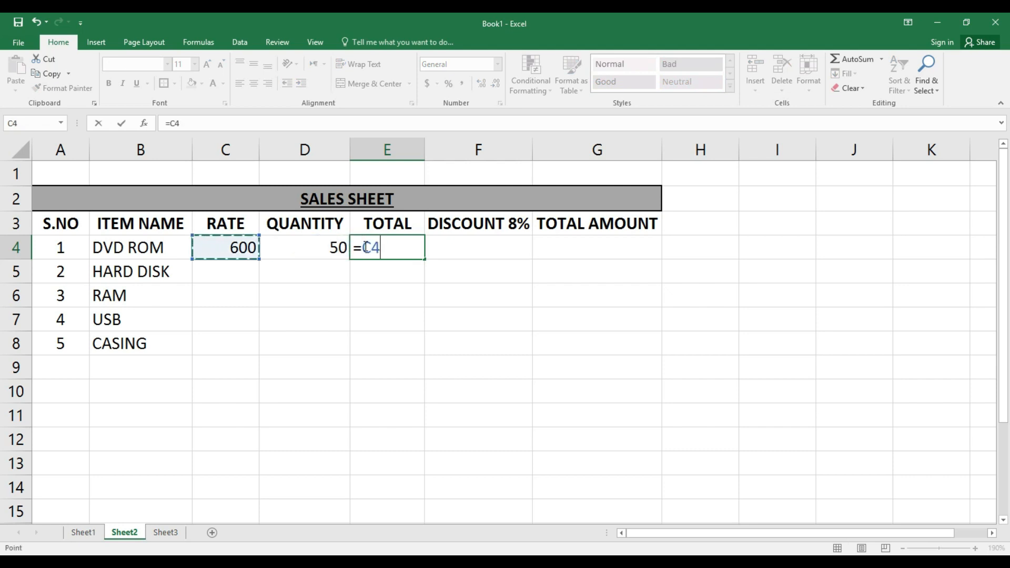
text(*)
key(Left)
key(Return)
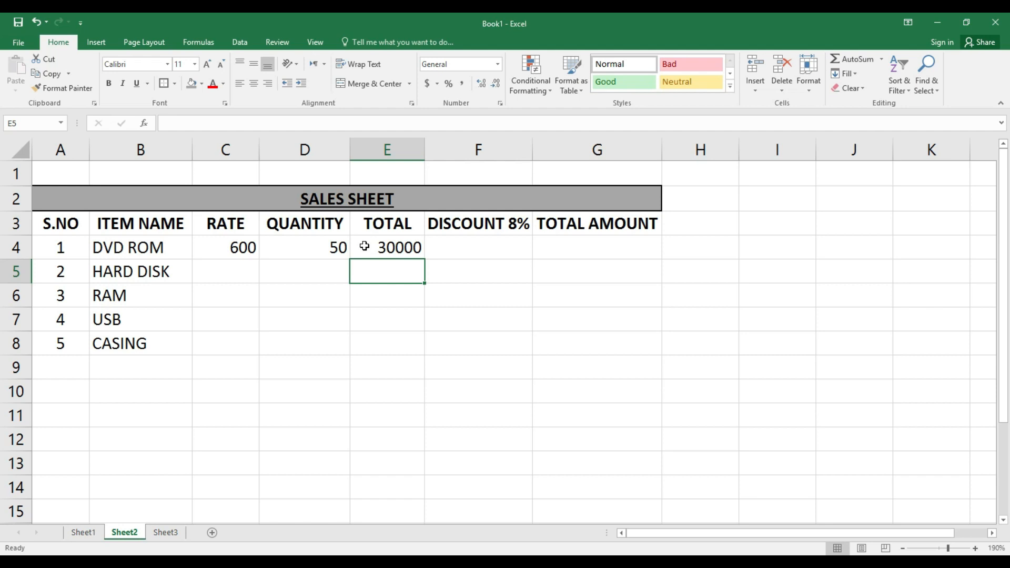
Calculate the 8% discount for DVD ROM in F4 with the formula =E4/100*8
click(222, 250)
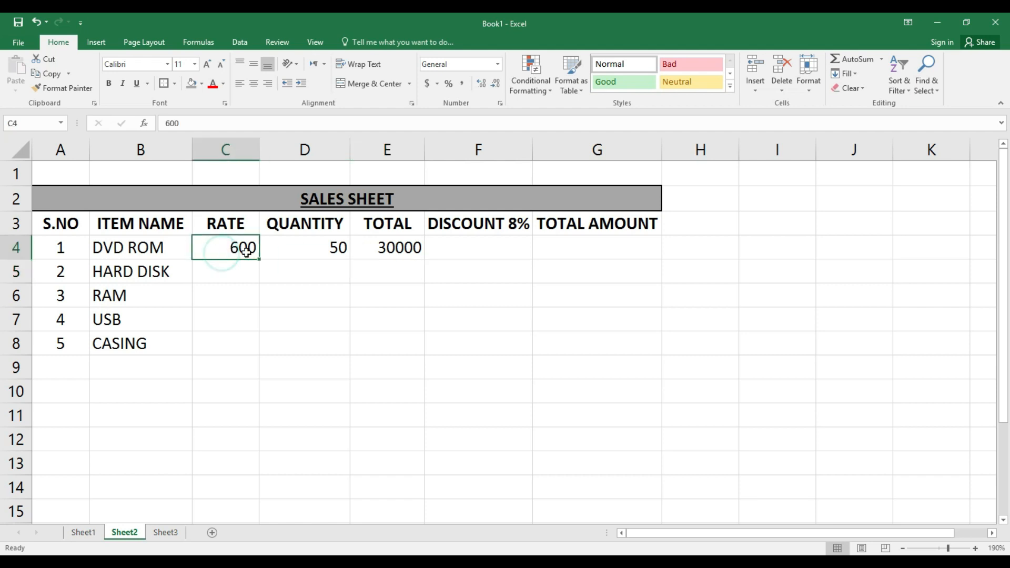
click(299, 257)
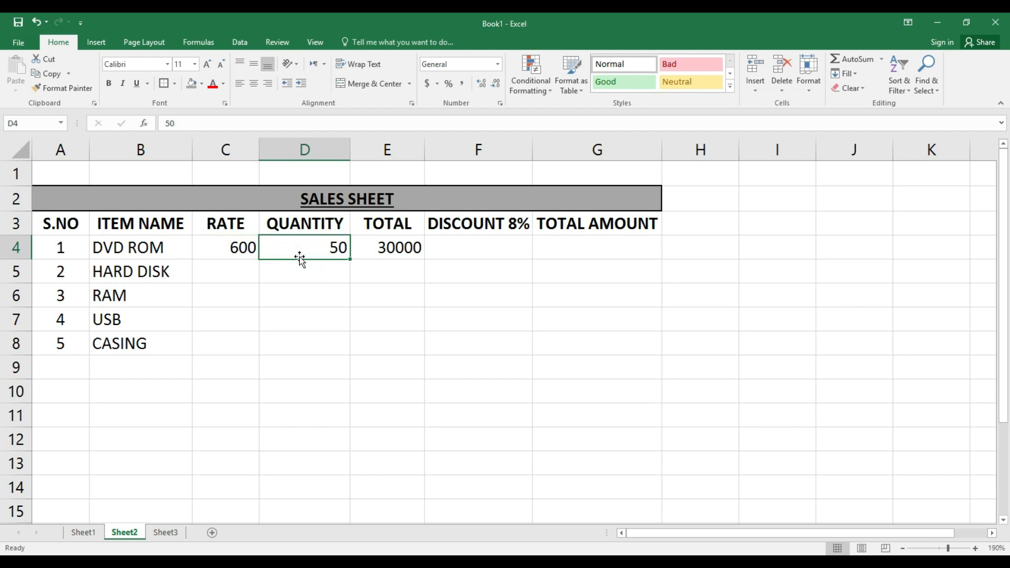
click(503, 249)
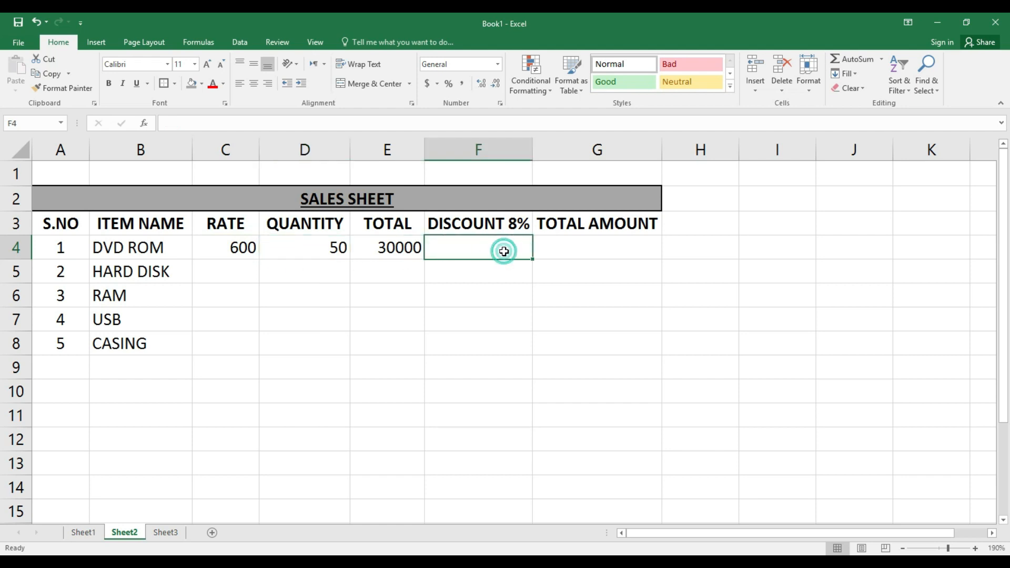
click(393, 248)
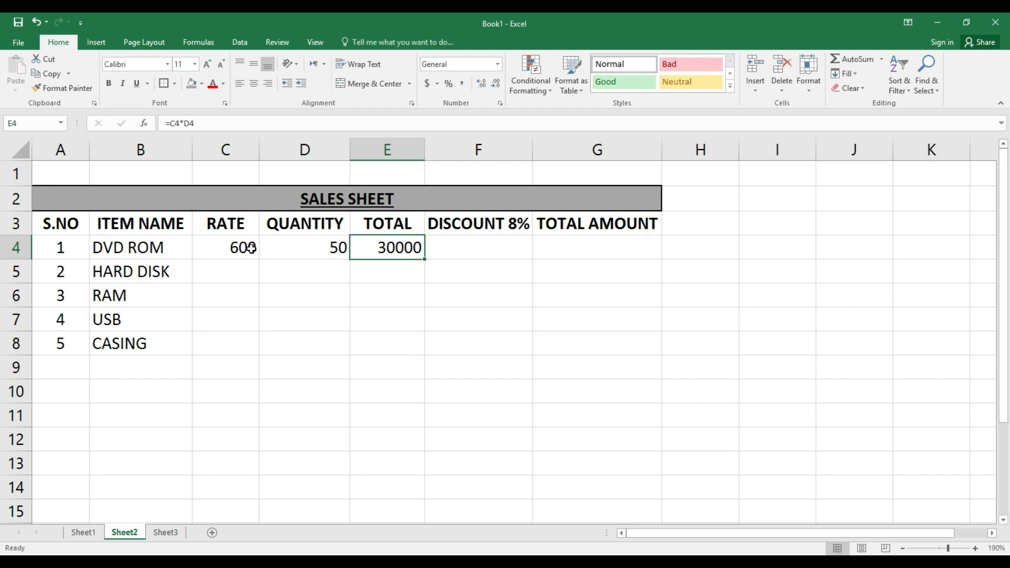
click(467, 247)
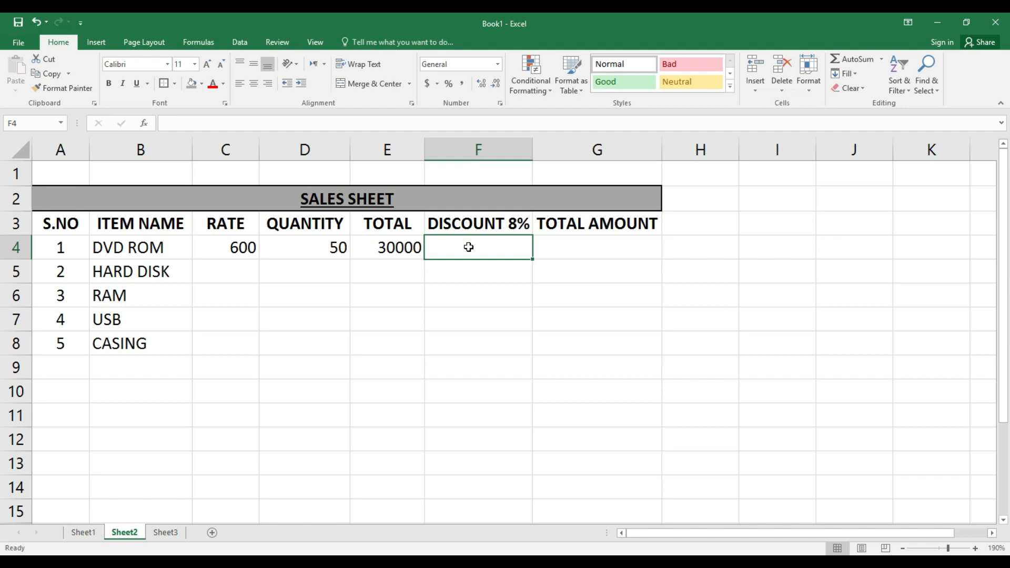
text(=)
key(Left)
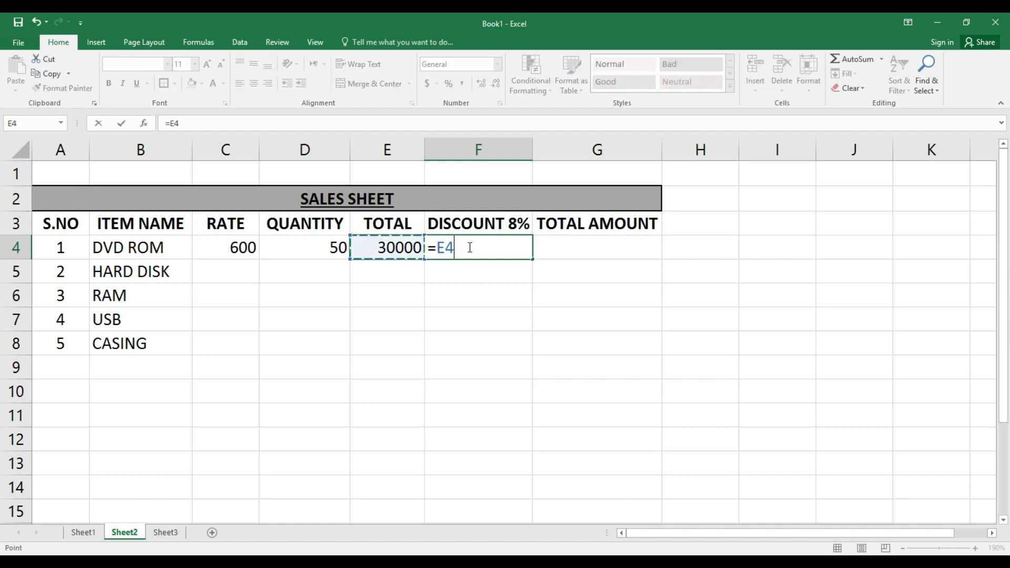
text(/100*8)
key(Return)
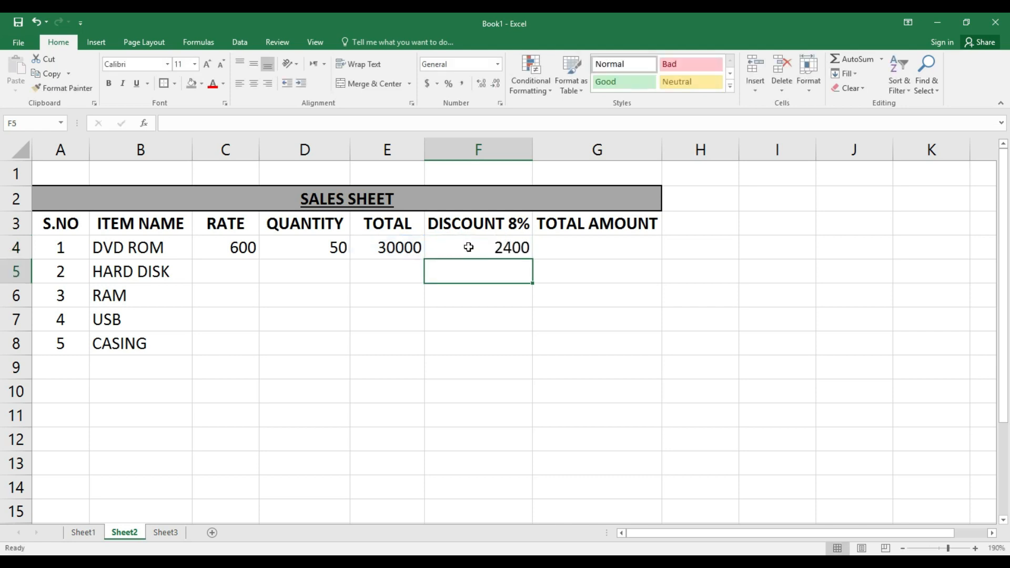
Calculate the DVD ROM total amount in G4 by subtracting the discount from the total with =E4-F4
key(Right)
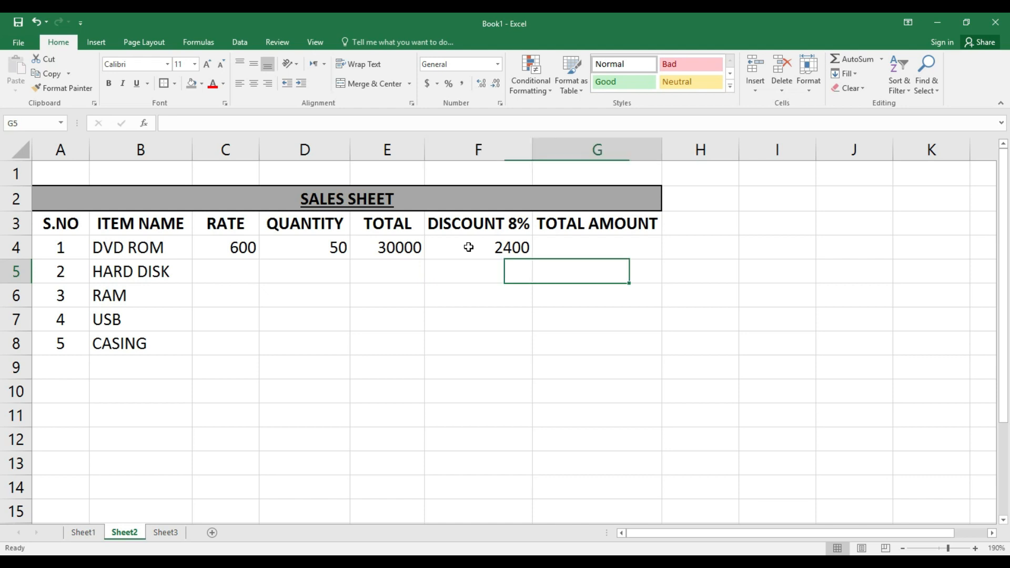
key(Up)
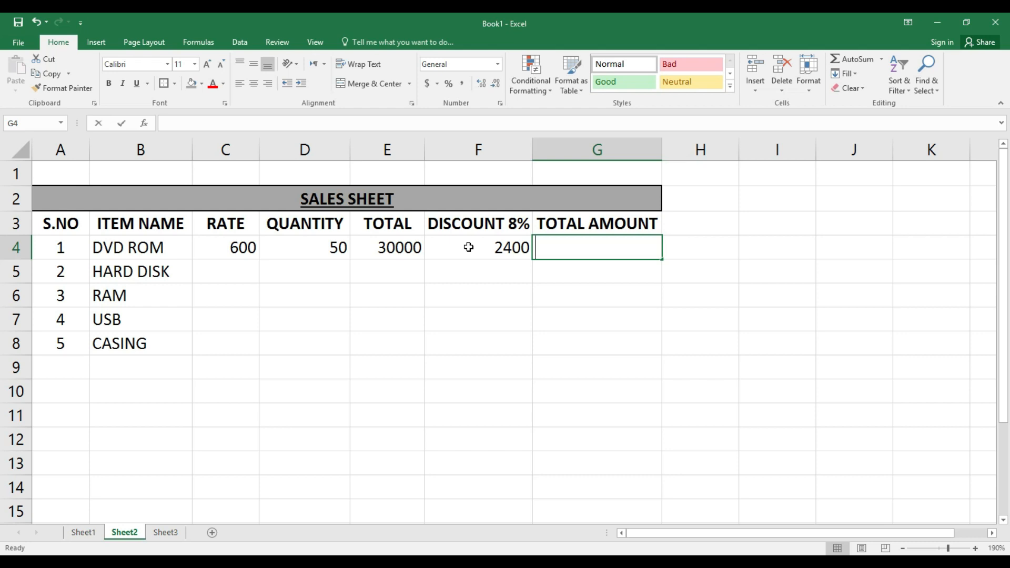
text(=)
key(Left)
key(Left)
text(-)
key(Left)
key(Return)
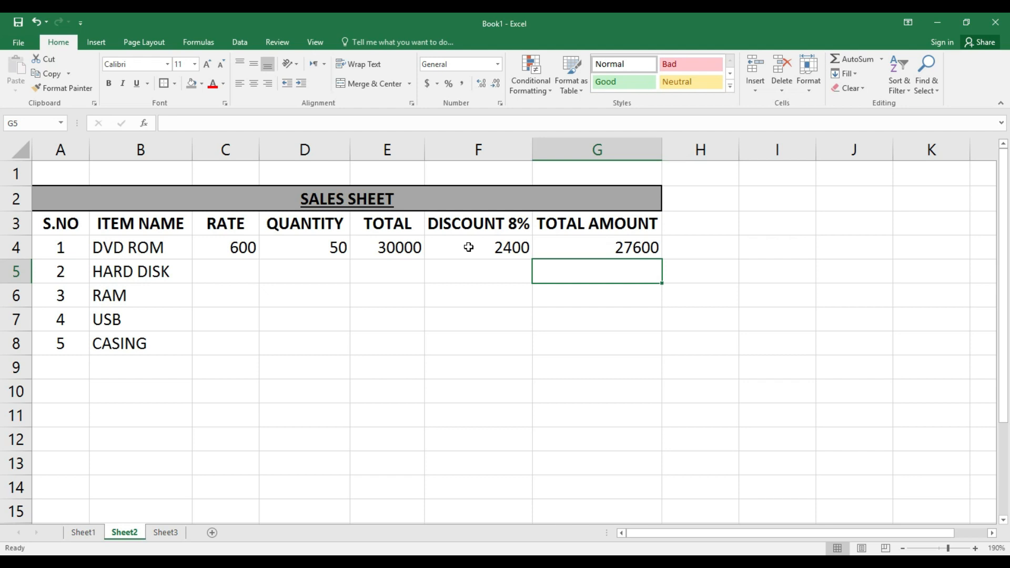
Enter rate 1500 and quantity 50 for HARD DISK in C5:D5
key(Down)
key(Left)
key(Left)
key(Left)
key(Left)
key(Up)
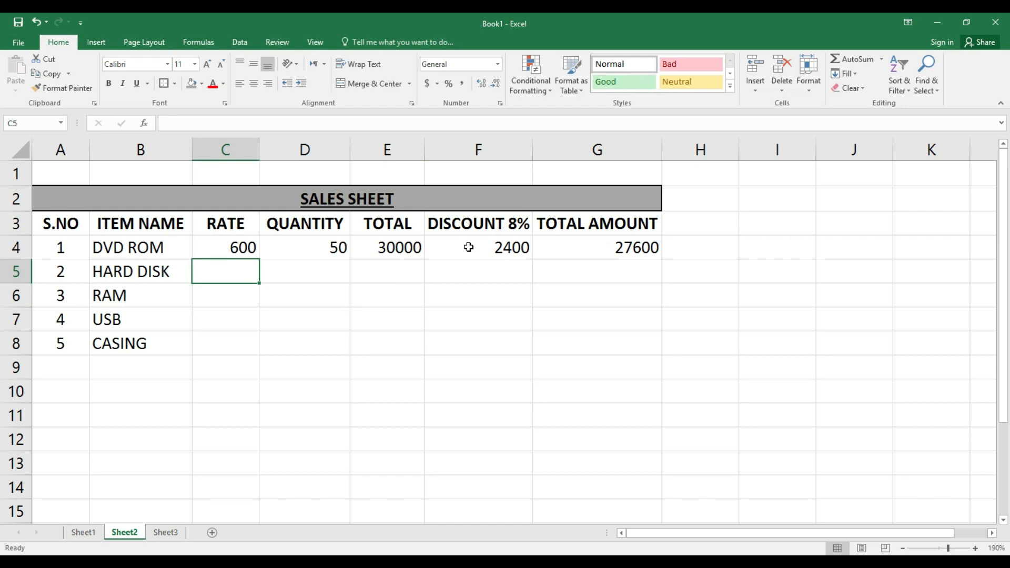
text(1500)
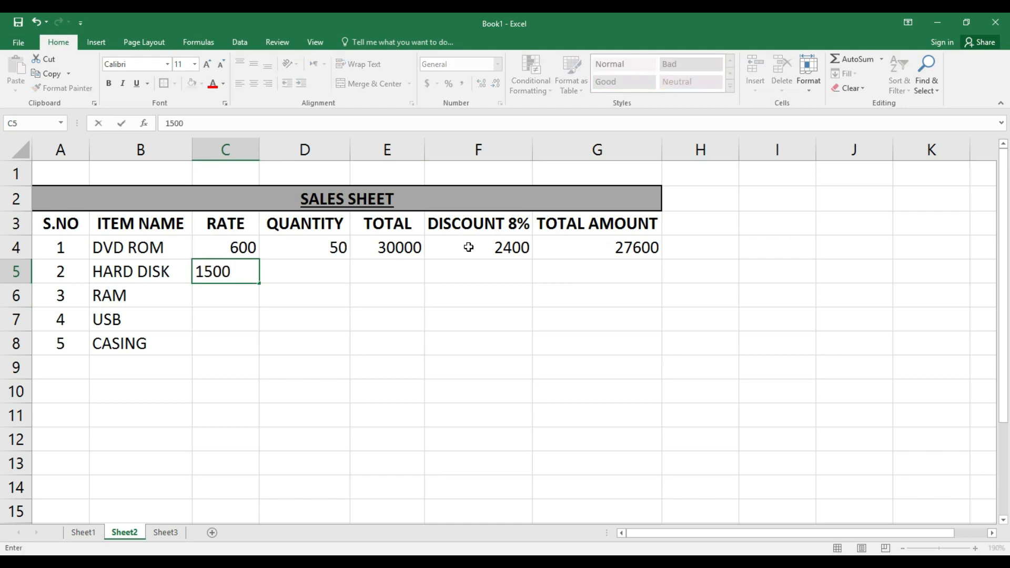
key(Tab)
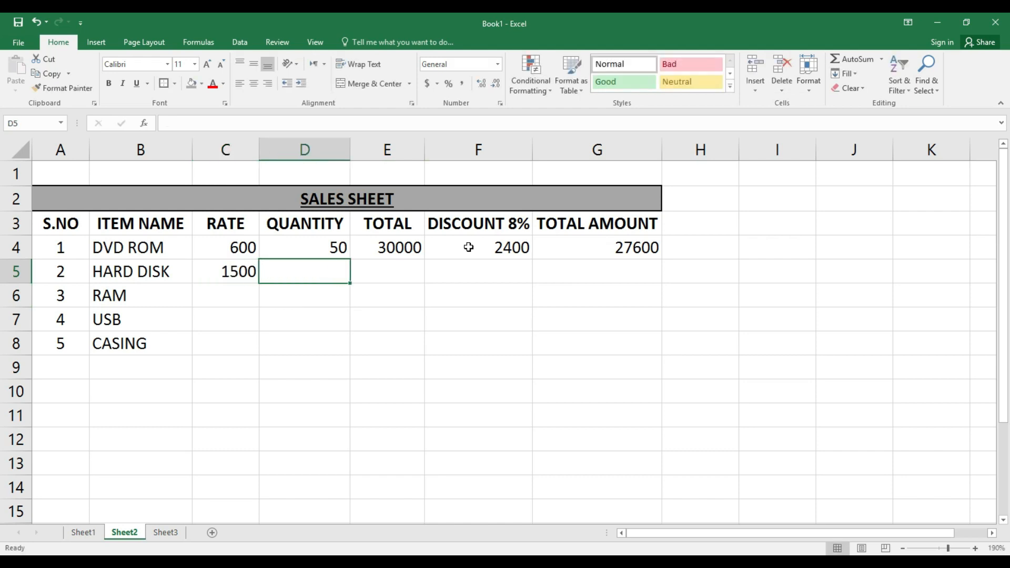
text(50)
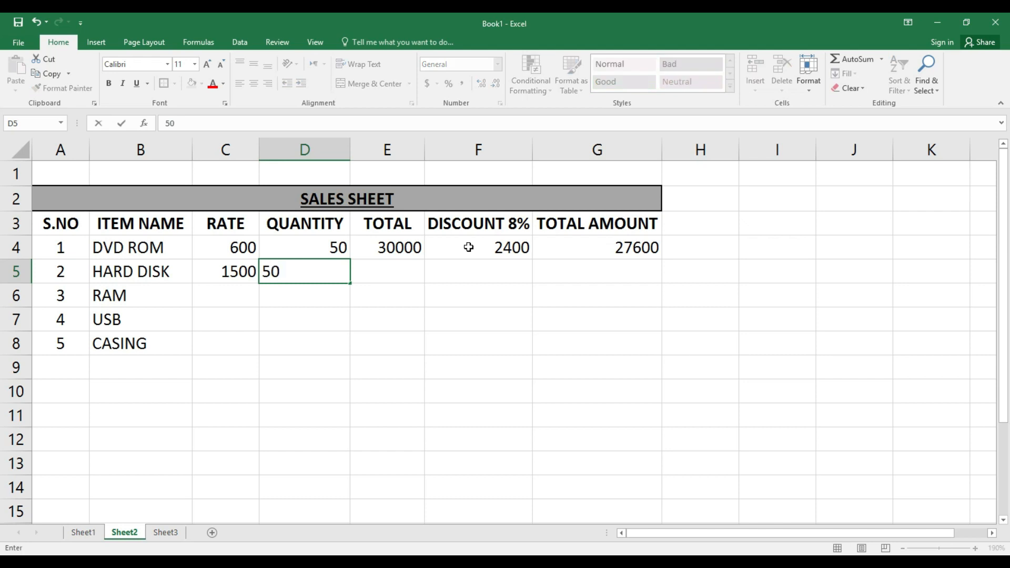
key(Tab)
Calculate the HARD DISK total in E5 by multiplying rate by quantity with =C5*D5
text(=)
key(Left)
key(Left)
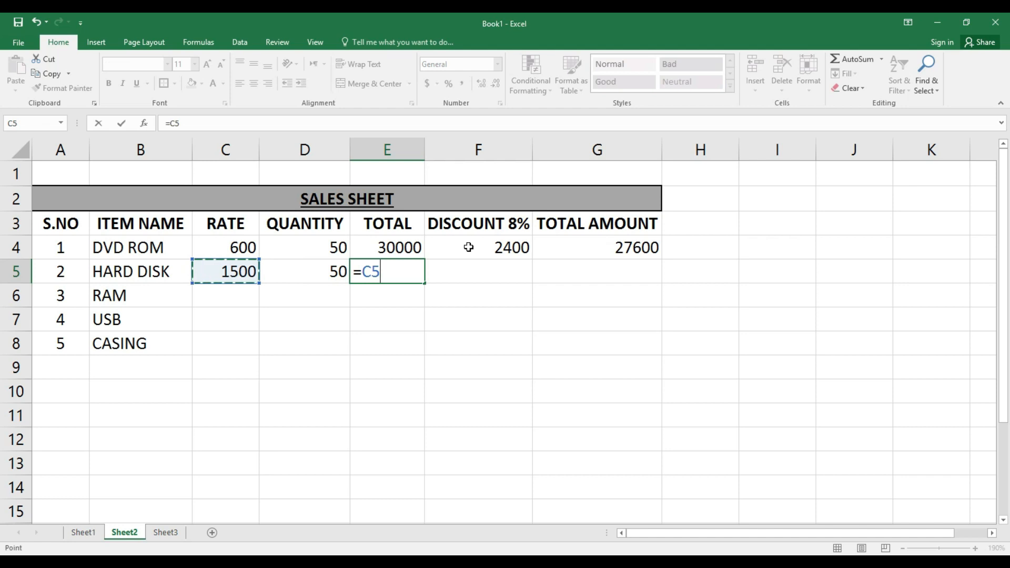
text(*)
key(Left)
key(Return)
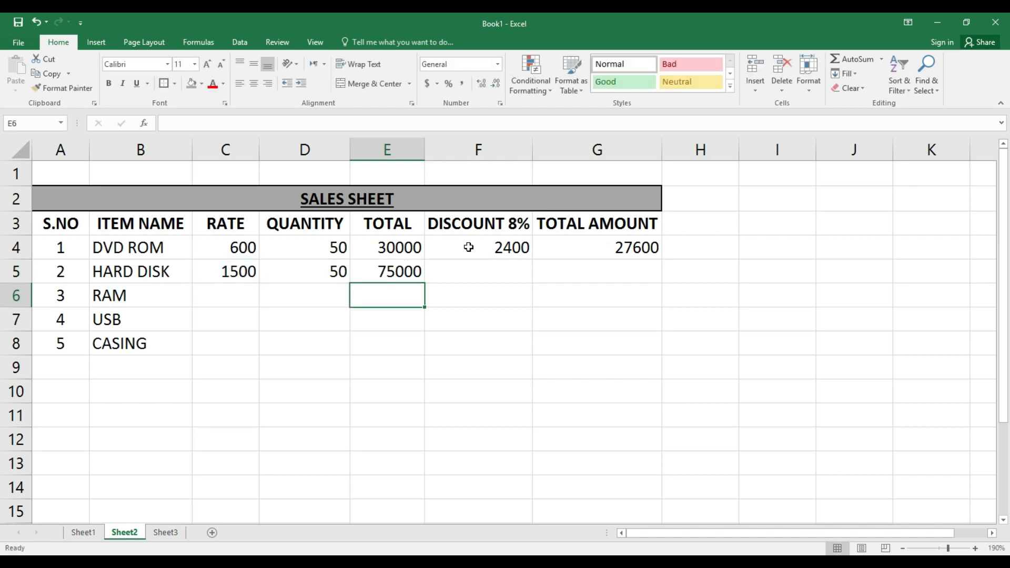
Calculate the 8% discount for HARD DISK in F5 with the formula =E5/100*8
key(Right)
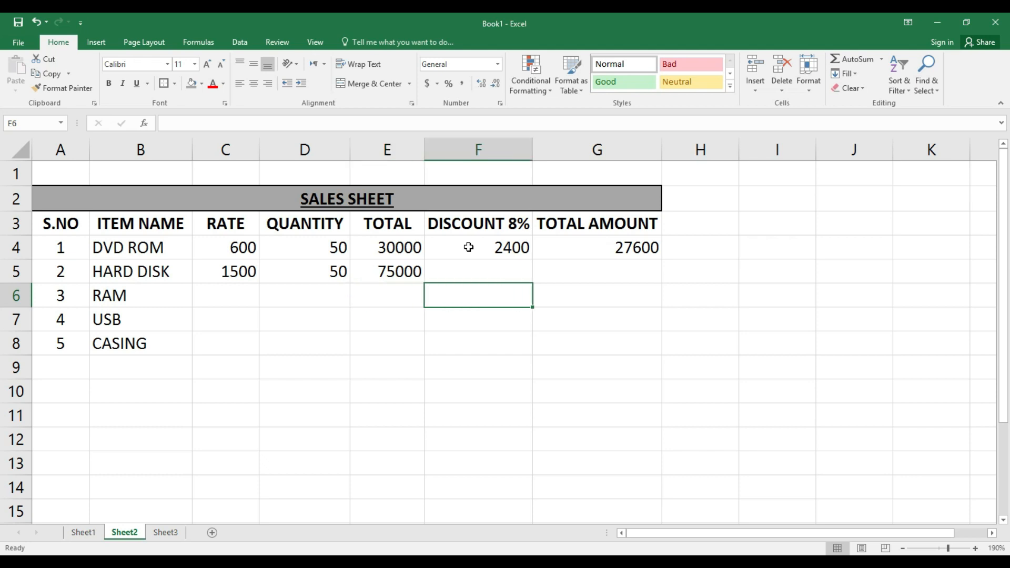
key(Up)
text(=)
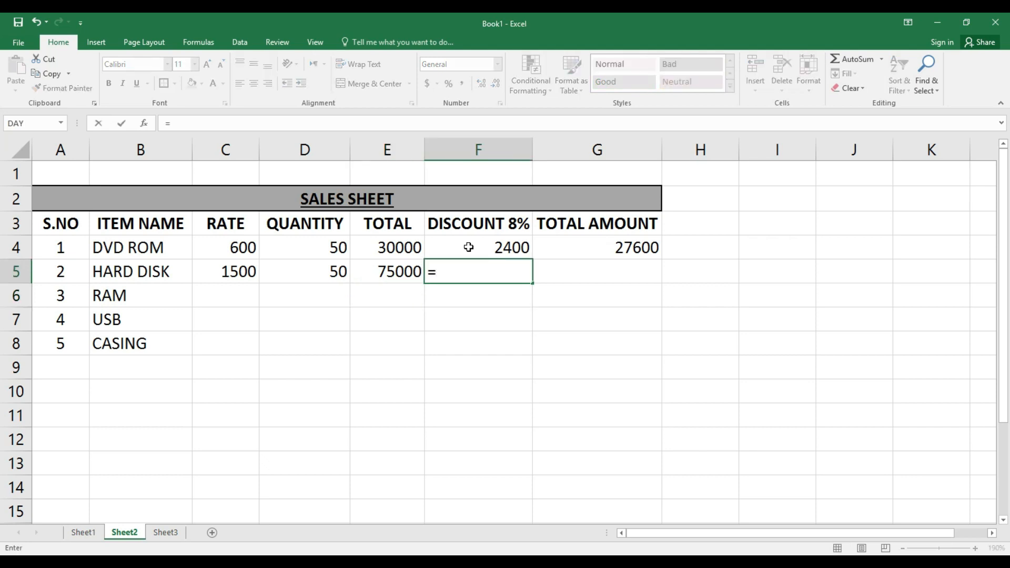
key(Left)
text(/)
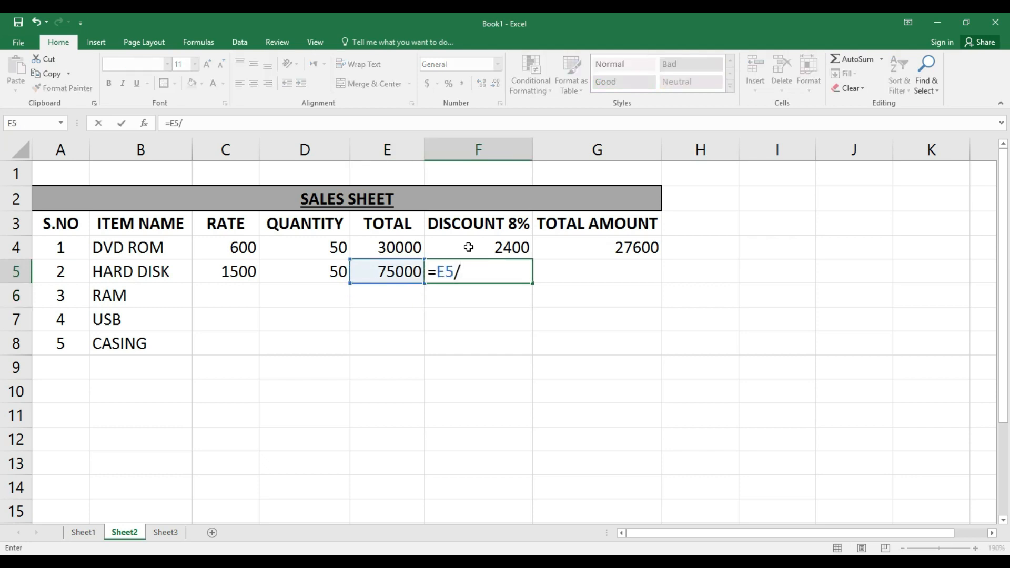
text(100*9)
key(BackSpace)
text(8)
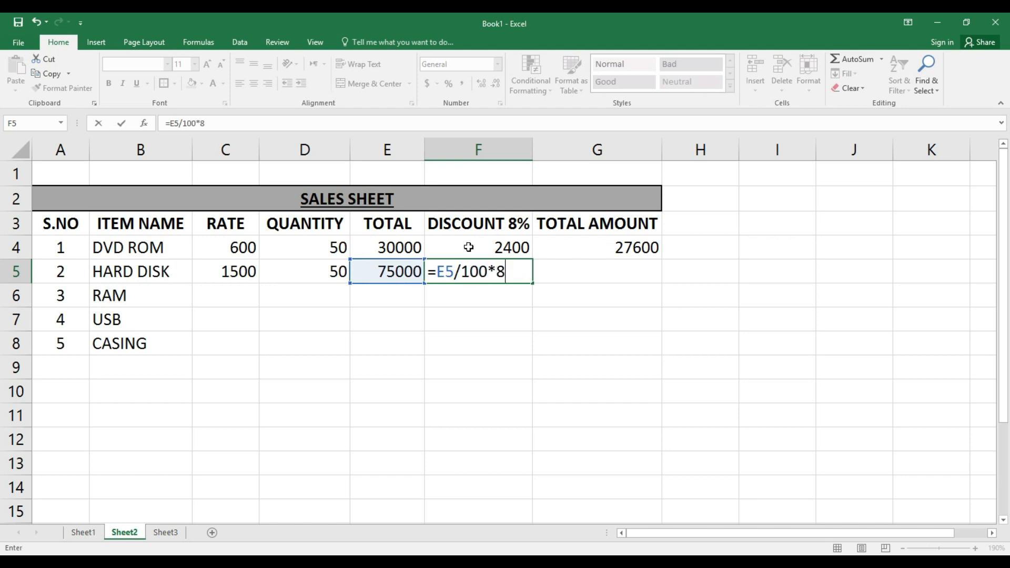
key(Return)
Calculate the HARD DISK total amount in G5 by subtracting the discount from the total with =E5-F5
key(Up)
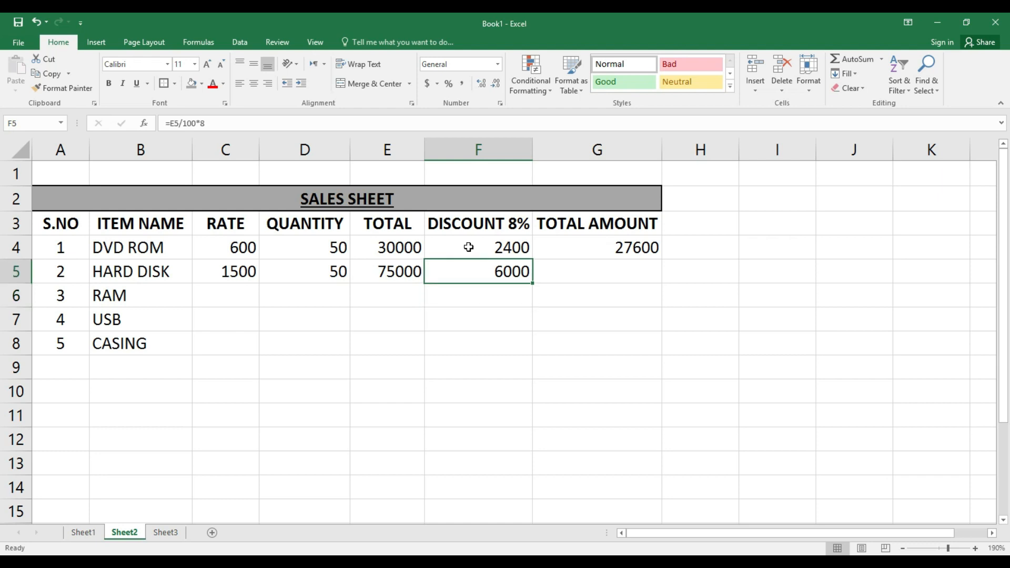
key(Right)
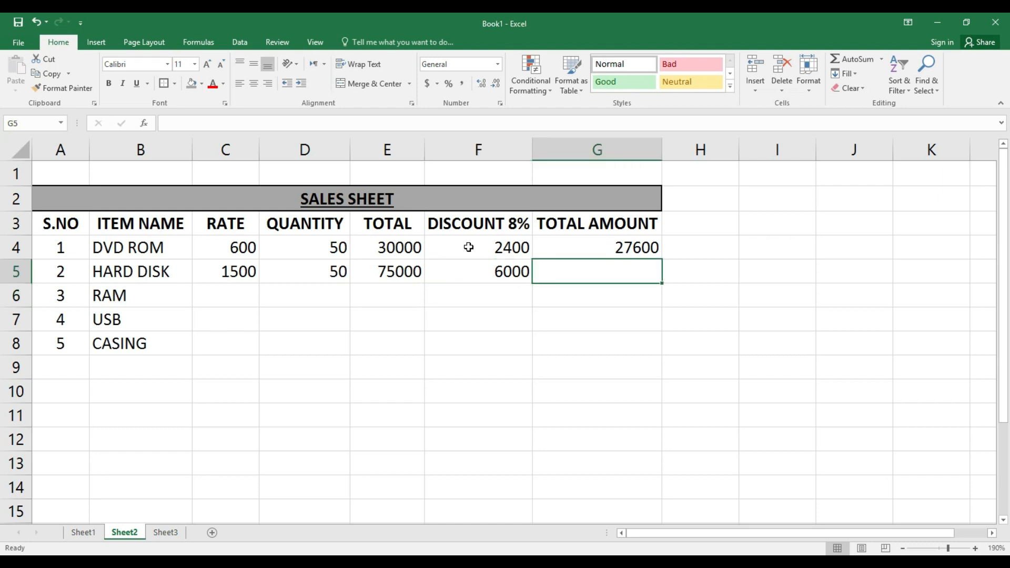
text(=)
key(Left)
key(Left)
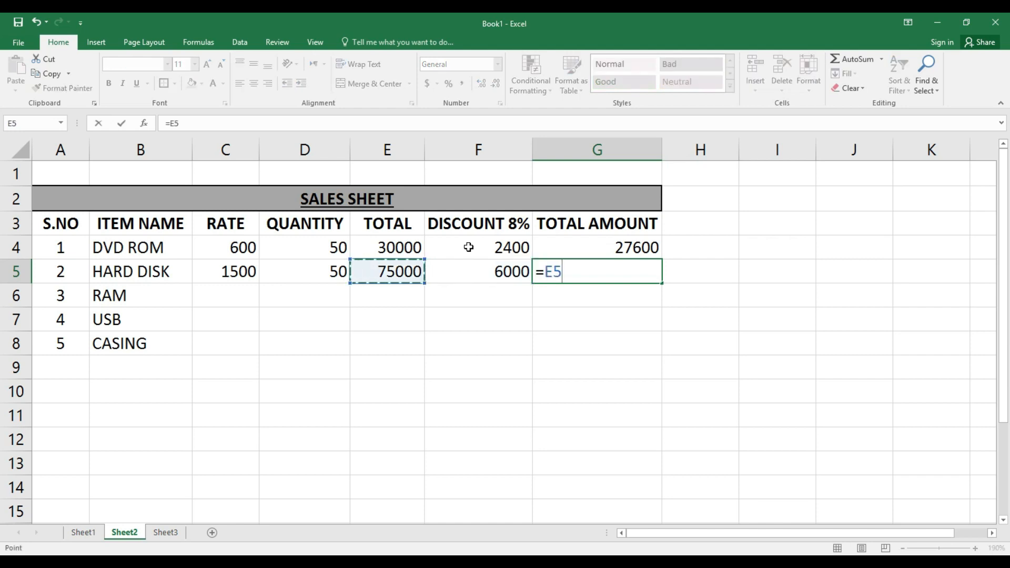
text(-)
key(Left)
key(Return)
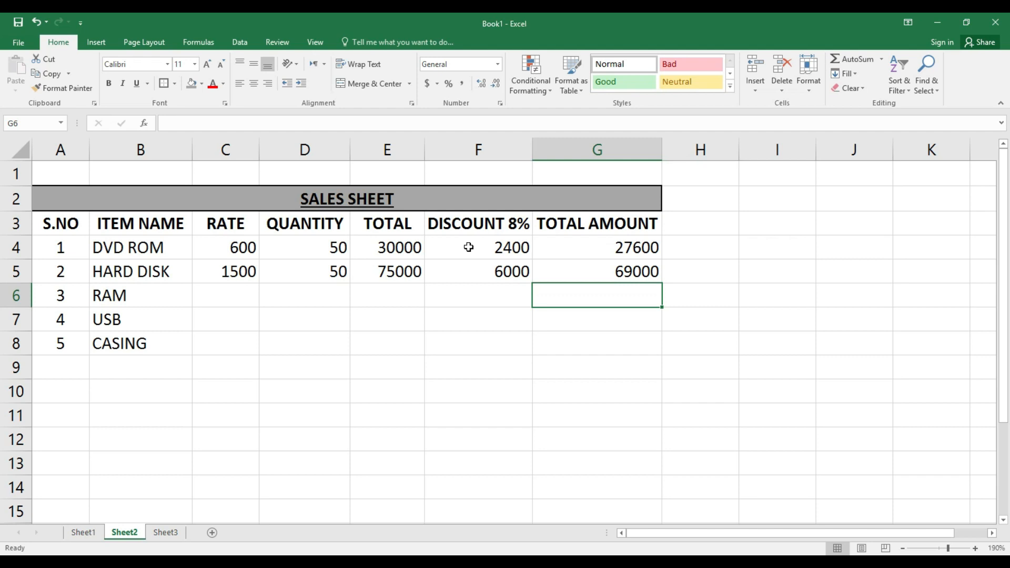
Enter rate 500 and quantity 100 for RAM in C6:D6
click(217, 297)
text(500)
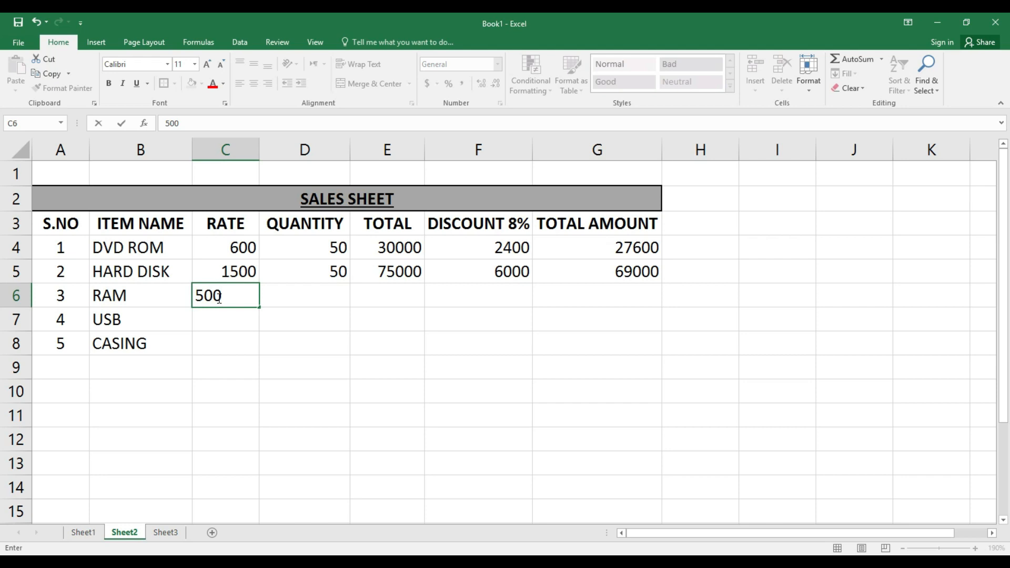
key(Tab)
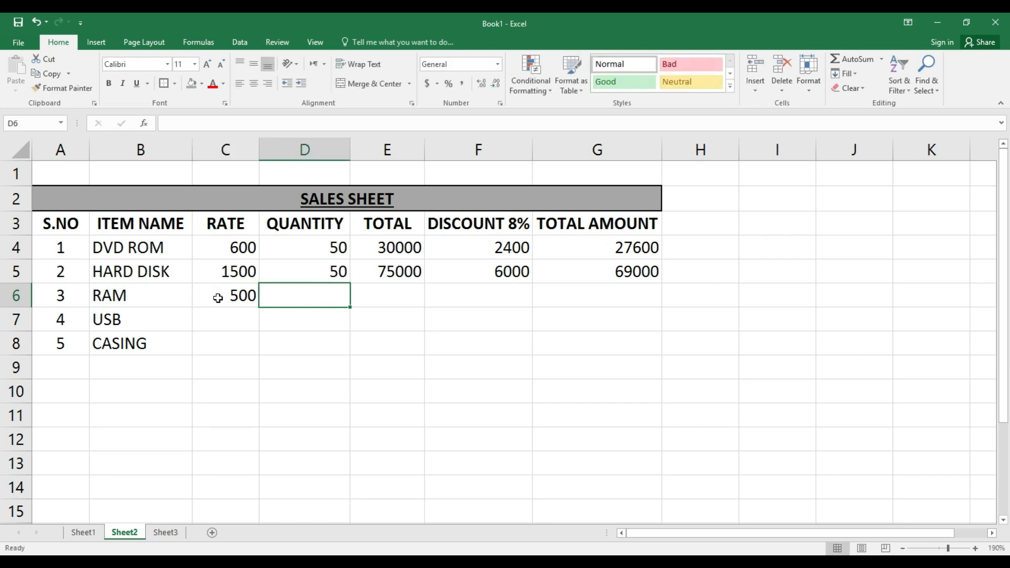
text(100)
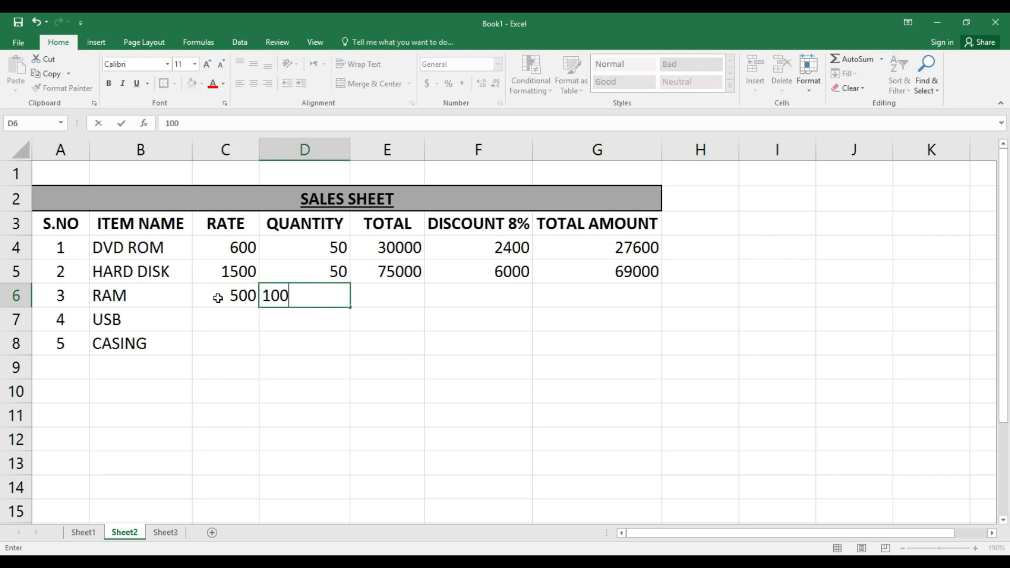
key(Tab)
Calculate the RAM total in E6 by multiplying rate by quantity with =C6*D6
text(=)
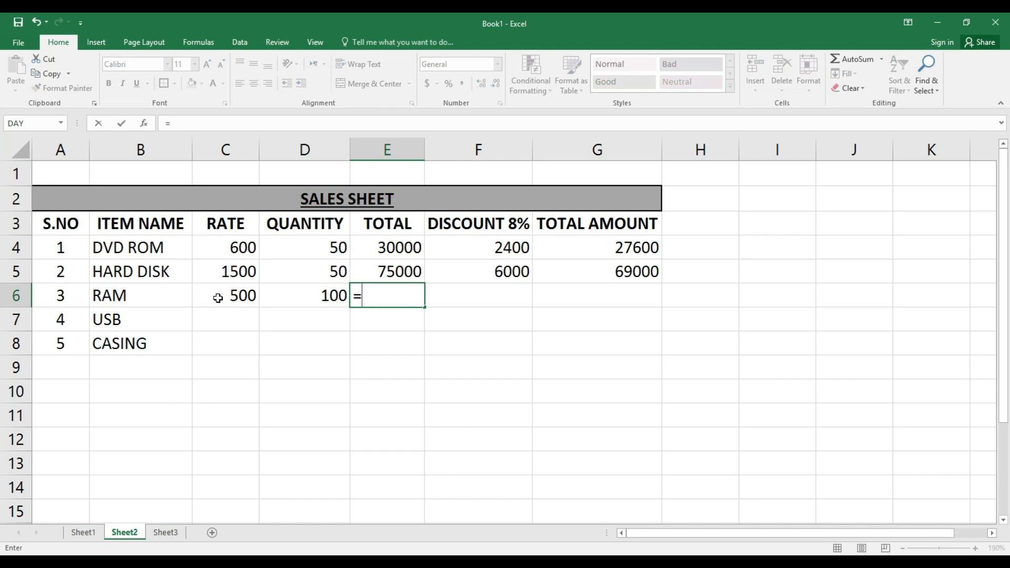
click(218, 298)
text(*)
key(Left)
key(Return)
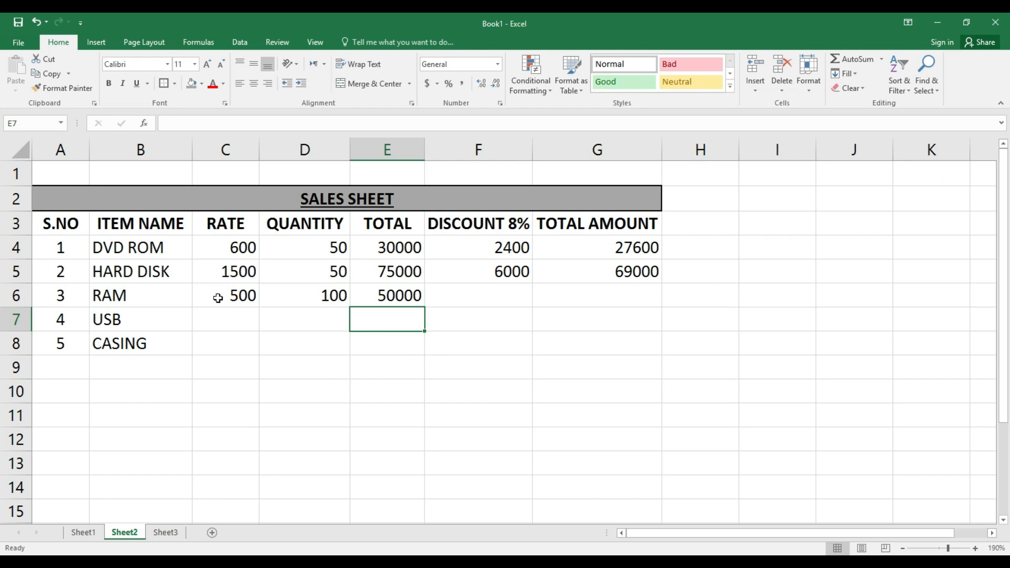
Calculate the 8% discount for RAM in F6 with the formula =E6/100*8
key(Up)
key(Right)
text(=)
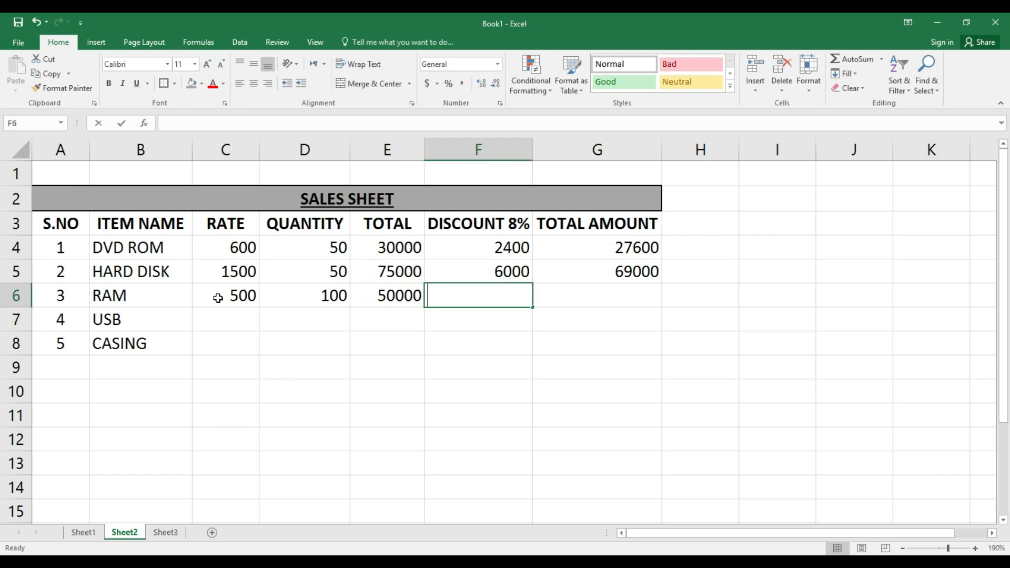
key(Left)
text(/100)
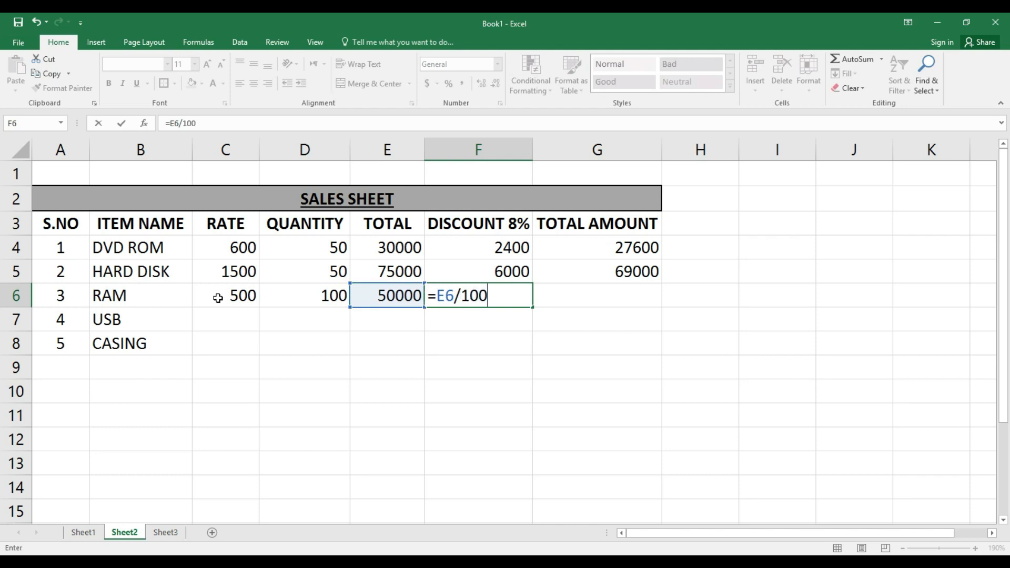
text(*8)
key(ctrl+Return)
key(Return)
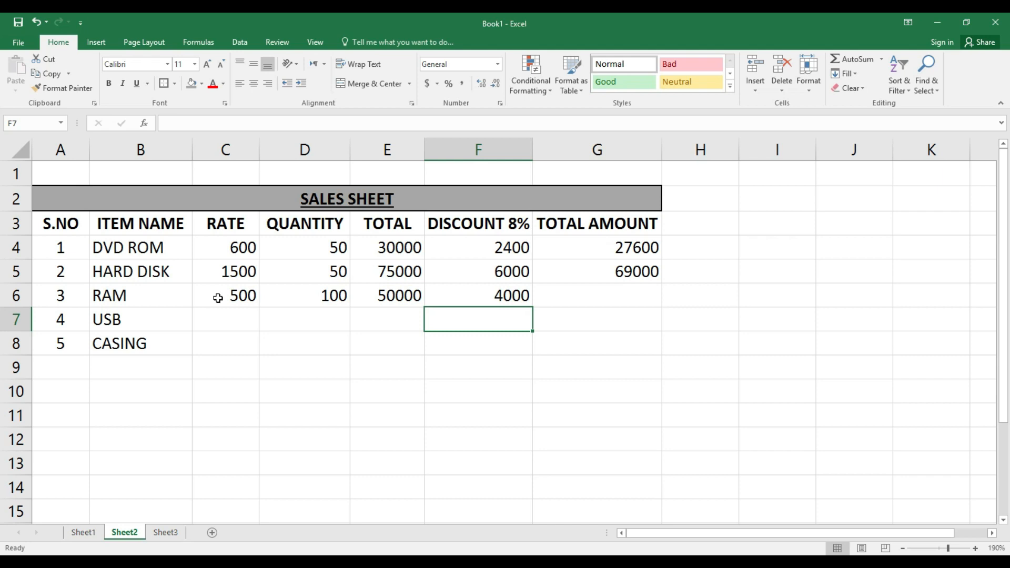
Calculate the RAM total amount in G6 by subtracting the discount from the total with =E6-F6
key(Right)
key(Up)
text(=)
key(Left)
key(Left)
text(-)
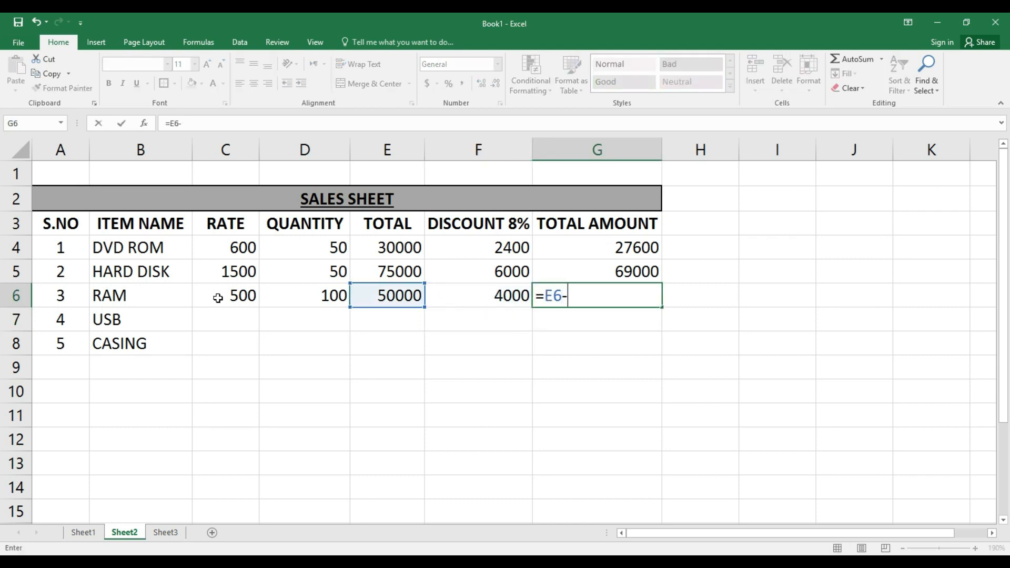
key(Left)
key(Return)
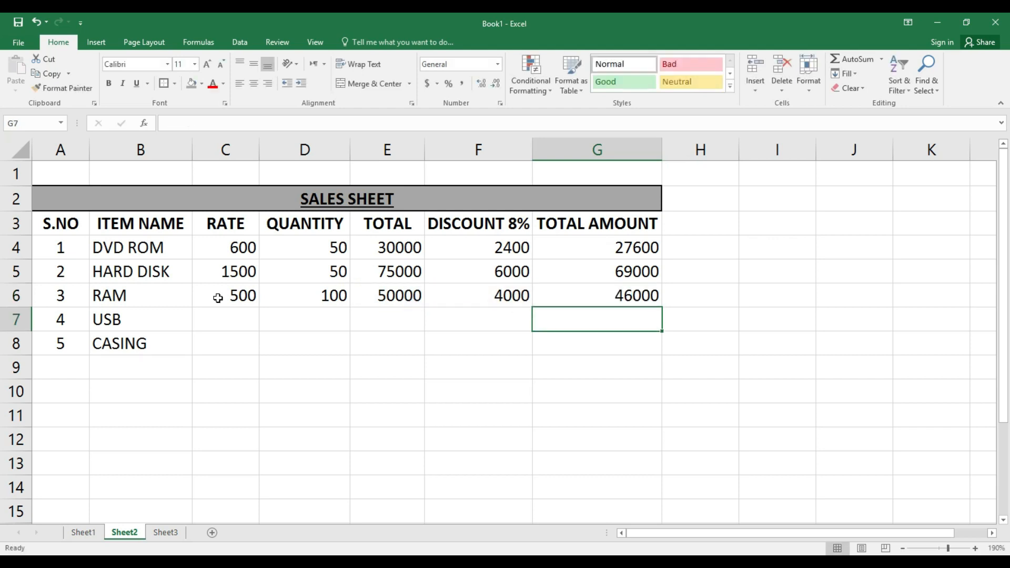
key(Left)
key(Left)
key(Left)
key(Left)
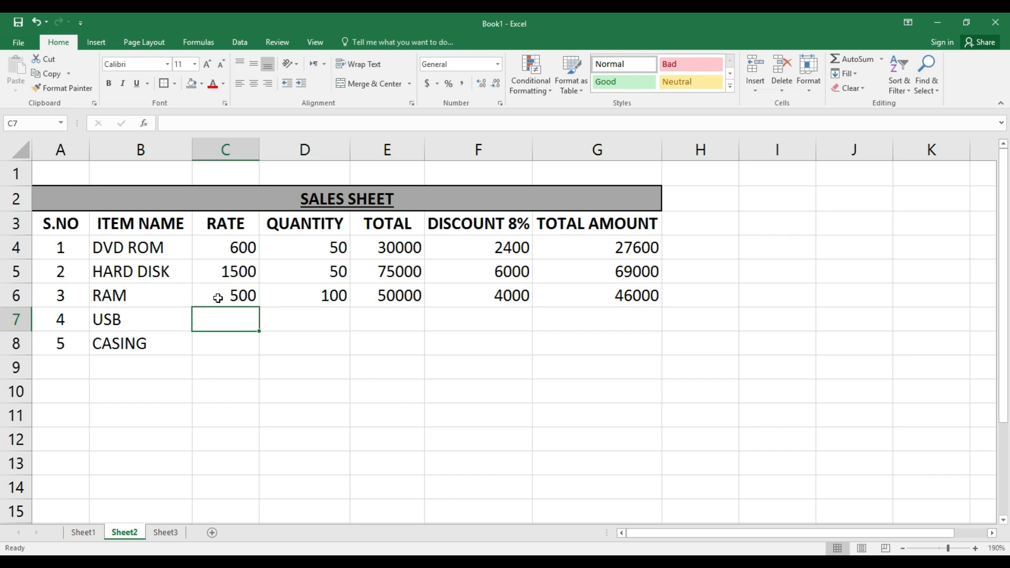
text(=)
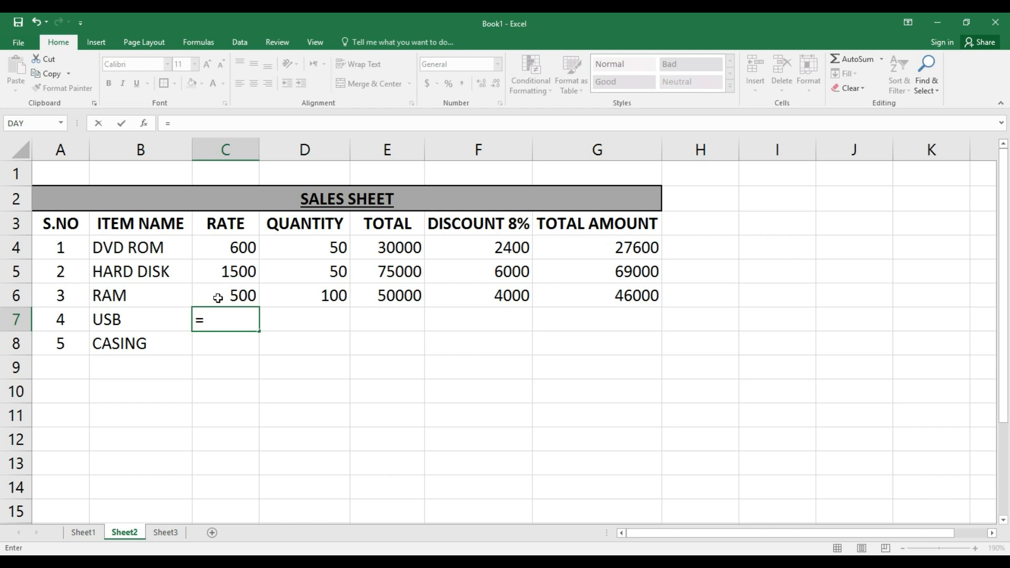
key(Escape)
click(323, 367)
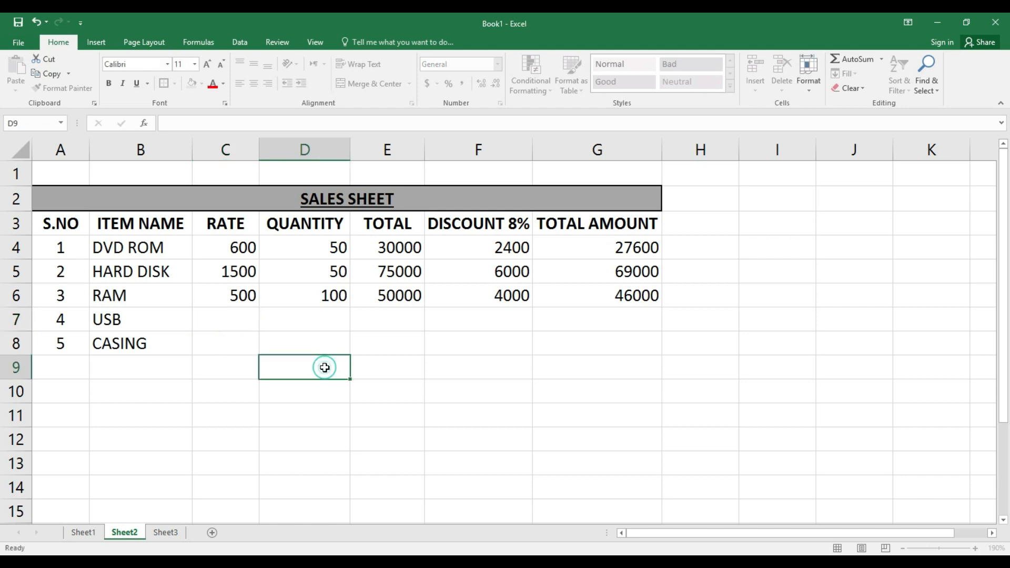
Enter rate 800 and quantity 20 for USB in C7:D7
click(246, 320)
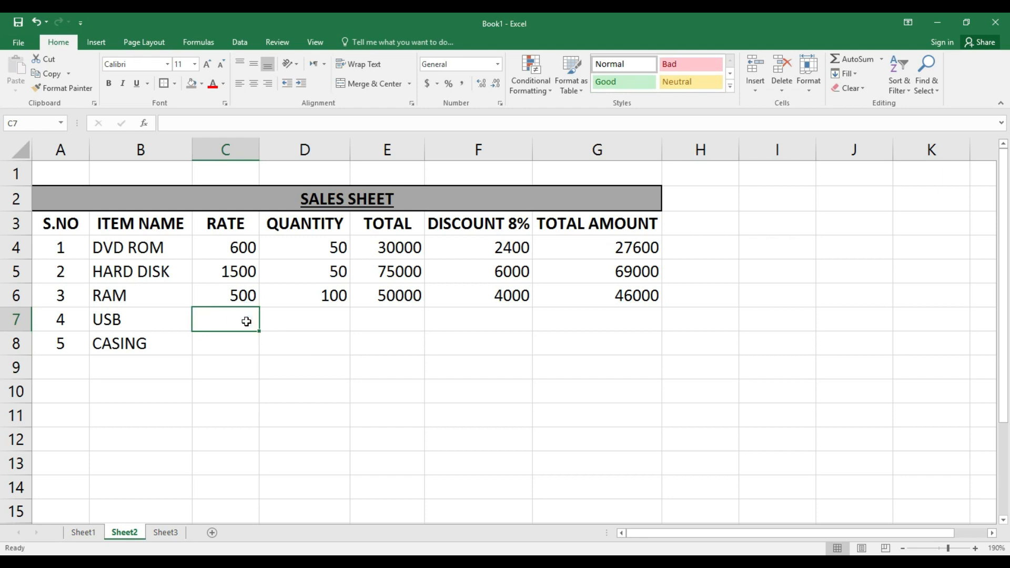
text(800)
key(Tab)
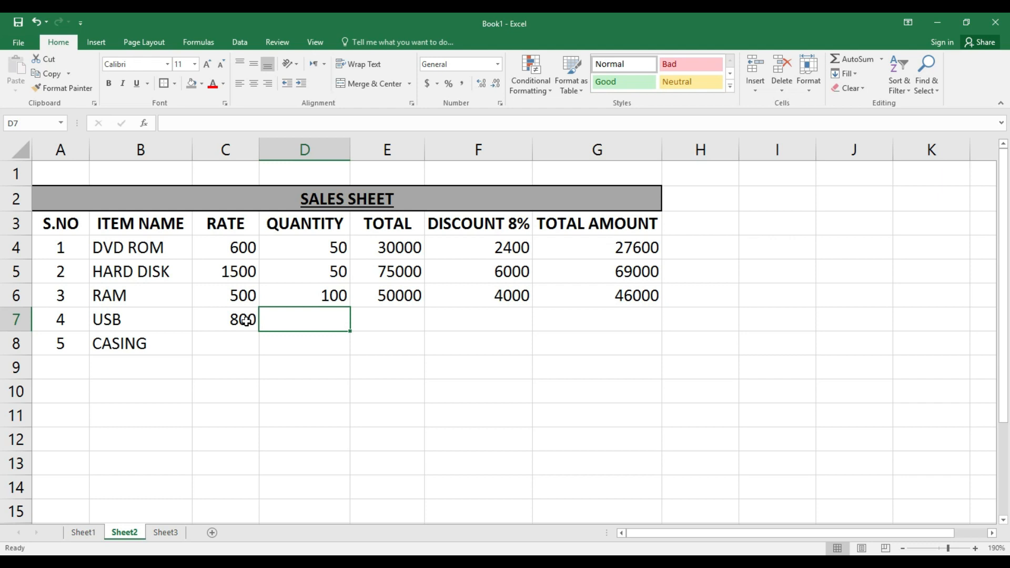
text(20)
key(Tab)
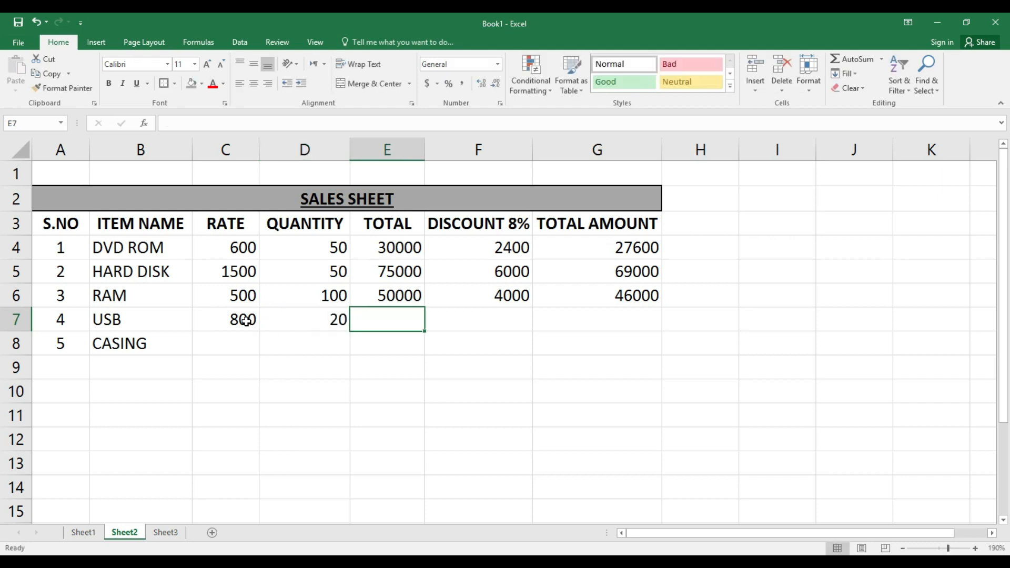
Calculate the USB total in E7 by multiplying rate by quantity with =C7*D7
text(=)
click(245, 320)
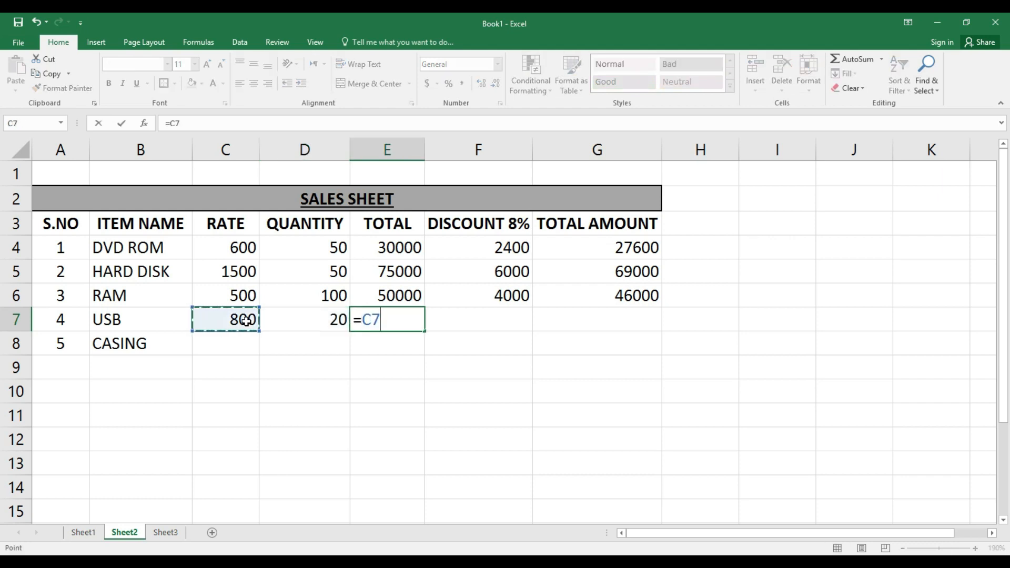
text(*)
key(Left)
key(Return)
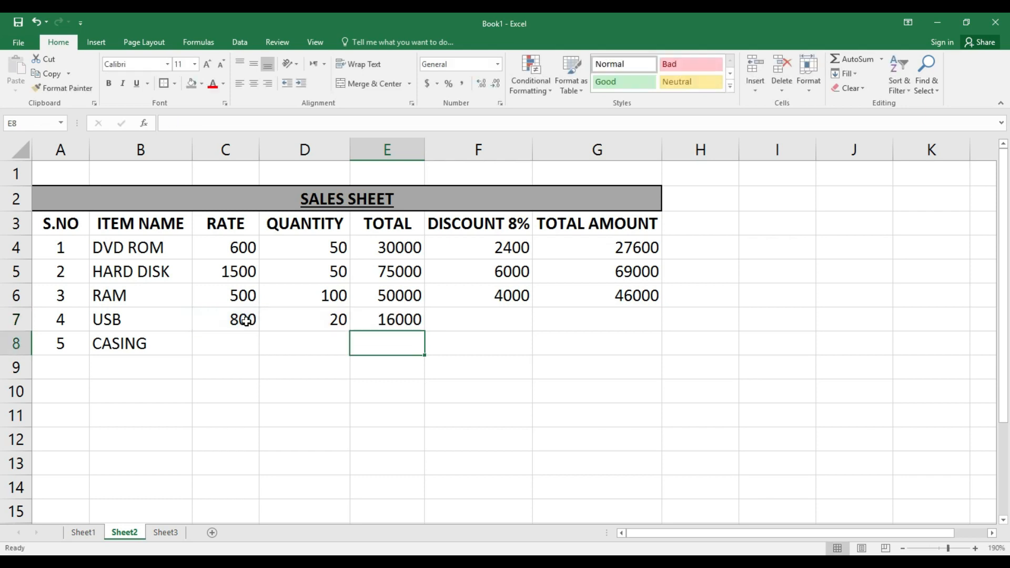
Calculate the 8% discount for USB in F7 with the formula =E7/100*8
key(Up)
key(Right)
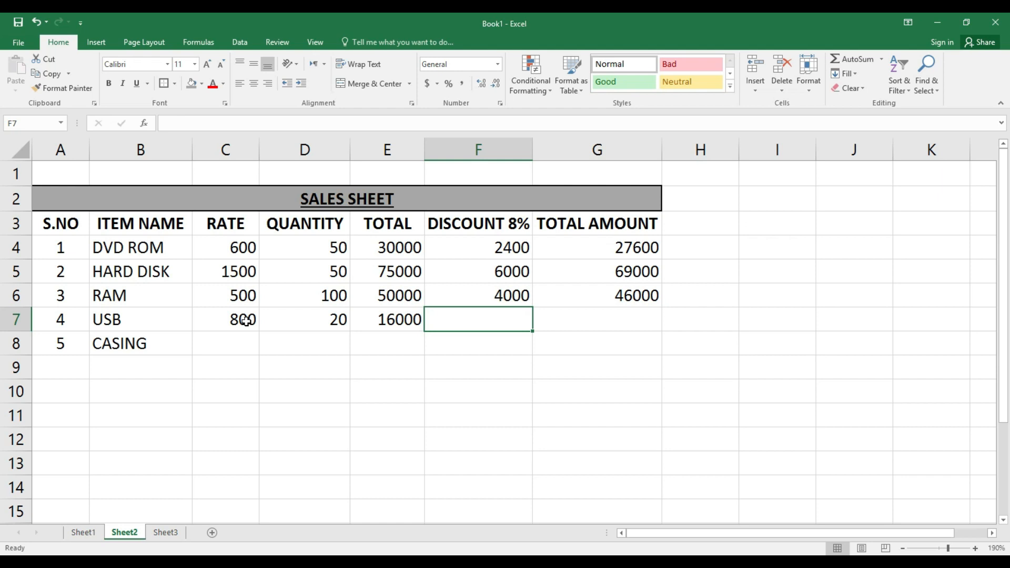
text(=)
key(Left)
text(/100*8)
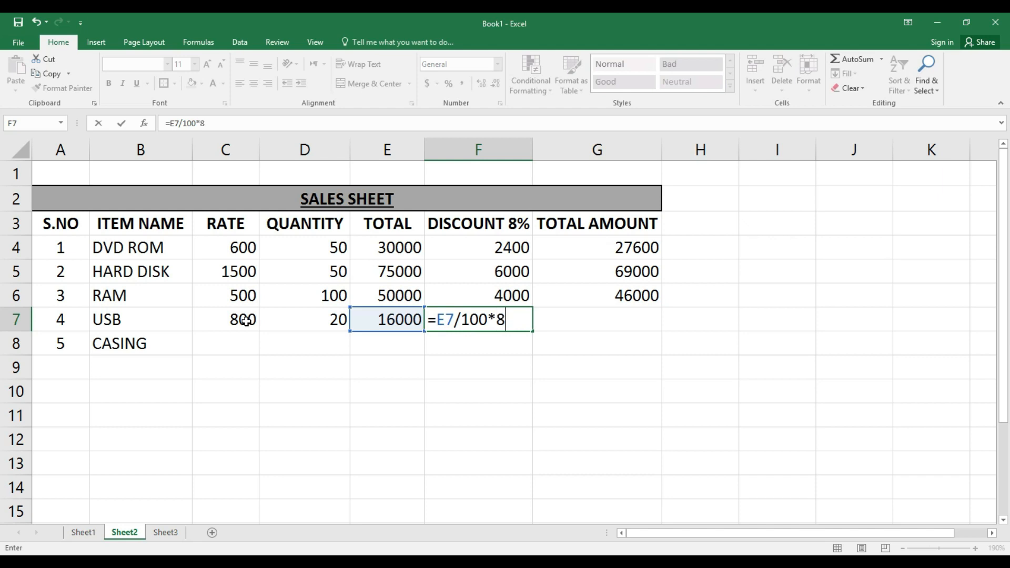
key(Return)
Calculate the USB total amount in G7 by subtracting the discount from the total with =E7-F7
key(Up)
key(Right)
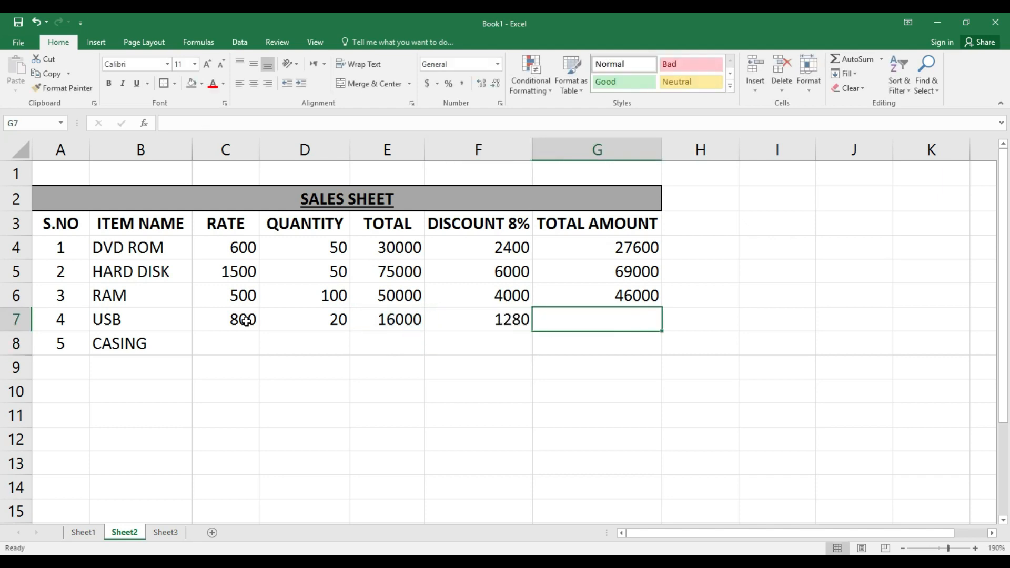
text(=)
key(Left)
key(Left)
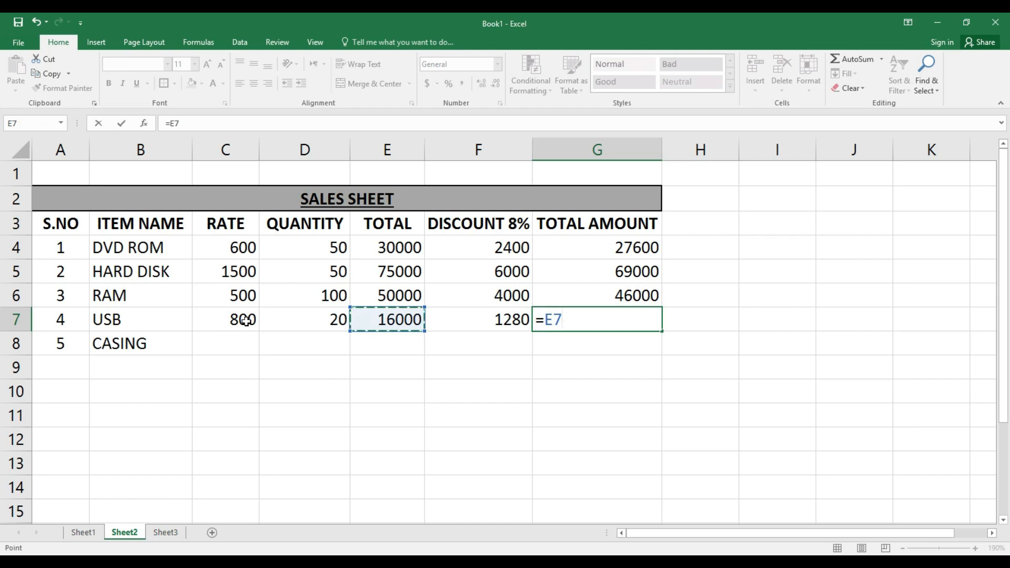
text(-)
key(Left)
key(Return)
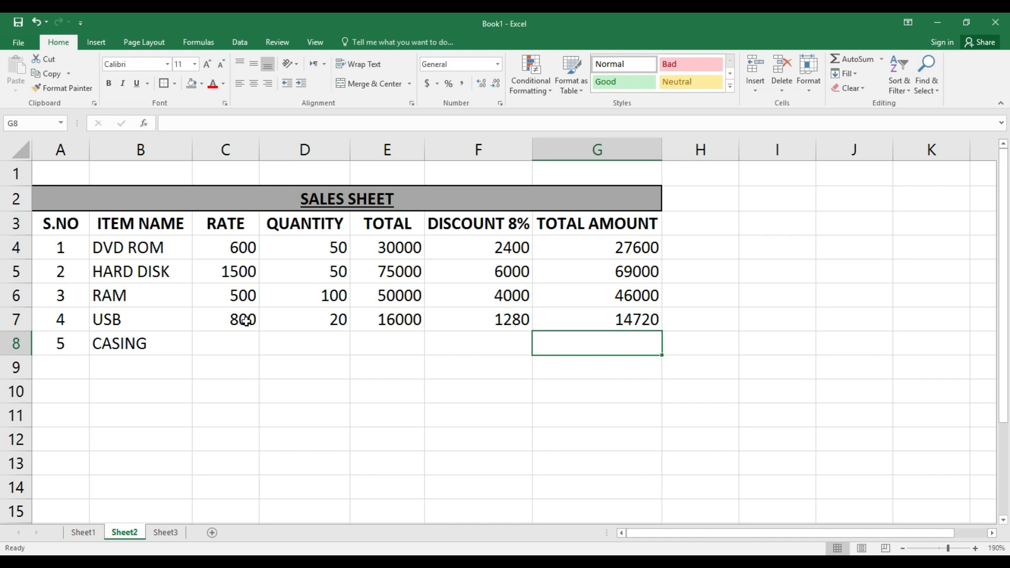
Enter rate 900 and quantity 7 for CASING in C8:D8
key(Left)
key(Left)
key(Left)
key(Left)
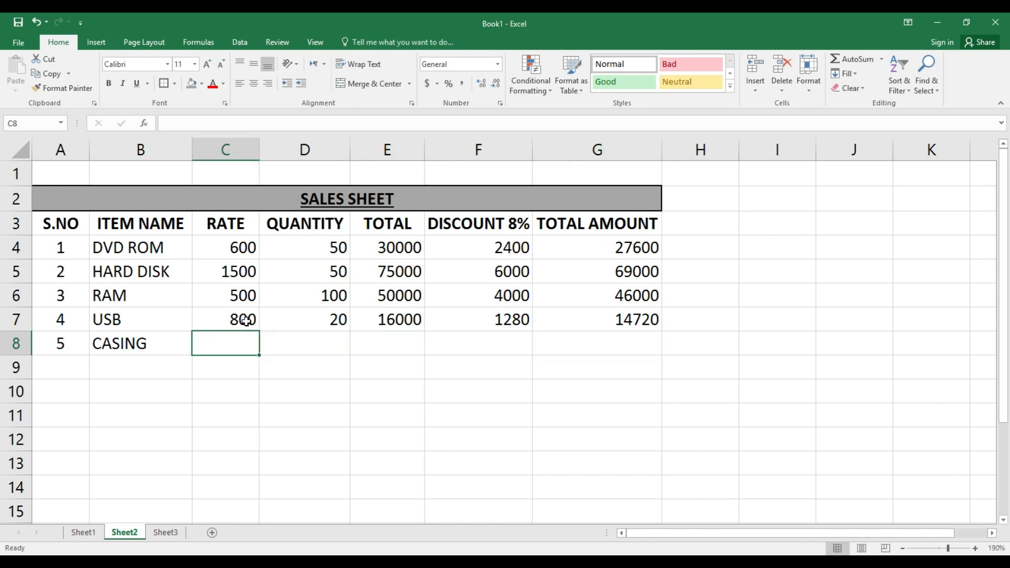
text(=)
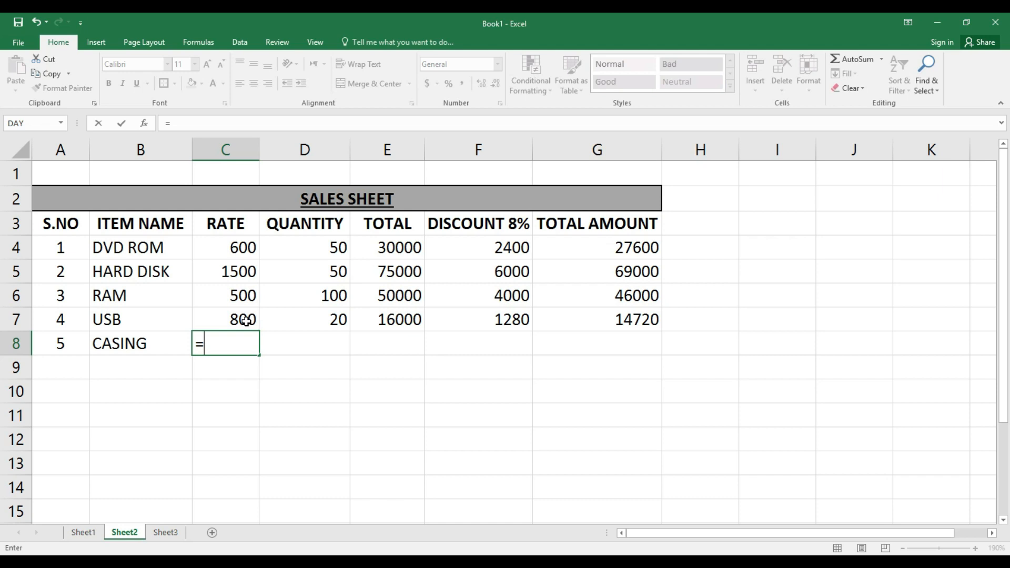
key(BackSpace)
key(Escape)
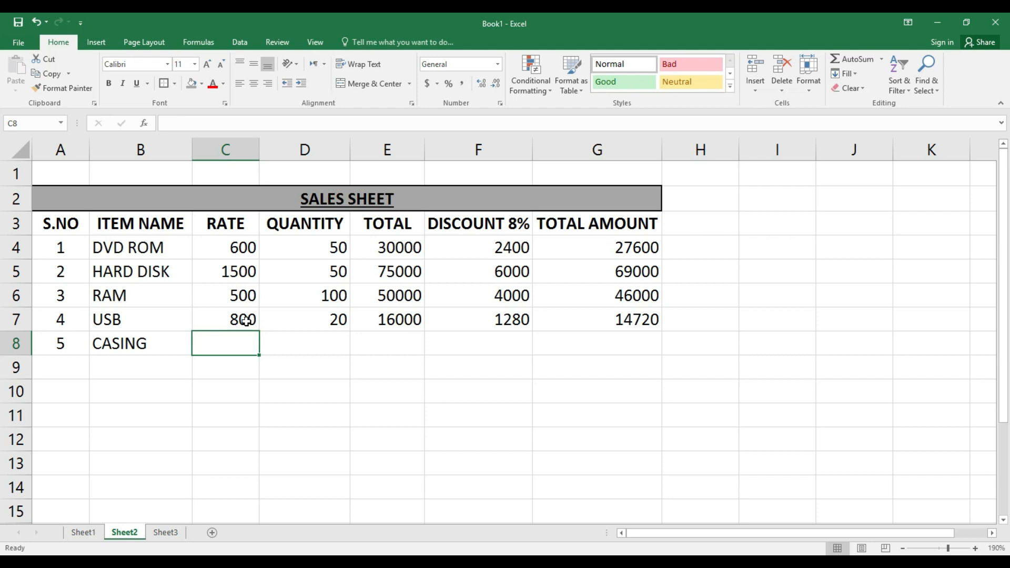
text(900)
key(Tab)
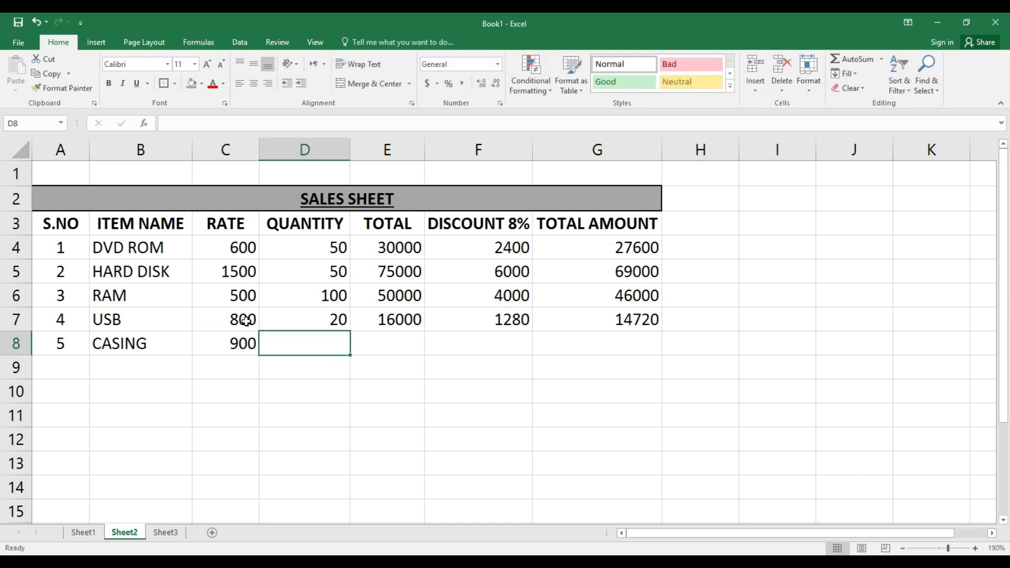
text(7)
key(Tab)
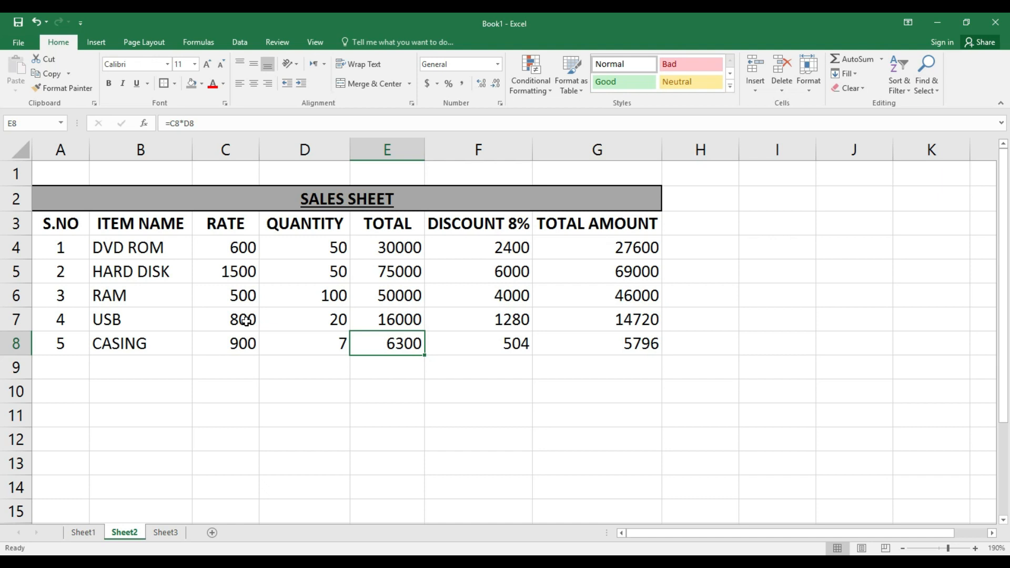
Apply all borders to the table range A3:G8 and center its contents horizontally
drag(61, 234, 649, 340)
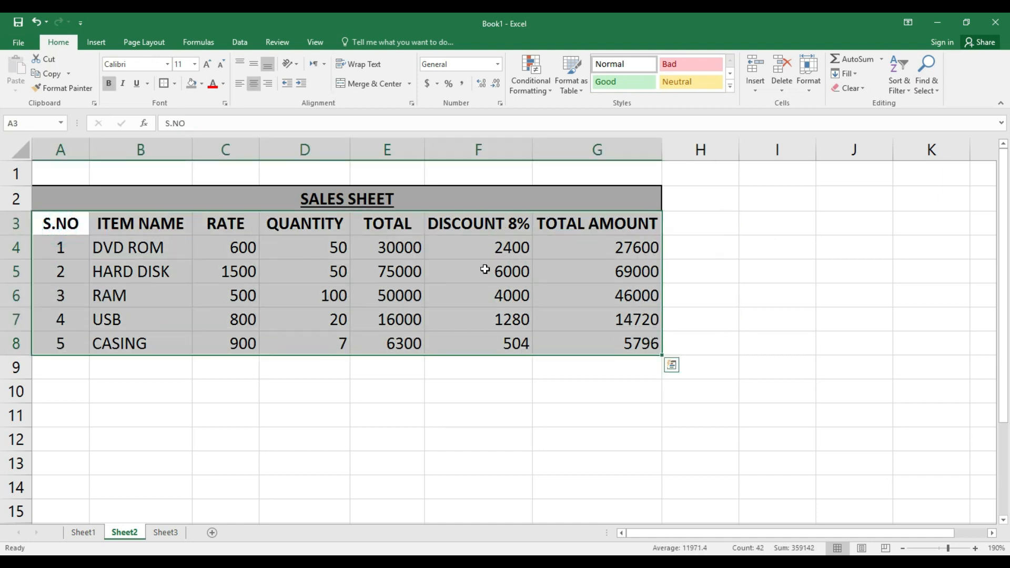
click(175, 83)
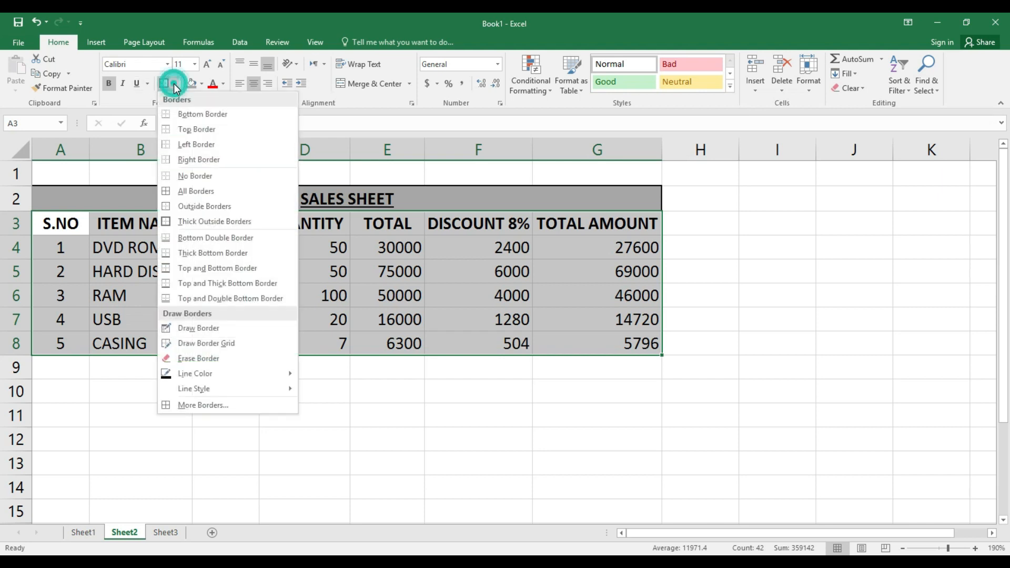
click(198, 192)
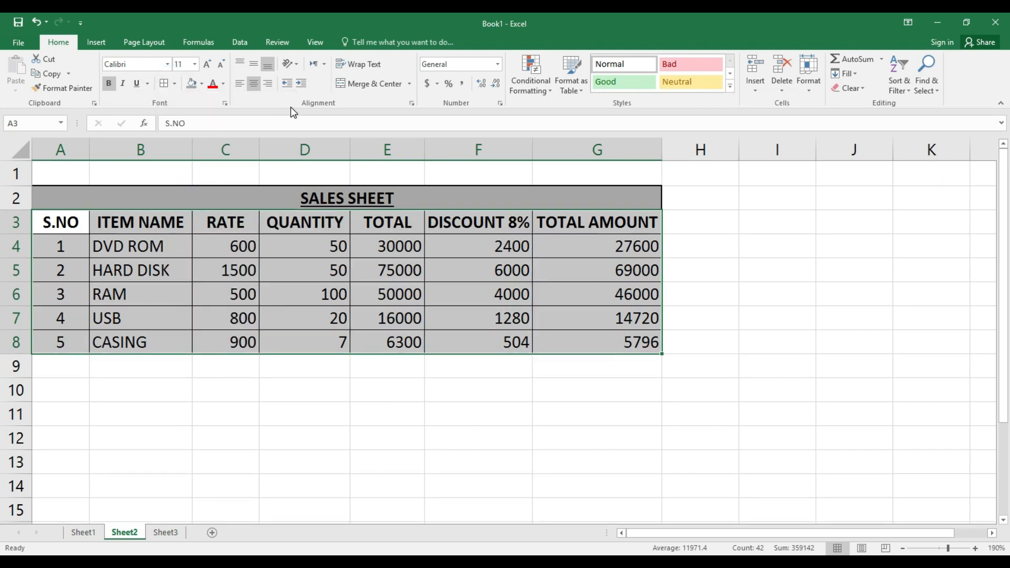
click(255, 83)
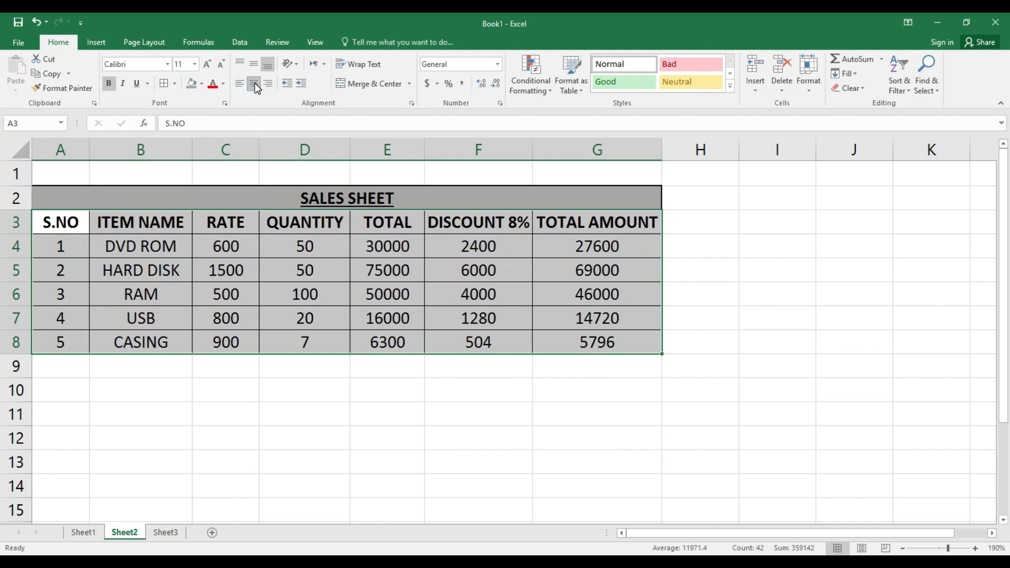
click(398, 361)
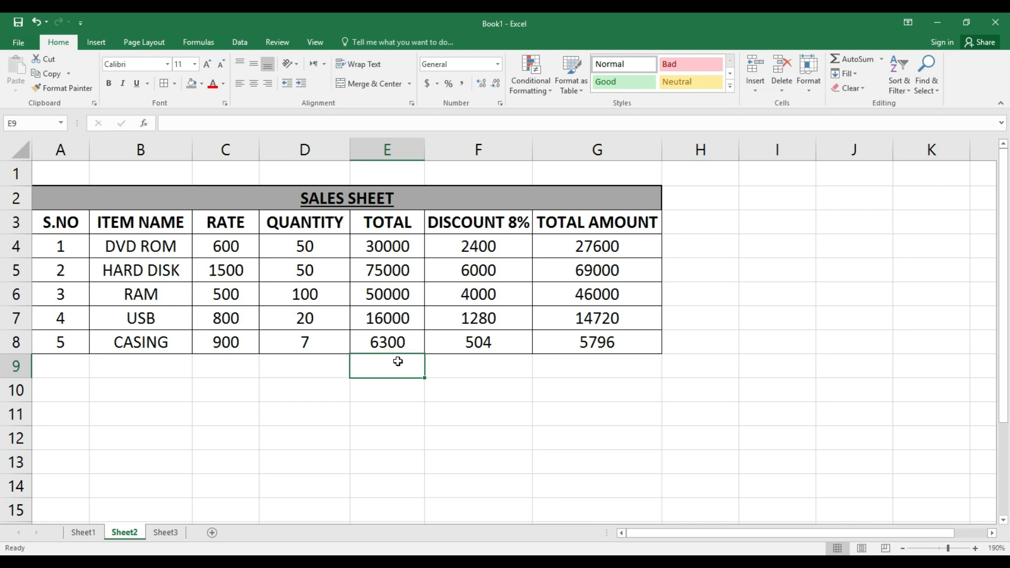
click(82, 537)
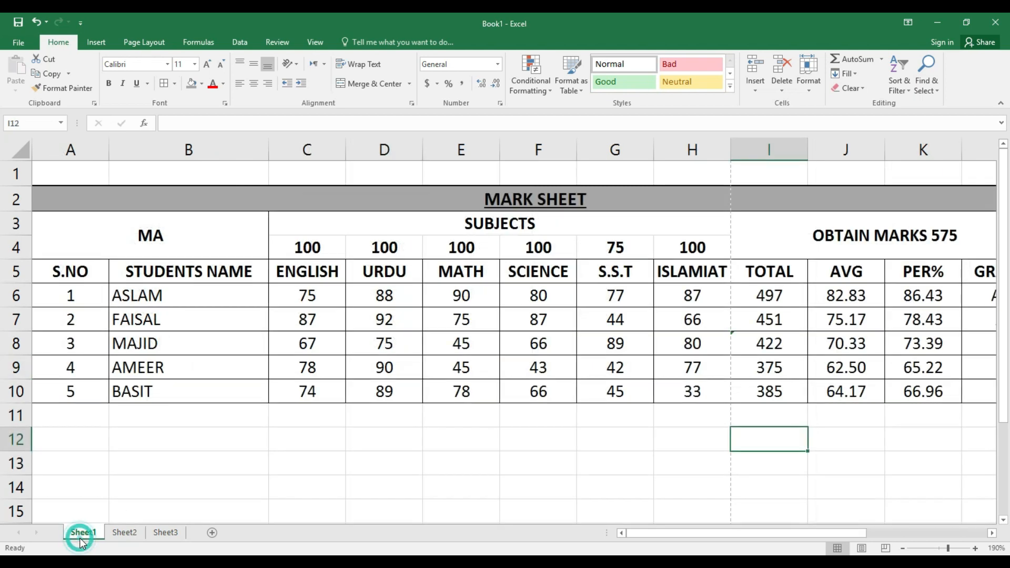
click(125, 532)
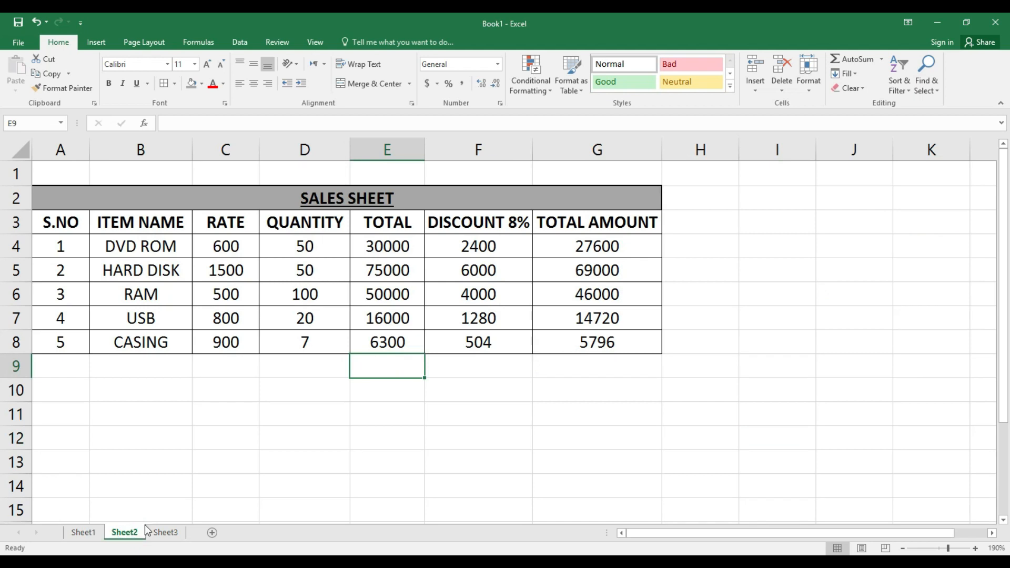
On Sheet3, merge and center A2:N2 as a title row and set its font to bold and underlined
click(168, 533)
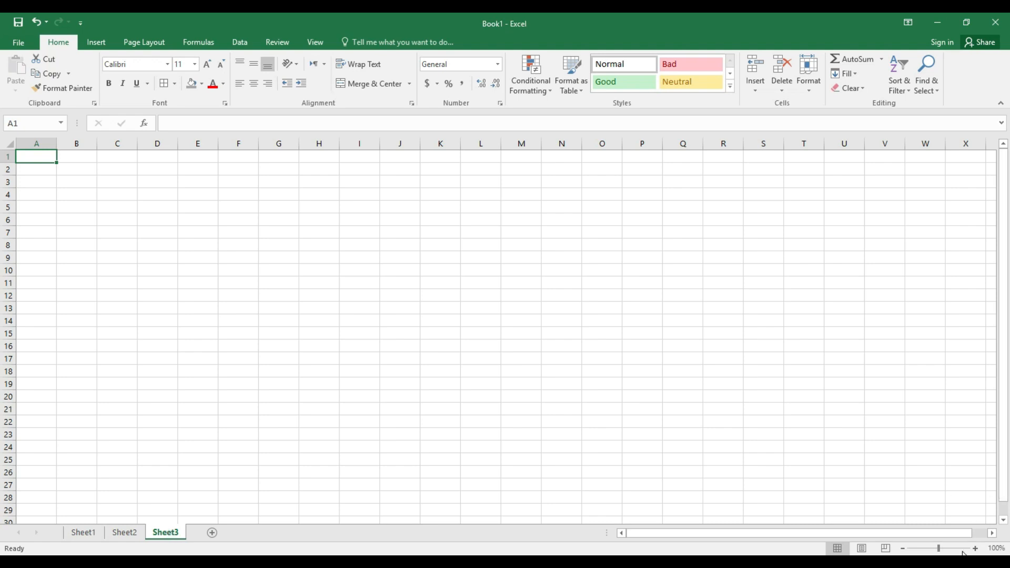
click(974, 547)
click(973, 547)
click(973, 547)
click(973, 547)
click(973, 547)
click(974, 548)
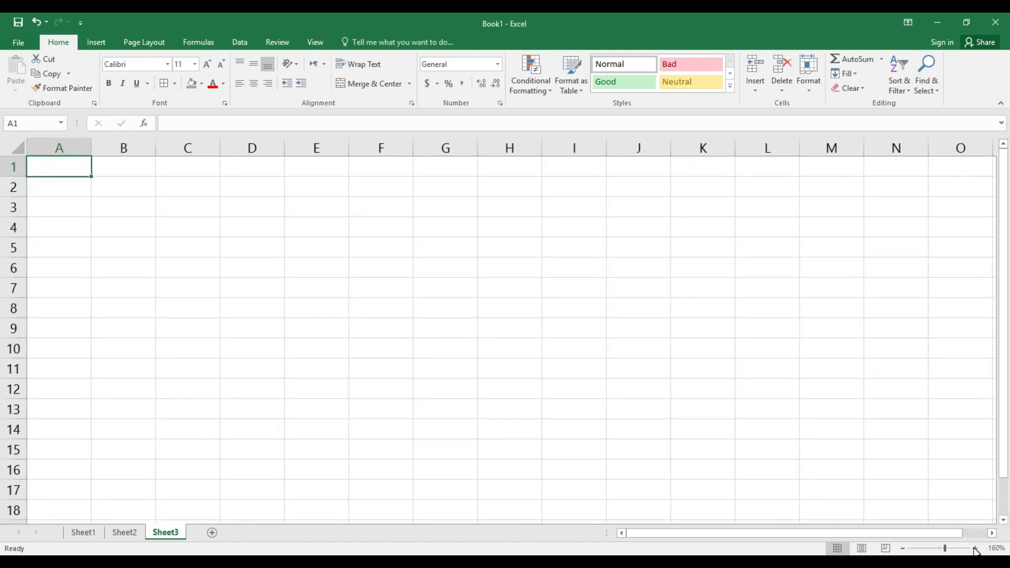
drag(61, 187, 895, 192)
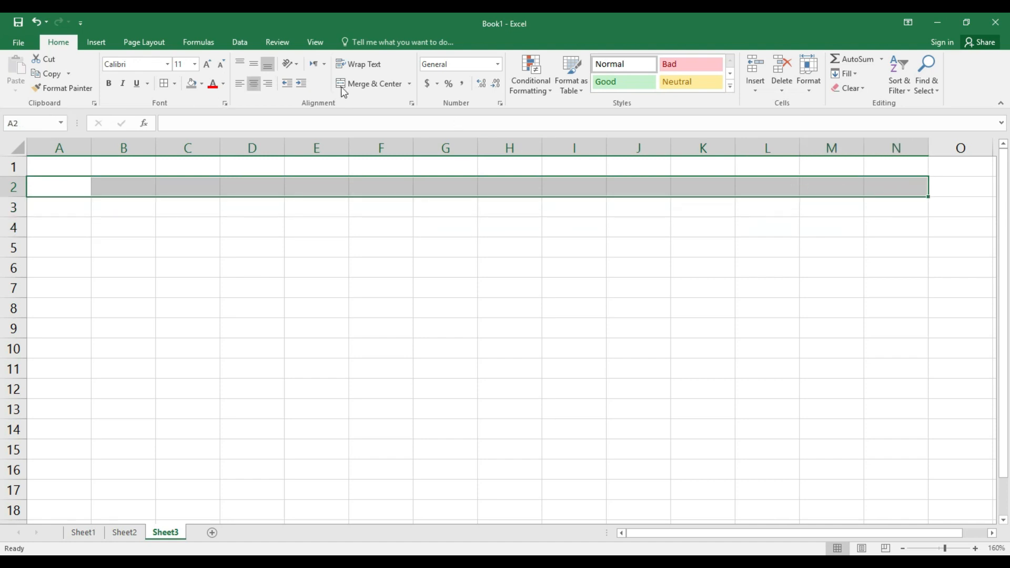
click(360, 89)
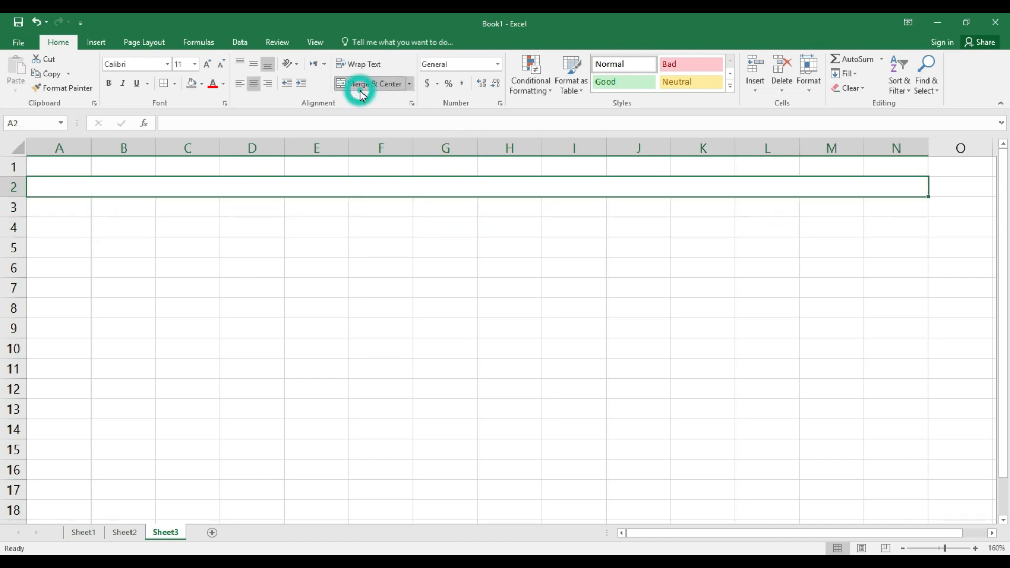
click(109, 83)
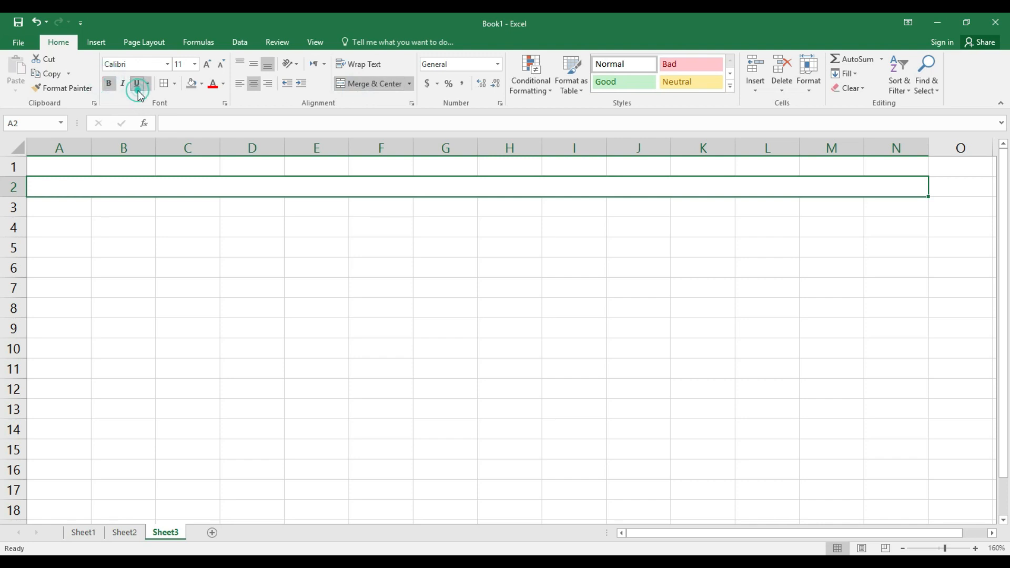
Enter the title SALARY SHEET in the merged title row A2:N2
text(S)
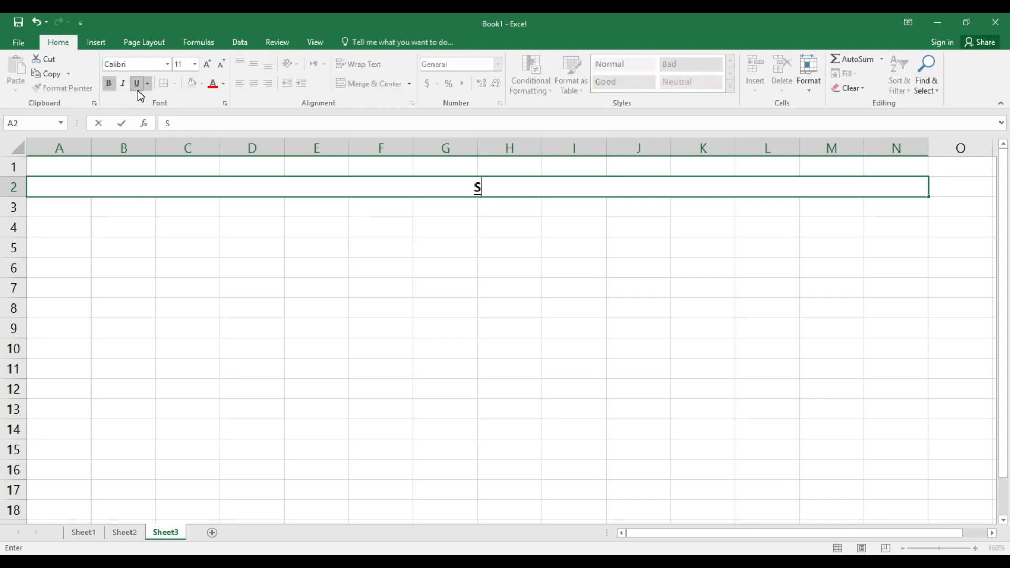
text(ALARY SHEET)
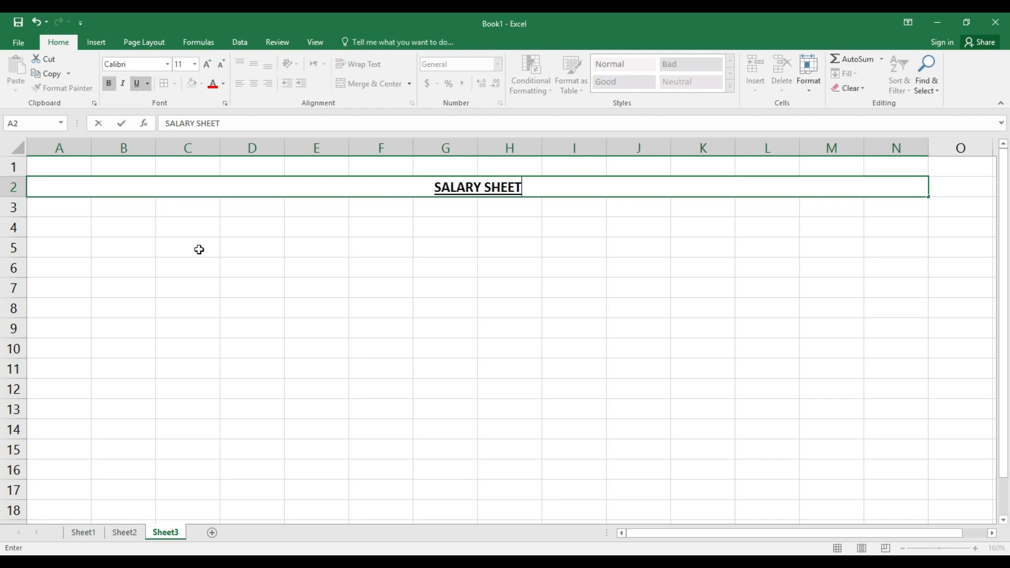
click(227, 274)
Apply thick outside borders and a gray fill to the SALARY SHEET title row
click(318, 186)
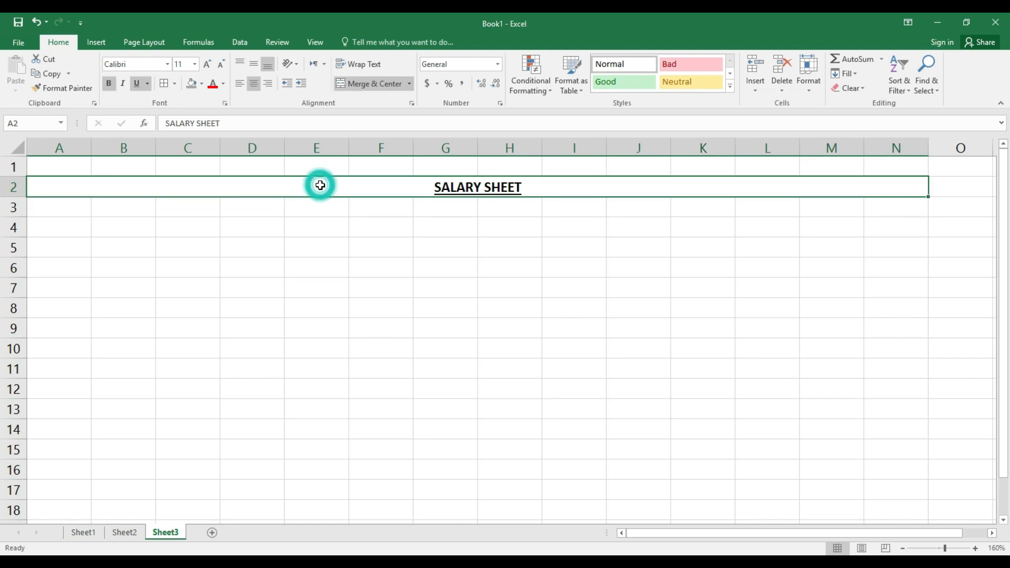
click(175, 84)
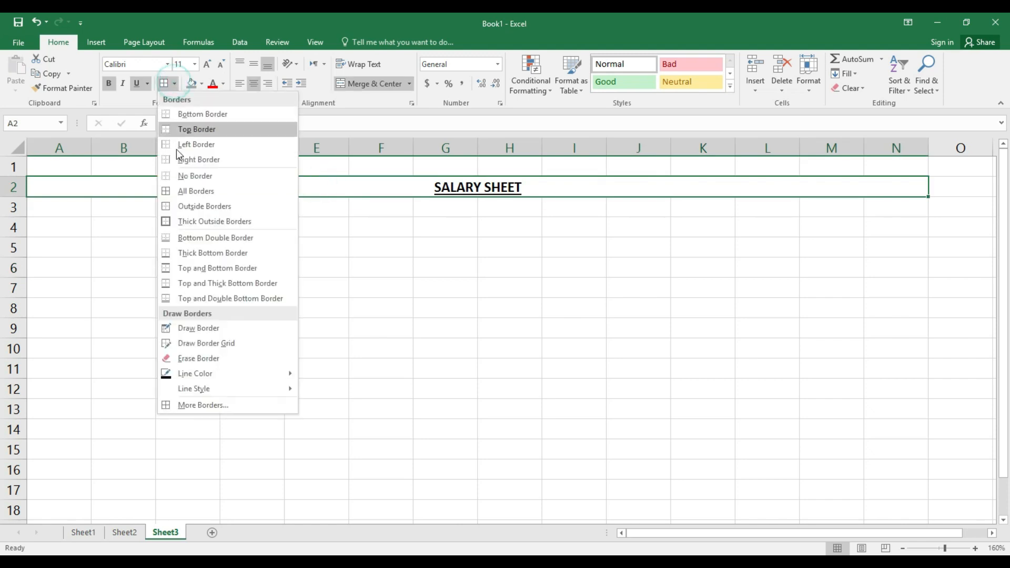
click(193, 222)
click(190, 83)
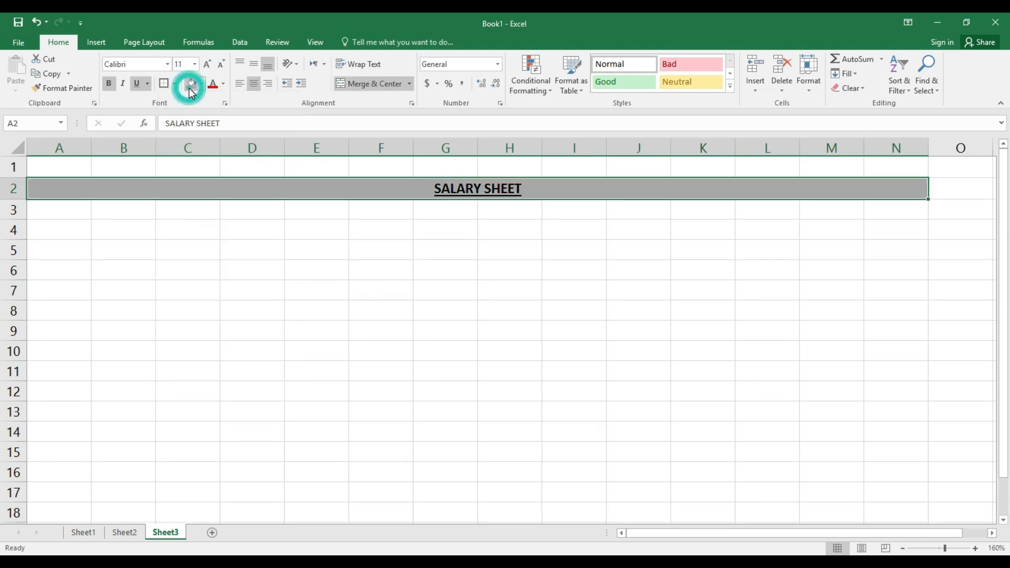
click(219, 270)
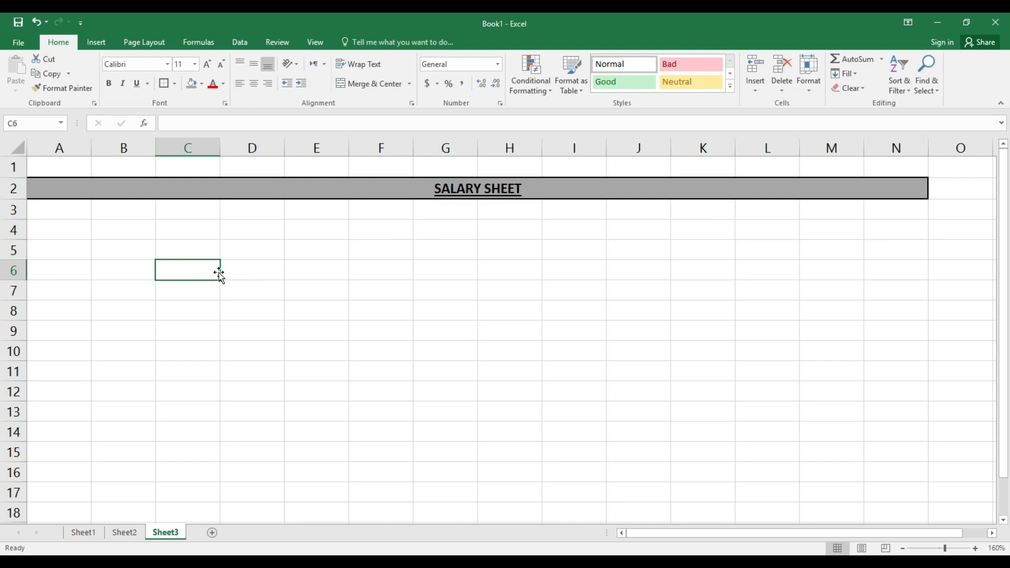
Enter the column headers S.NO, NAME, DESIGNATION and B-SALARY in A3:D3
click(62, 212)
text(S.NO)
key(Tab)
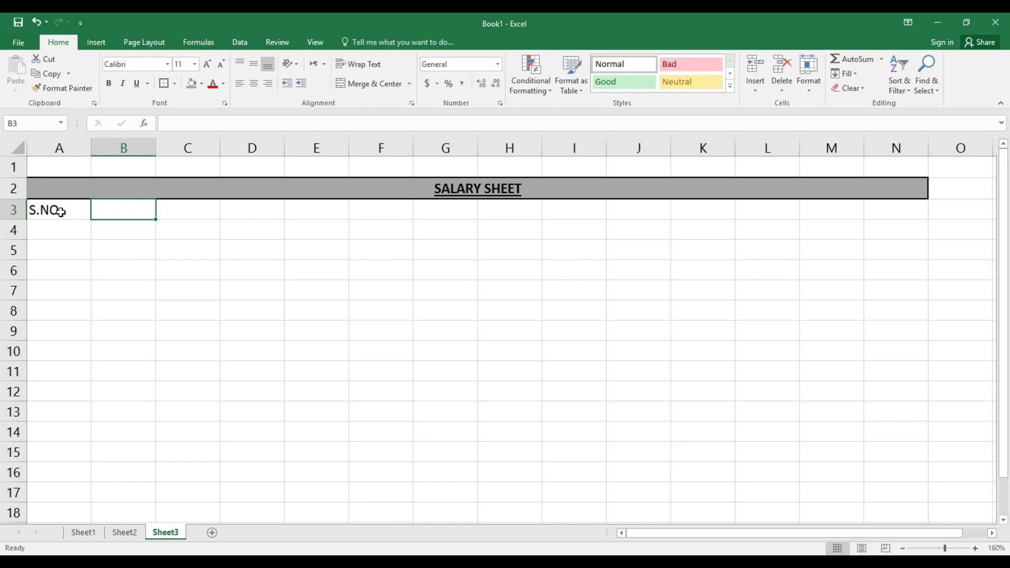
text(NAME)
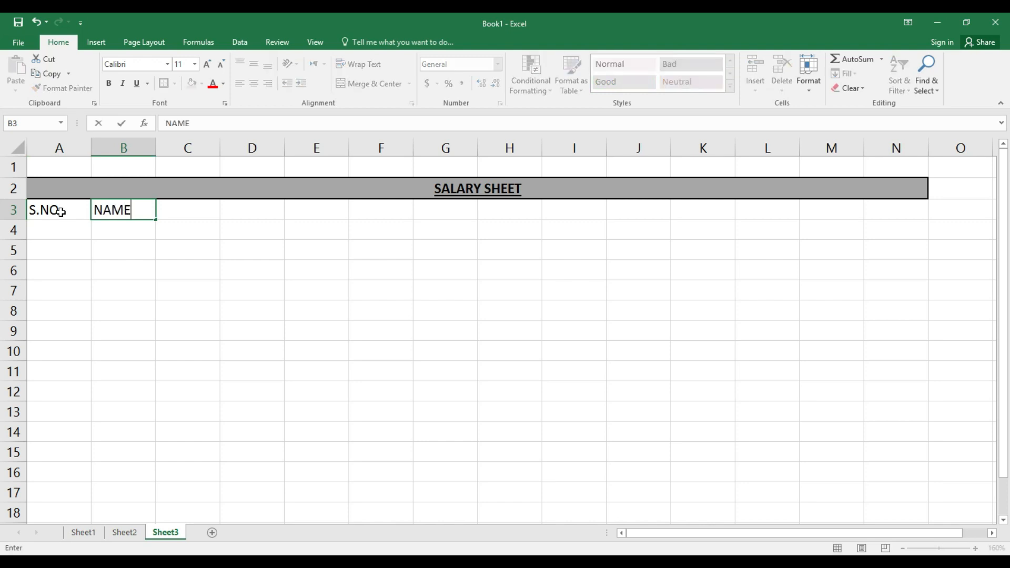
key(Tab)
text(D)
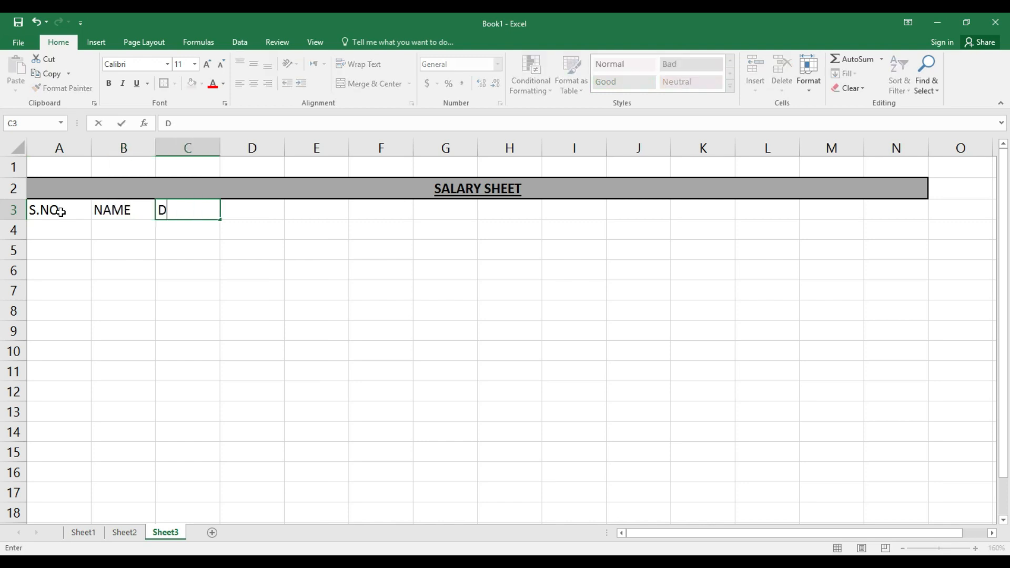
text(ESIGNATION)
key(Tab)
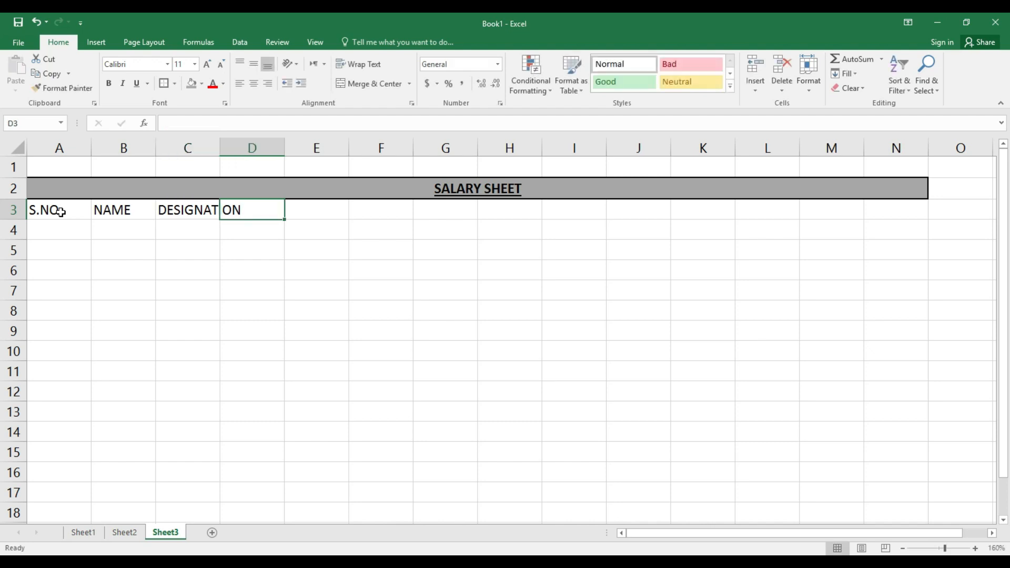
text(B-SA)
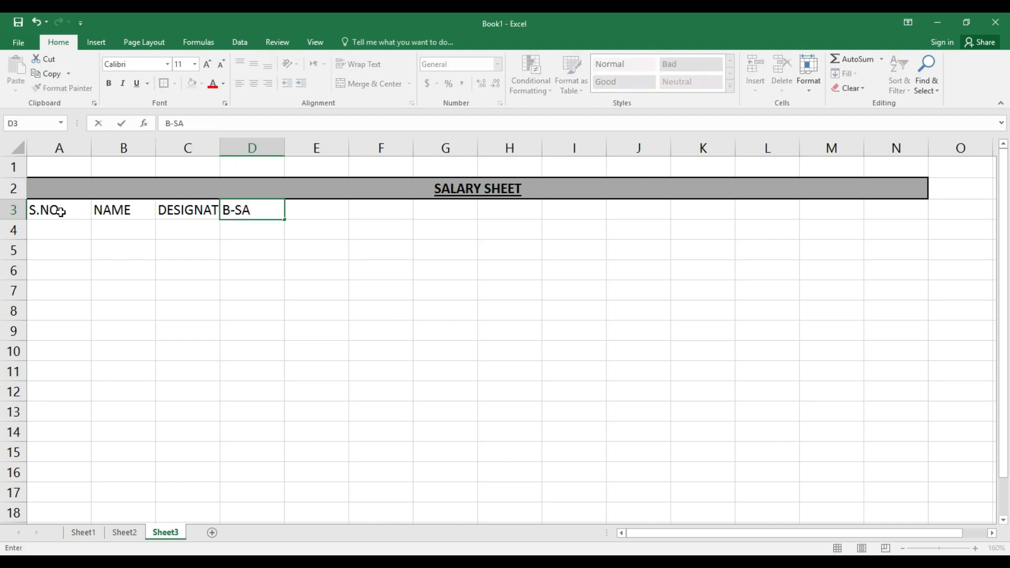
text(LARY)
key(Tab)
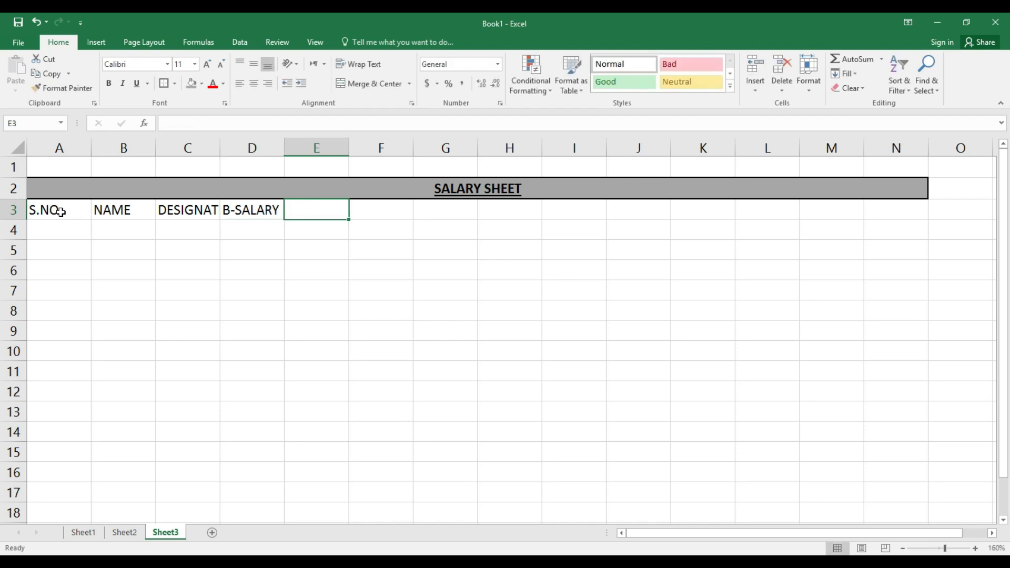
Enter the allowance headers H-ALL 16%, M-ALL 28%, C-ALL 30% and OTHER-ALL 20% in E3:H3
text(H-ALL)
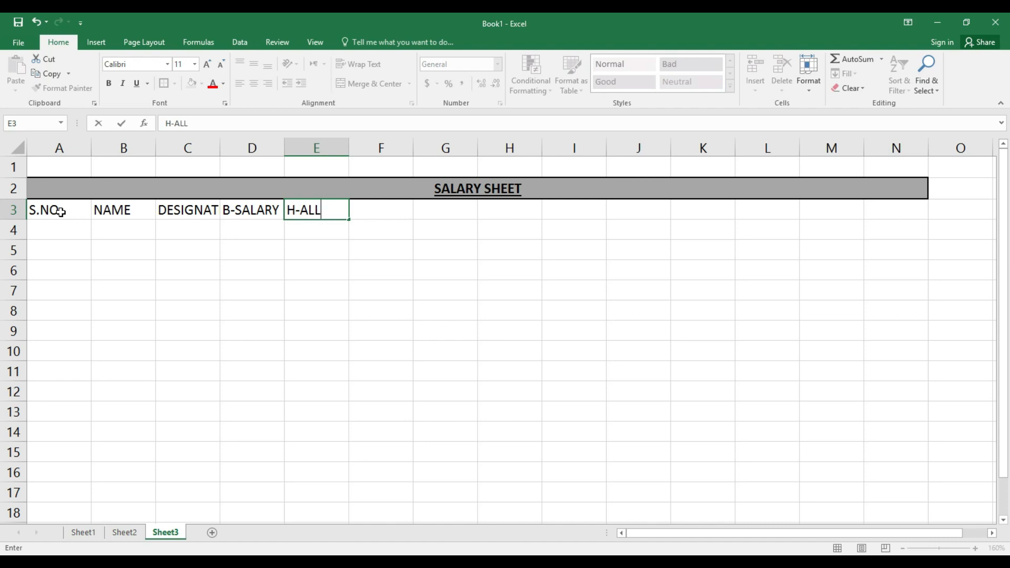
text( 16%)
key(Tab)
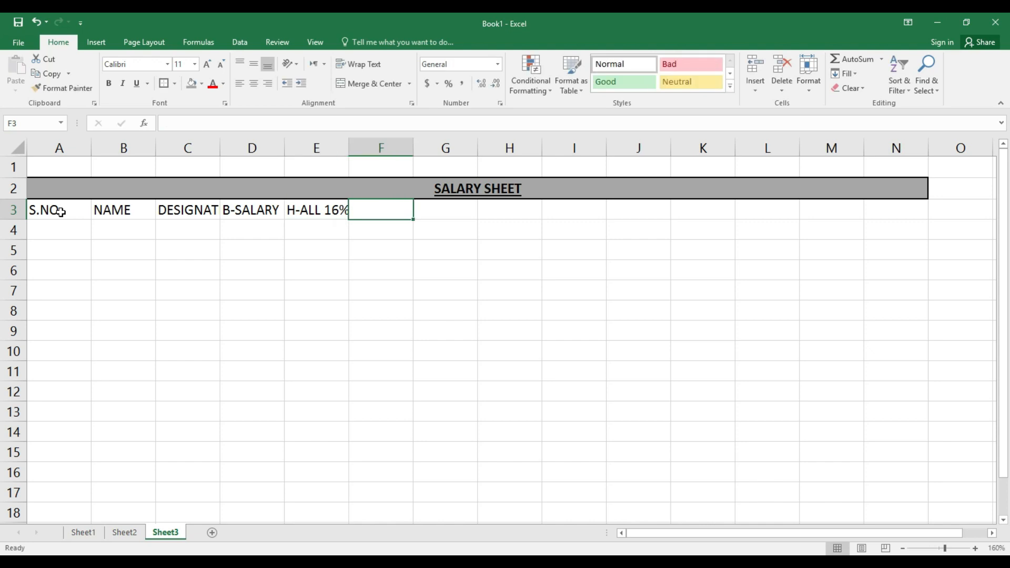
text(M-)
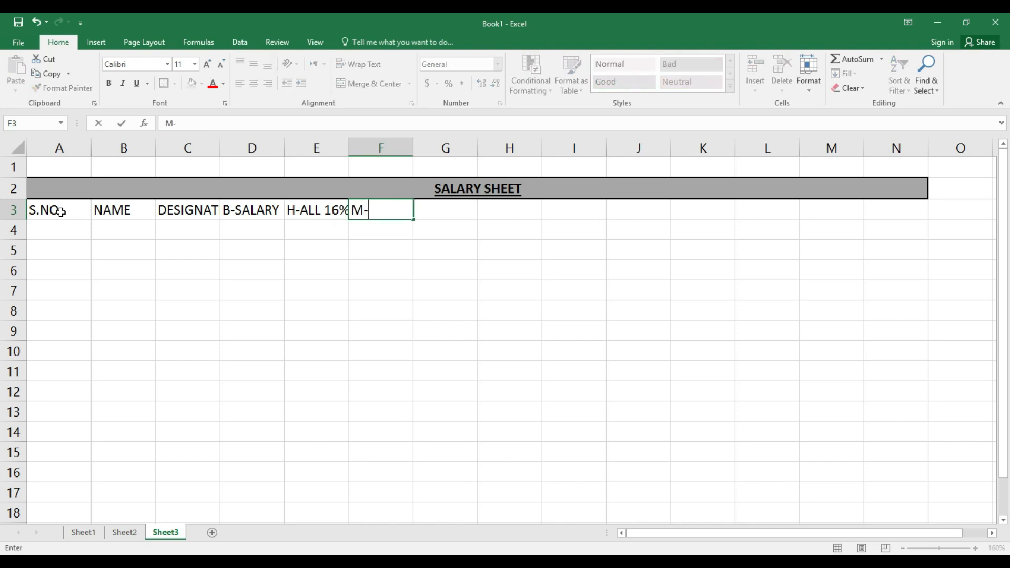
text(ALL 28%)
key(Tab)
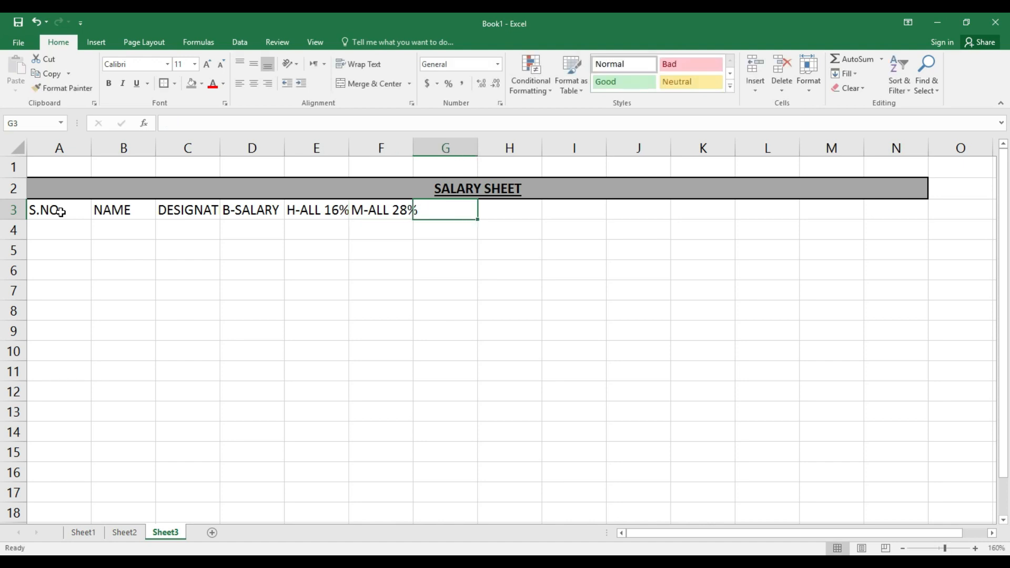
text(C-ALL 30%)
key(Tab)
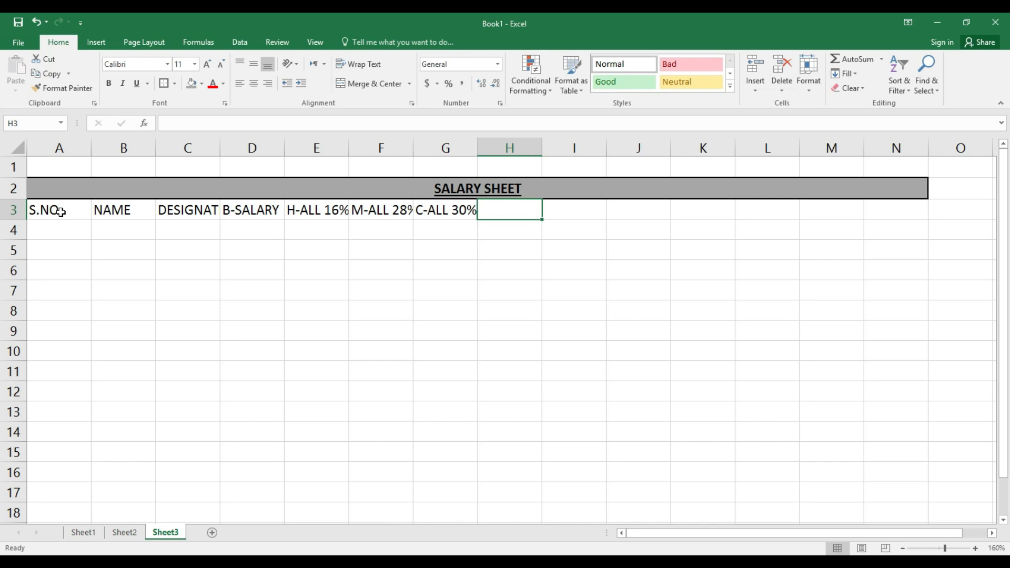
text(OTHER)
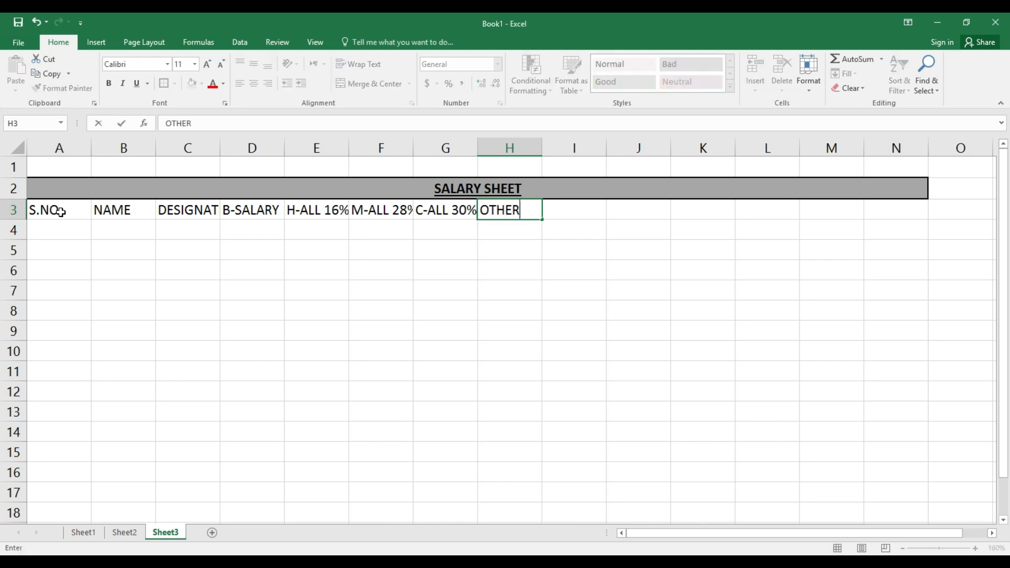
text(-ALL 20%)
key(Tab)
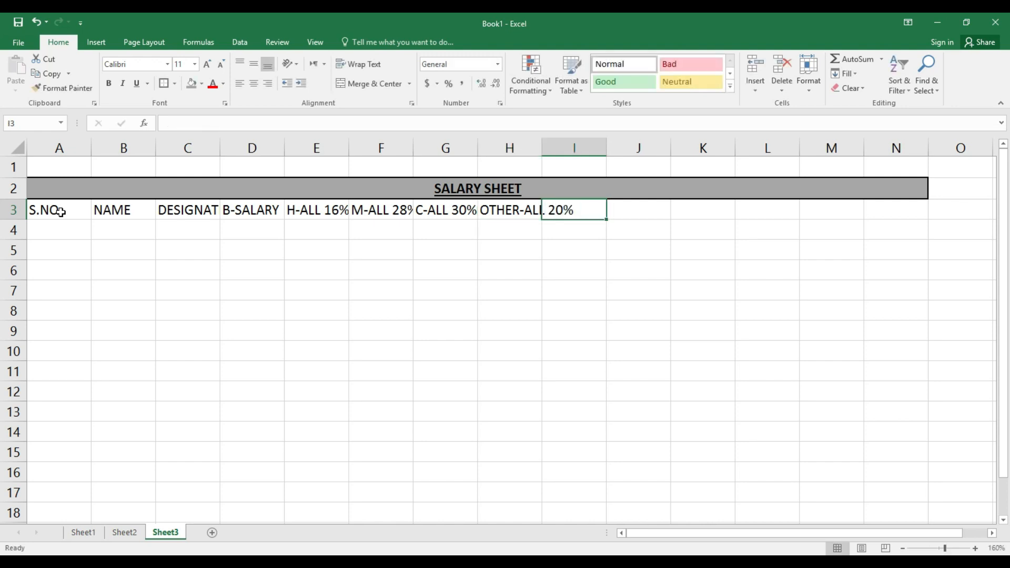
Enter the headers G-SALARY and GP-FUND 5% in I3:J3
text(G)
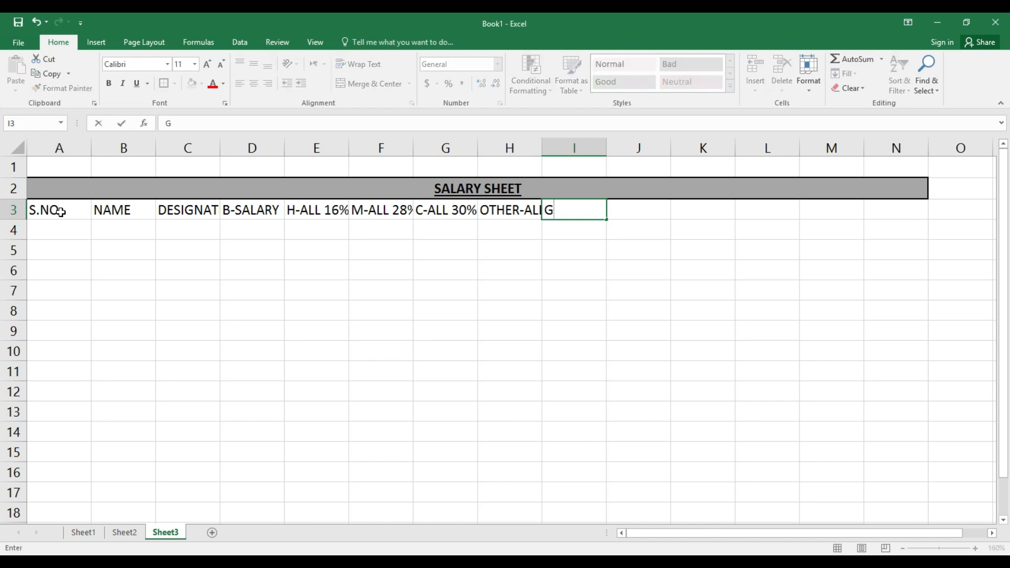
text(-SALARY)
key(Tab)
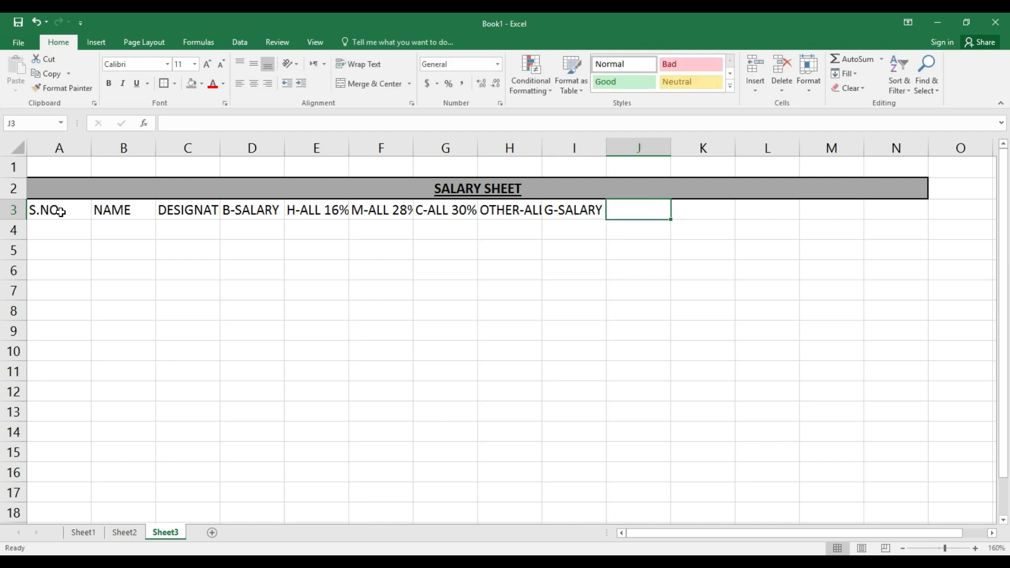
text(GP)
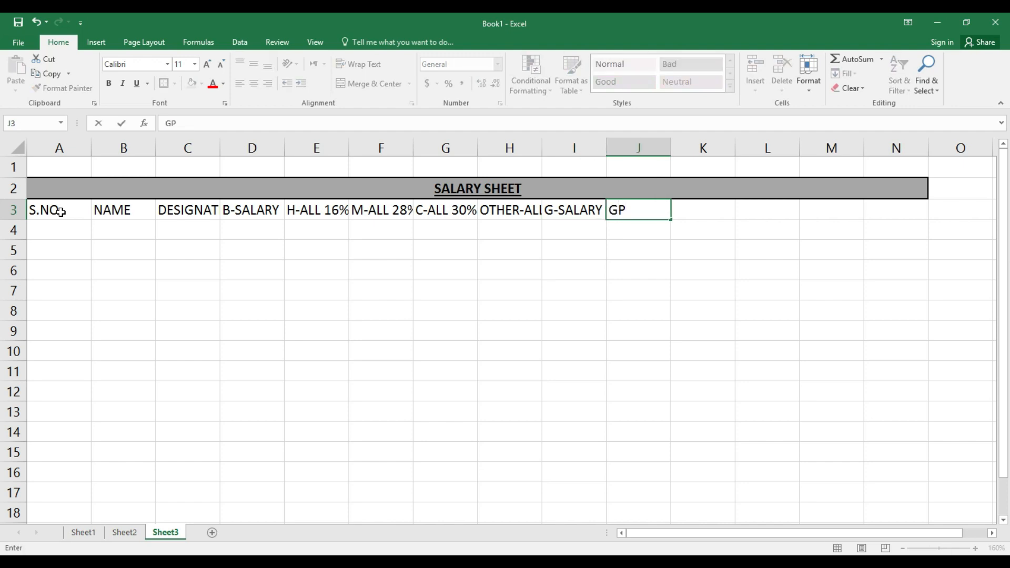
text(-FUND 5%)
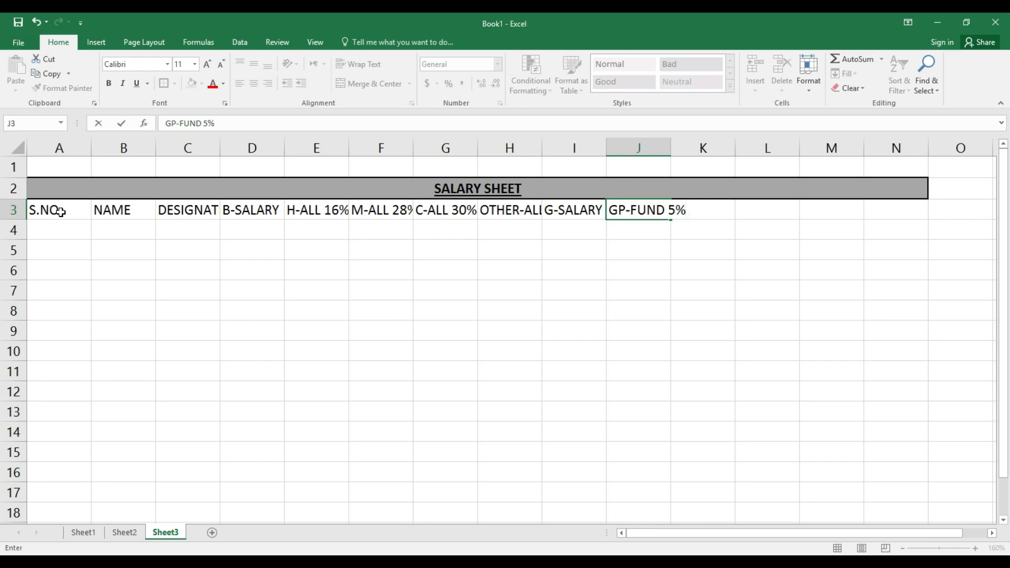
key(Tab)
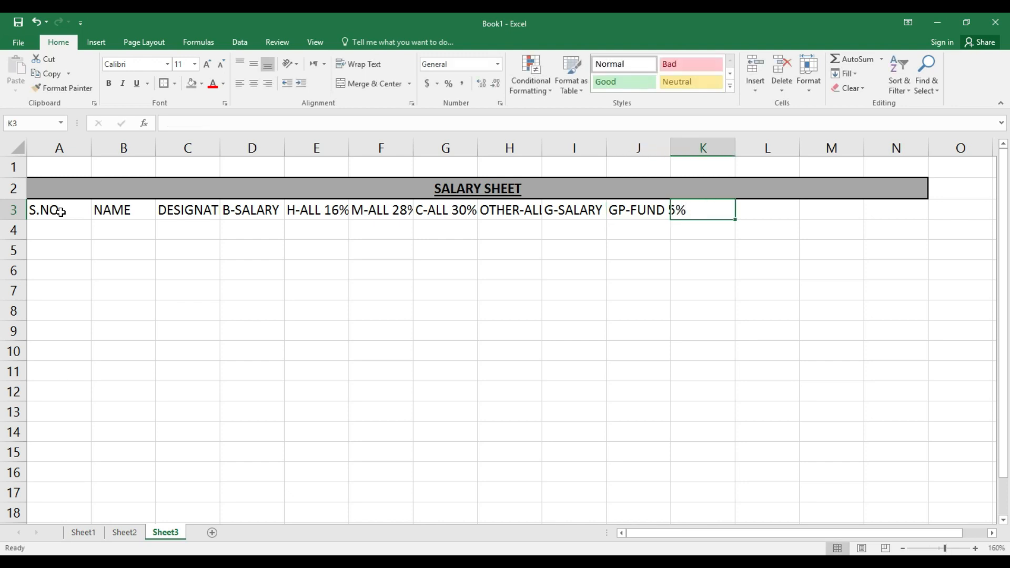
Enter the deduction headers I-TAX 2.5% and LOAN 3% in K3:L3
text(I)
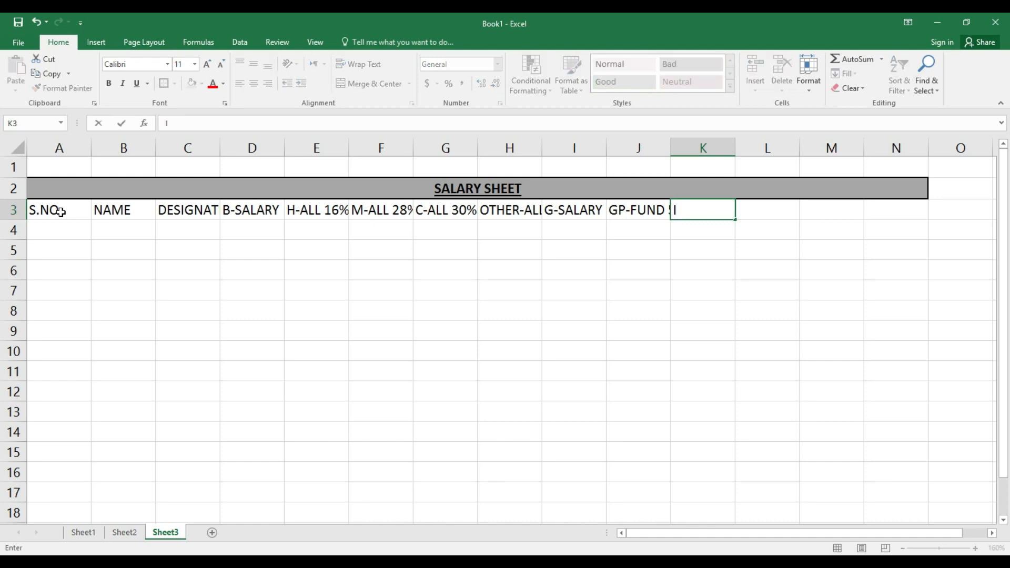
text(-)
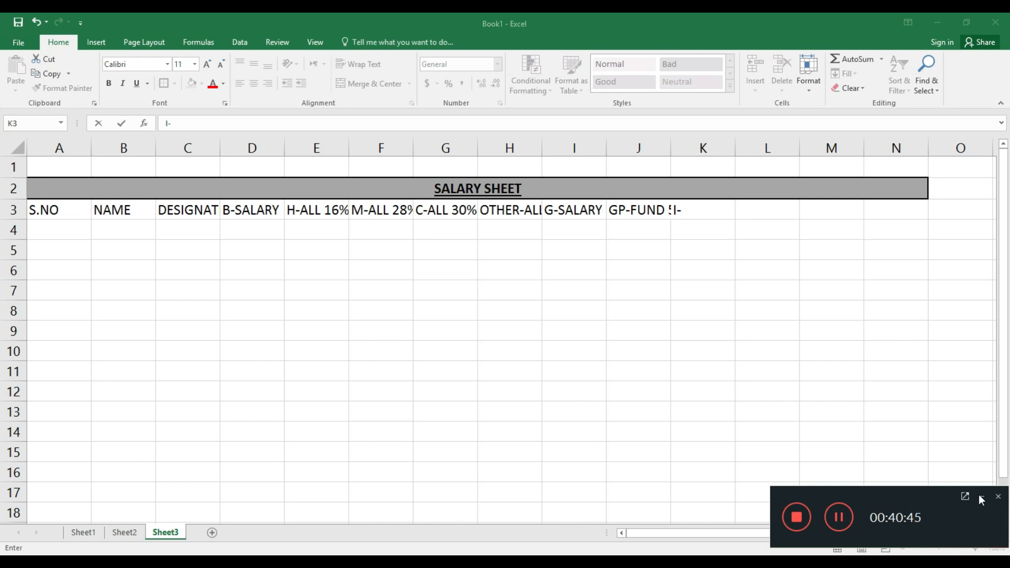
click(982, 494)
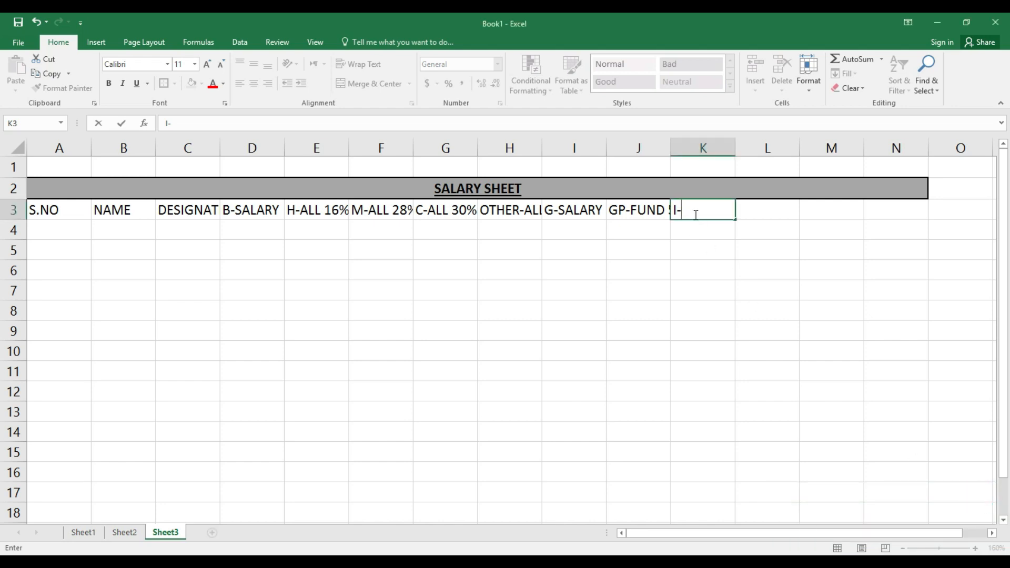
text(-)
key(BackSpace)
text(TAX 2.5%)
key(Tab)
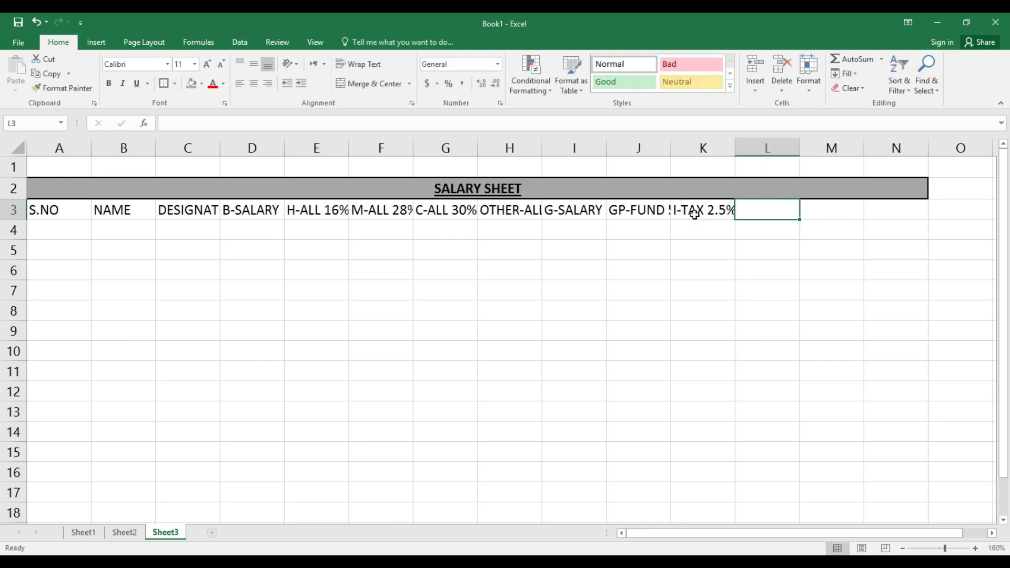
text(LO)
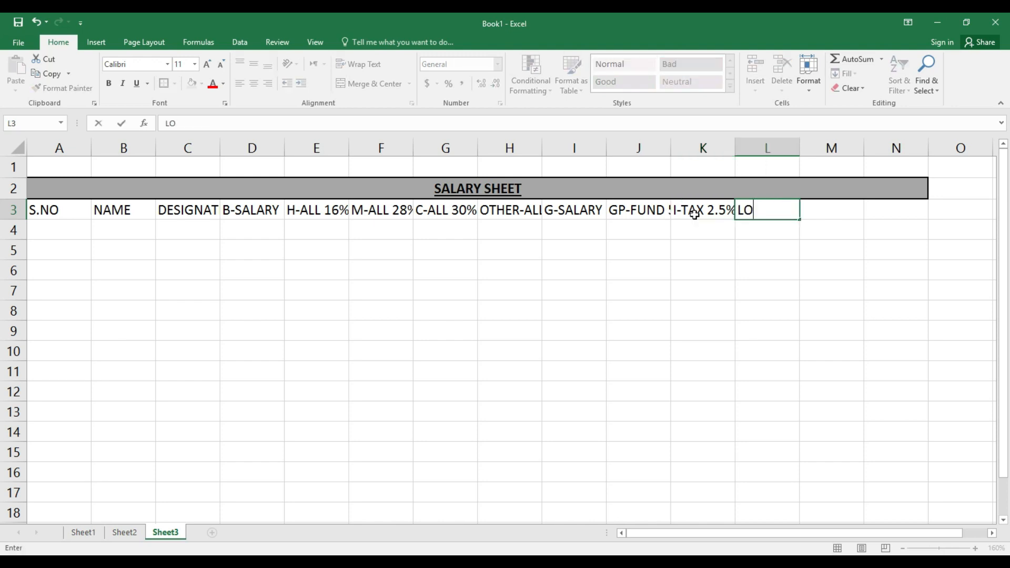
text(AN 3%)
key(Tab)
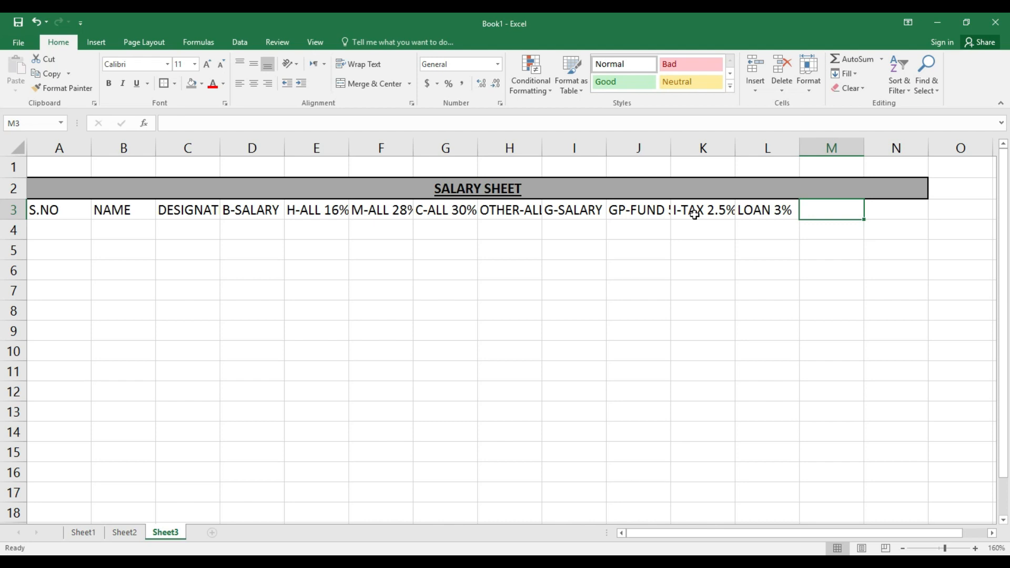
Enter the headers T-DEDUCTION and N-SALARY in M3:N3
text(T-)
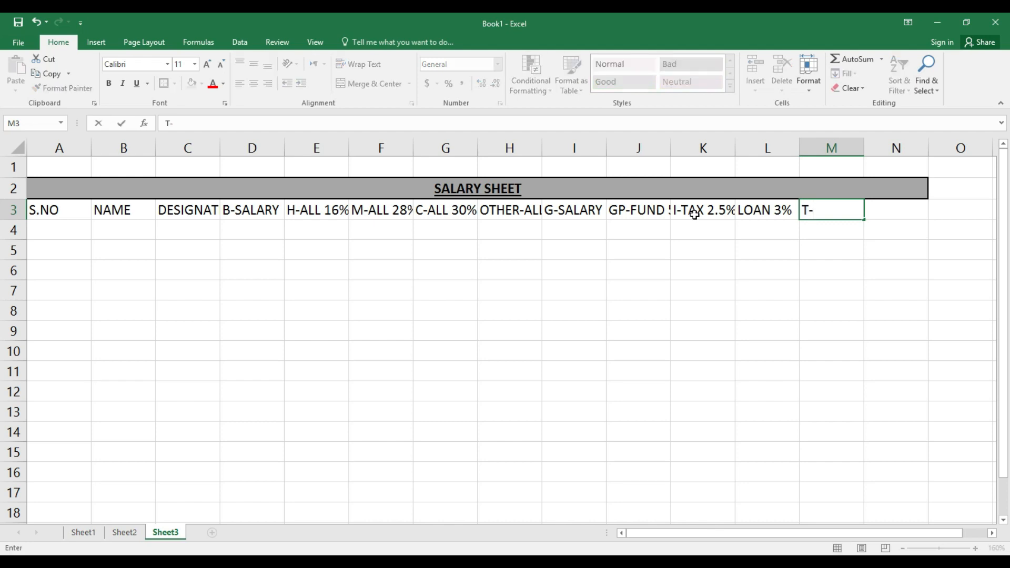
text(DEDUCTION)
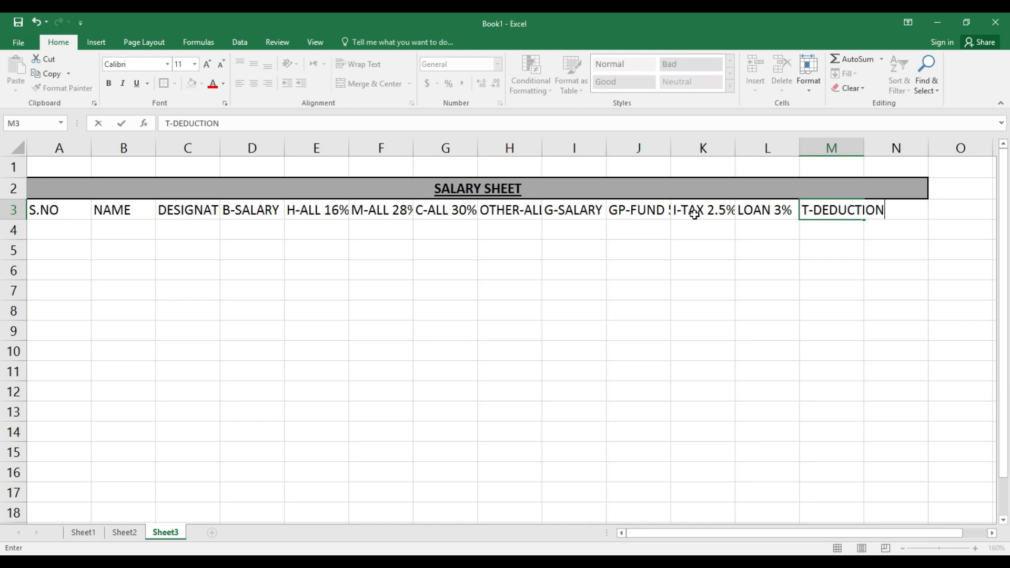
key(Tab)
text(N-SALARY)
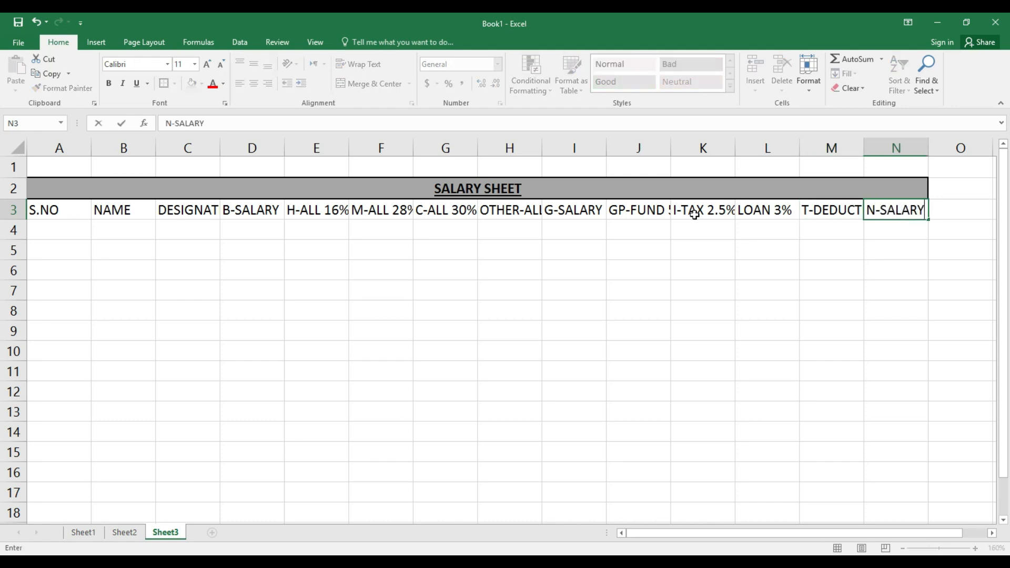
key(Return)
Center the header cells A3:N3 horizontally
drag(55, 211, 879, 215)
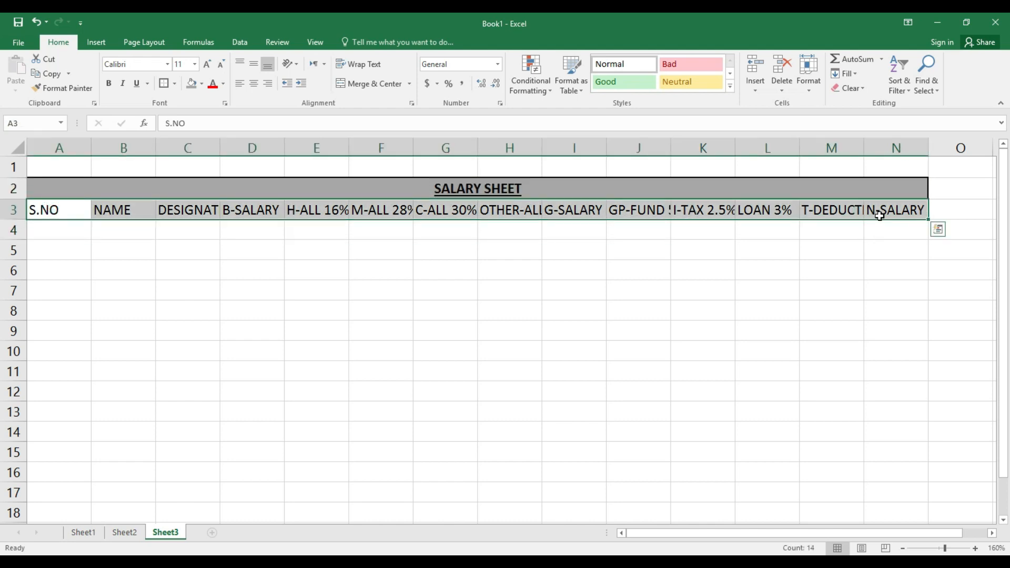
click(252, 84)
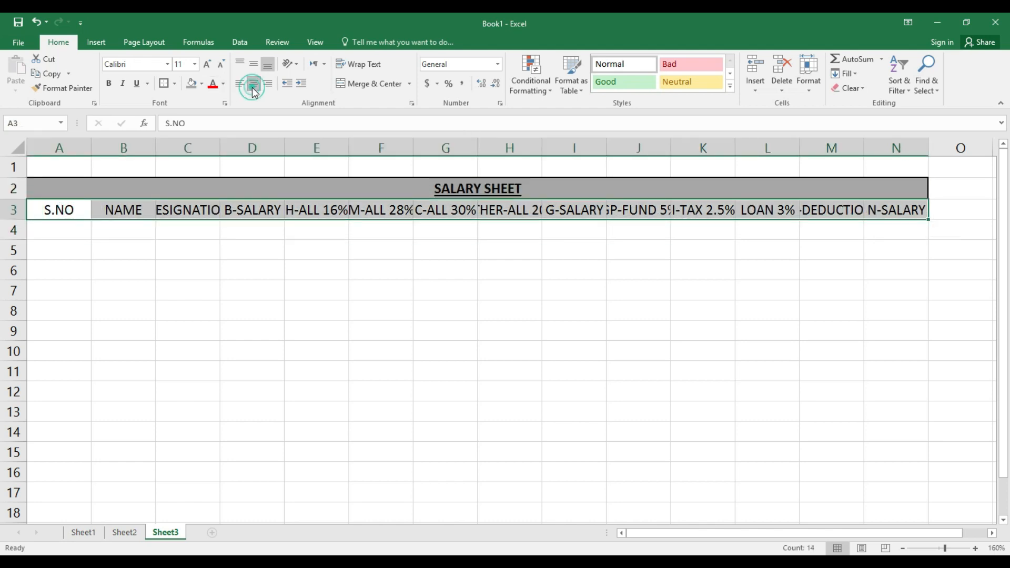
Bold the header cells A3:N3 and widen columns C to F to fit their headers
click(109, 83)
click(254, 281)
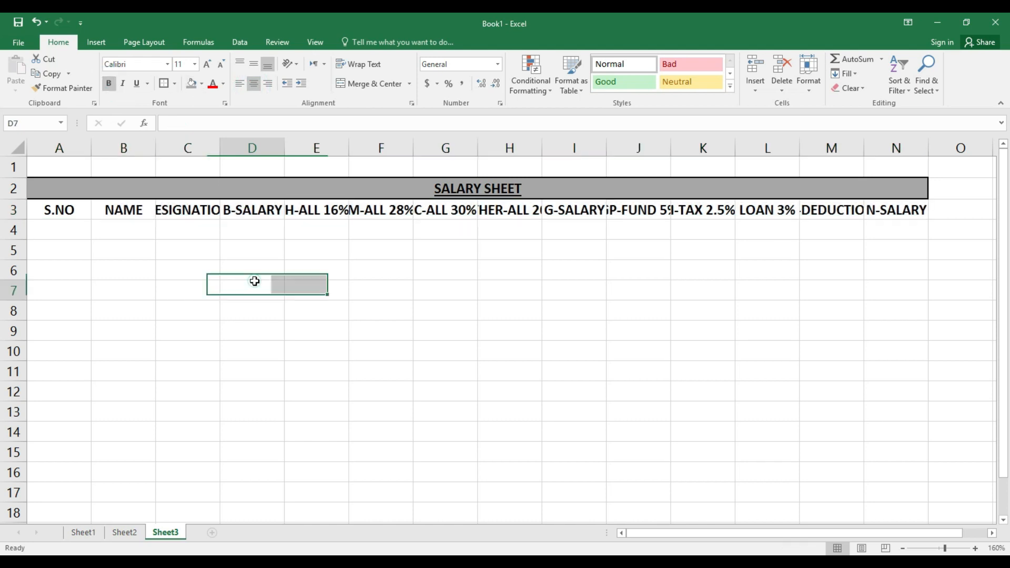
drag(219, 148, 253, 143)
drag(322, 143, 323, 144)
drag(389, 144, 394, 145)
drag(459, 146, 471, 143)
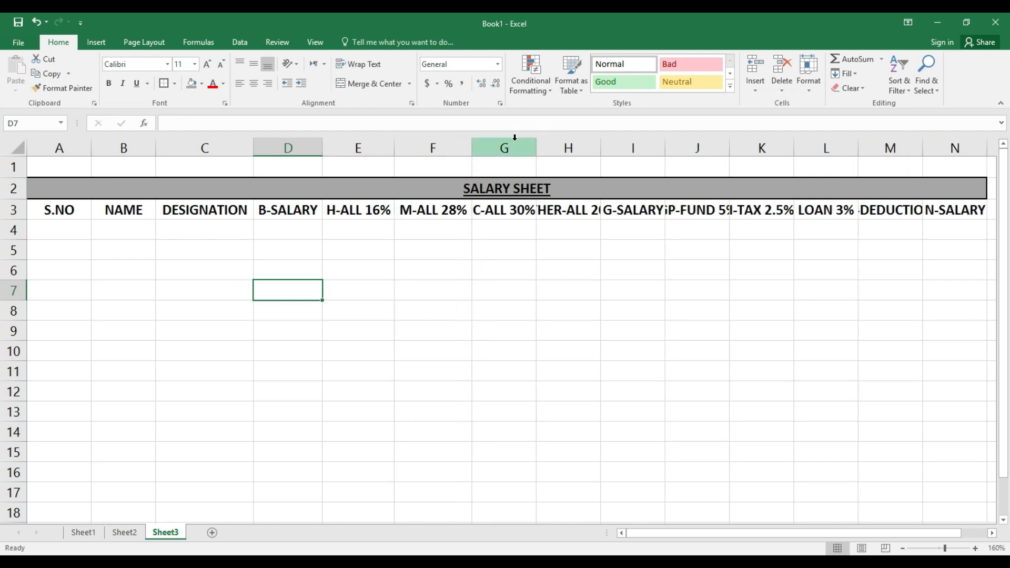
Widen columns G to J so the headers from C-ALL 30% to GP-FUND 5% fit
drag(537, 140, 546, 143)
drag(608, 147, 729, 144)
double_click(729, 144)
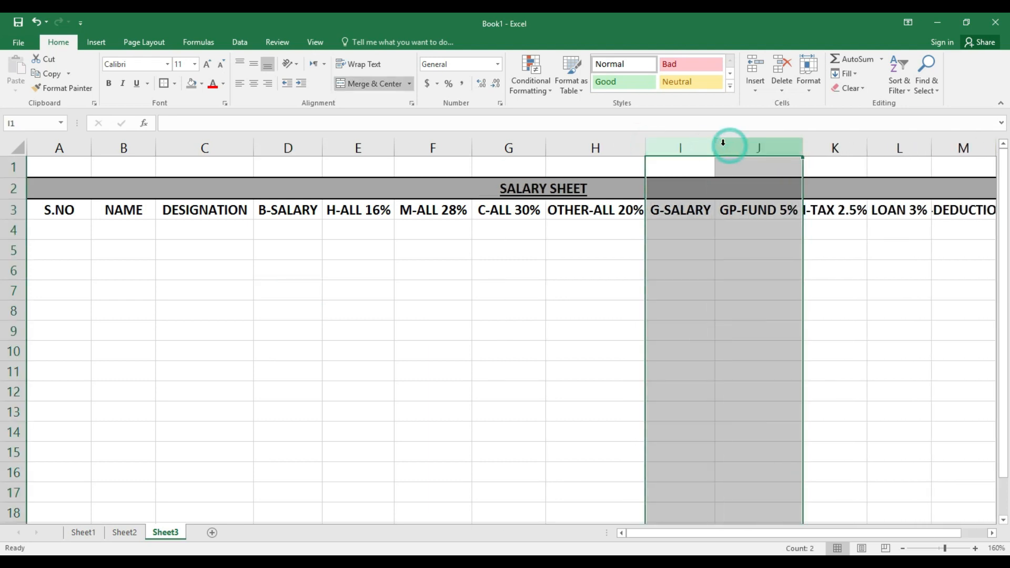
click(720, 269)
Widen column J slightly more and columns K to M to fit the headers through T-DEDUCTION
drag(827, 537, 868, 533)
drag(738, 152, 745, 150)
drag(809, 149, 818, 149)
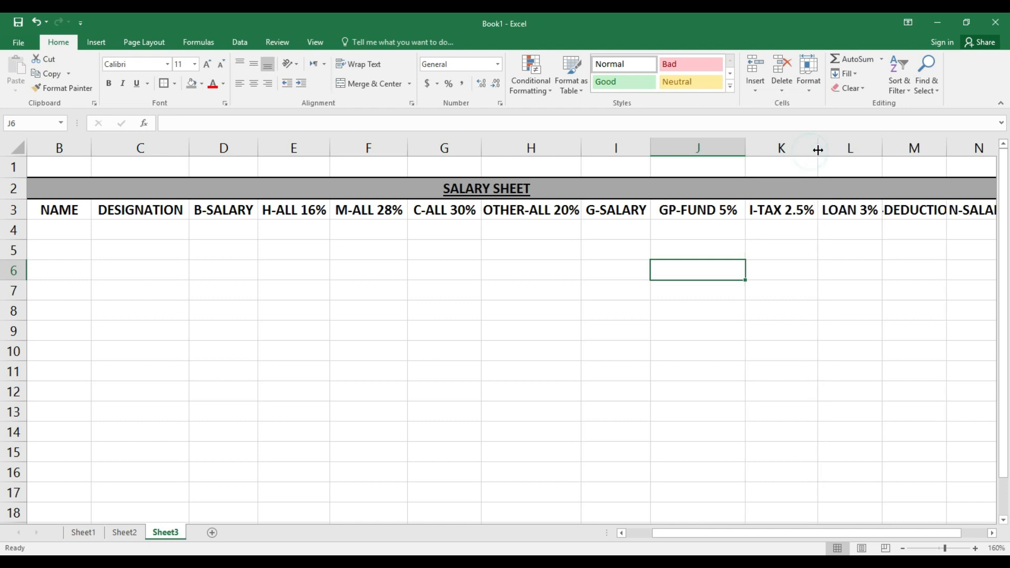
drag(882, 149, 894, 149)
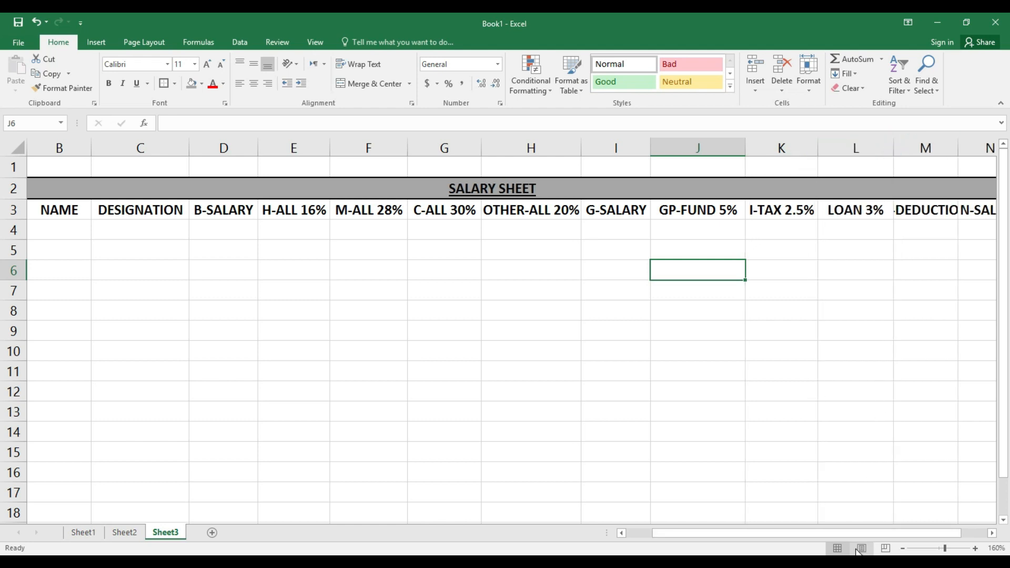
drag(857, 534, 912, 525)
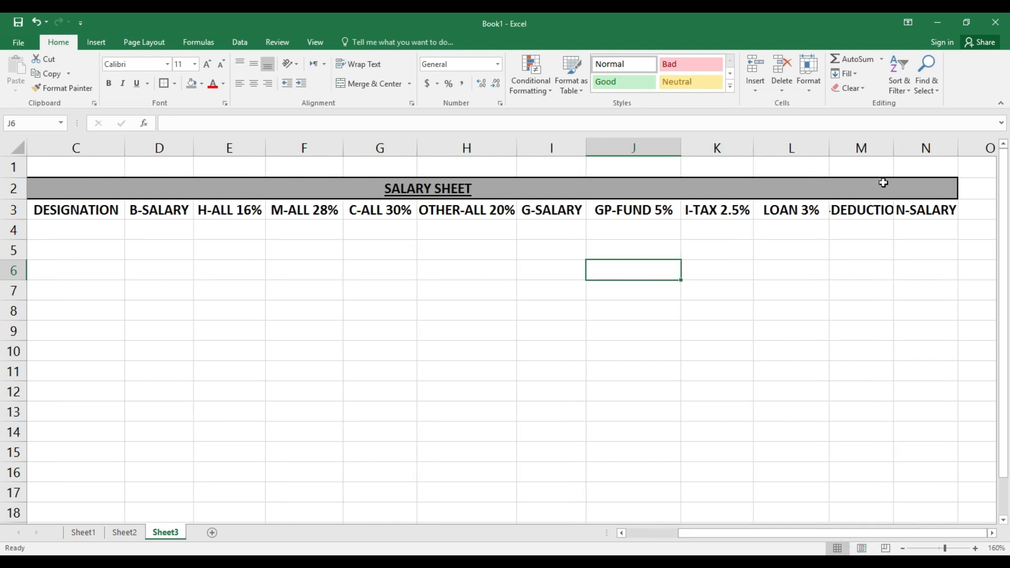
drag(894, 148, 921, 148)
click(827, 350)
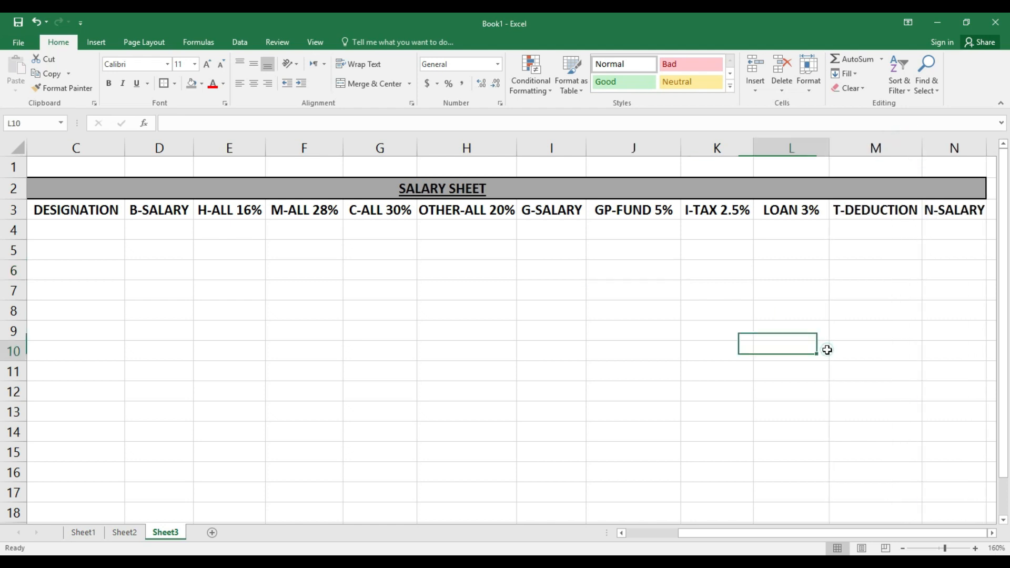
Enter the serial number 1 in cell A4 under S.NO
drag(750, 535, 637, 537)
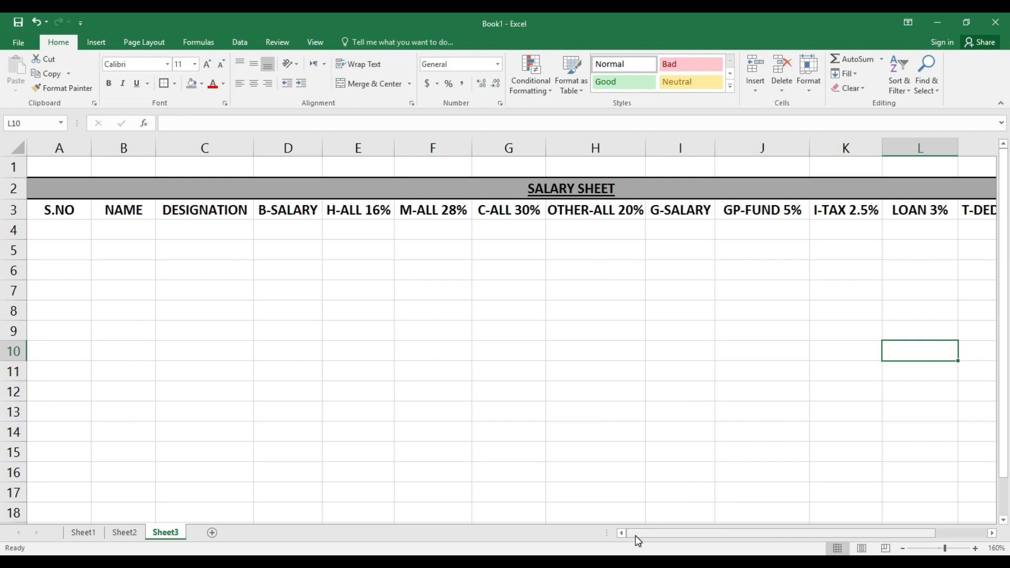
click(76, 225)
text(1)
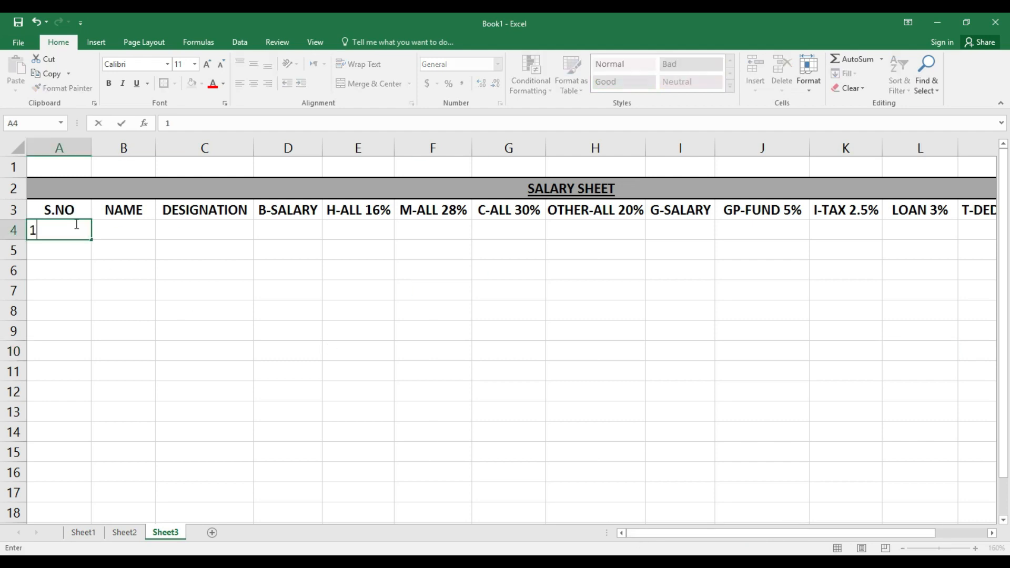
Fill the S.NO column with serial numbers 1 to 5 in A4:A8 and centre them horizontally
key(Return)
text(2)
key(Return)
drag(77, 230, 85, 318)
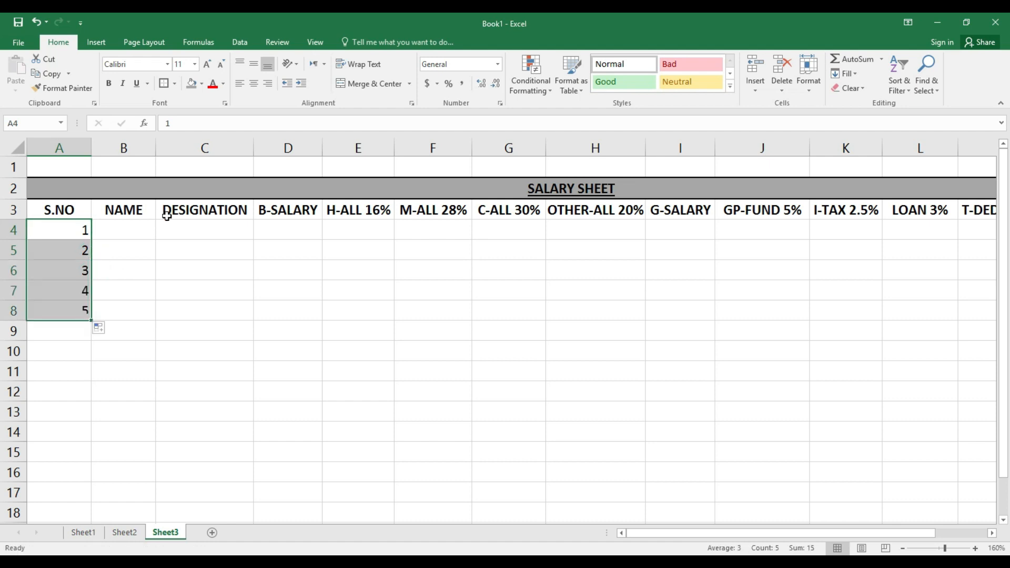
click(254, 83)
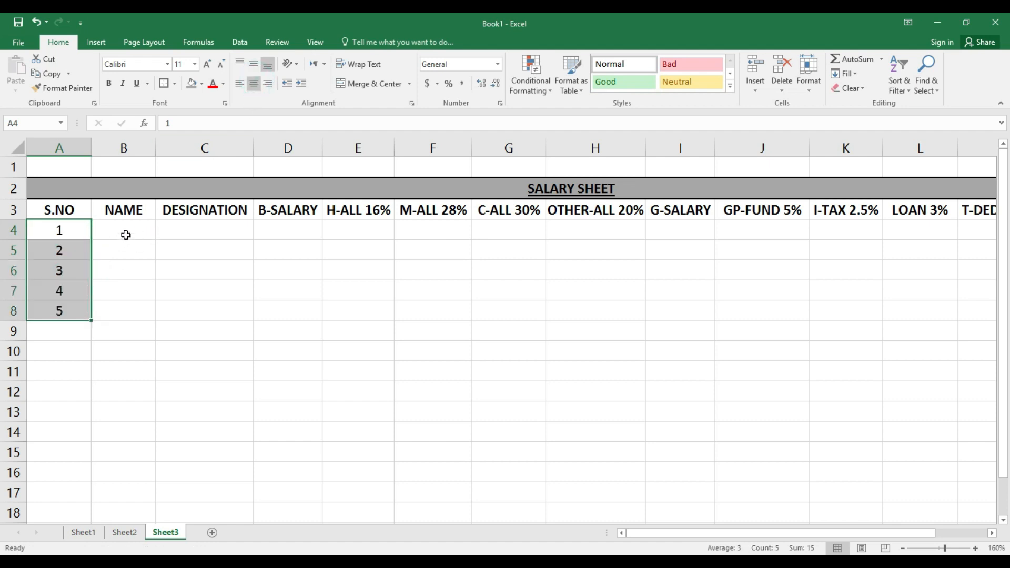
Enter the five employees' names in the NAME column, one per row in B4:B8
click(125, 234)
text(ASLAM)
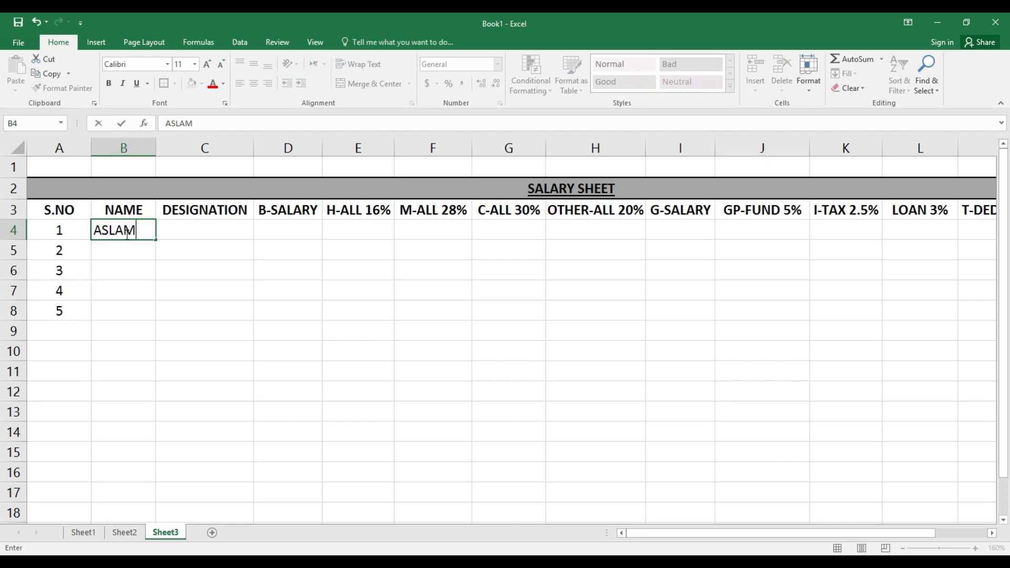
key(Return)
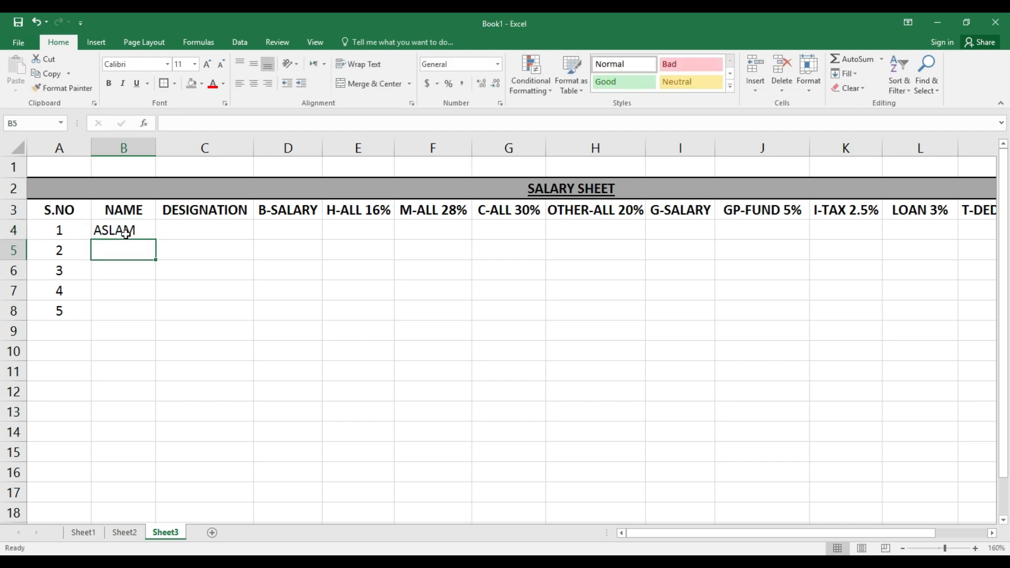
text(FAISAL)
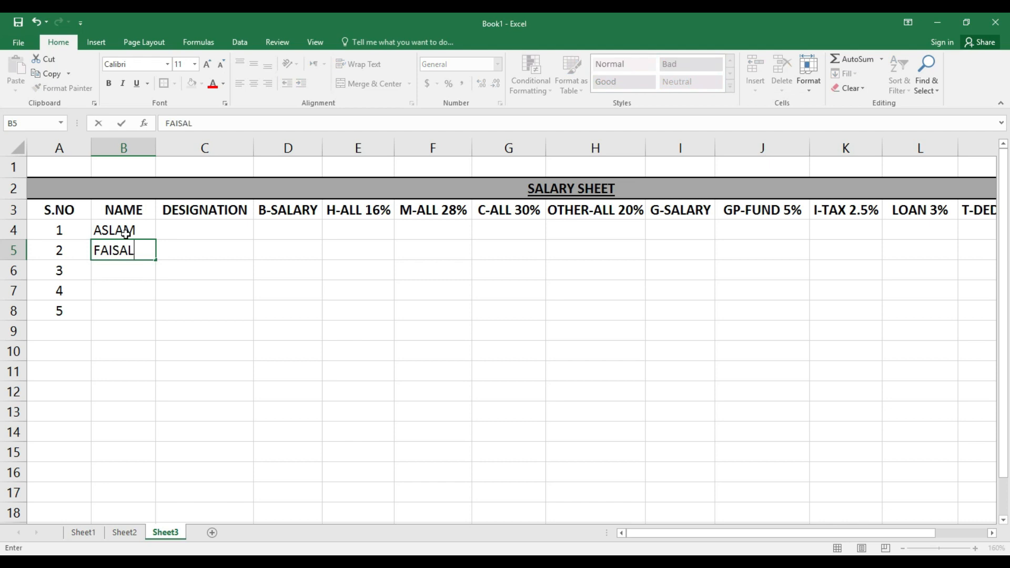
key(Return)
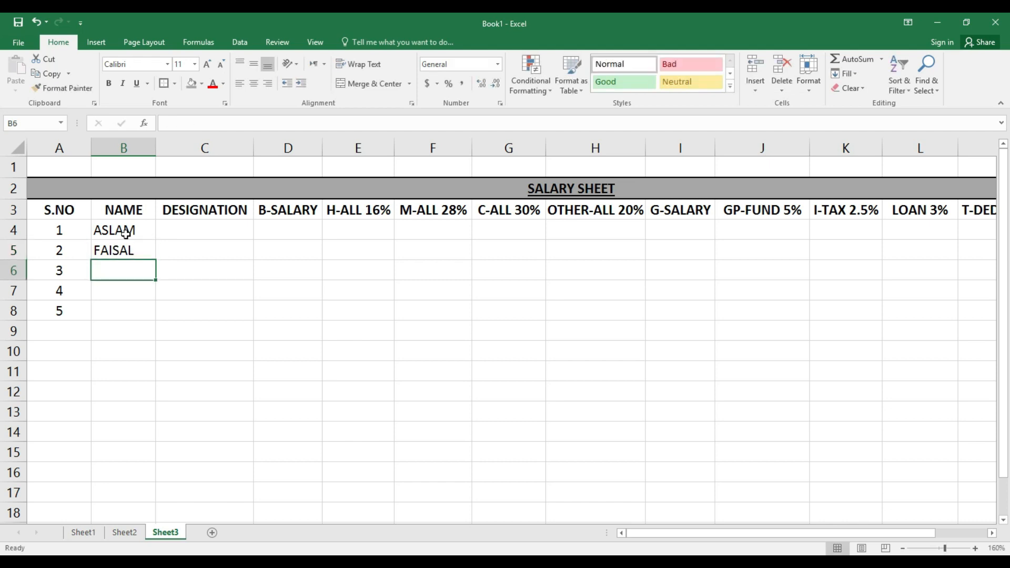
text(MAJID)
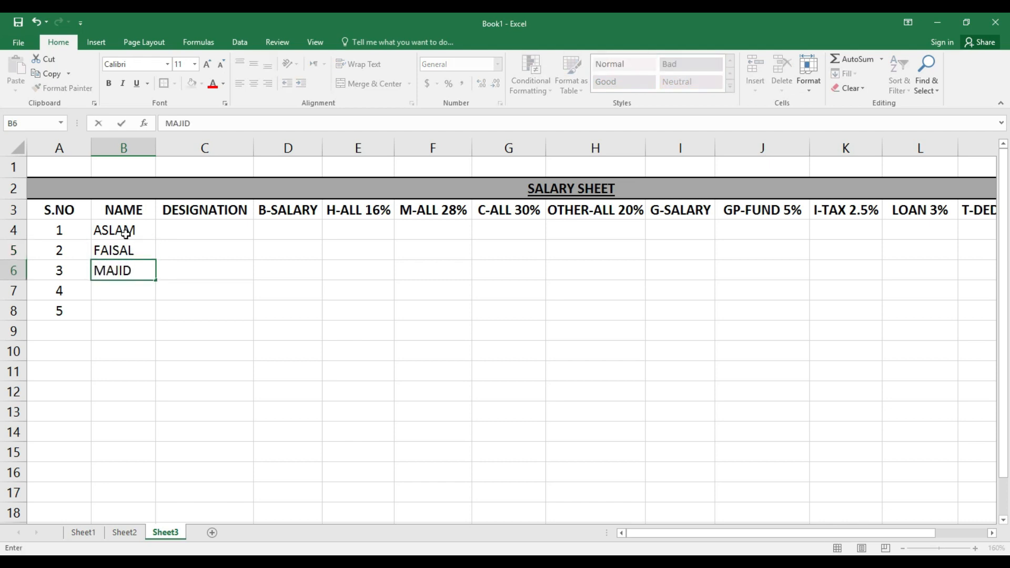
key(Return)
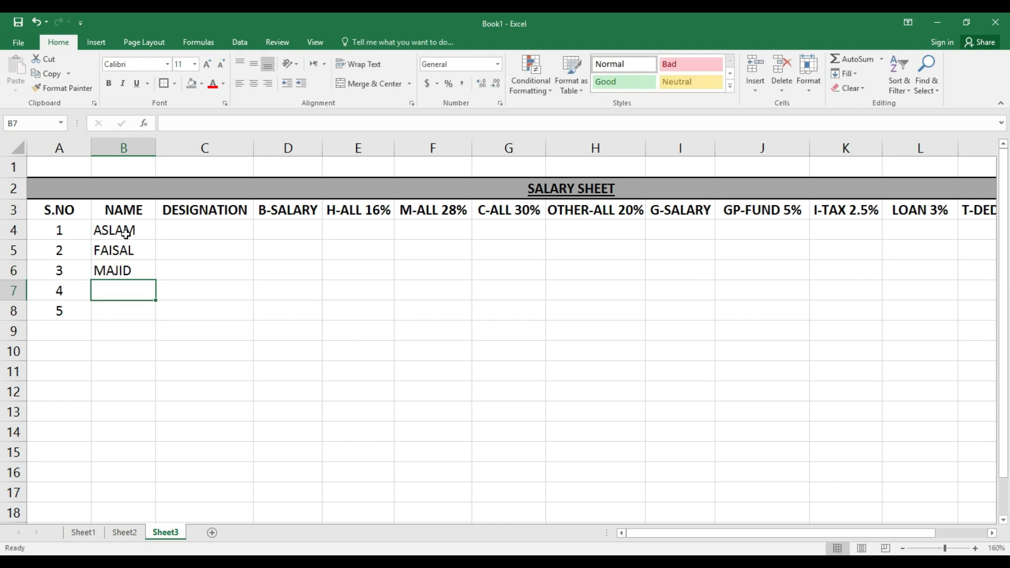
text(AMEER)
key(Return)
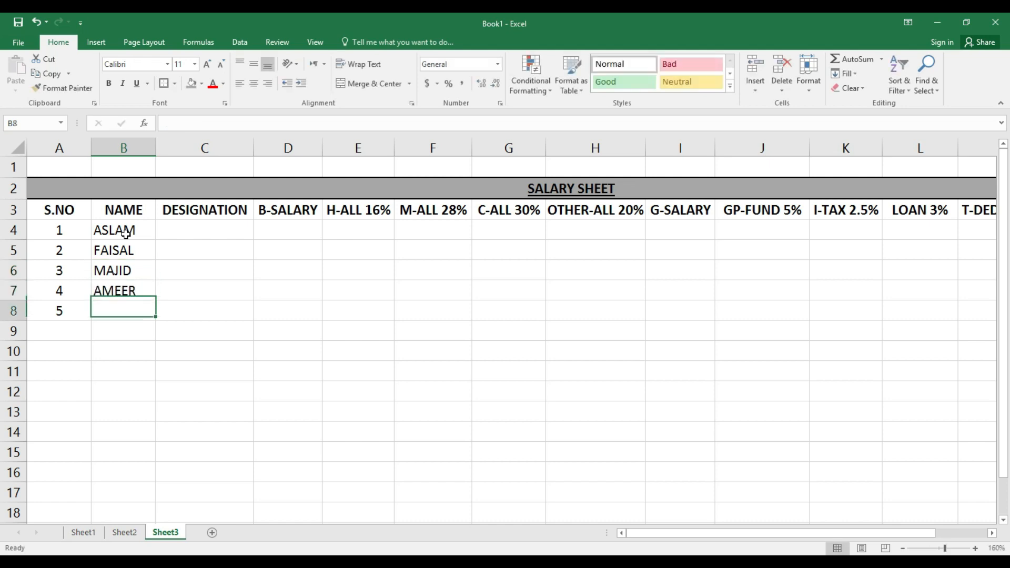
text(BASIT)
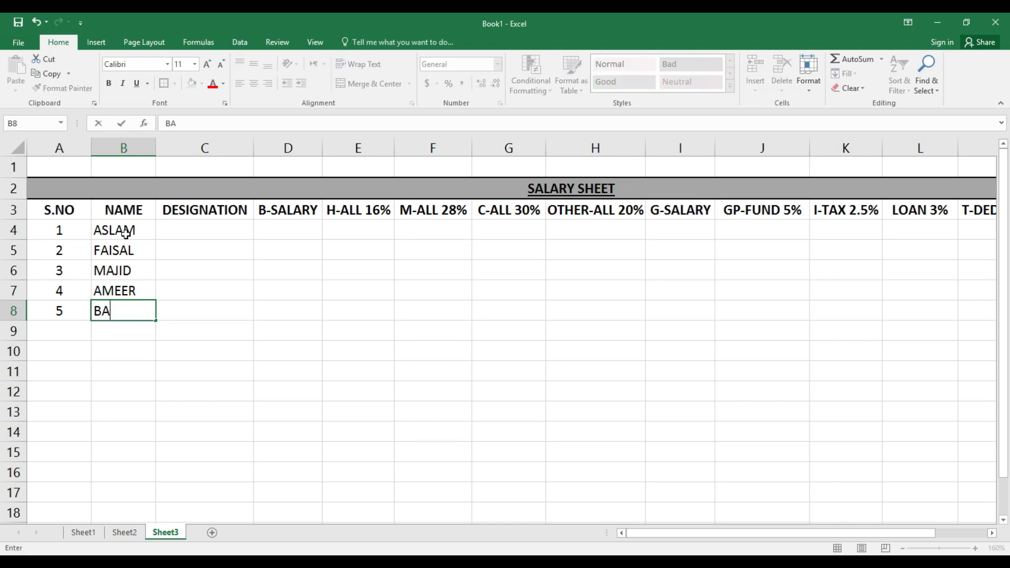
key(Tab)
Enter the designations MANAGER in C4 and M.DIRECTOR in C5
key(Up)
key(Up)
key(Up)
key(Up)
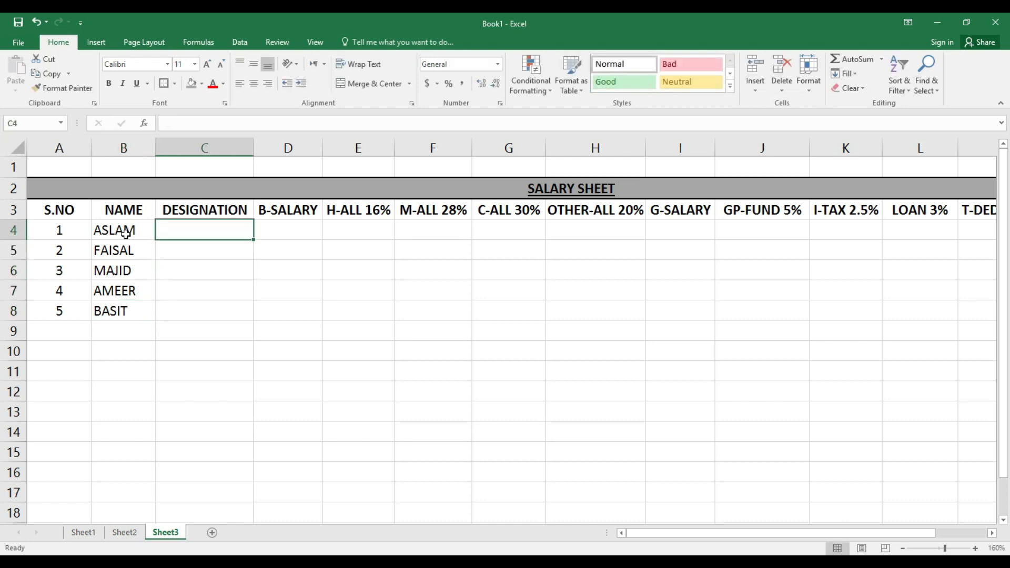
text(MANAGER)
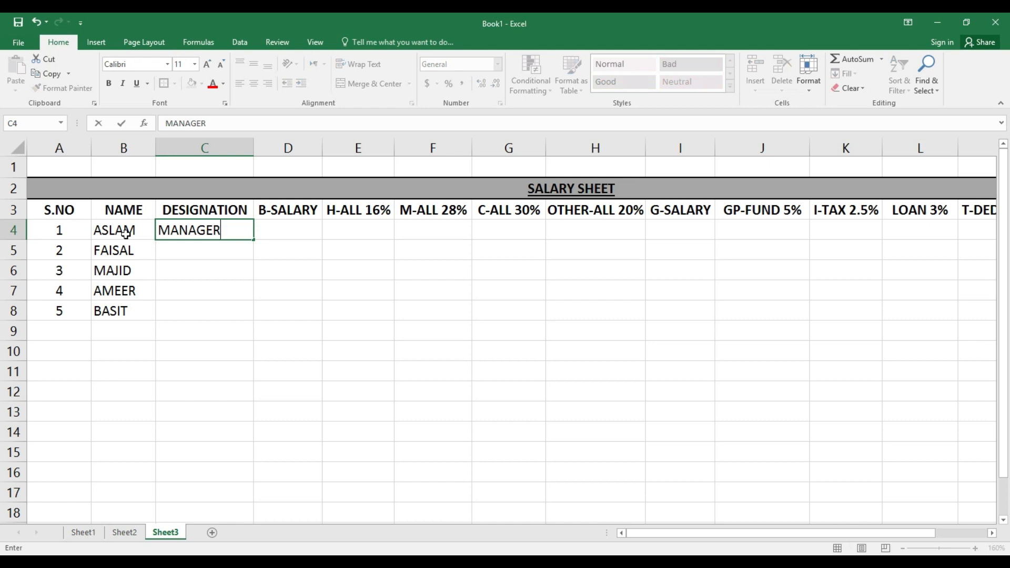
key(Return)
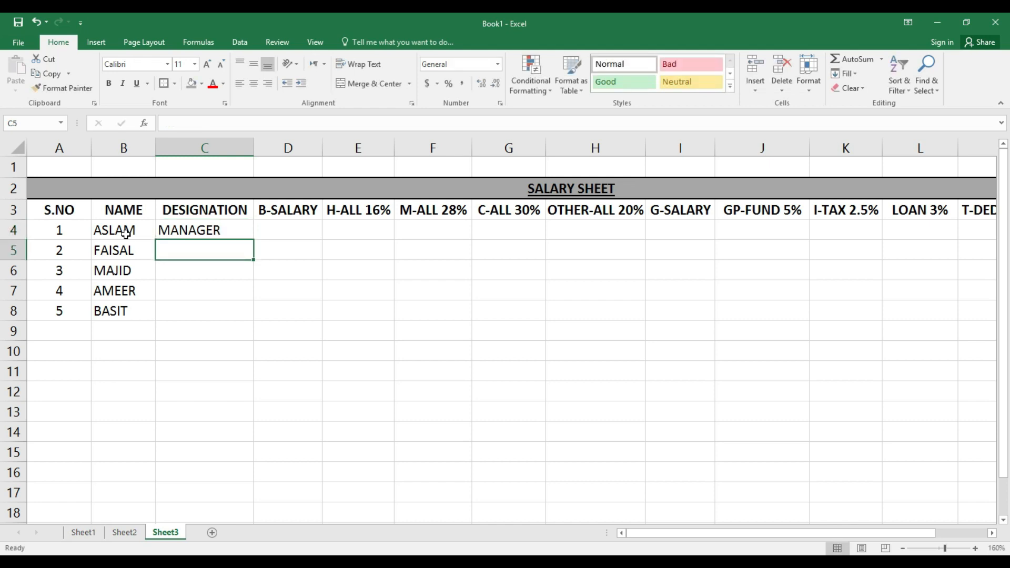
text(M)
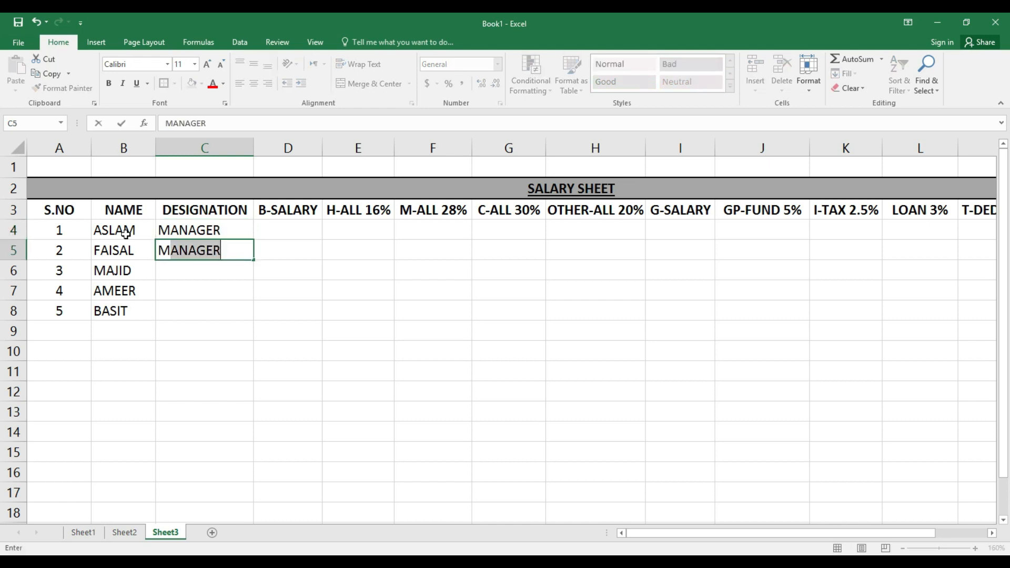
text(.DIR)
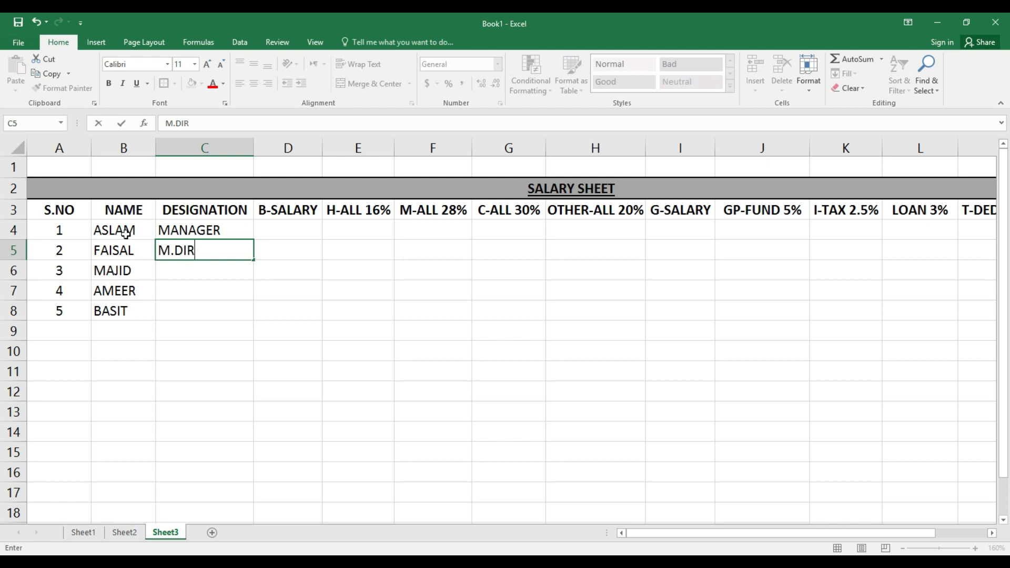
text(ECTOR)
key(Return)
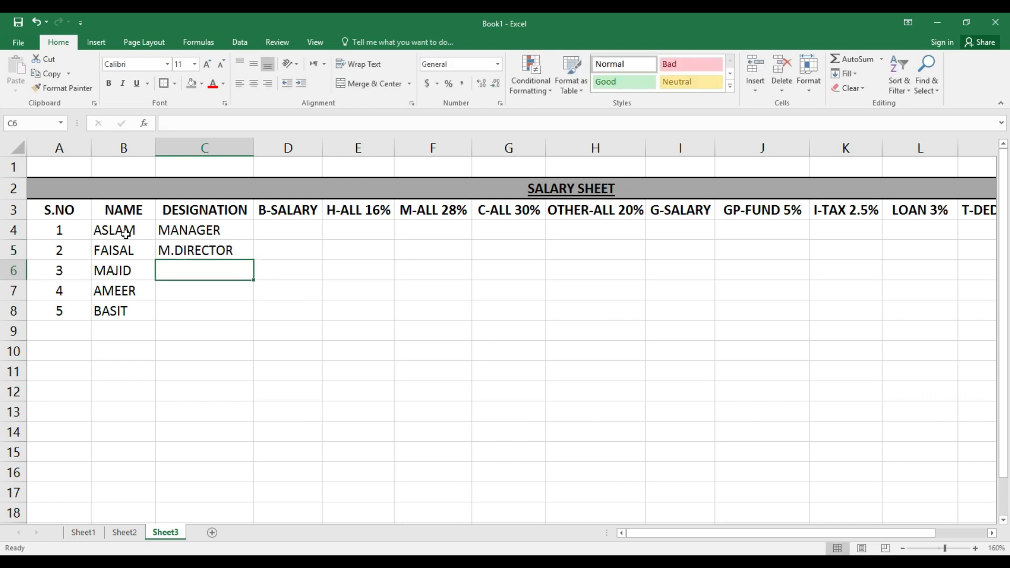
Complete the DESIGNATION column with DIRECTOR in C6, ACCOUNTENT in C7 and SUPER VISOR in C8
text(DI)
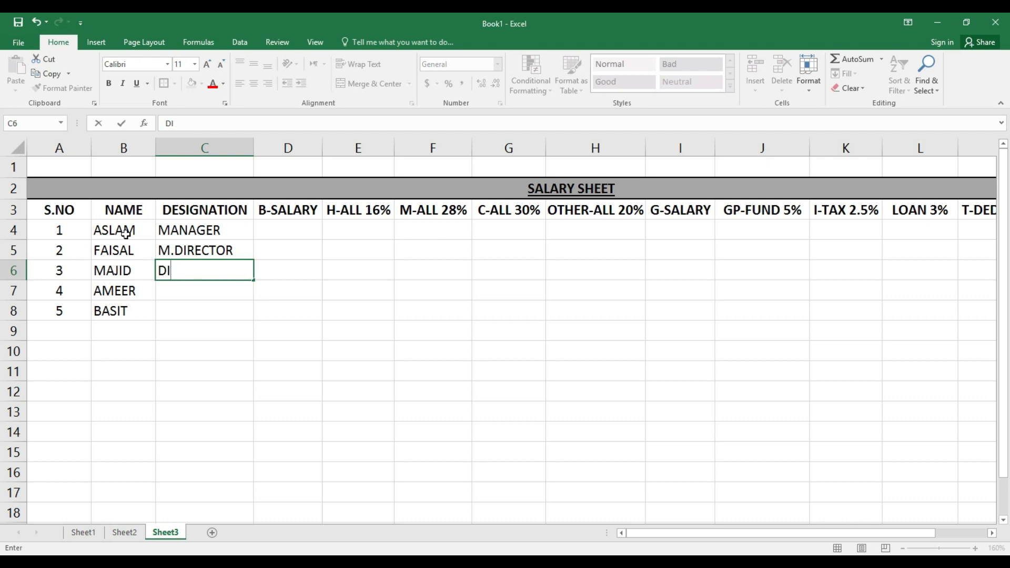
text(RECTOR)
key(Return)
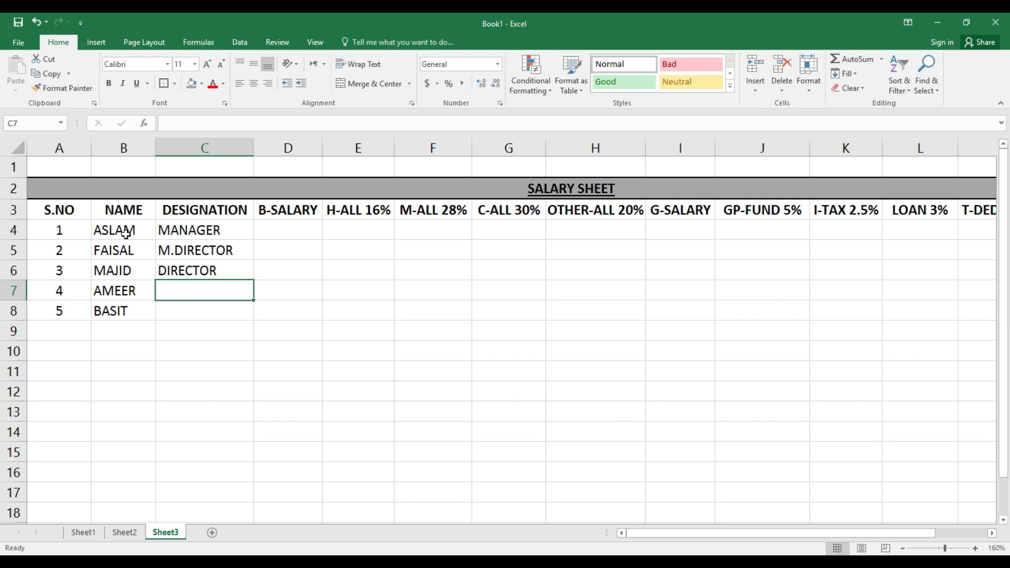
text(ACCOU)
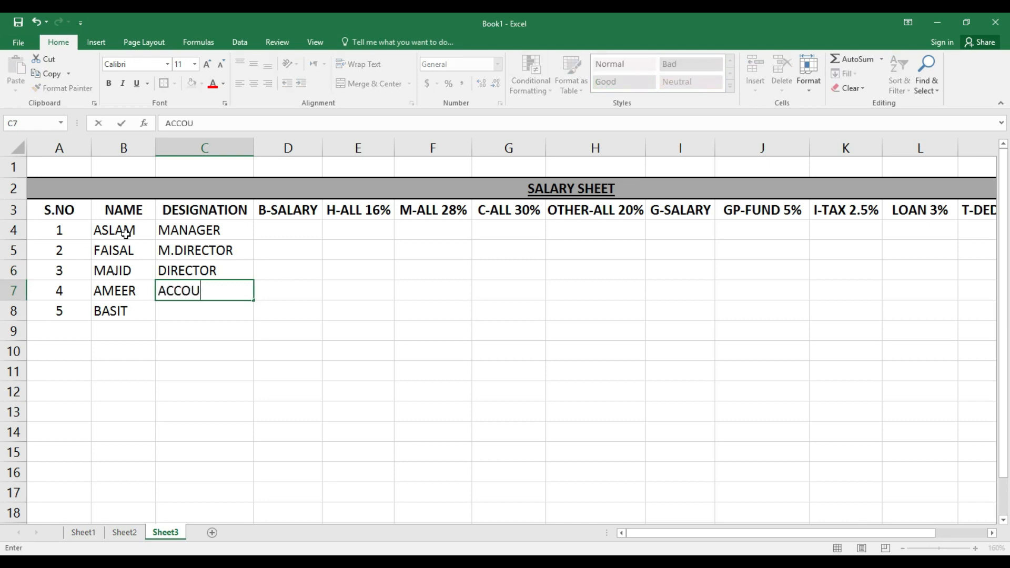
text(NTENT)
key(Return)
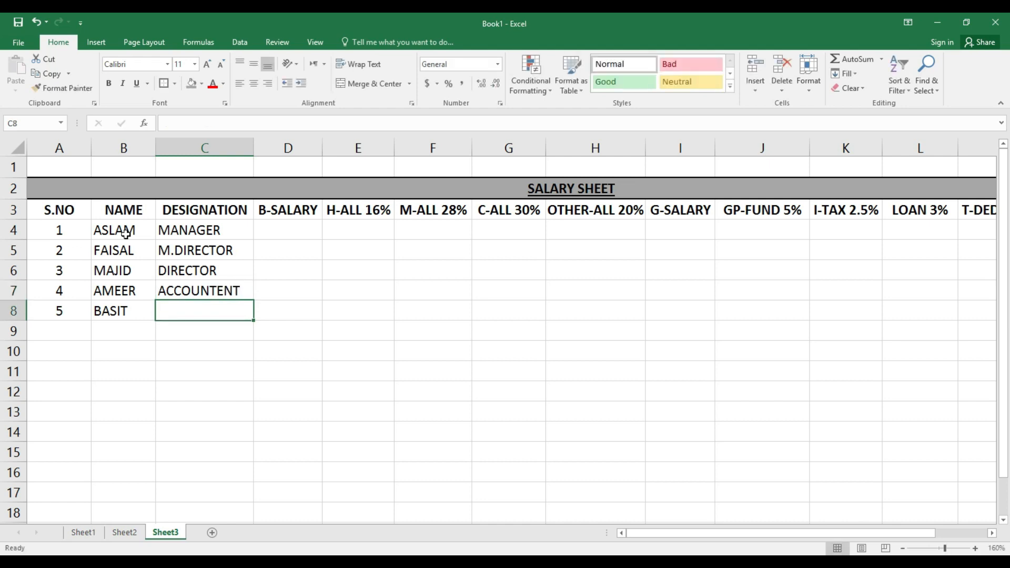
text(SUPER)
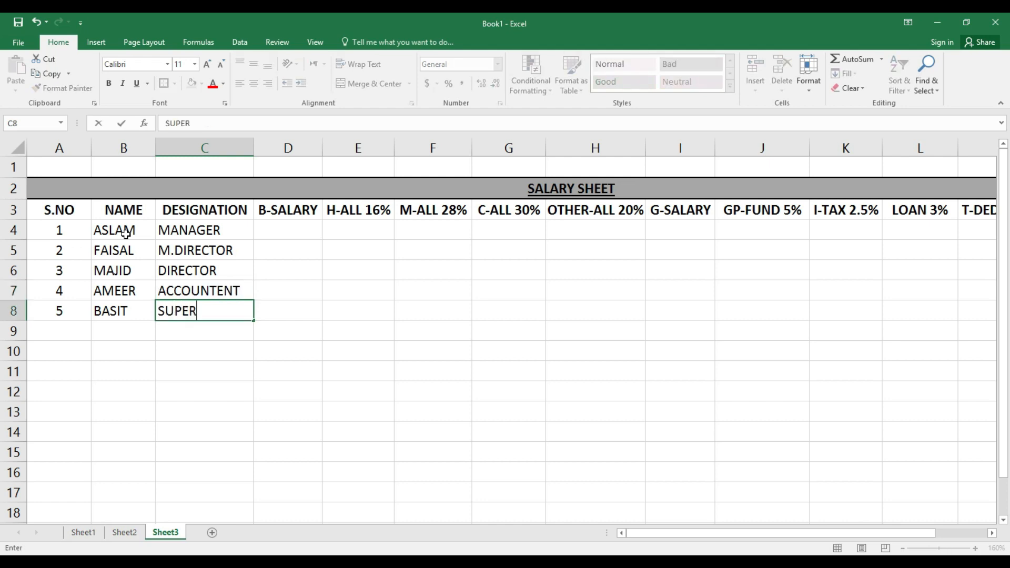
text( VISOR)
key(Tab)
Enter a basic salary of 32000 for the first employee in D4
key(Up)
key(Up)
key(Up)
key(Up)
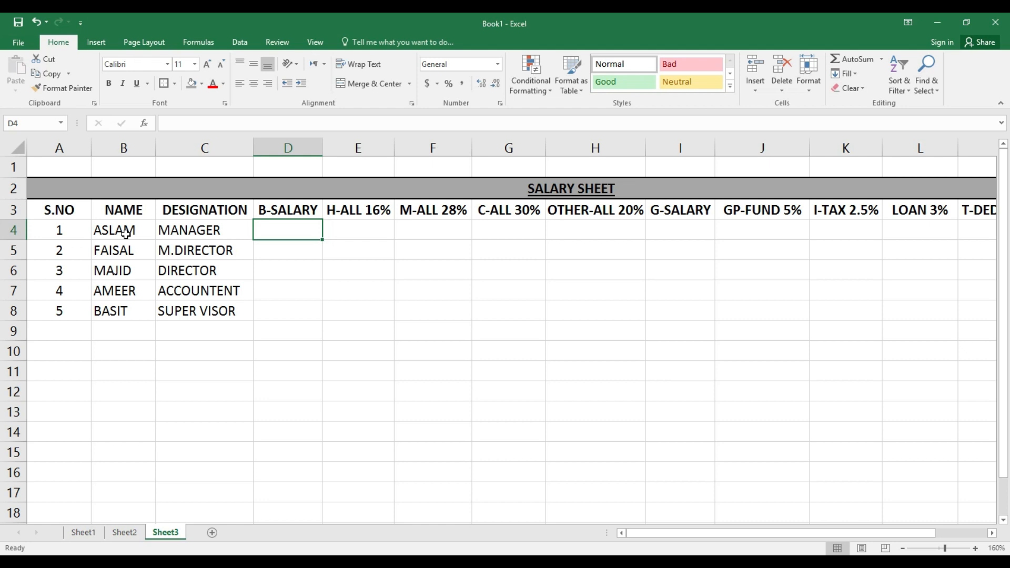
text(32000)
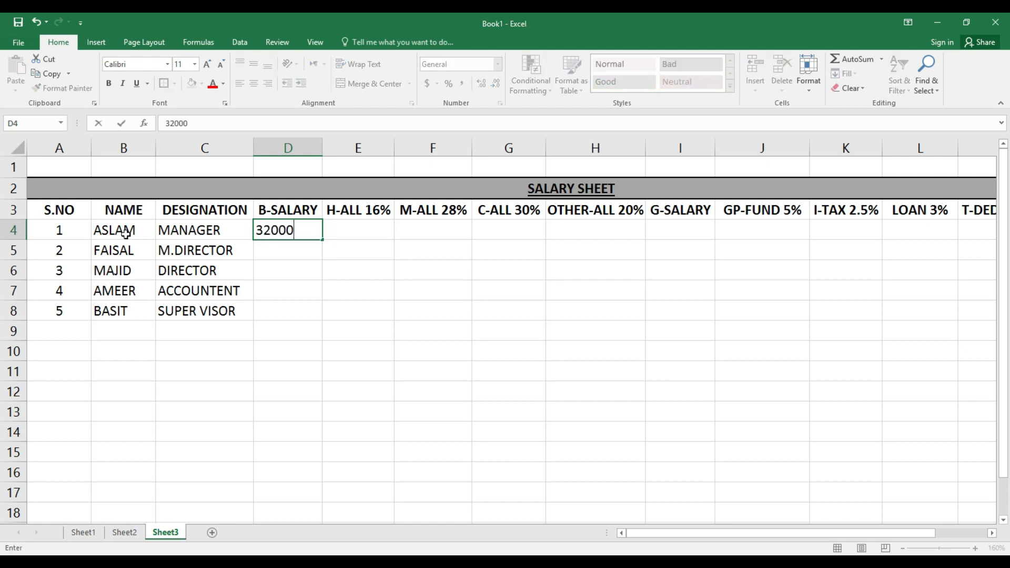
key(Tab)
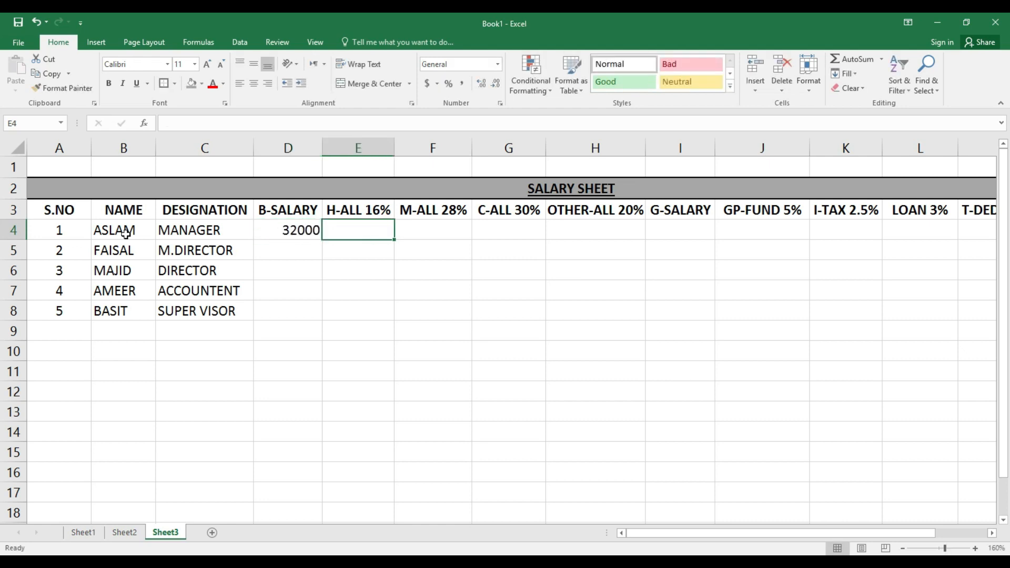
Calculate the first employee's 16% H-ALL allowance in E4 with the formula =D4/100*16
text(=)
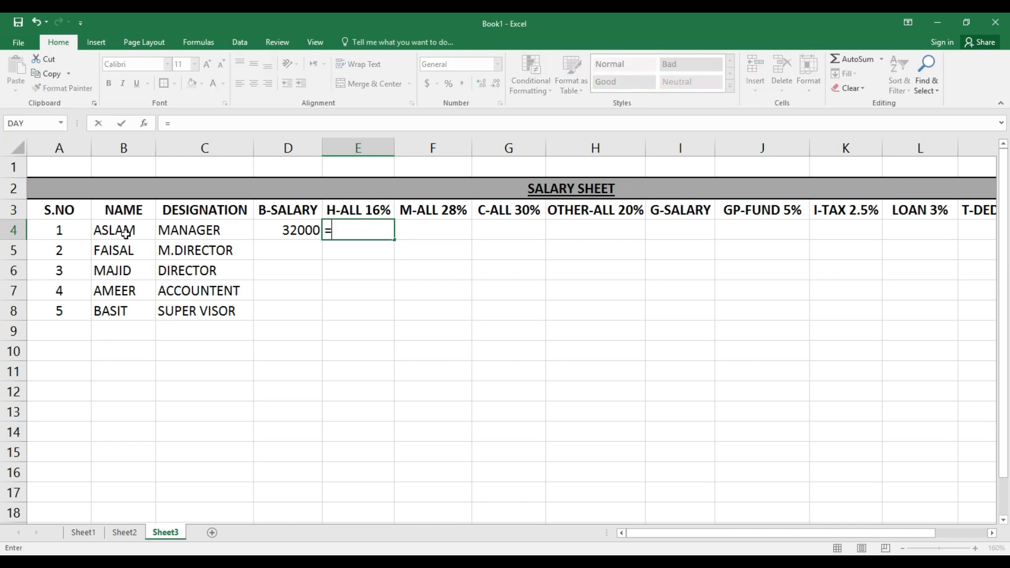
key(Left)
text(/1)
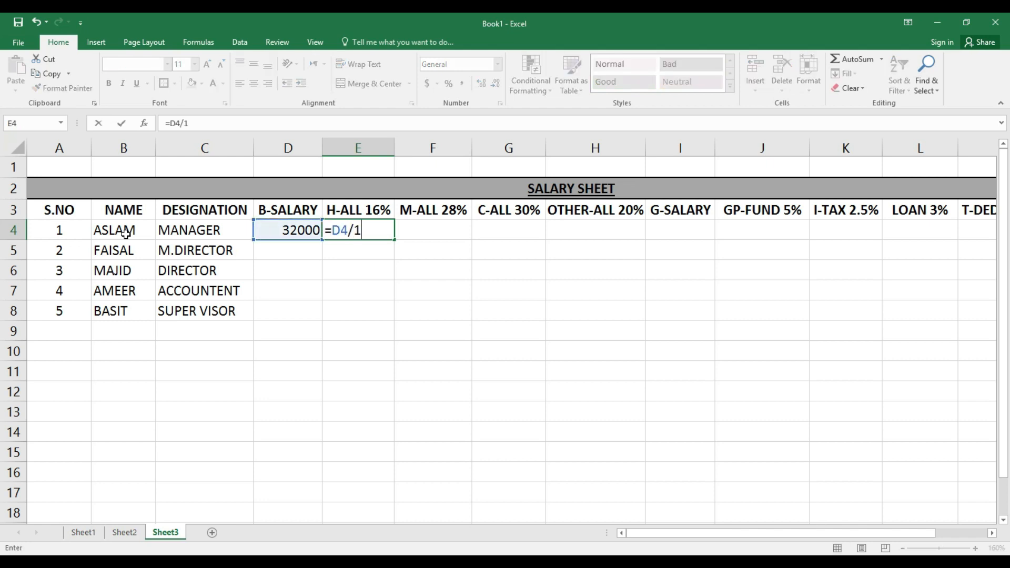
text(00*16)
key(Return)
Calculate the first employee's 28% M-ALL allowance in F4 with the formula =D4/100*28
key(Up)
key(Right)
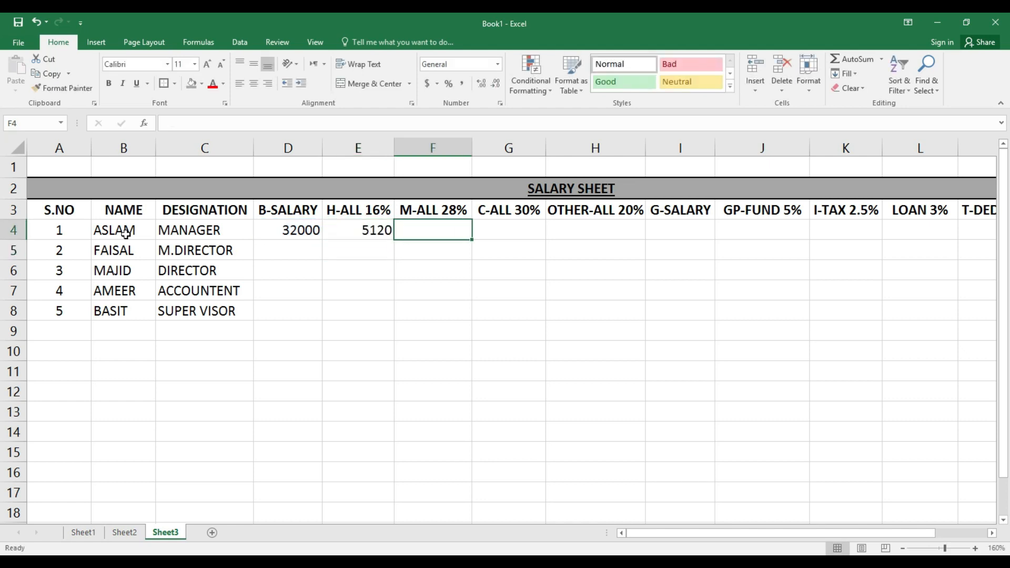
text(=)
key(Left)
key(Left)
text(/100)
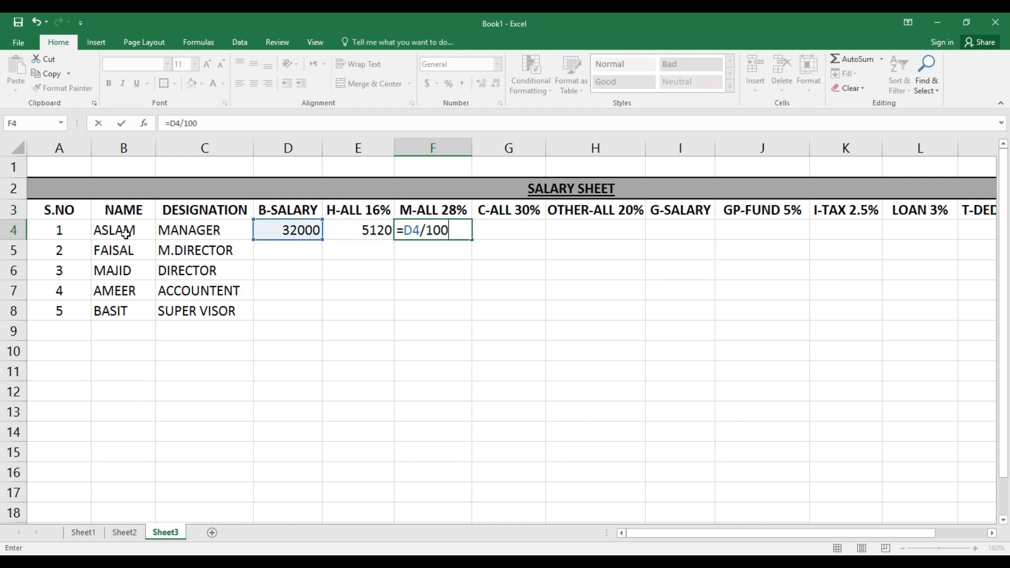
text(*28)
key(Return)
Calculate the first employee's 30% C-ALL allowance in G4 with the formula =D4/100*30
key(Up)
key(Right)
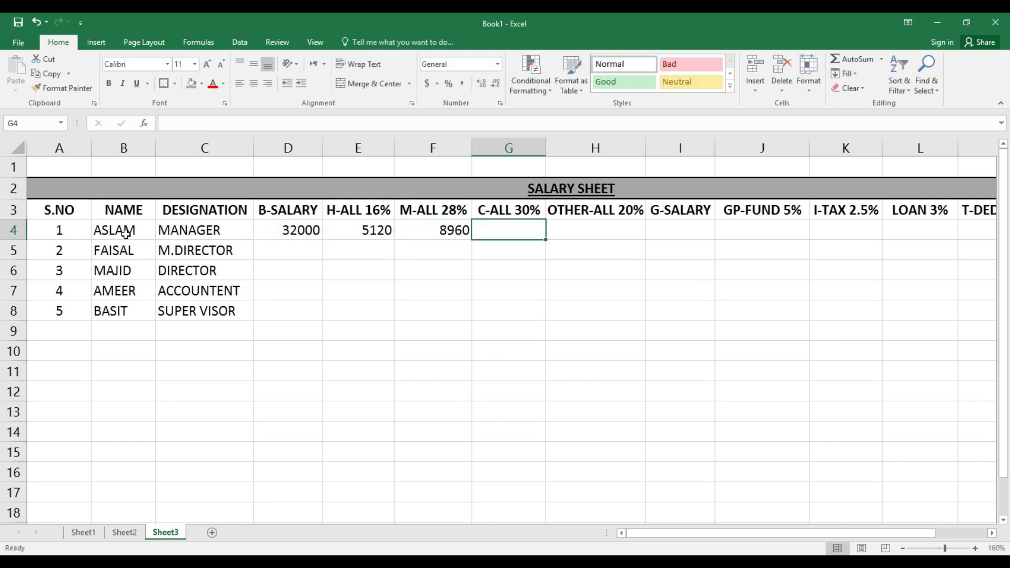
text(=)
key(Left)
key(Left)
key(Left)
text(/100*30)
key(Return)
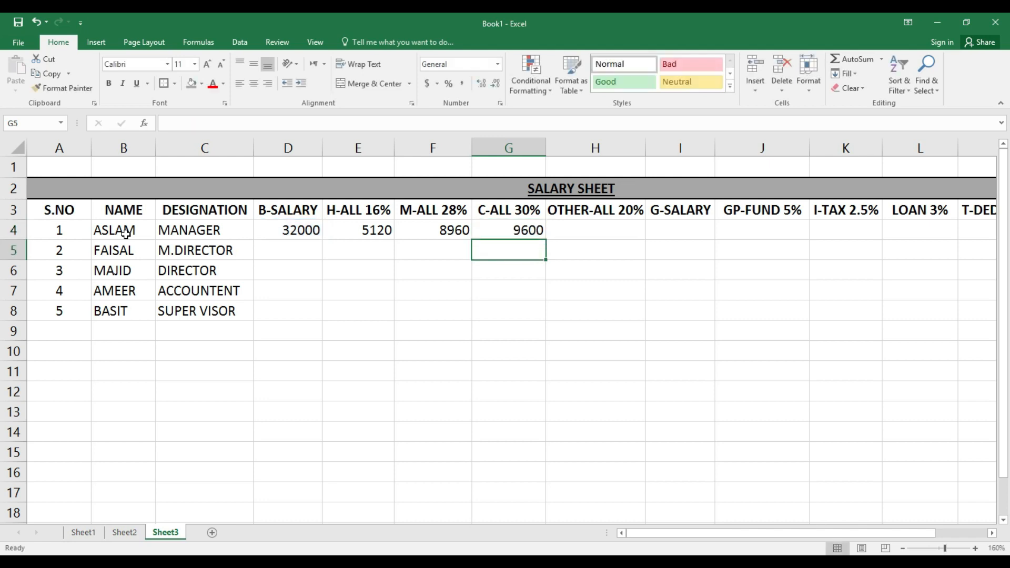
Calculate the first employee's OTHER-ALL 20% allowance in H4 with the formula =D4/100*20, and select the G-SALARY cell I4
key(Right)
key(Up)
text(=)
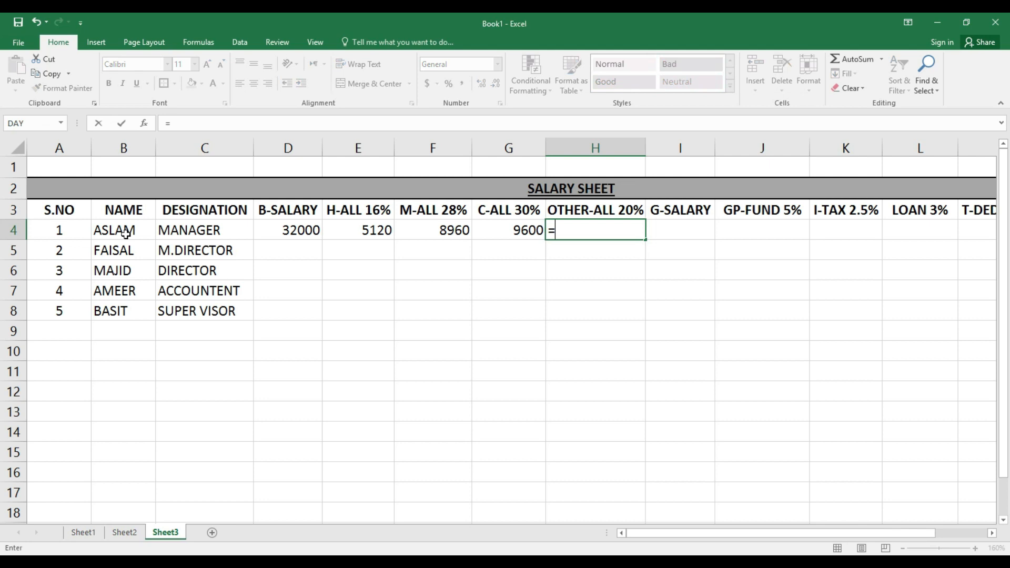
key(Left)
key(Left)
key(Left)
key(Left)
text(/)
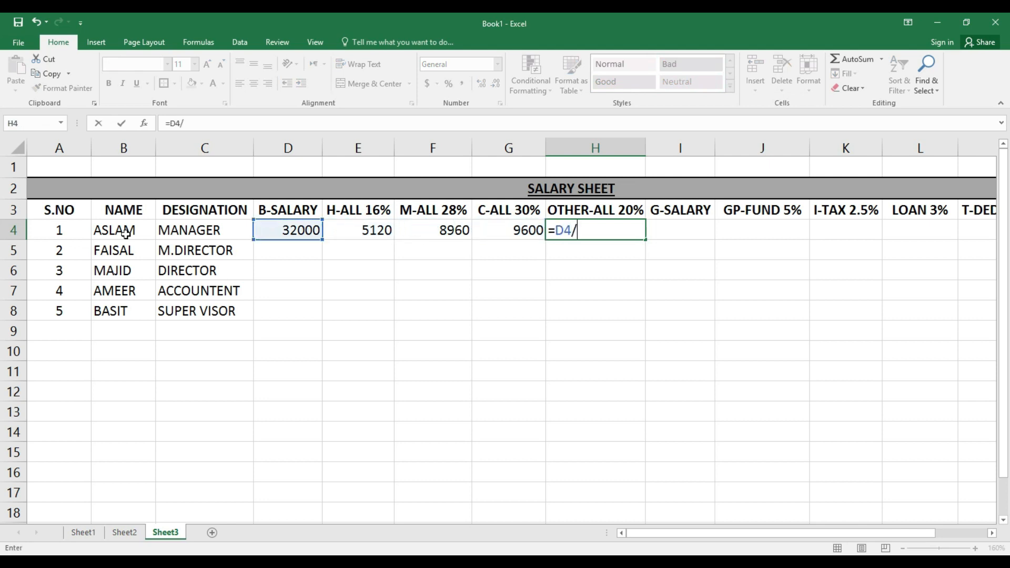
text(1-00*20)
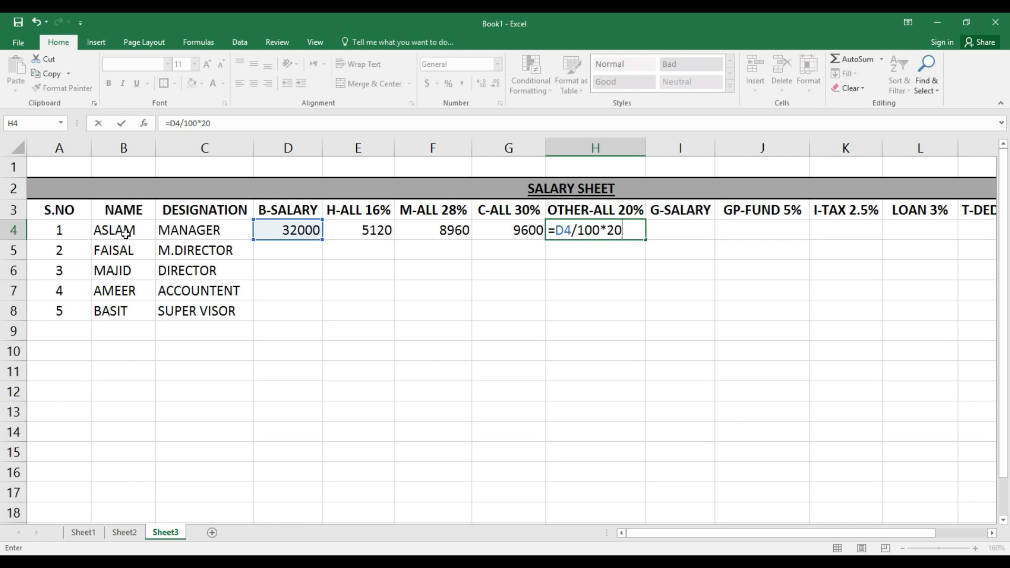
key(Return)
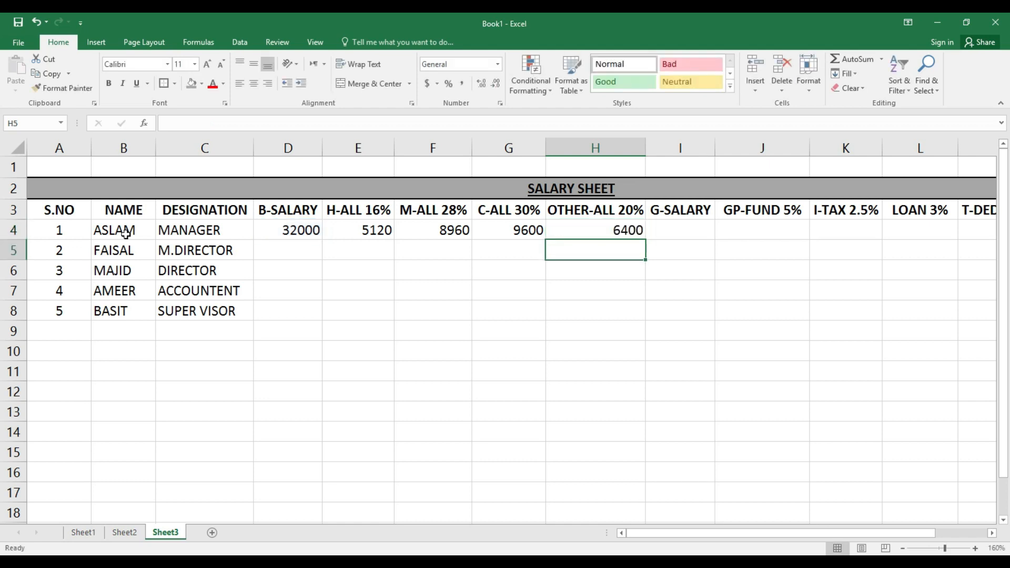
key(Right)
key(Up)
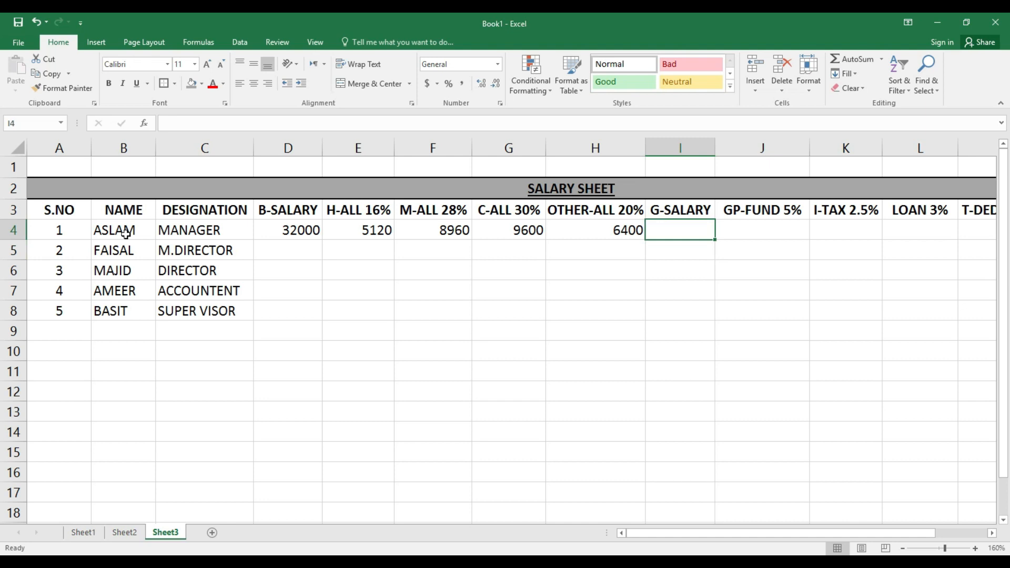
Calculate the first employee's gross salary in I4 with the formula =SUM(D4:H4)
text(=SUM)
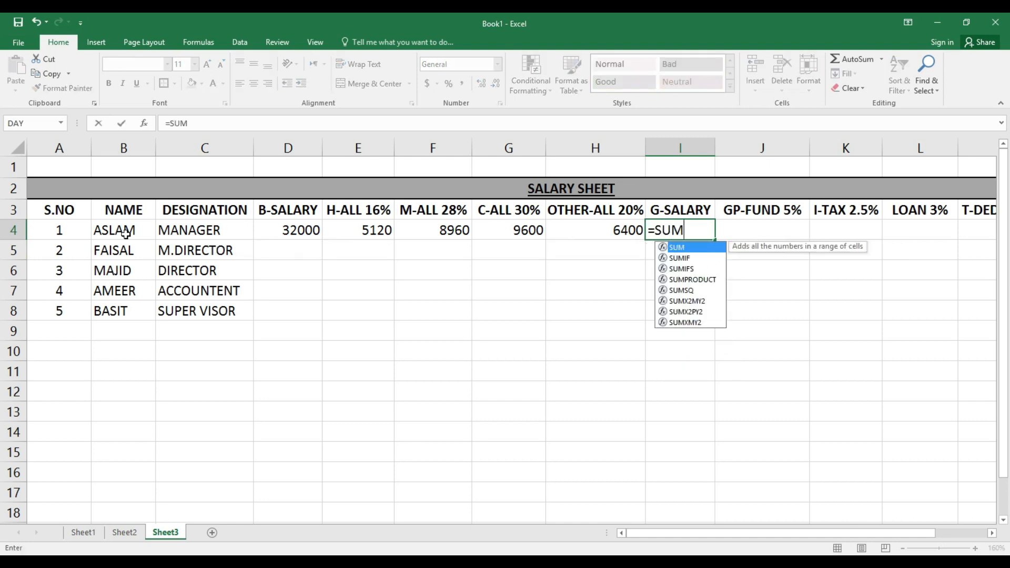
text(()
drag(626, 229, 284, 231)
key(Return)
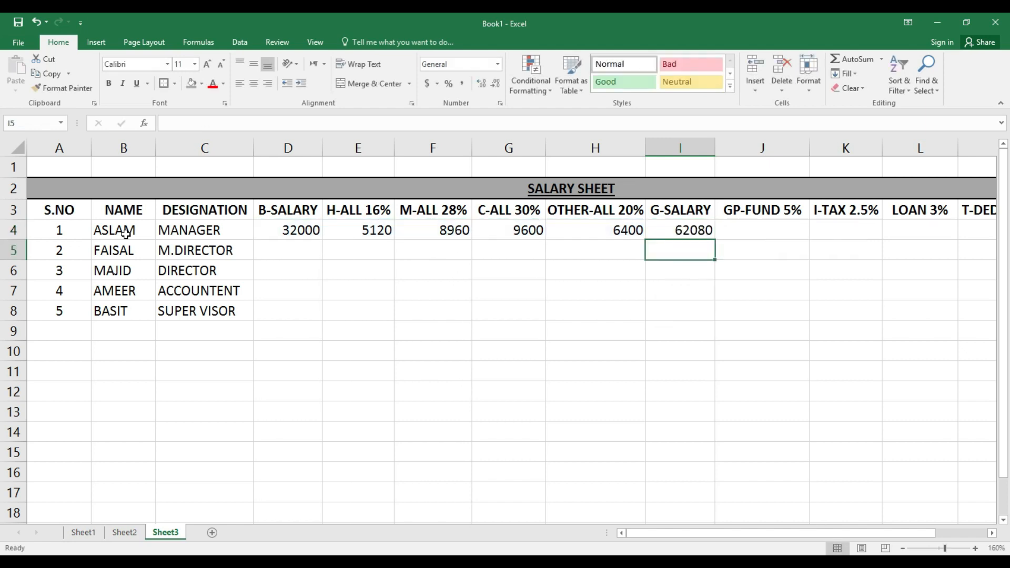
key(Up)
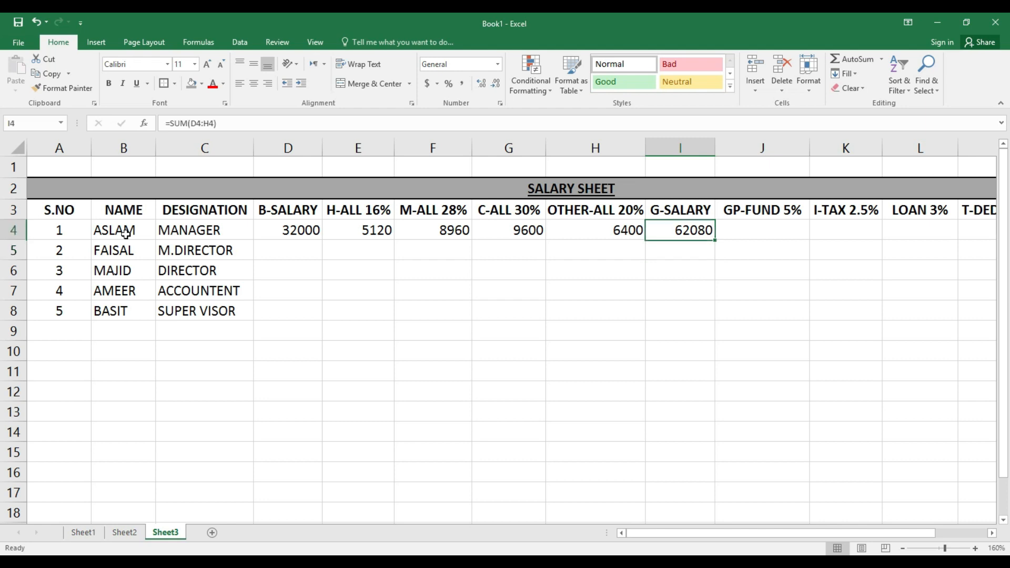
Review the first employee's basic salary, allowance and gross salary cells across row 4
key(Left)
key(Left)
key(Left)
key(Left)
key(Left)
key(Right)
key(Right)
key(Right)
key(Right)
key(Right)
key(Right)
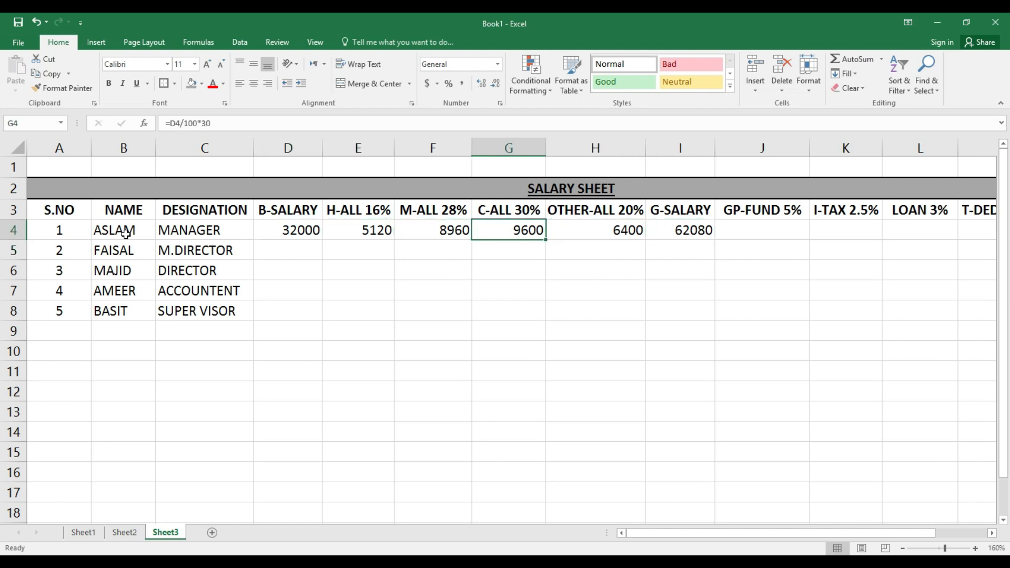
key(Left)
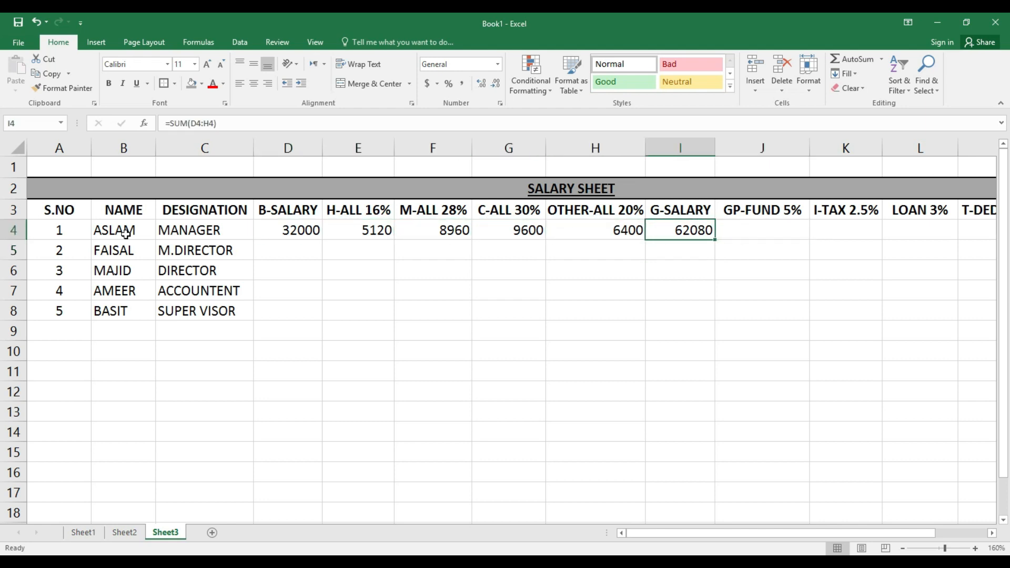
Calculate the first employee's 5% GP-FUND deduction in J4 with the formula =I4/100*5
key(Right)
key(Right)
key(Right)
key(Right)
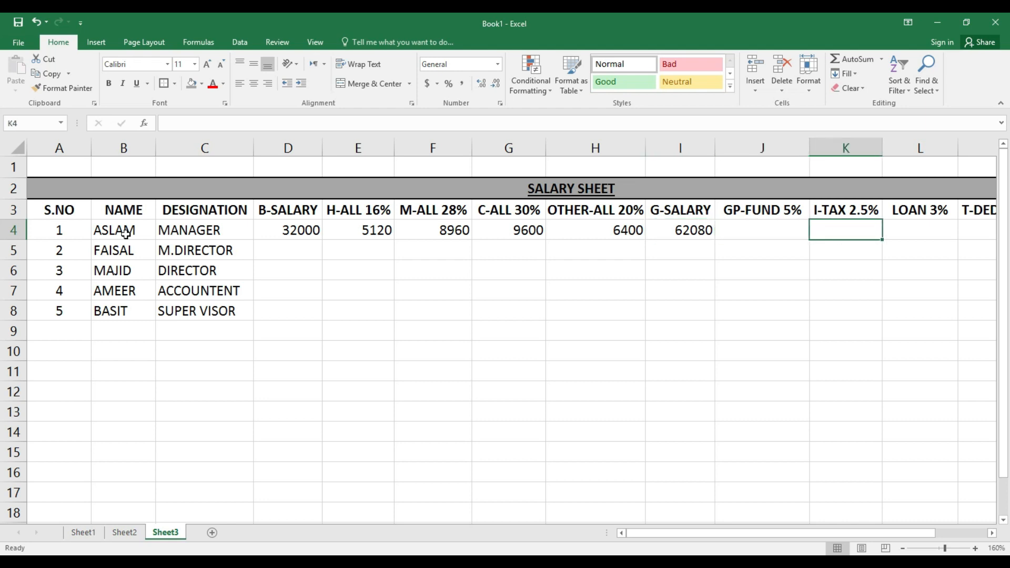
key(Left)
key(Left)
key(Left)
text(=)
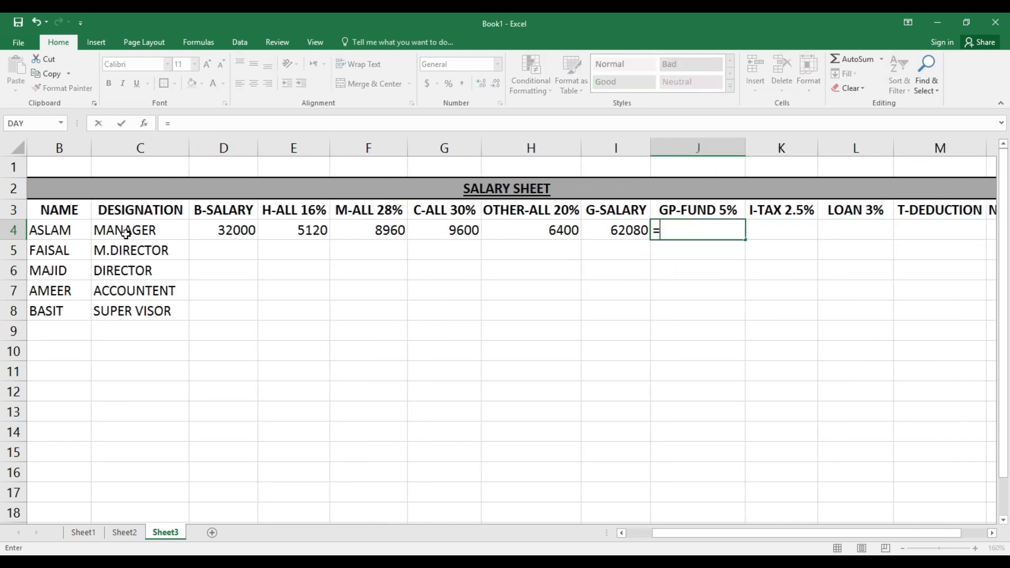
key(Left)
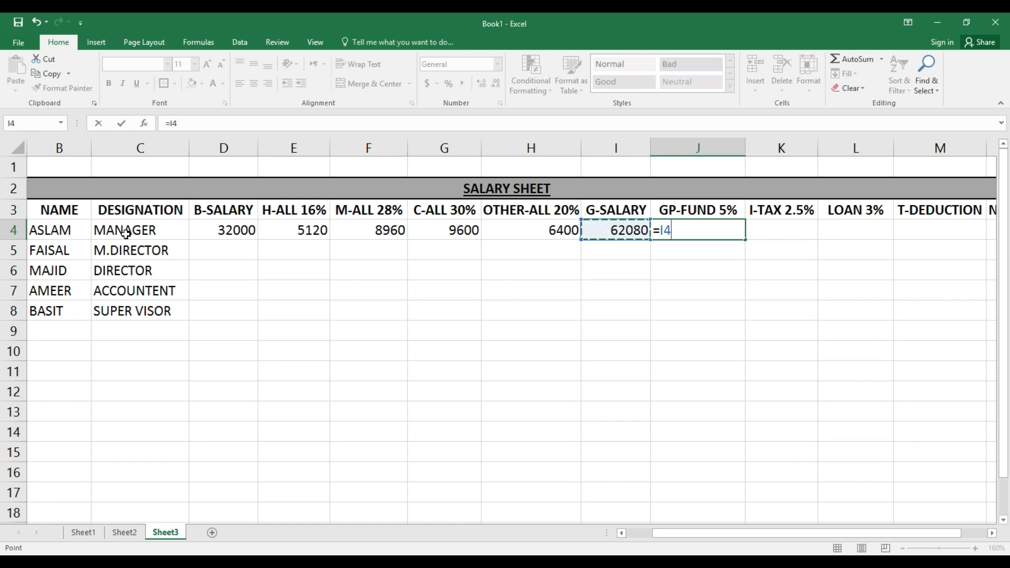
text(/100*5)
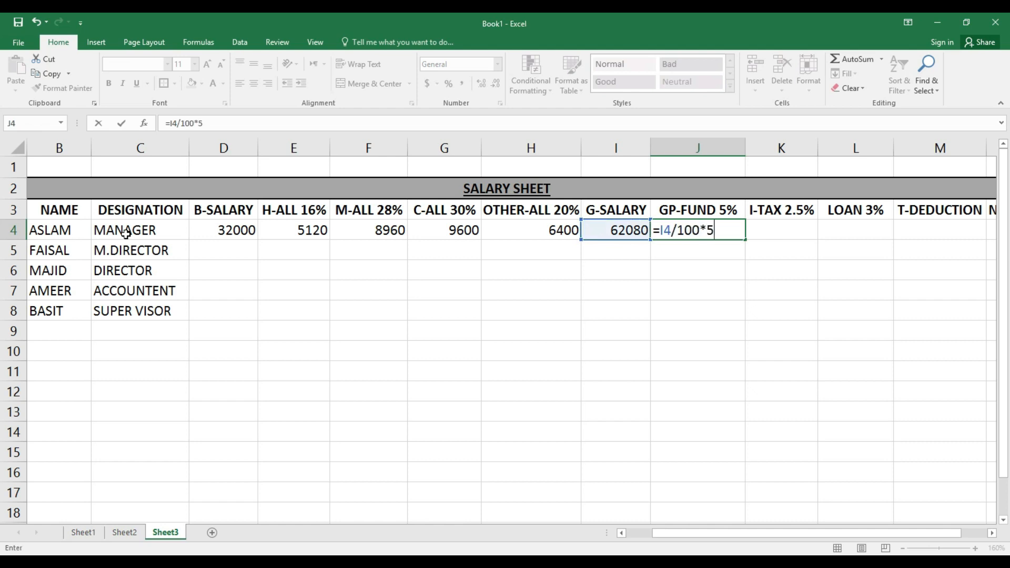
key(Tab)
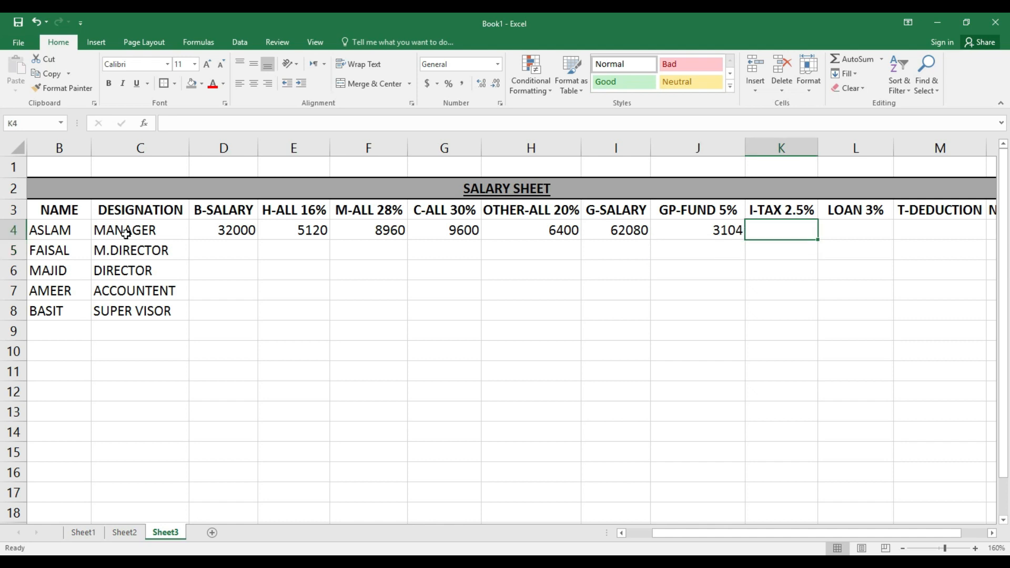
Calculate the first employee's 2.5% I-TAX deduction in K4 with the formula =I4/100*2.5
text(=)
key(Left)
key(Left)
text(/100)
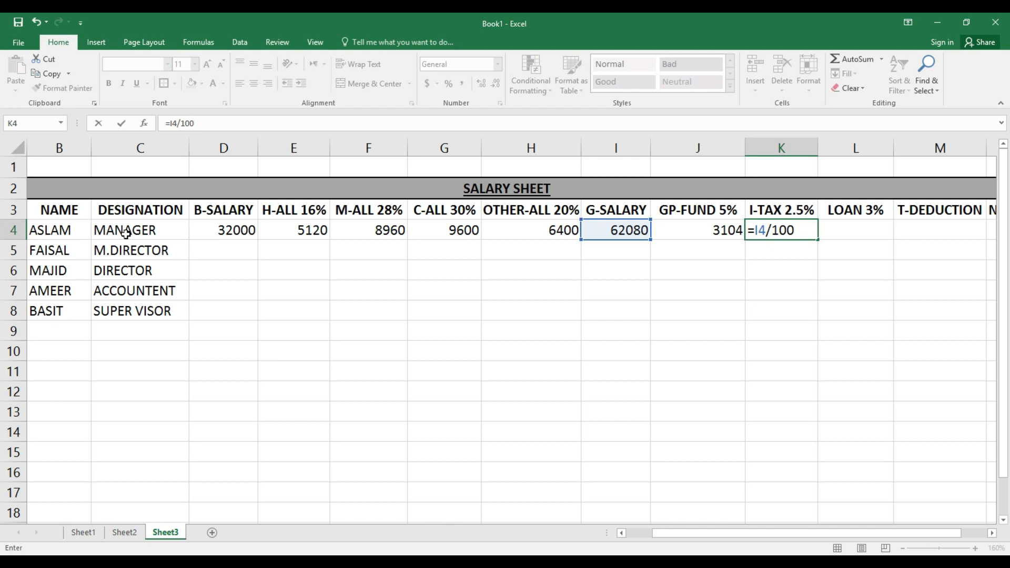
text(*2.5)
key(Return)
Calculate the first employee's 3% LOAN deduction in L4 with the formula =I4/100*3
key(Right)
key(Up)
text(=)
key(Left)
key(Left)
key(Left)
text(/100)
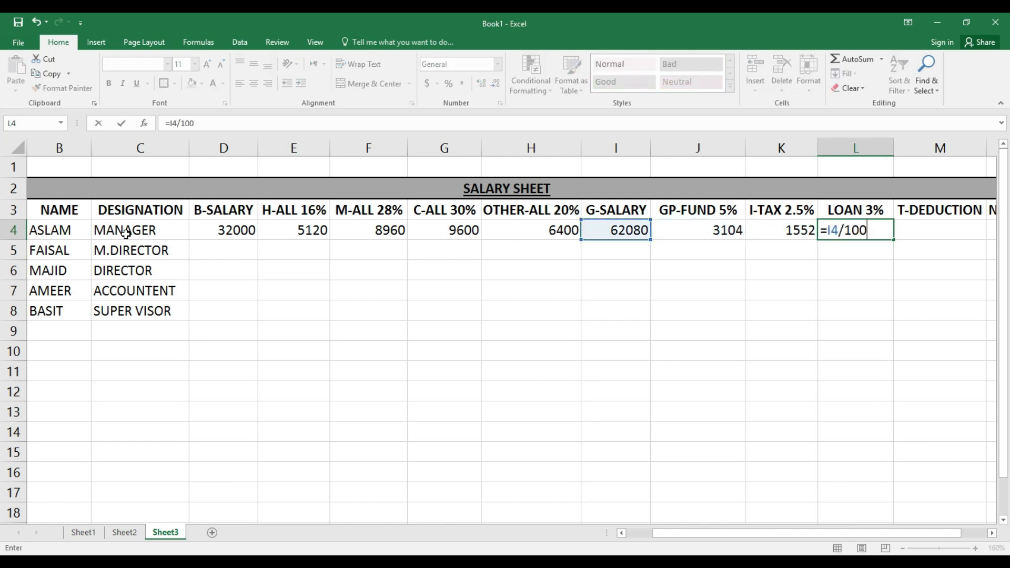
text(*)
key(Return)
Calculate the first employee's total deduction in M4 by summing J4:L4
key(Right)
key(Up)
scroll(125, 234, right, 1)
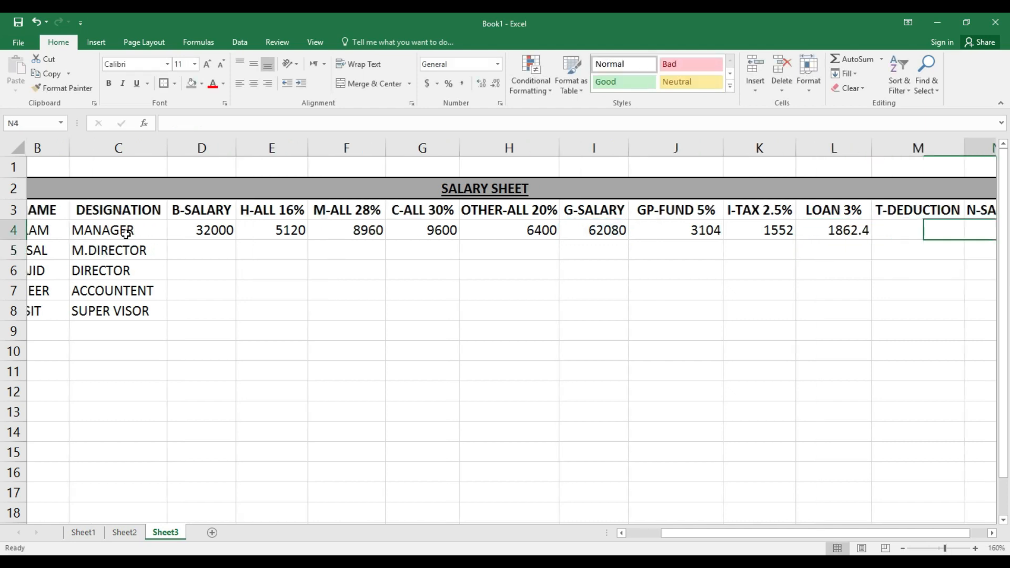
text(=)
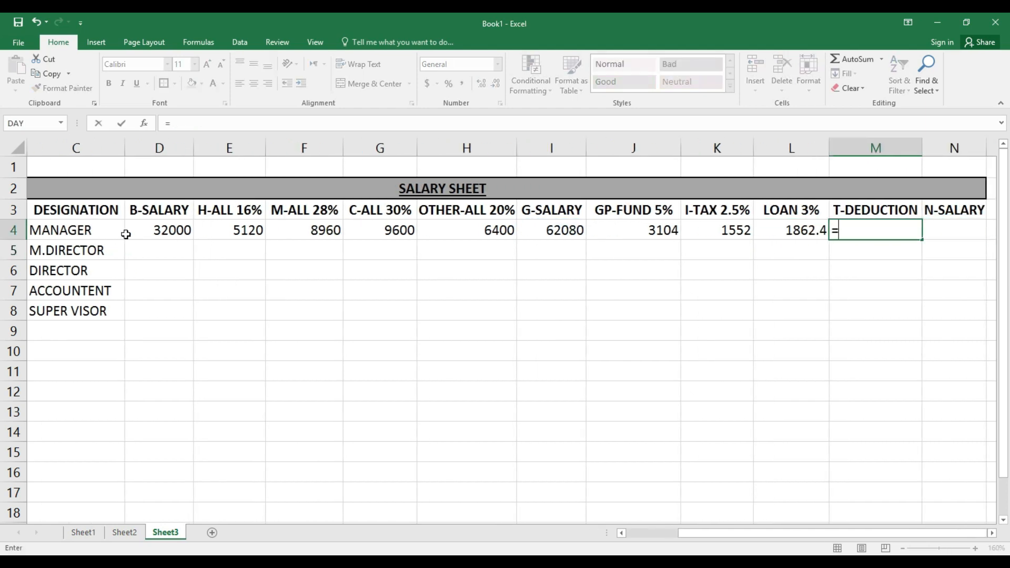
text(SUM()
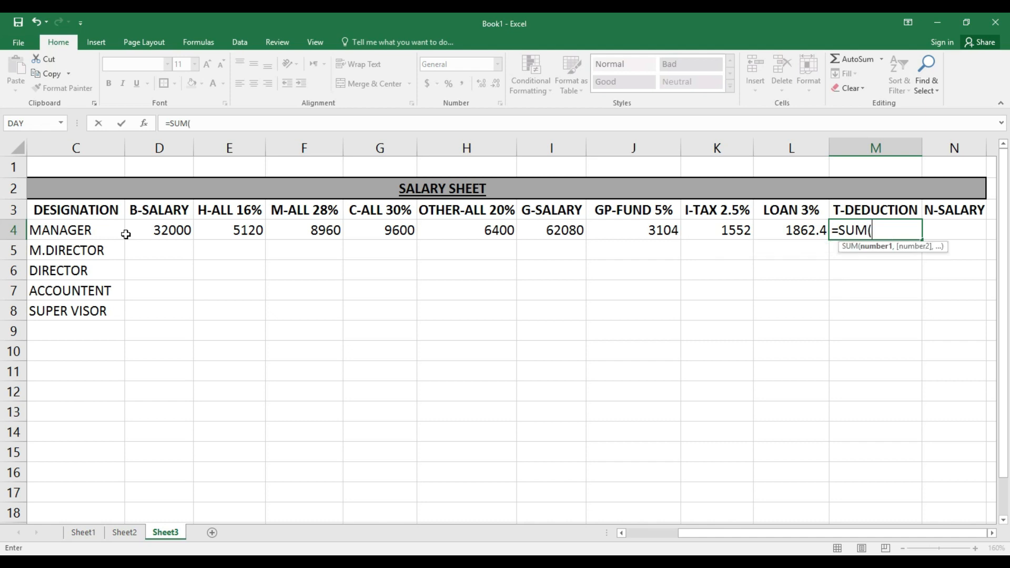
key(Left)
key(shift+Left)
key(shift+Left)
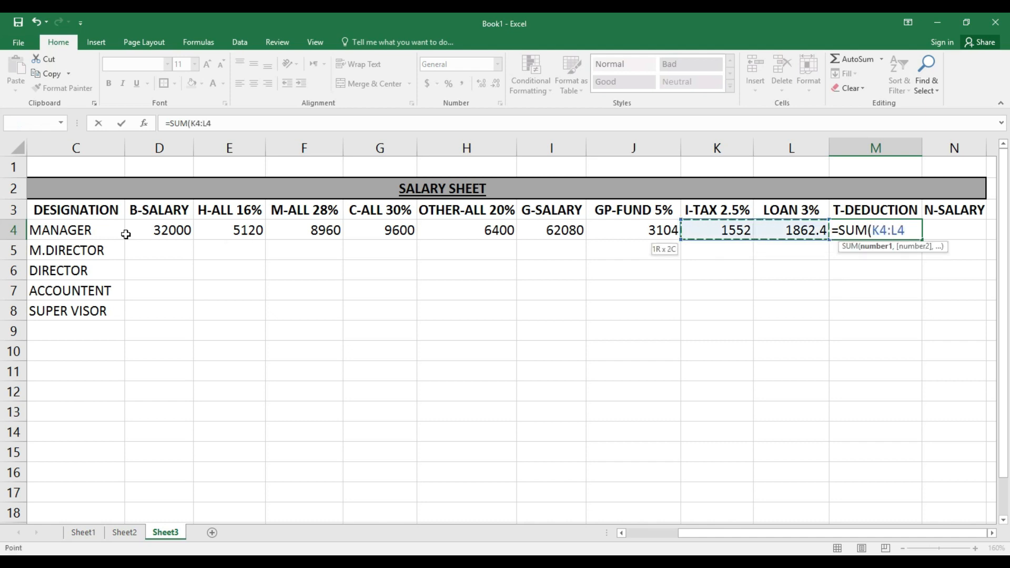
key(Return)
Calculate the first employee's net salary in N4 with the formula =I4-M4
key(Up)
key(Right)
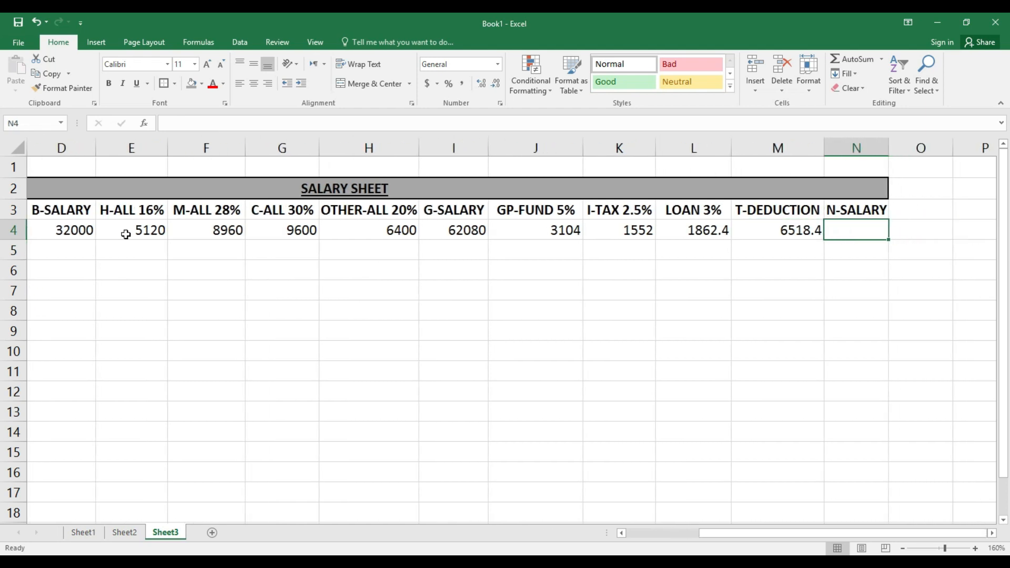
text(=)
key(Left)
key(Left)
key(Left)
key(Left)
key(Left)
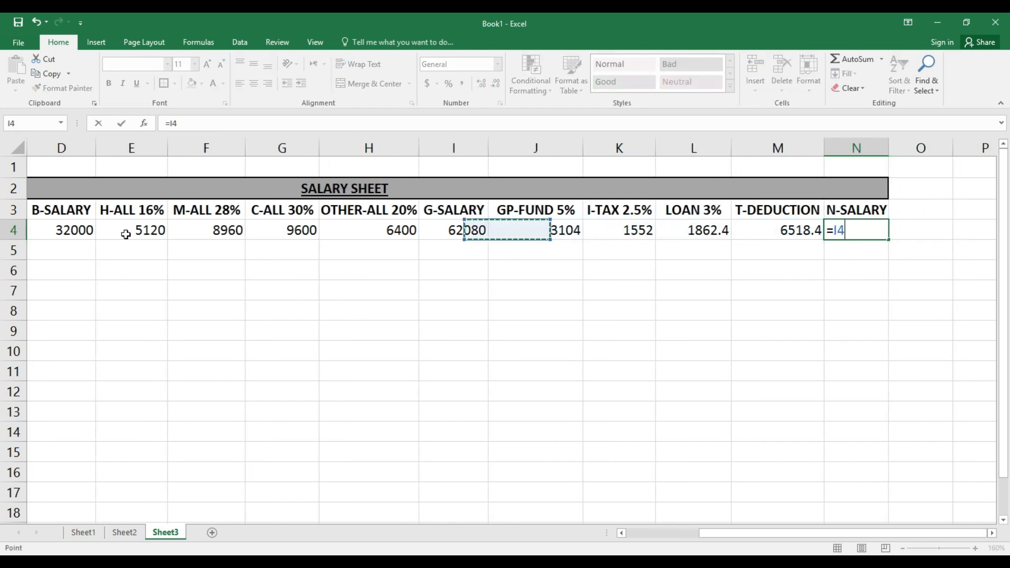
text(-)
key(Left)
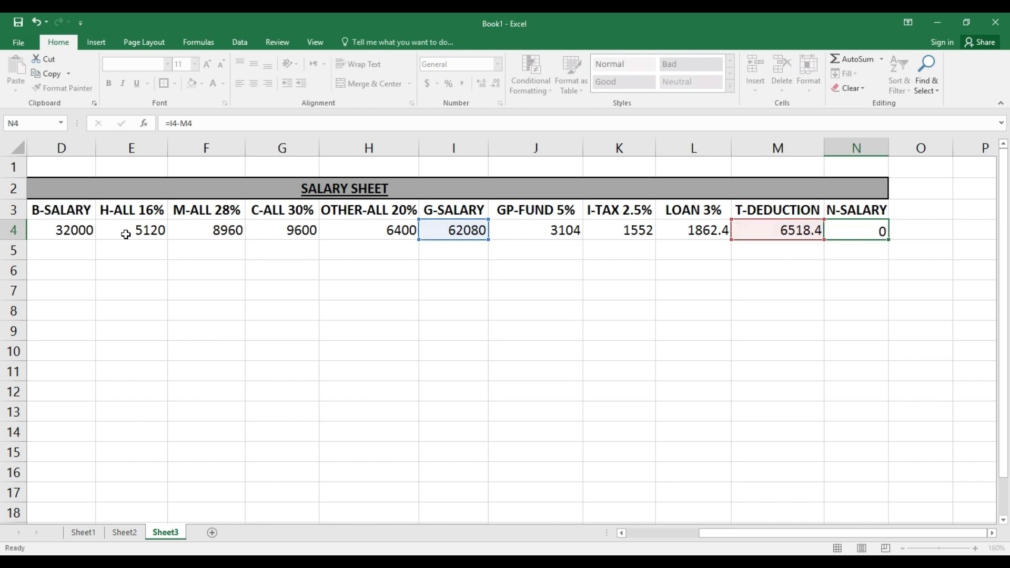
key(Return)
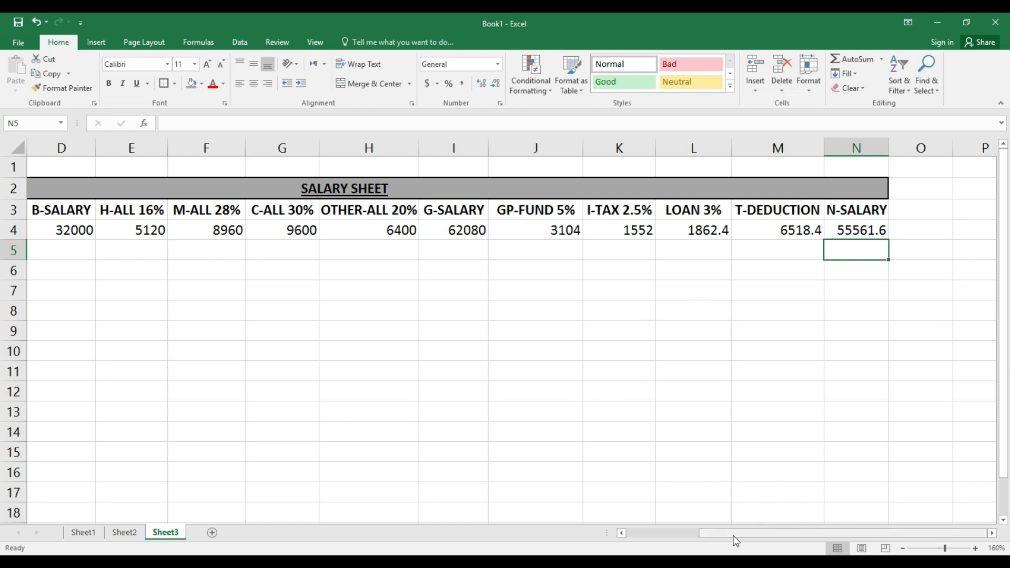
Enter 31500 as the second employee's basic salary in D5
drag(732, 535, 643, 530)
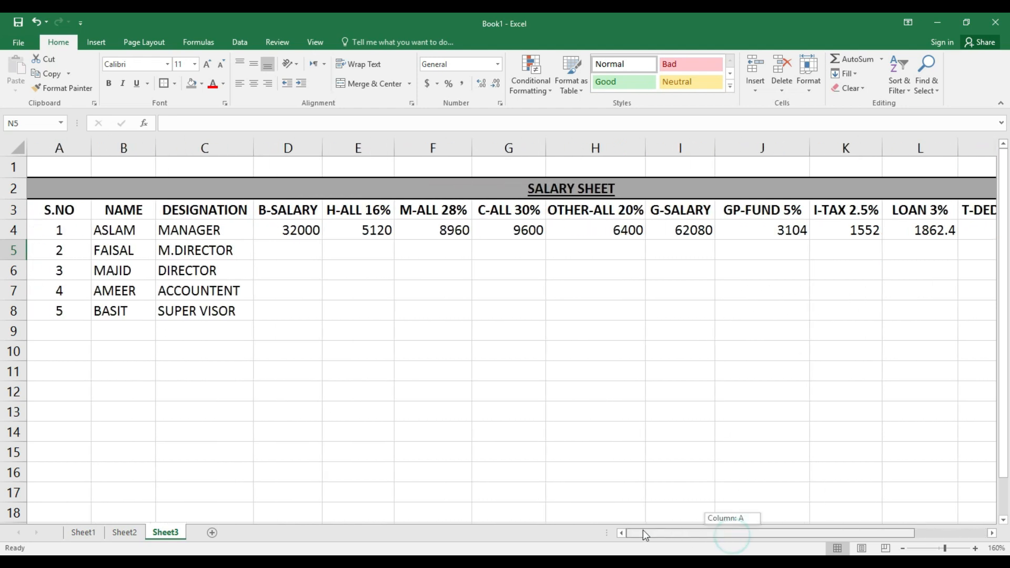
click(308, 245)
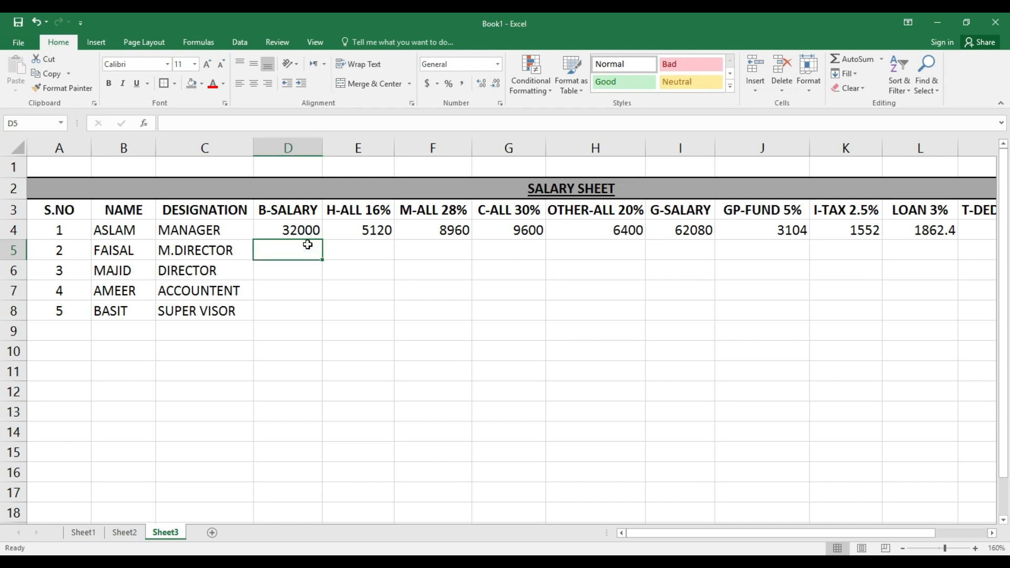
text(31500)
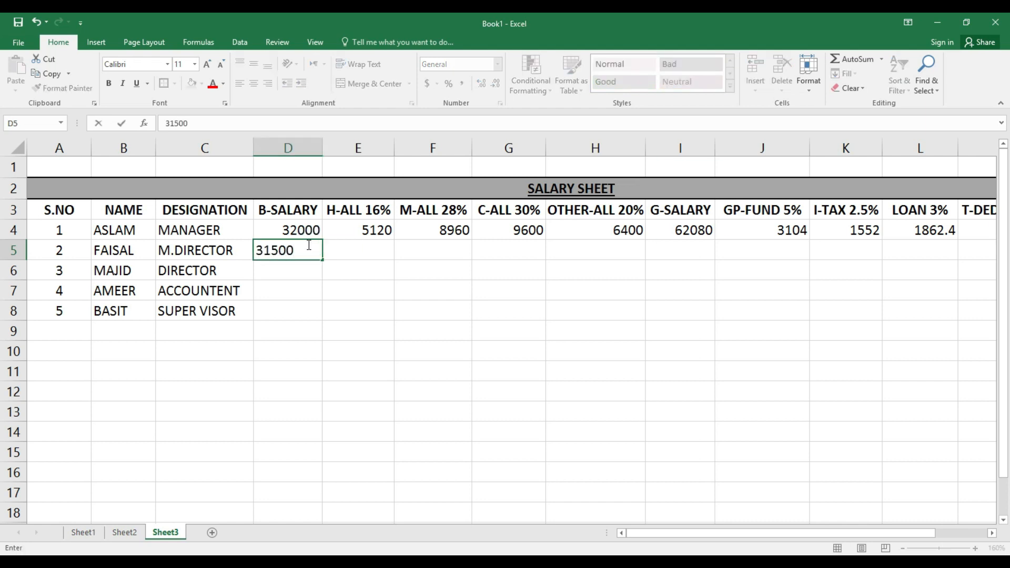
key(Tab)
Calculate the second employee's 16% H-ALL allowance in E5 with the formula =D5/100*16
text(=)
key(Left)
key(Left)
key(Right)
text(/100)
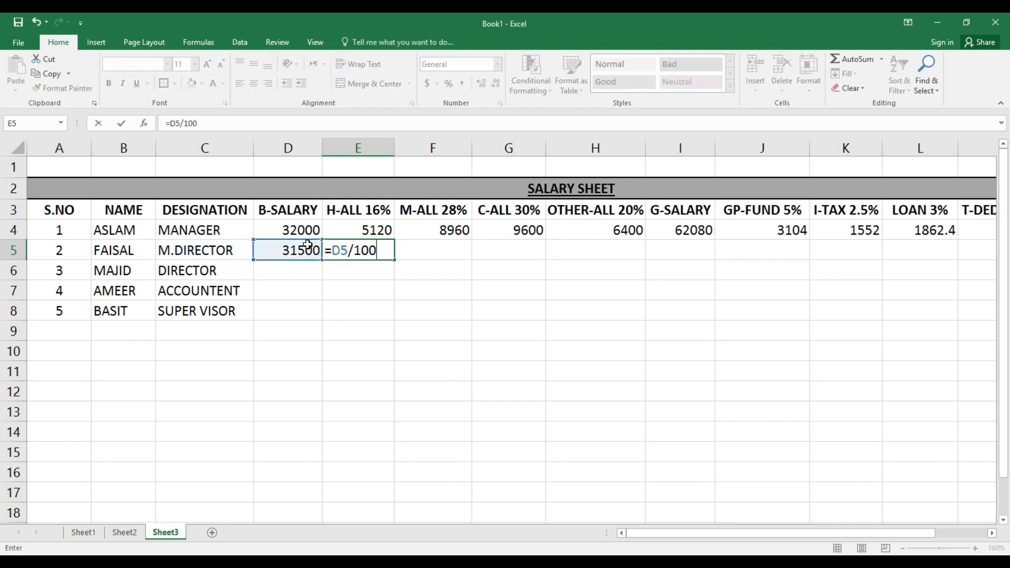
text(*16)
key(Return)
Calculate the second employee's 28% M-ALL allowance in F5 with the formula =D5/100*28
key(Right)
key(Up)
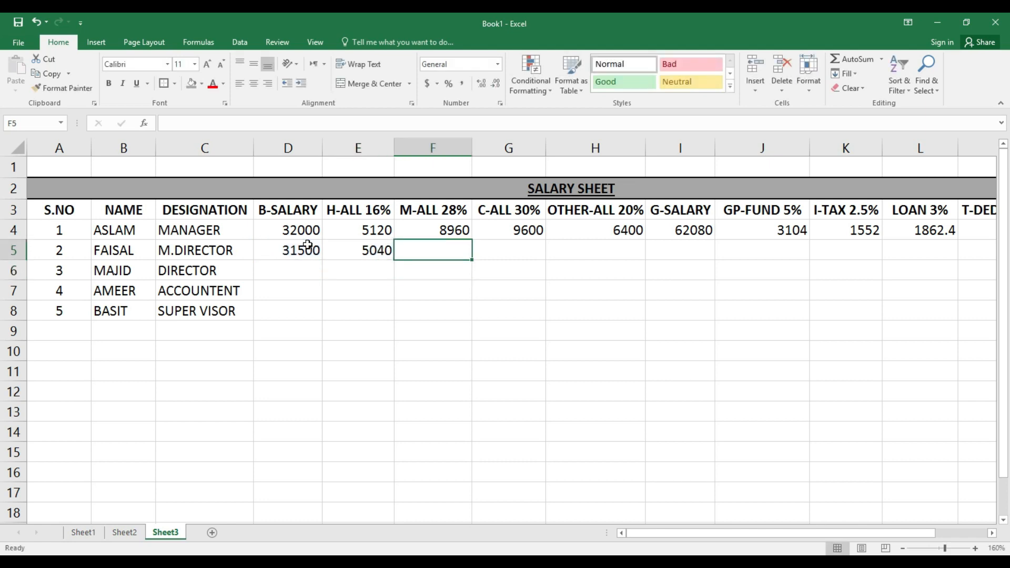
text(=)
click(308, 246)
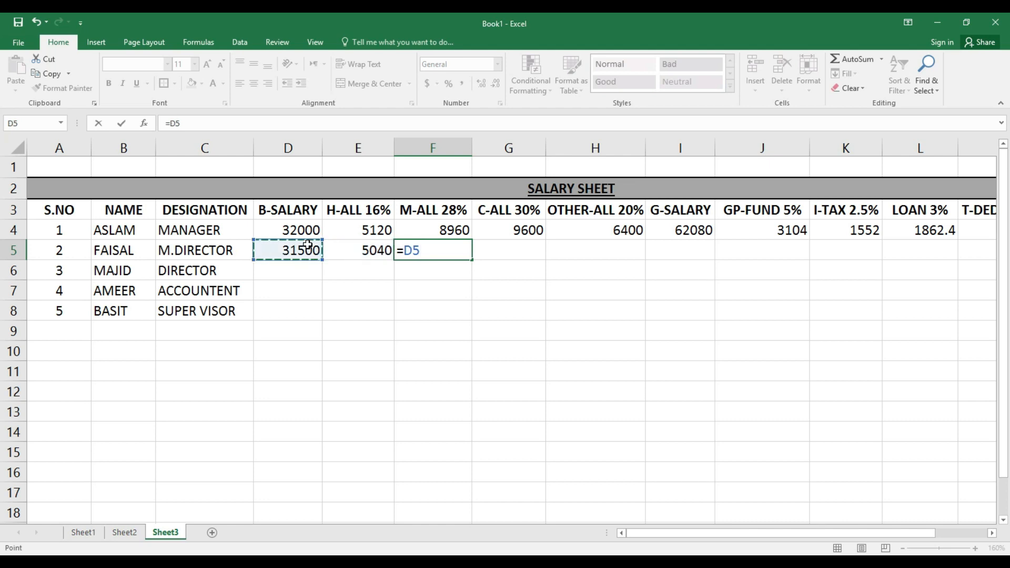
text(/100)
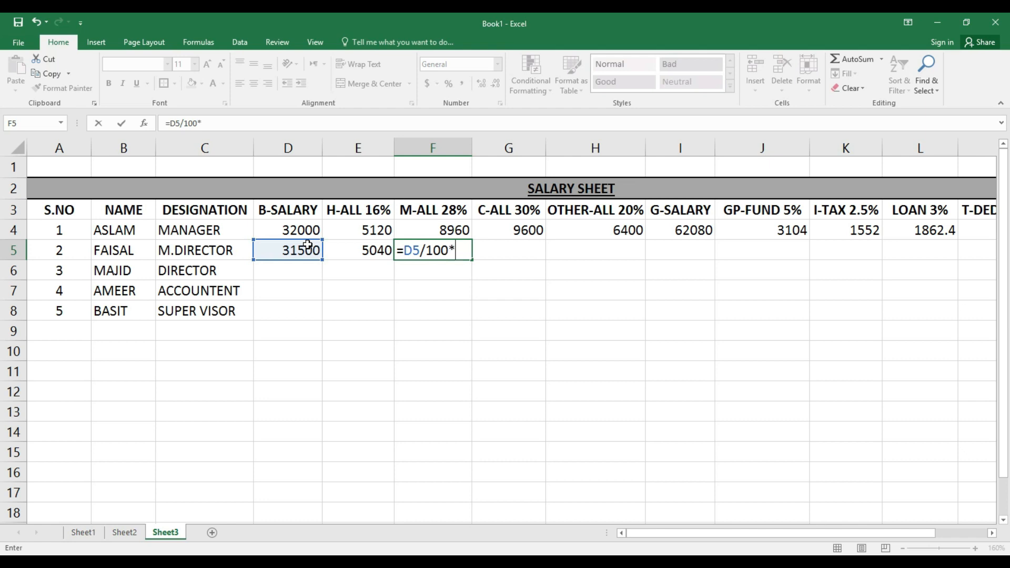
text(*28)
key(Return)
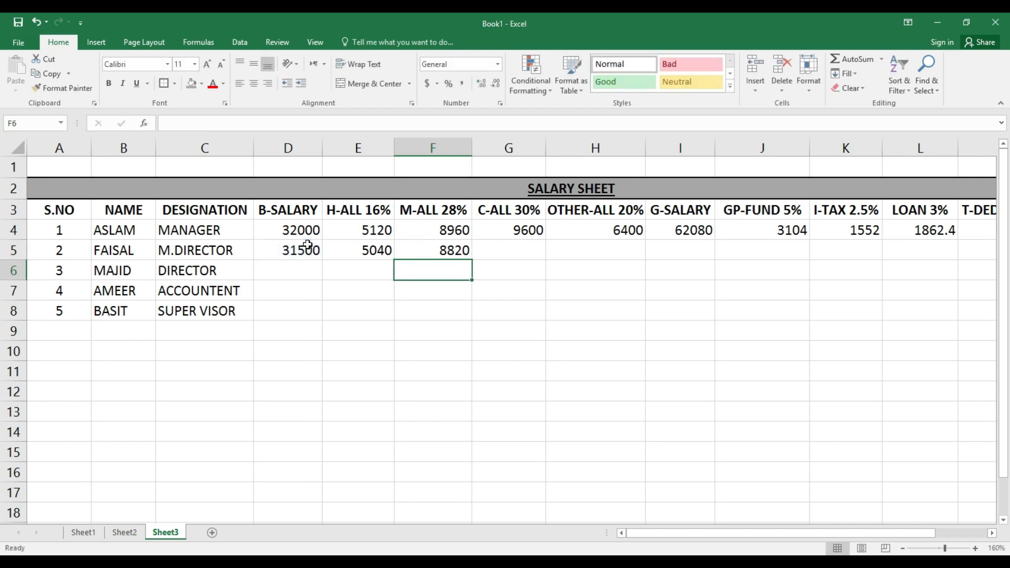
Calculate the second employee's 30% C-ALL allowance in G5 with the formula =D5/100*30
key(Right)
key(Up)
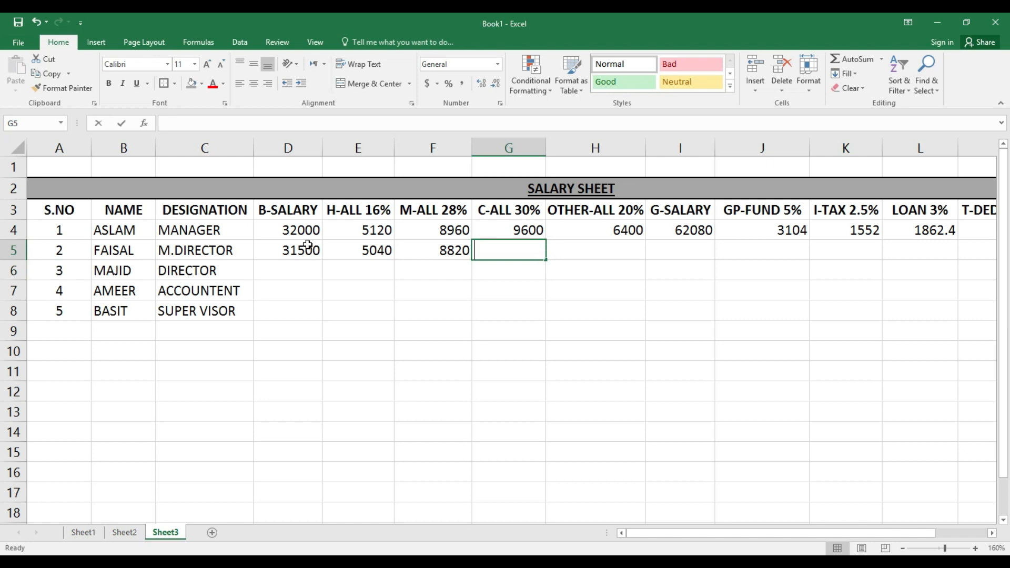
text(=)
key(Left)
key(Left)
key(Left)
text(/100)
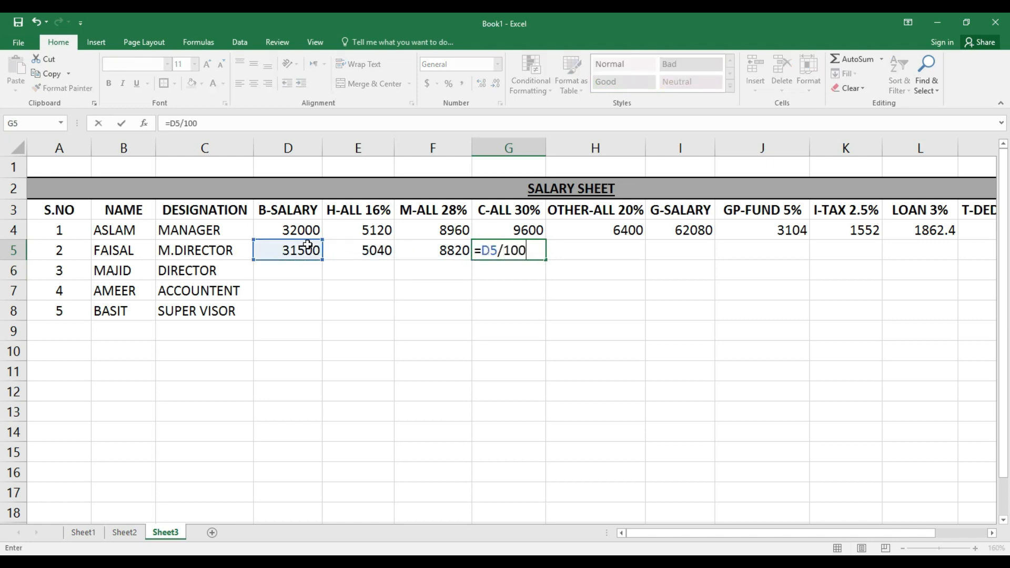
text(*30)
key(Return)
Calculate the second employee's OTHER-ALL 20% allowance in H5 with the formula =D5/100*20
key(Right)
key(Up)
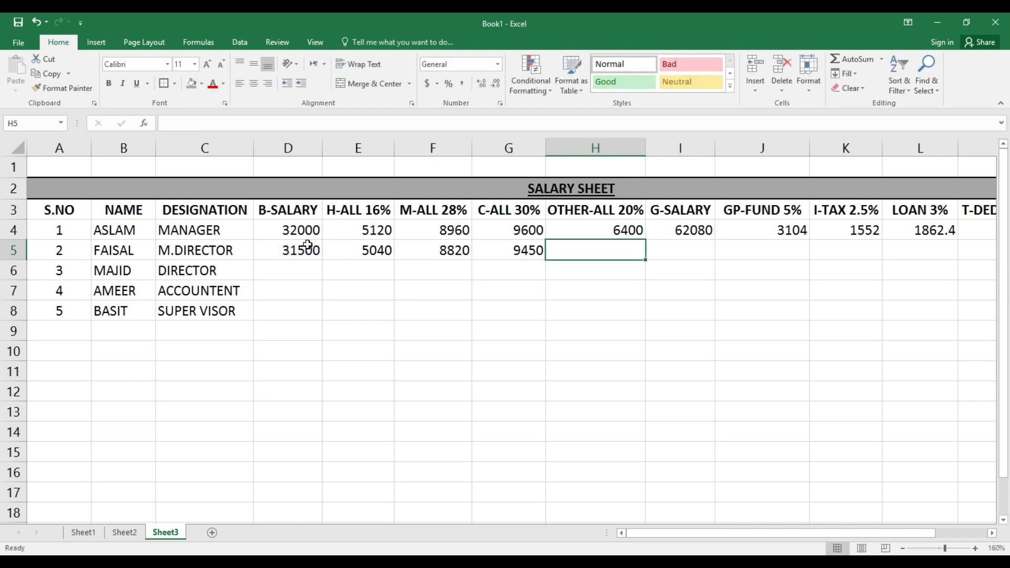
text(=)
key(Left)
key(Left)
key(Left)
key(Left)
text(/100*20)
key(Return)
Calculate the second employee's gross salary in I5 with the formula =SUM(D5:H5)
key(Right)
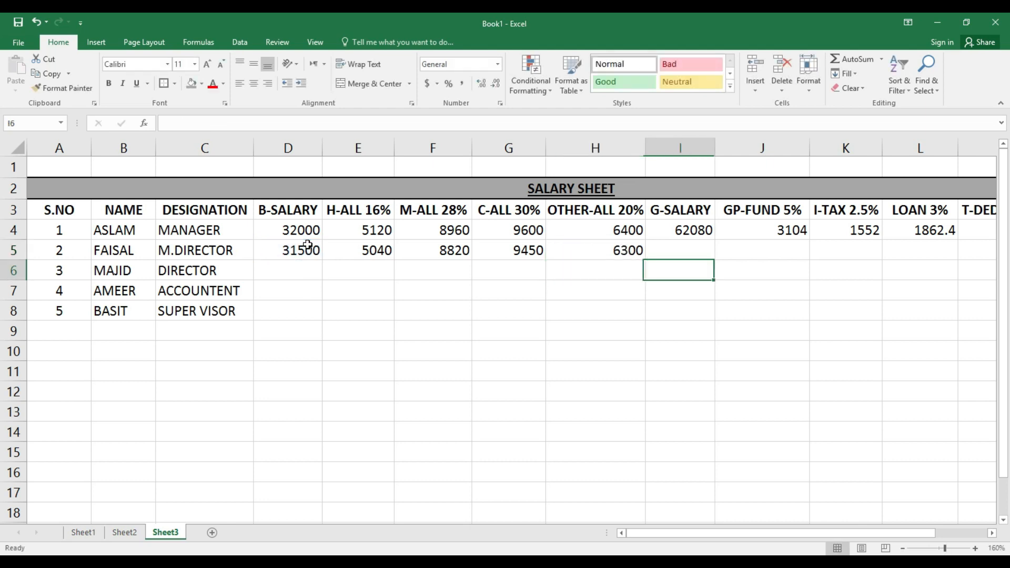
key(Up)
text(=SU)
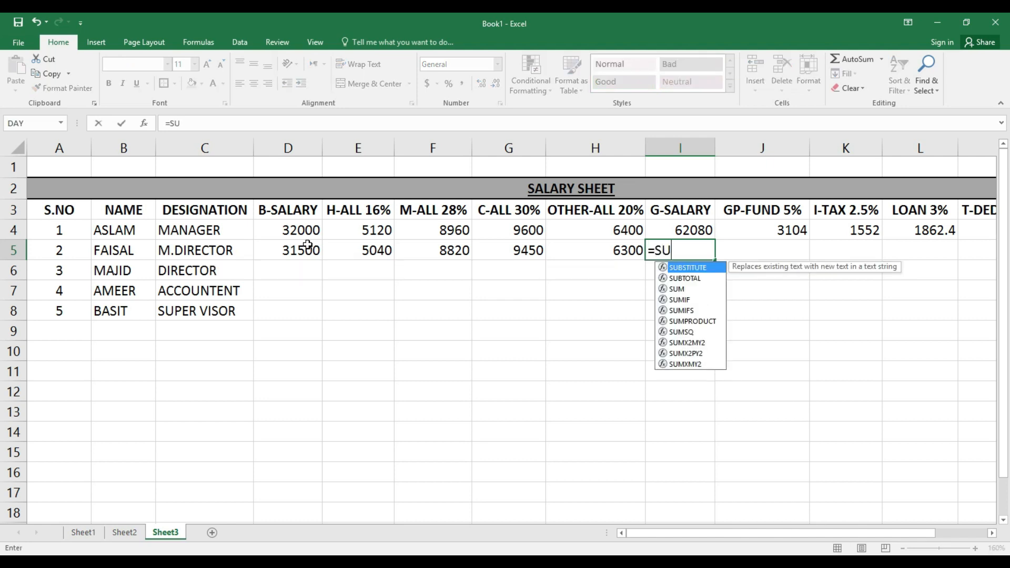
text(M()
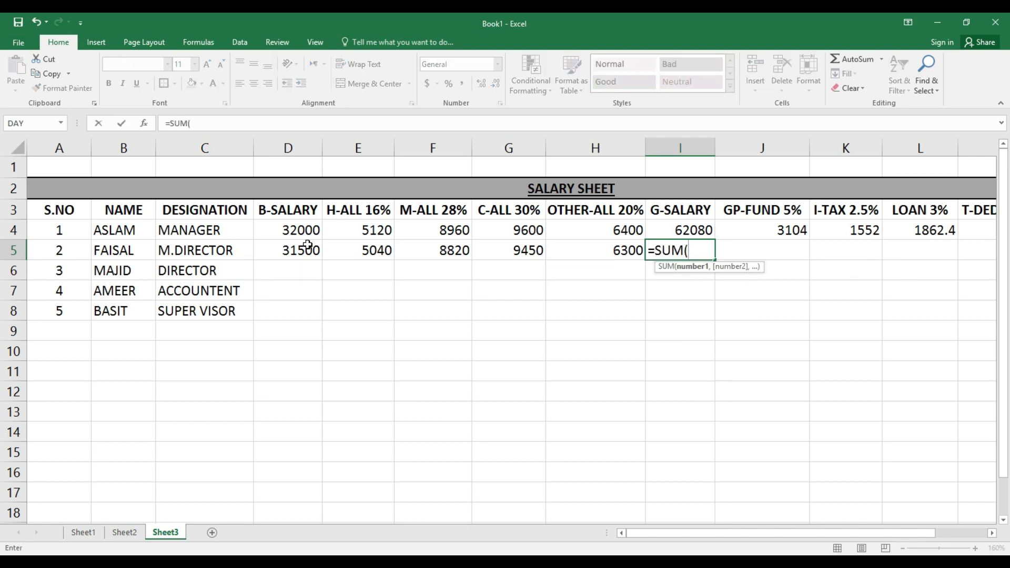
key(Left)
key(shift+Left)
key(shift+Left)
key(shift+Left)
key(shift+Left)
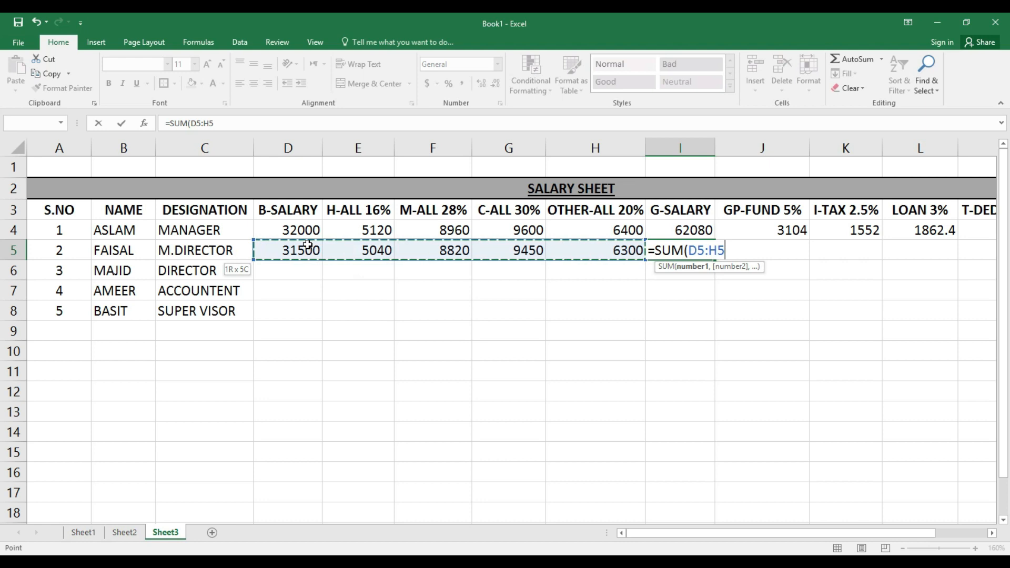
key(Return)
Calculate the second employee's 5% GP-FUND deduction in J5 with the formula =I5/100*5
key(Right)
key(Right)
key(Right)
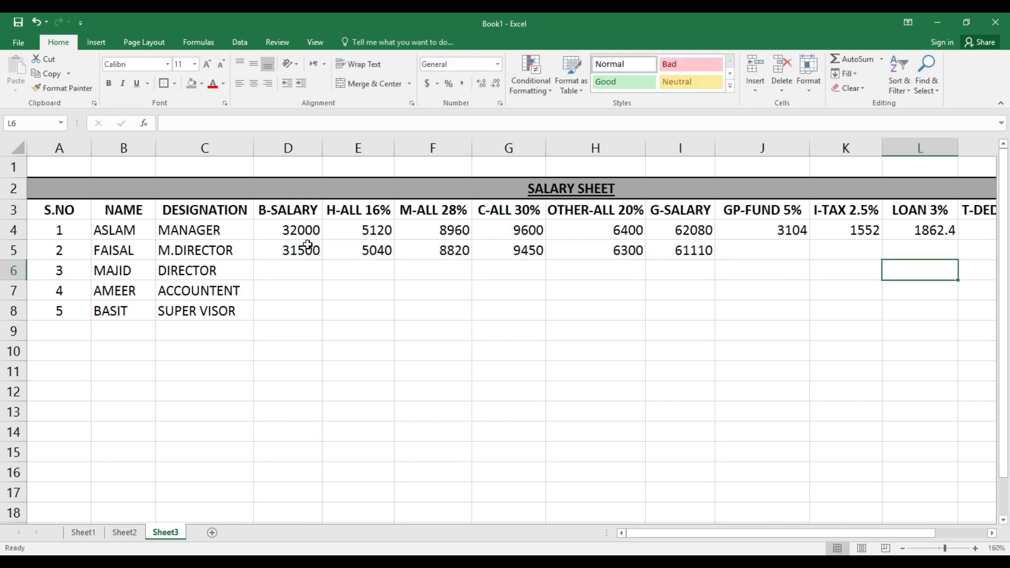
key(Left)
key(Left)
key(Up)
text(=)
key(Left)
text(/100)
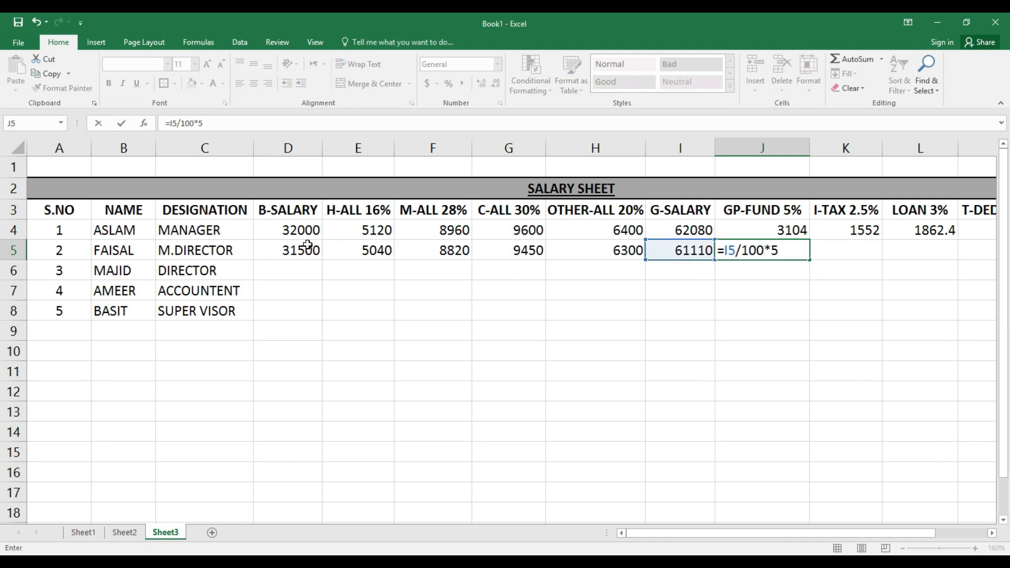
key(Return)
Calculate the second employee's 2.5% I-TAX deduction in K5 with the formula =I5/100*2.5
key(Right)
key(Right)
key(Right)
key(Right)
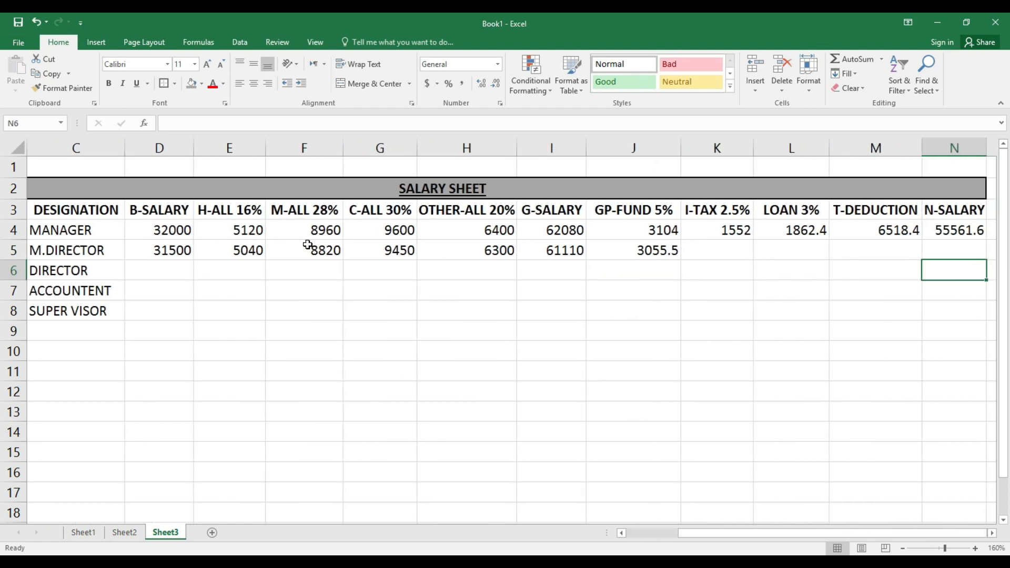
key(Left)
key(Left)
key(Left)
key(Up)
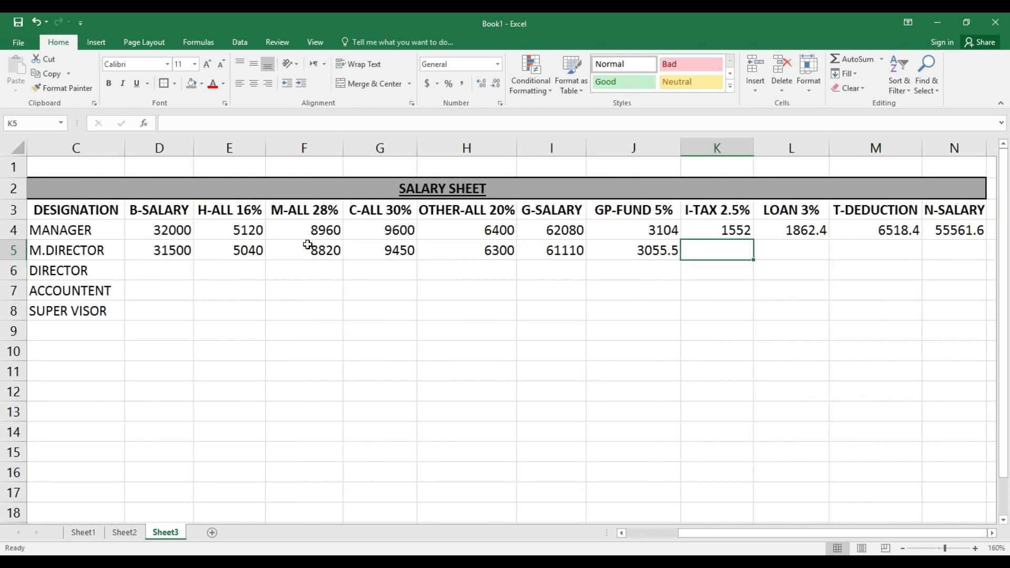
text(=)
key(Left)
key(Left)
text(/100)
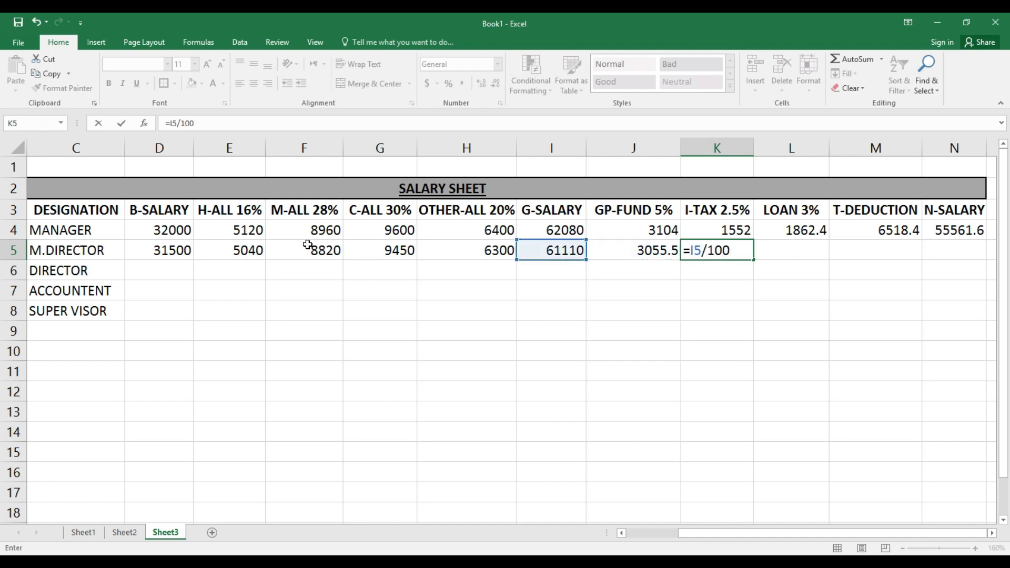
text(*2.5)
key(Return)
Calculate the second employee's 3% LOAN deduction in L5 with the formula =I5/100*3
key(Right)
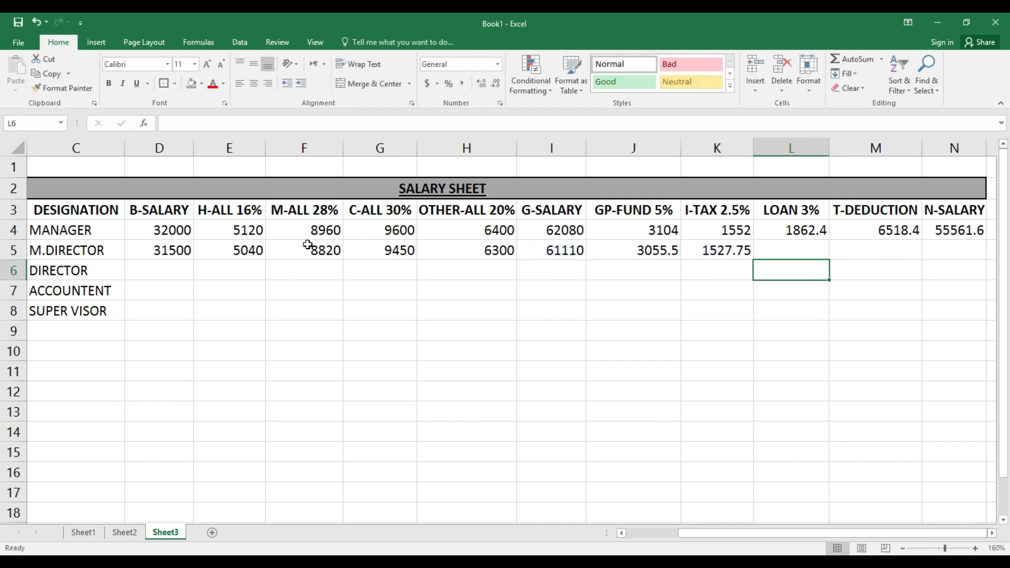
key(Up)
text(=)
key(Left)
key(Left)
key(Left)
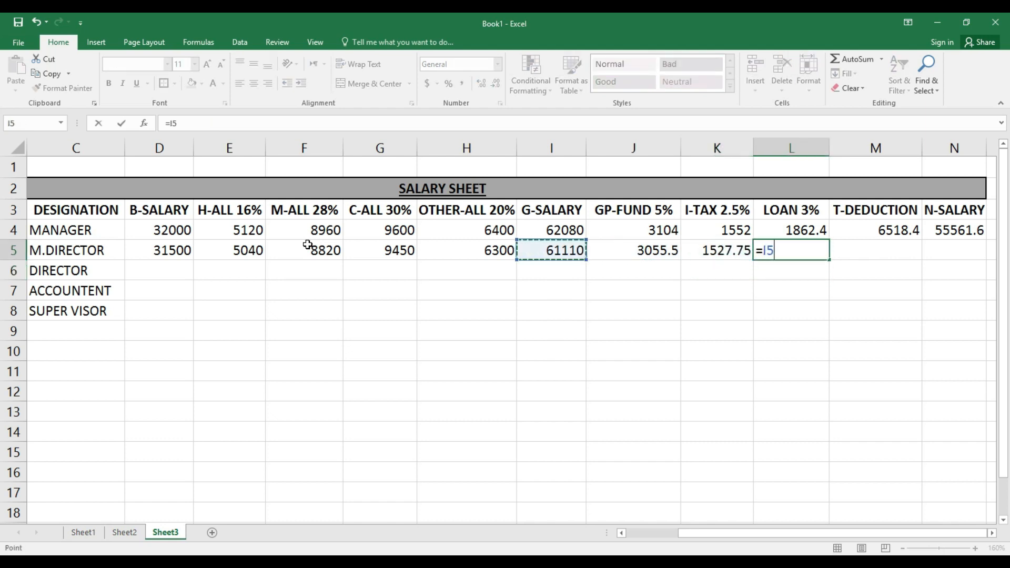
text(/100)
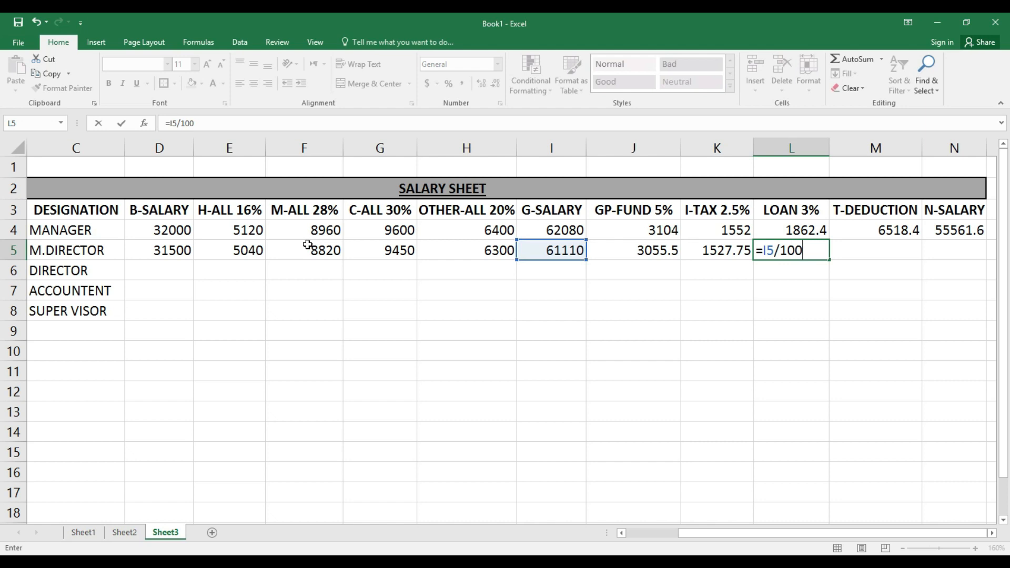
text(*3)
key(Return)
Total the second employee's deductions in M5 by summing J5:L5
key(Right)
key(Up)
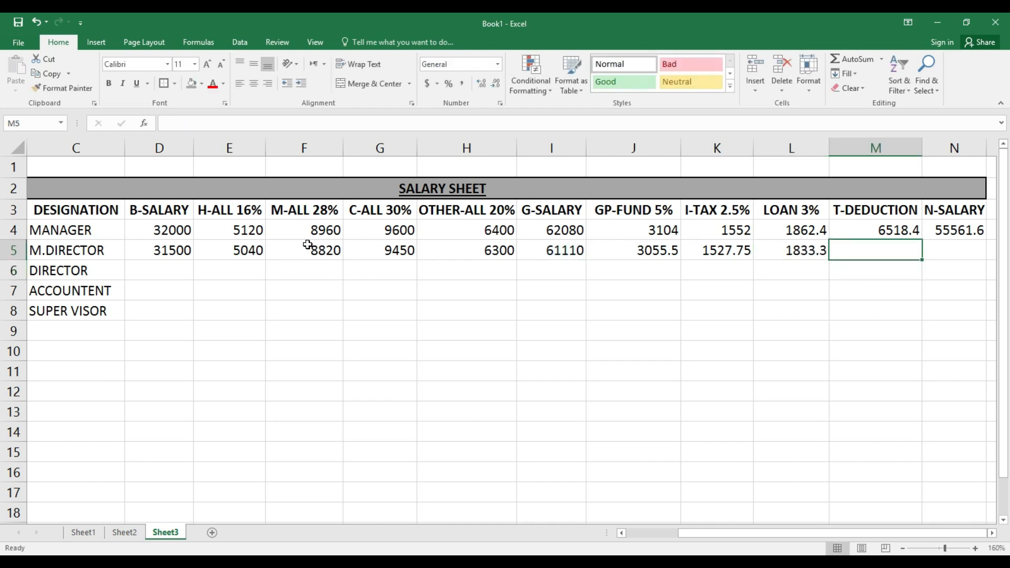
text(=SUM)
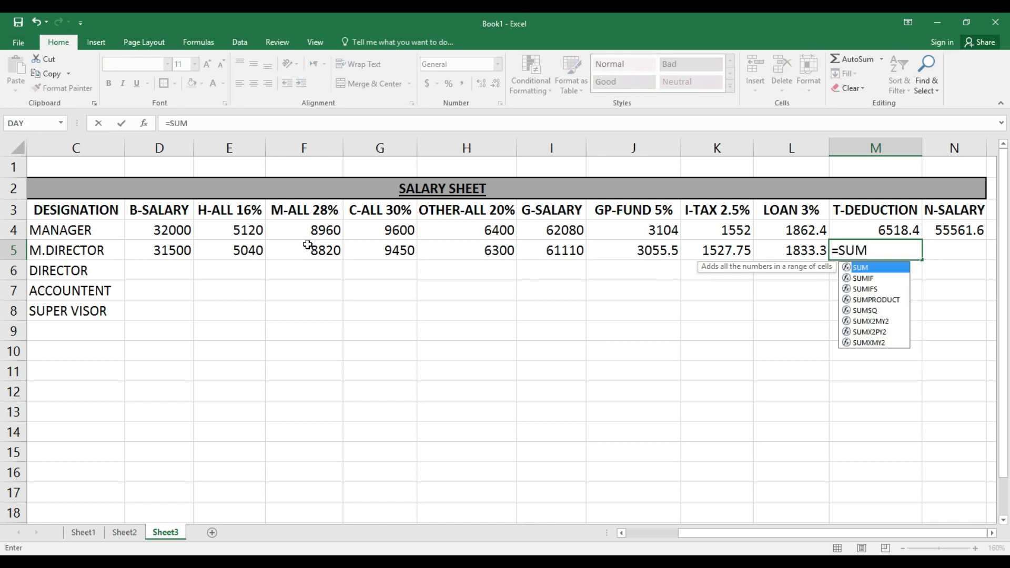
text(()
key(Left)
key(shift+Left)
key(shift+Left)
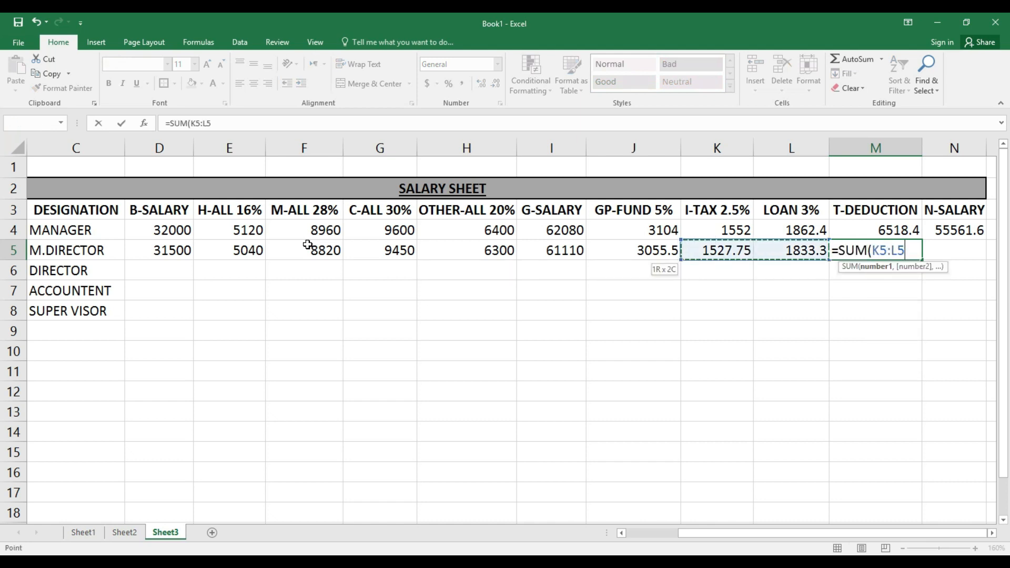
key(Return)
Calculate the second employee's net salary in N5 with the formula =I5-M5
key(Right)
key(Right)
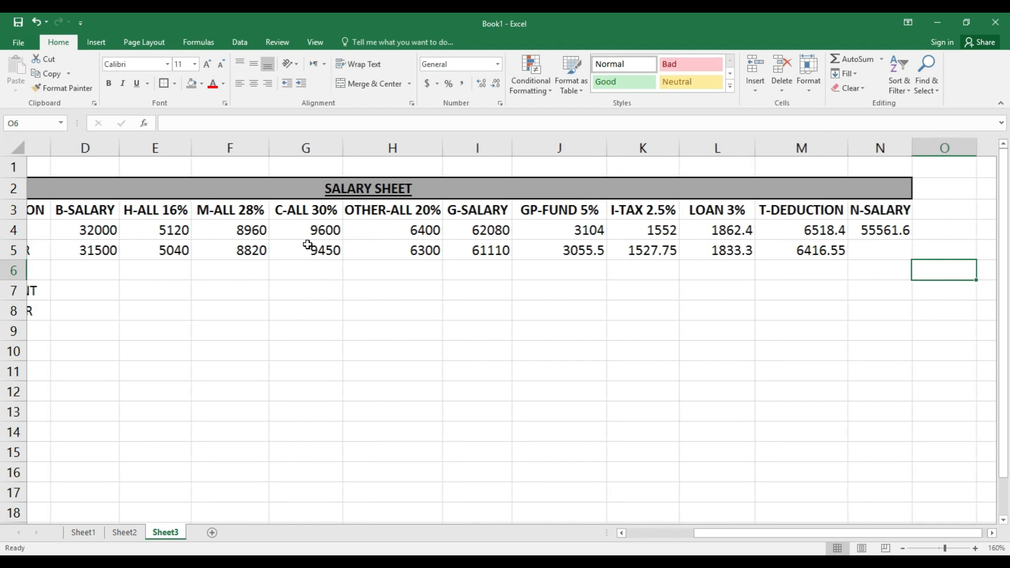
key(Up)
key(Left)
text(=)
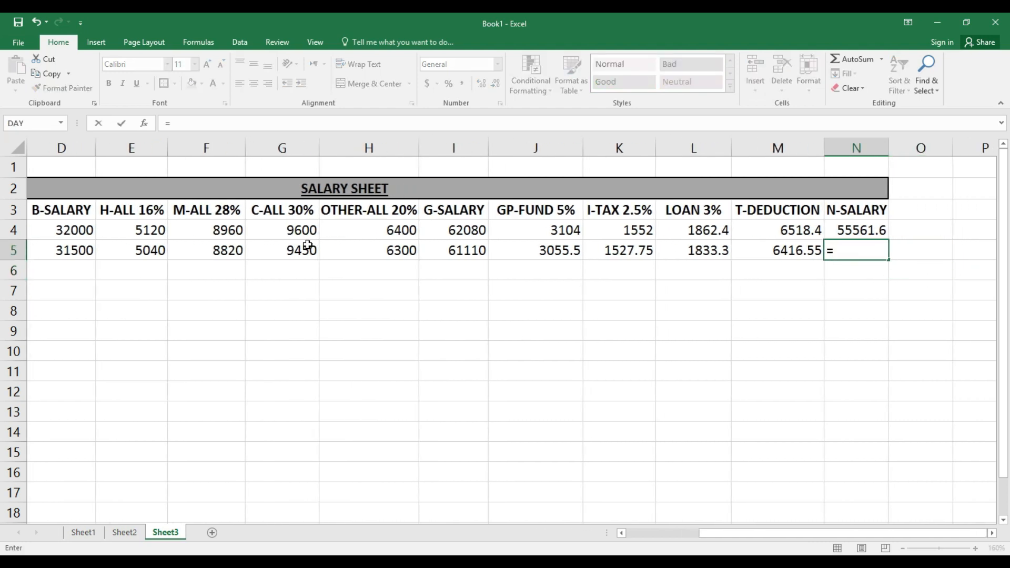
key(Left)
key(Left)
key(Left)
key(Left)
key(Left)
text(-)
key(Left)
key(Return)
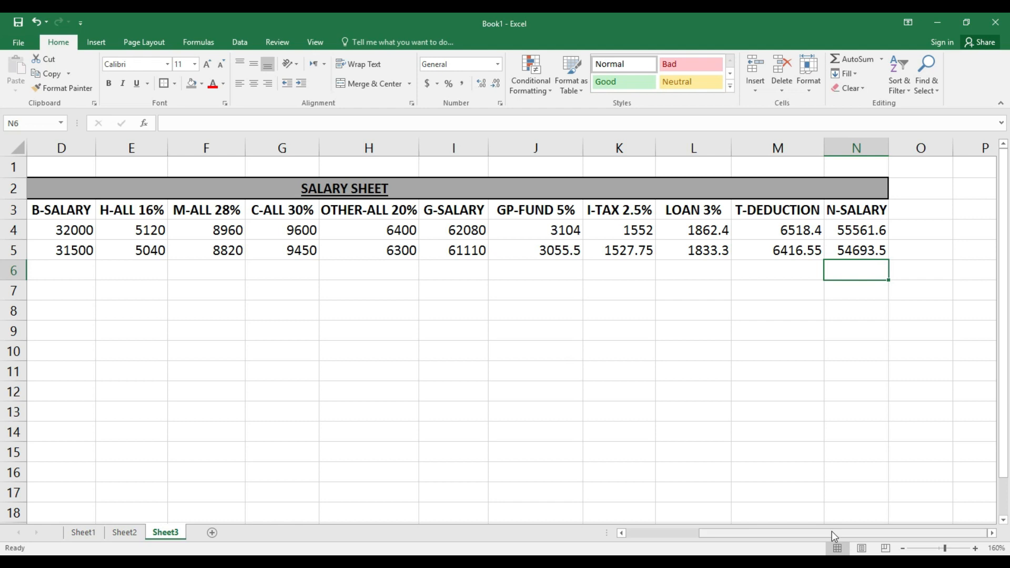
Enter the basic salaries 29000, 16000 and 14500 for the remaining three employees in D6 to D8
drag(832, 531, 677, 534)
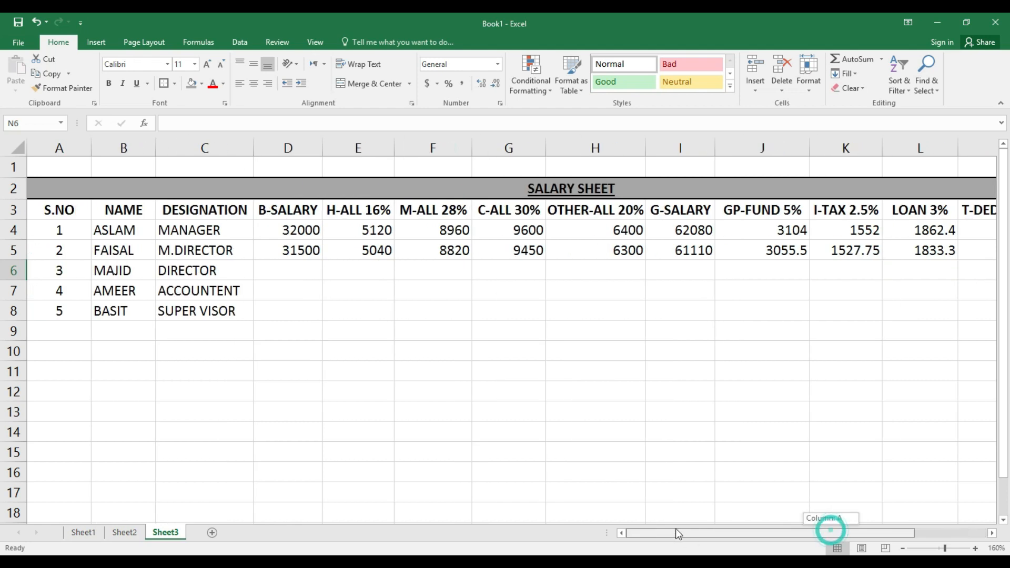
click(309, 263)
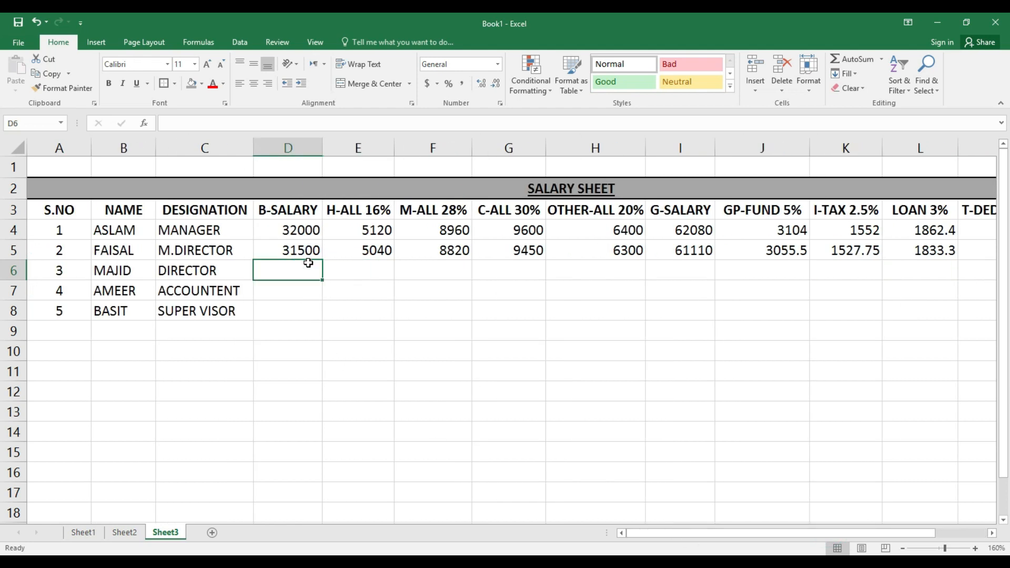
text(28)
key(BackSpace)
text(9)
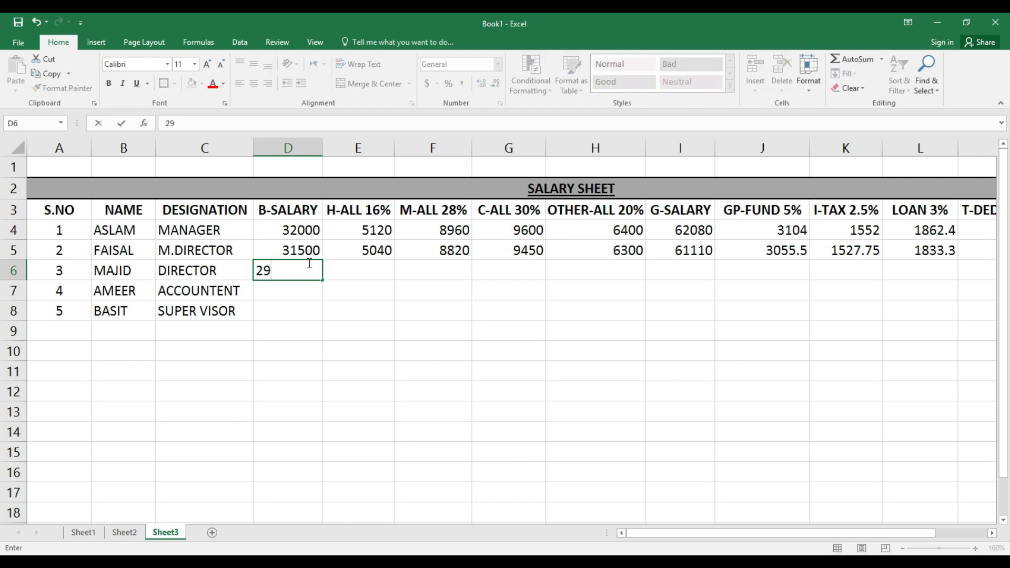
text(000)
key(Return)
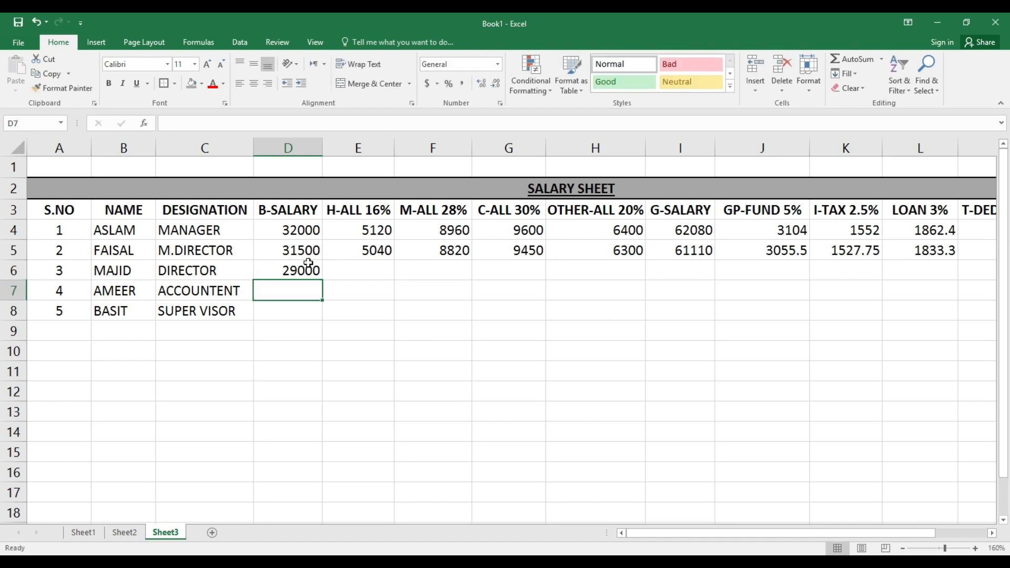
text(16000)
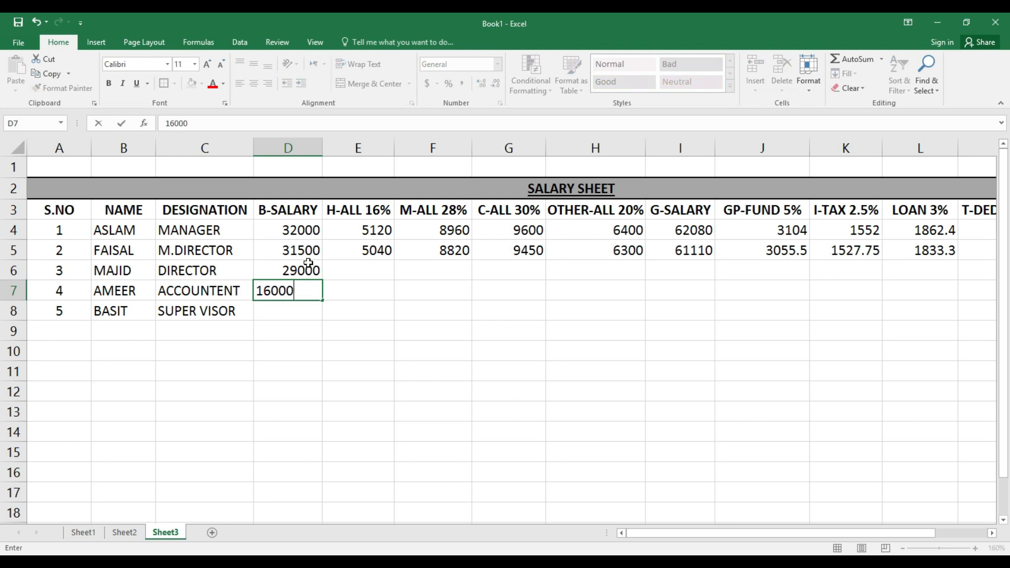
key(Return)
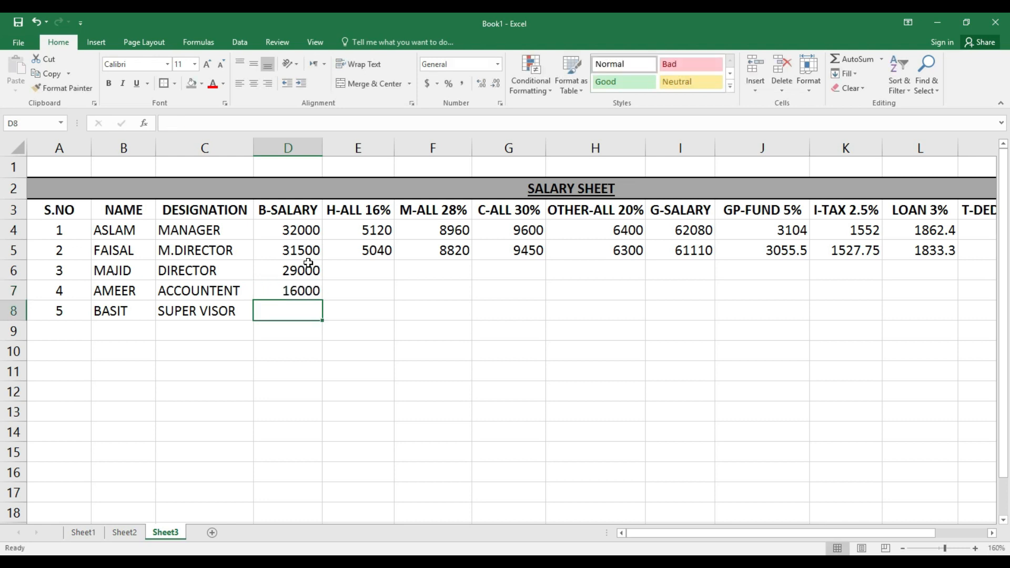
text(14500)
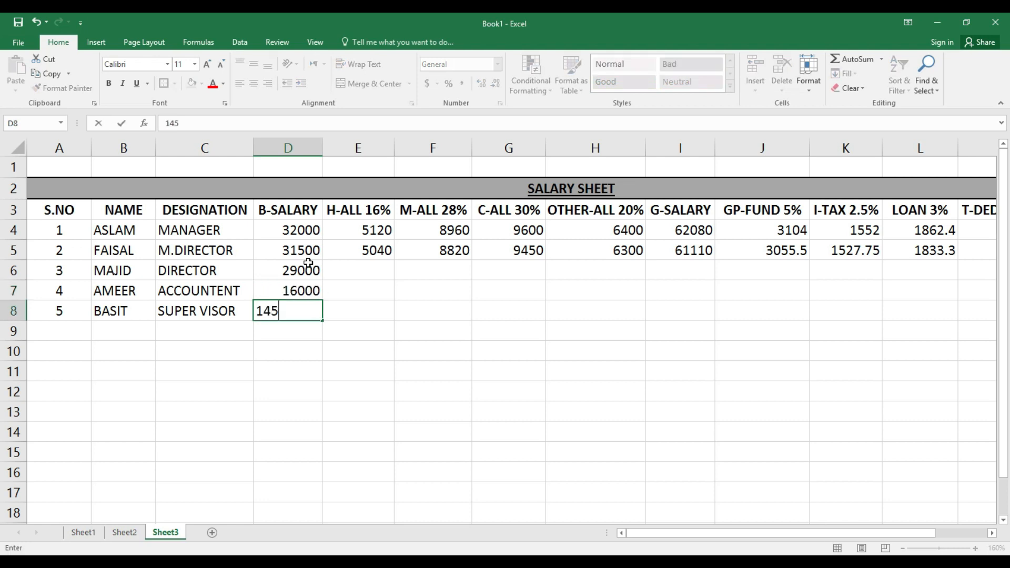
key(Tab)
Fill the four allowance formulas from E5, F5, G5 and H5 down to row 8
key(Up)
key(Up)
key(Up)
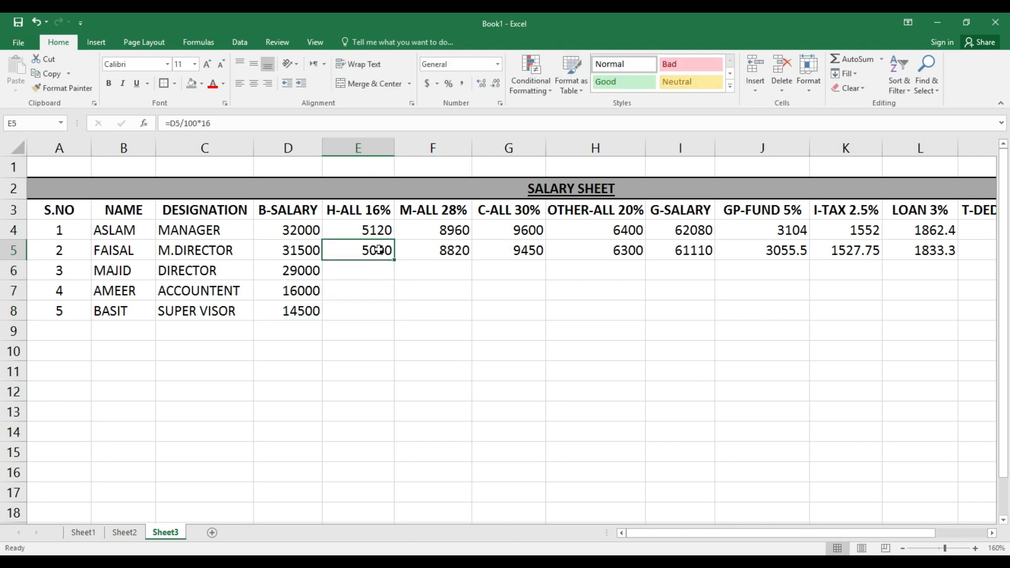
drag(397, 259, 395, 321)
click(436, 247)
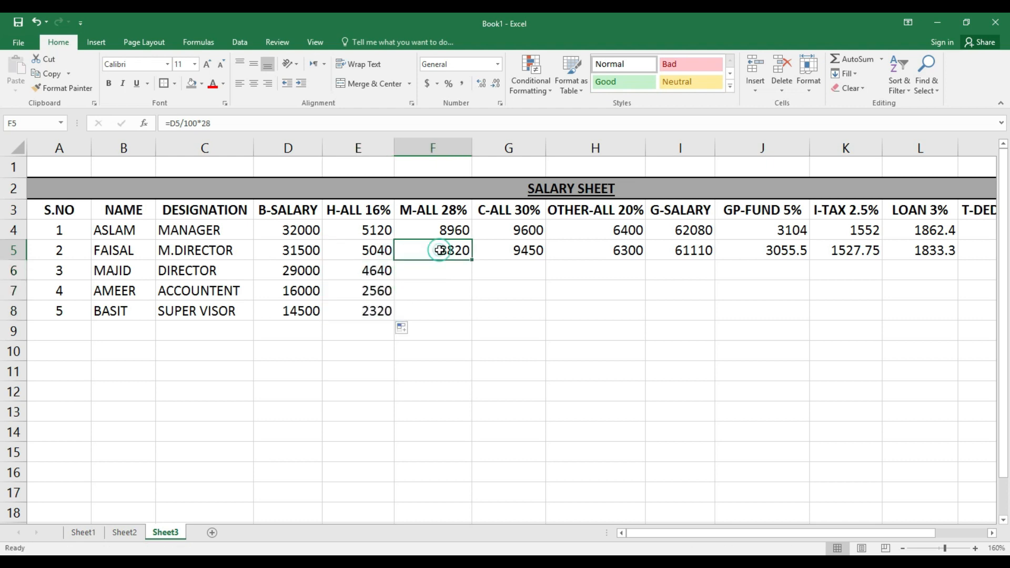
drag(472, 259, 473, 318)
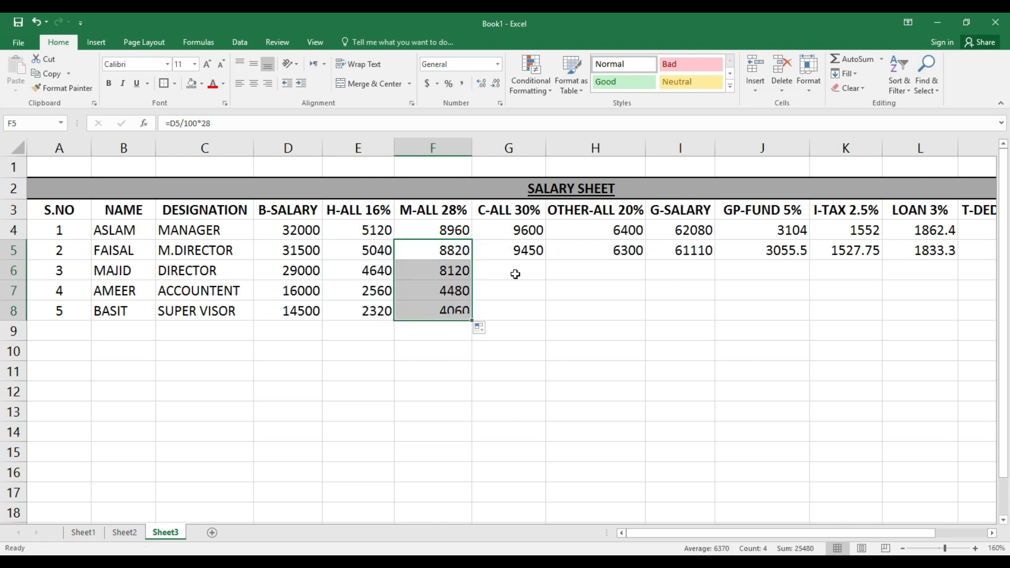
click(527, 258)
drag(547, 260, 547, 318)
click(619, 258)
drag(646, 260, 646, 317)
Fill the gross salary formula from I5 down to I8
click(688, 263)
click(696, 251)
drag(715, 260, 714, 319)
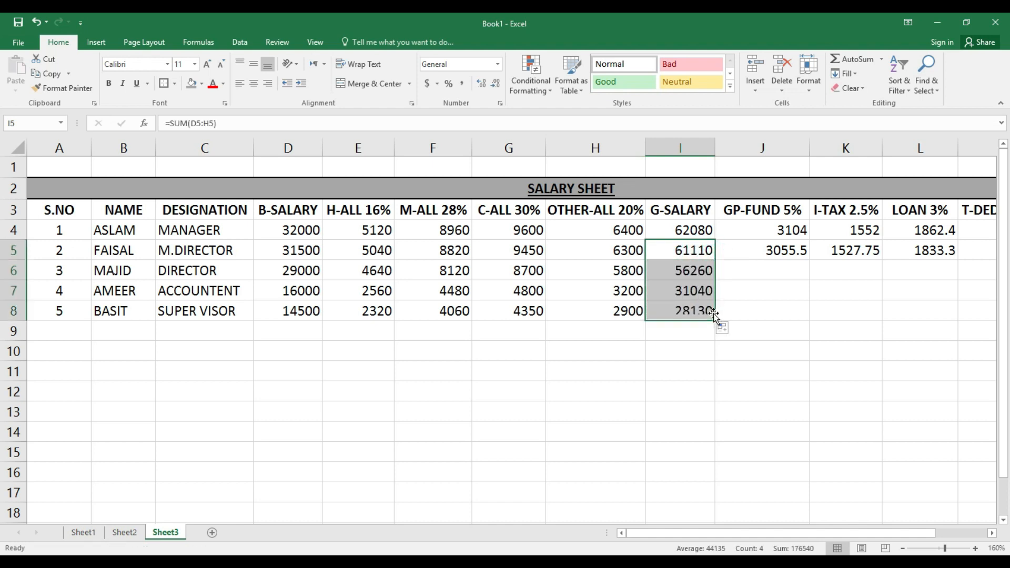
Fill the GP-FUND, I-TAX and LOAN deduction formulas from J5, K5 and L5 down to row 8
click(799, 254)
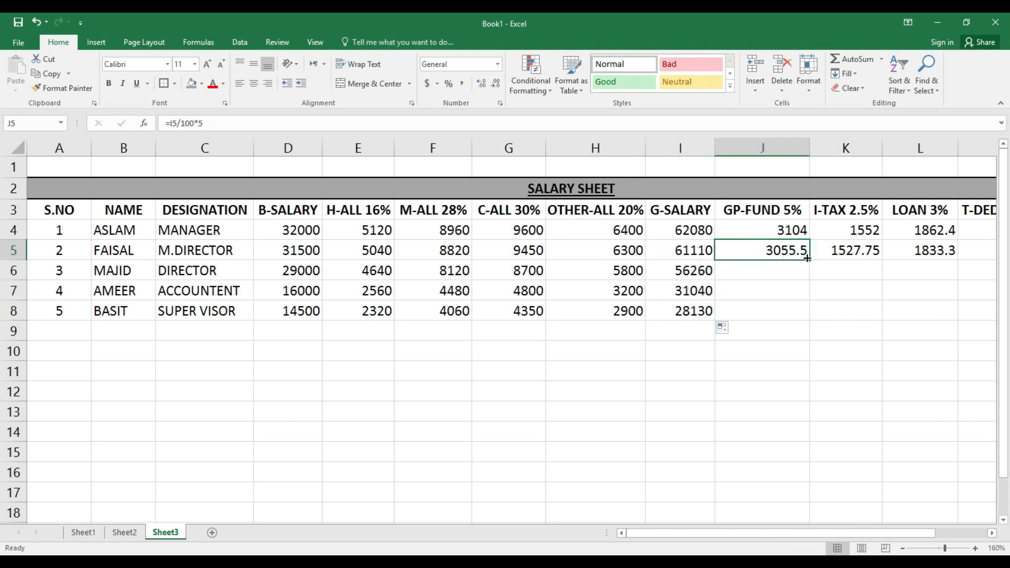
drag(809, 260, 806, 319)
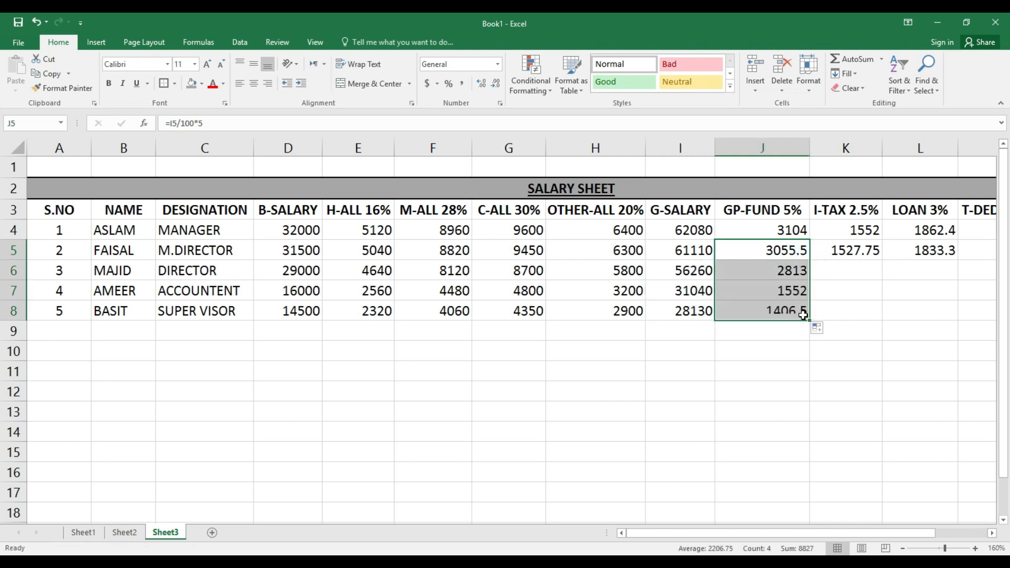
click(870, 251)
drag(881, 260, 874, 322)
drag(854, 533, 907, 533)
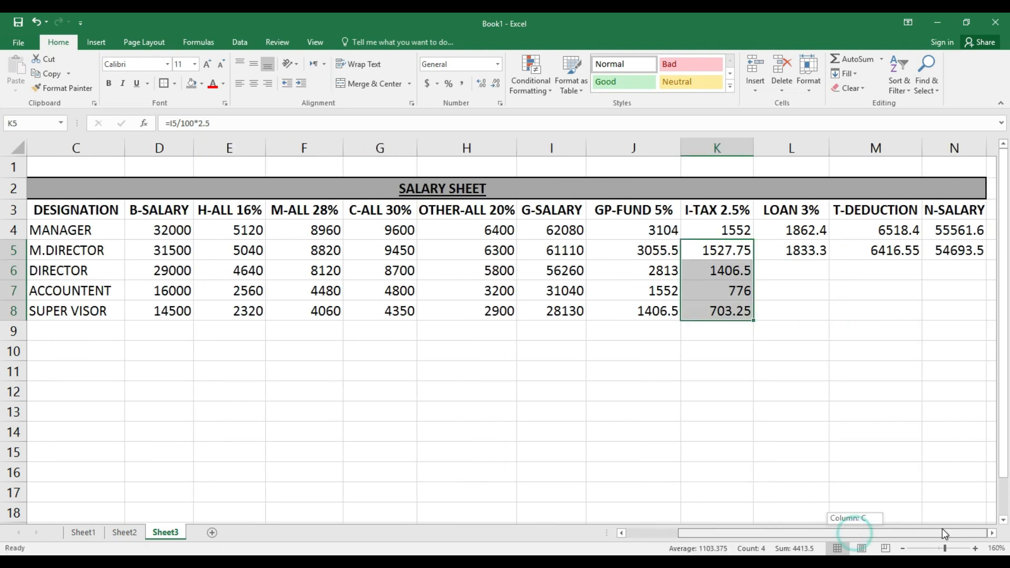
click(813, 251)
drag(829, 257, 830, 318)
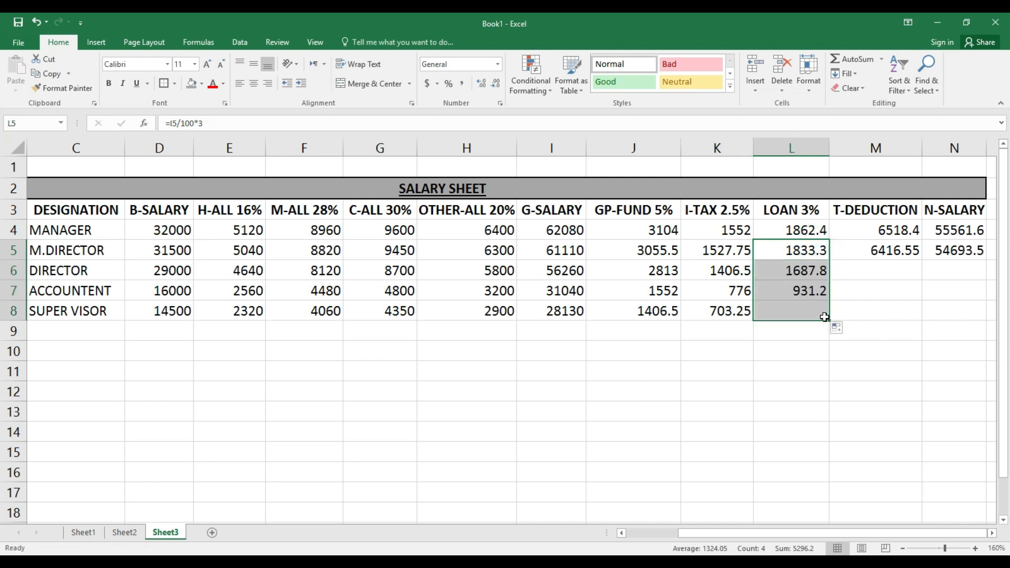
Fill the total deduction and net salary formulas from M5 and N5 down to row 8
click(903, 250)
drag(922, 259, 917, 320)
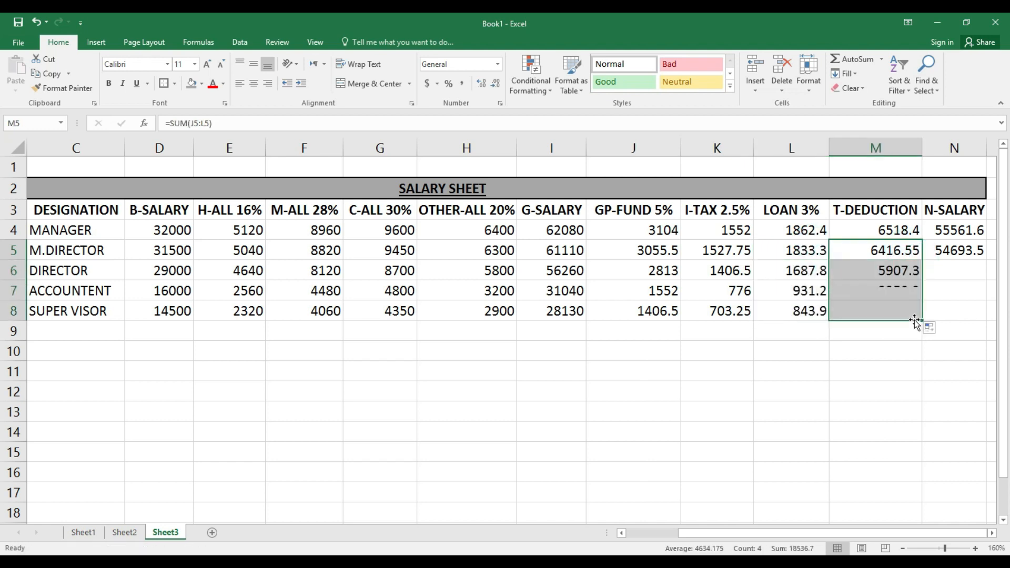
click(960, 256)
drag(984, 260, 983, 316)
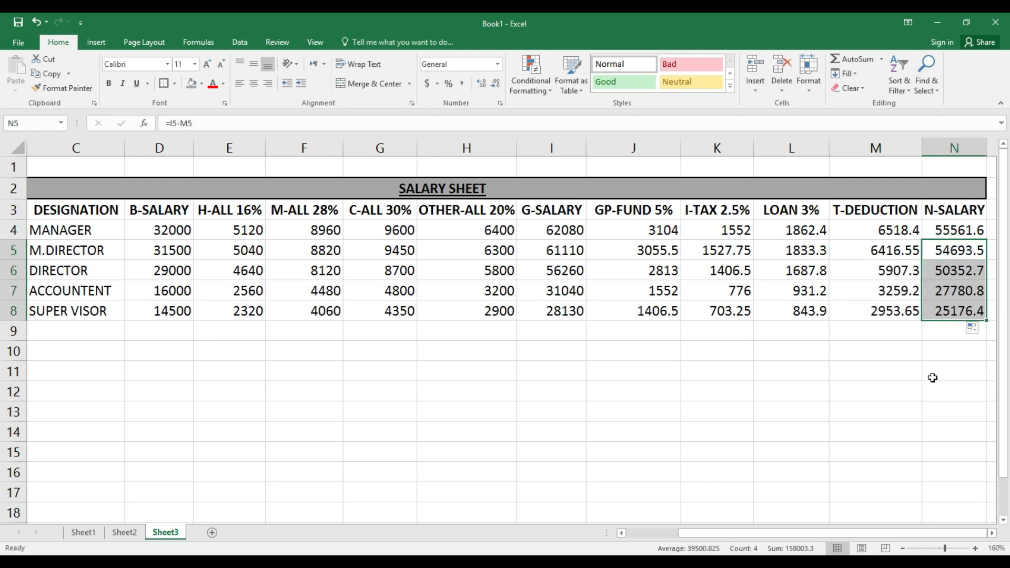
Apply all borders to the salary table from the header row A3 through N8
drag(845, 532, 901, 535)
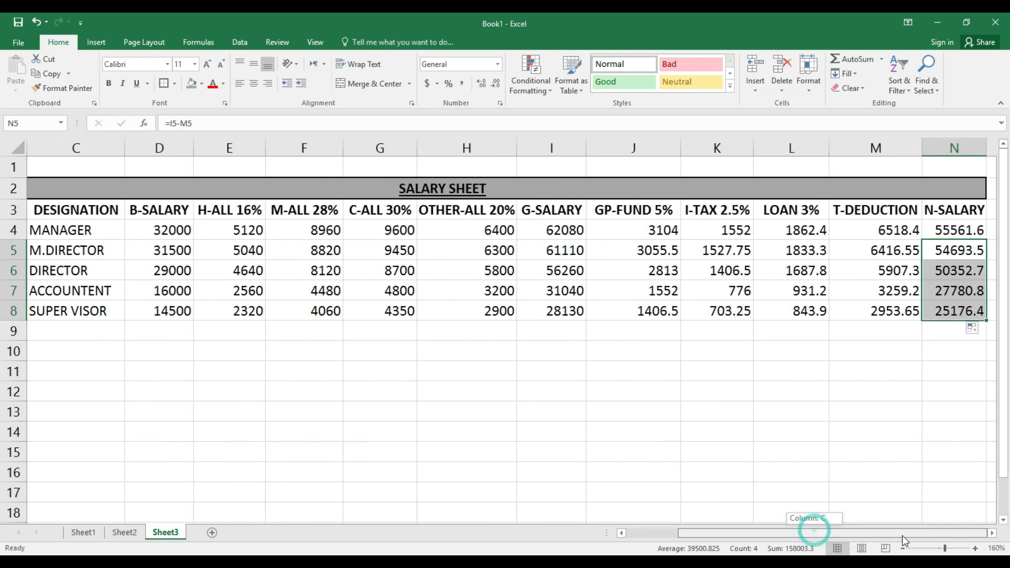
click(993, 534)
drag(893, 536, 737, 533)
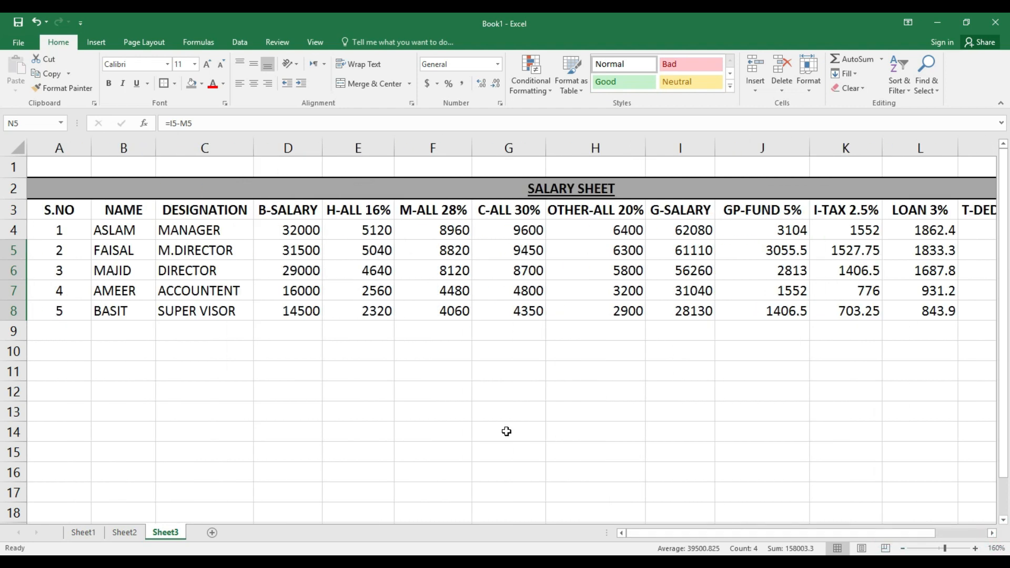
click(501, 417)
drag(59, 209, 868, 320)
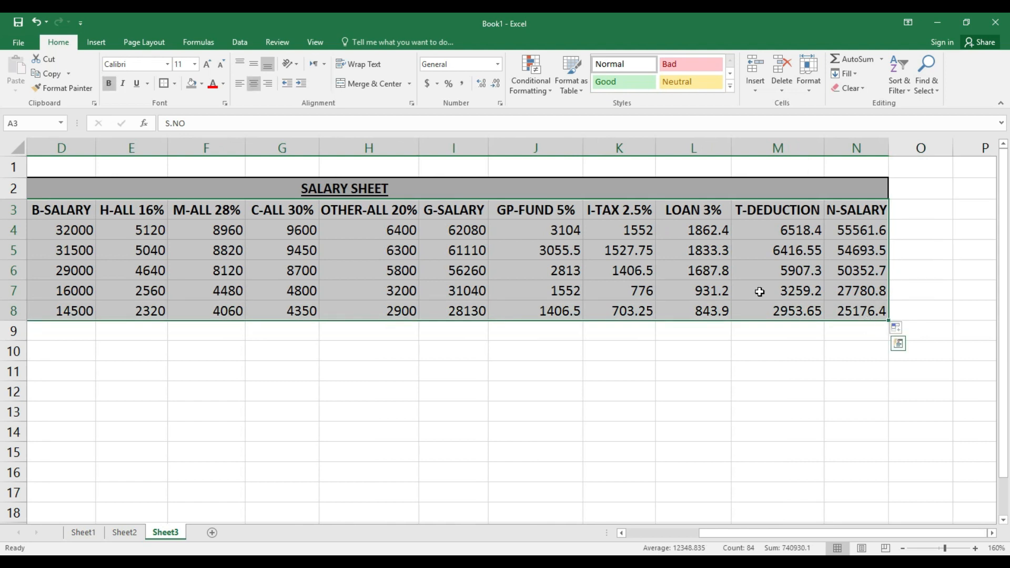
click(174, 84)
click(198, 193)
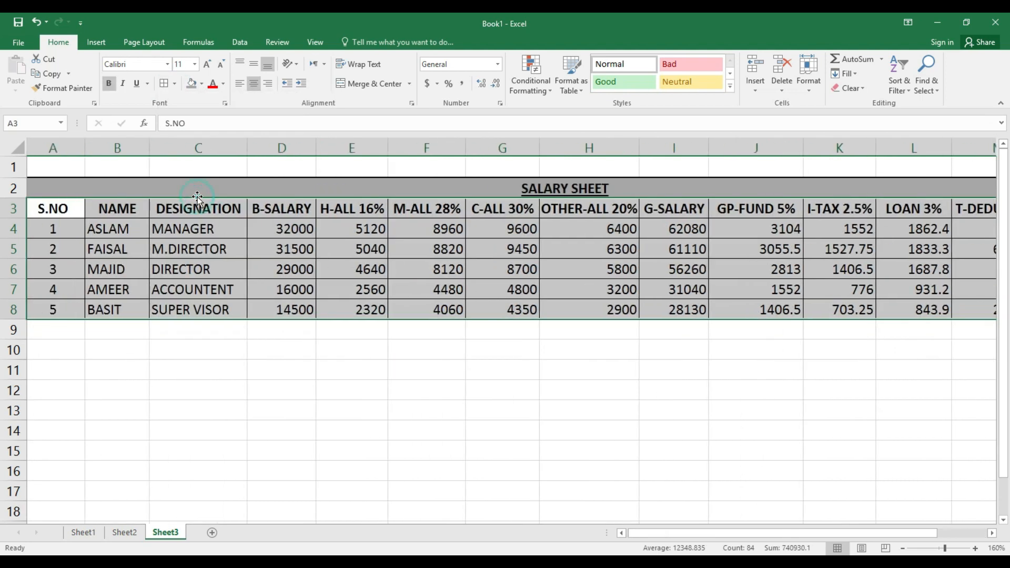
Center the salary, allowance and deduction values in D4:N8
click(463, 386)
drag(298, 235, 836, 313)
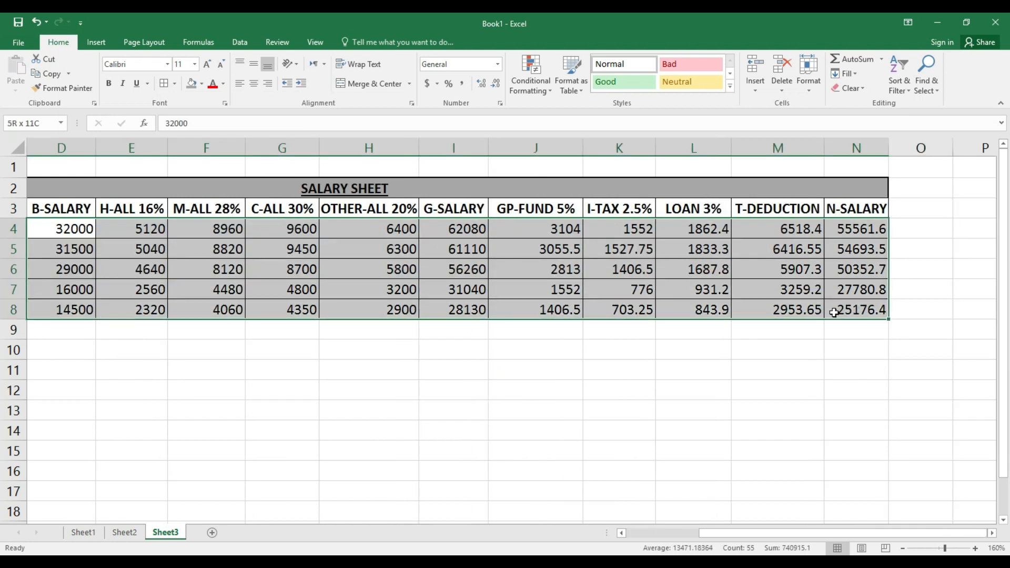
click(255, 84)
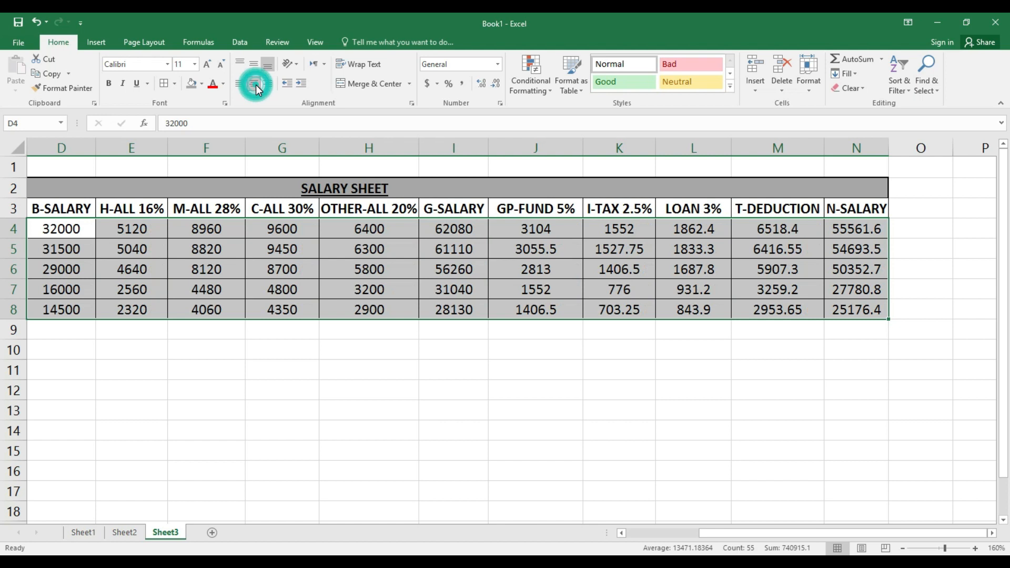
drag(729, 532, 689, 534)
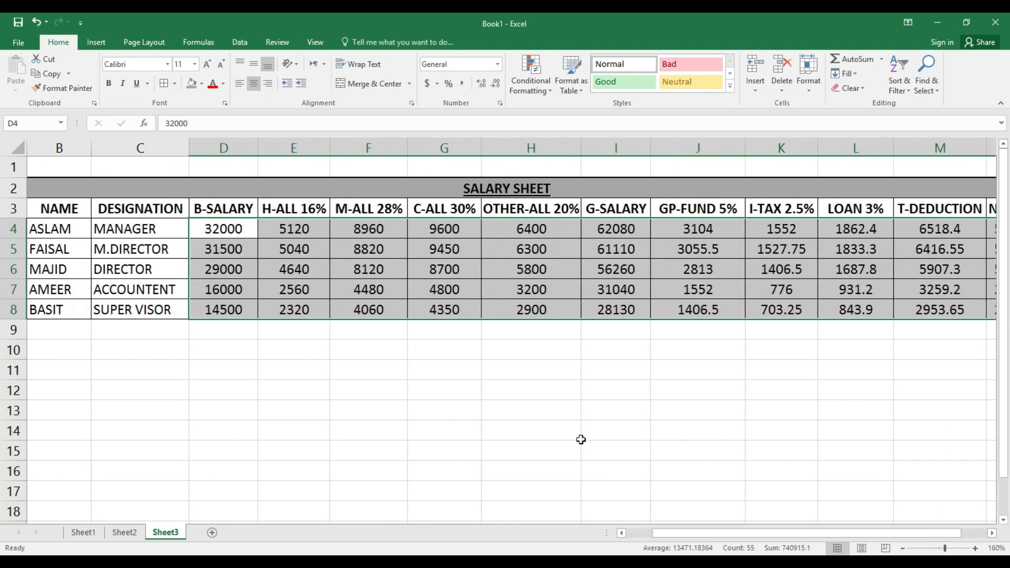
click(581, 440)
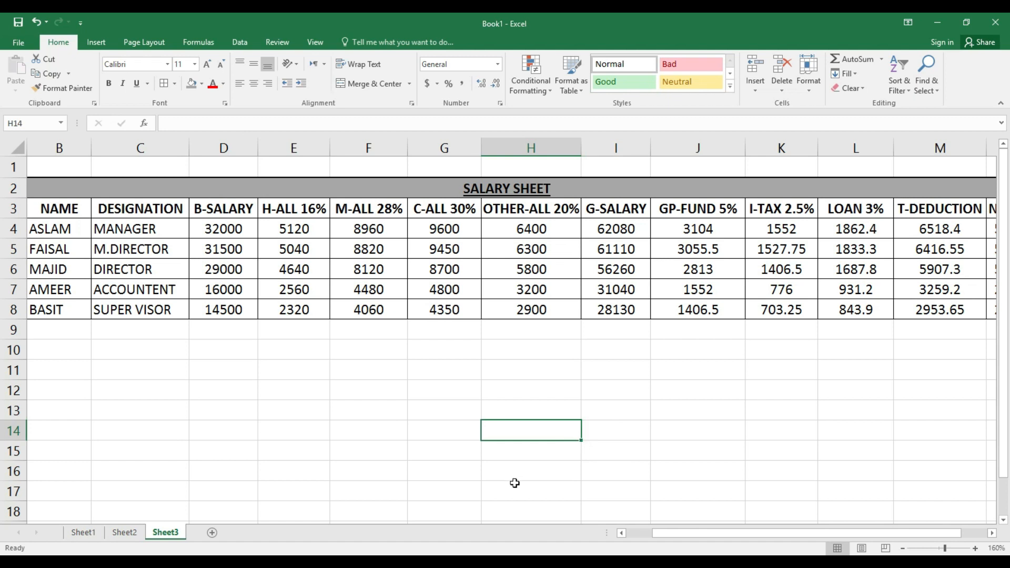
drag(687, 536, 744, 531)
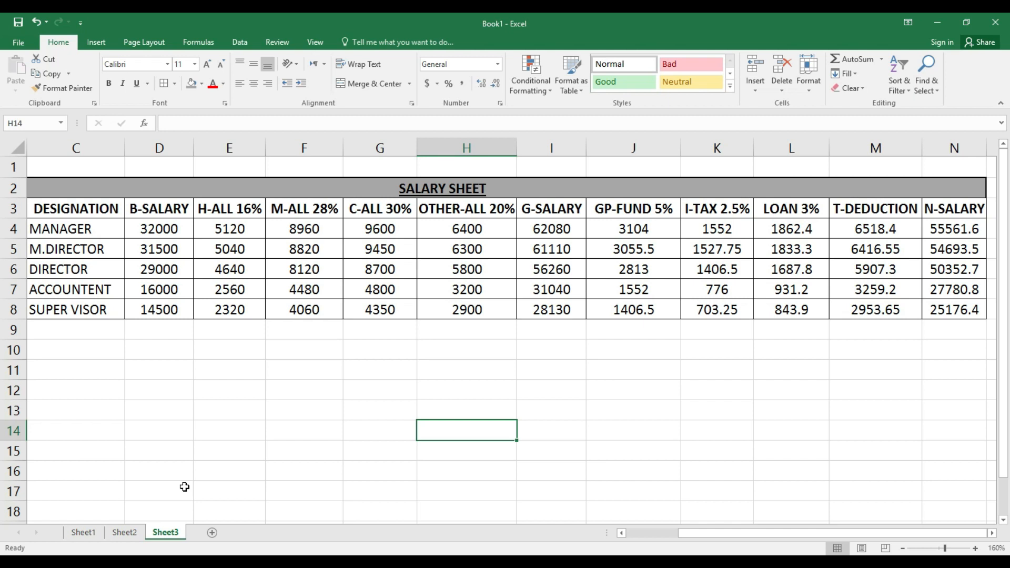
Look through the finished tables on Sheet1, Sheet2 and Sheet3
click(87, 533)
click(123, 534)
click(161, 532)
click(125, 533)
click(84, 533)
click(126, 533)
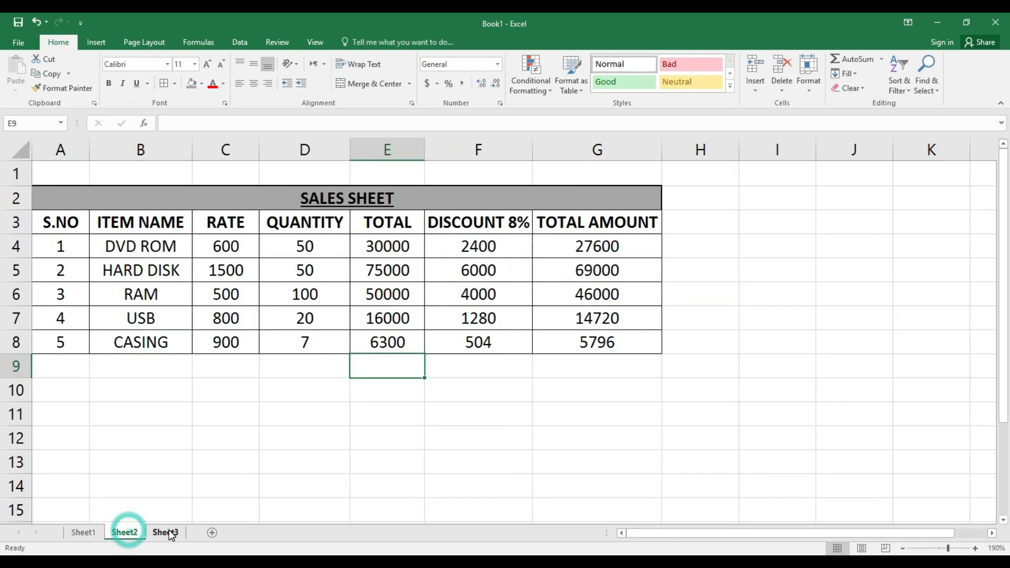
click(165, 533)
Add a new worksheet after Sheet3 and enlarge its view to 170%
click(212, 533)
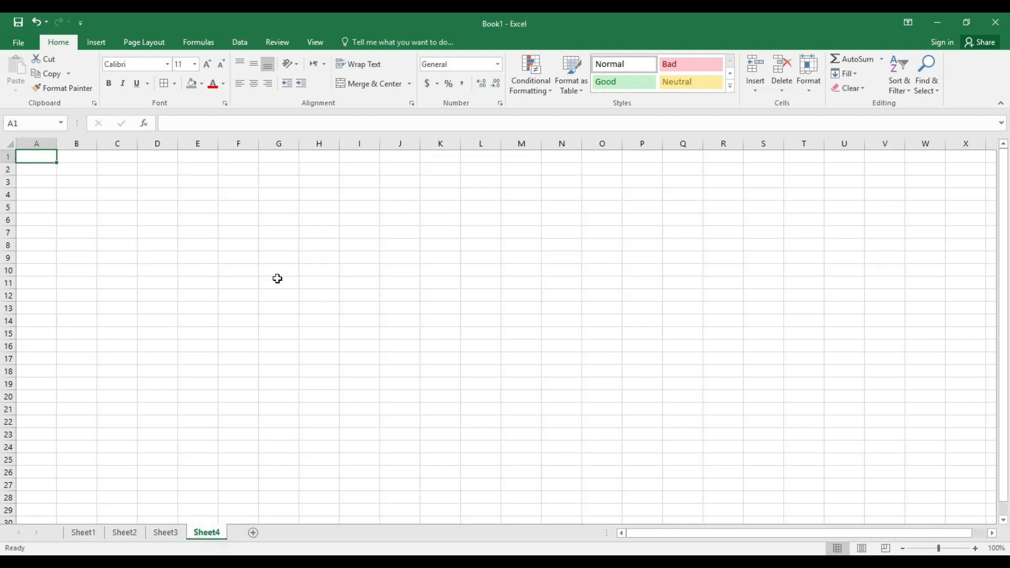
click(204, 235)
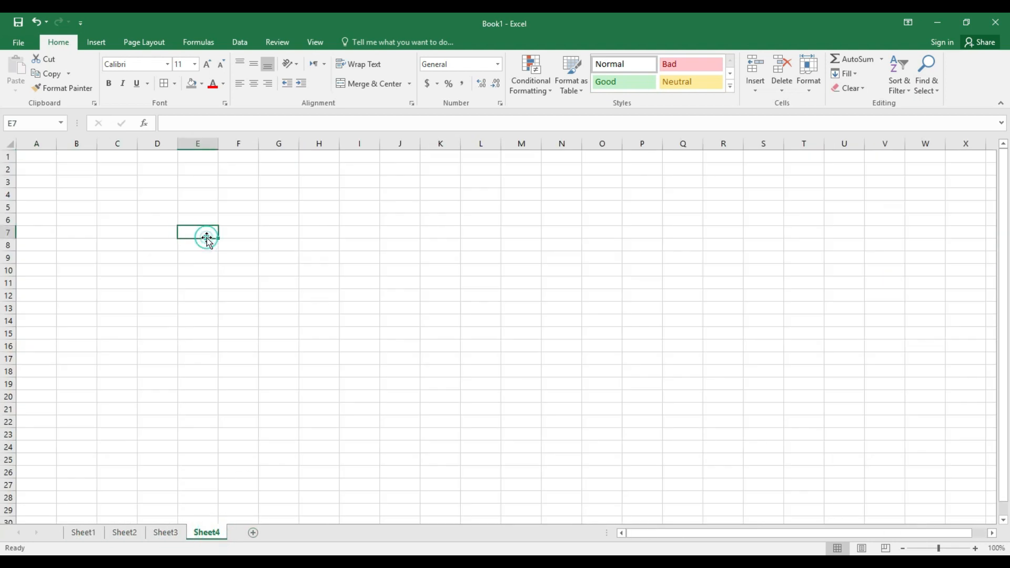
click(976, 548)
click(976, 548)
click(976, 548)
click(975, 549)
click(975, 548)
click(976, 548)
click(976, 548)
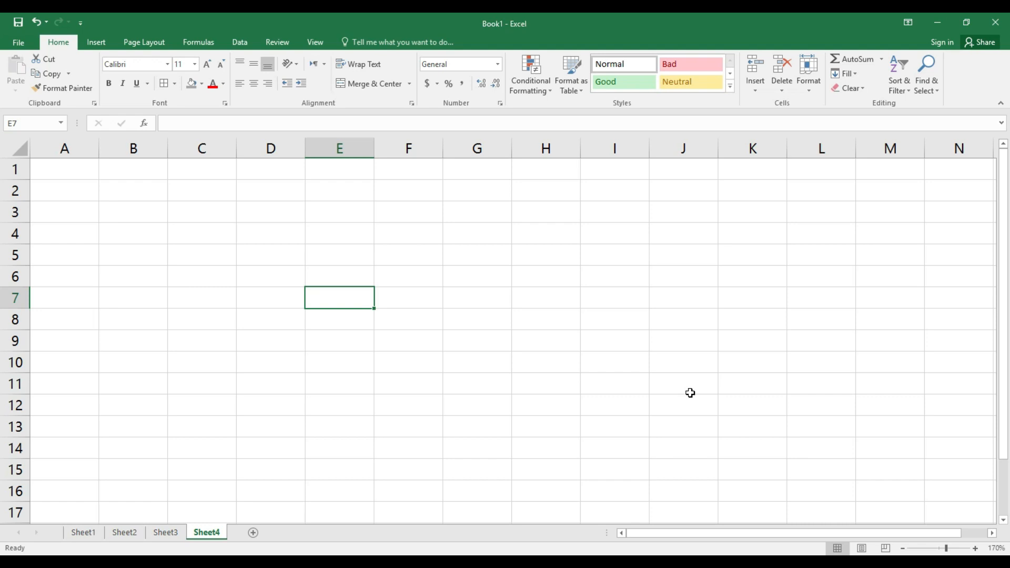
Merge and center row 2 from A2 to AF2 and format it bold and underlined
drag(38, 189, 615, 190)
drag(722, 195, 844, 191)
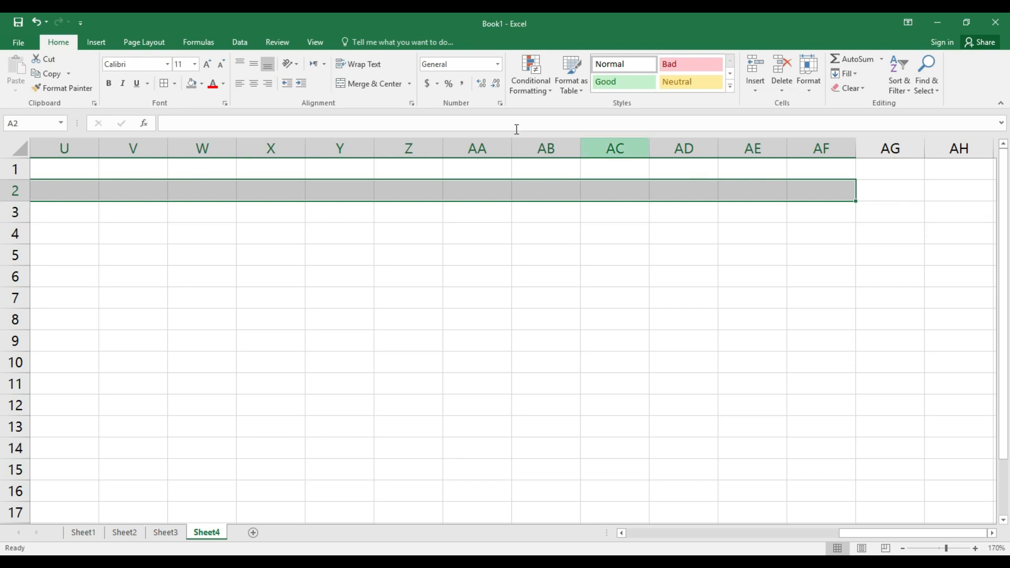
click(368, 90)
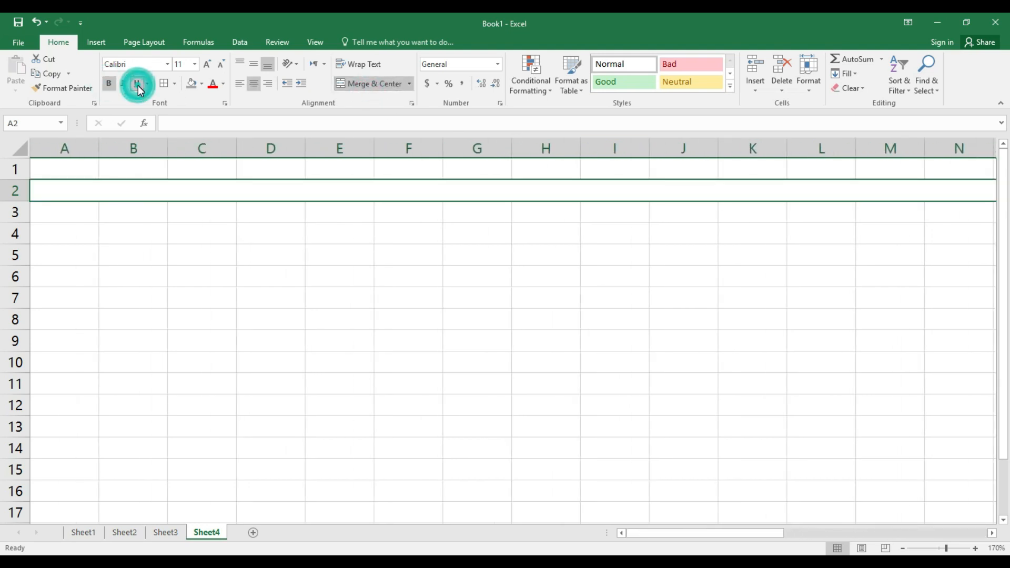
Enter the title "Attendance Register" in the merged cell of row 2
text(ATT)
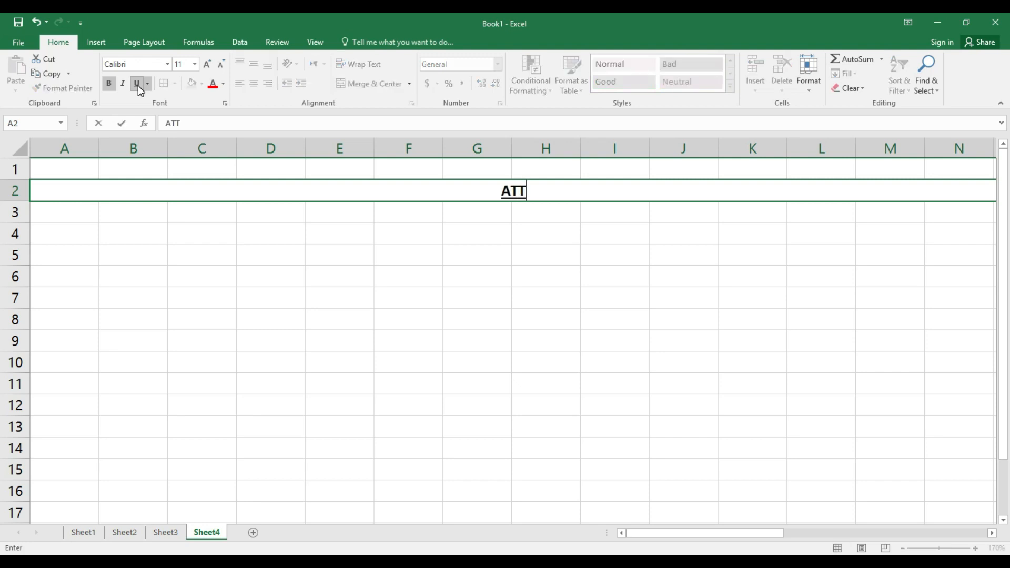
key(BackSpace)
key(BackSpace)
text(ttenda)
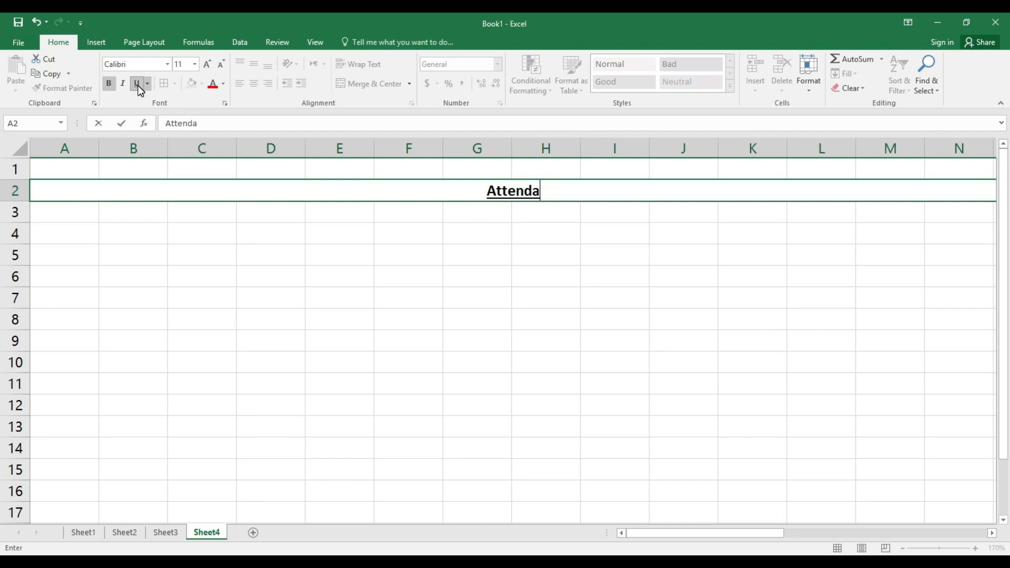
text(nc)
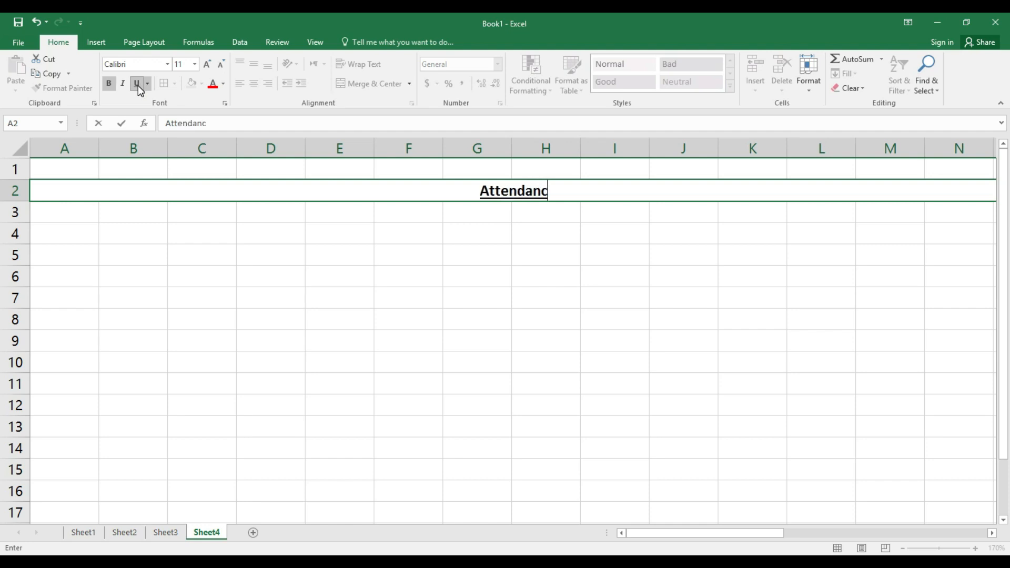
text(e sheet)
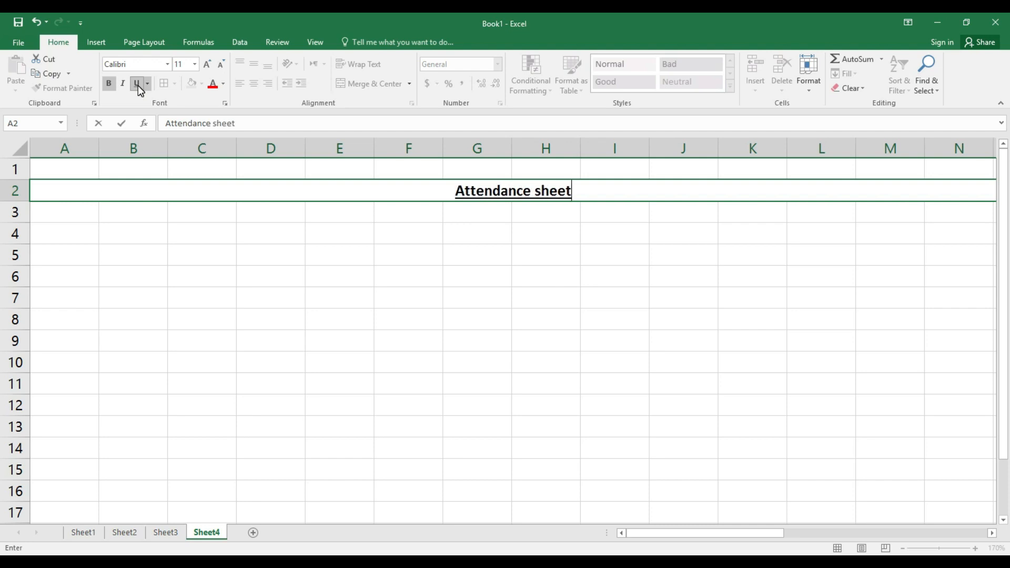
key(BackSpace)
key(BackSpace)
key(BackSpace)
key(BackSpace)
key(BackSpace)
text(Re)
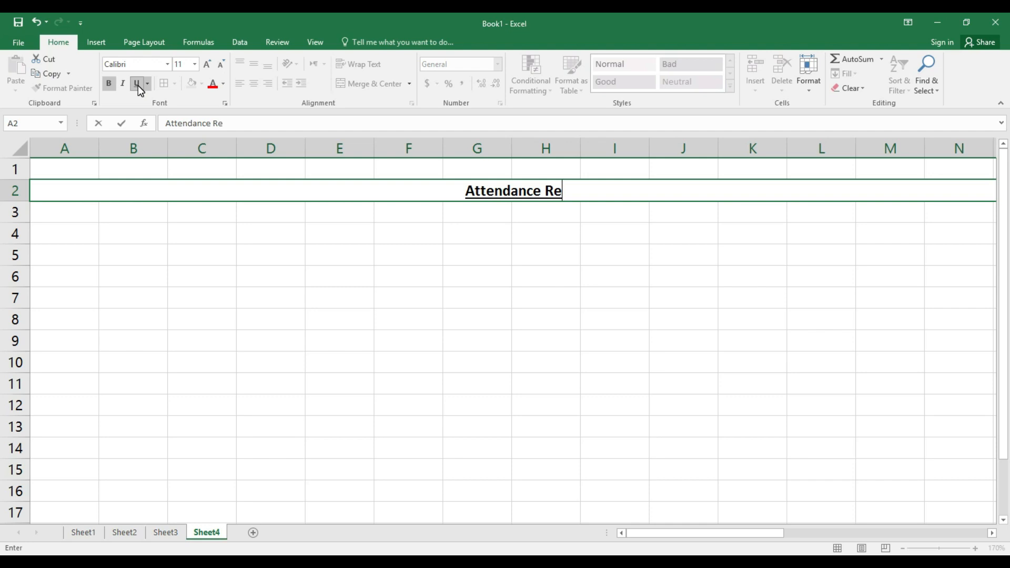
text(gister)
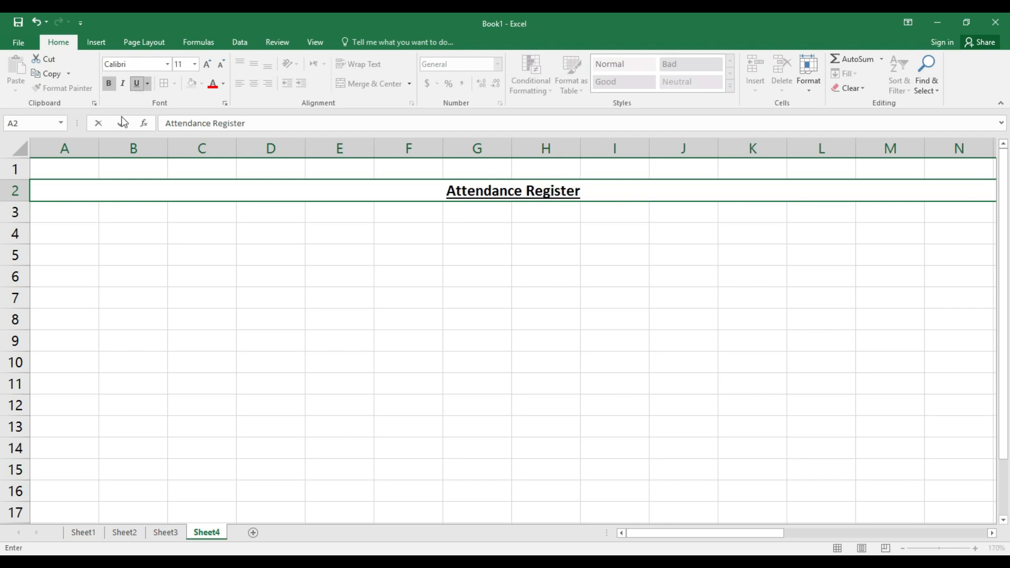
key(Escape)
click(329, 323)
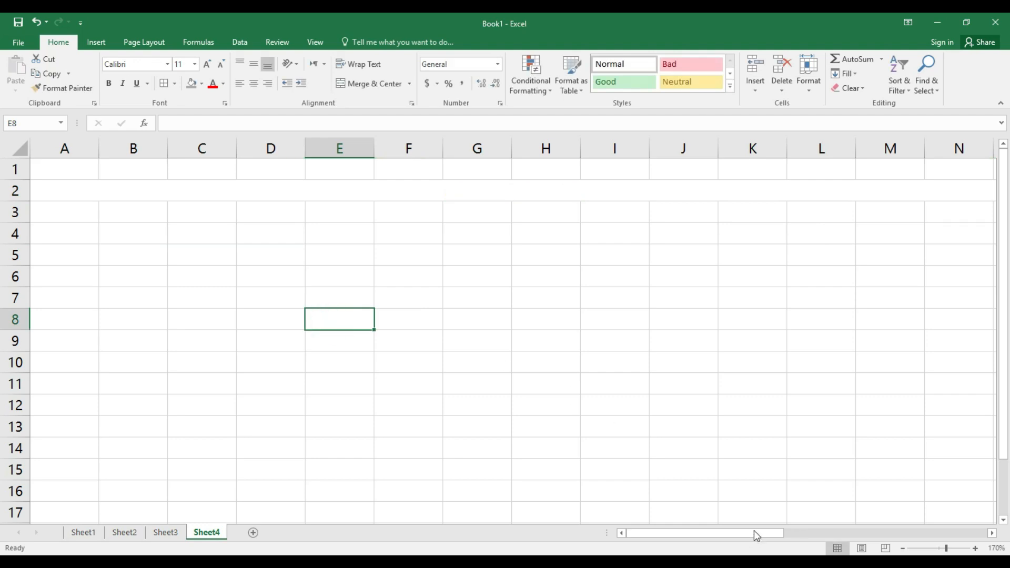
drag(772, 532, 725, 533)
Merge and center the cell pairs A4:A5, B4:B5 and C4:C5 separately
click(54, 233)
click(52, 213)
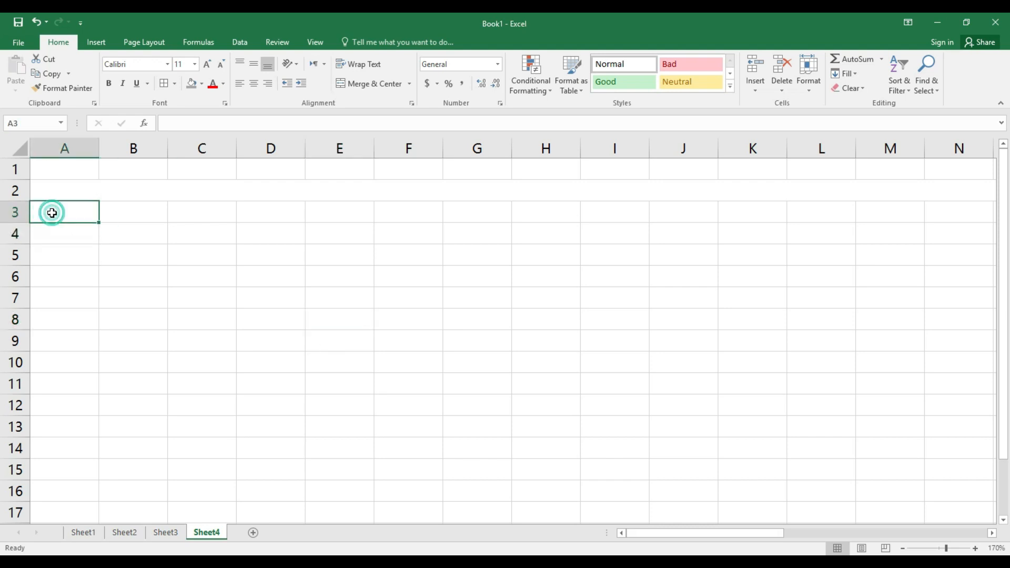
click(57, 233)
drag(57, 233, 59, 253)
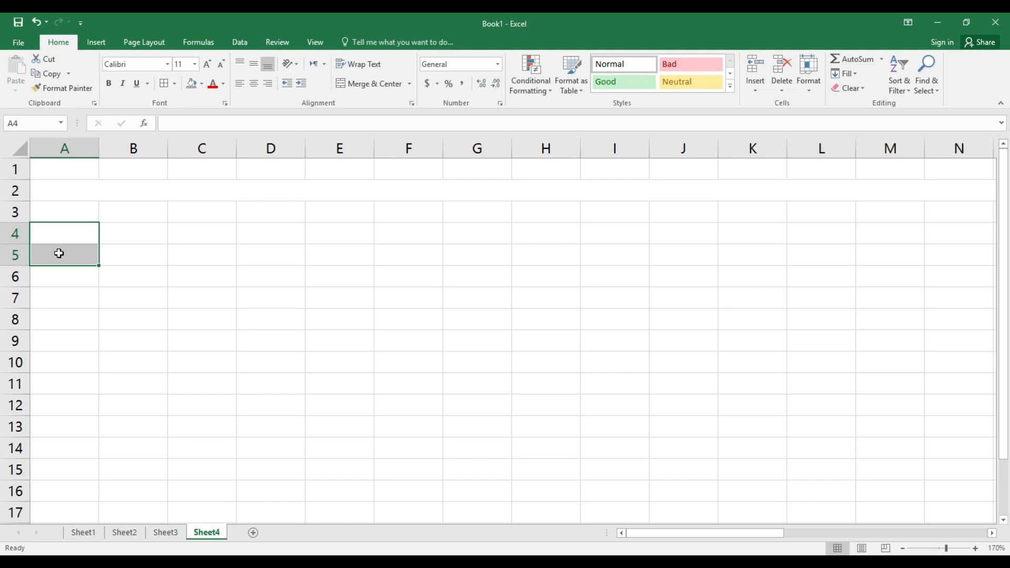
click(377, 85)
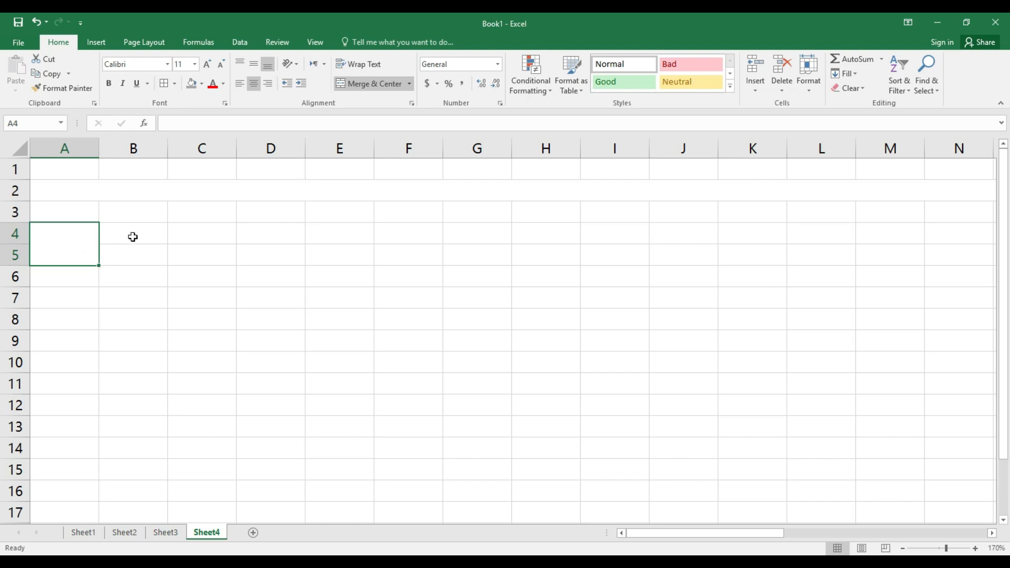
drag(133, 236, 133, 253)
click(370, 86)
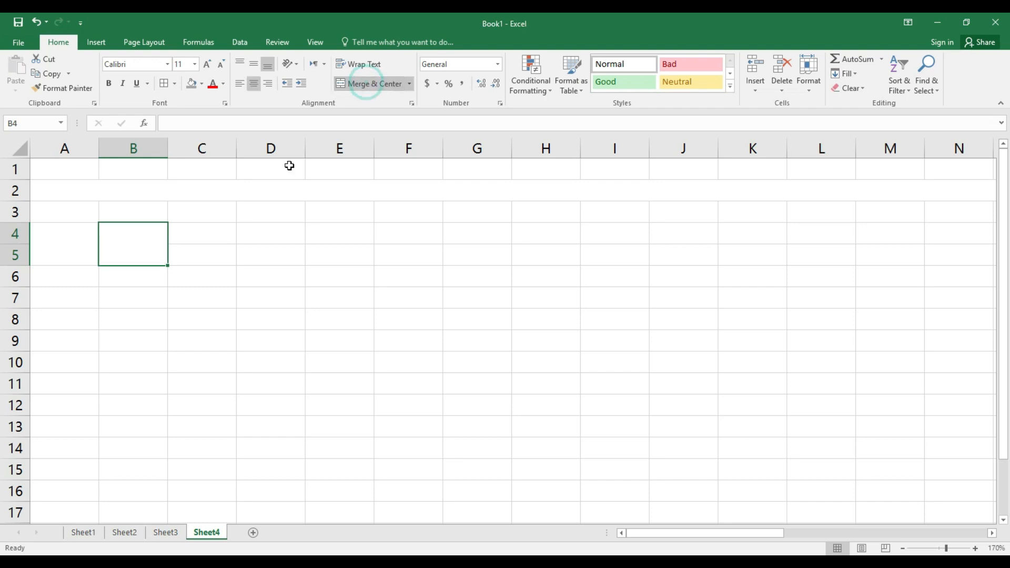
drag(214, 235, 208, 262)
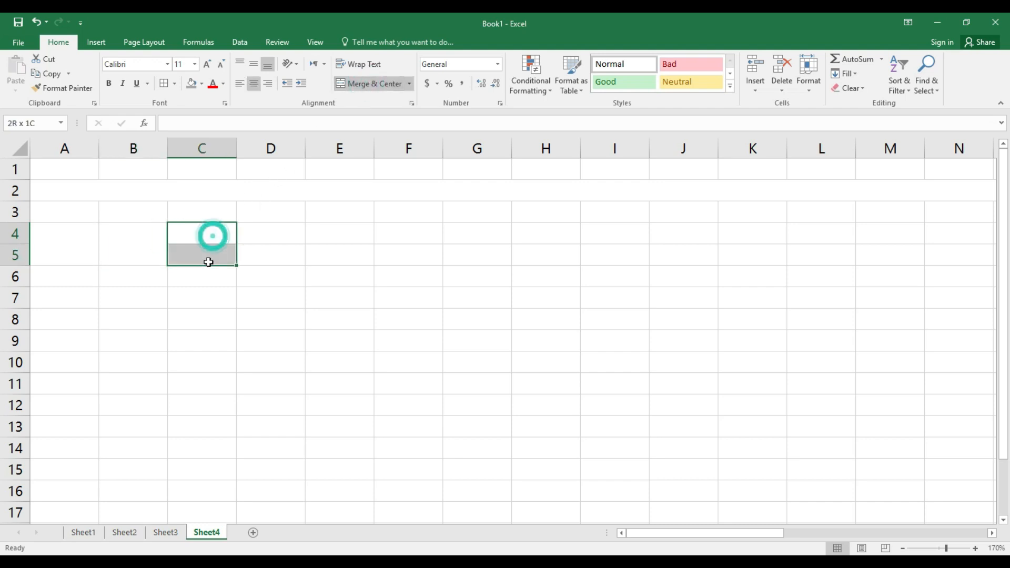
click(381, 87)
Fill the merged cell C4:C5 across rows 4 and 5 to column AF
mouse_move(237, 266)
mouse_down()
mouse_move(552, 228)
mouse_move(868, 230)
mouse_move(1004, 243)
mouse_move(874, 247)
mouse_move(915, 250)
mouse_up()
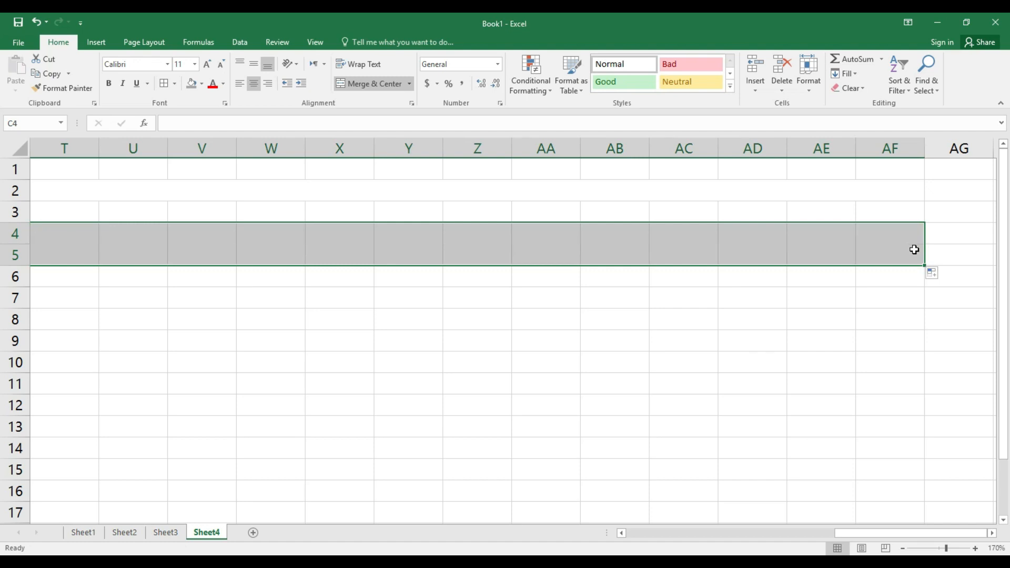
click(895, 253)
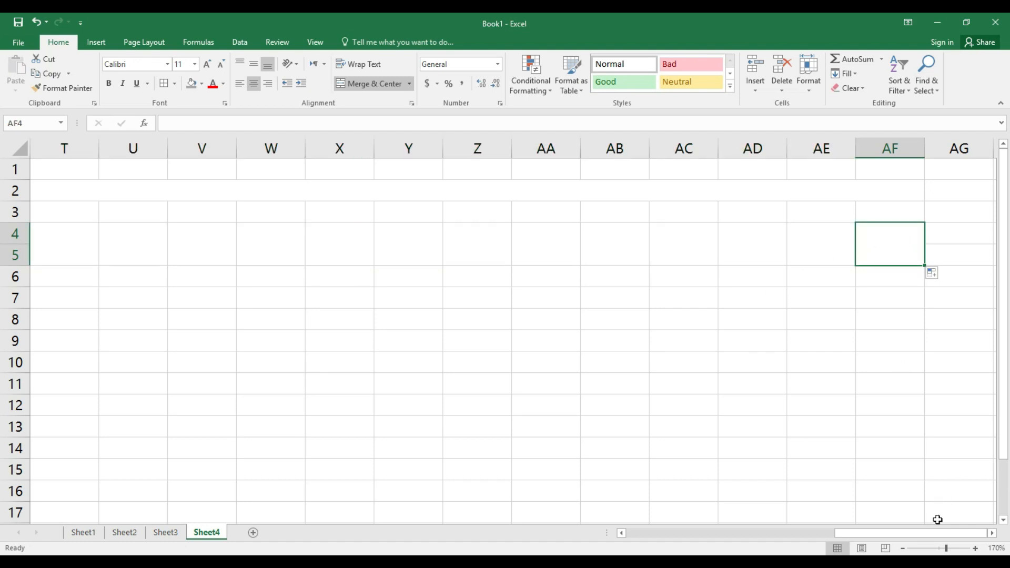
drag(928, 533, 668, 539)
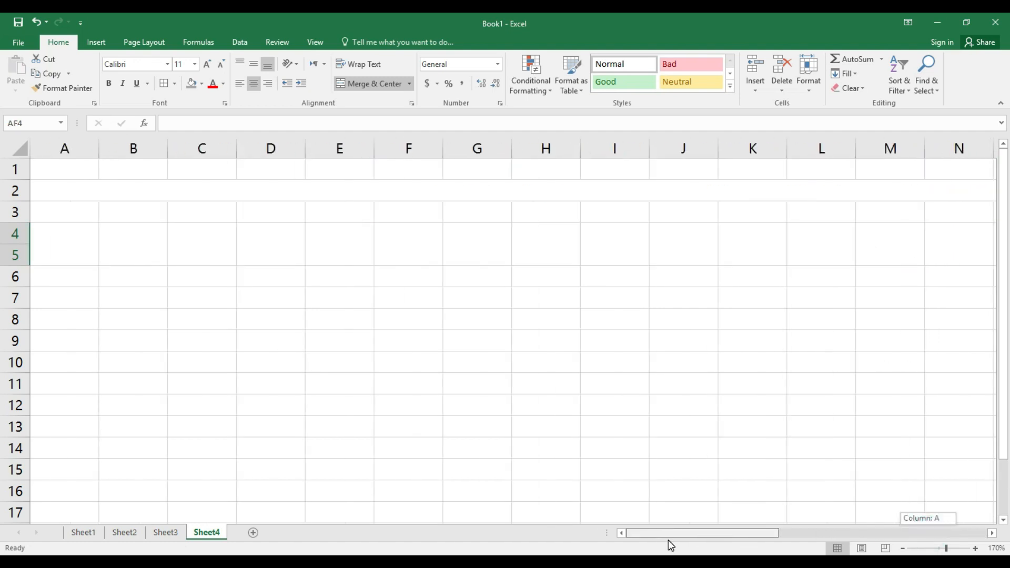
Enter the heading "S.No" in the merged cell A4:A5
click(85, 255)
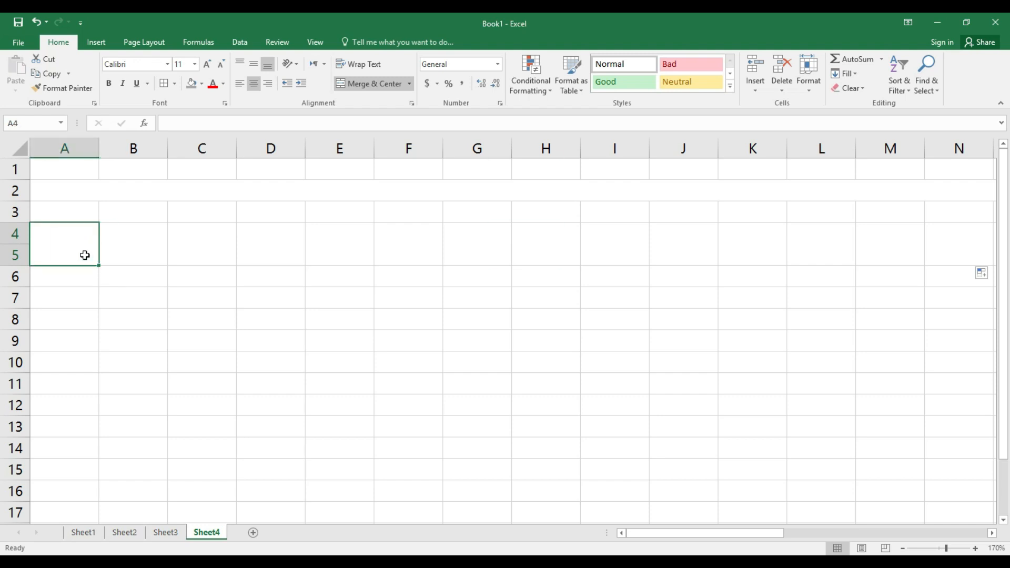
text(s.no)
key(BackSpace)
key(BackSpace)
key(BackSpace)
key(BackSpace)
text(S.No)
key(Tab)
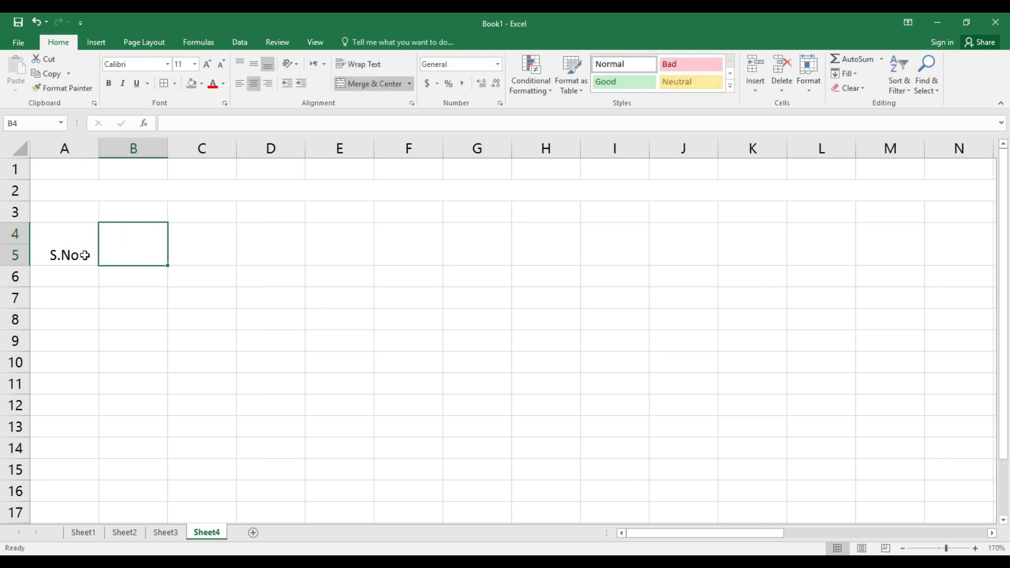
text(S)
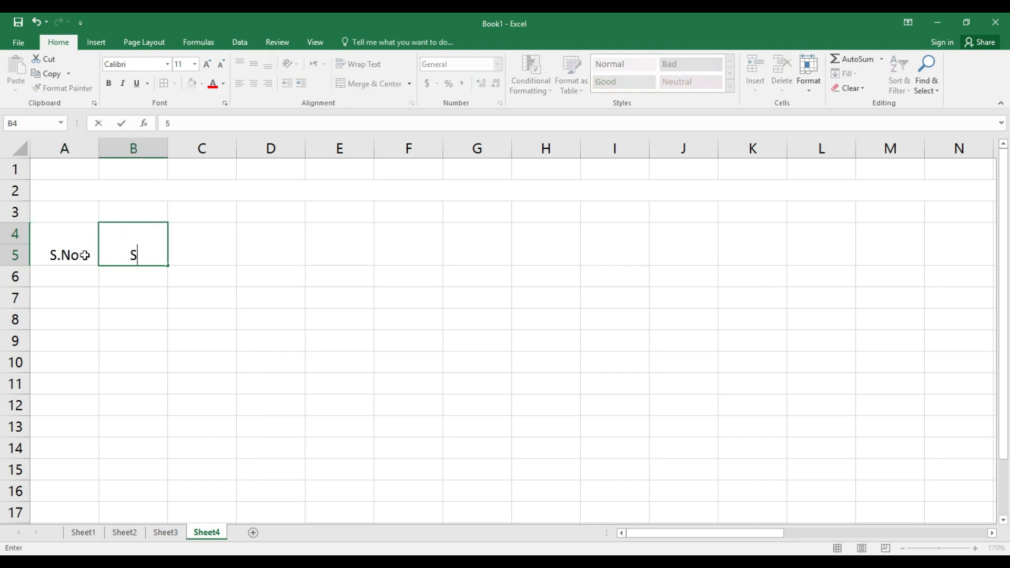
text(tudent Anme)
key(Tab)
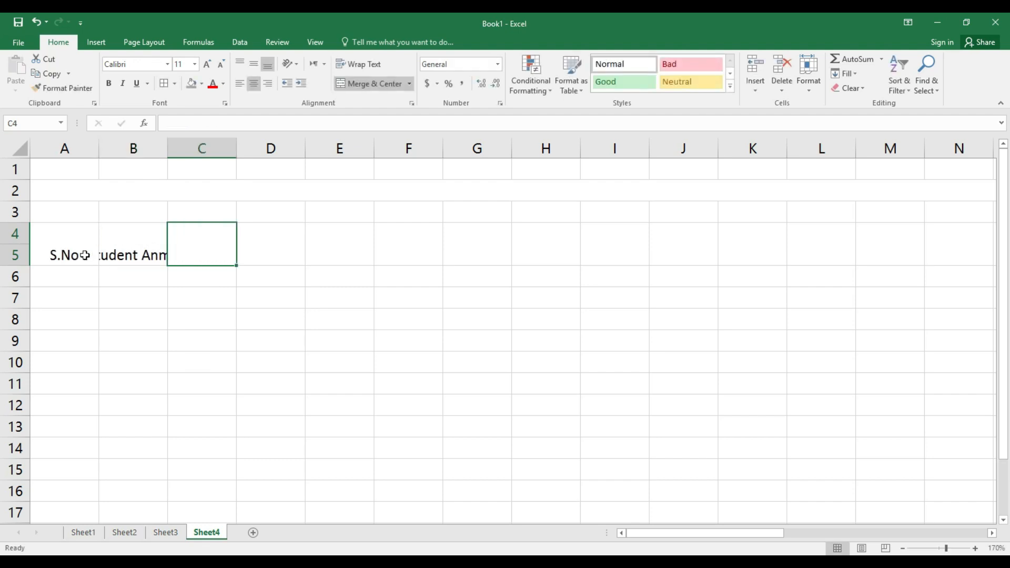
key(Left)
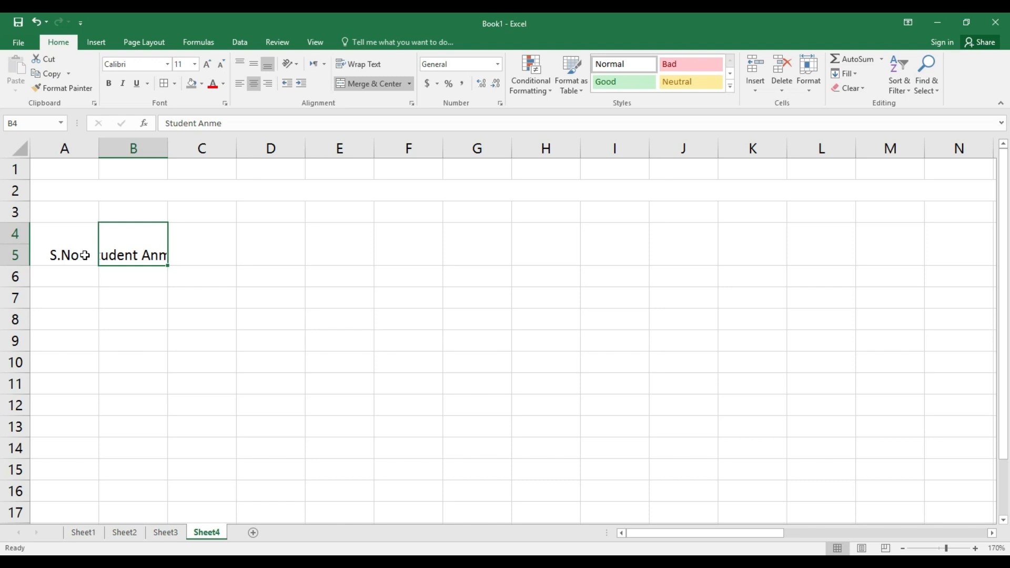
Enter the heading "Students Name" in the merged cell B4:B5
text(Stu)
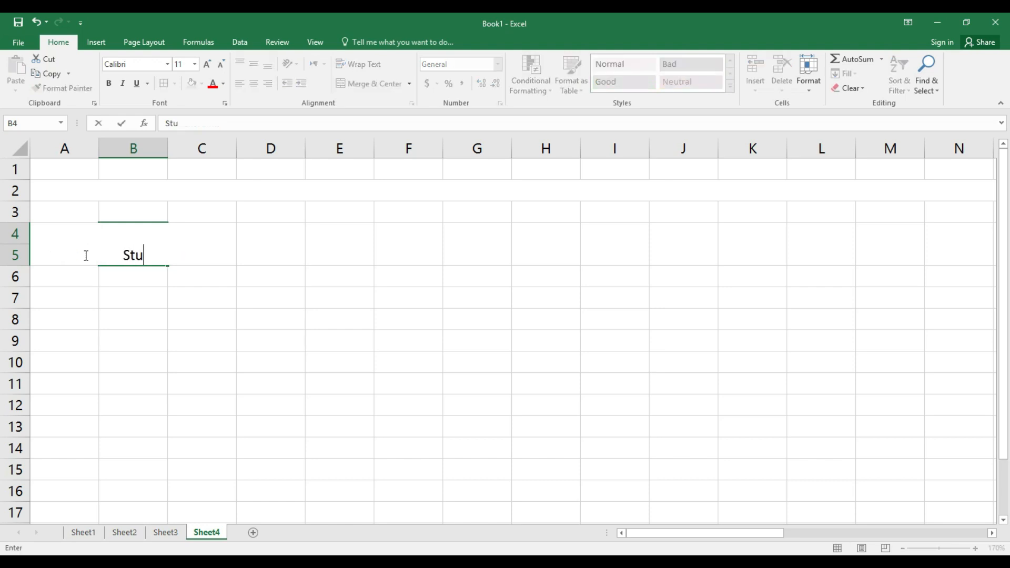
text(dents )
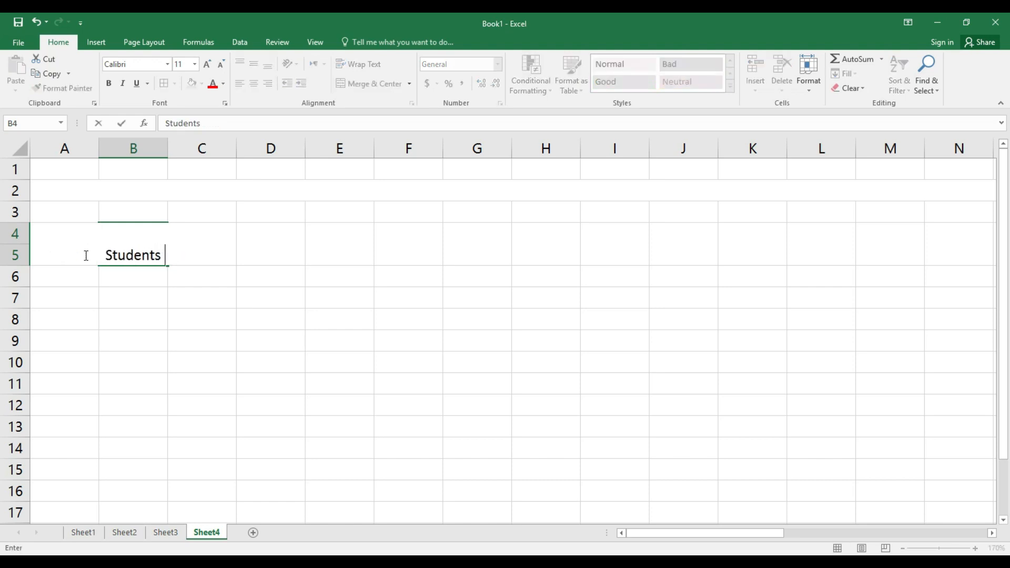
text(Name)
key(Tab)
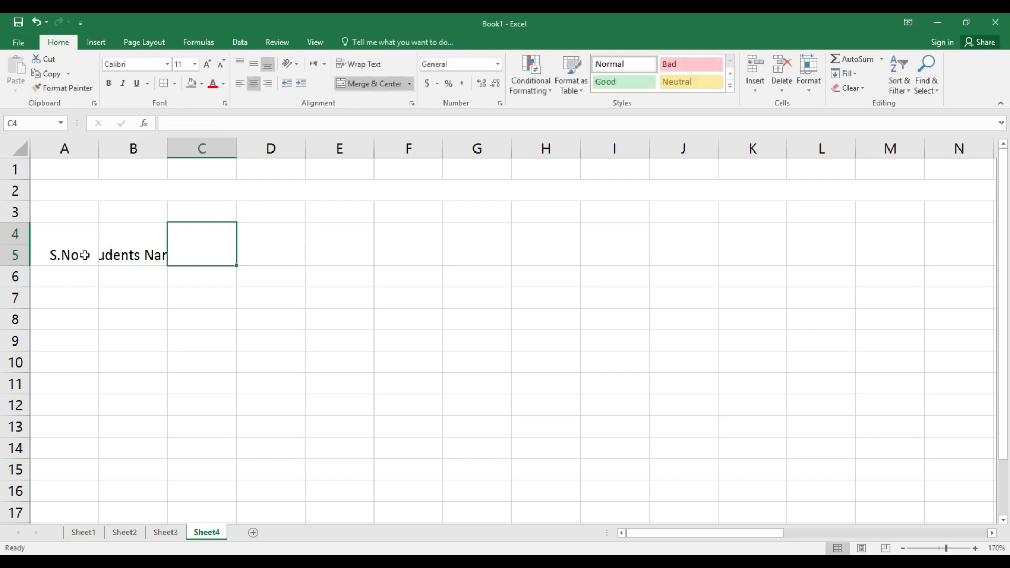
Enter the headings "Day 1" in merged cell C4:C5 and "Day 2" in merged cell D4:D5
text(Day 1)
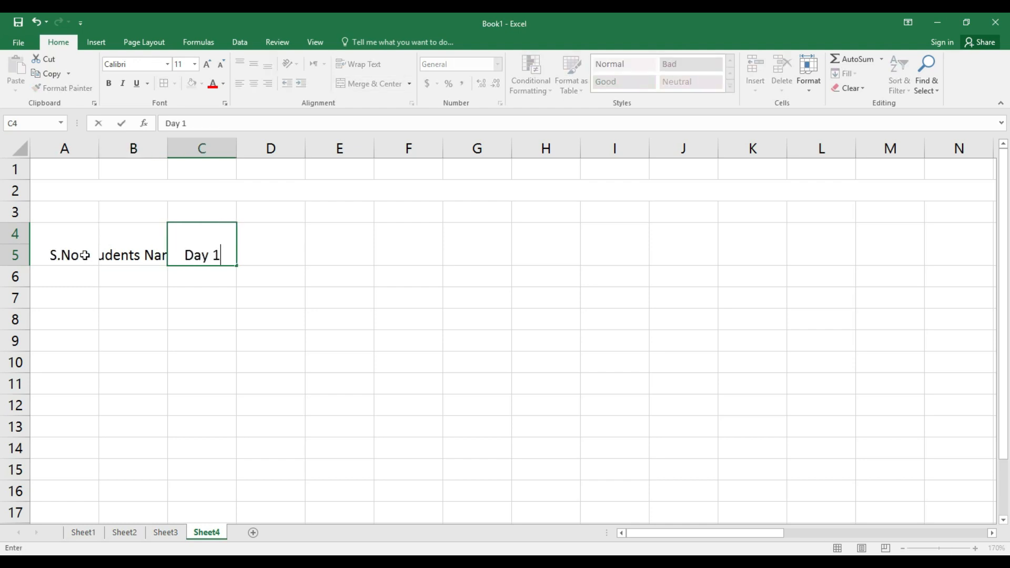
key(Tab)
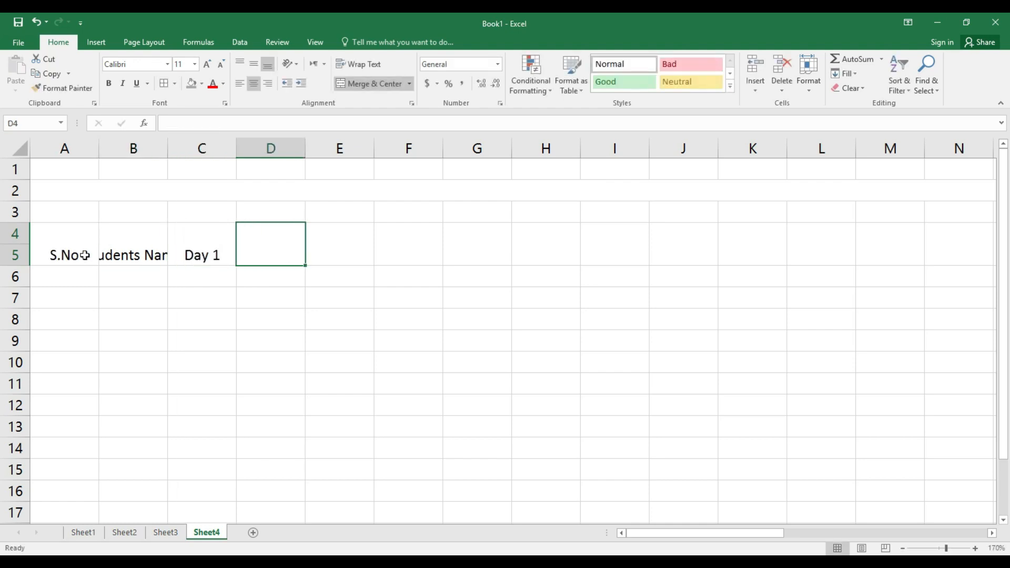
text(Day 2)
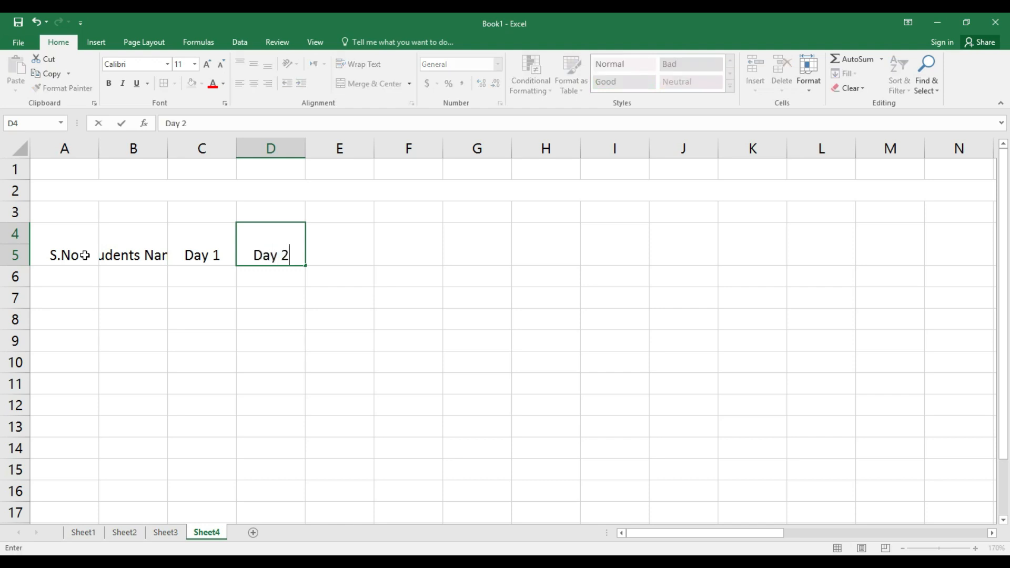
click(221, 368)
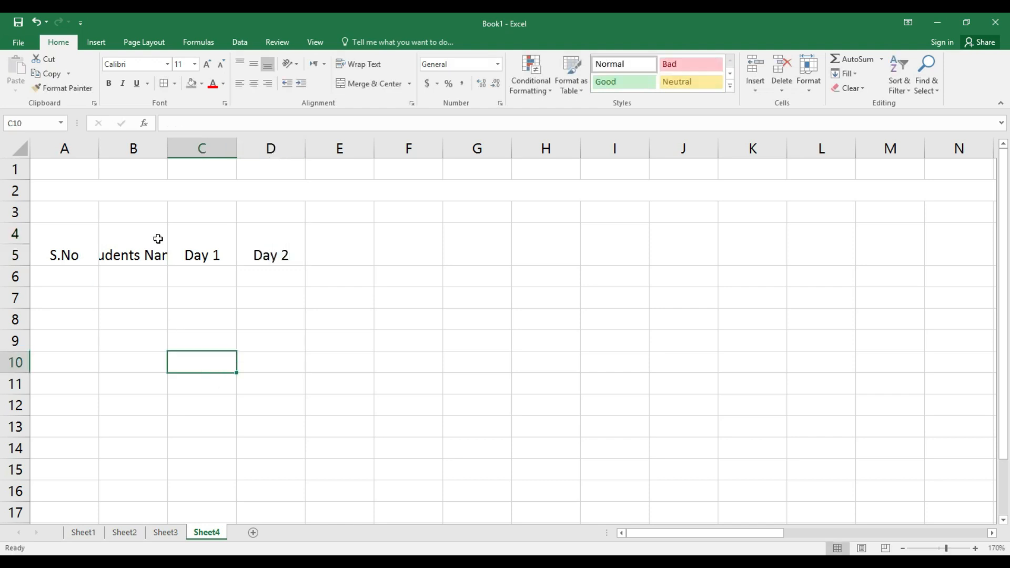
Set the text orientation of the Day 1 and Day 2 headings to 90 degrees
drag(207, 253, 259, 252)
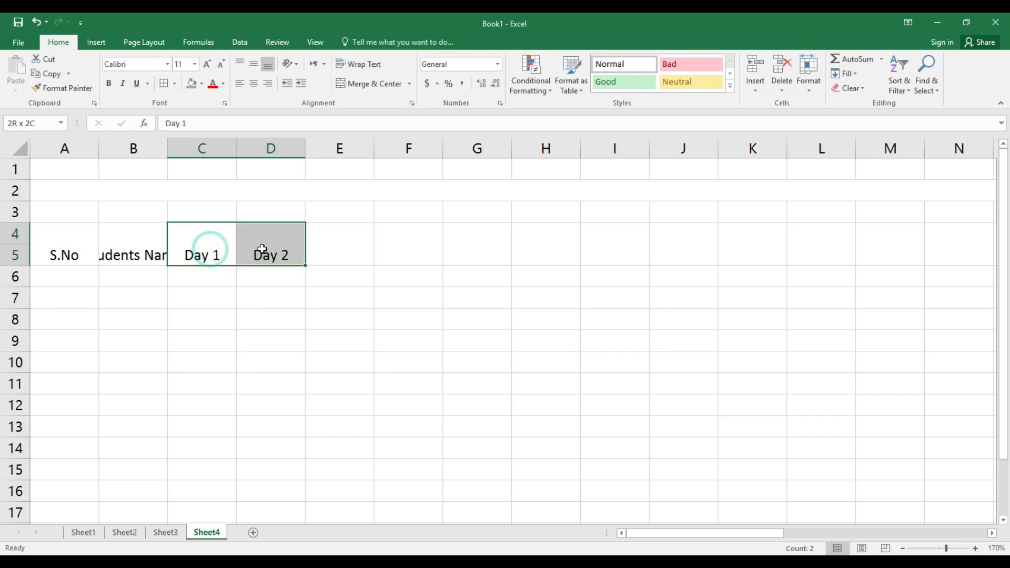
click(290, 63)
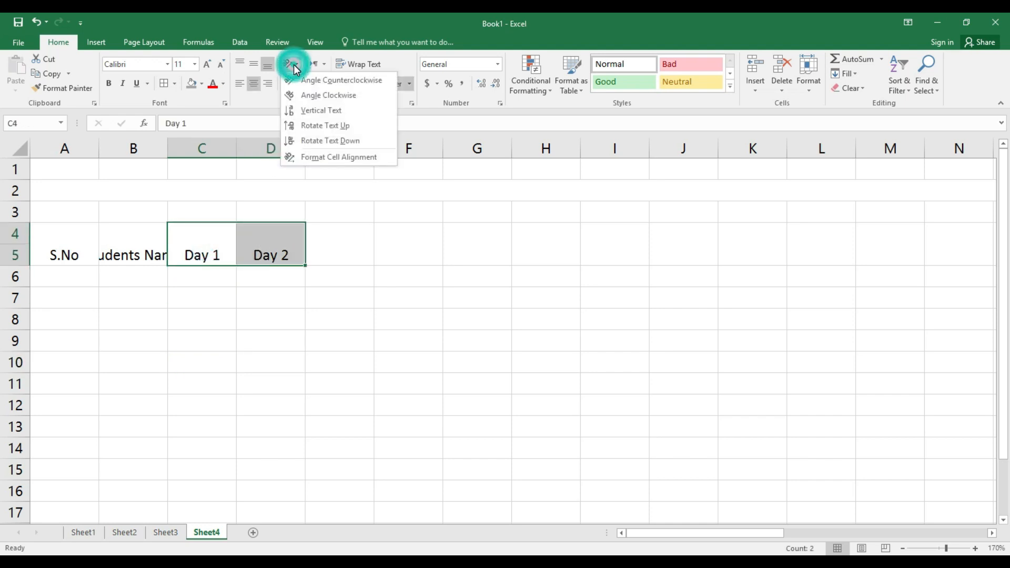
click(337, 157)
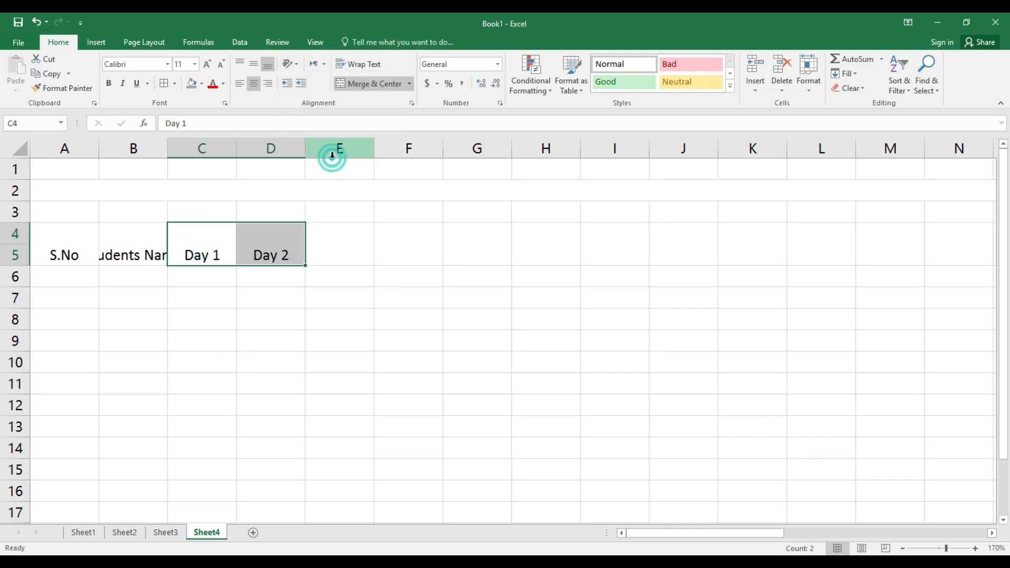
drag(641, 224, 603, 196)
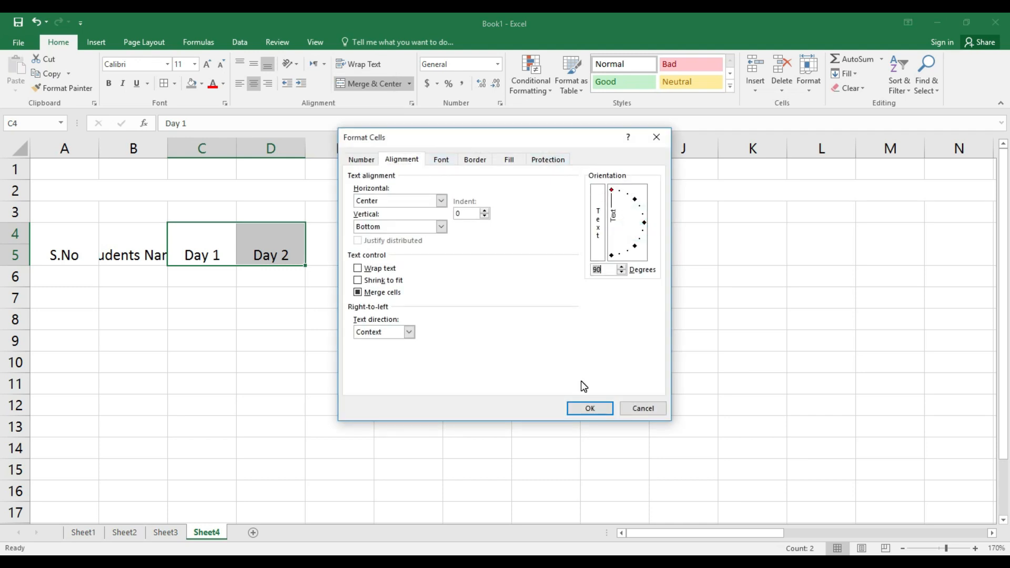
click(587, 408)
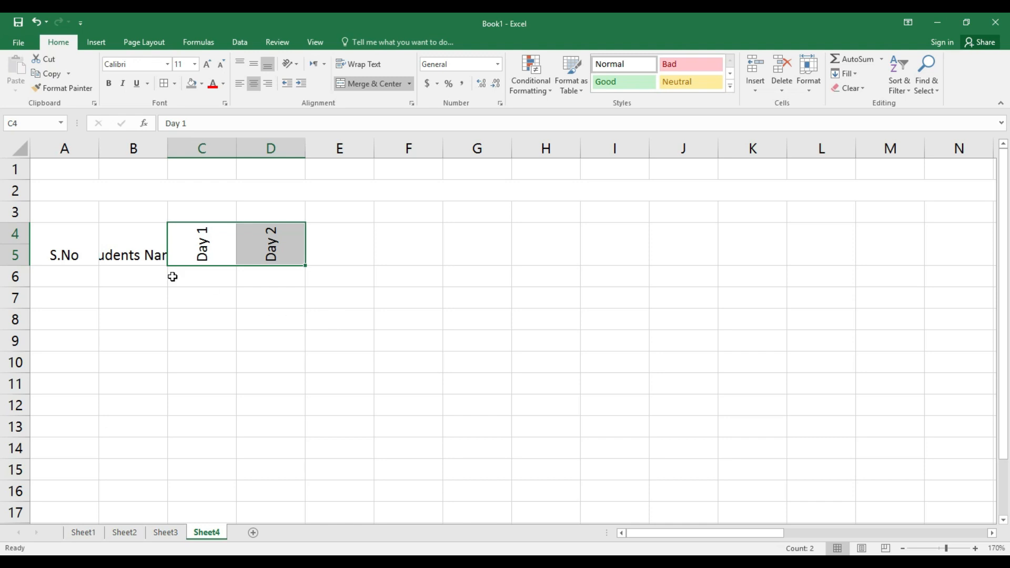
Wrap the text of the Students Name heading and make all the headings in A4:D5 bold
click(142, 237)
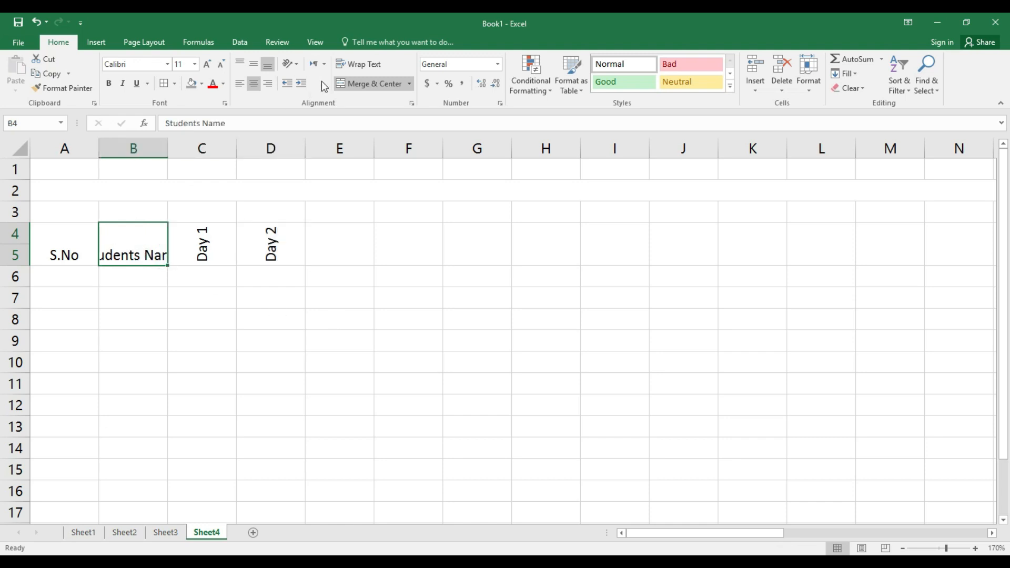
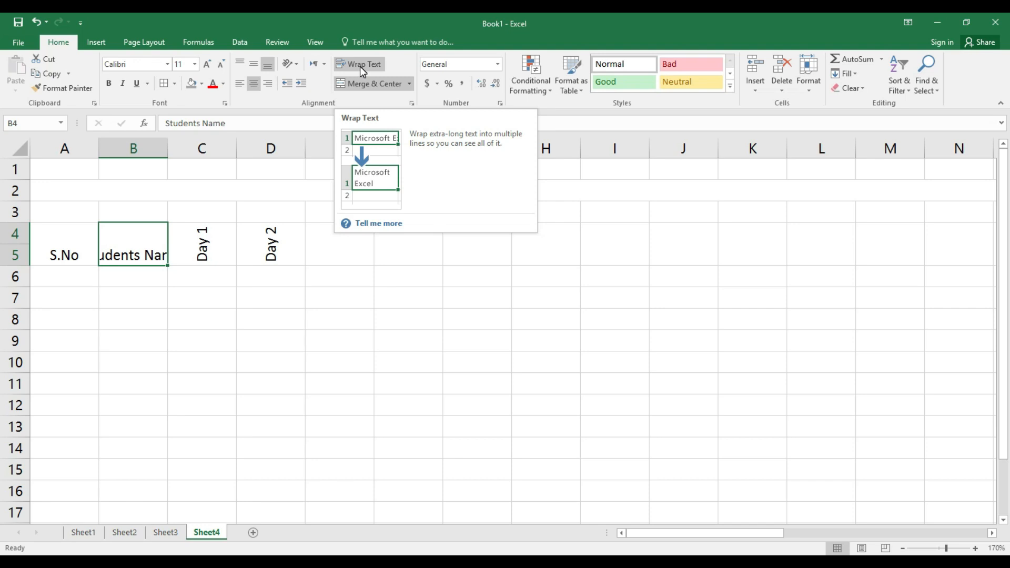
click(361, 68)
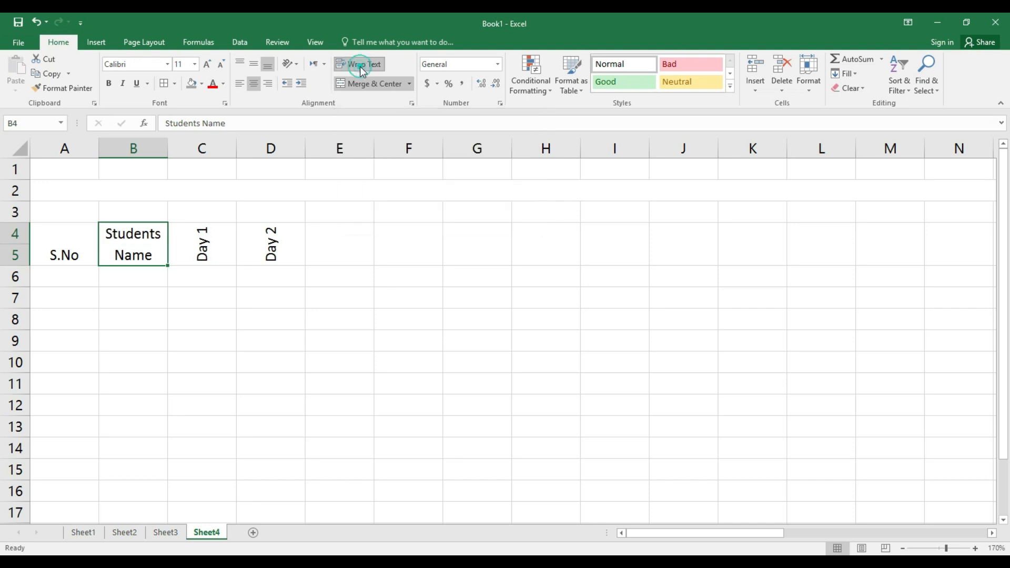
drag(62, 253, 275, 247)
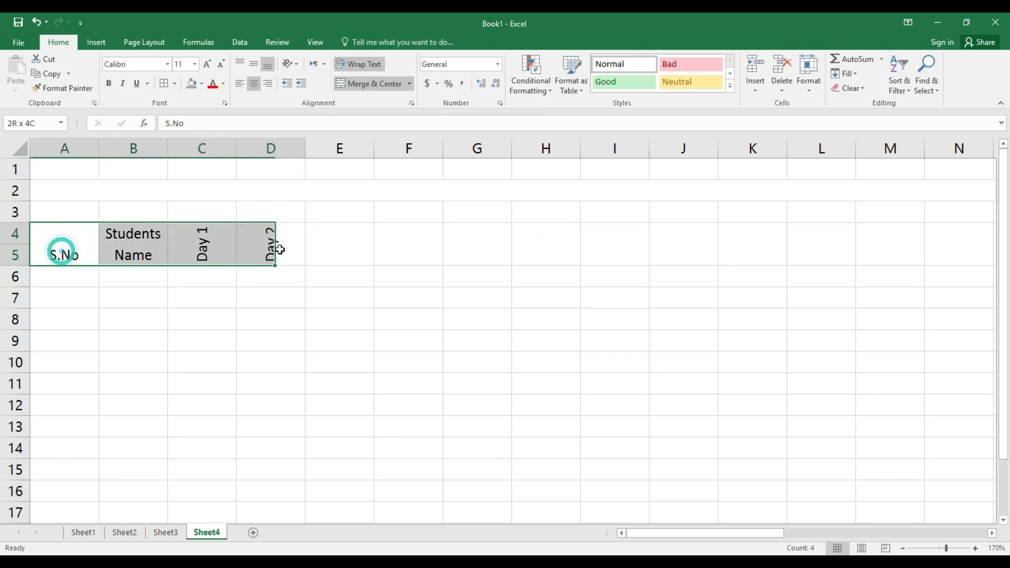
click(110, 84)
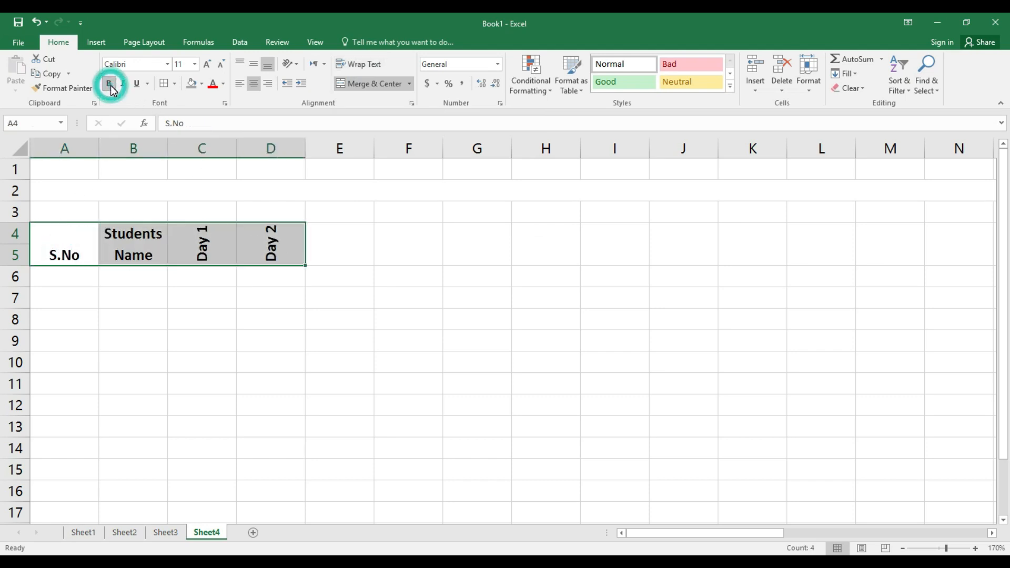
Middle-align the headings in A4:D5 vertically and keep them centered horizontally
click(254, 66)
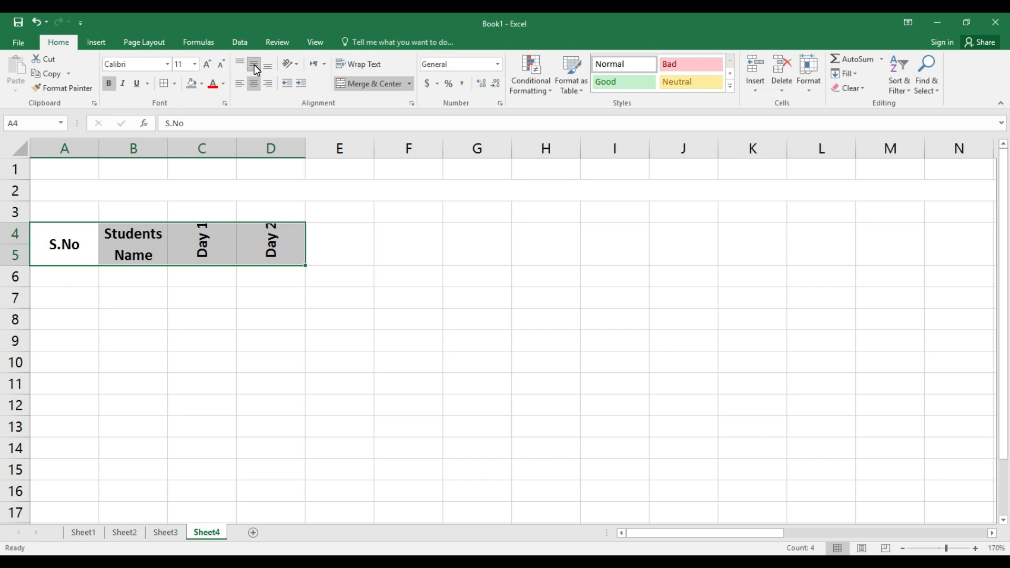
click(254, 84)
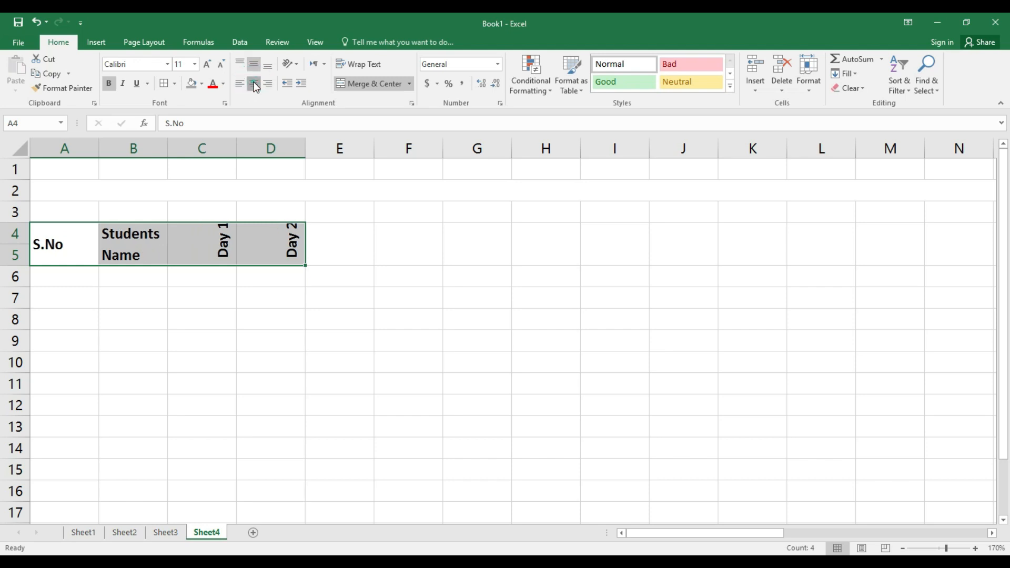
click(254, 83)
click(310, 287)
Turn off the vertical middle alignment for the Day 1 and Day 2 headings
drag(213, 240, 277, 238)
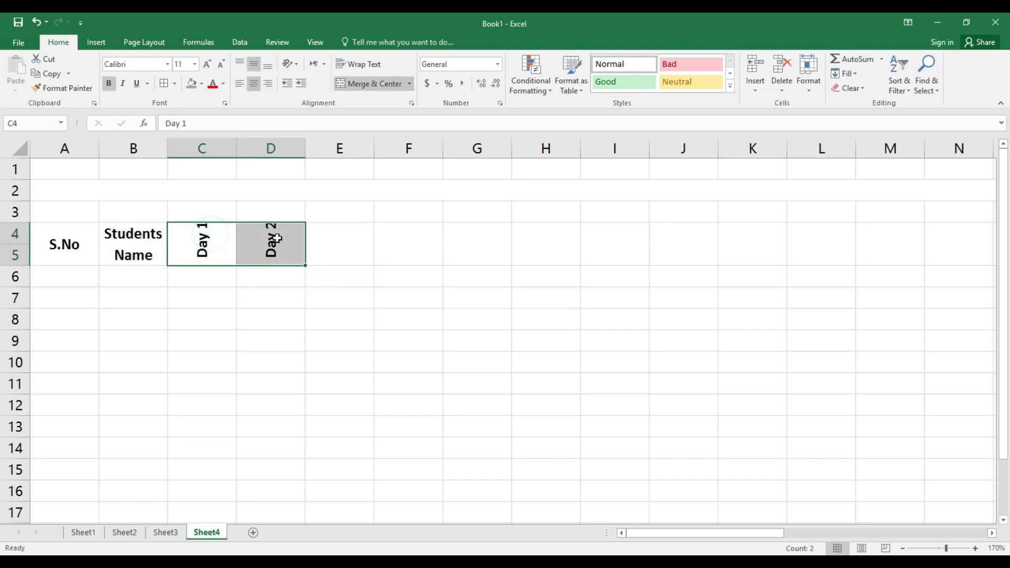
click(253, 65)
click(318, 318)
Fill the day headings across to Day 27 in column AC and increase the height of the heading rows 4 and 5
drag(193, 248, 833, 266)
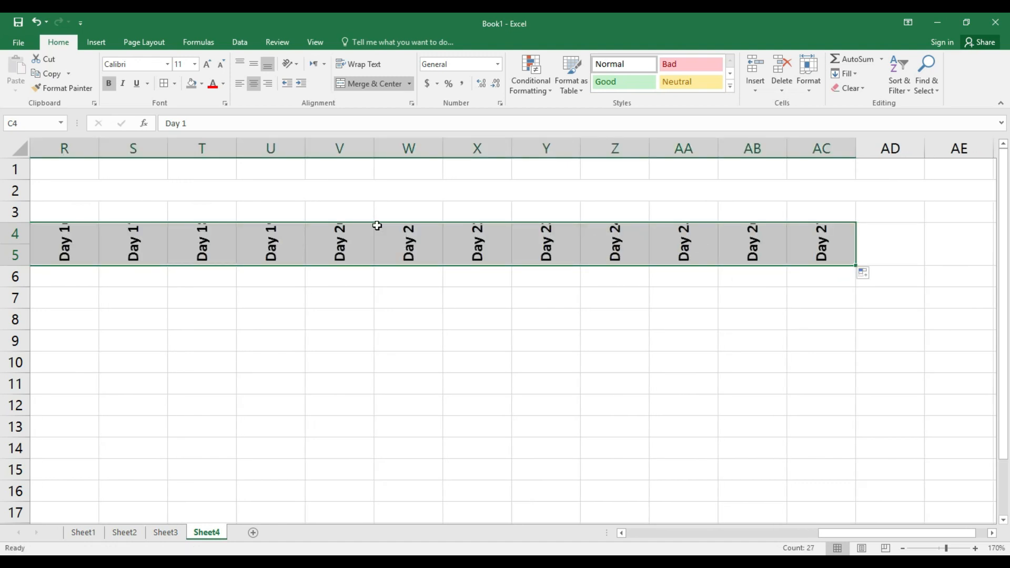
drag(841, 533, 810, 536)
drag(19, 244, 23, 275)
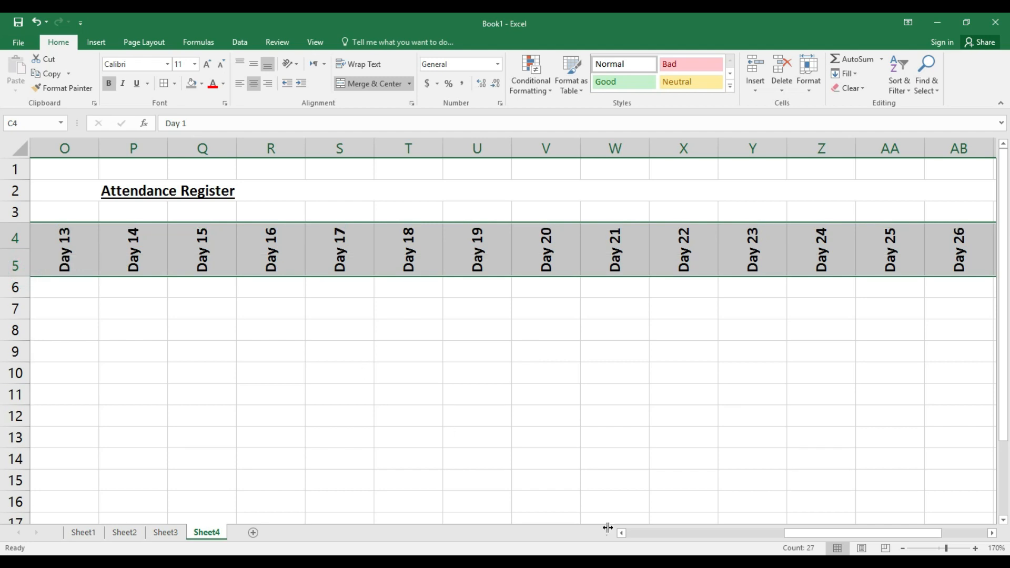
Enter the heading "Total Attendance" in the merged cell of column AD, rows 4 and 5
drag(802, 531, 849, 533)
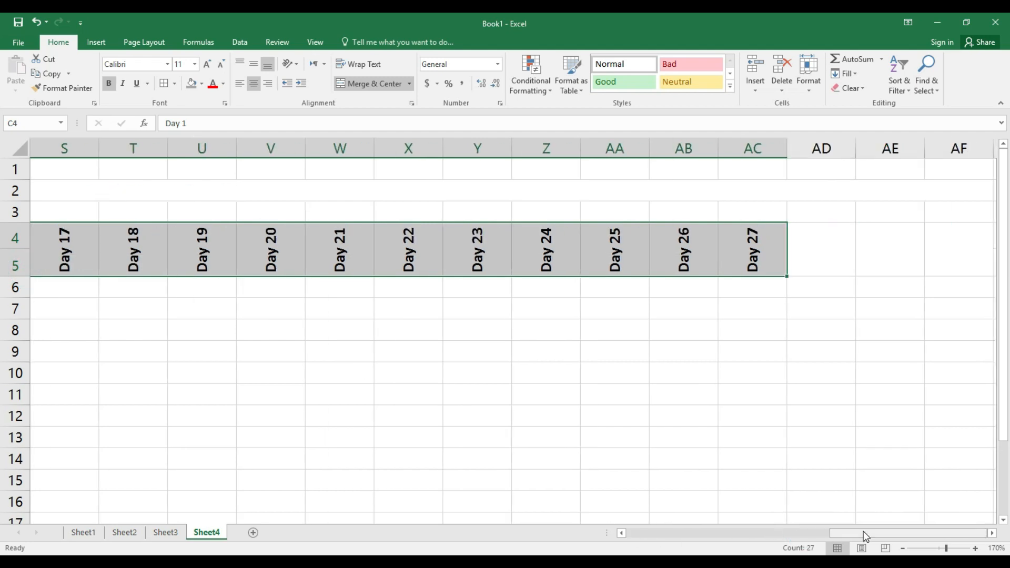
click(843, 261)
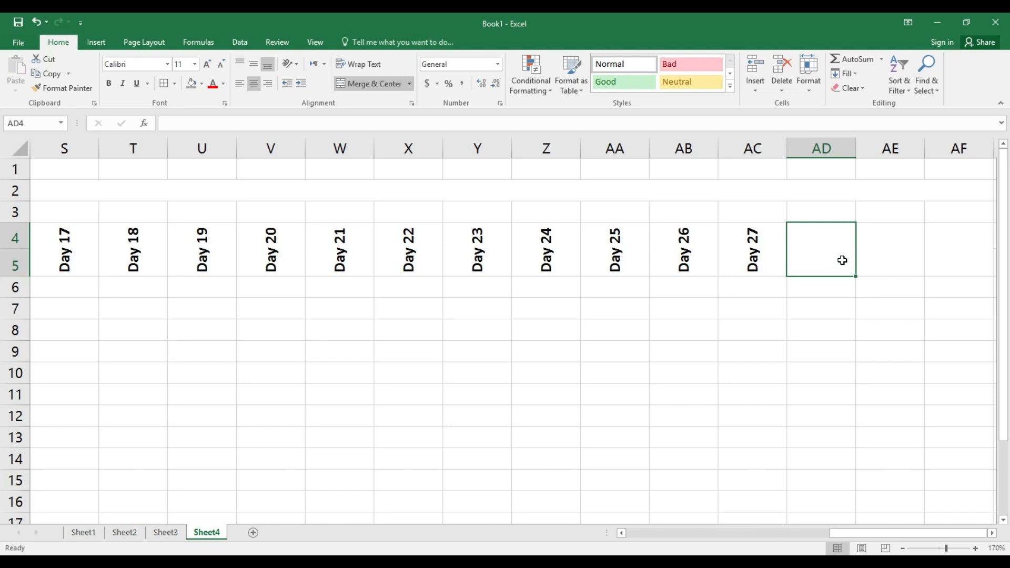
text(total)
key(BackSpace)
key(BackSpace)
key(BackSpace)
key(BackSpace)
key(BackSpace)
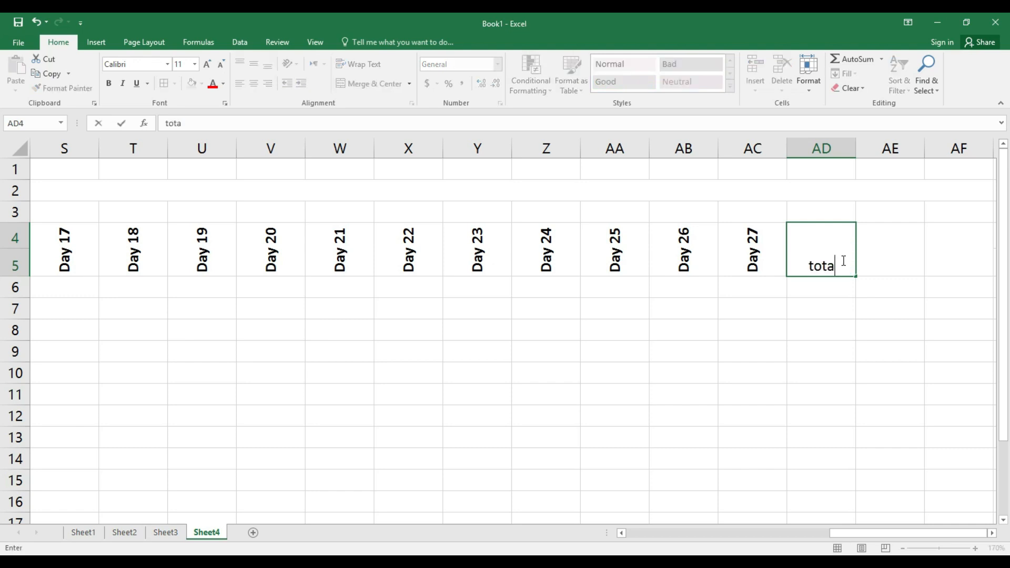
text(Total Att)
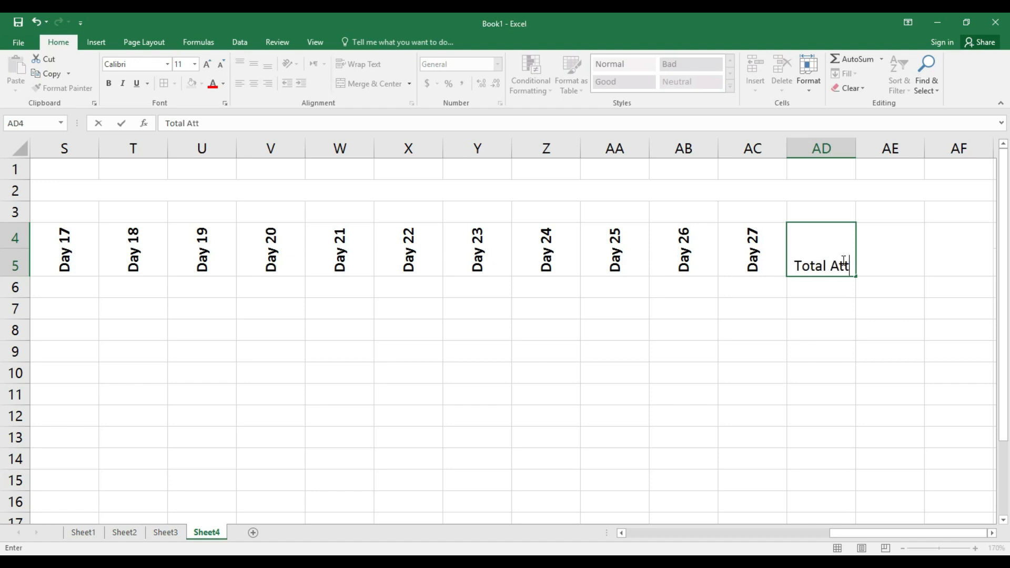
text(e)
text(ance)
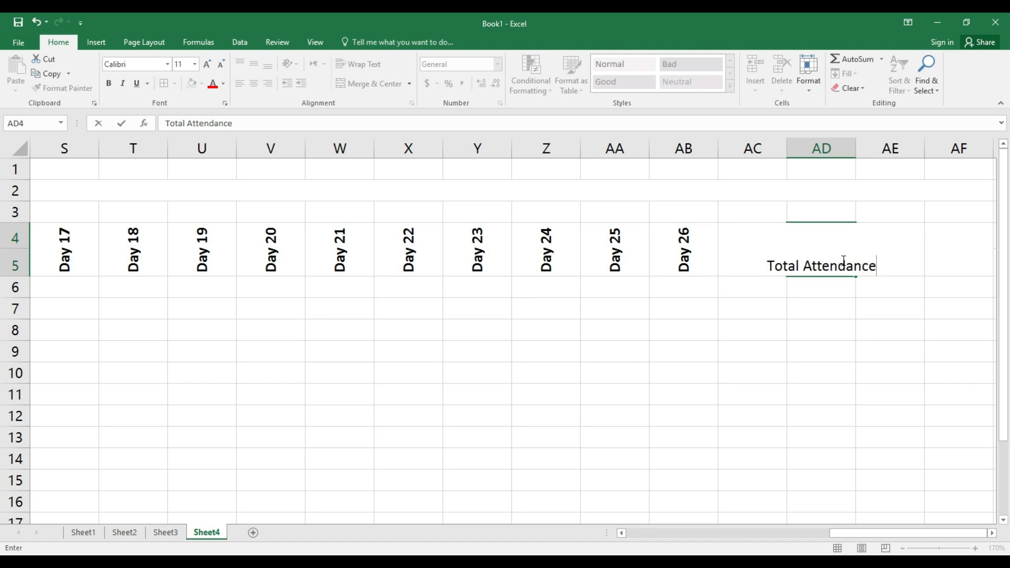
key(Tab)
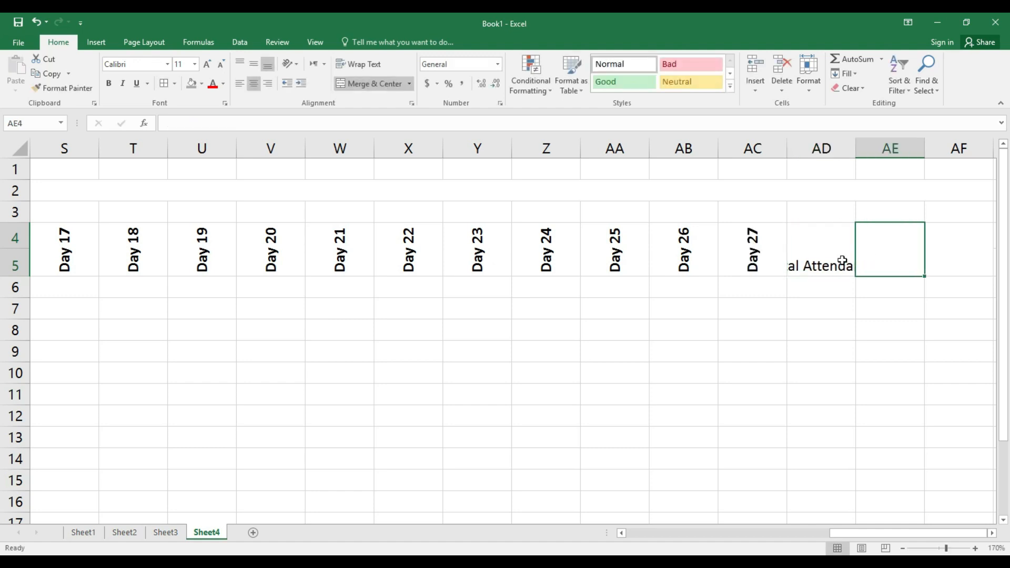
Enter the headings "Averge %" in the merged cell of column AE and "Eligibilty" in that of column AF
text(Averge)
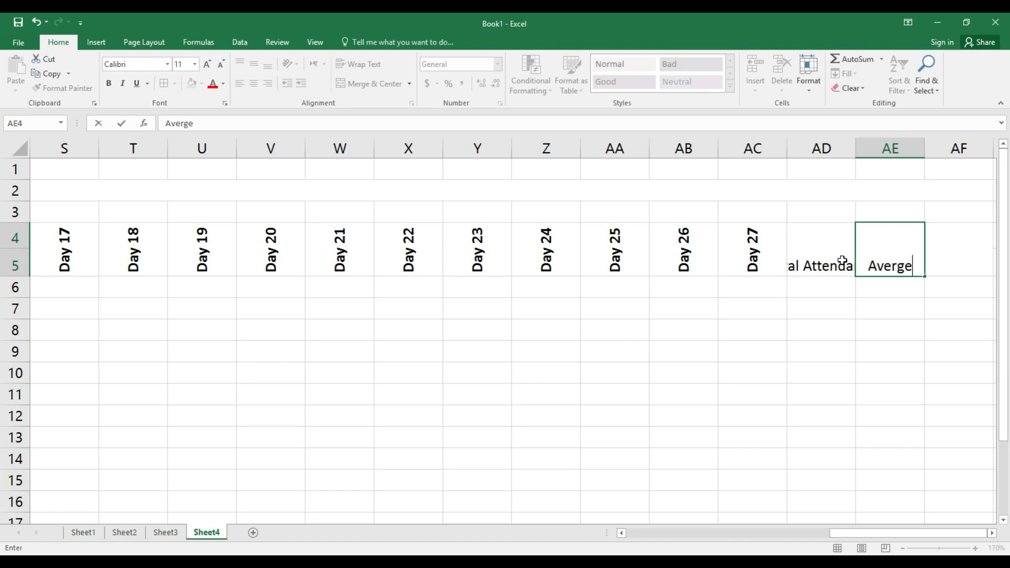
text( %)
key(Tab)
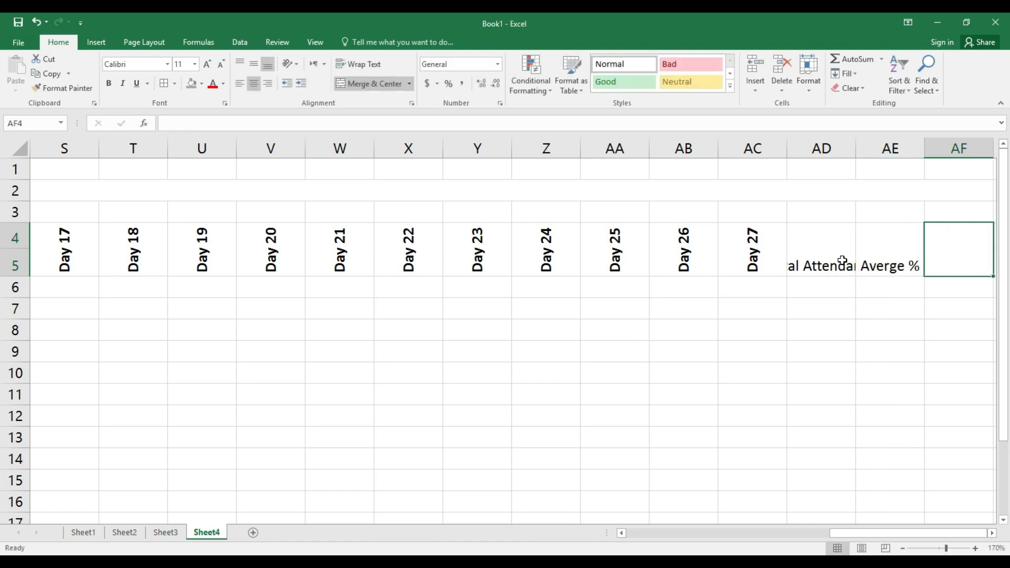
text(E)
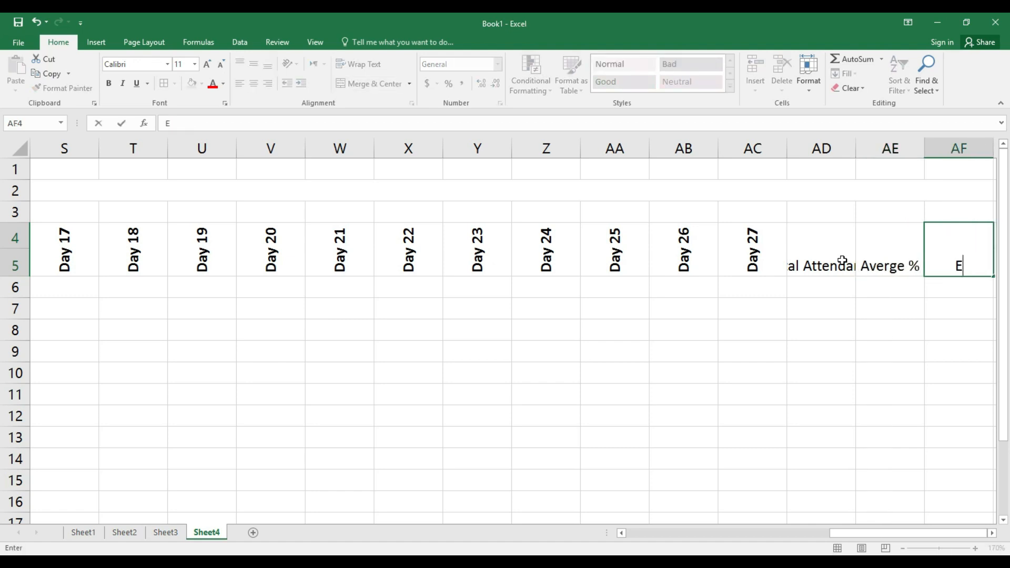
text(ligibilty)
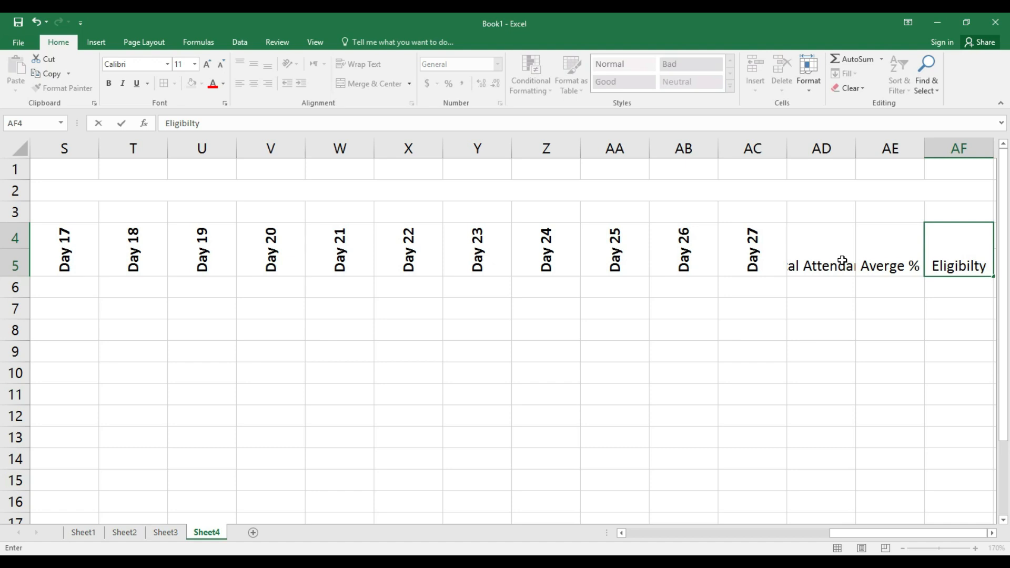
click(951, 370)
Wrap, bold and middle-align the headings in AD4:AF5, and widen column AD so "Attendance" fits on one line
drag(958, 267, 822, 259)
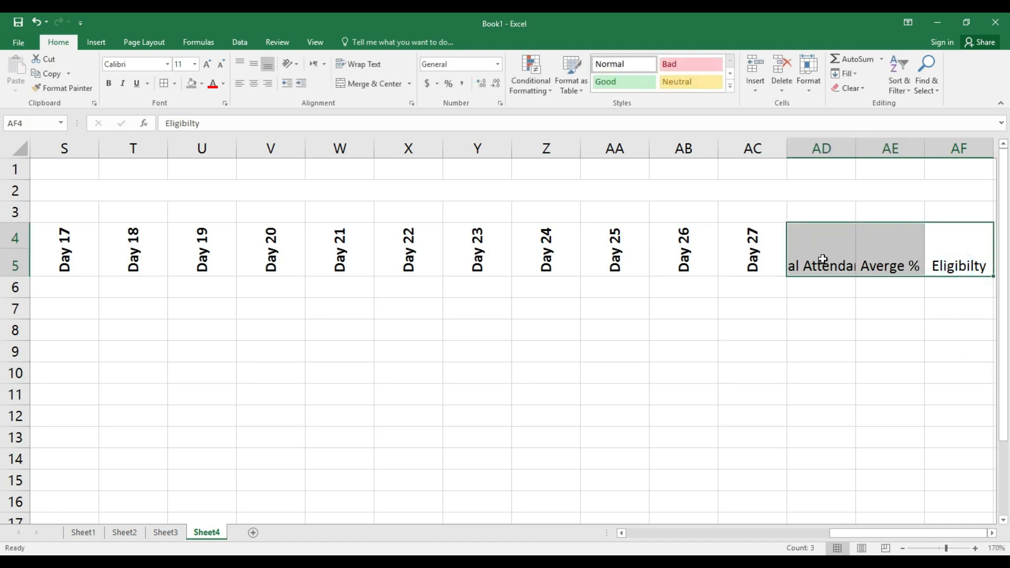
click(356, 64)
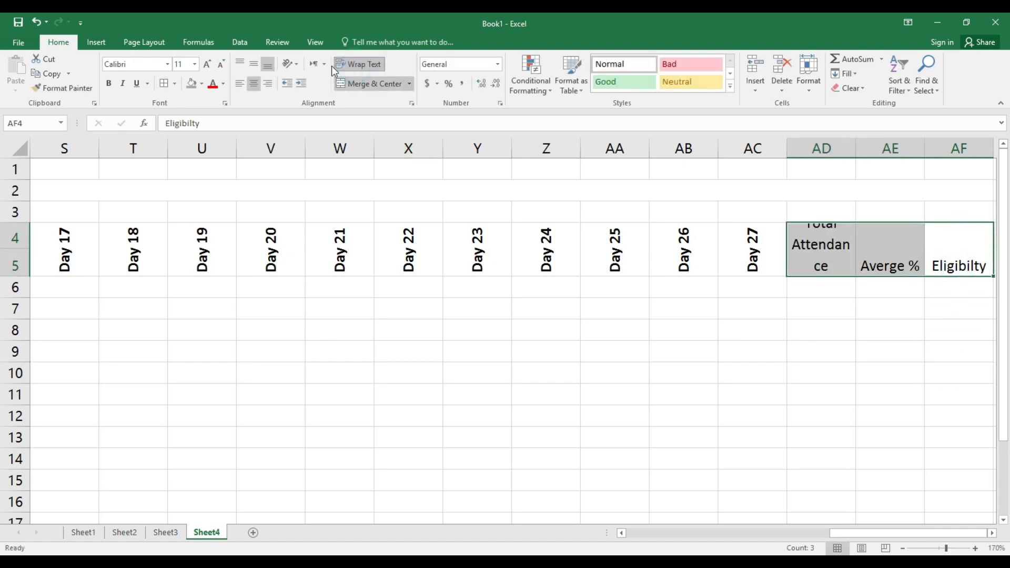
click(108, 84)
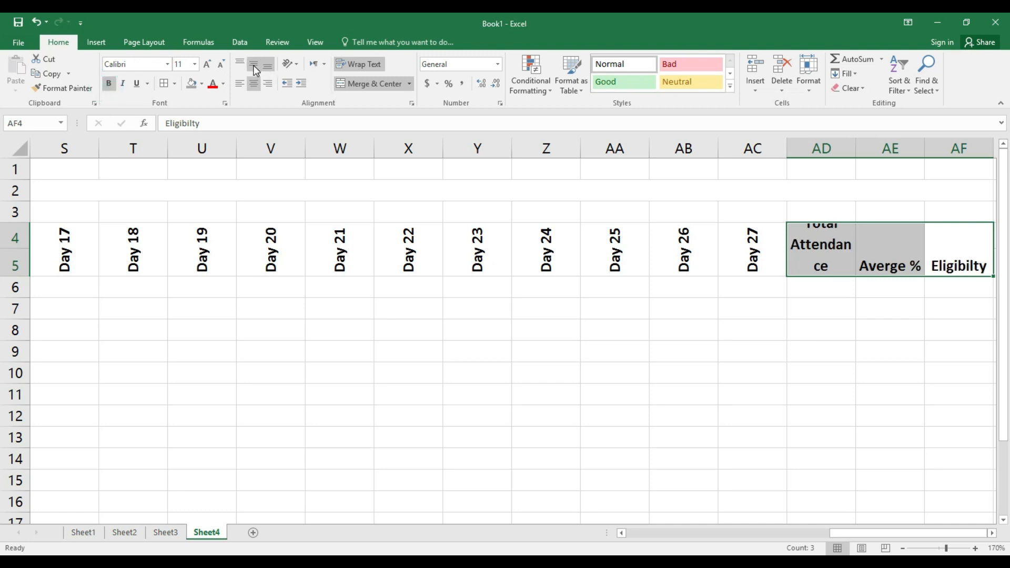
click(254, 66)
click(681, 283)
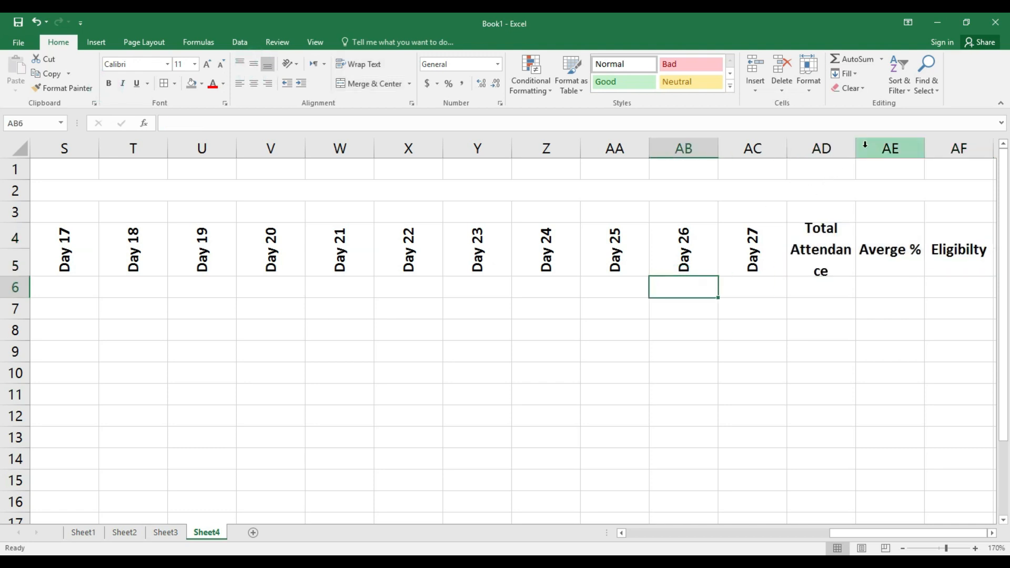
drag(856, 148, 870, 147)
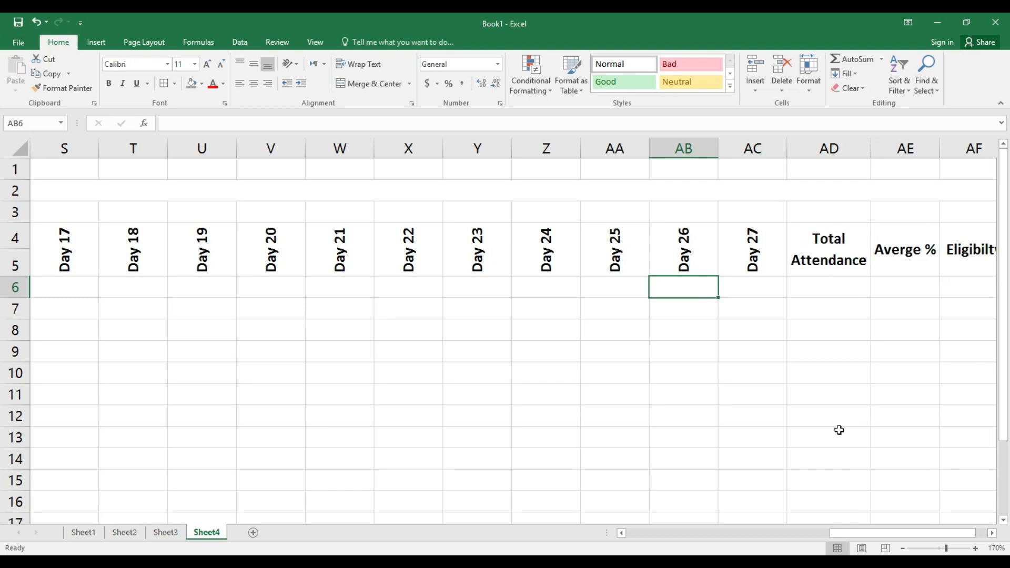
Select the day columns from the Day 1 heading in C4 through AC16
drag(865, 534, 604, 534)
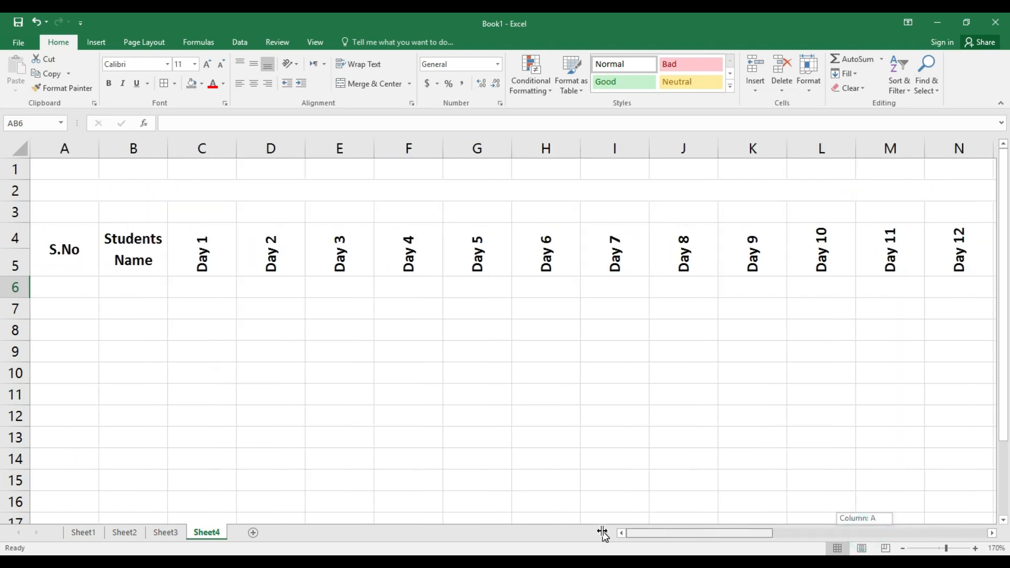
drag(187, 257, 694, 508)
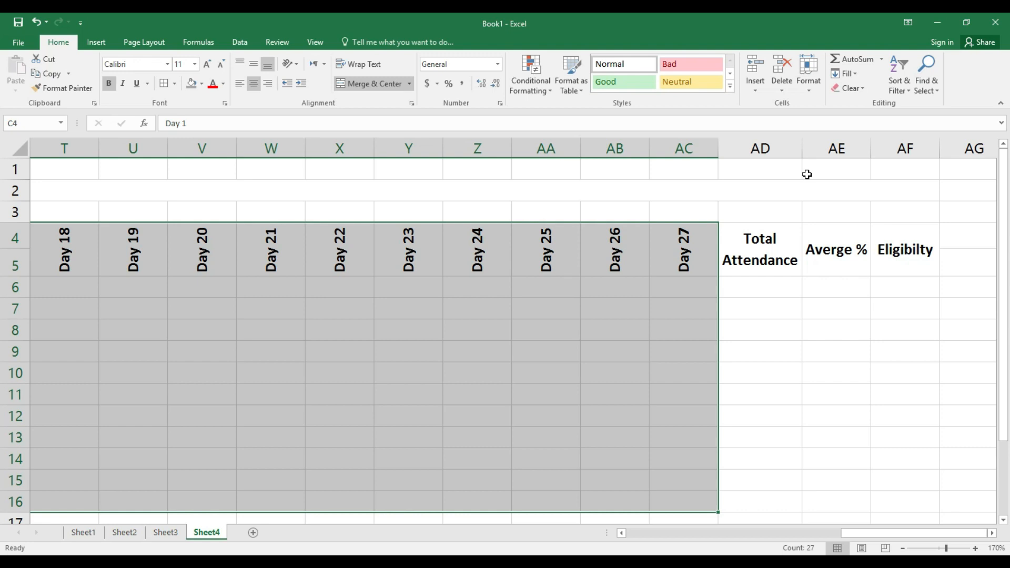
Try a narrower uniform column width on the selected day columns and undo it
click(813, 92)
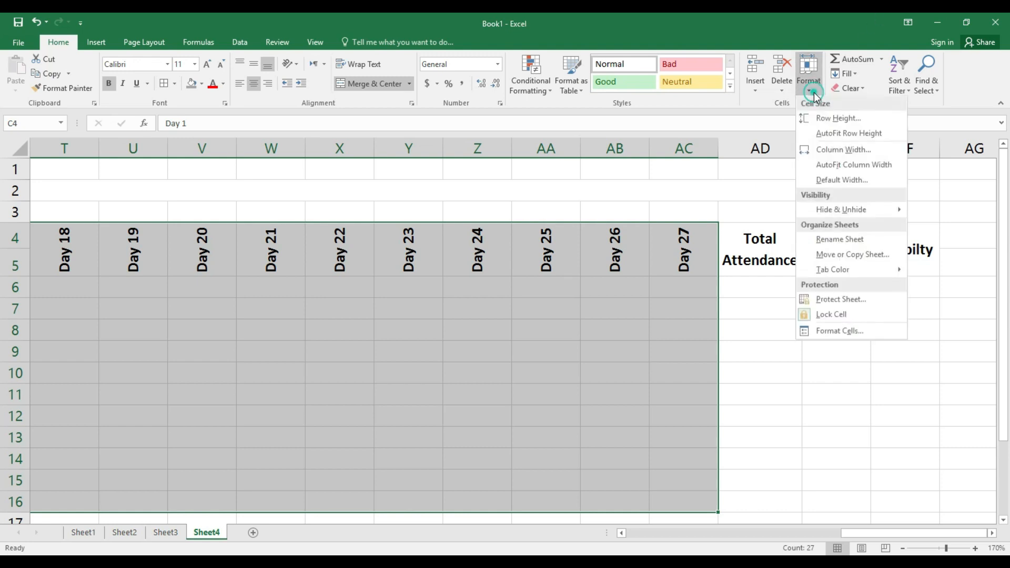
click(767, 98)
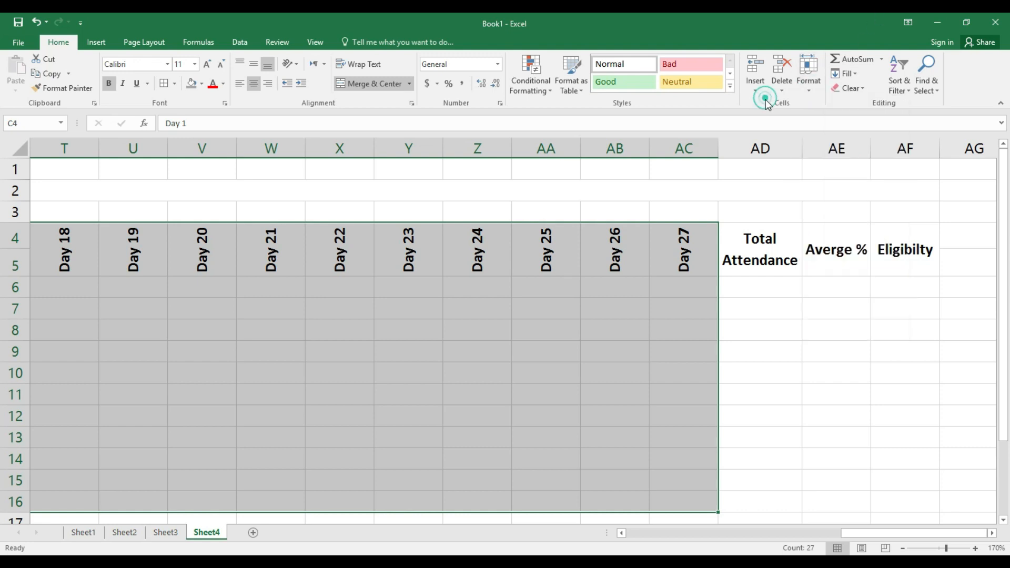
click(805, 87)
click(830, 149)
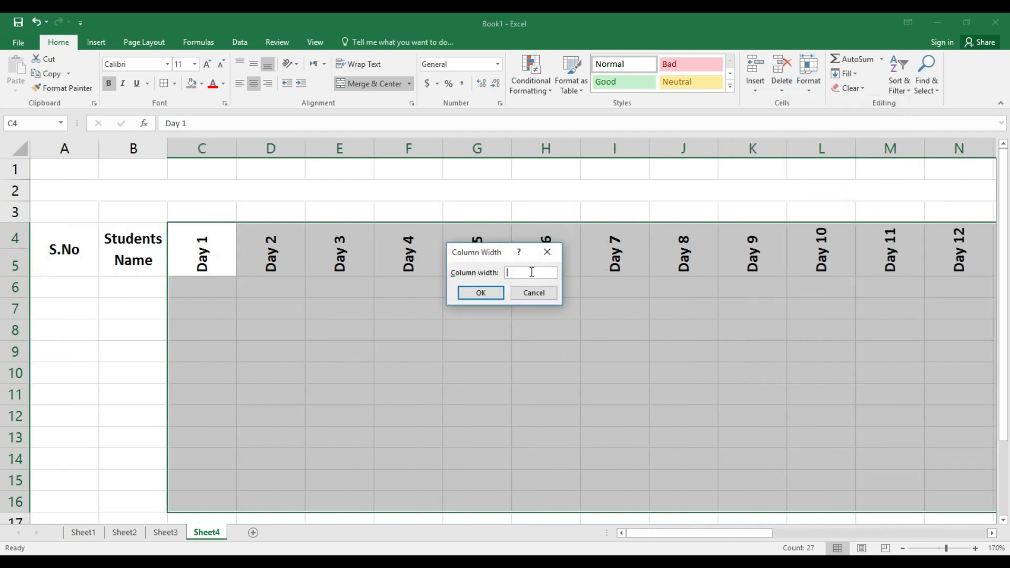
key(Return)
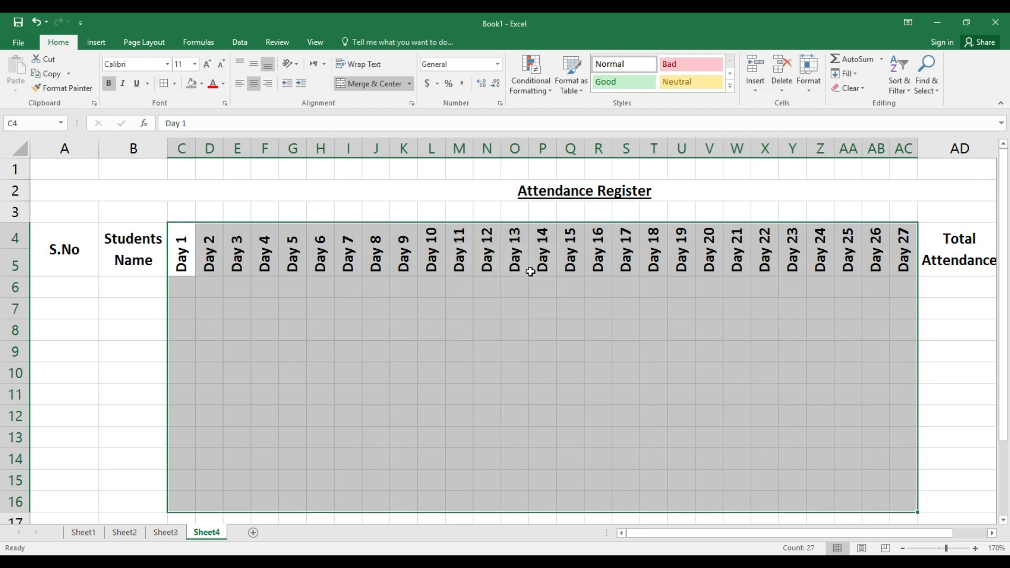
key(ctrl+z)
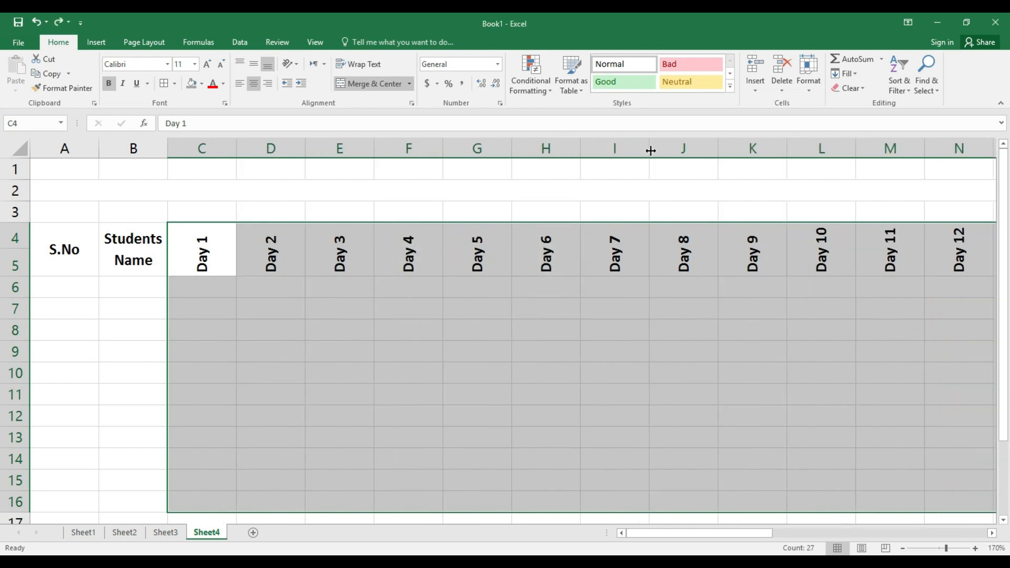
Apply a narrower uniform column width to the selected day columns C through AC
click(808, 74)
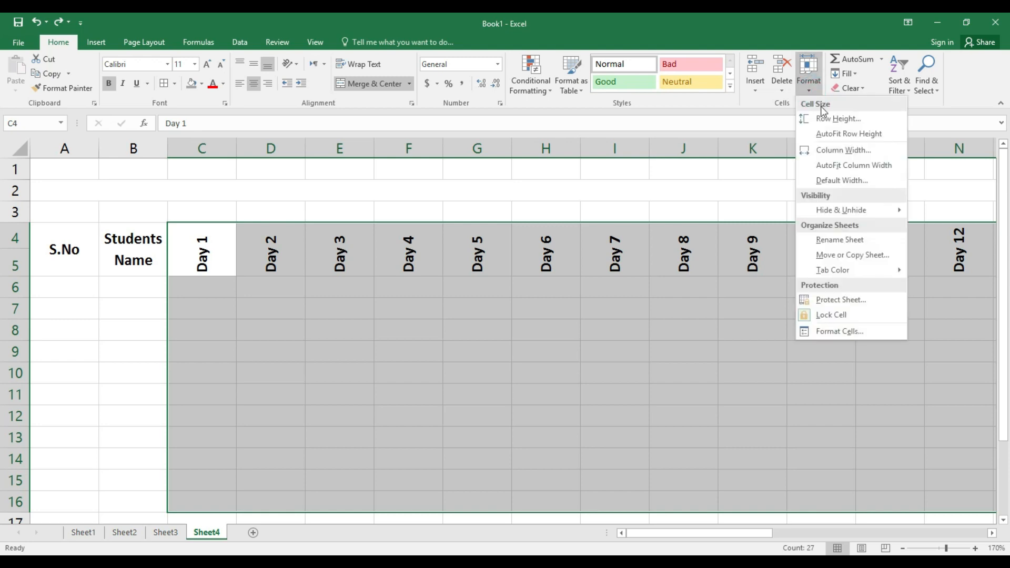
click(836, 150)
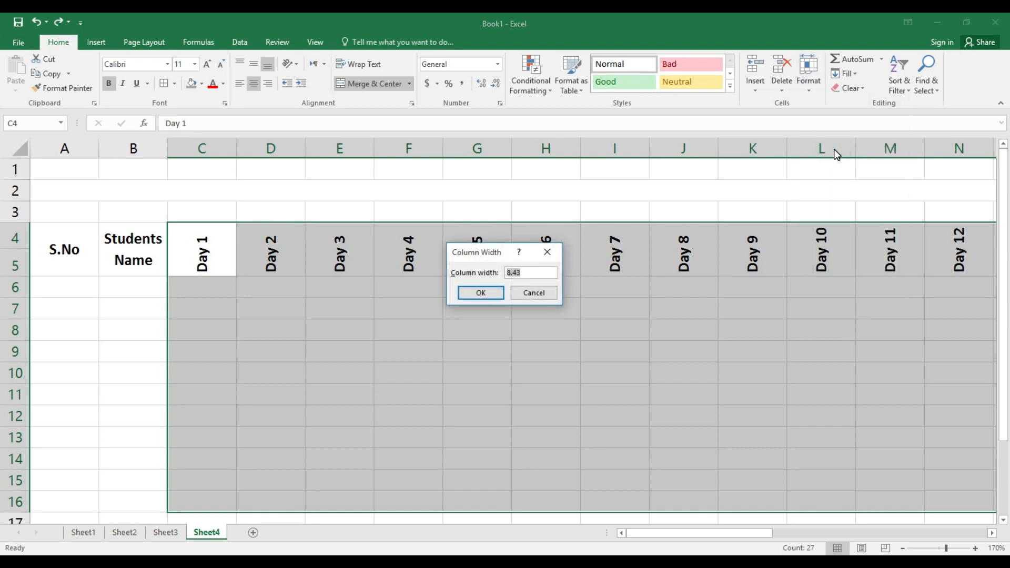
key(Return)
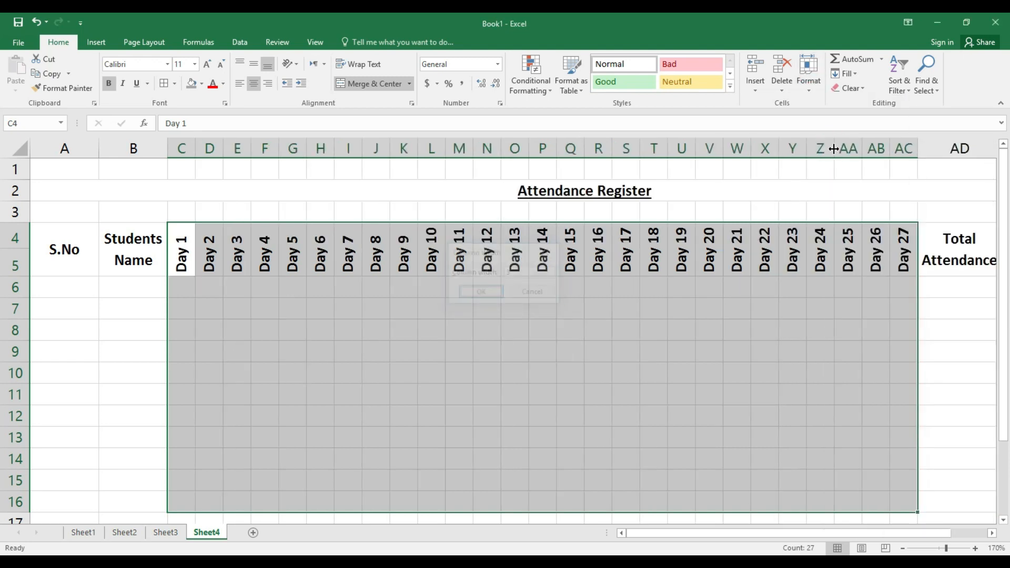
click(432, 356)
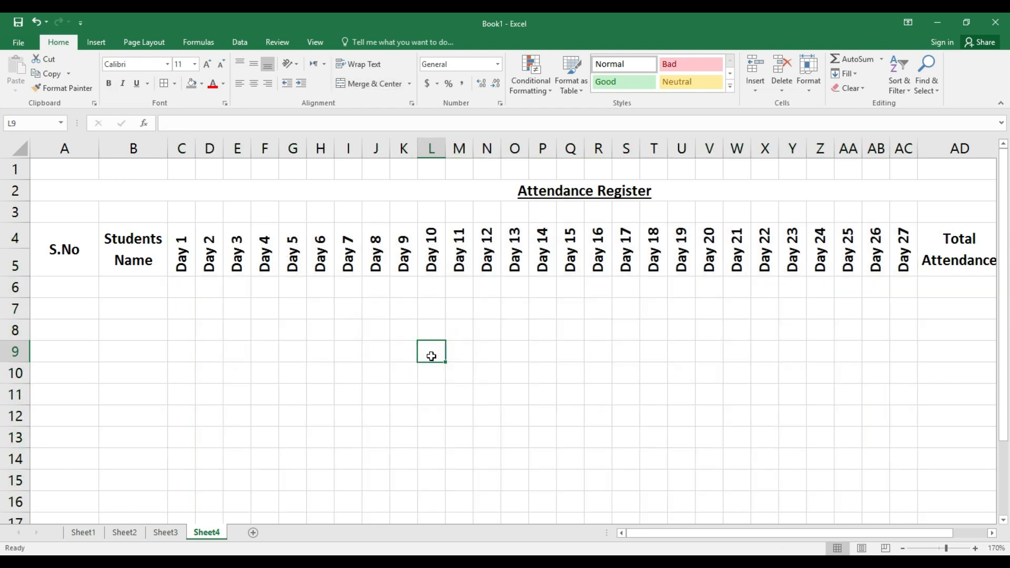
Number the rows 1 to 5 under S.No in A6:A10 and center the numbers horizontally
click(84, 289)
text(1)
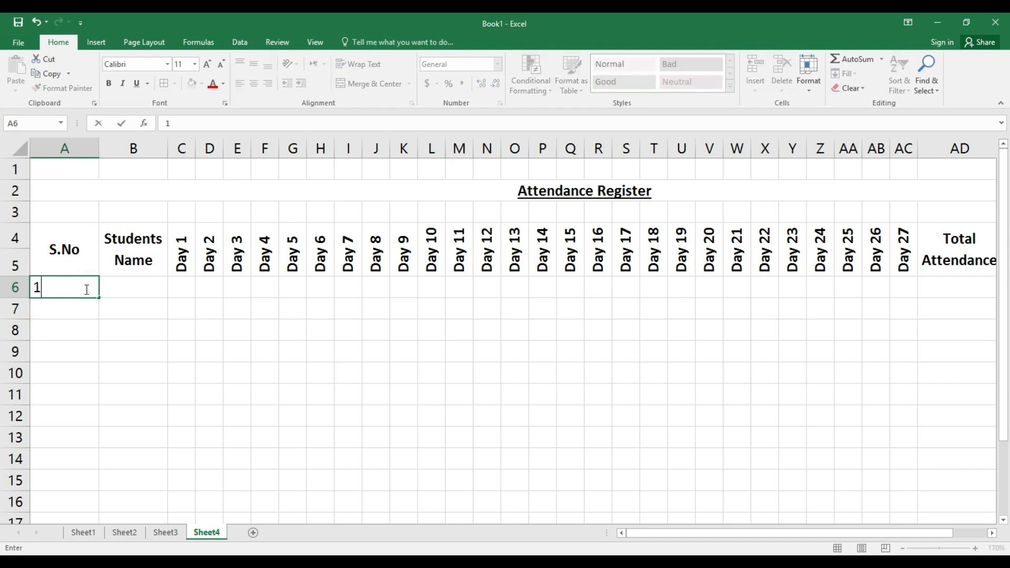
key(Return)
text(2)
key(Return)
drag(86, 289, 90, 383)
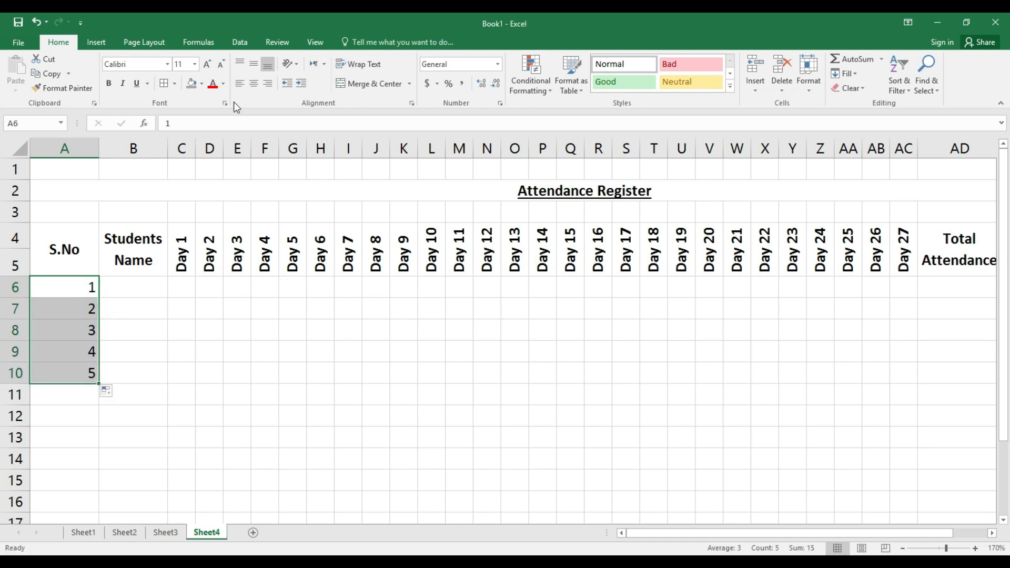
click(253, 84)
click(219, 362)
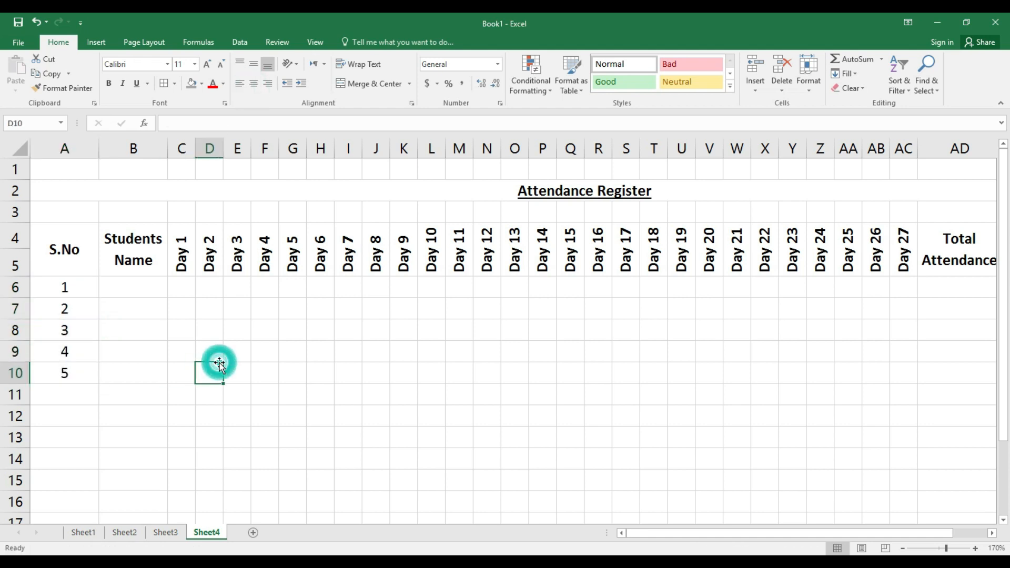
click(143, 291)
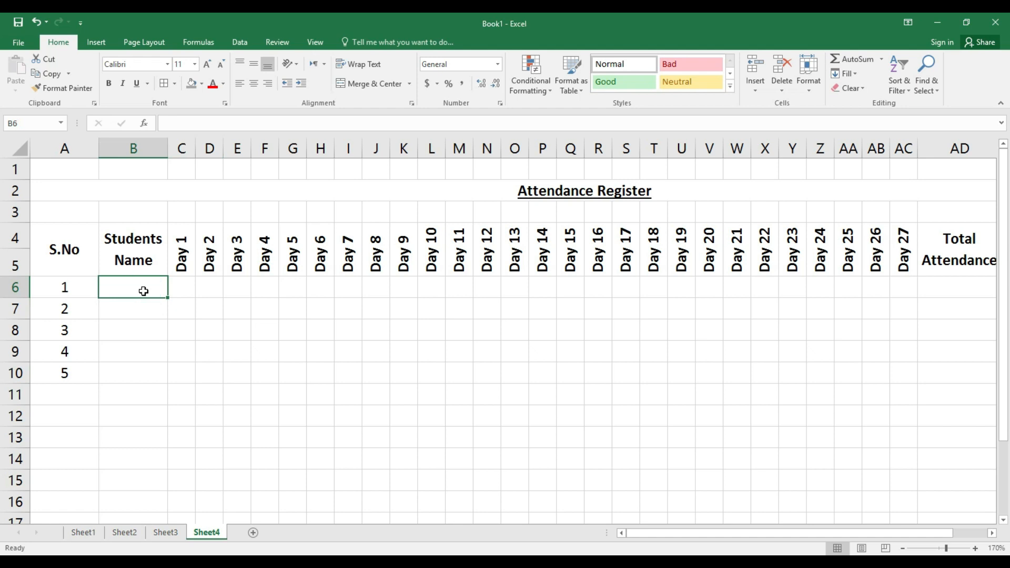
text(aslam)
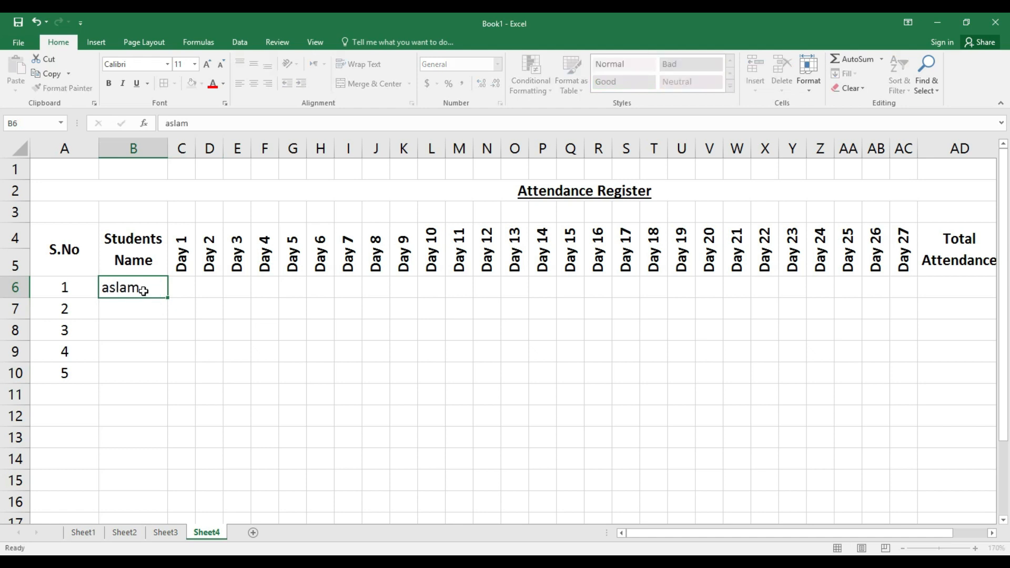
key(Return)
Enter the five students' first names in capital letters in cells B6 to B10
click(143, 291)
text(ASLAM)
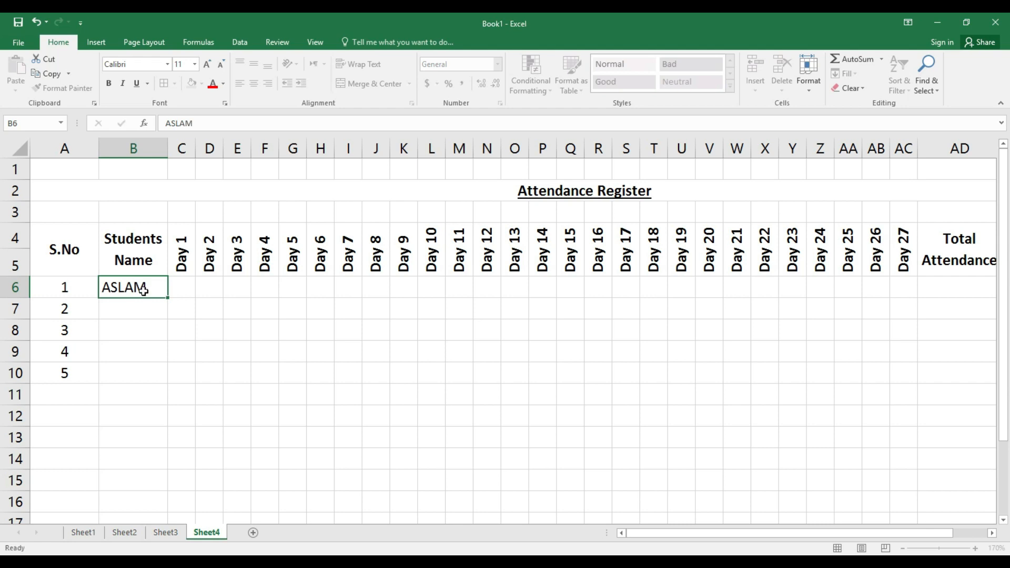
key(Return)
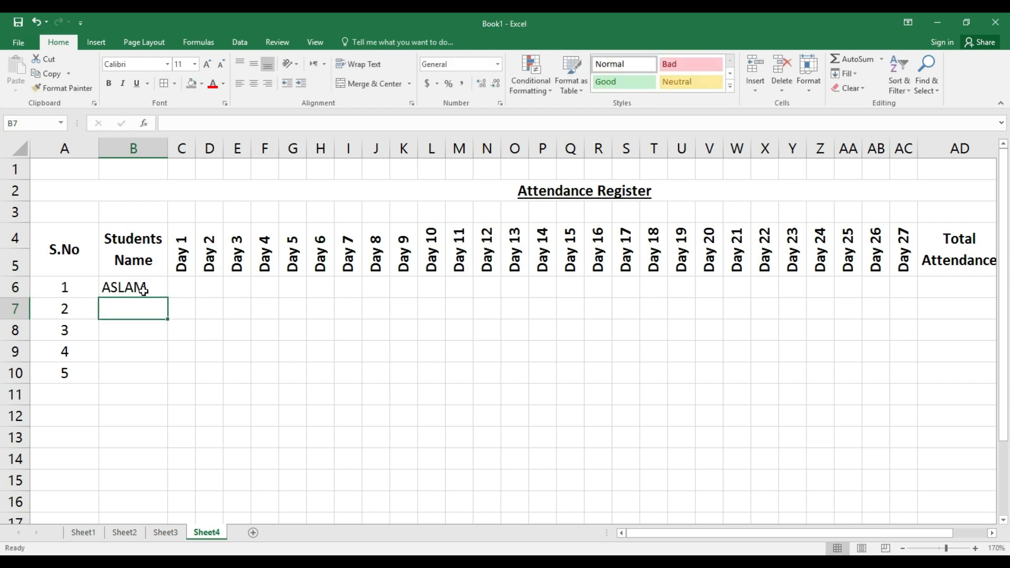
text(FASIAL)
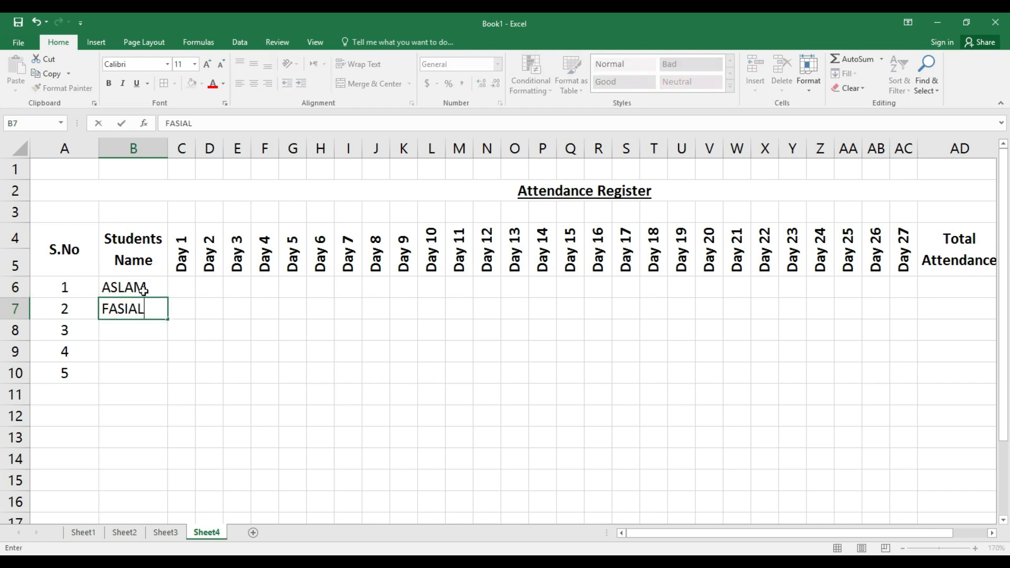
key(Return)
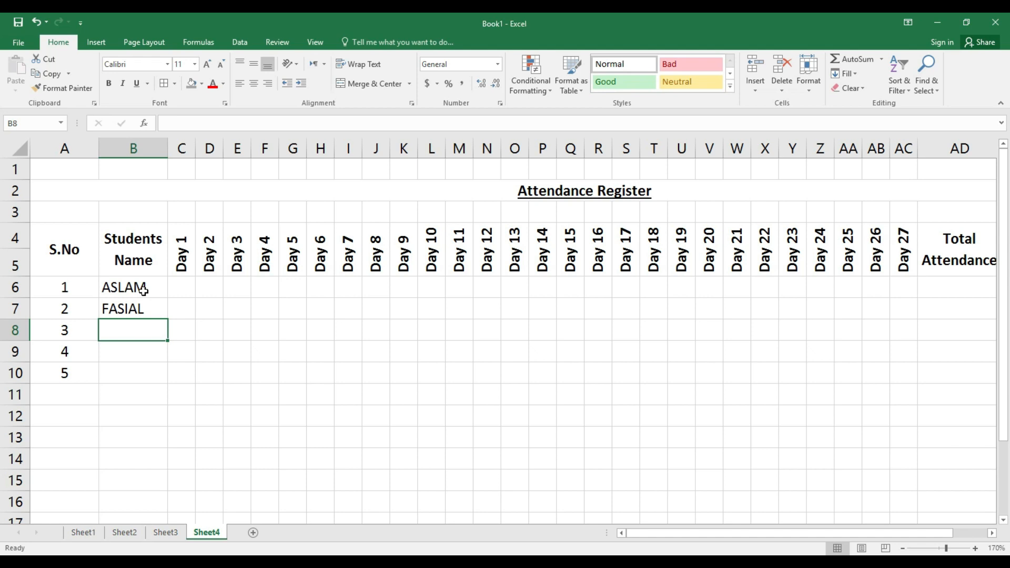
text(MAJID)
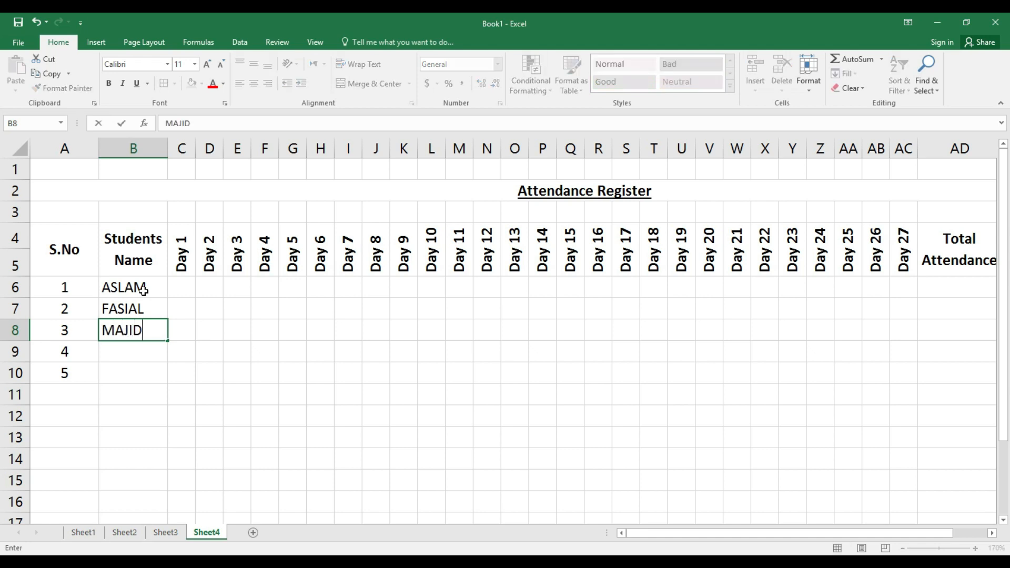
key(Return)
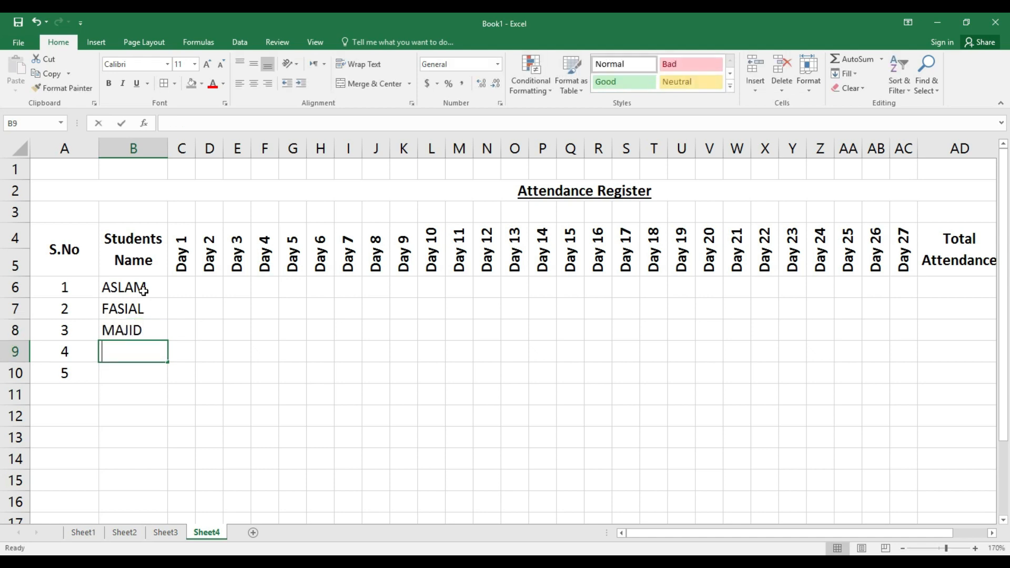
text(AMEER)
key(Return)
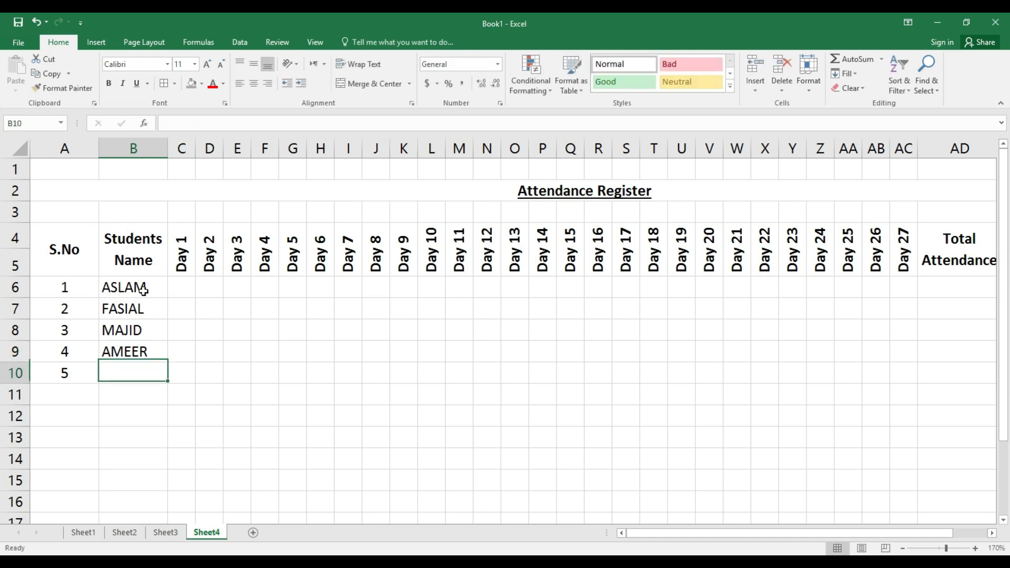
text(BASIT)
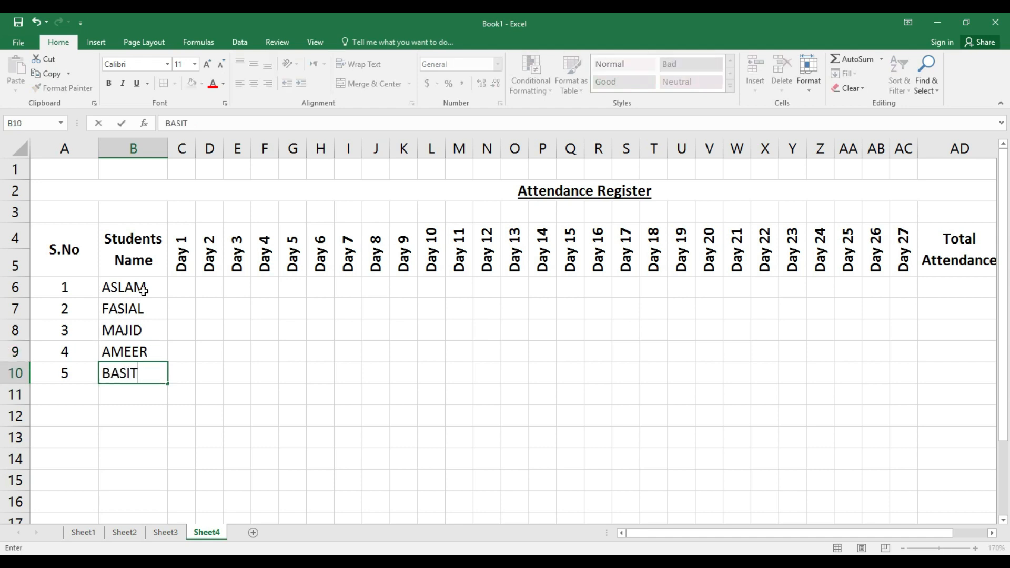
Enter the attendance mark P for the first student on Day 1 and Day 2 in C6 and D6
key(Tab)
key(Up)
key(Up)
key(Up)
key(Up)
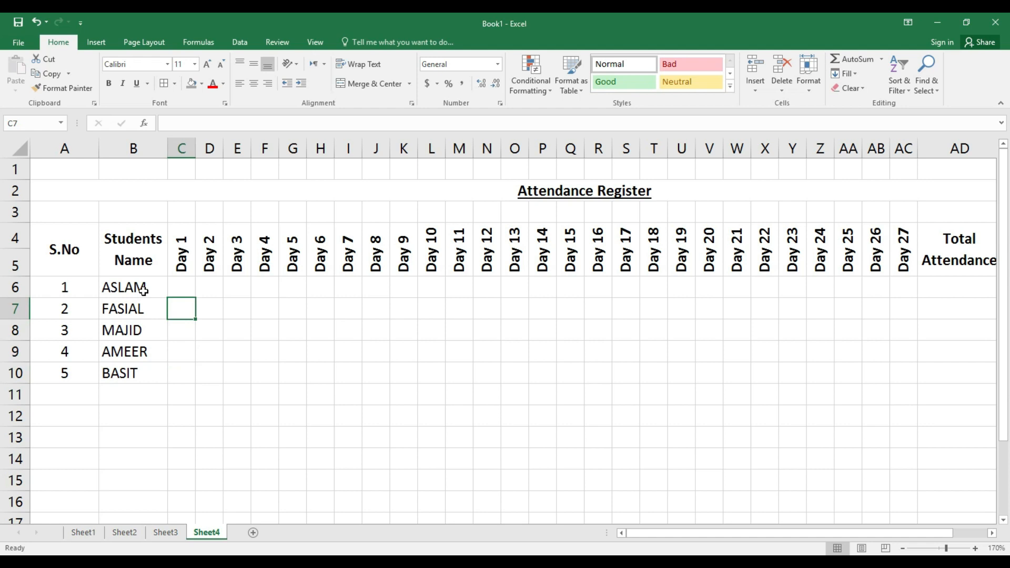
text(P)
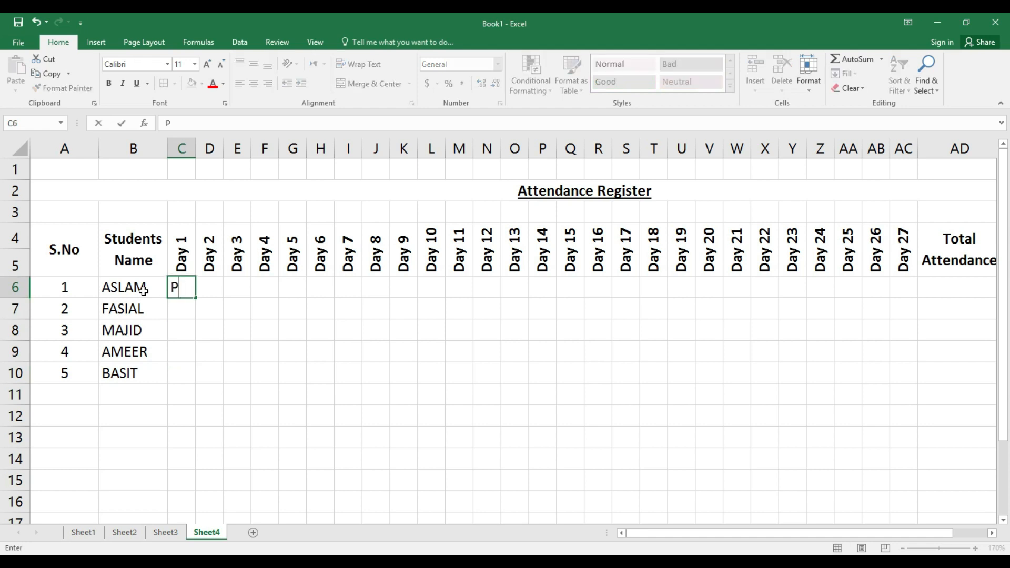
key(Tab)
text(P)
key(Tab)
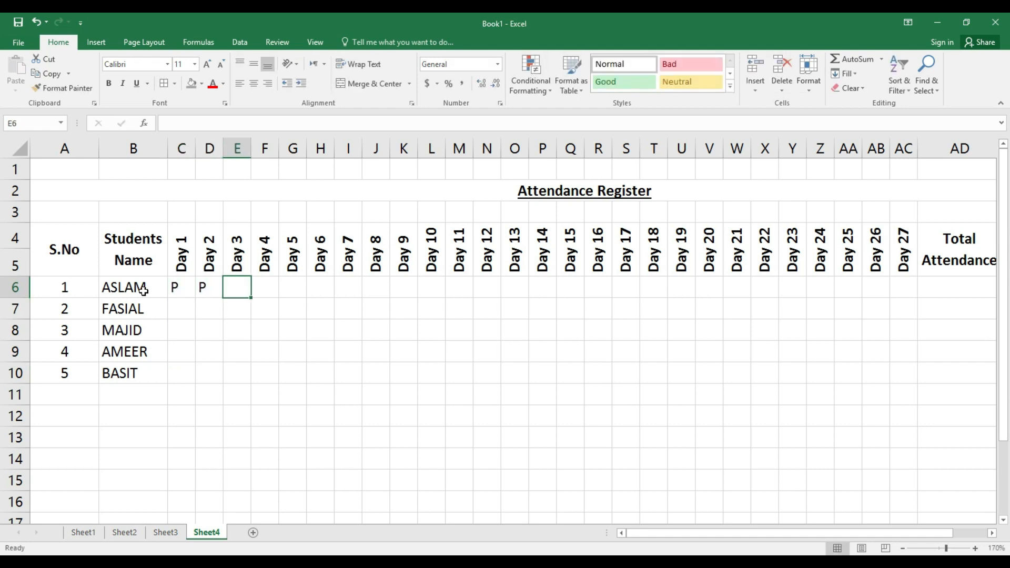
Fill the Day 2 mark in D6 right through Day 27 in AC6
click(209, 286)
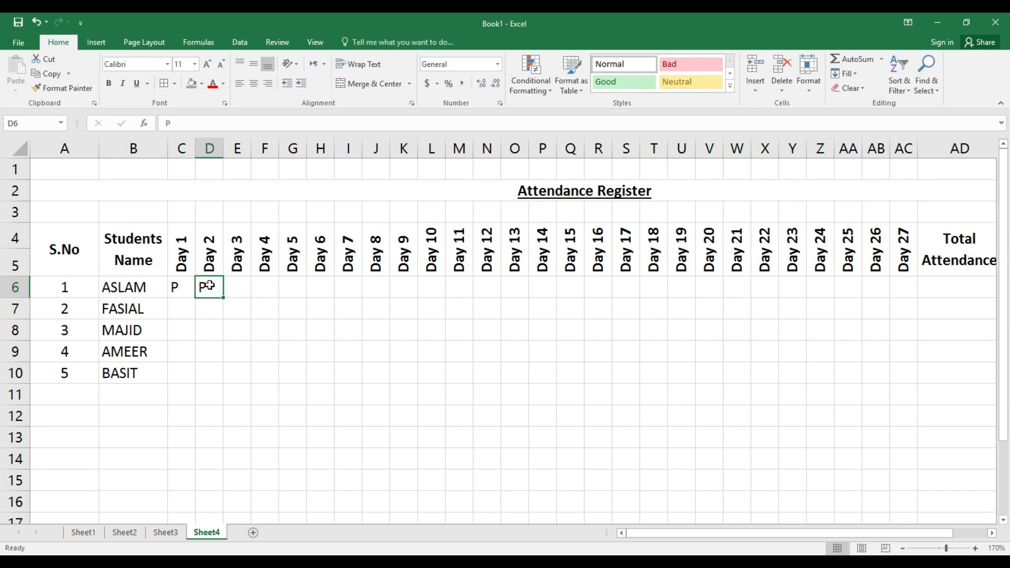
drag(209, 285, 902, 283)
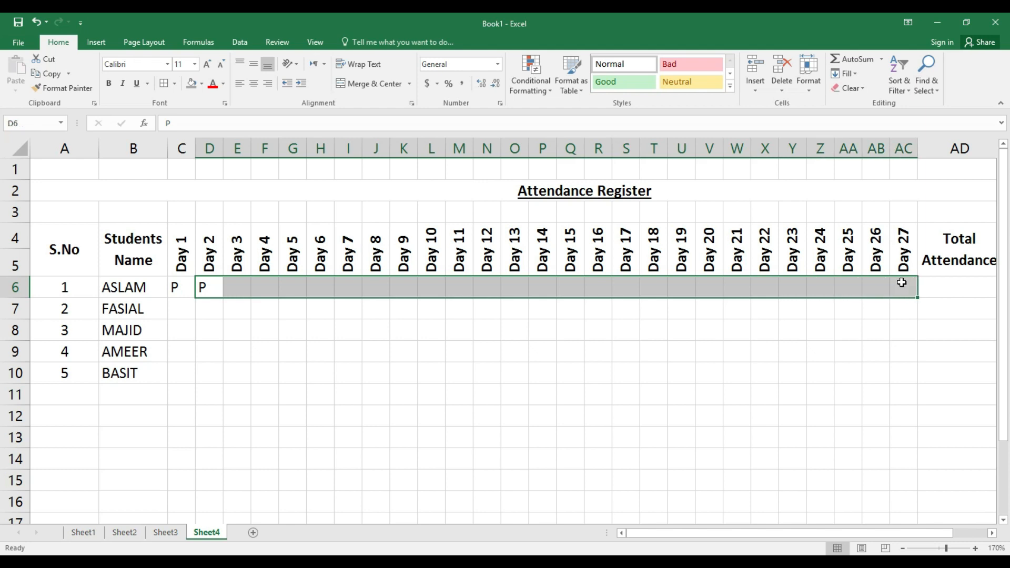
key(ctrl+r)
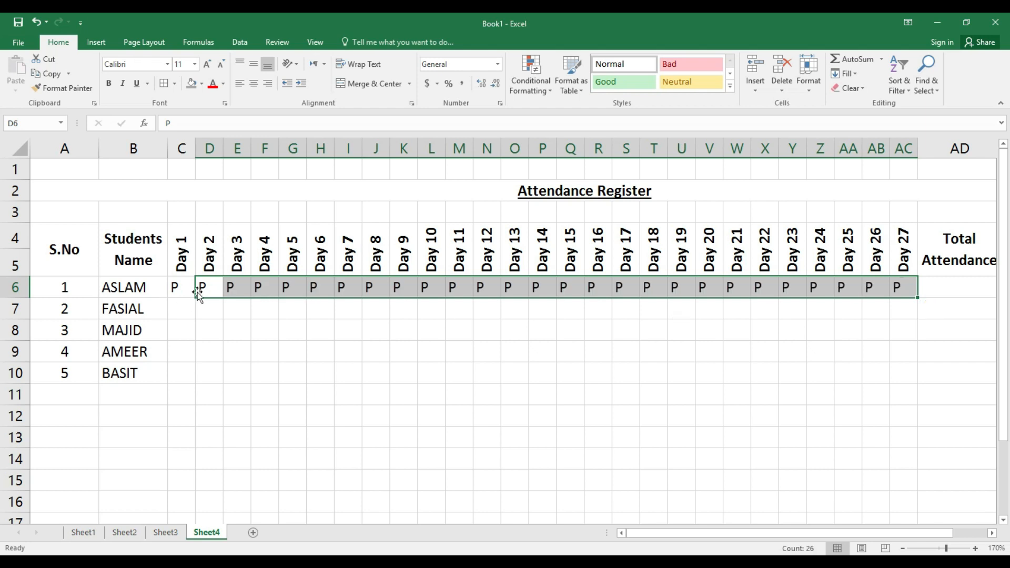
Fill the row 6 marks down to row 10 and center all marks in C6:AC10 horizontally
click(175, 288)
drag(246, 293, 901, 372)
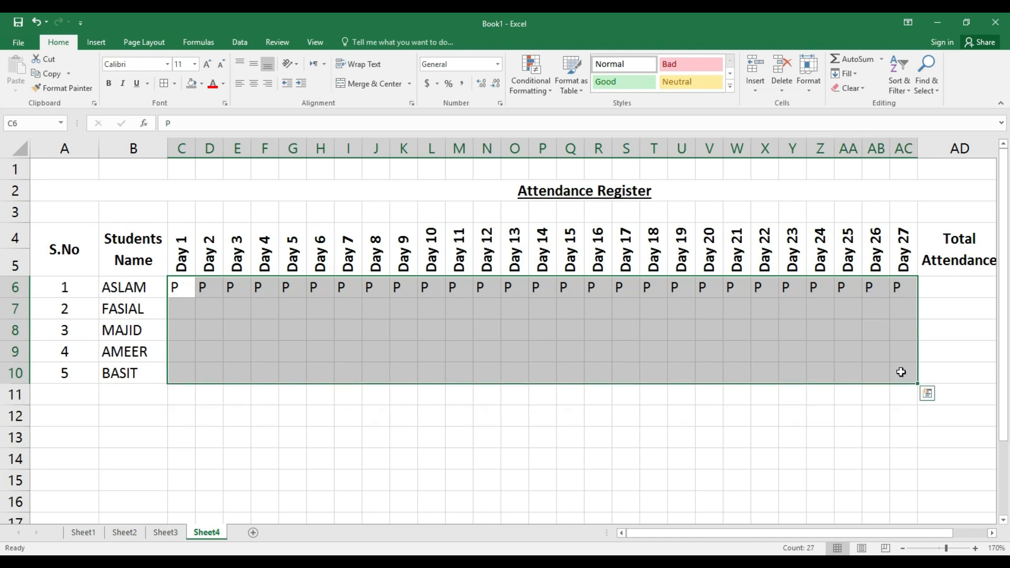
key(ctrl+d)
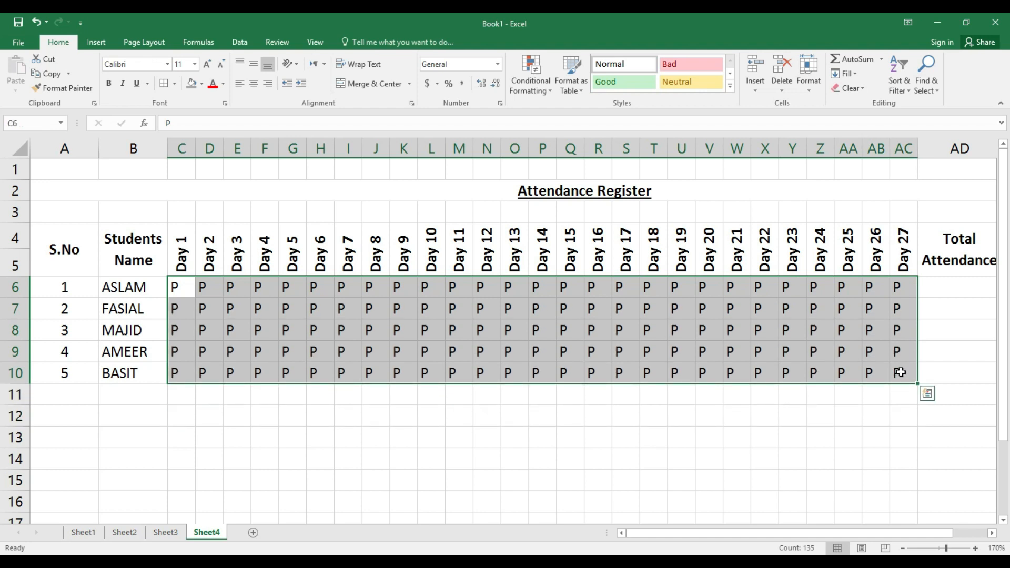
key(ctrl+q)
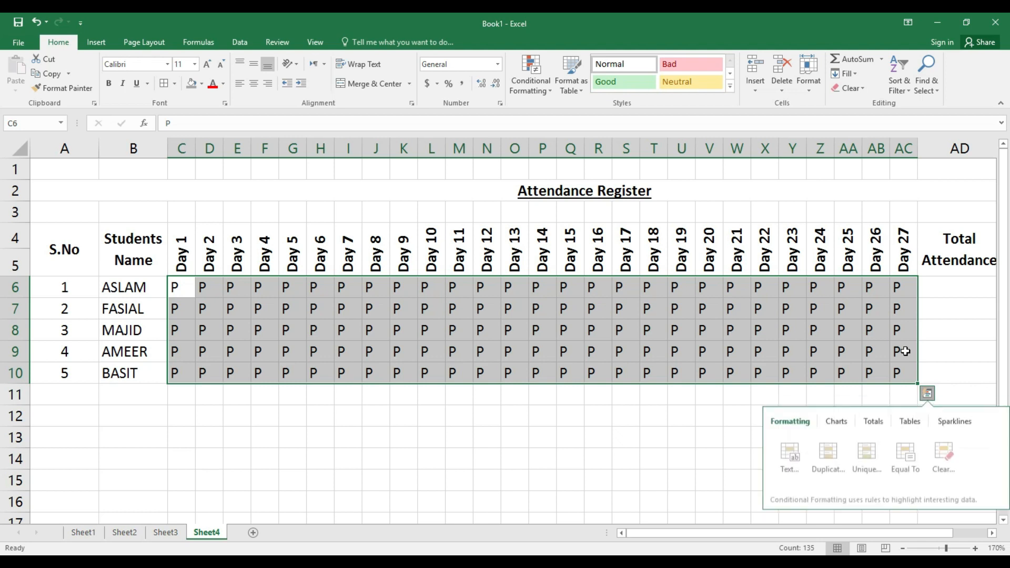
click(597, 478)
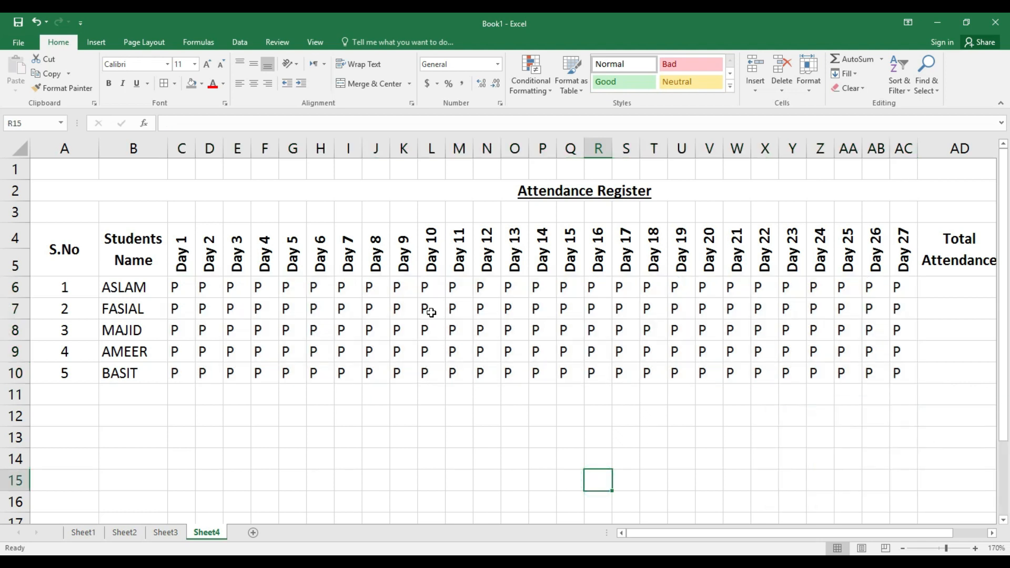
drag(175, 284, 895, 375)
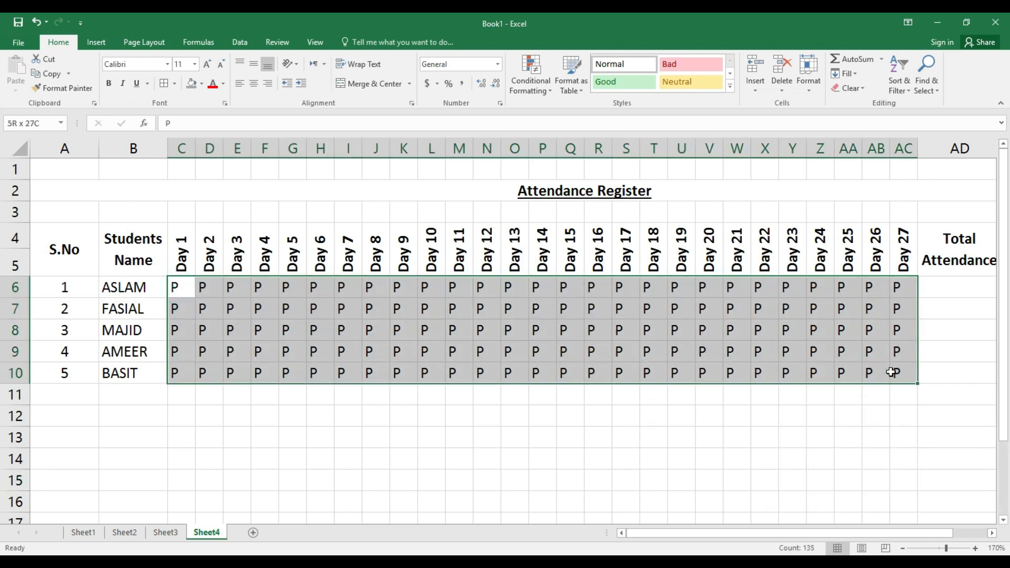
click(255, 88)
Mark the first student absent with A on Day 10, Day 15 and Day 20 in row 6
click(433, 287)
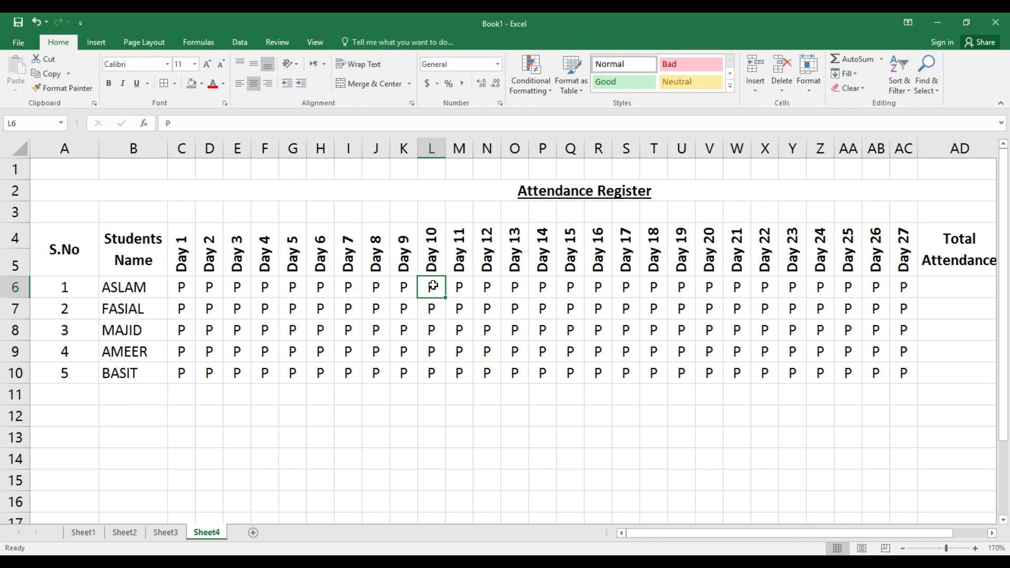
key(Right)
key(Right)
key(Right)
key(Right)
key(Right)
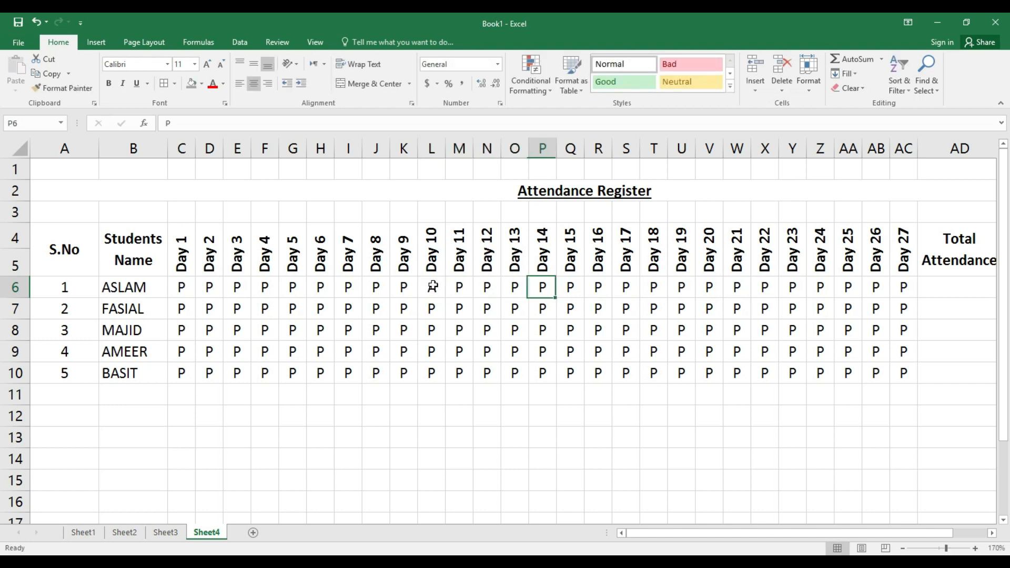
text(A)
key(Right)
key(Right)
key(Right)
key(Right)
key(Right)
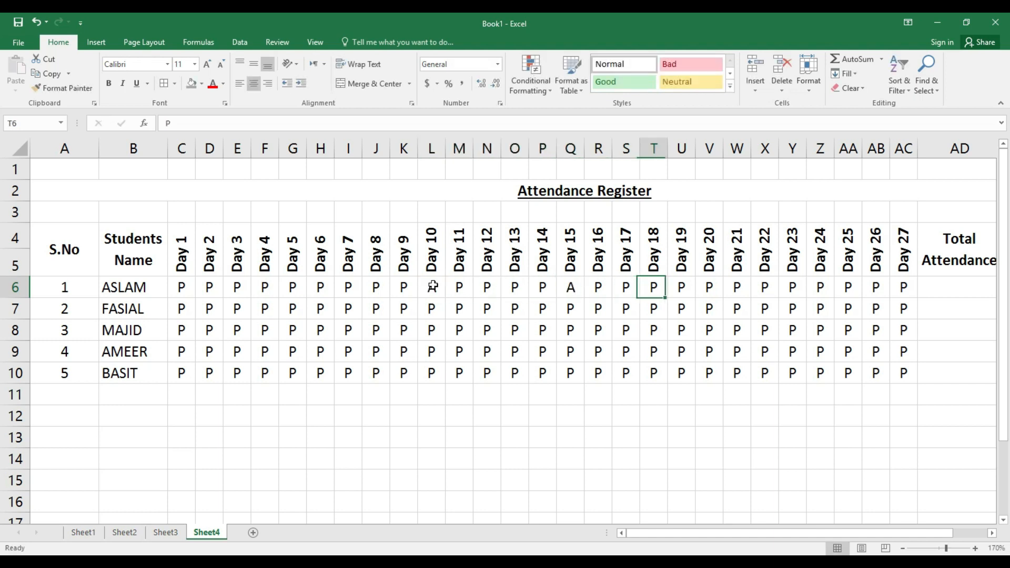
text(A)
key(Return)
Mark the second student absent with A on Day 13 in cell O7
key(Left)
key(Left)
key(Left)
key(Left)
key(Left)
key(Left)
key(Left)
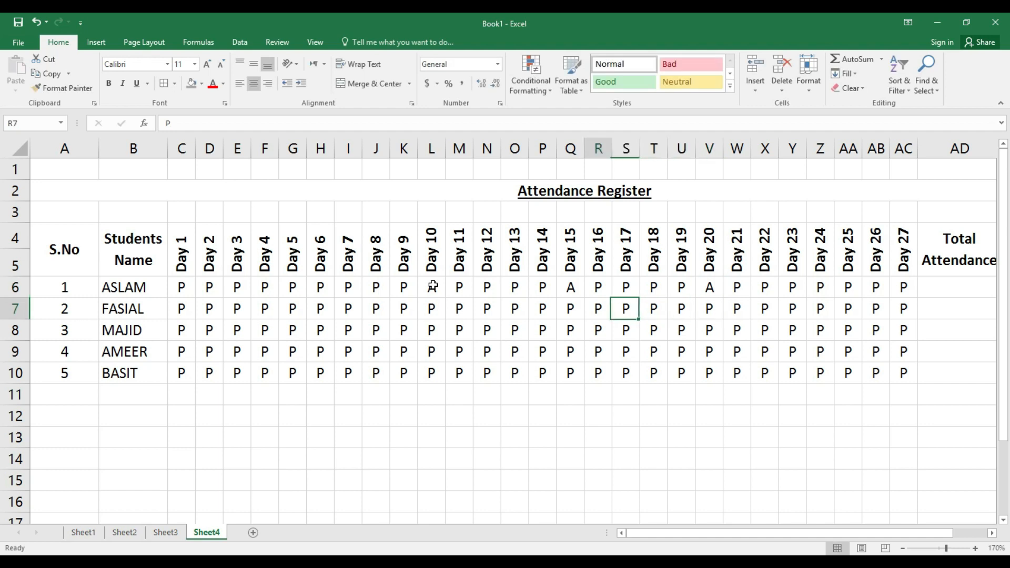
text(A)
Mark the fifth student absent with A on Day 14, Day 8 and Day 4 in row 10
key(Right)
key(Down)
key(Down)
key(Down)
text(A)
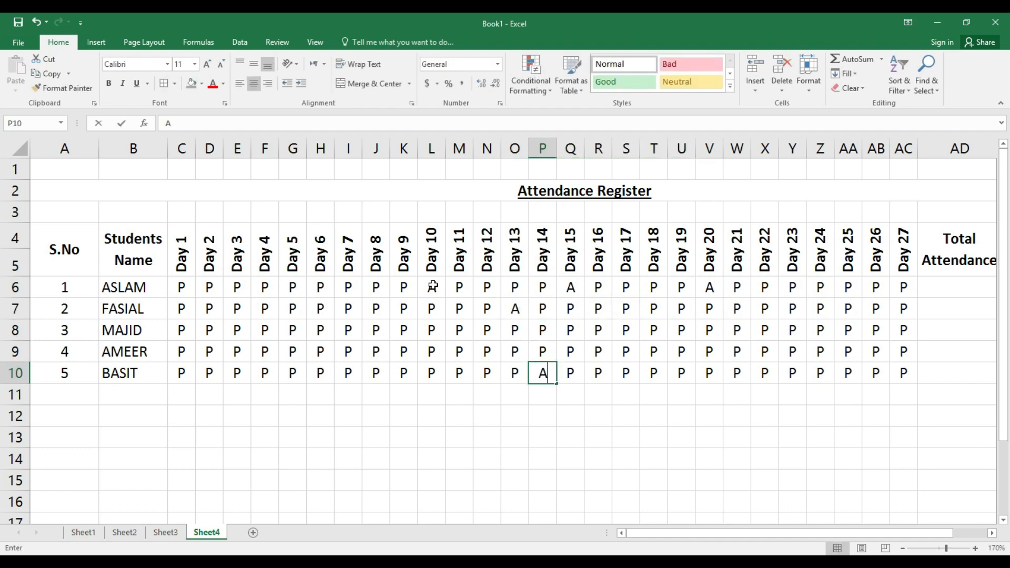
key(Left)
key(Left)
key(Left)
key(Left)
key(Left)
key(Left)
text(A)
key(Left)
key(Left)
key(Left)
key(Left)
text(A)
key(Right)
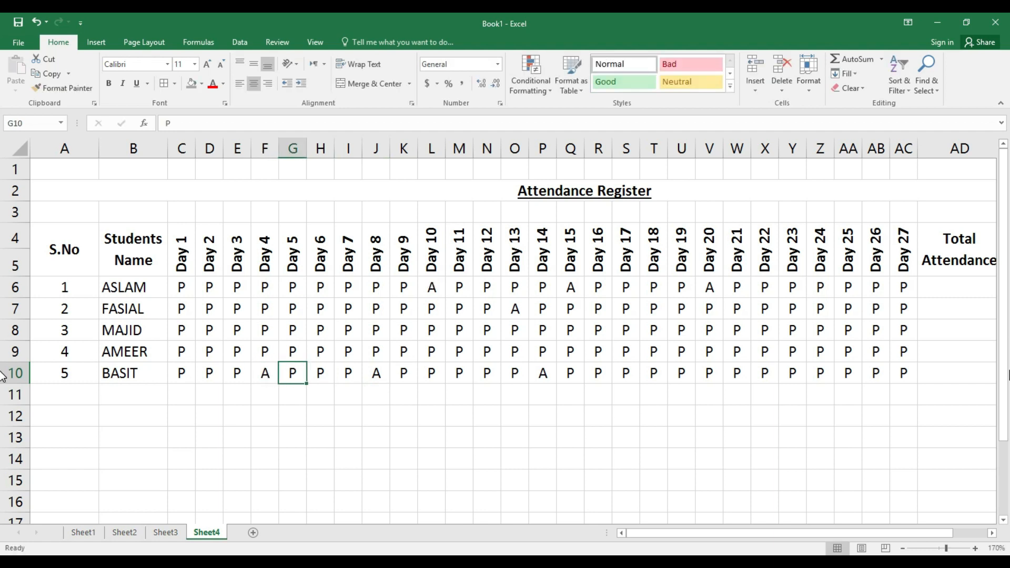
Apply all borders to the register table from the S.No header in A4 to AF10
drag(70, 252, 921, 375)
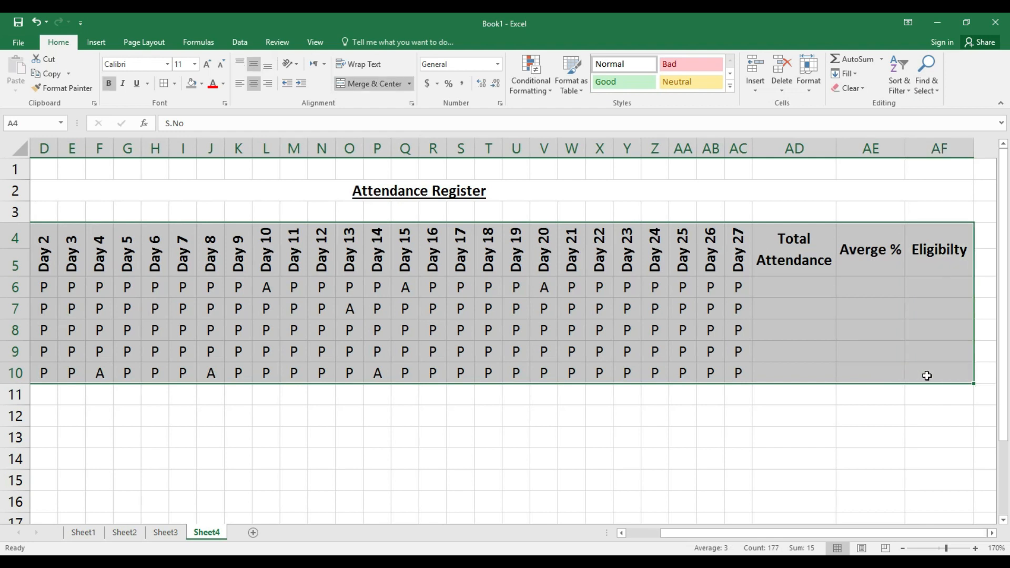
click(166, 84)
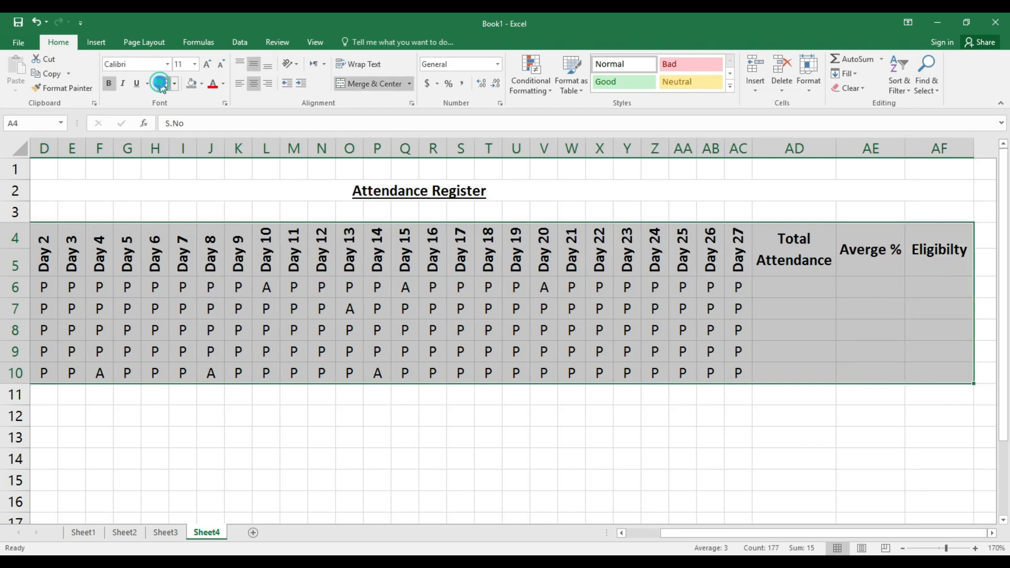
scroll(253, 307, left, 3)
click(271, 309)
Enter =COUNTIF(C6:AC6,"P") in AD6 to count the first student's total attendance
drag(794, 532, 828, 533)
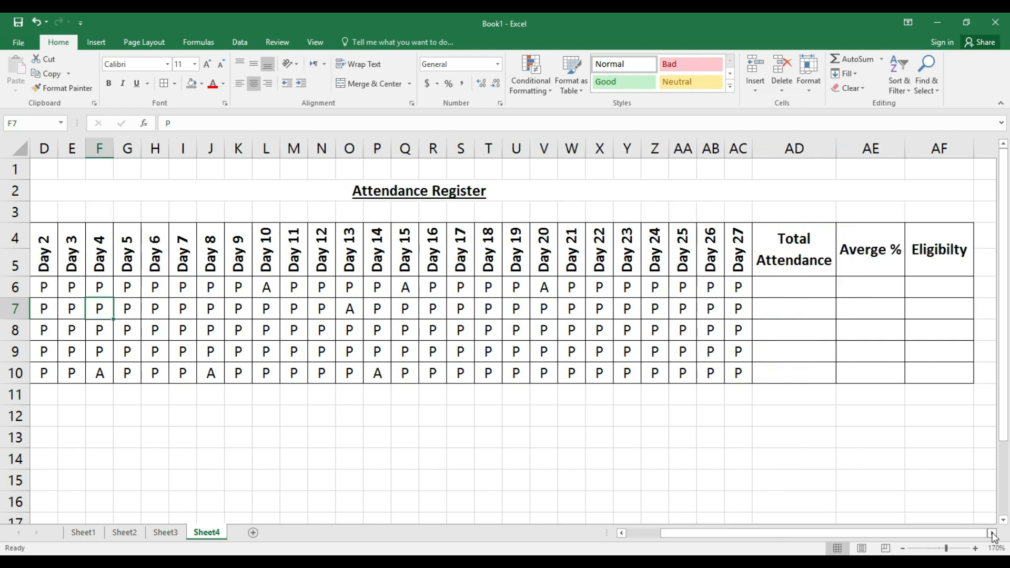
scroll(992, 532, right, 3)
click(705, 287)
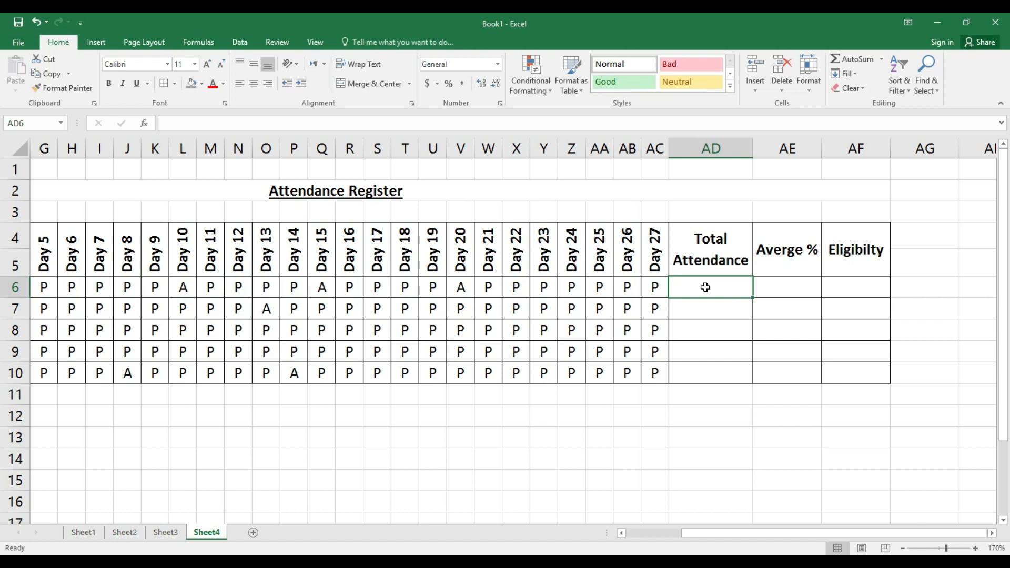
text(=COUNTIF)
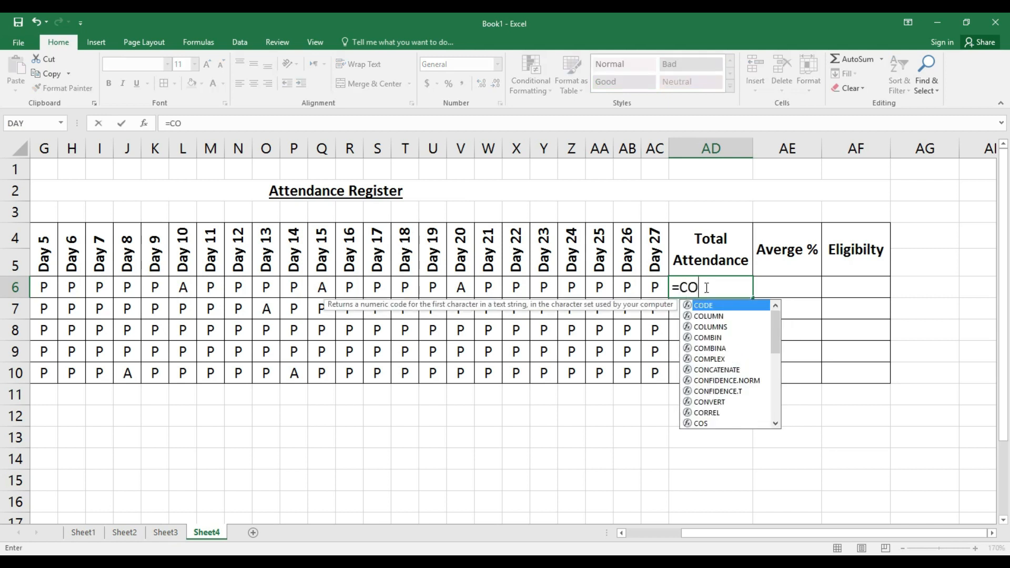
text(()
click(656, 287)
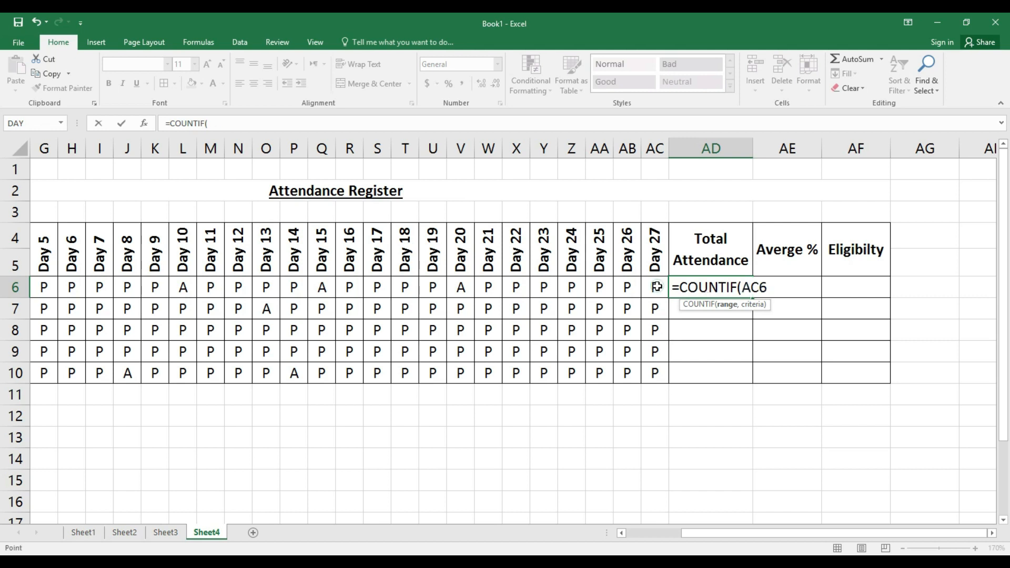
drag(657, 286, 21, 294)
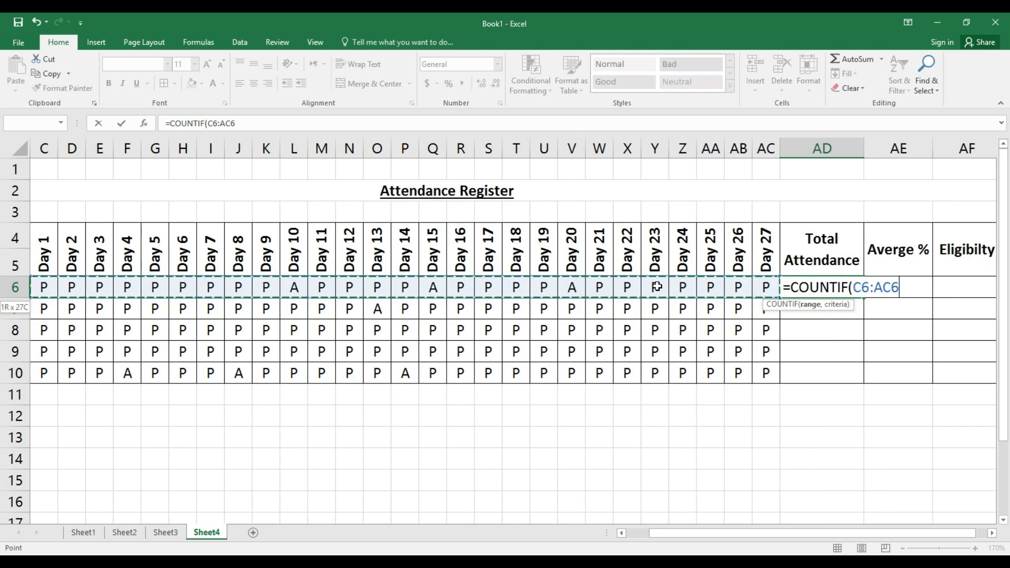
text(,"P)
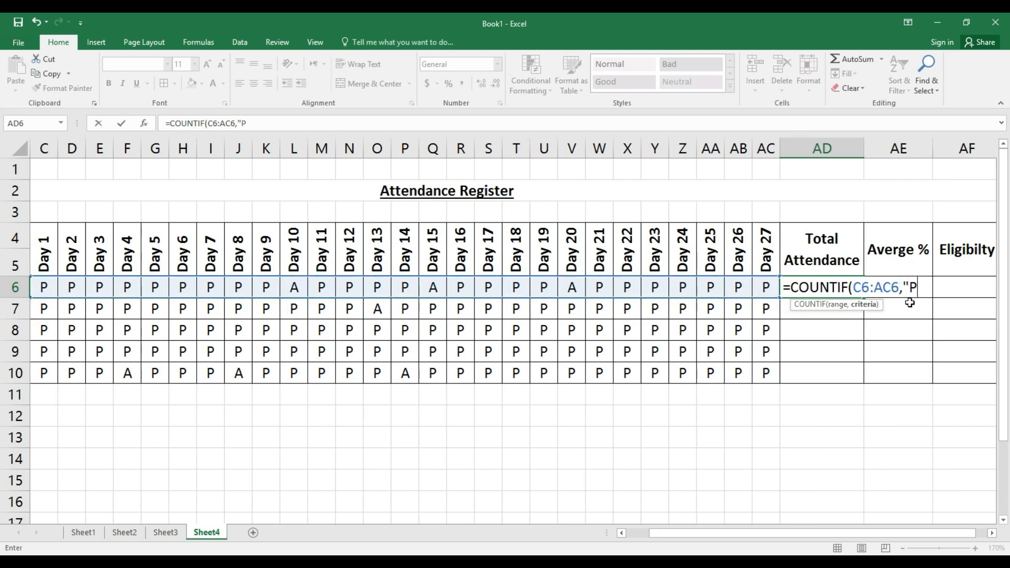
key(Return)
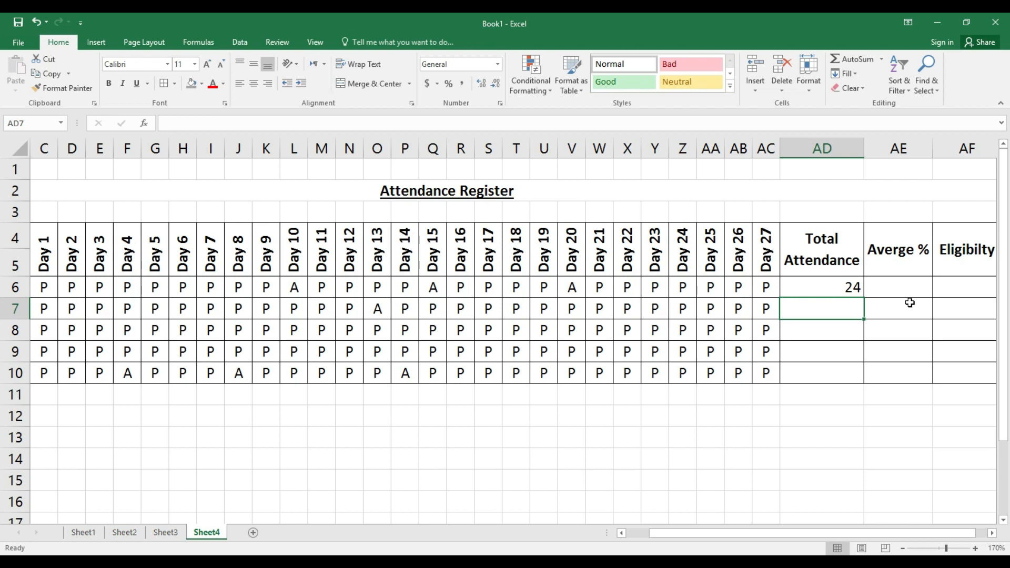
Change the COUNTIF criterion in AD6 to "A" to count the first student's absences
key(Up)
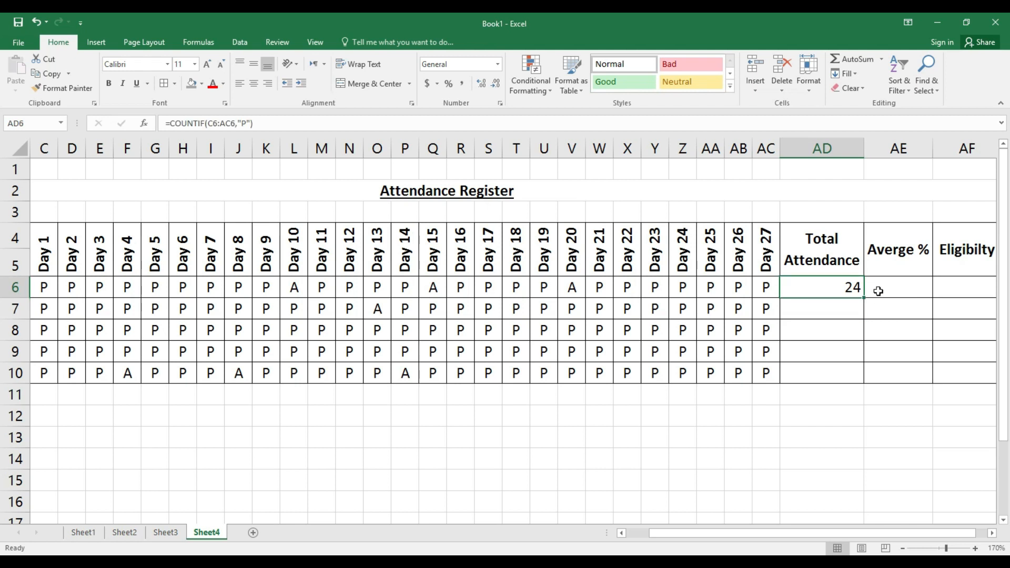
click(247, 123)
key(BackSpace)
text(A)
key(Return)
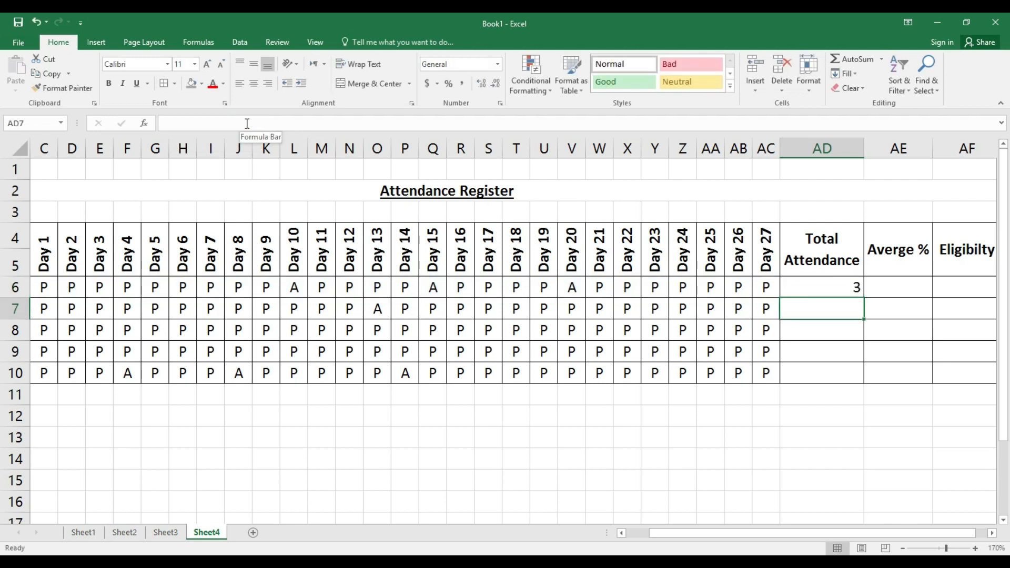
Set the COUNTIF criterion in AD6 back to "P"
click(803, 284)
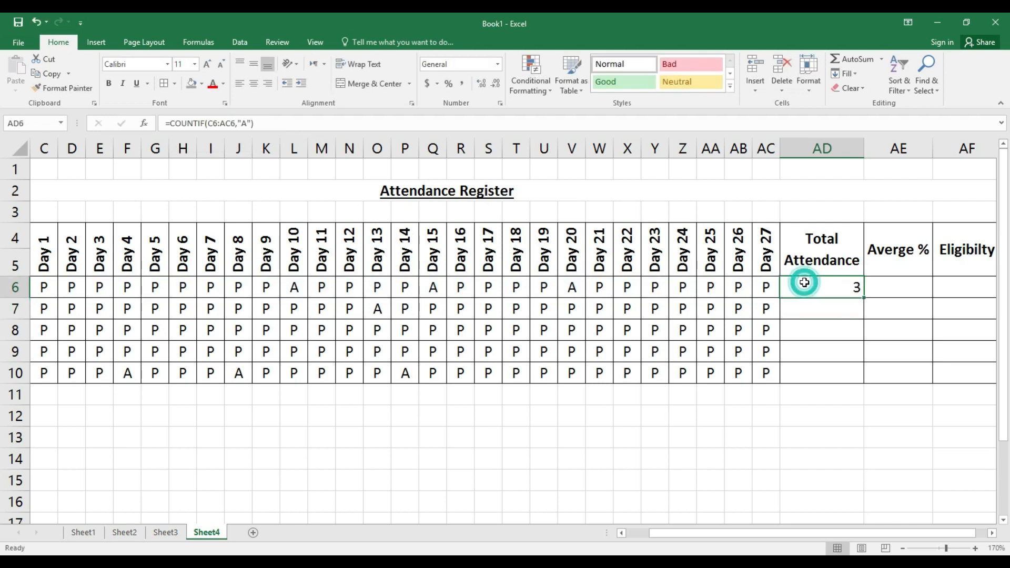
click(246, 125)
key(BackSpace)
text(P)
key(Return)
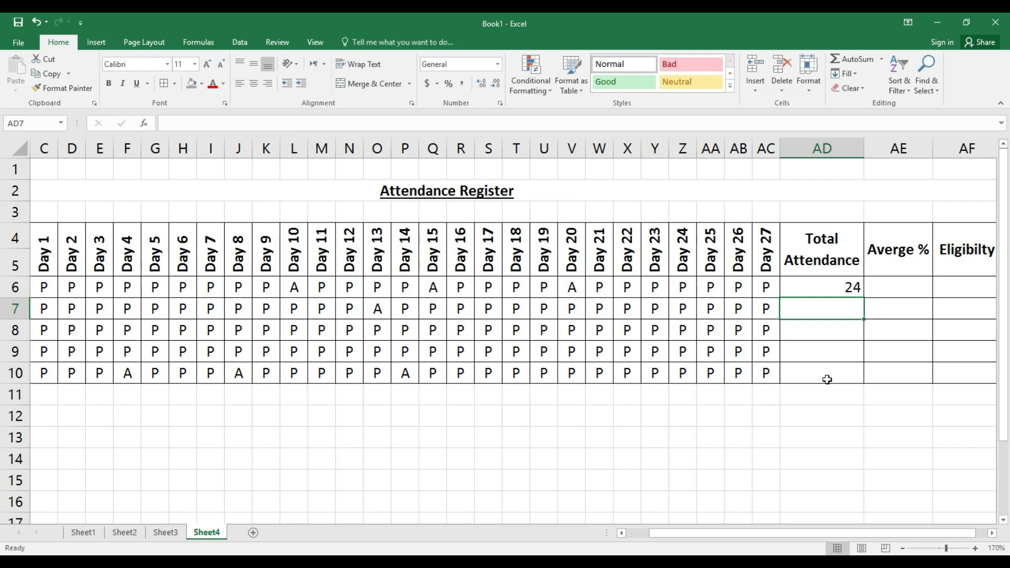
Enter =COUNTIF(C7:AC7,"P") in AD7 to count the second student's total attendance
text(=COUN)
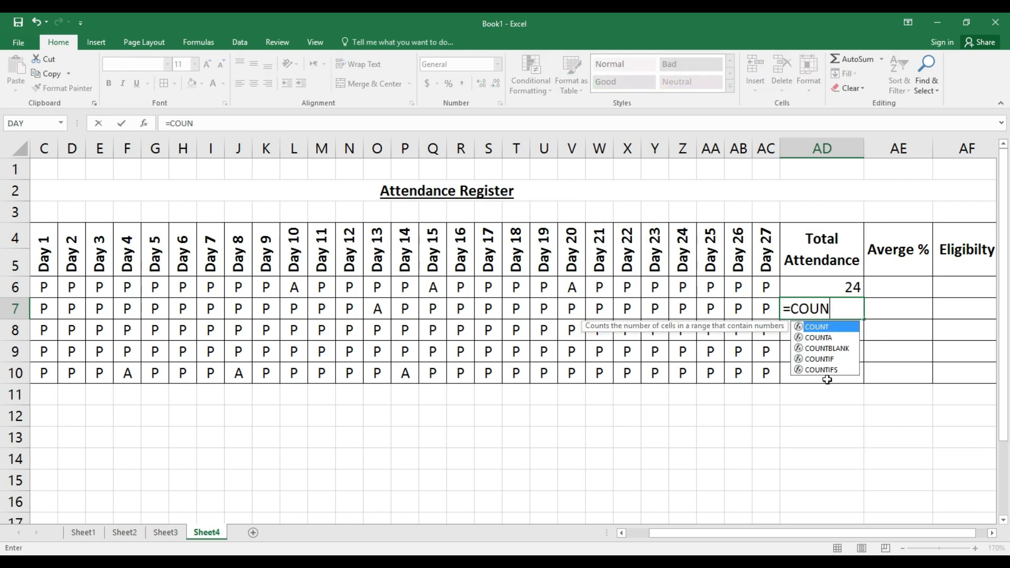
text(TIF()
key(Left)
key(shift+Left)
key(shift+Left)
key(shift+Left)
key(shift+Left)
key(shift+Left)
key(shift+Left)
key(shift+Left)
key(shift+Left)
key(shift+Left)
key(shift+Left)
key(shift+Left)
key(shift+Left)
key(shift+Left)
key(shift+Left)
key(shift+Left)
key(shift+Left)
key(shift+Left)
key(shift+Left)
key(shift+Left)
key(shift+Left)
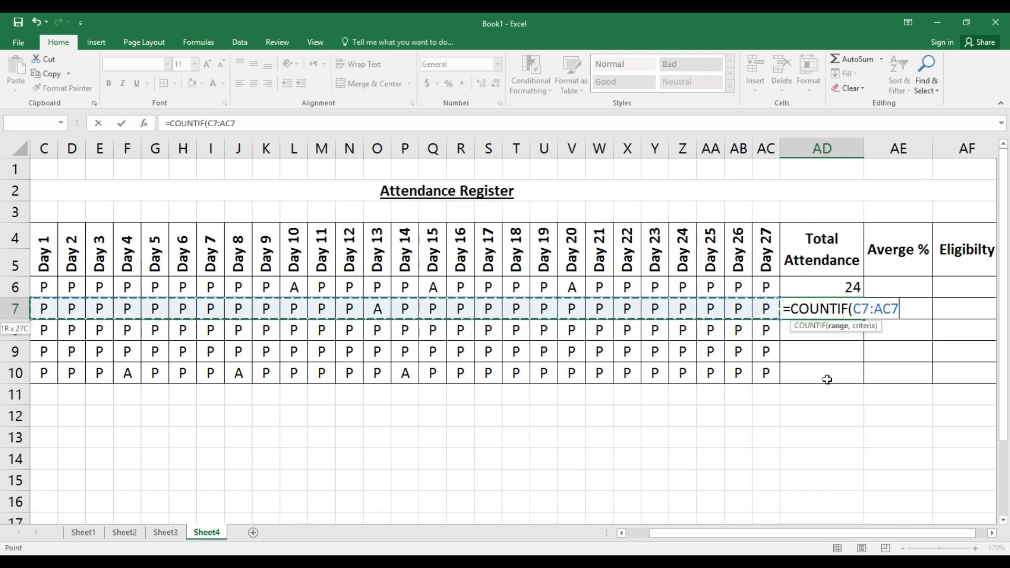
text(,)
text(P"))
key(Return)
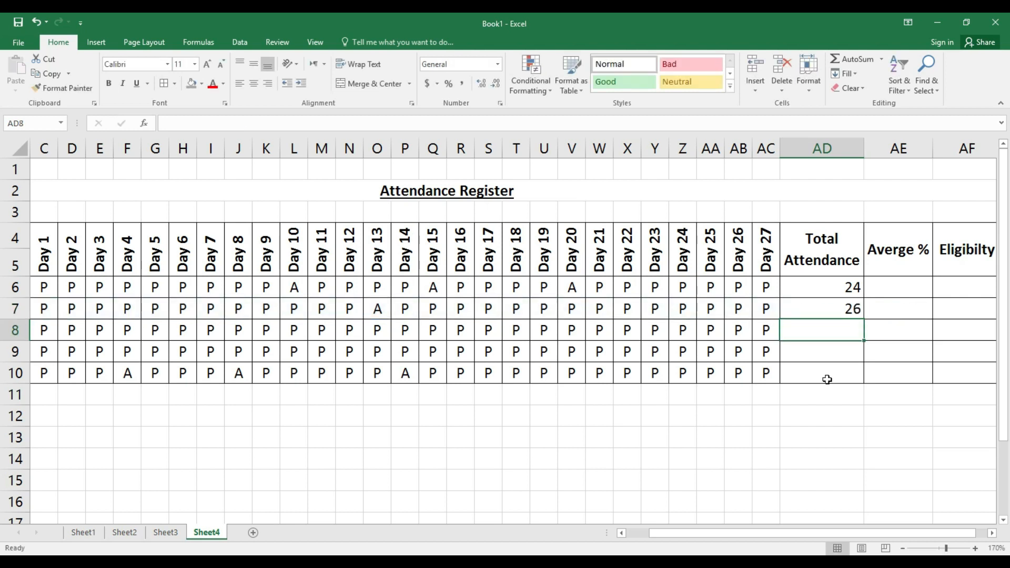
Fill the Total Attendance formula from AD7 down to AD10 for the remaining students
click(857, 304)
drag(863, 319, 861, 374)
click(927, 372)
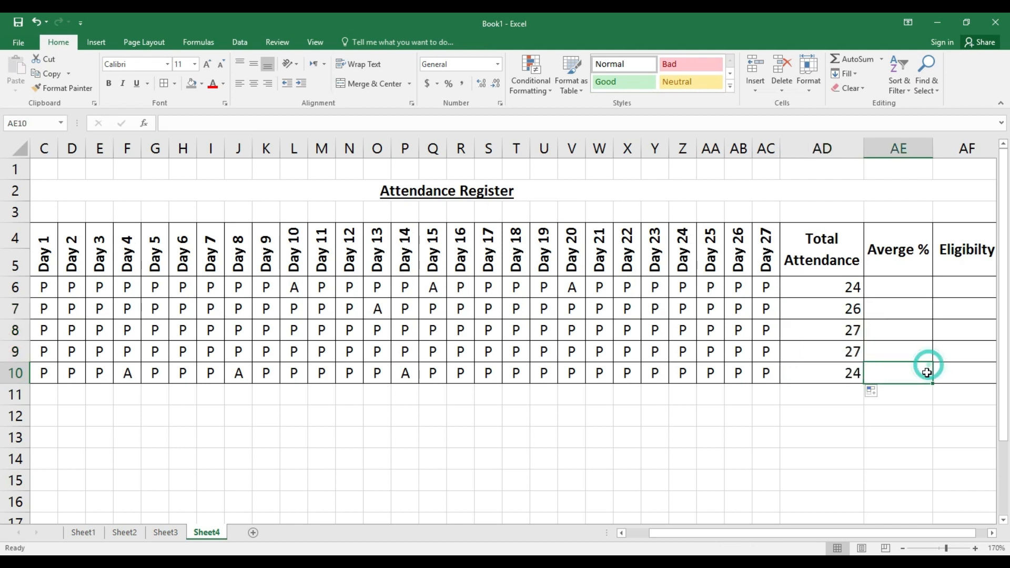
click(991, 533)
click(991, 533)
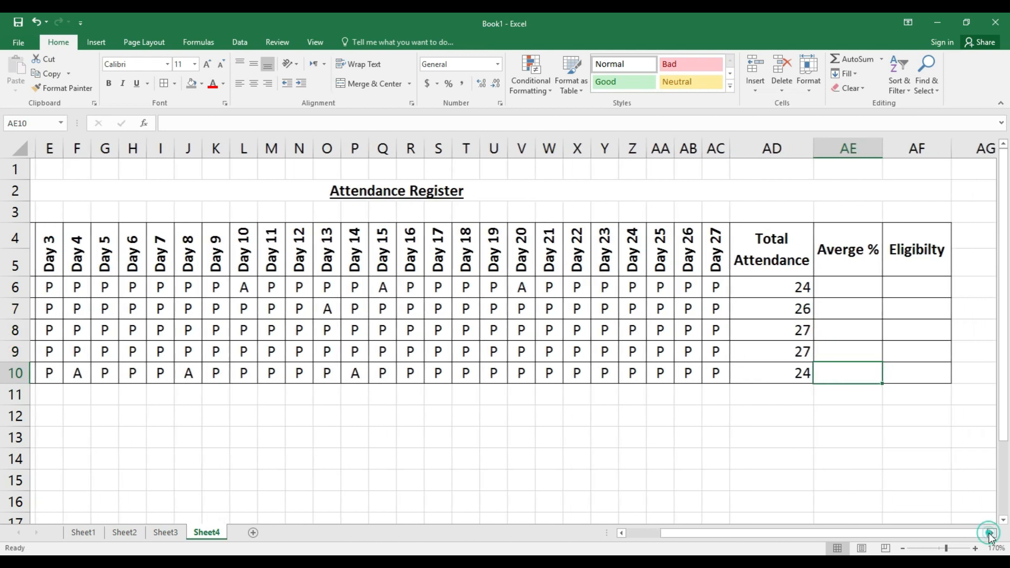
Enter =AD6/27*100 in AE6 for the first student's average percentage and fill the formula down to AE10
click(991, 533)
click(835, 285)
text(=)
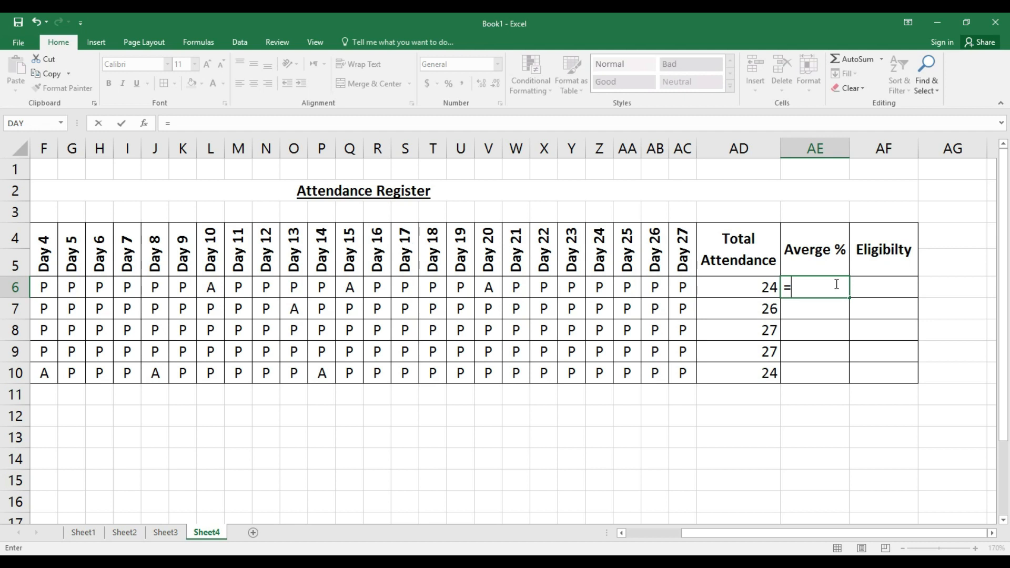
key(Left)
text(/)
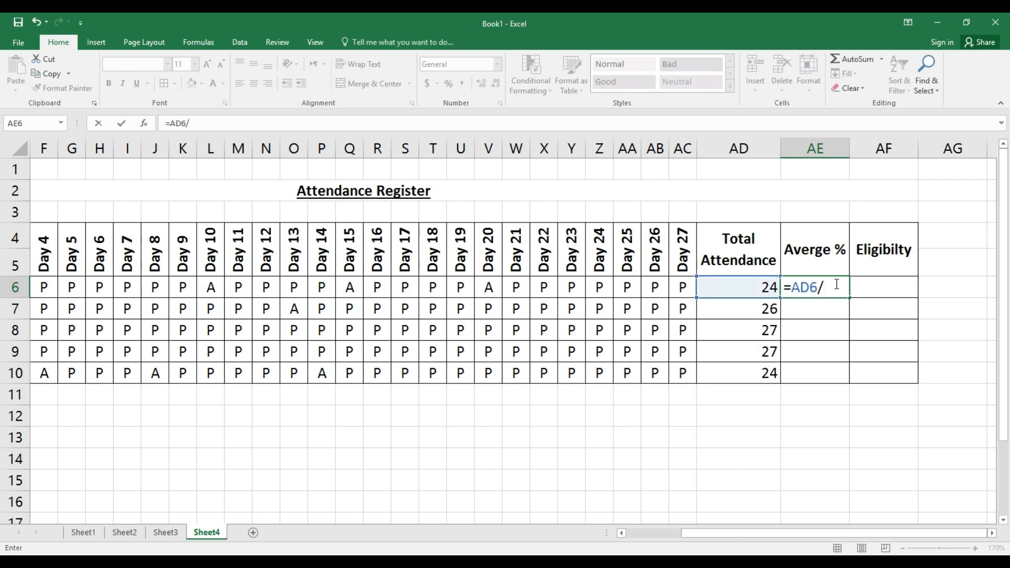
text(27*100)
key(Return)
click(835, 285)
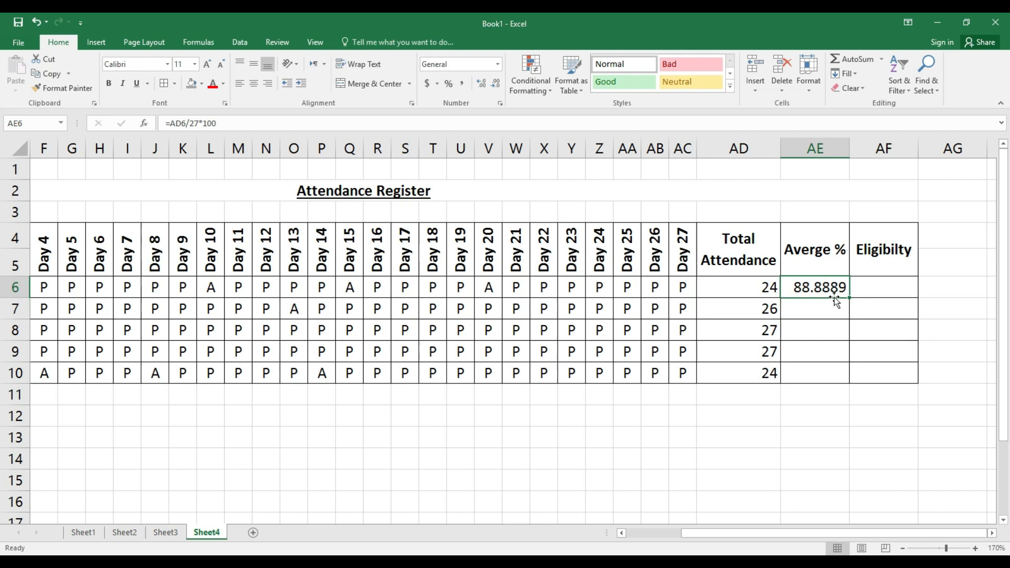
drag(851, 297, 844, 378)
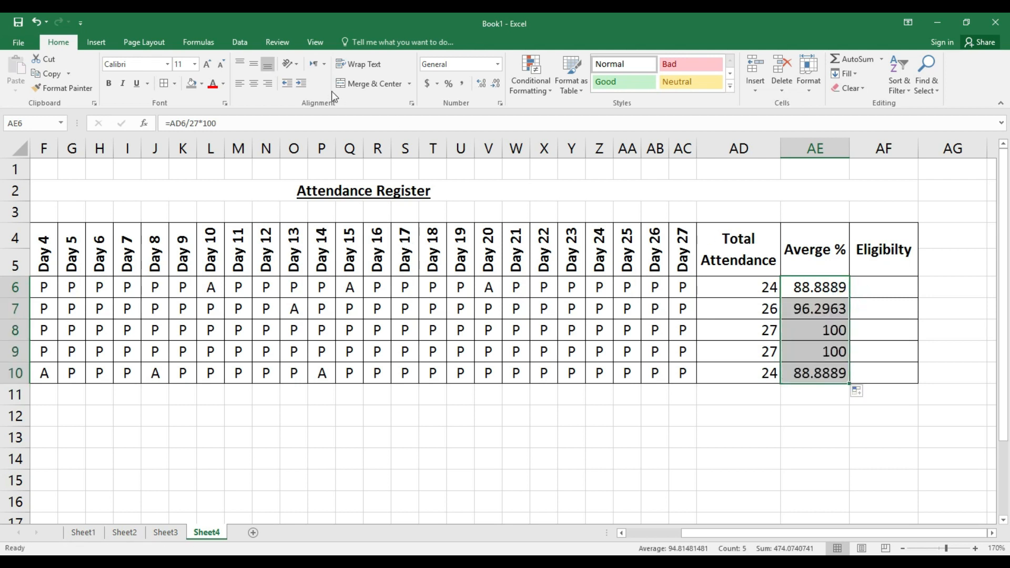
Centre the average percentages in AE6:AE10 with two decimal places, and centre the total attendance values in AD6:AD10
click(254, 84)
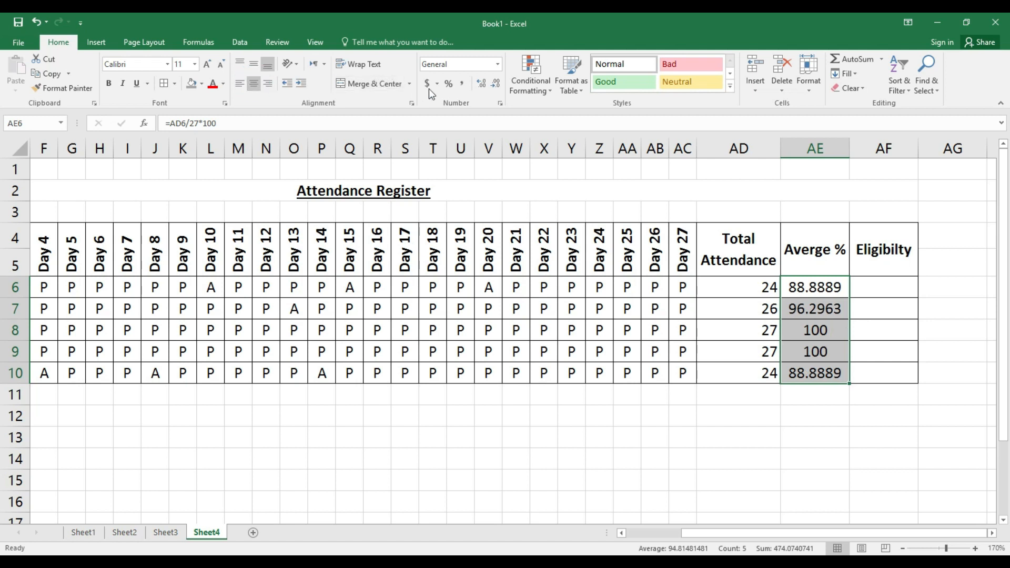
click(496, 84)
click(496, 84)
click(496, 83)
click(496, 84)
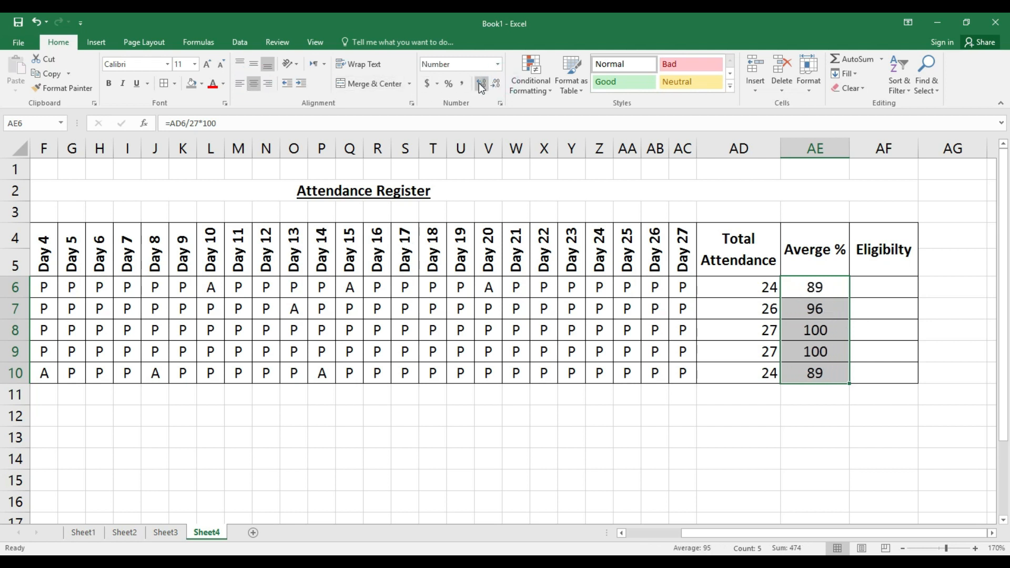
click(480, 84)
click(479, 83)
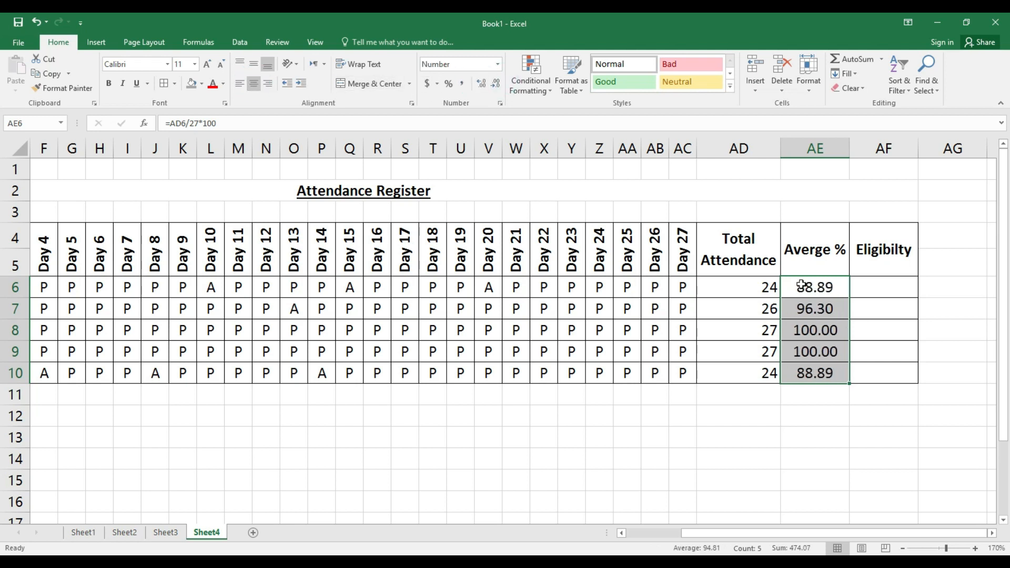
drag(721, 286, 729, 372)
click(253, 83)
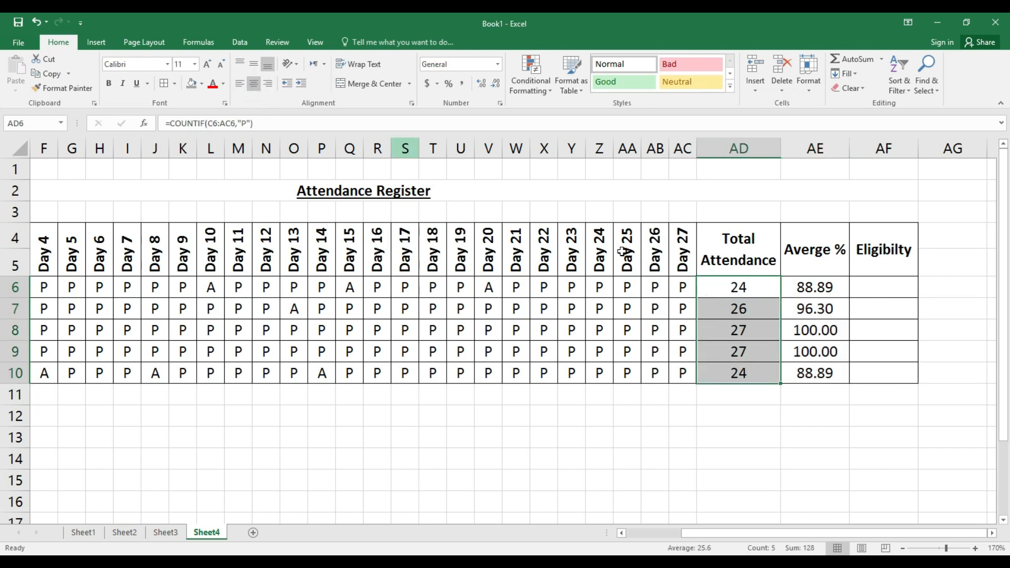
Widen the Eligibility column AF slightly
click(874, 285)
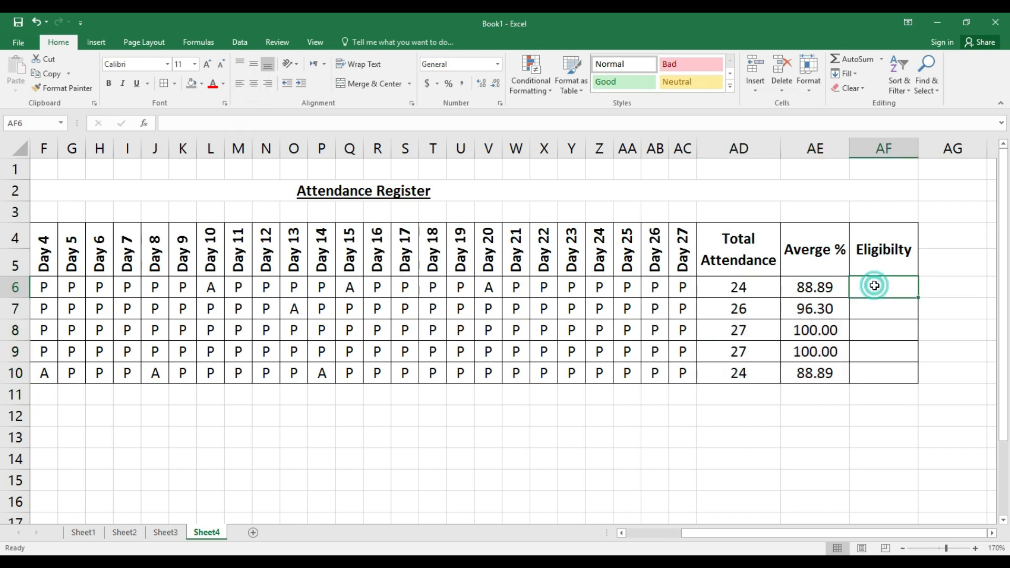
click(993, 533)
drag(834, 149, 847, 147)
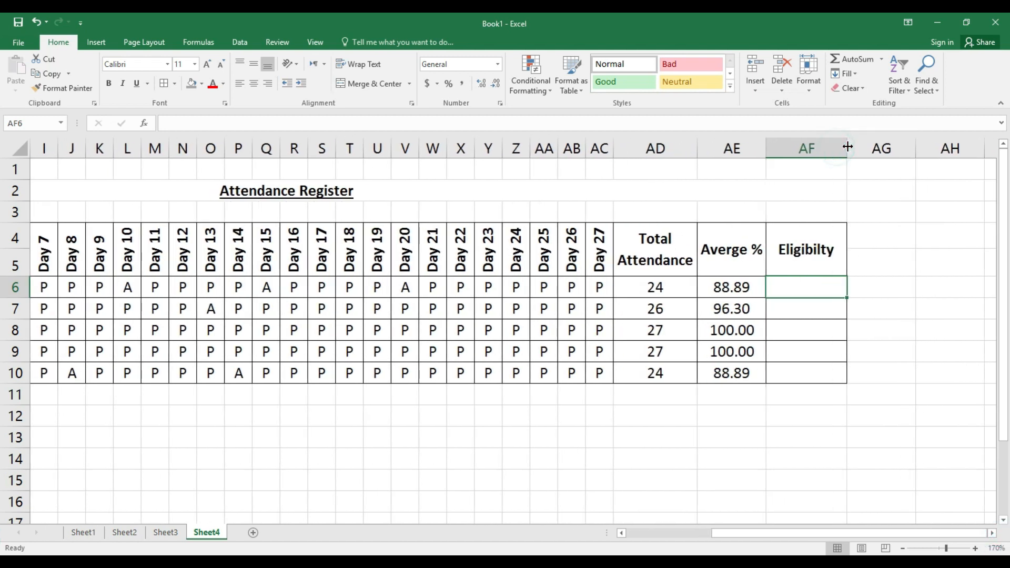
Enter =IF(AE6>75,"ALLOWED",IF(AE6<75,"NOT ALLOWED",)) in AF6 to determine the first student's eligibility
text(=IF()
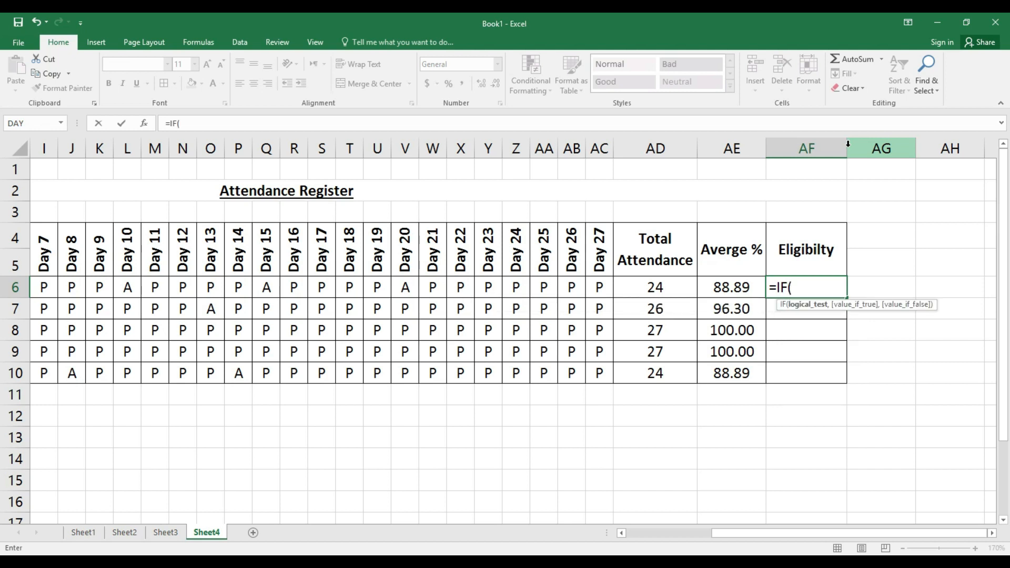
key(Left)
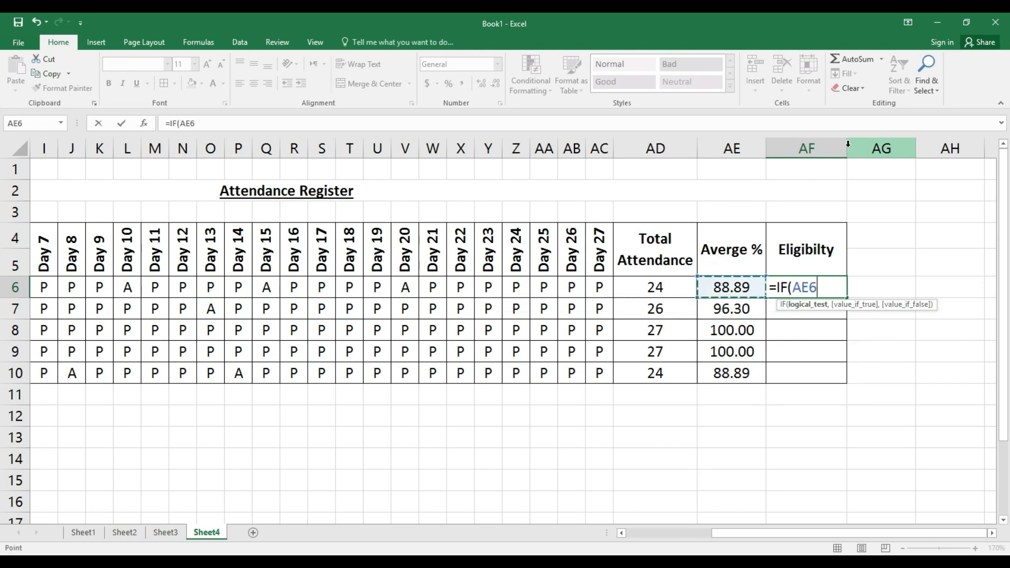
text(>75)
text(,)
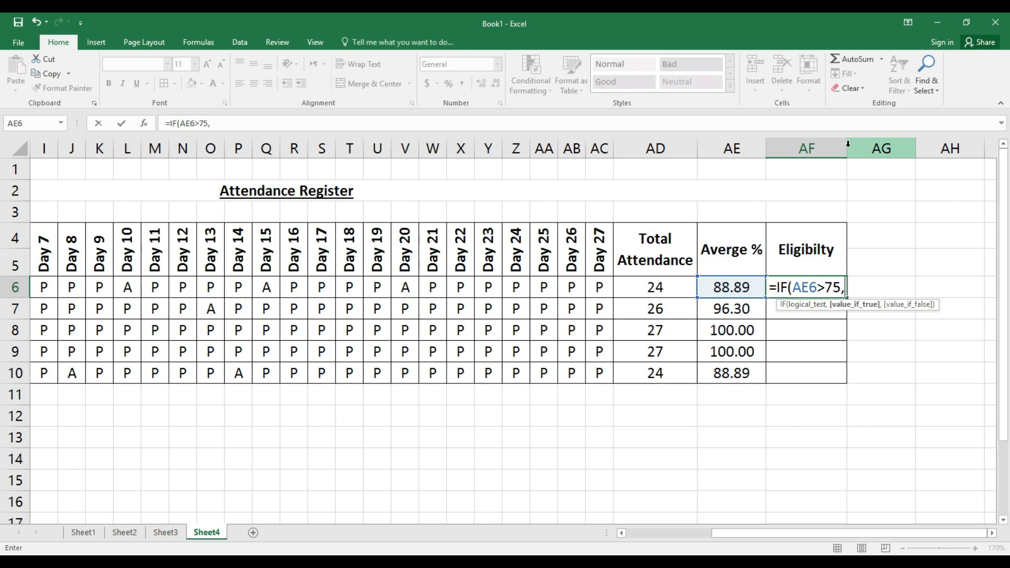
text("ALLOWED",)
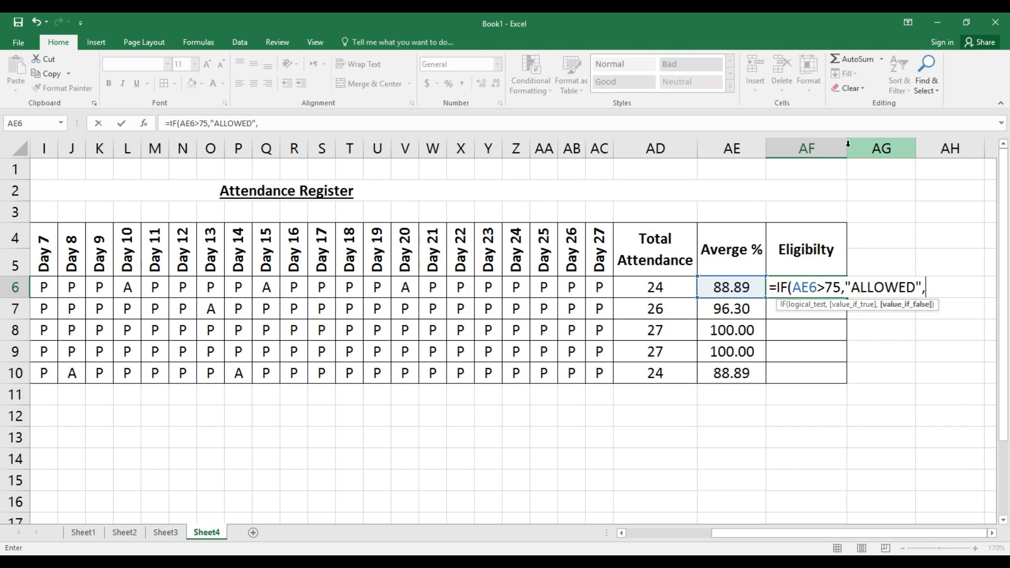
text(IF()
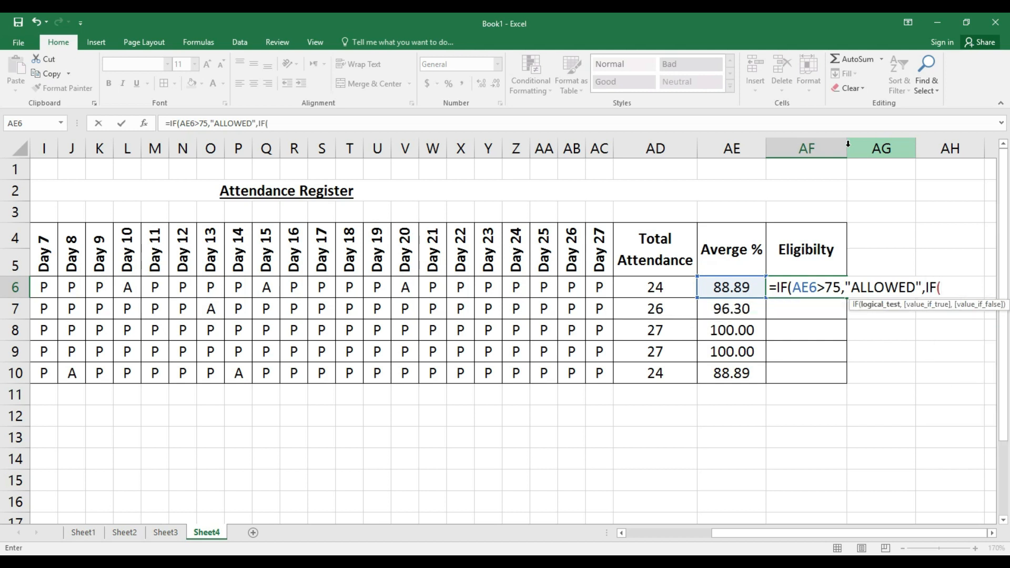
text(AE6<)
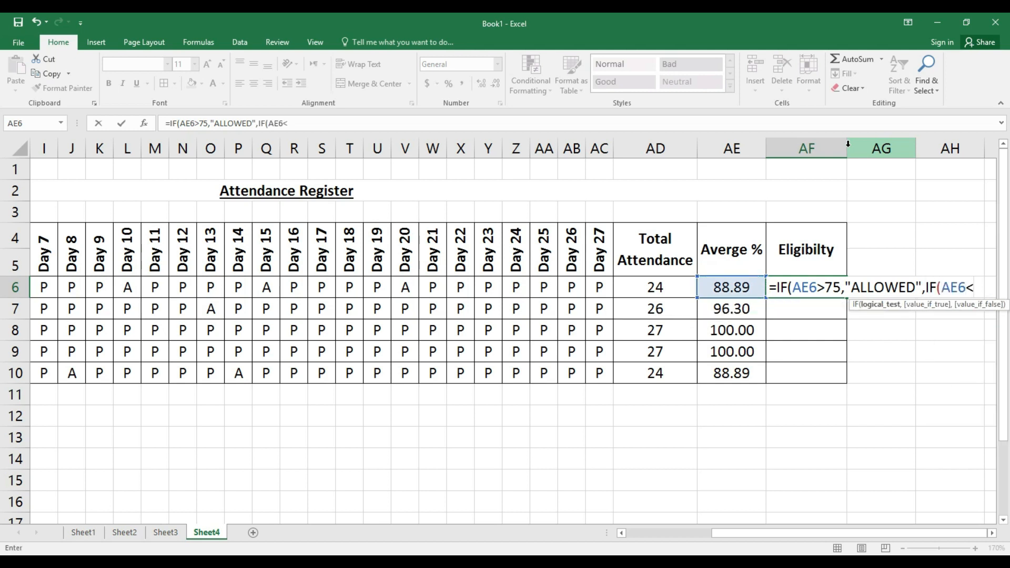
text(75)
text(,)
text("NOT A)
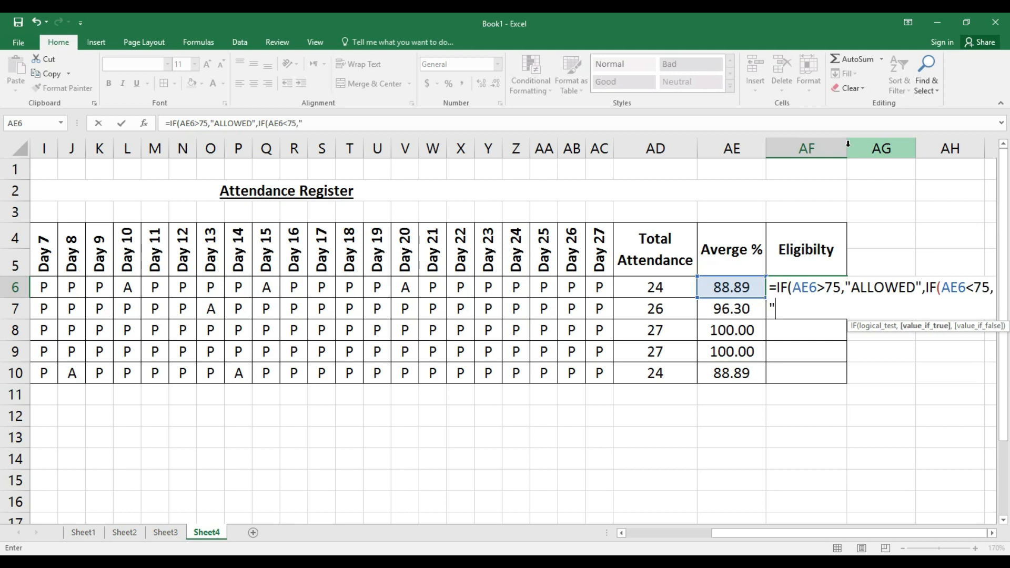
text(LLOWED)
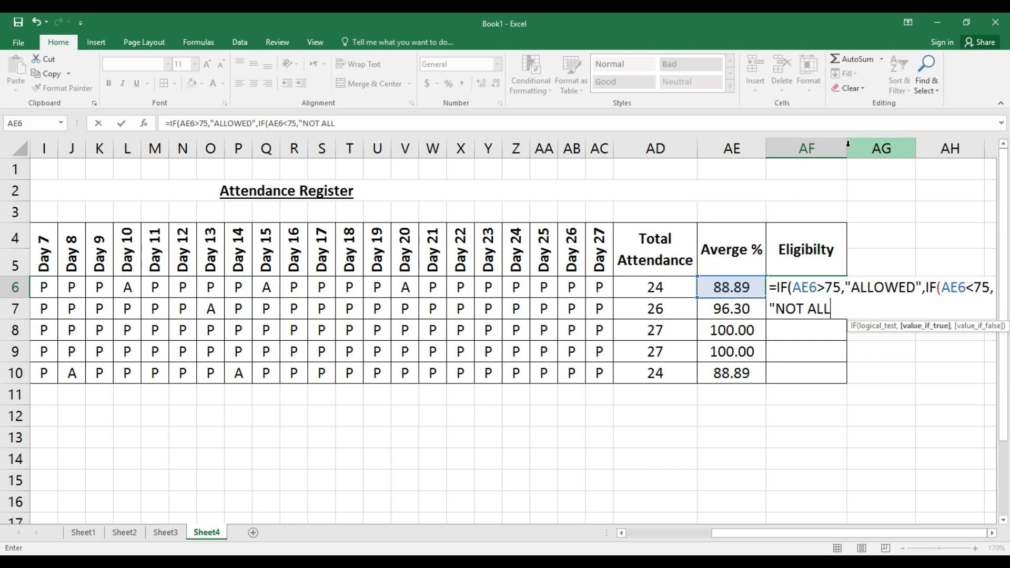
text(",)))
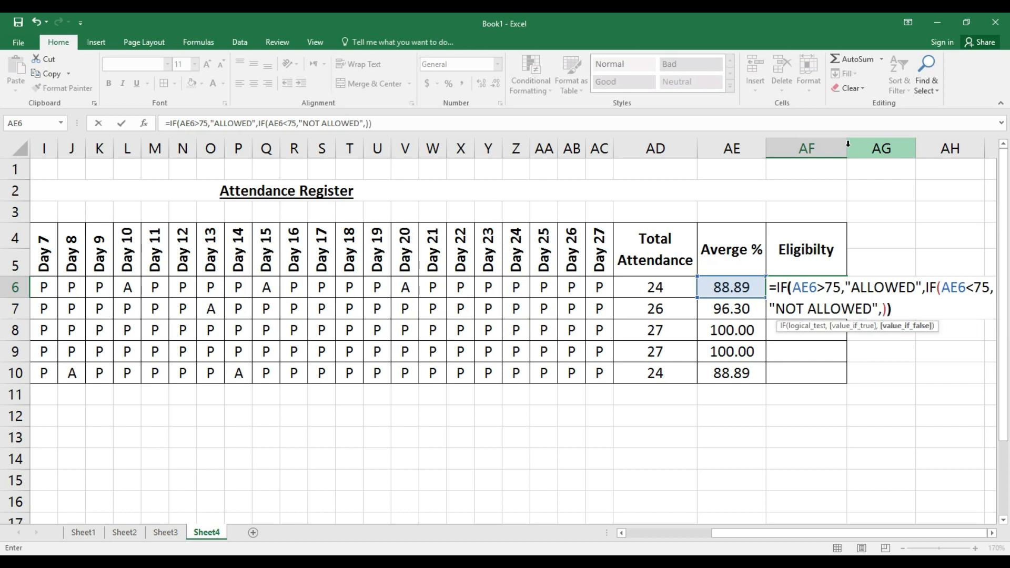
key(Return)
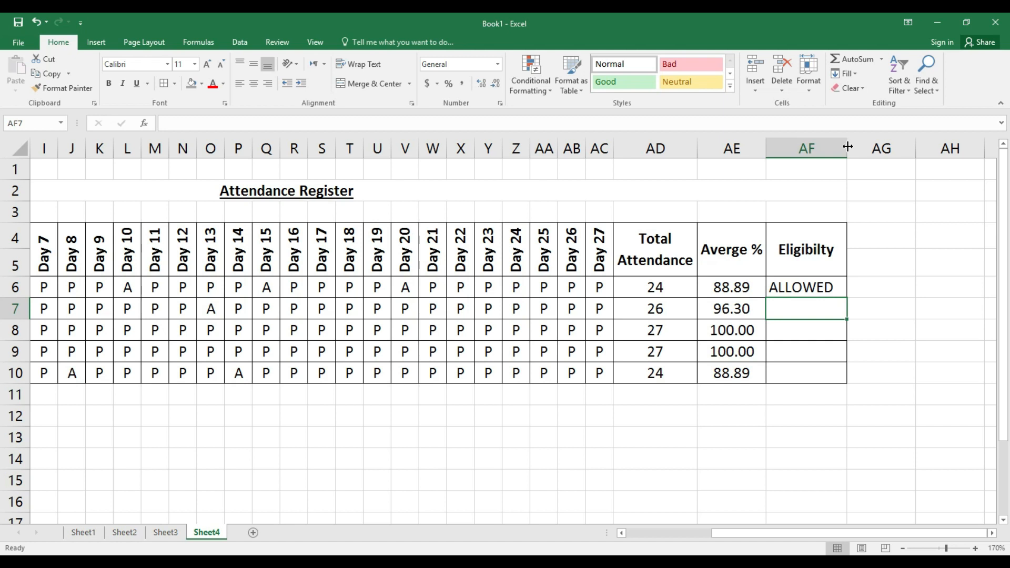
Enter =IF(AE7>75,"ALLOED",IF(AE7<75,"NOT ALLOWED",)) in AF7 for the second student's eligibility
text(=)
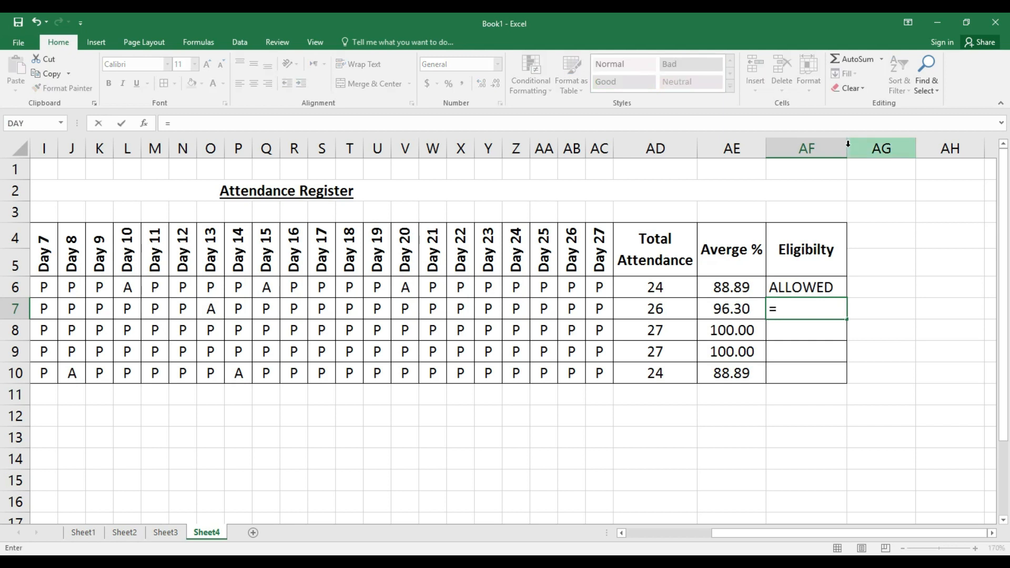
text(IF()
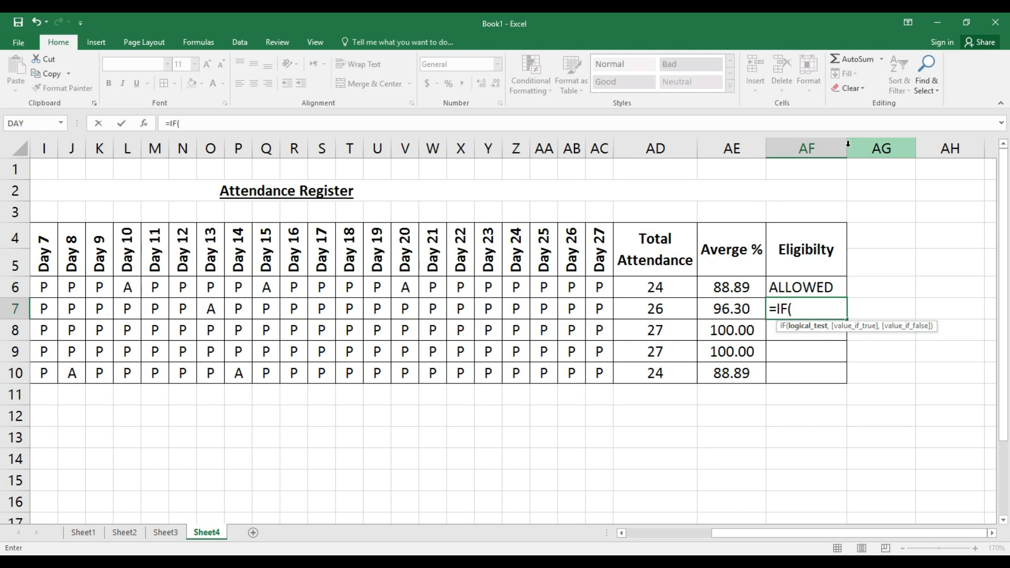
key(Left)
text(>75,")
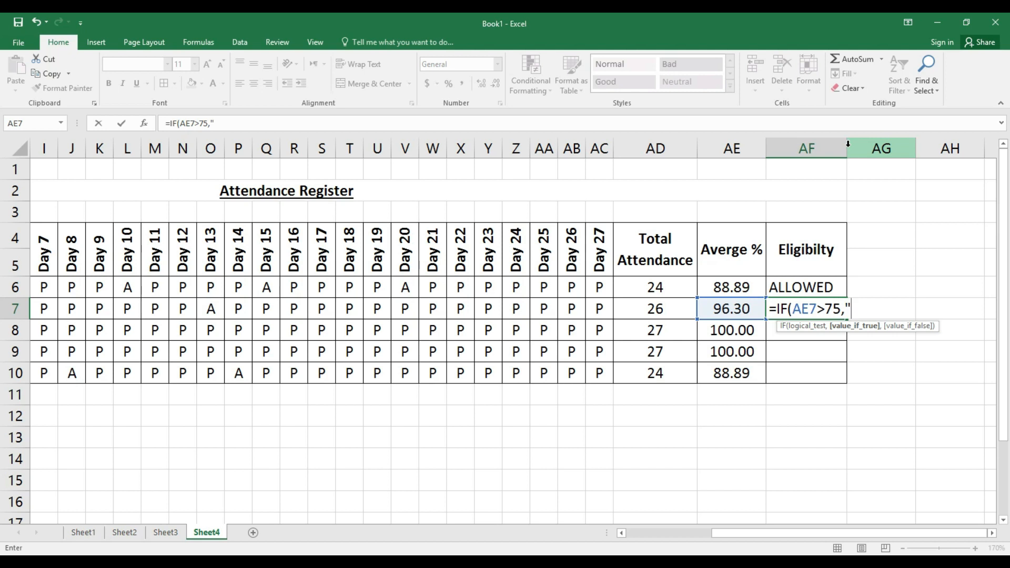
text(ALLOED",IF)
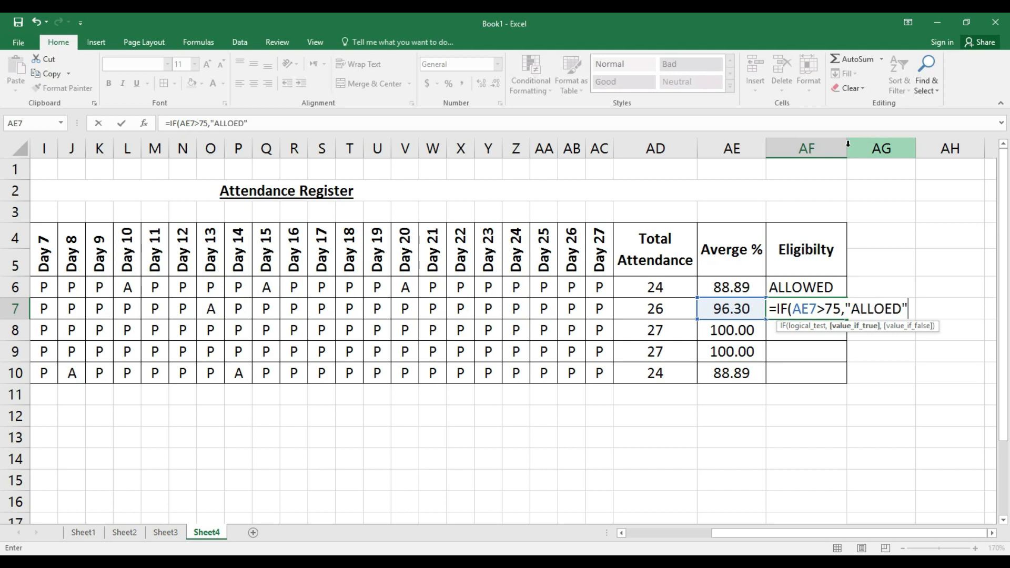
text(()
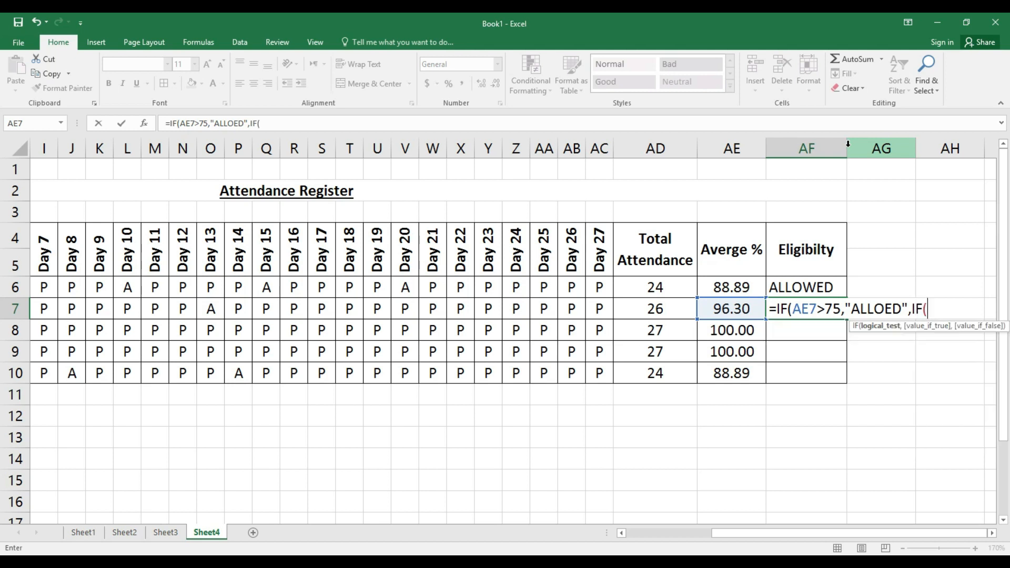
text(AE7<75,"NOT AL)
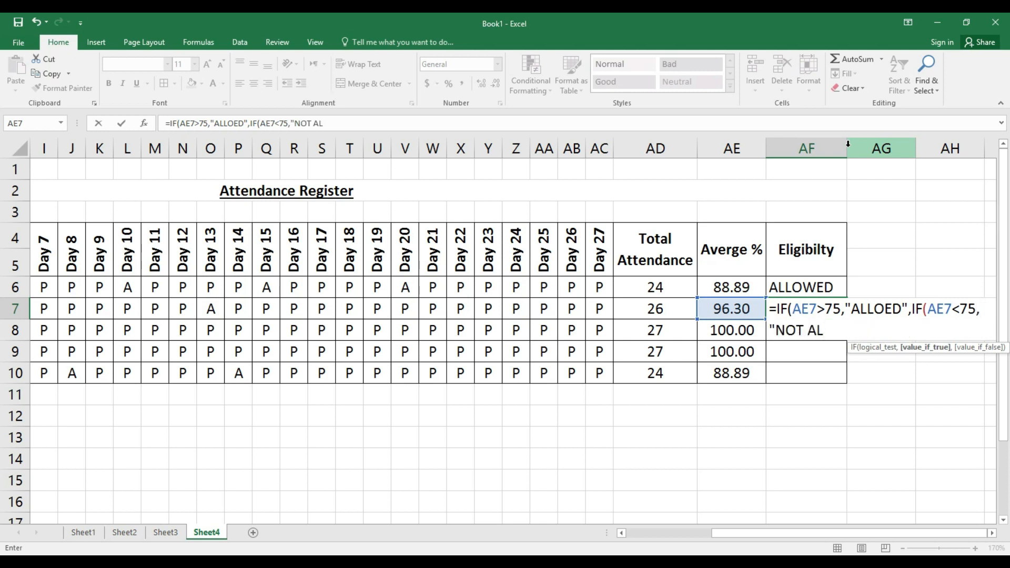
text(LOWED",)))
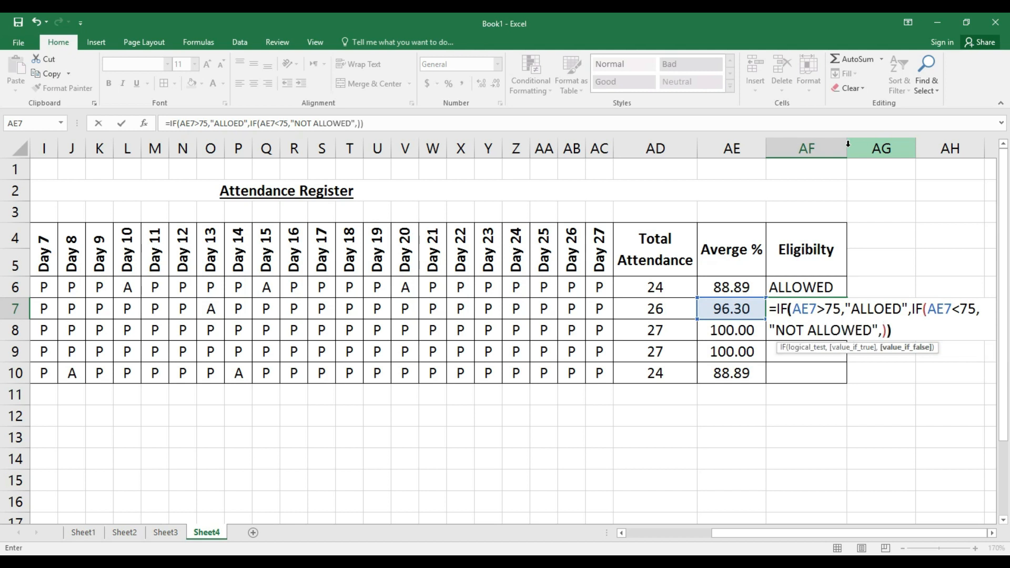
key(Return)
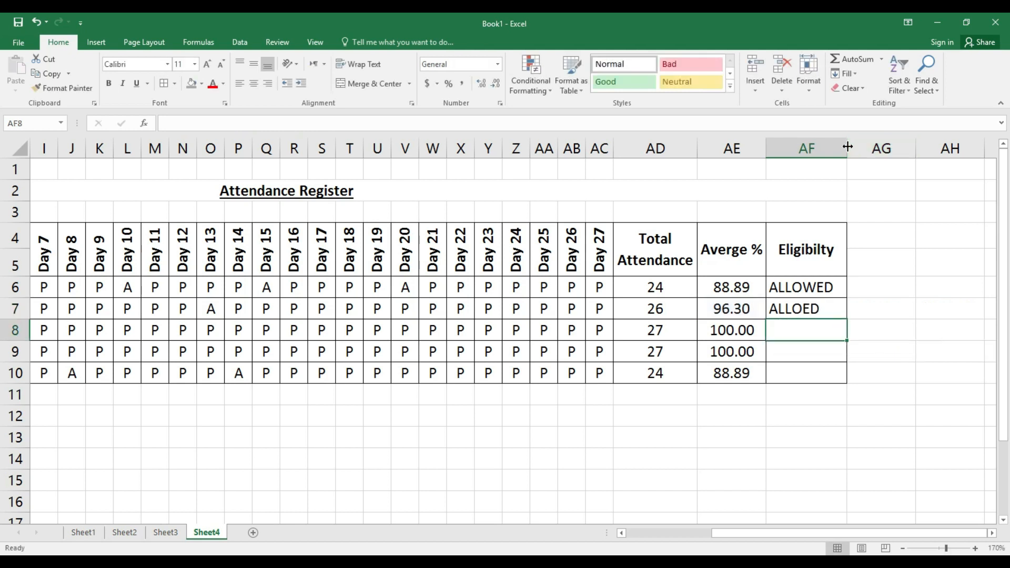
Fill the eligibility formula from AF6 down to AF10 for all students
click(812, 291)
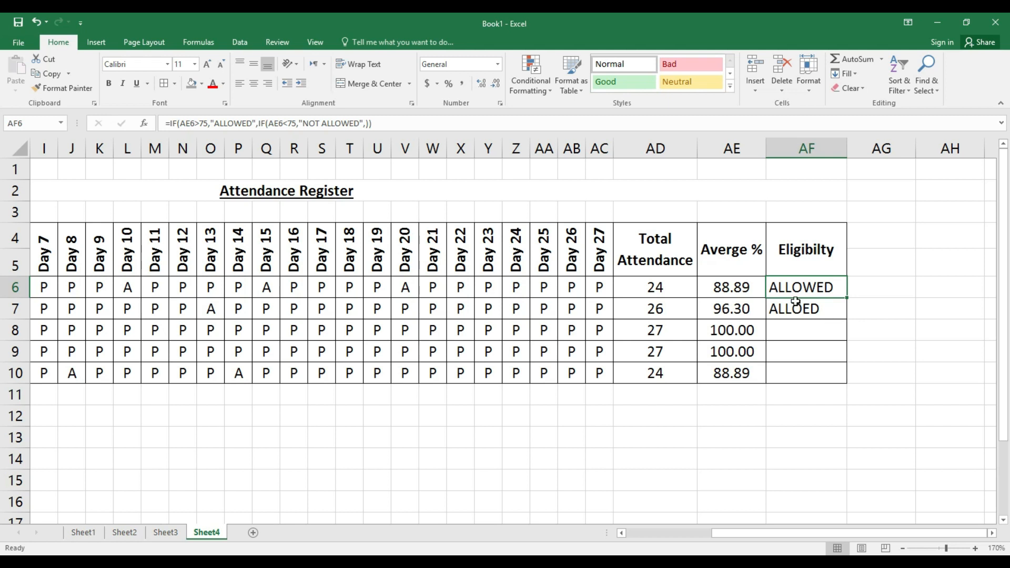
drag(848, 298, 840, 383)
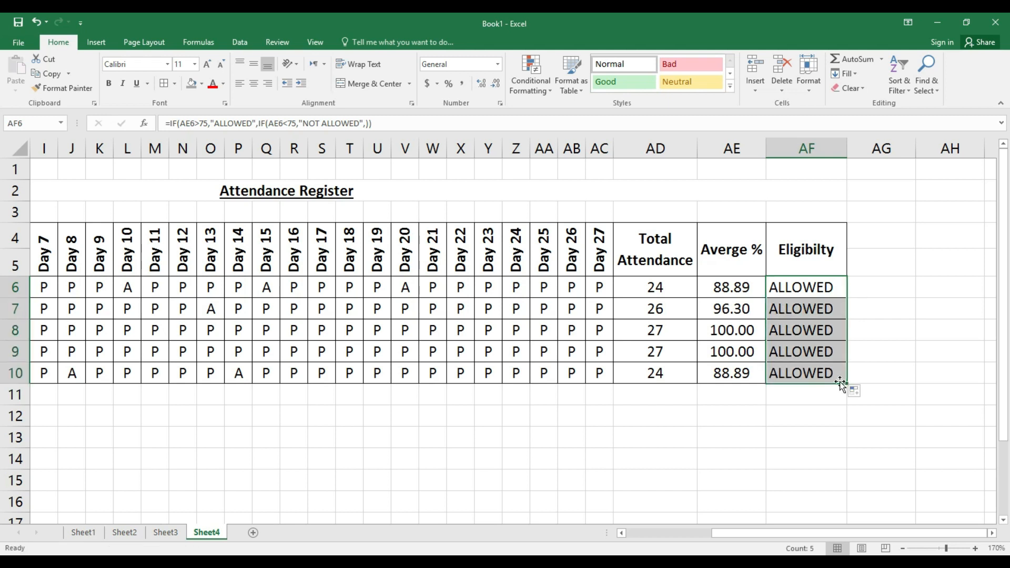
click(829, 340)
Mark the second student in row 7 absent with A on Day 18 and on Days 10 to 15
click(347, 312)
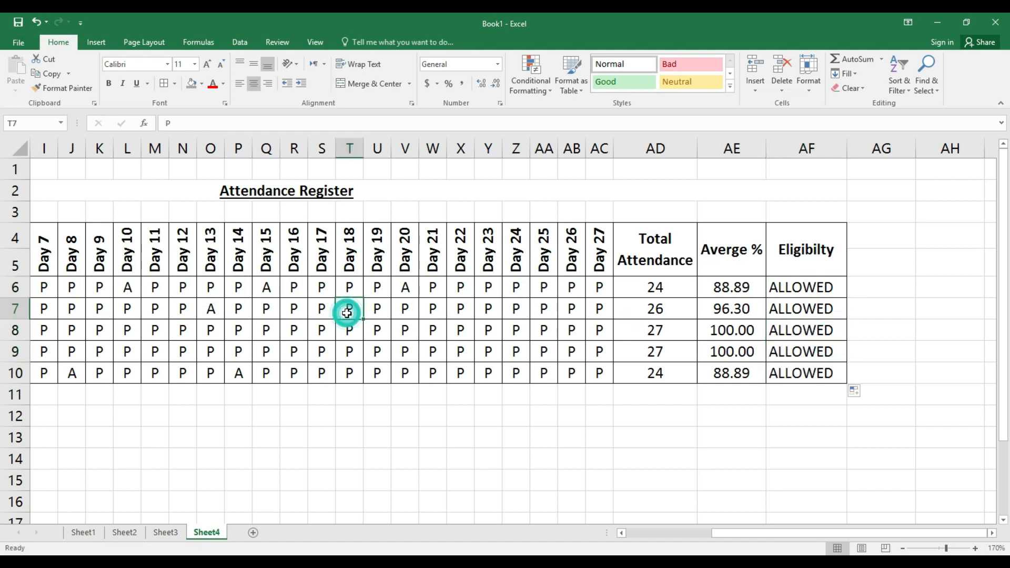
text(A)
key(Left)
key(Left)
key(Left)
text(A)
key(Left)
text(A)
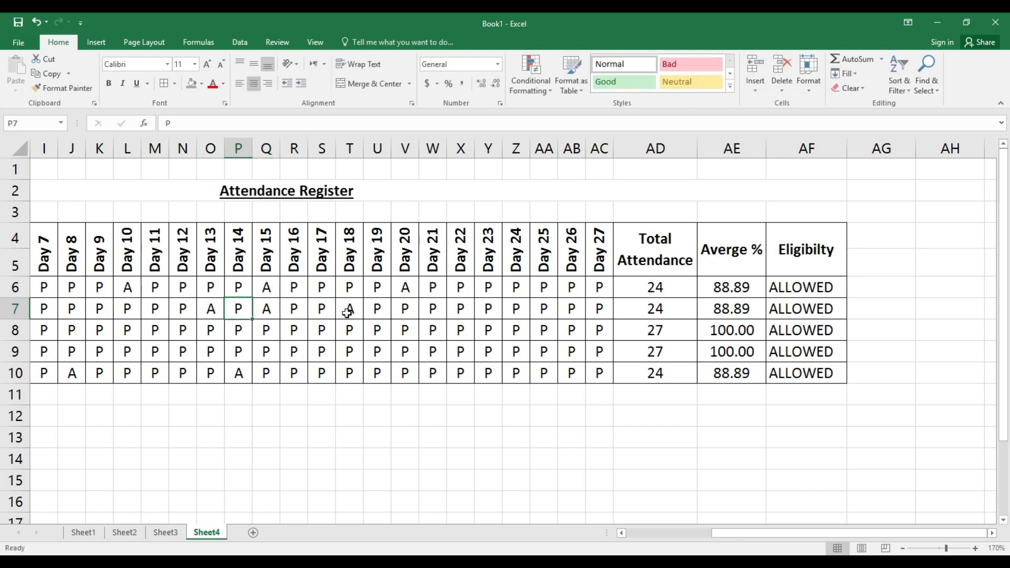
key(Left)
text(A)
key(Left)
text(A)
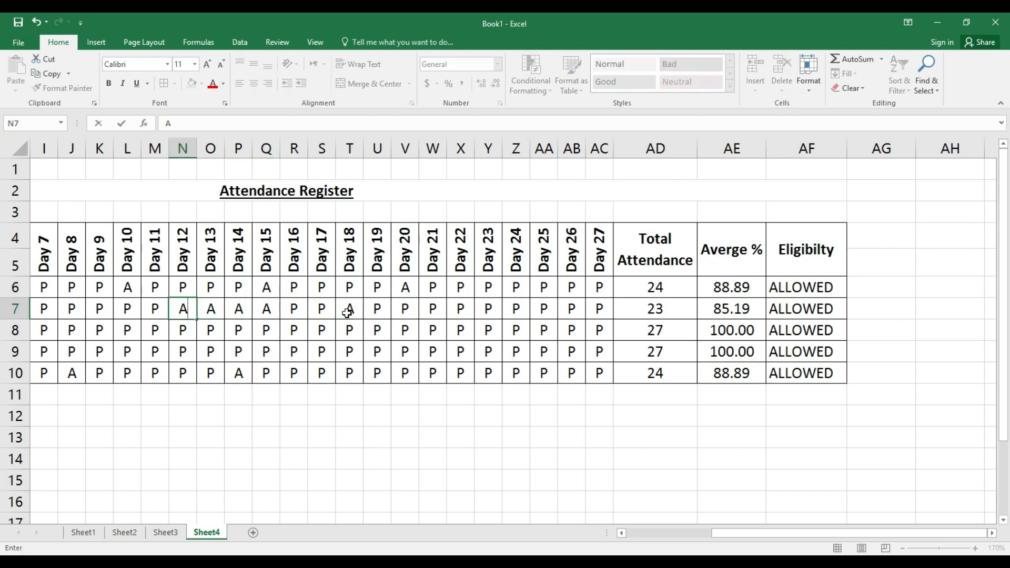
key(Left)
text(A)
key(Left)
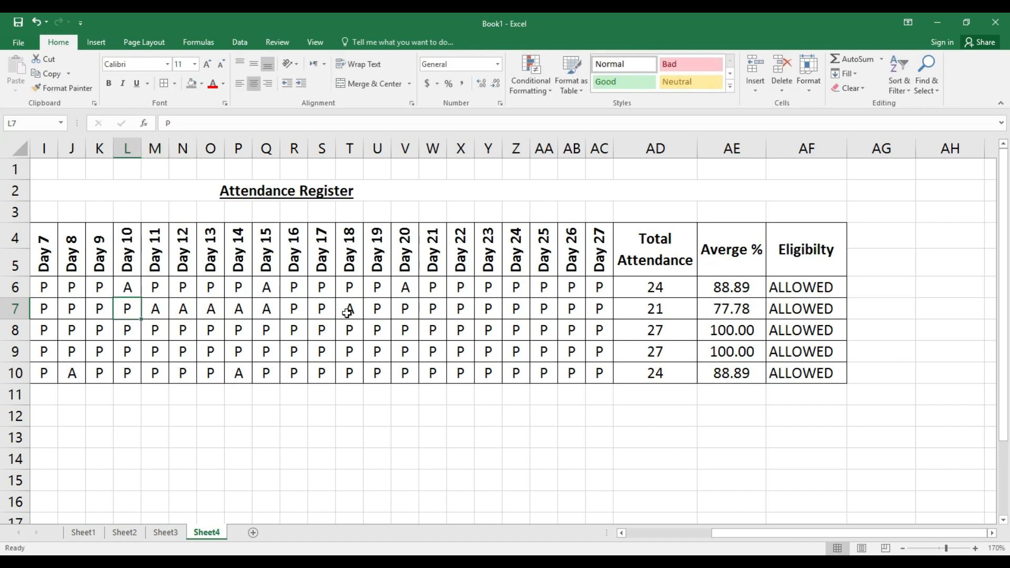
text(A)
key(Left)
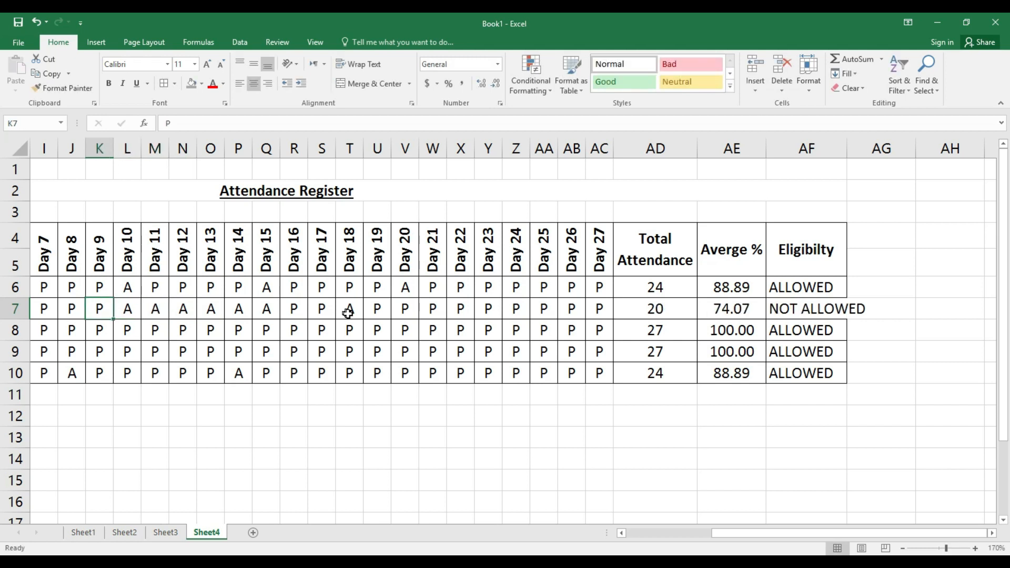
Widen column AF to fit the eligibility results and center the values in AD6:AF10
drag(847, 149, 868, 149)
drag(660, 293, 810, 377)
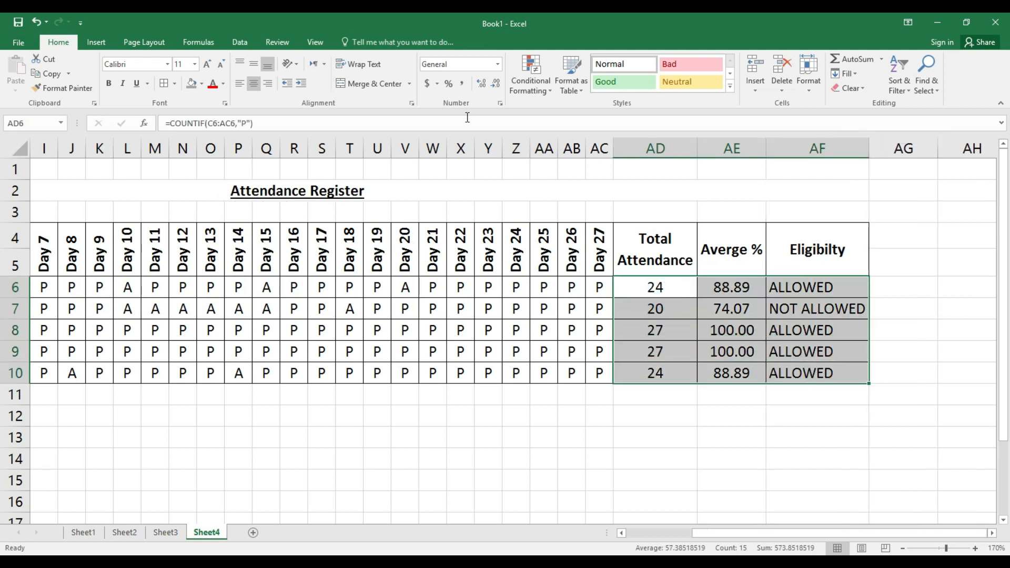
click(254, 84)
click(253, 84)
drag(766, 535, 693, 535)
click(566, 470)
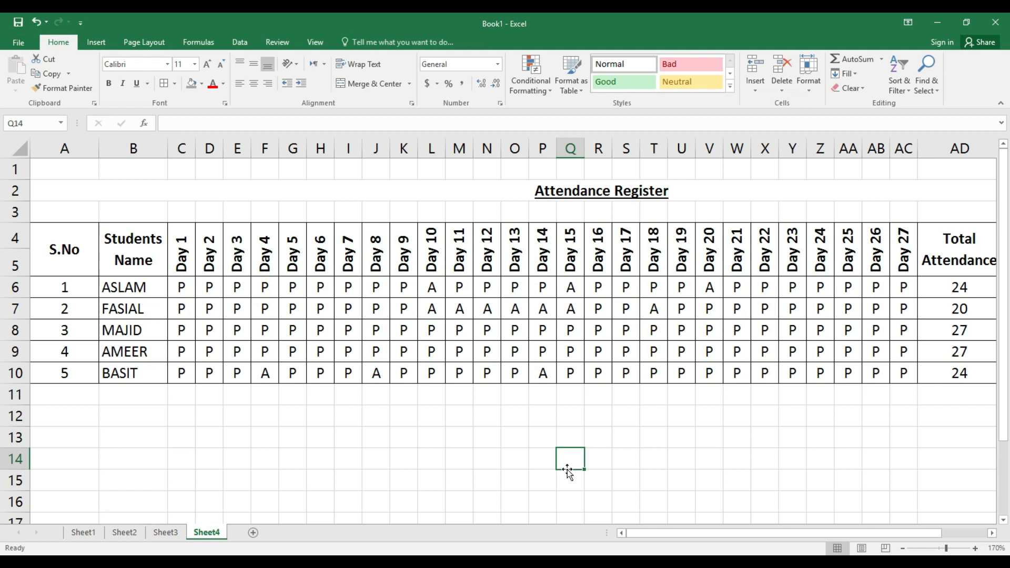
Check the attendance register across its full width, view its print preview and return to the worksheet
drag(792, 533, 815, 532)
click(601, 437)
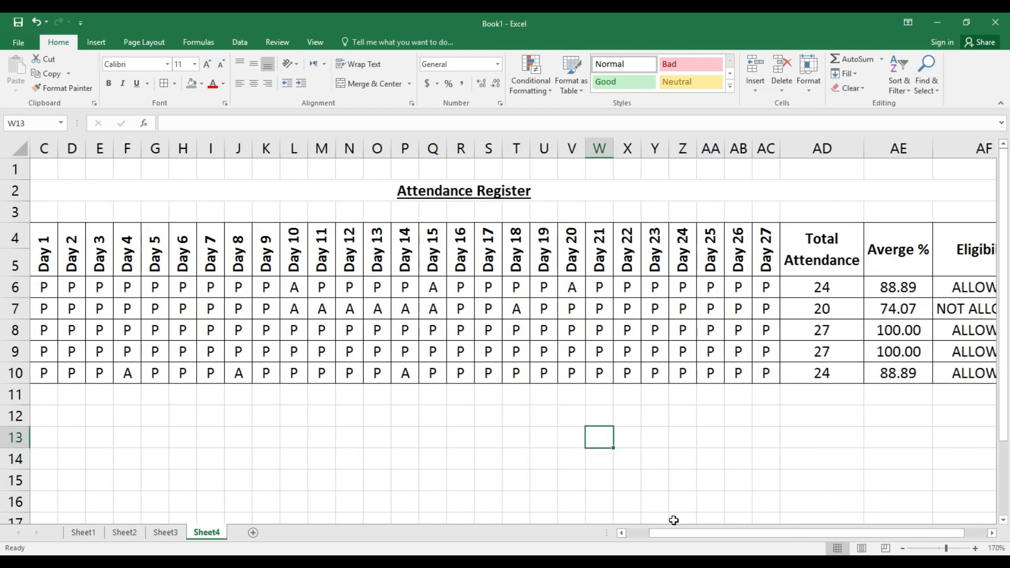
drag(685, 533, 629, 532)
key(ctrl+p)
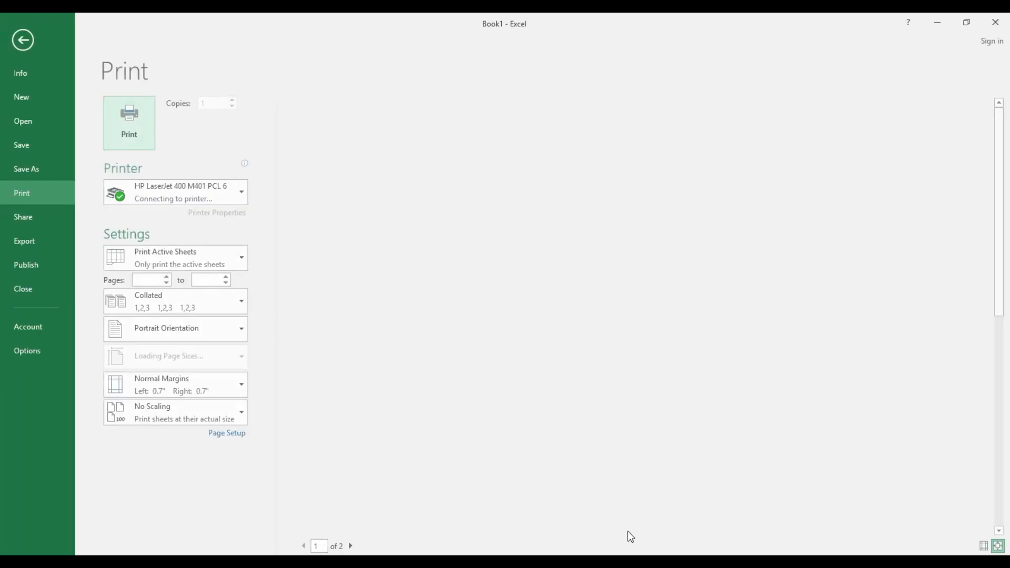
click(569, 144)
click(26, 40)
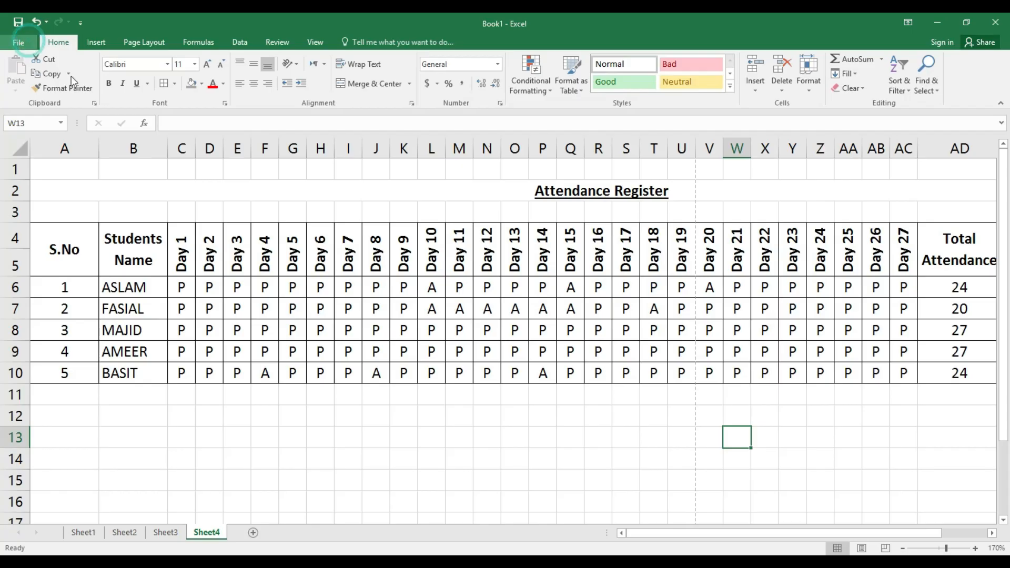
Review the workbook's sheets from Sheet1 through Sheet4, ending on the mark sheet in Sheet1
click(421, 442)
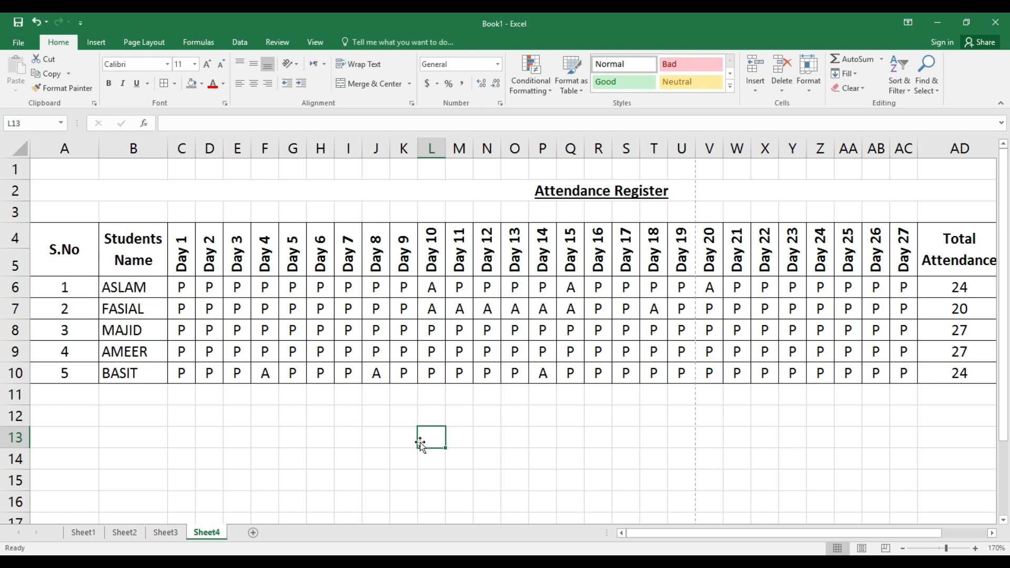
click(97, 532)
click(116, 532)
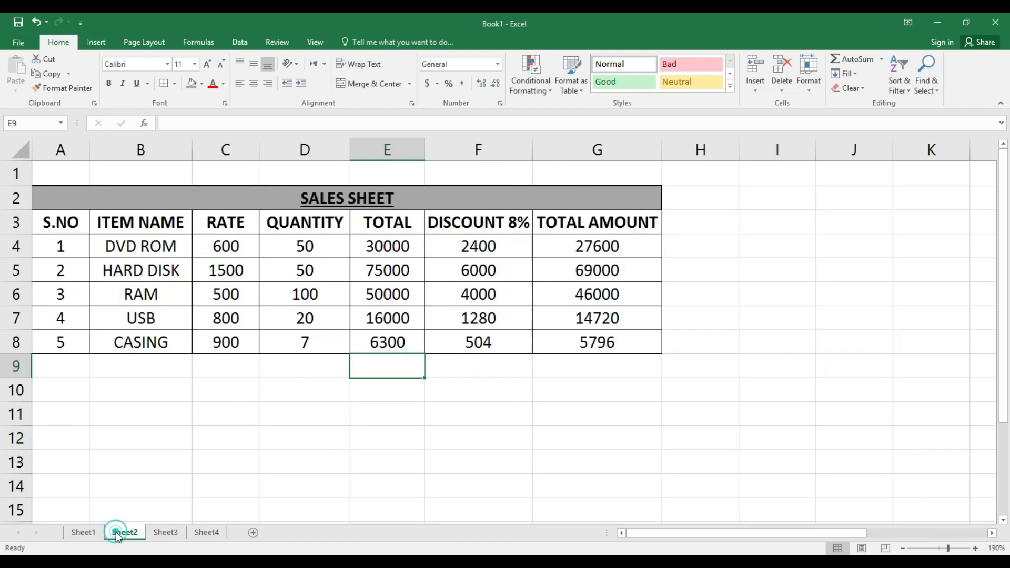
click(162, 533)
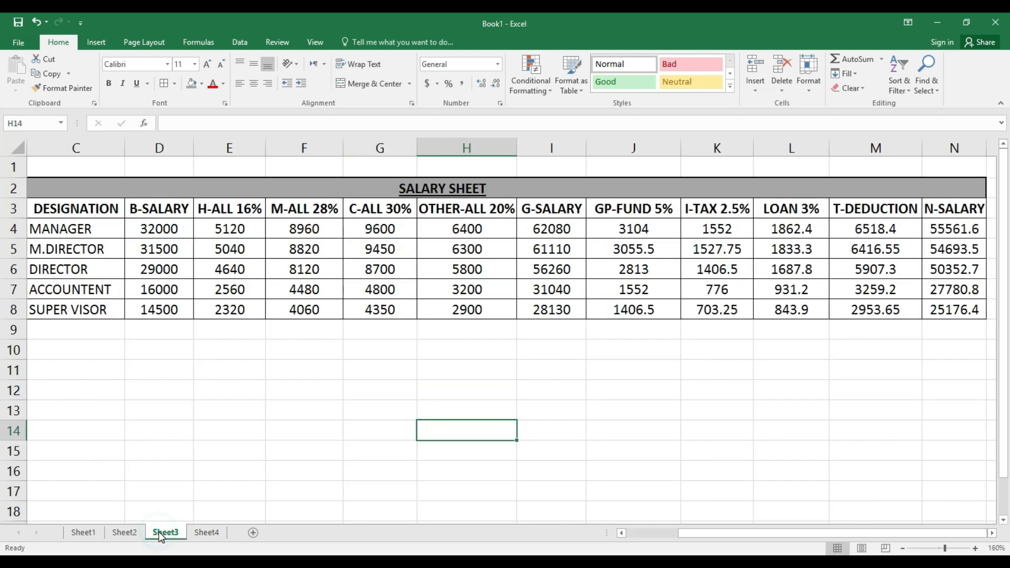
click(216, 533)
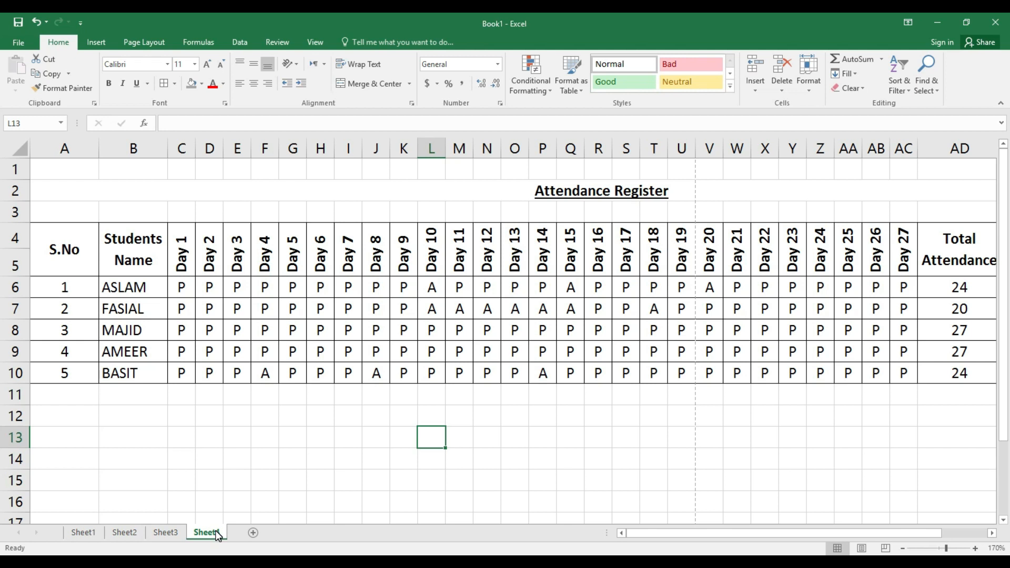
click(91, 534)
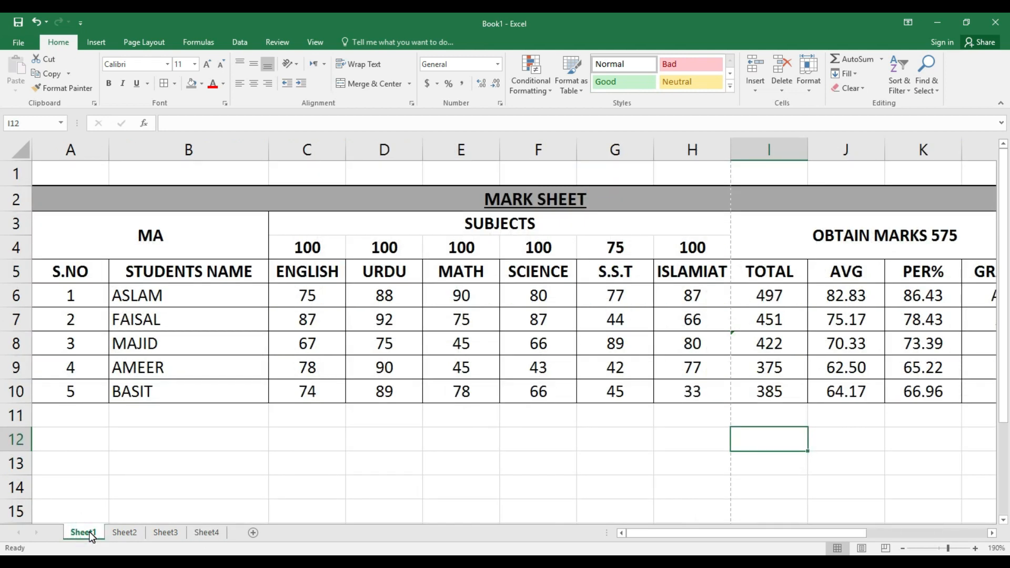